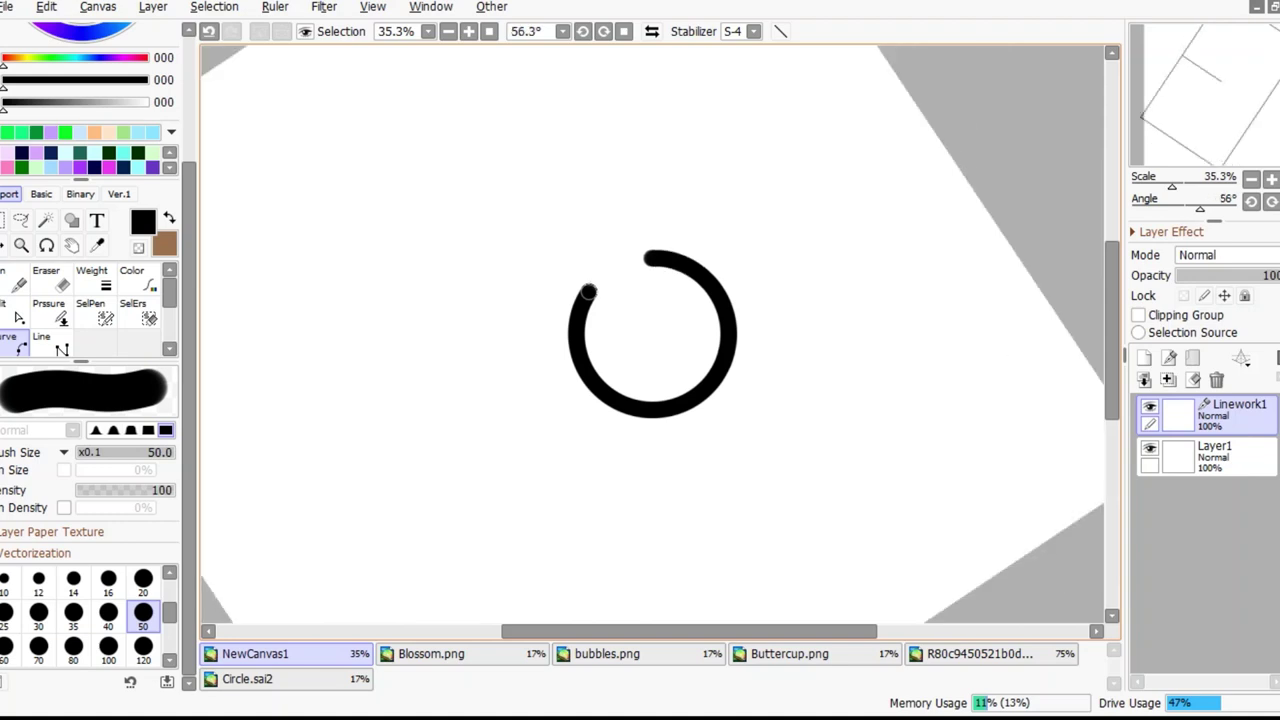
Close the gap in the black circle and reshape it into a wide oval on its own linework layer
scroll(593, 330, "up", 6)
left_click(18, 318)
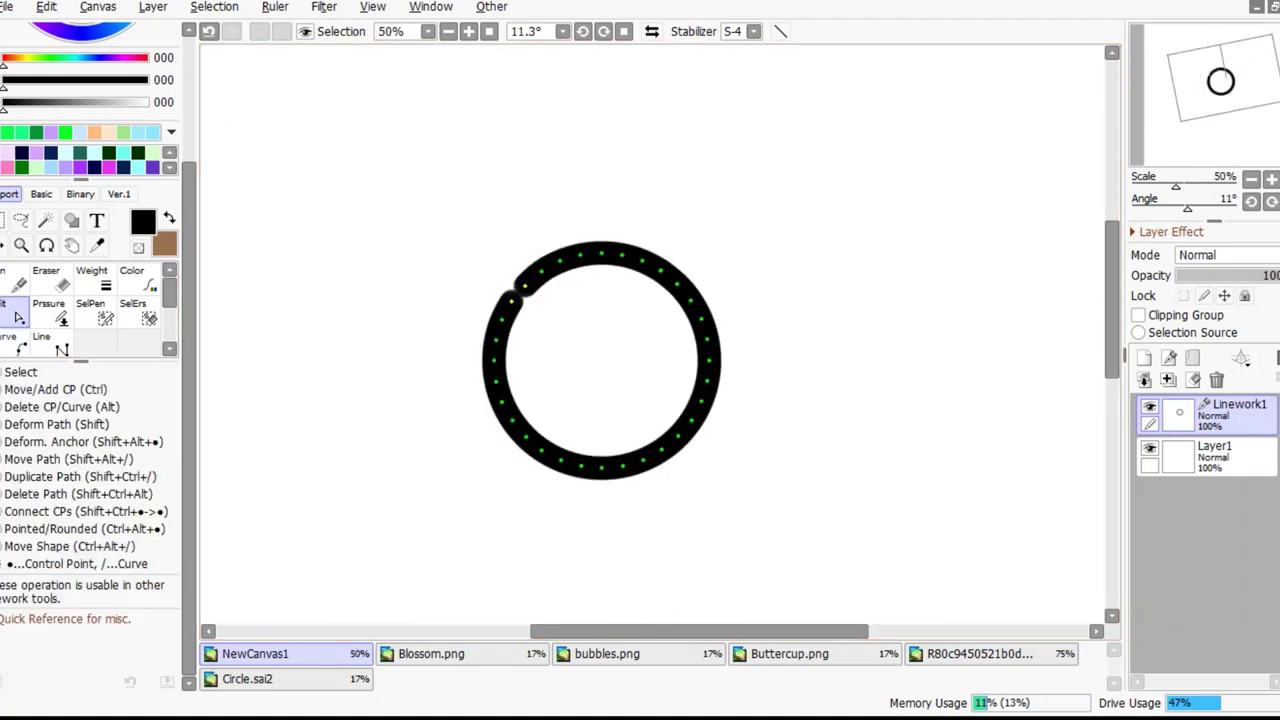
key("Delete")
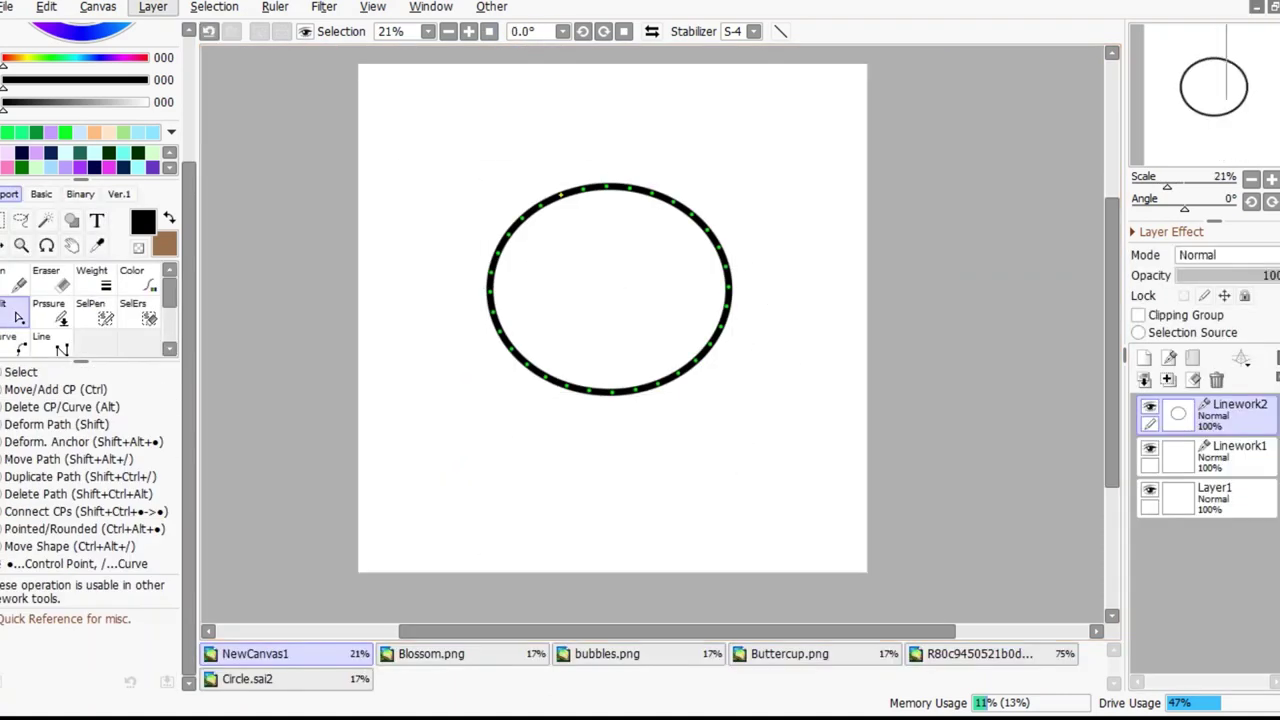
Try enlarging the canvas width to 150%, and undo the size change
left_click(98, 7)
left_click(112, 51)
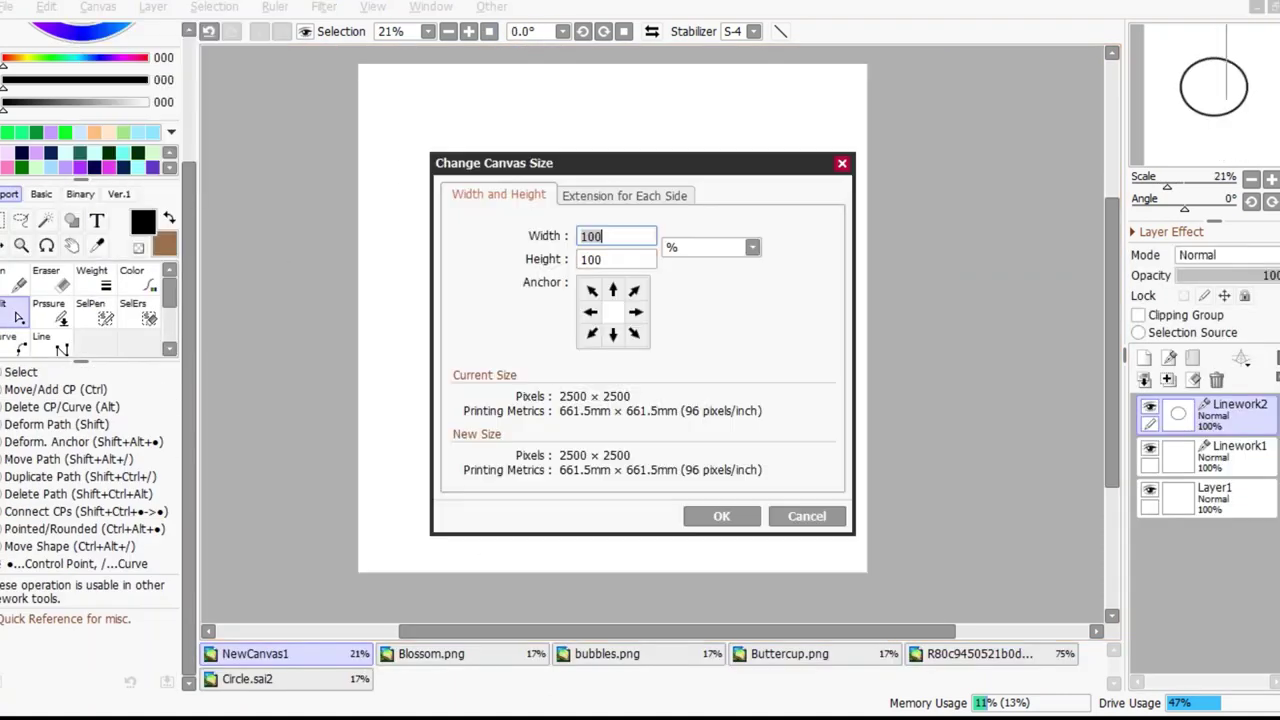
type("150")
key("Return")
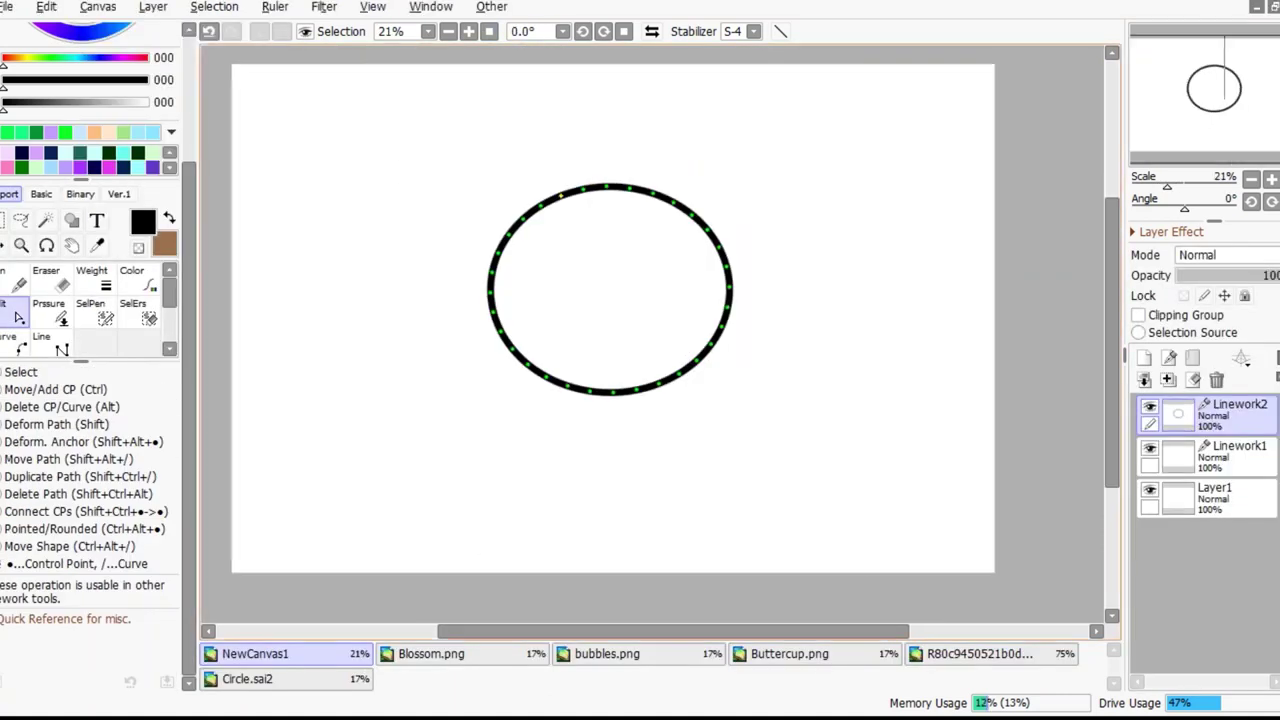
key("minus")
left_click(98, 7)
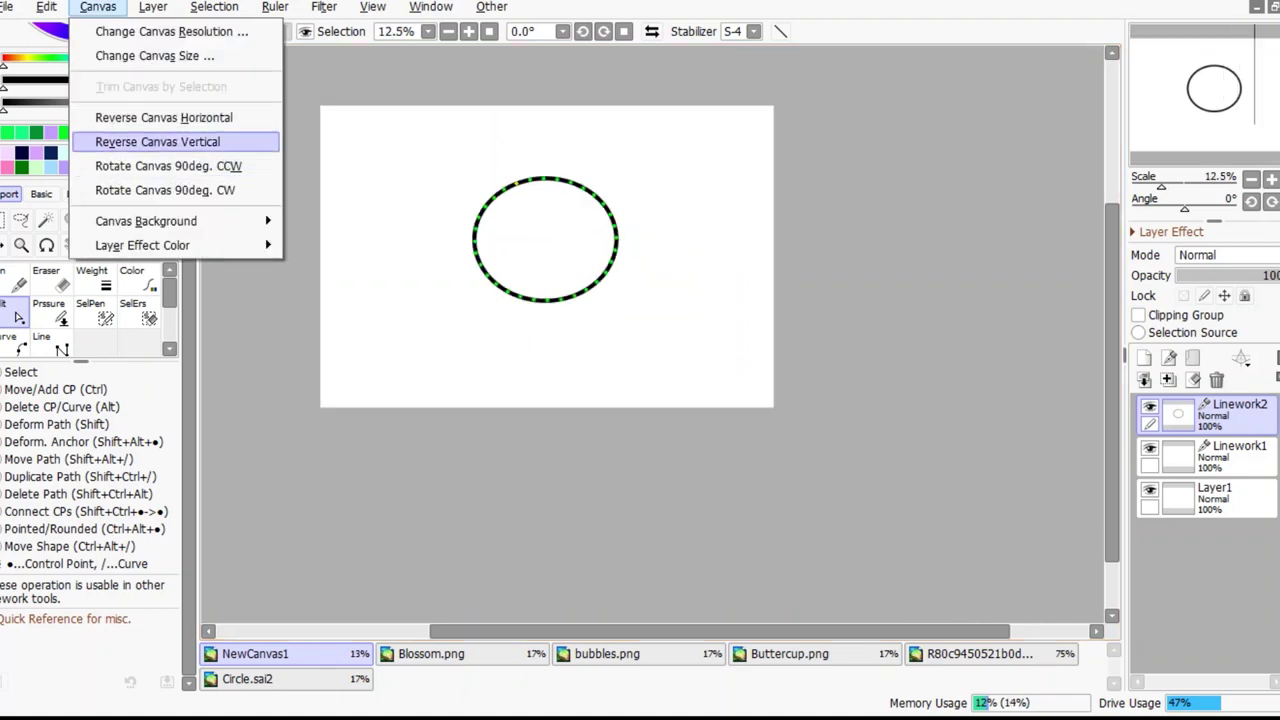
left_click(154, 55)
key("Escape")
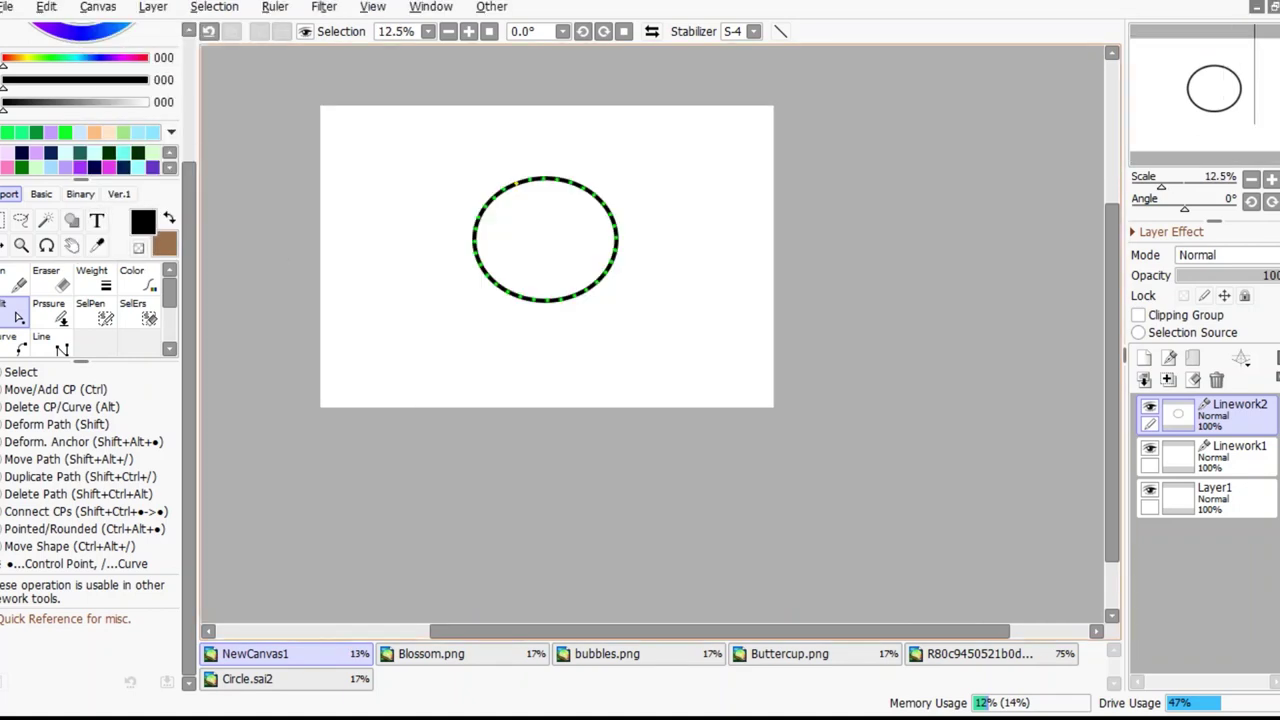
key("ctrl+z")
Set the canvas width and height to 200%
left_click(98, 7)
left_click(154, 55)
type("200")
key("Tab")
key("Return")
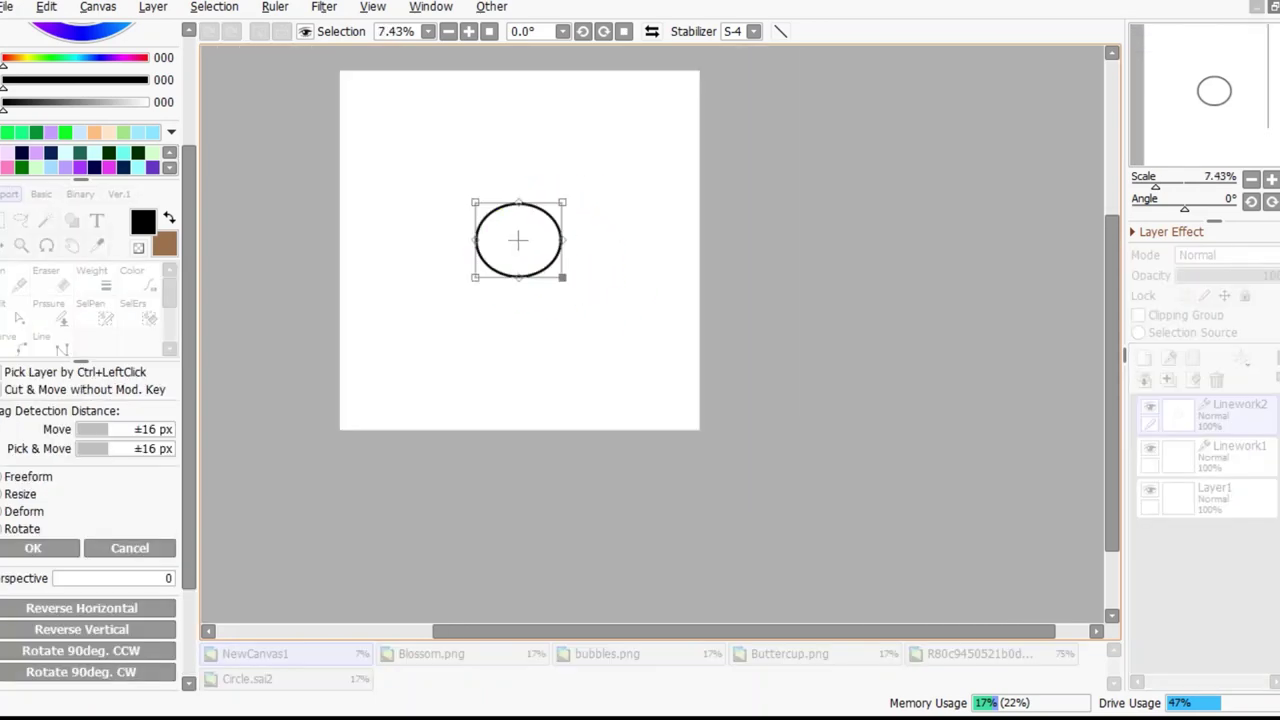
Widen the canvas and place copies of the oval to the lower left and lower right of the first one
left_click(98, 7)
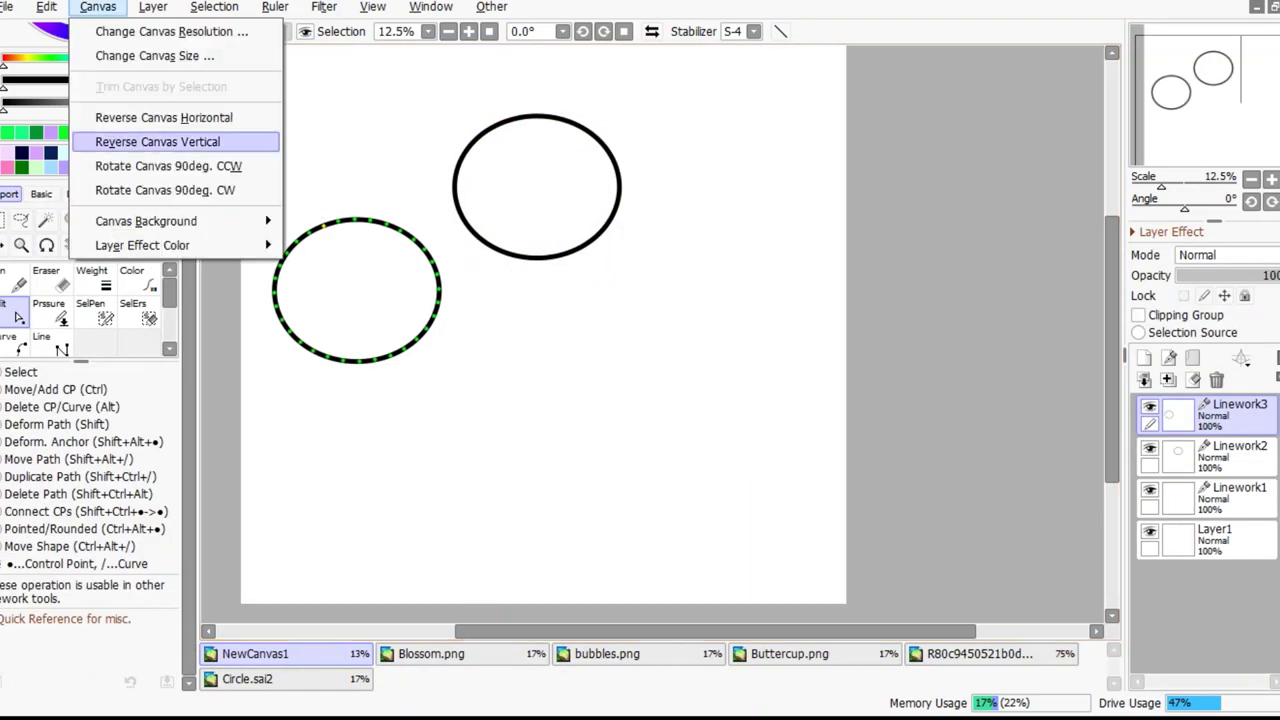
left_click(154, 55)
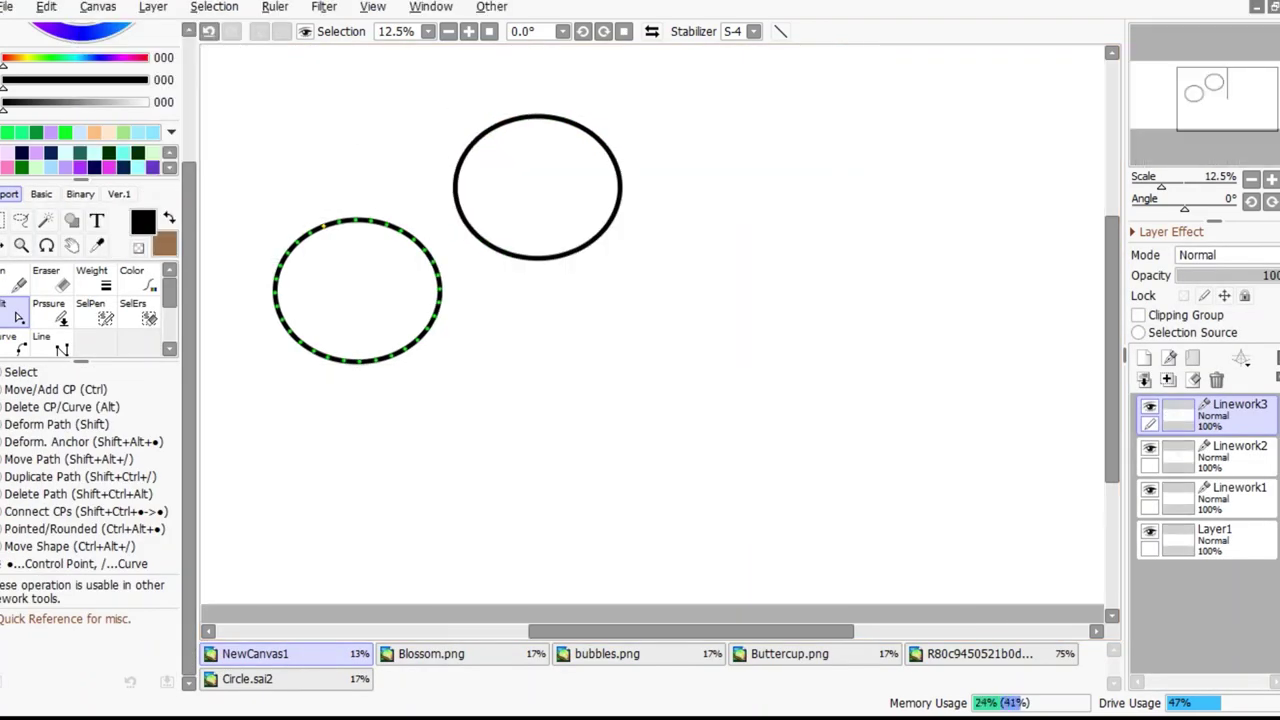
key("minus")
left_click(98, 7)
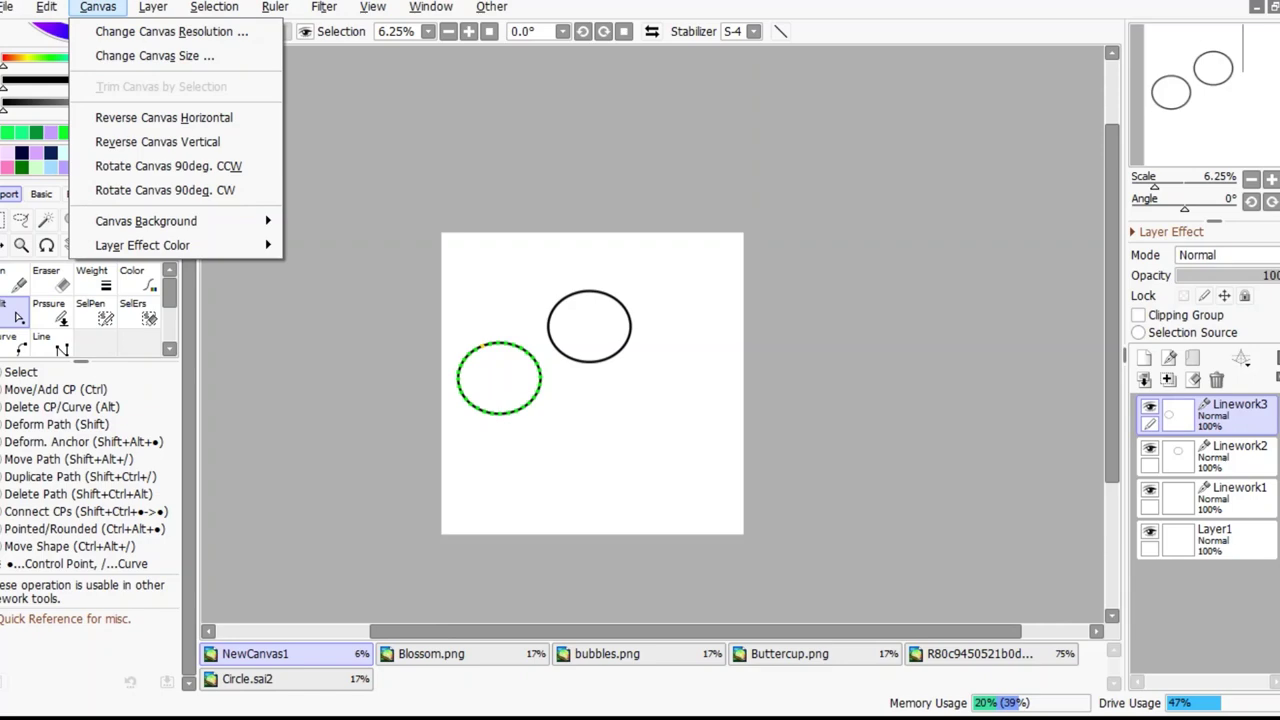
left_click(154, 55)
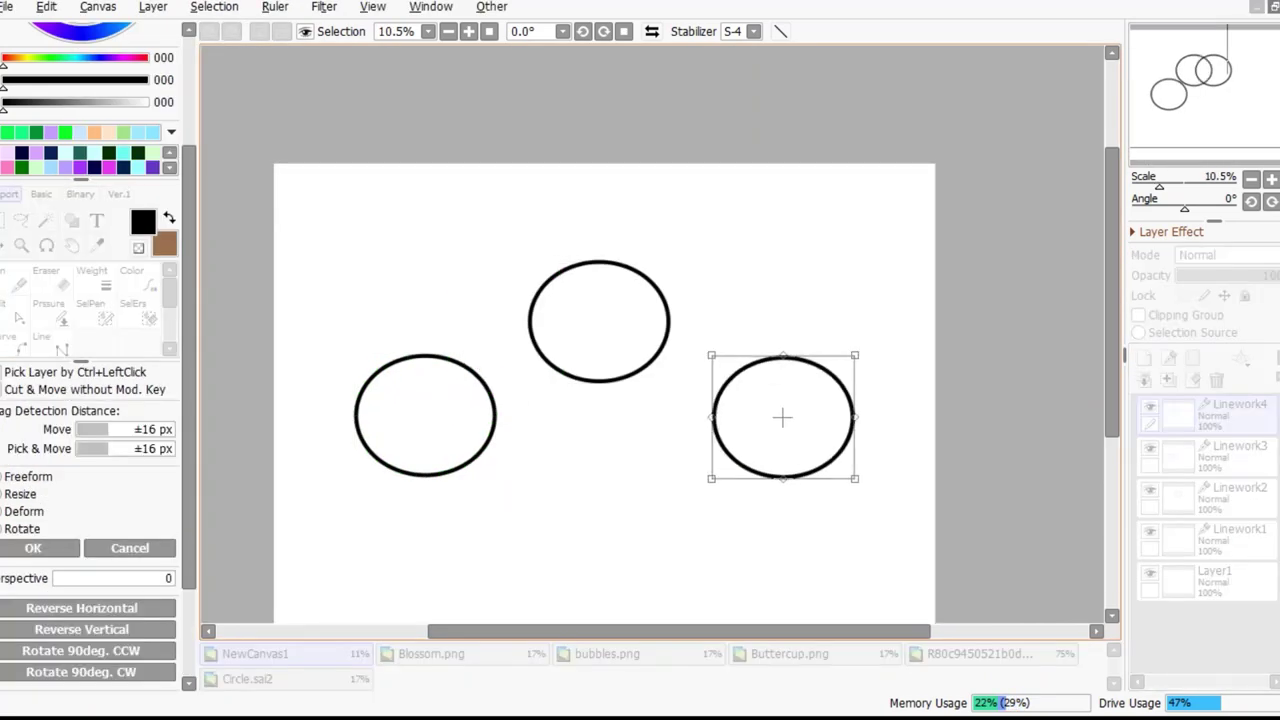
key("Return")
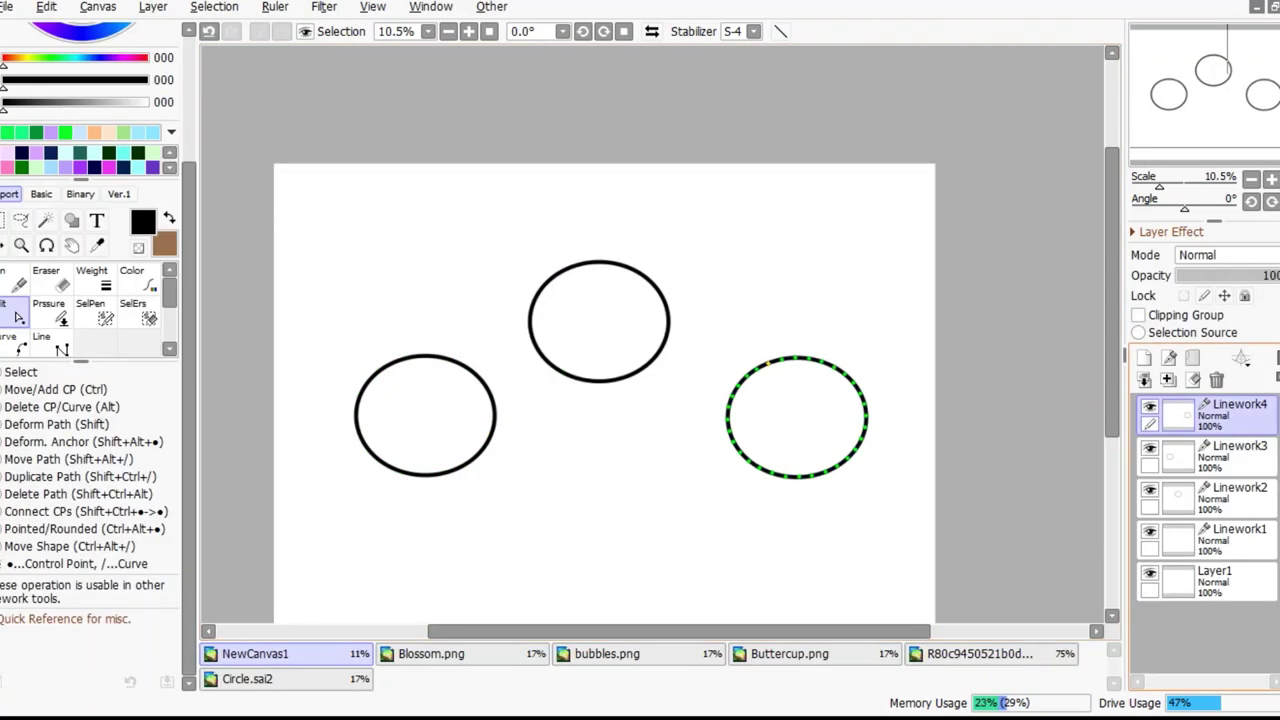
Merge the three oval linework layers into one layer and rename it heads
left_click(1166, 380)
double_click(1230, 405)
type("heads")
key("Return")
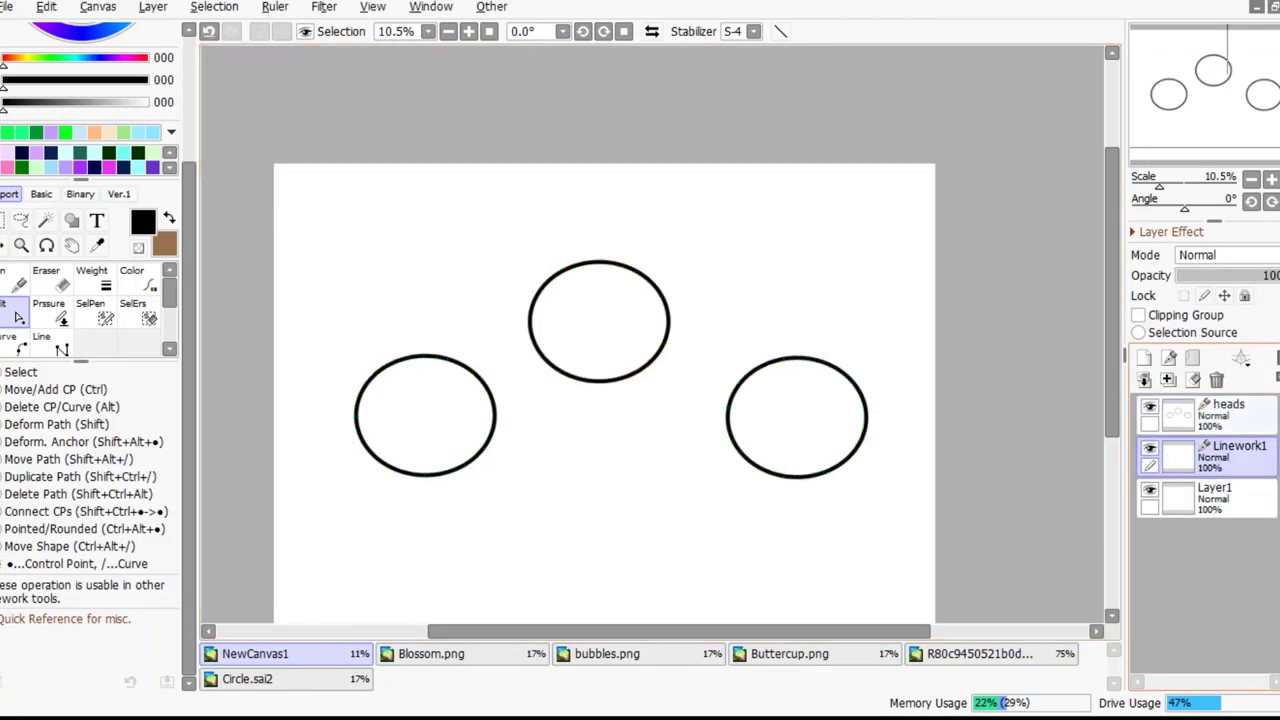
Replace the empty Linework1 layer with a new normal layer and set up the Pencil in bright green
left_click(1216, 380)
left_click(1144, 357)
left_click(64, 132)
left_click(157, 194)
left_click(14, 278)
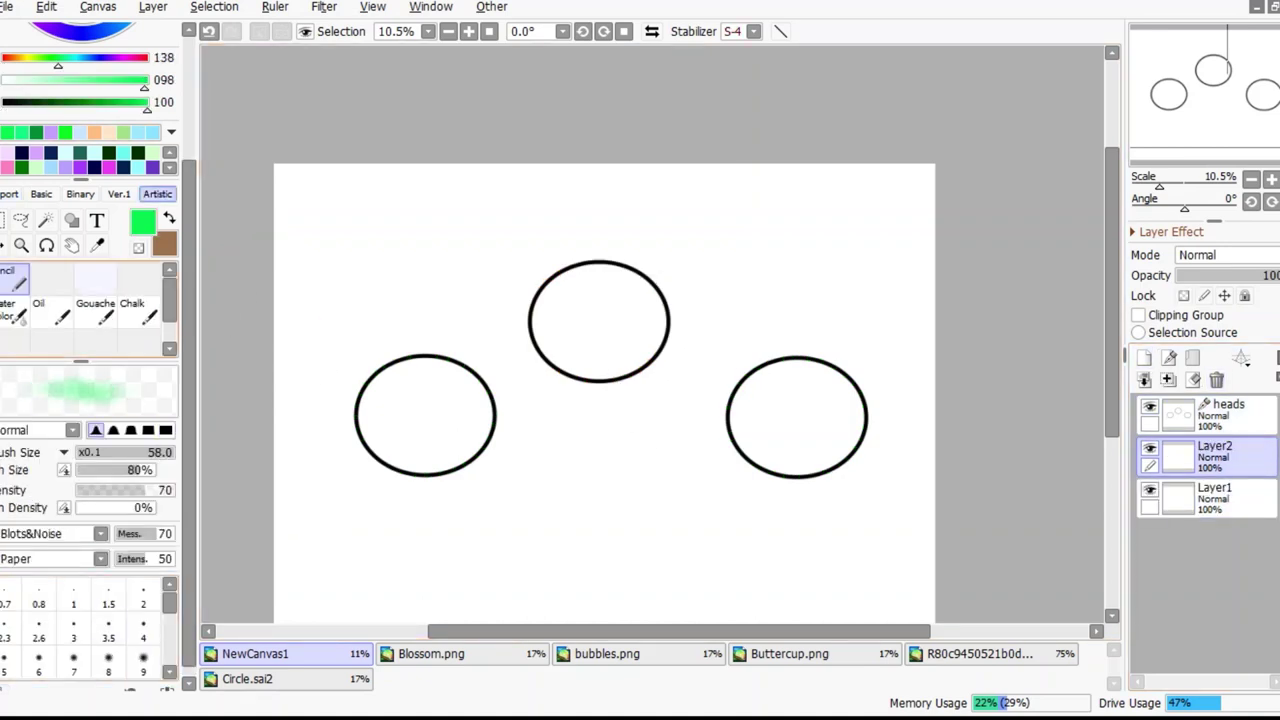
left_click(38, 313)
left_click(119, 194)
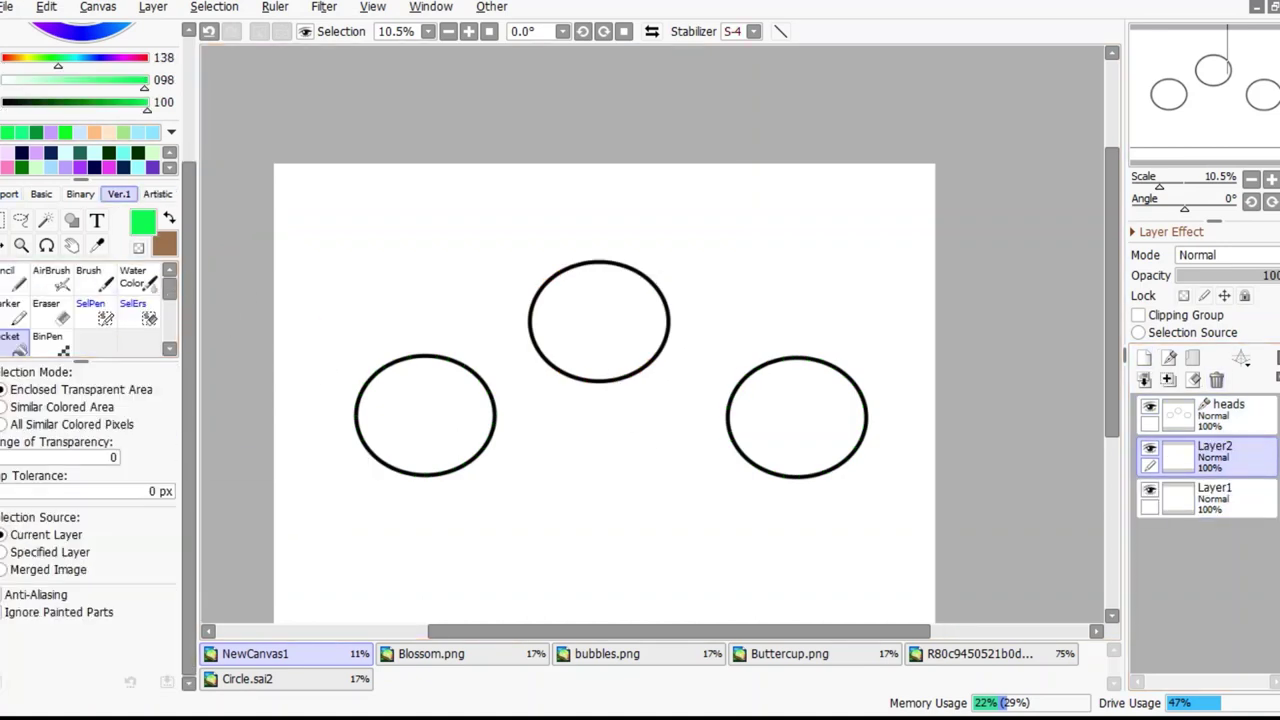
left_click(14, 278)
Sketch green curves across the right head with the Pencil at brush size 39
scroll(447, 440, "up", 3)
scroll(398, 387, "up", 2)
left_click(272, 389)
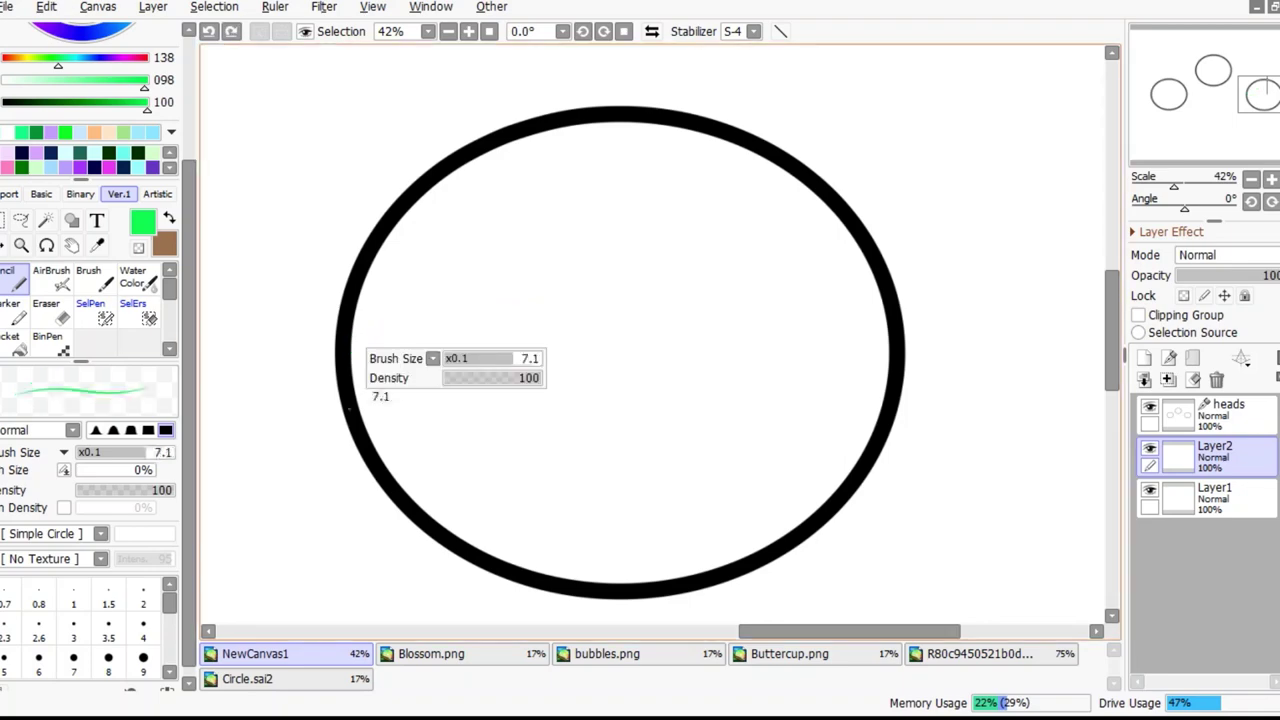
scroll(679, 298, "up", 2)
left_click_drag(679, 298, 681, 254)
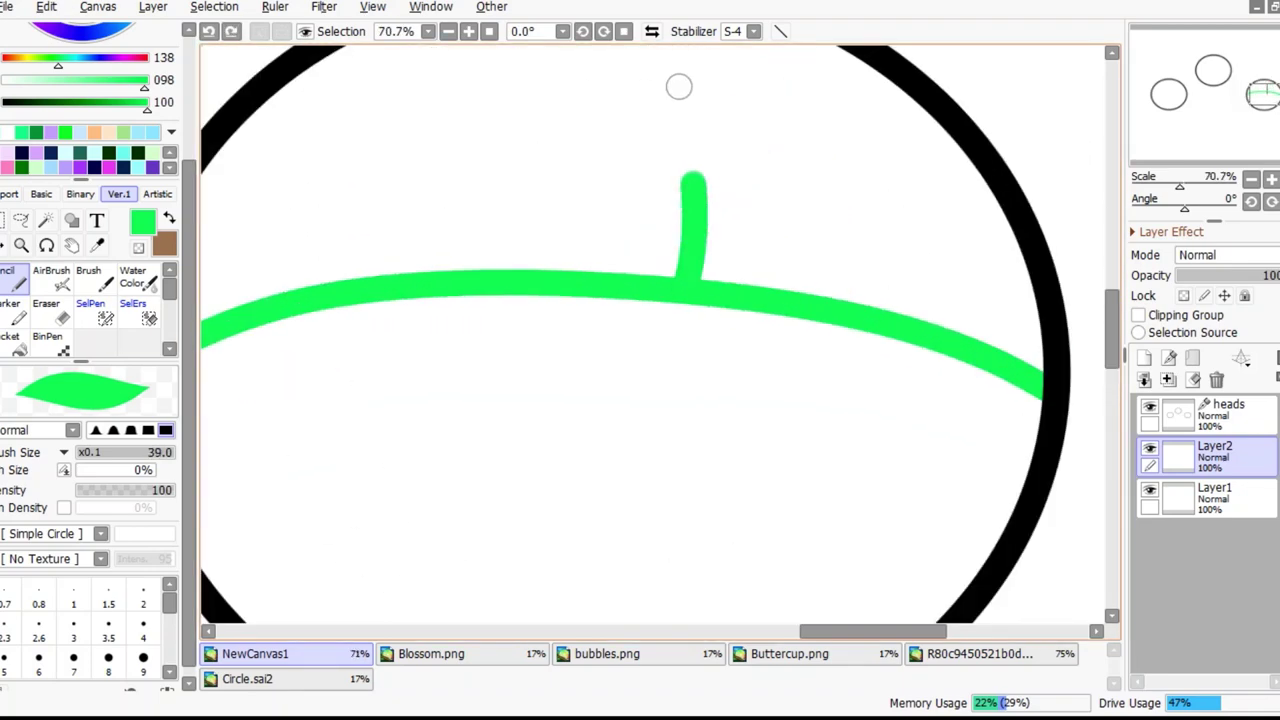
scroll(798, 157, "down", 1)
left_click_drag(710, 188, 388, 485)
scroll(839, 455, "up", 1)
Try refining the green sketch on the right head with brush size 9, and discard the sketch layer
left_click(143, 657)
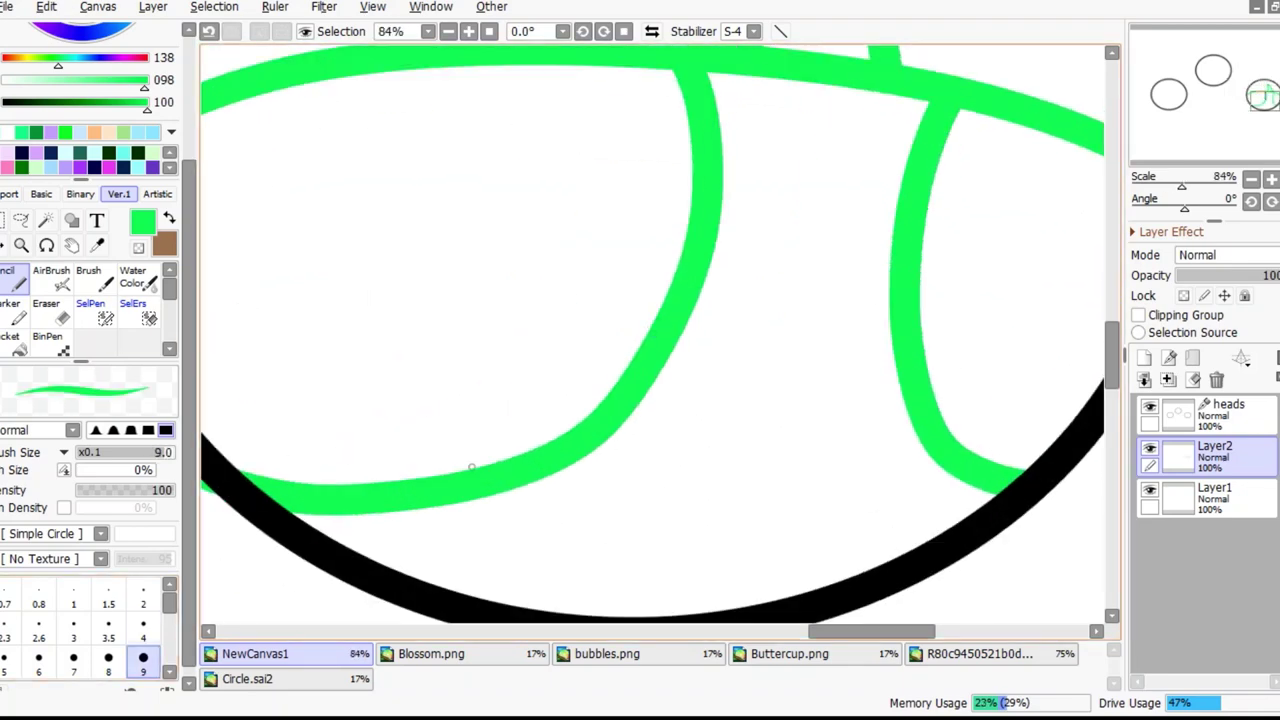
scroll(694, 234, "up", 2)
left_click_drag(455, 242, 640, 286)
scroll(694, 234, "down", 6)
key("Delete")
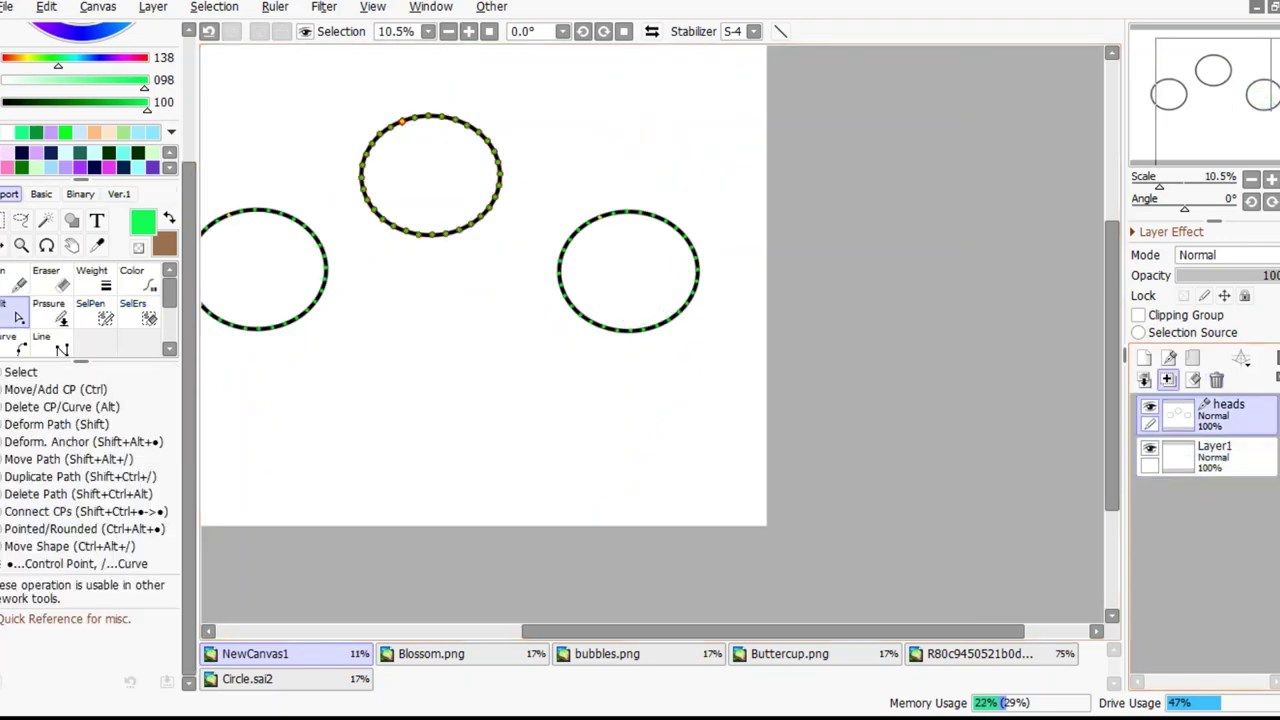
Set the head outlines to line weight 30 and add a larger circle overlapping the left head on a new linework layer
scroll(270, 240, "up", 4)
left_click(38, 645)
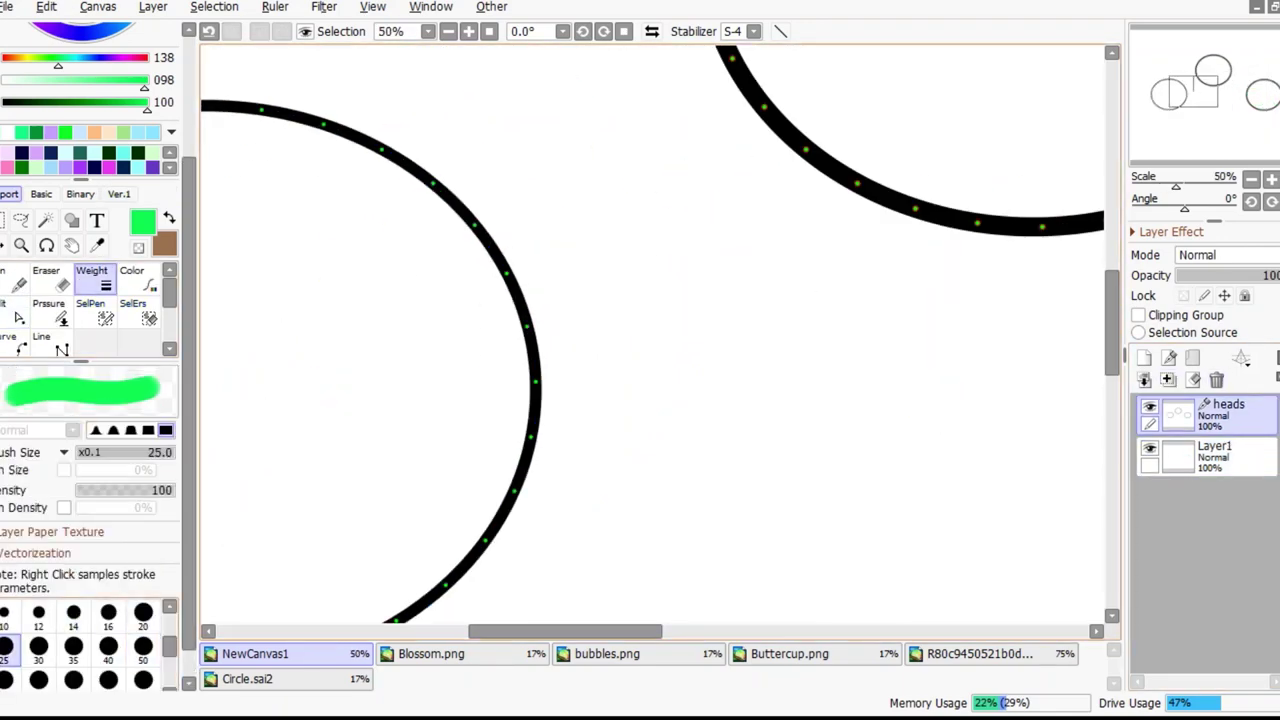
scroll(655, 335, "down", 5)
scroll(655, 335, "up", 4)
scroll(655, 335, "up", 3)
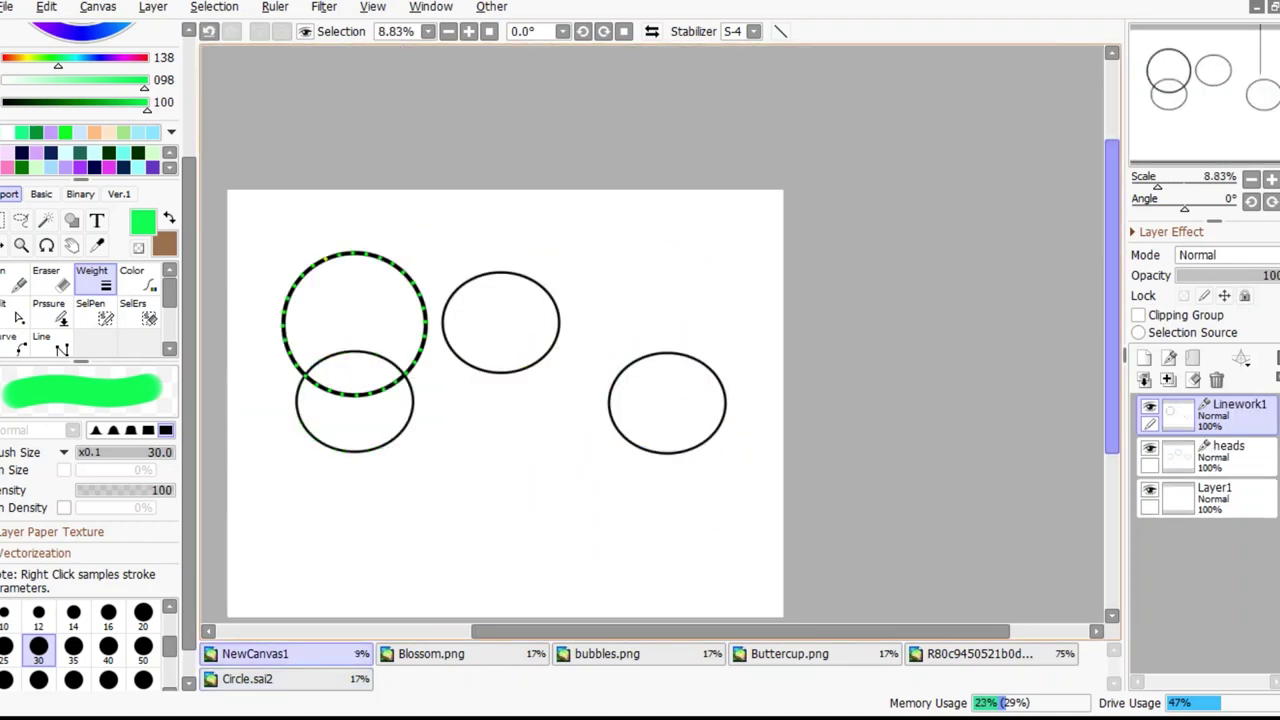
Try putting the right head's outline on its own linework layer inside a layer folder named Buttercup
left_click(1228, 455)
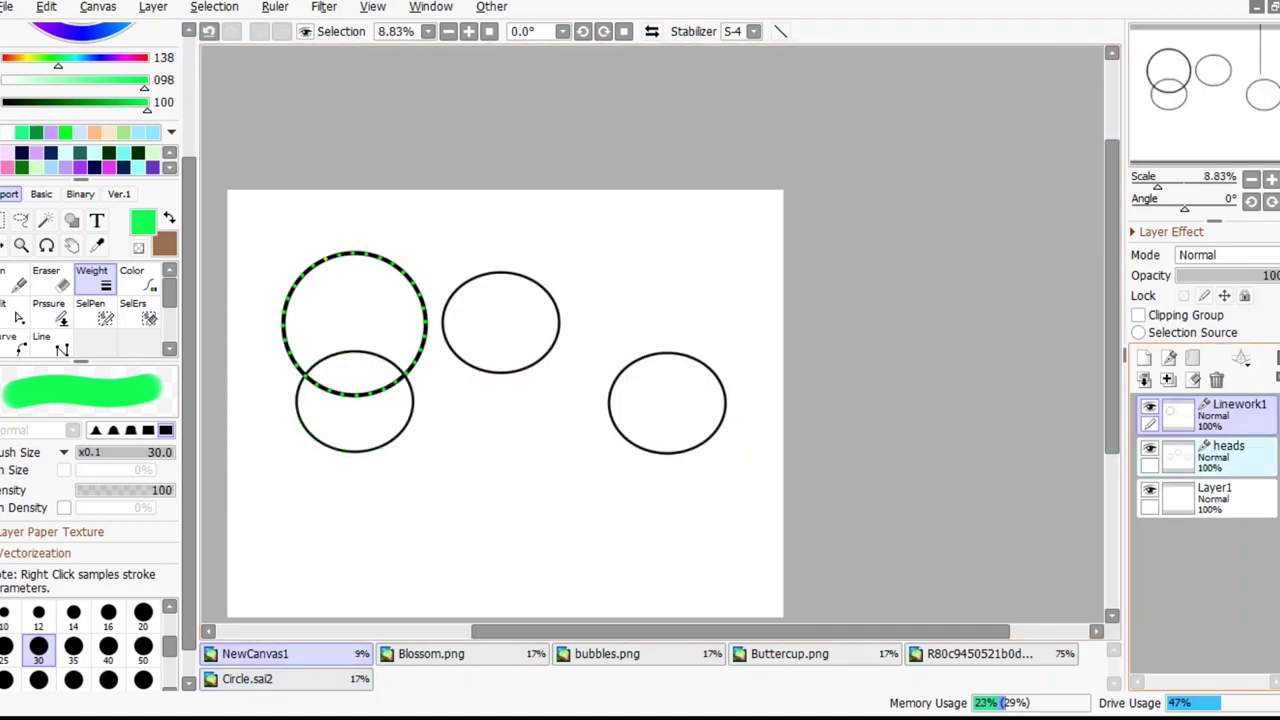
left_click(18, 318)
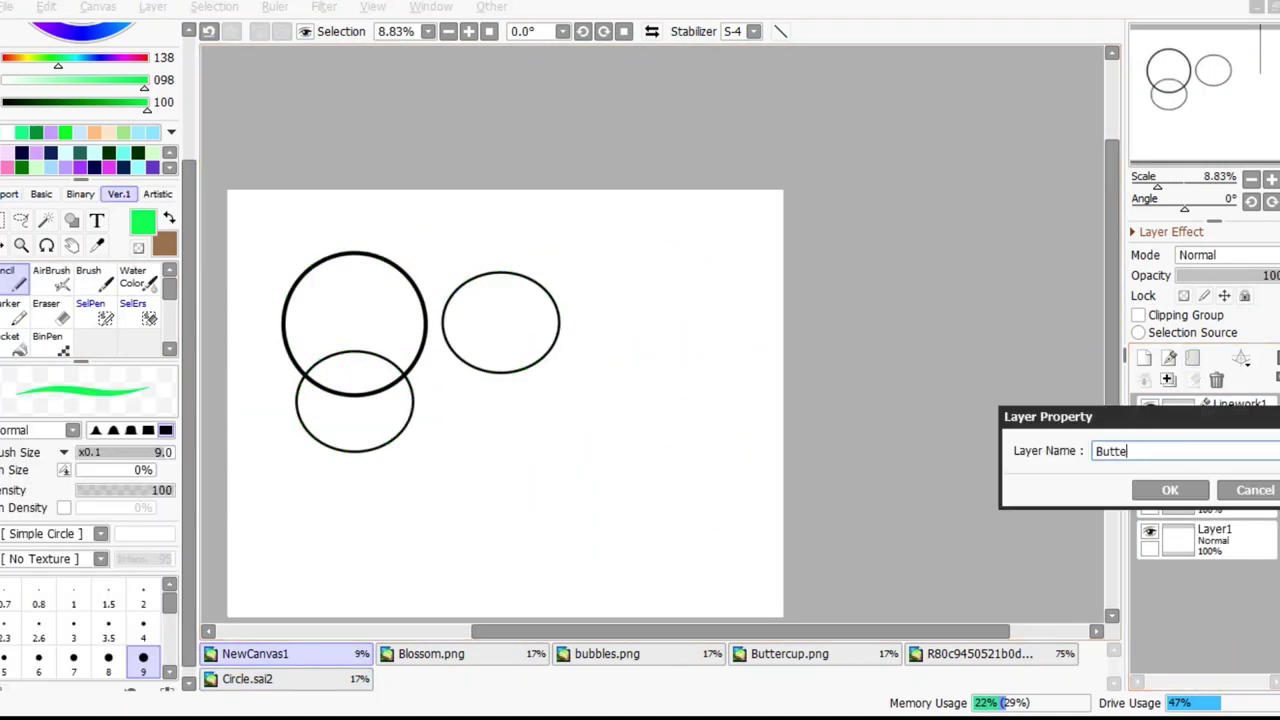
type("rcup")
key("Return")
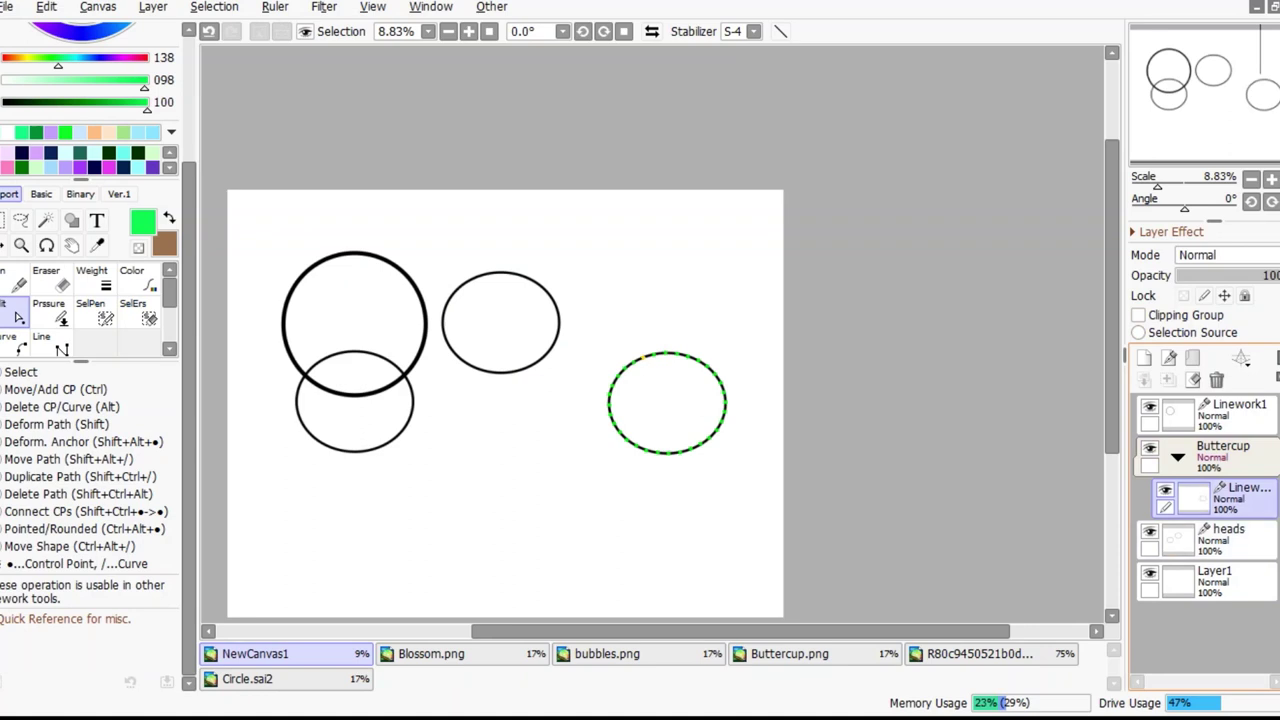
left_click(1228, 537)
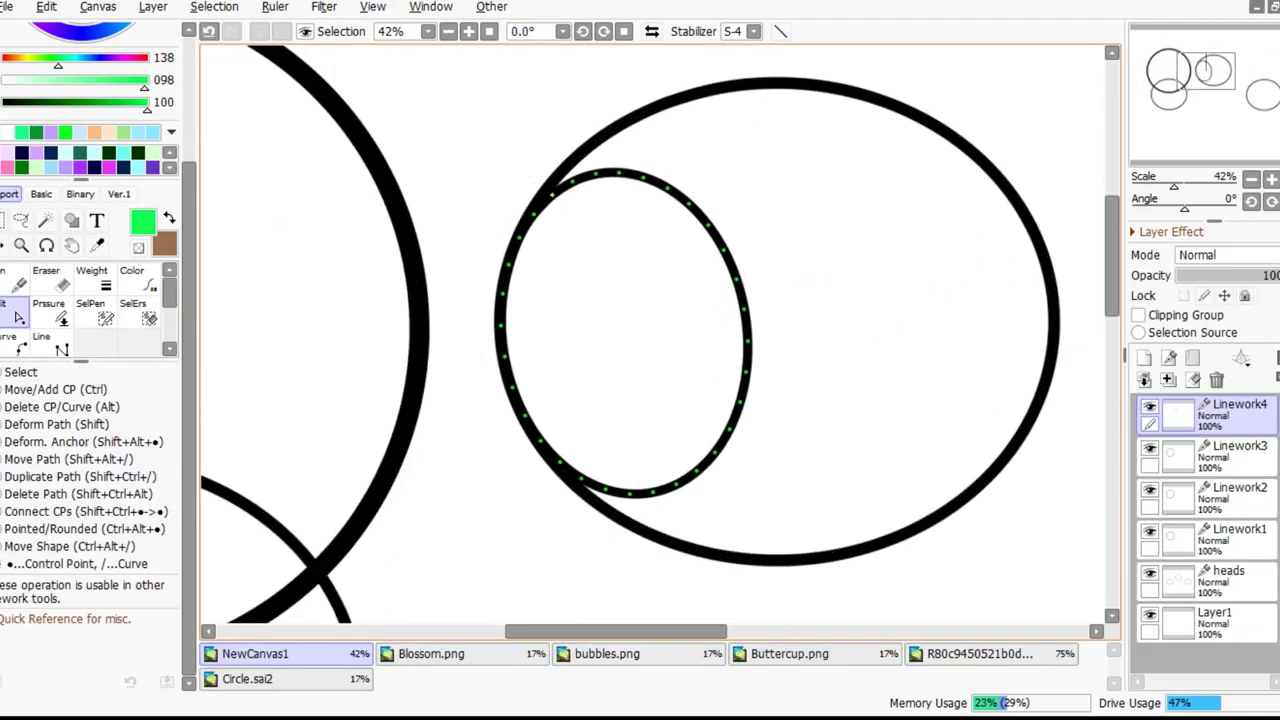
Duplicate the middle head's eye oval, mirror it horizontally and place the copy on the head's opposite side
key("n")
key("ctrl+t")
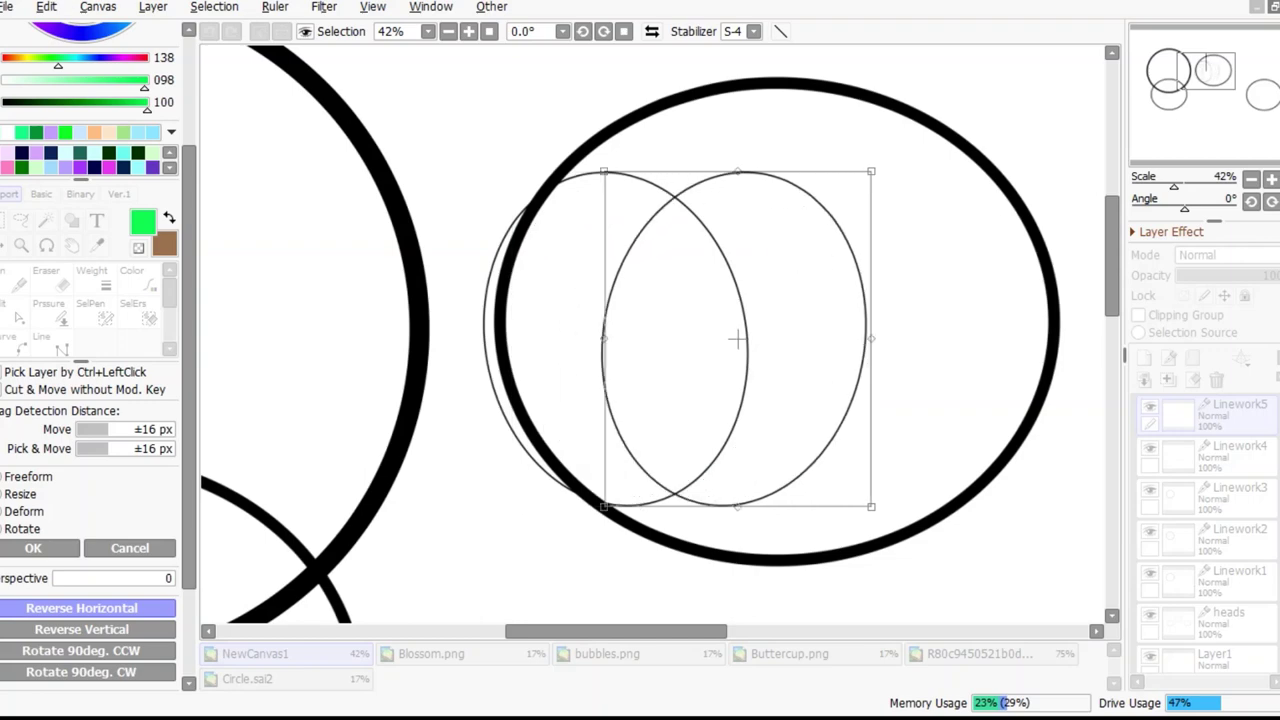
left_click_drag(737, 340, 949, 340)
key("Return")
Try removing the lower arcs of both eye ovals on the middle head by deleting their control points
scroll(949, 340, "up", 6)
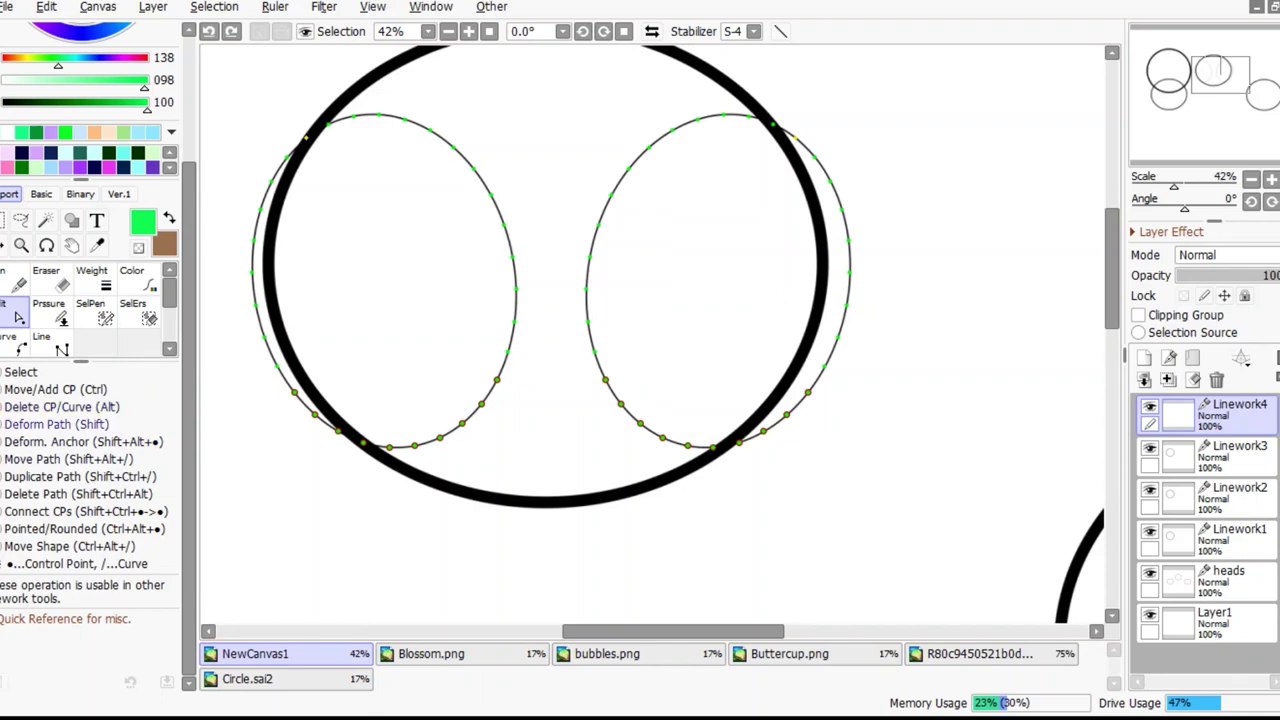
scroll(326, 426, "up", 10)
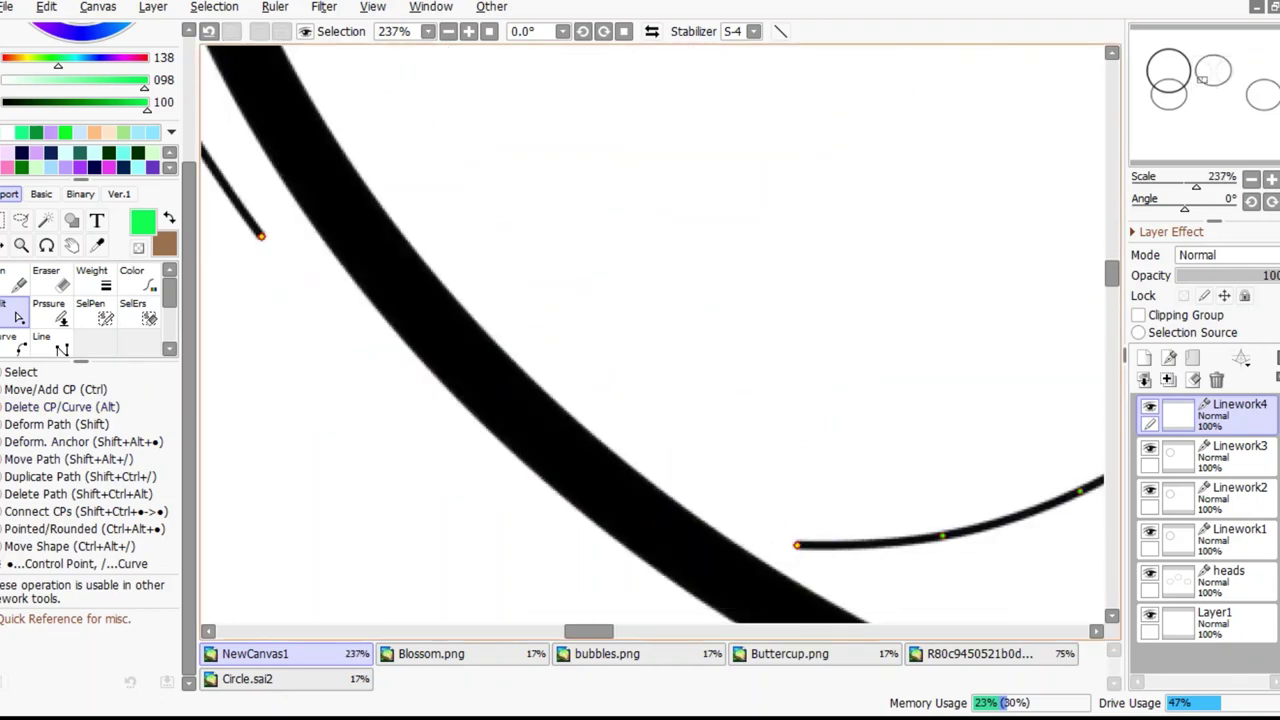
scroll(653, 333, "down", 6)
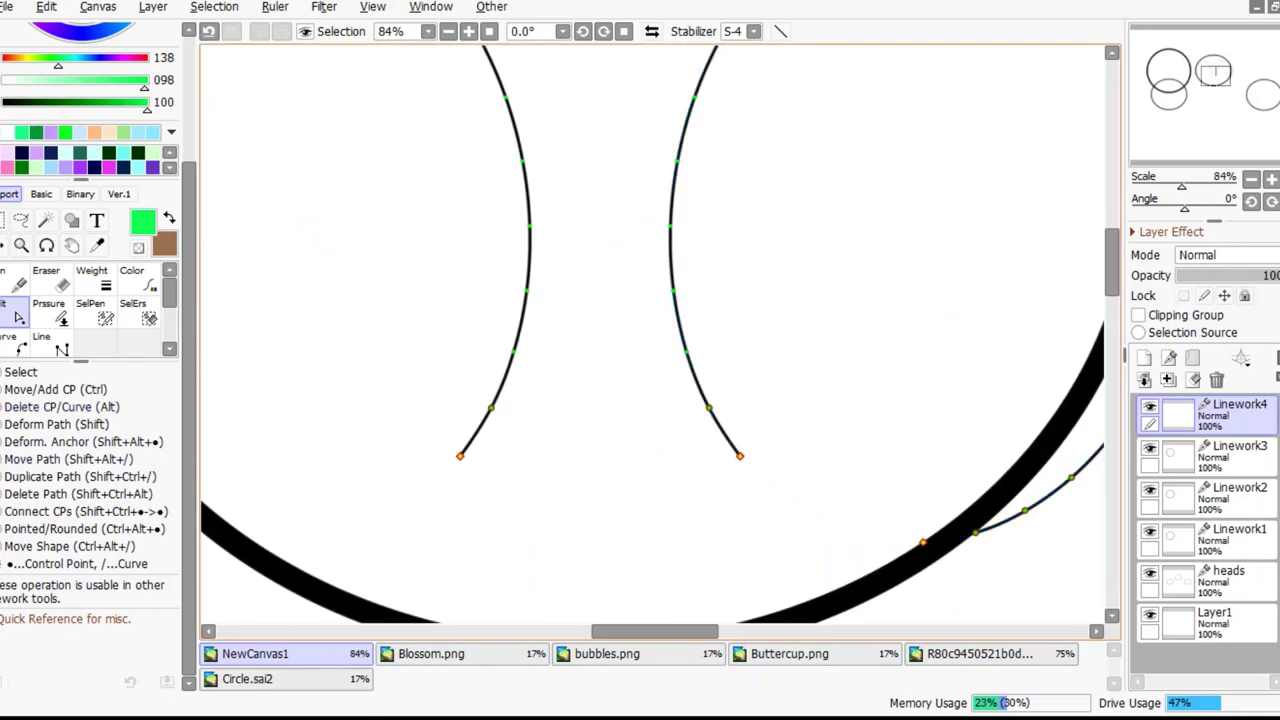
scroll(653, 333, "up", 2)
scroll(653, 333, "down", 3)
scroll(802, 387, "up", 2)
key("c")
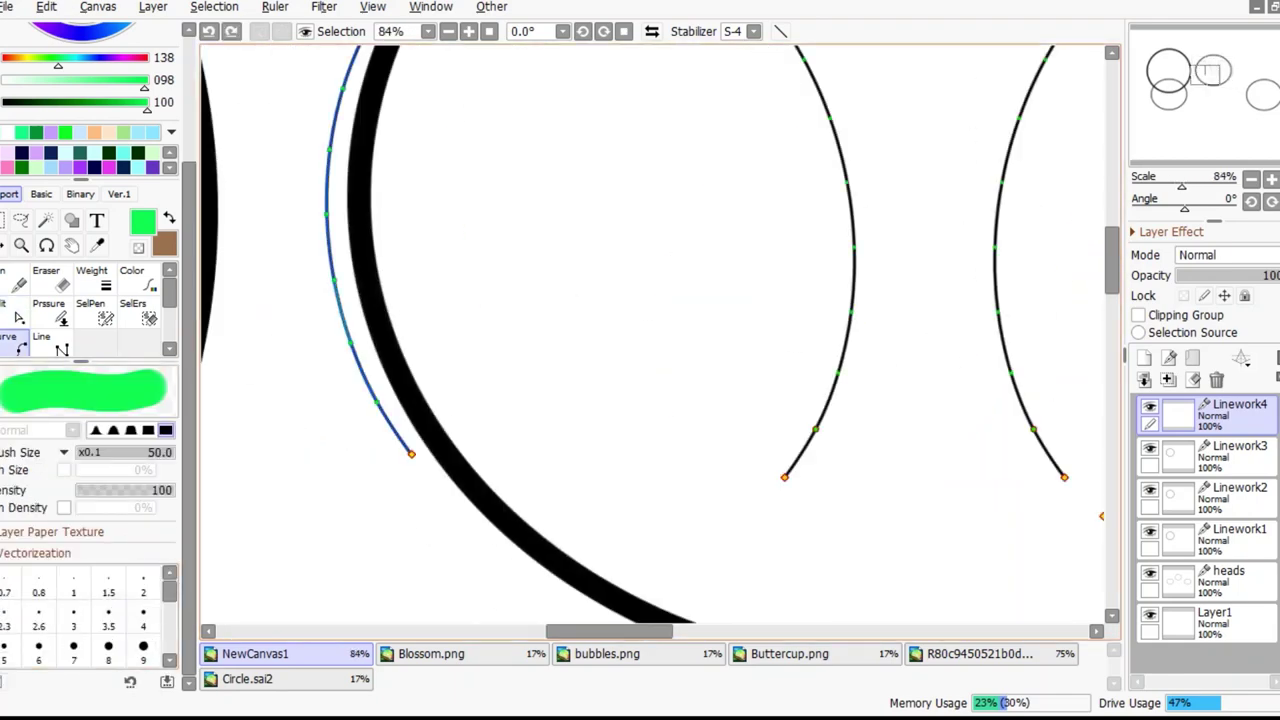
scroll(428, 314, "down", 8)
Shrink the Linework3 circle into an eye on the left head's right side and thin its line to weight 4
key("ctrl+t")
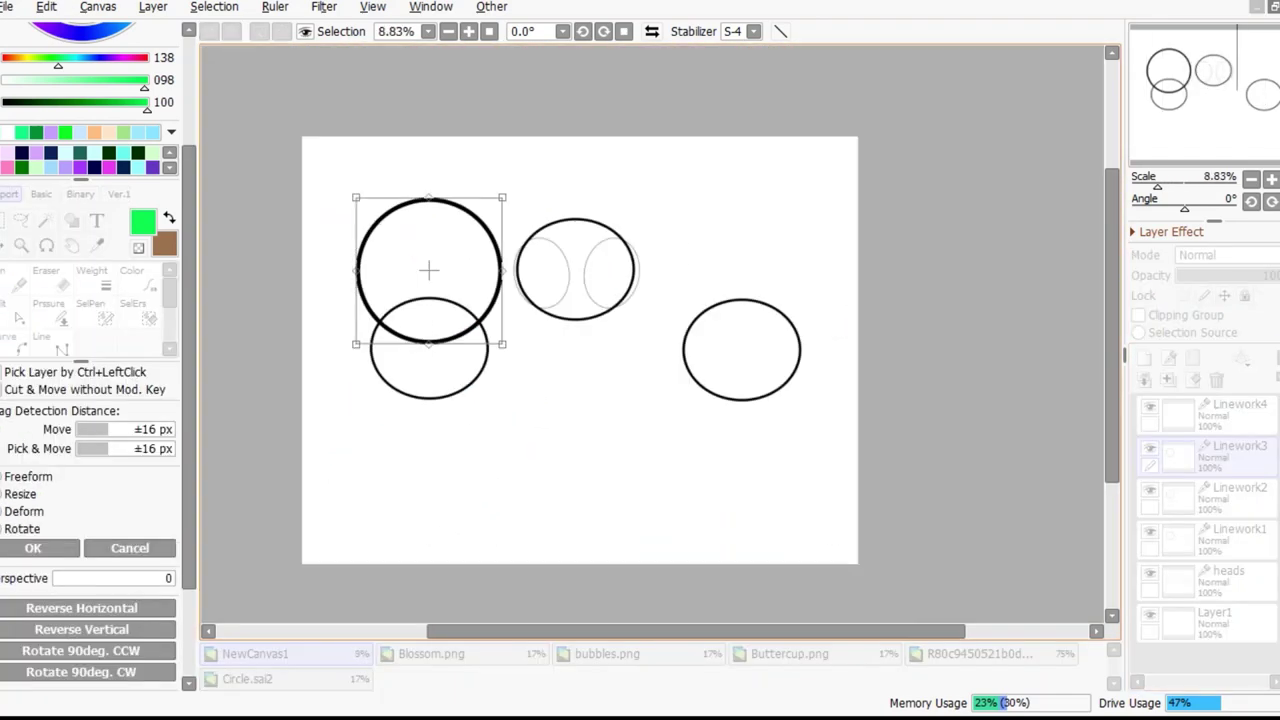
scroll(576, 417, "up", 3)
scroll(672, 333, "up", 4)
mouse_move(543, 423)
left_mouse_down()
mouse_move(449, 471)
mouse_move(346, 444)
mouse_move(360, 429)
left_mouse_up()
key("Return")
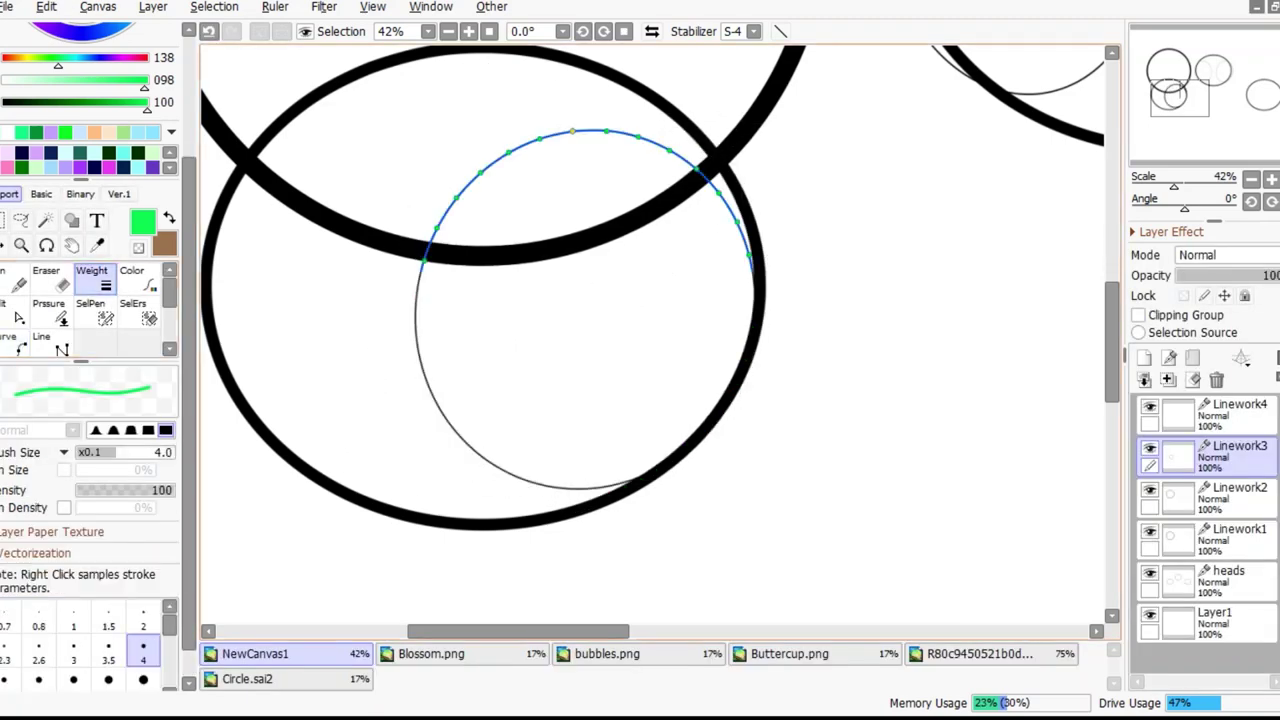
Reshape the large Linework2 circle into a narrow, slightly tilted eye oval at the left head's outer left edge
left_click(1240, 495)
scroll(650, 340, "down", 3)
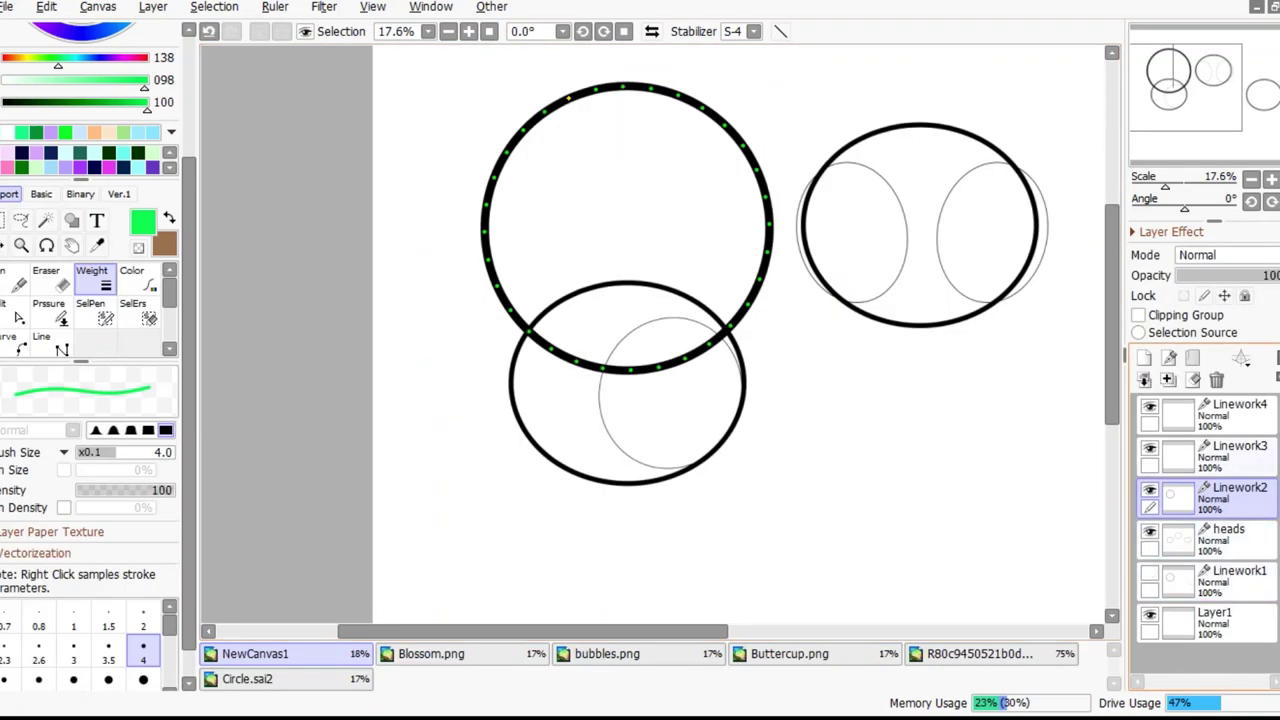
key("ctrl+t")
scroll(640, 340, "up", 3)
left_click_drag(503, 320, 450, 252)
left_click_drag(550, 394, 462, 404)
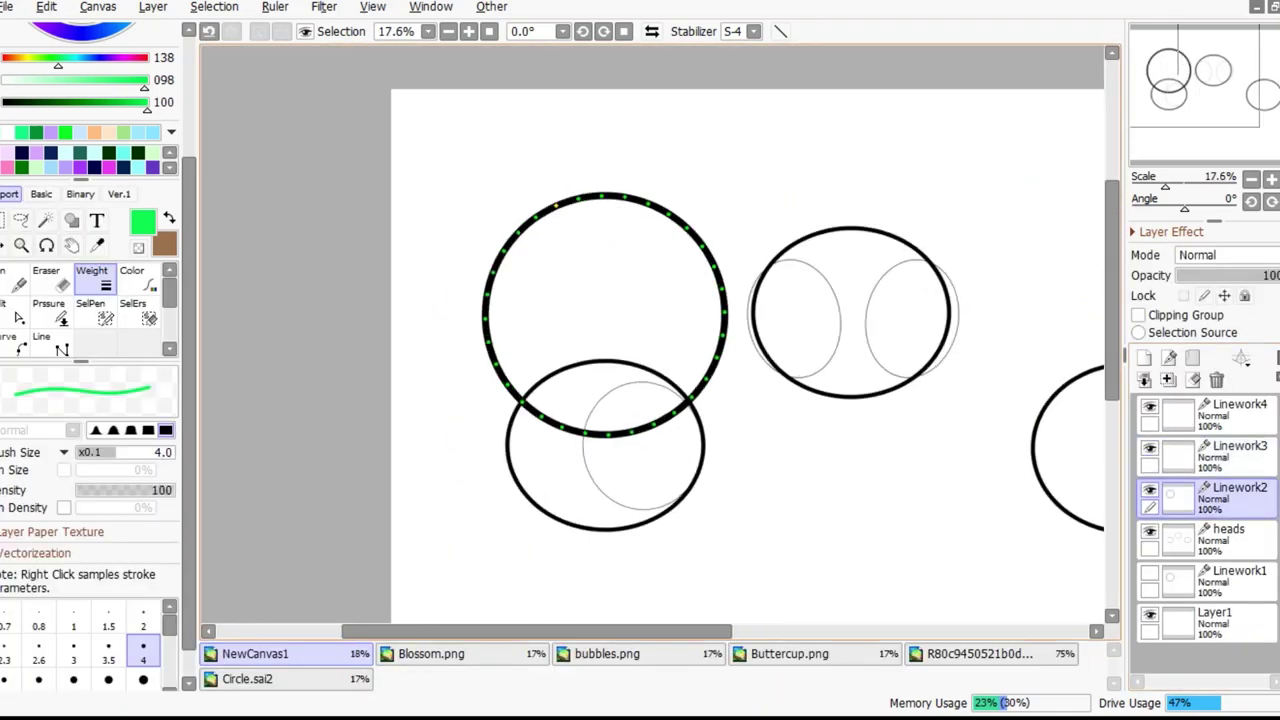
key("ctrl+t")
scroll(640, 340, "up", 3)
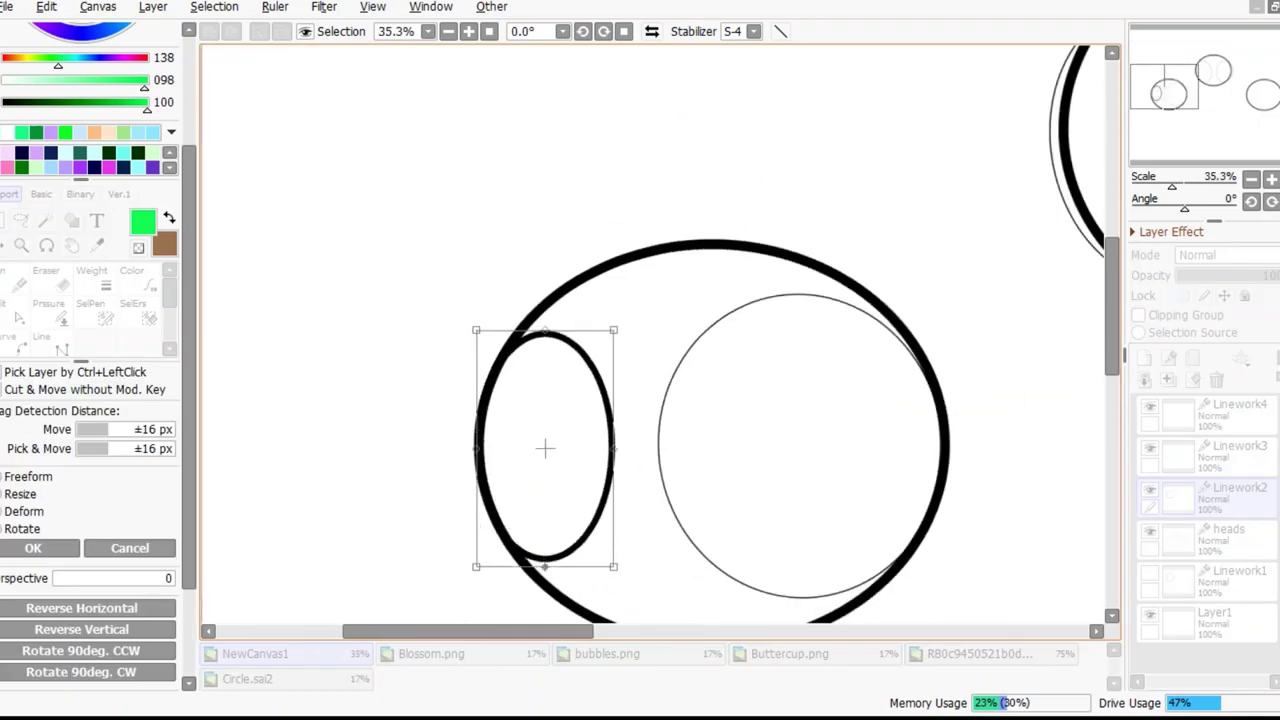
left_click_drag(540, 404, 536, 421)
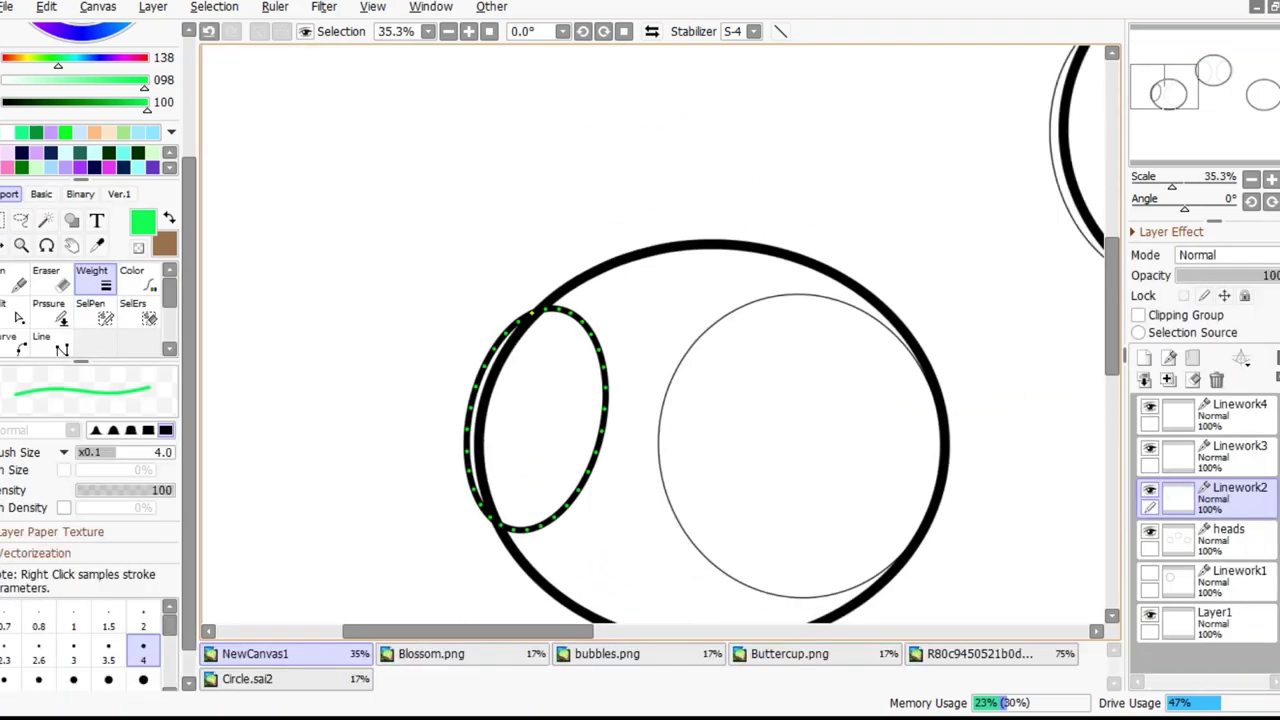
Merge the separate eye linework layers into one layer named eyes
scroll(660, 340, "down", 5)
scroll(660, 340, "up", 5)
key("ctrl+e")
type("eyes")
key("Return")
Place a horizontally mirrored copy of the left head's eyes on the right head and tilt the narrow eye to fit
left_click(14, 312)
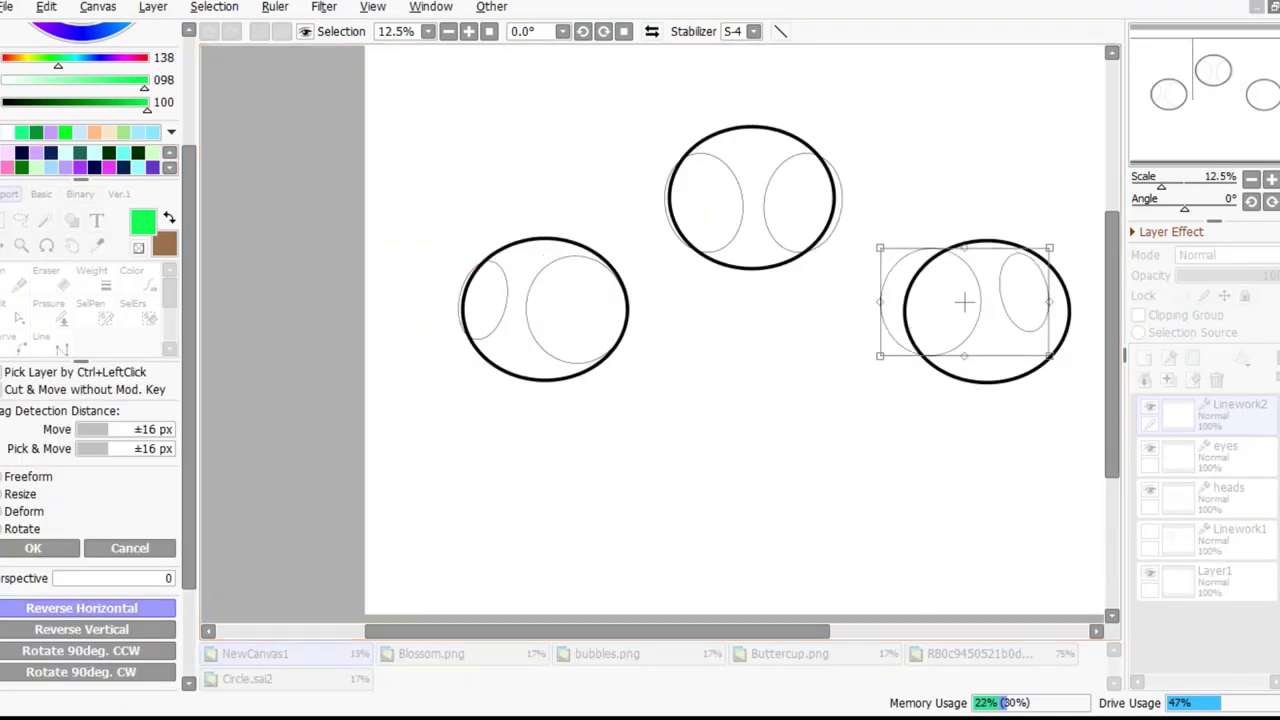
scroll(963, 302, "up", 4)
scroll(894, 320, "down", 6)
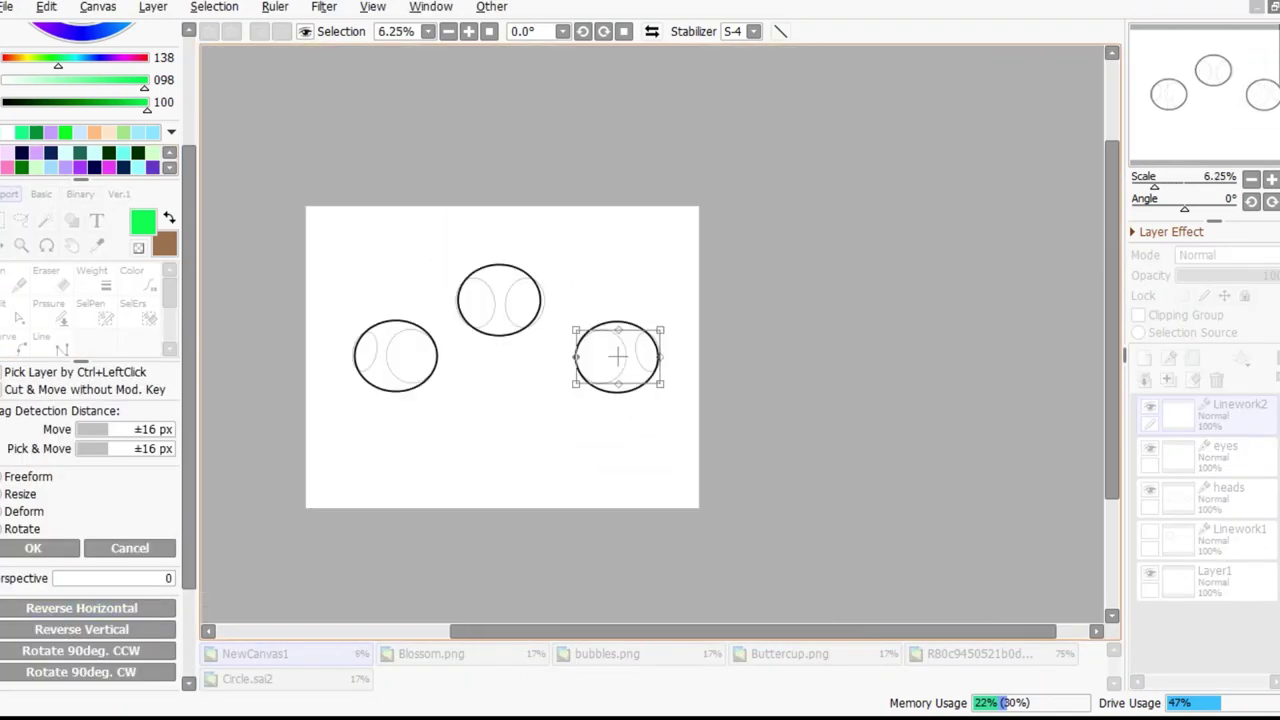
scroll(617, 351, "up", 1)
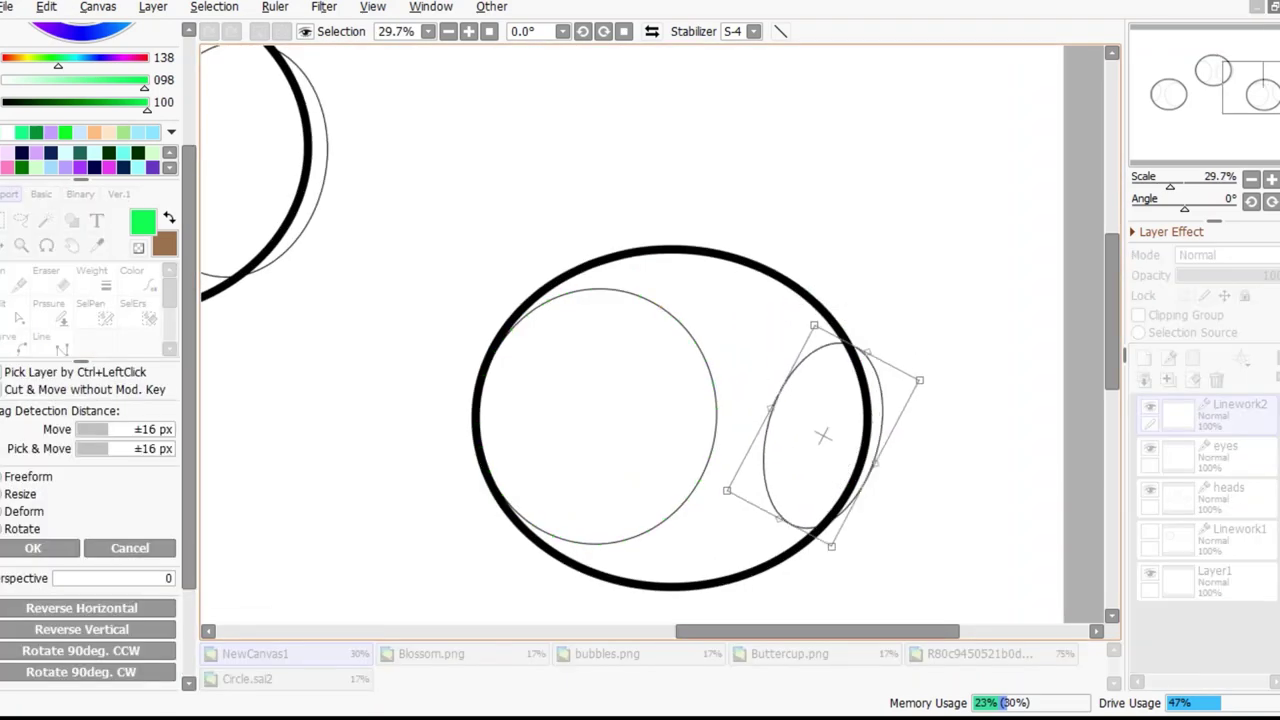
key("Return")
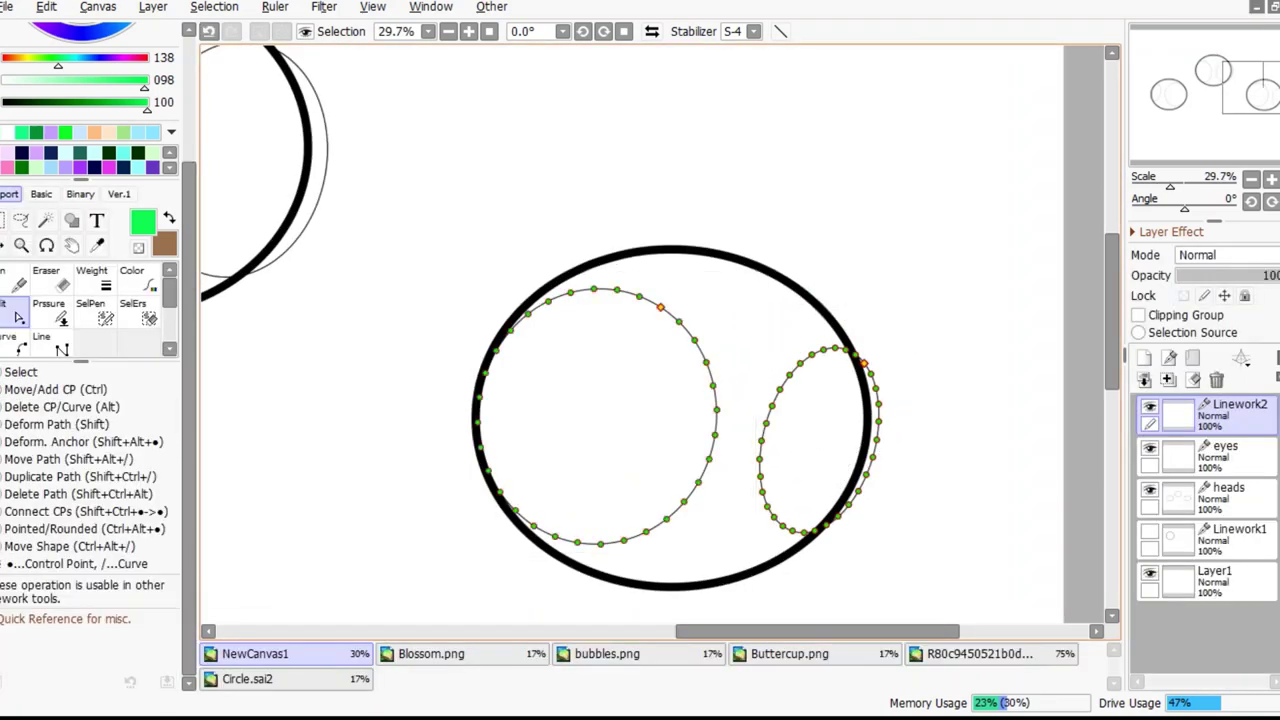
key("ctrl+t")
key("Return")
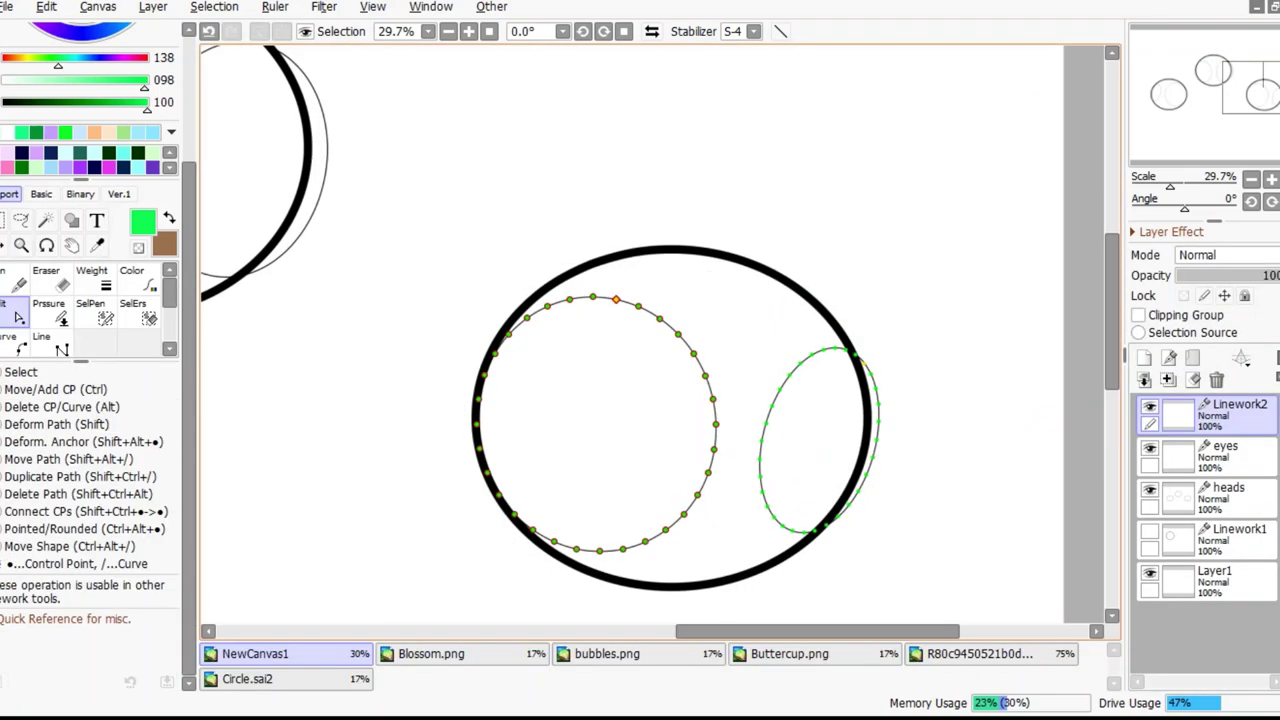
Merge the right head's eyes into the eyes layer and add a linework layer named mouth
key("ctrl+e")
scroll(873, 421, "down", 8)
type("mouth")
key("Return")
Copy in the circle from Circle.sai2 and shrink it into a mouth oval between the middle head's eyes and chin
left_click(247, 678)
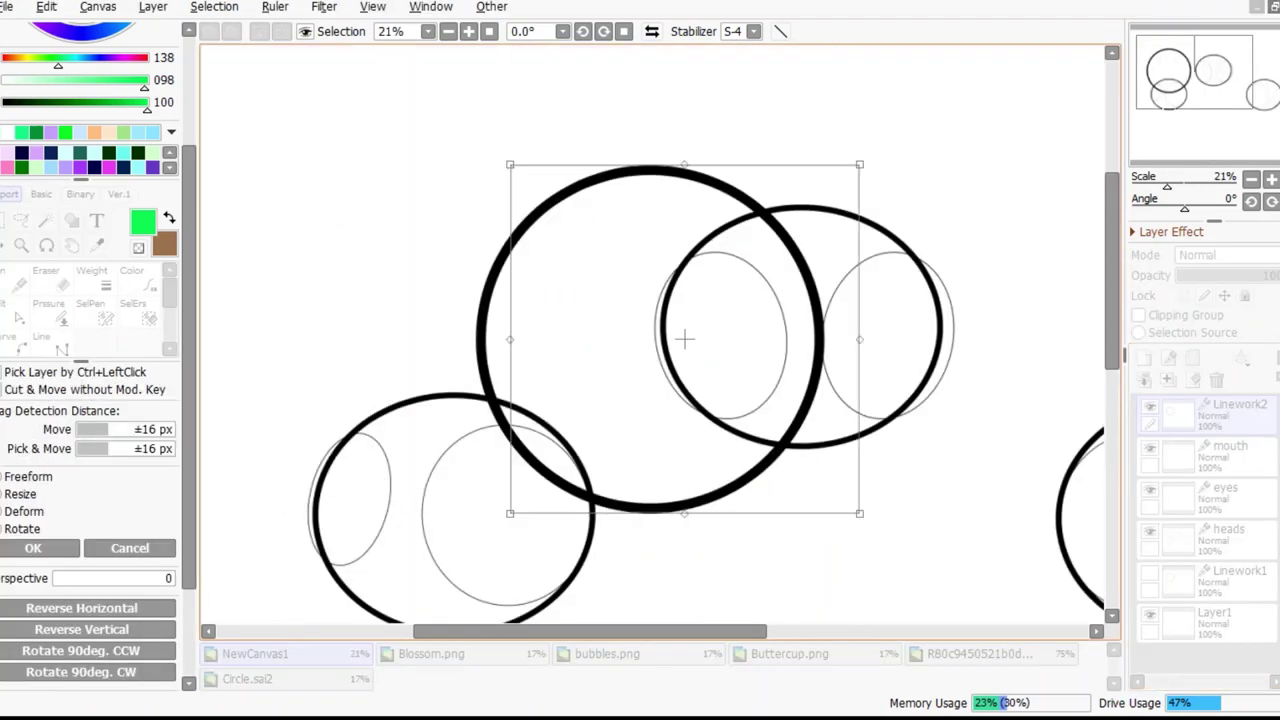
left_click_drag(860, 165, 657, 400)
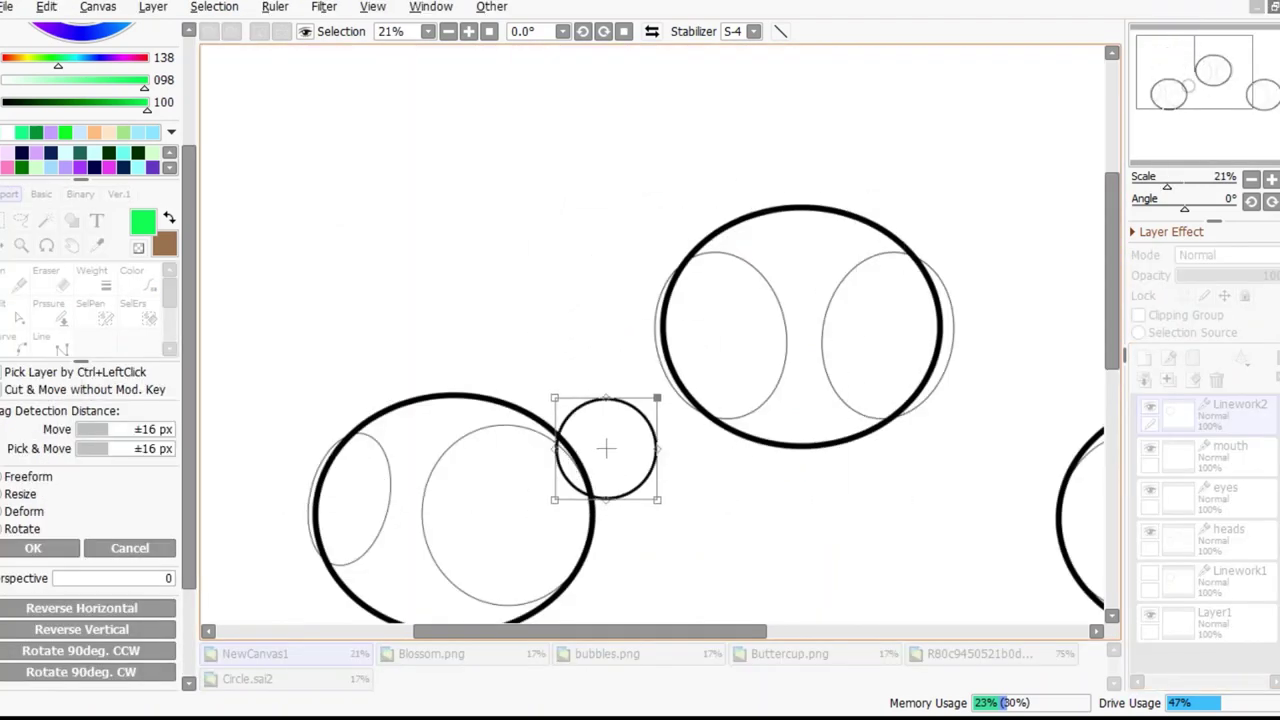
scroll(582, 491, "up", 5)
left_click_drag(943, 57, 777, 209)
left_click_drag(477, 534, 508, 535)
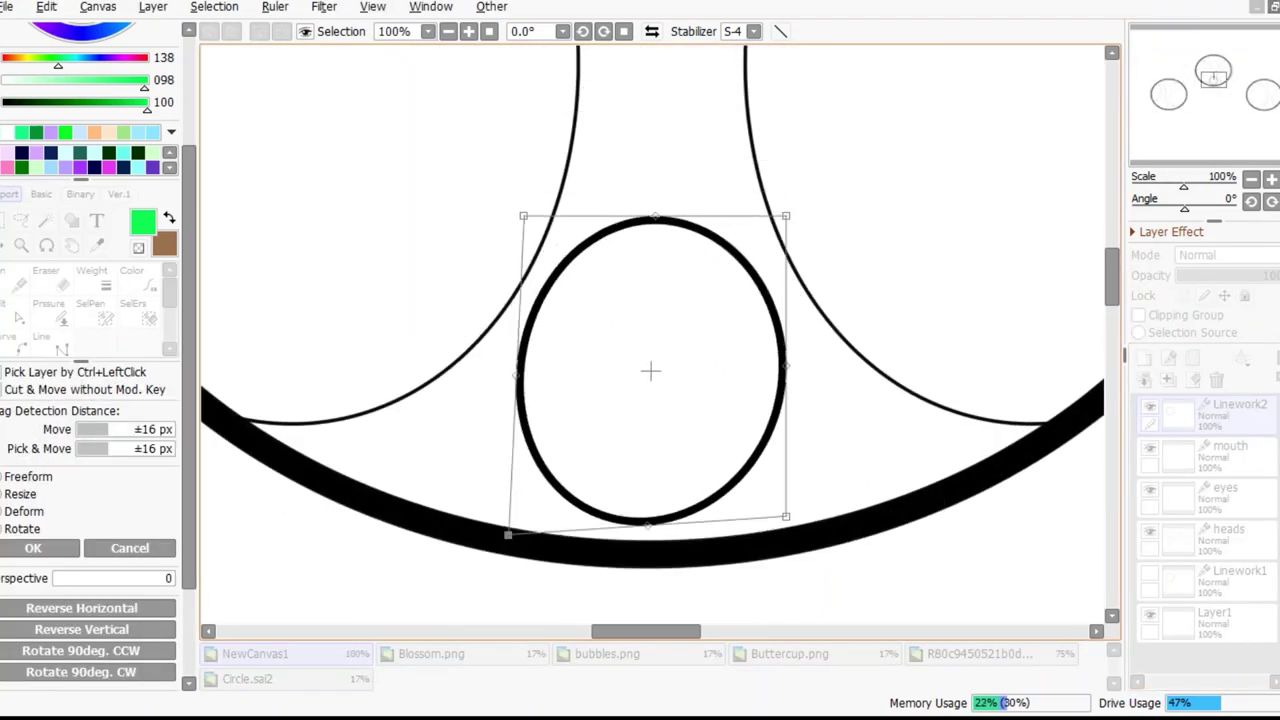
key("Return")
Duplicate the middle head's mouth oval and move the copy up so its lower arc overlaps the original's upper part
key("ctrl+v")
key("ctrl+t")
left_click_drag(657, 371, 660, 143)
key("Return")
scroll(660, 143, "up", 2)
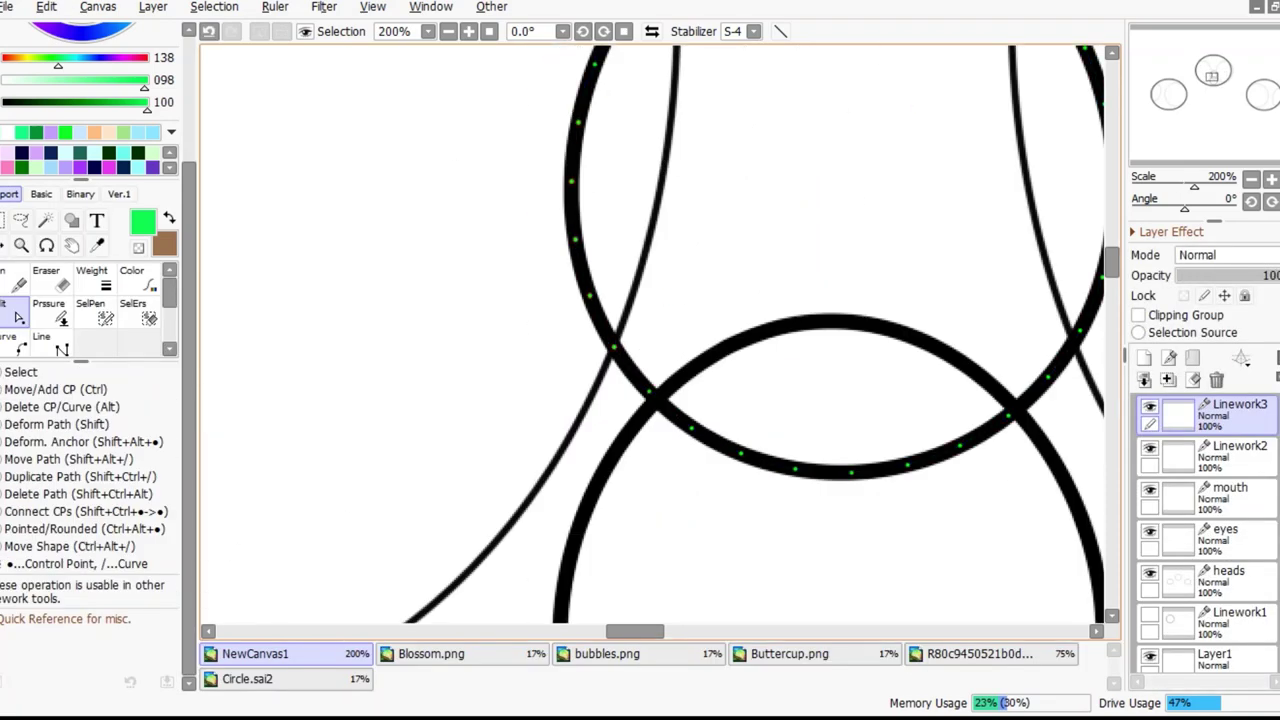
Remove the upper part of the copied oval, keeping only its lower arc between the two crossings with the original oval
scroll(660, 334, "down", 1)
scroll(660, 334, "down", 2)
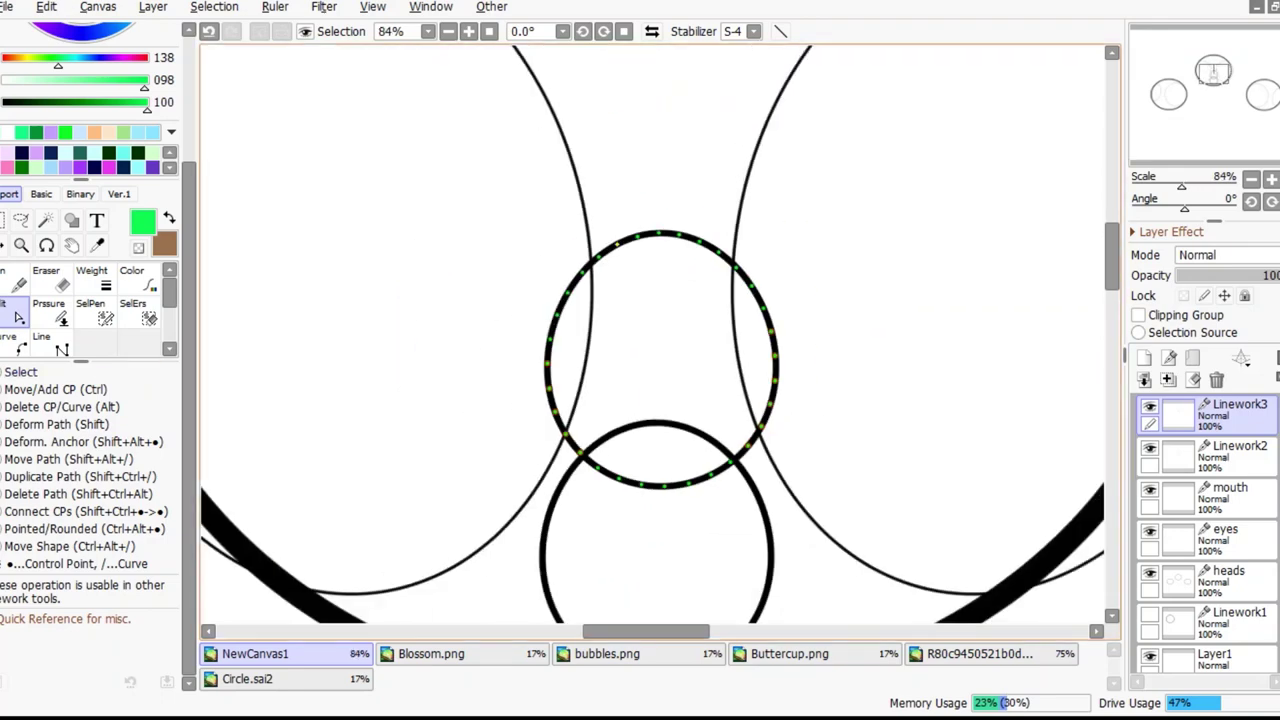
scroll(660, 334, "up", 3)
key("ctrl+z")
key("ctrl+z")
scroll(660, 334, "down", 2)
key("ctrl+y")
scroll(660, 334, "up", 3)
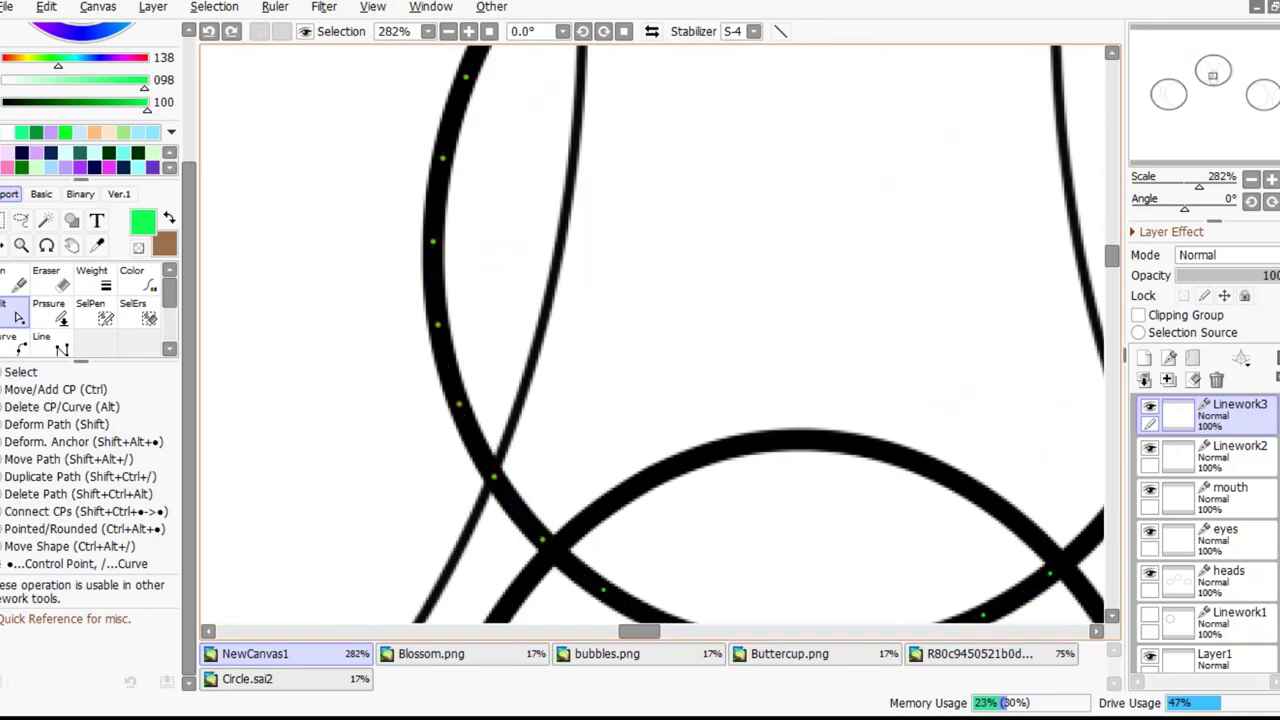
scroll(660, 334, "down", 1)
key("ctrl+z")
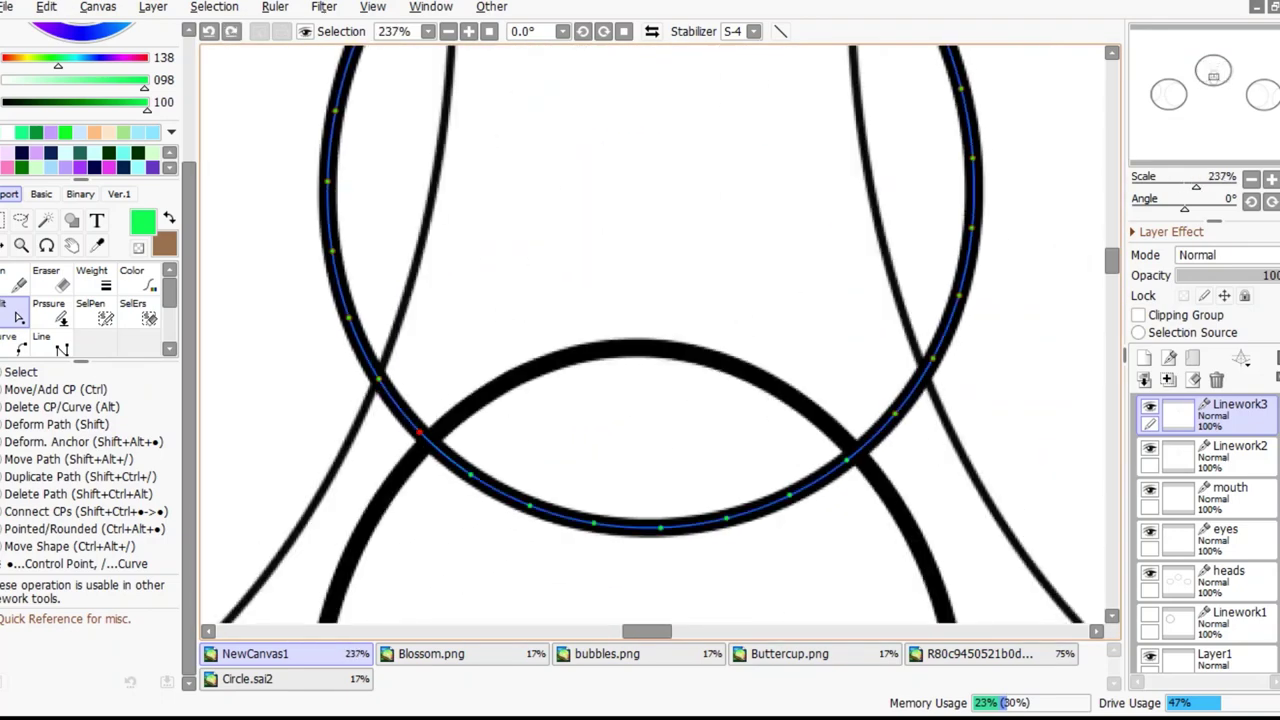
scroll(660, 334, "down", 2)
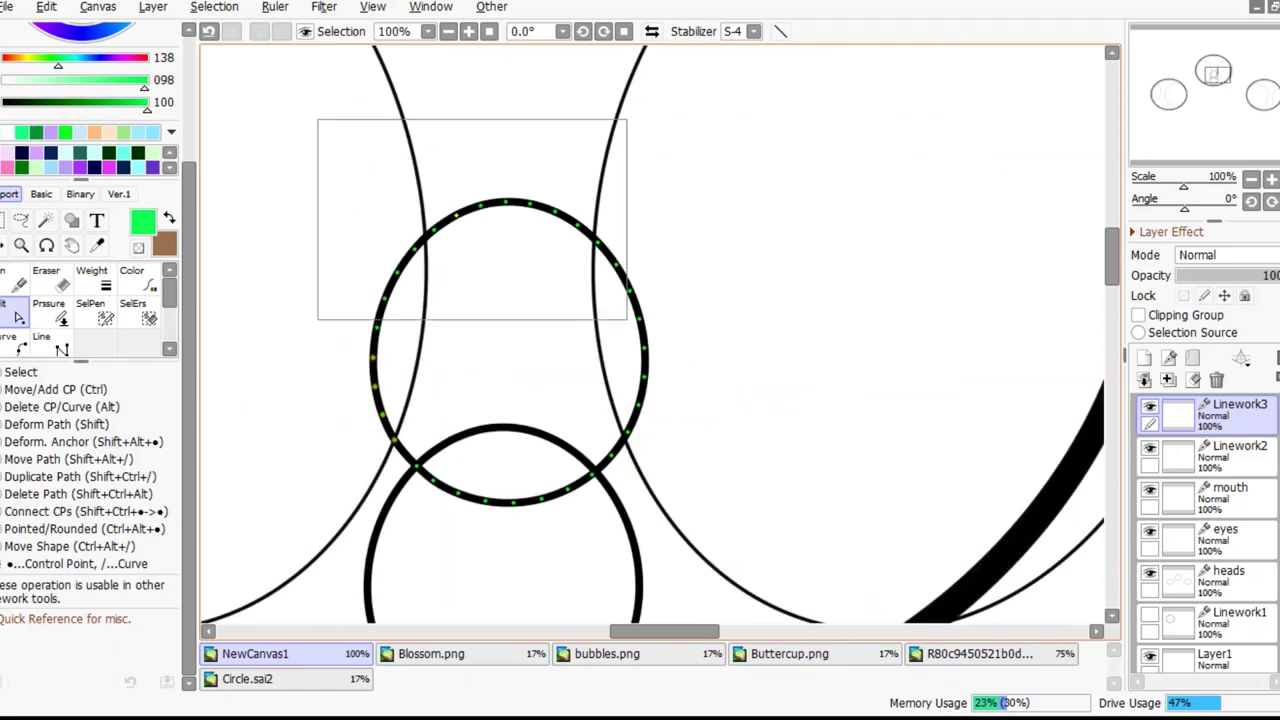
scroll(660, 334, "up", 2)
scroll(600, 470, "down", 5)
scroll(600, 470, "up", 6)
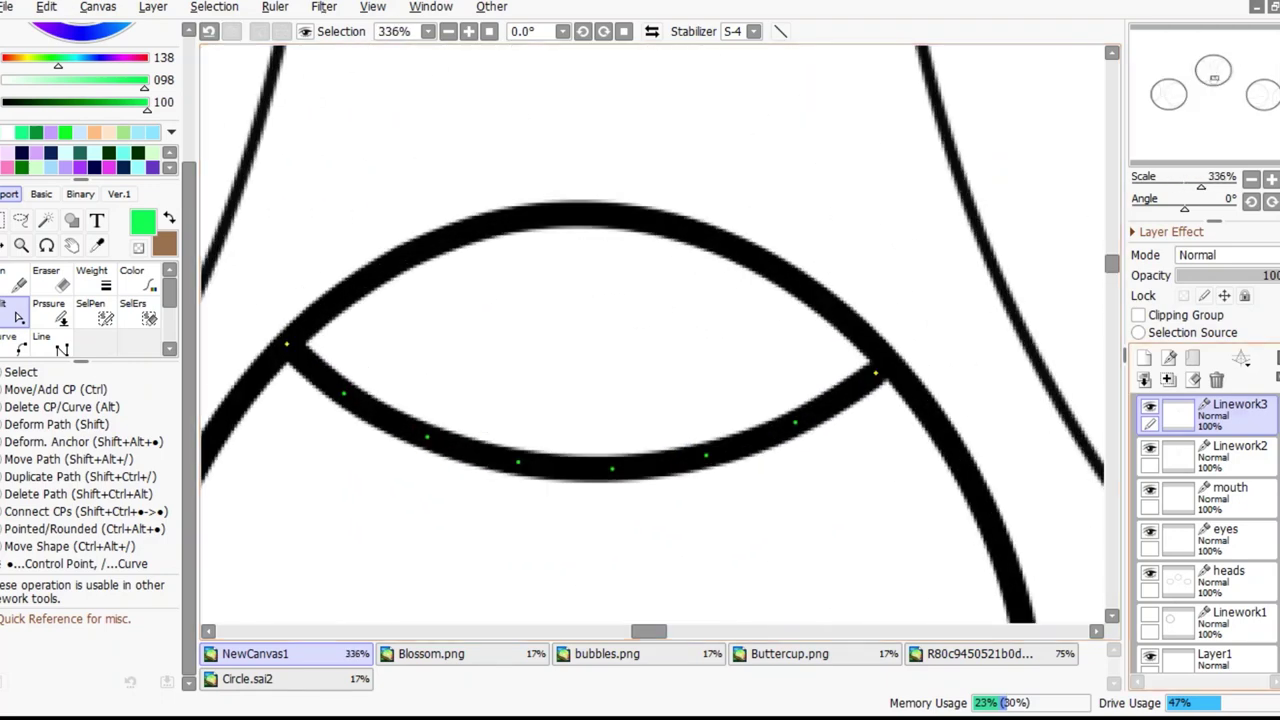
Remove the original mouth oval's upper arc between the crossings and merge the copied arc into the Linework2 layer
left_click(1230, 452)
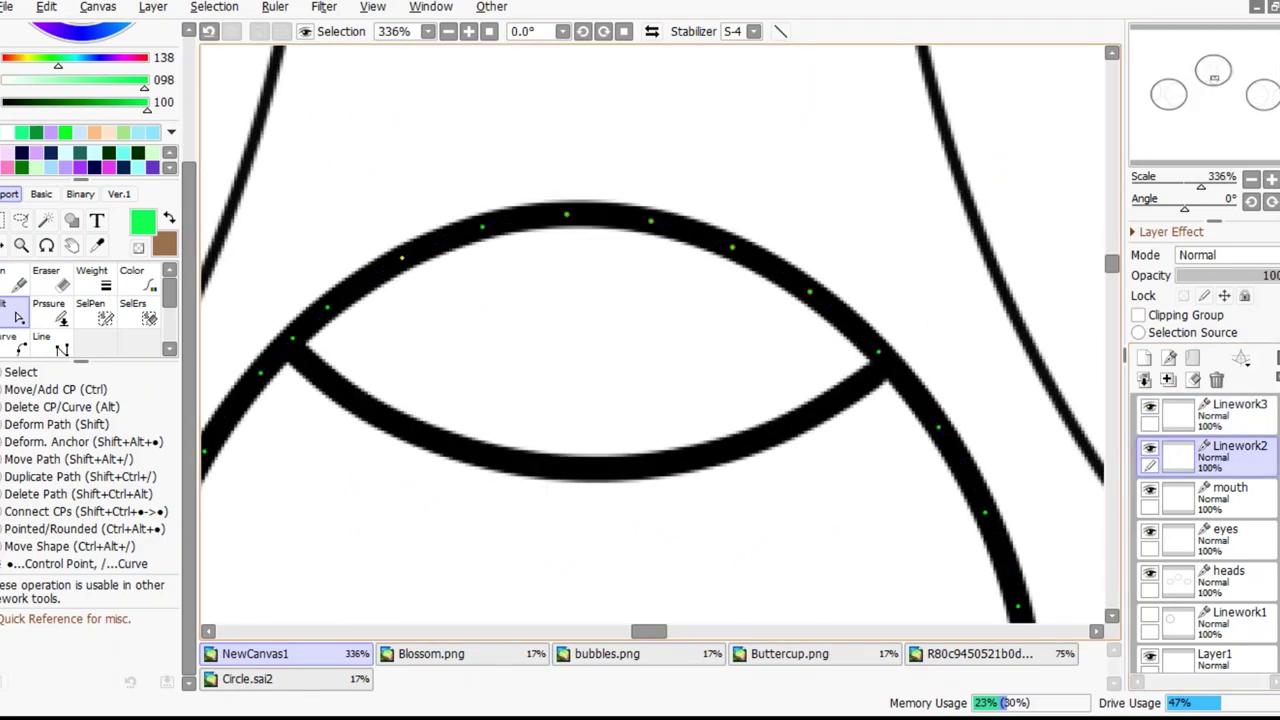
key("ctrl+z")
key("ctrl+z")
scroll(1002, 354, "up", 2)
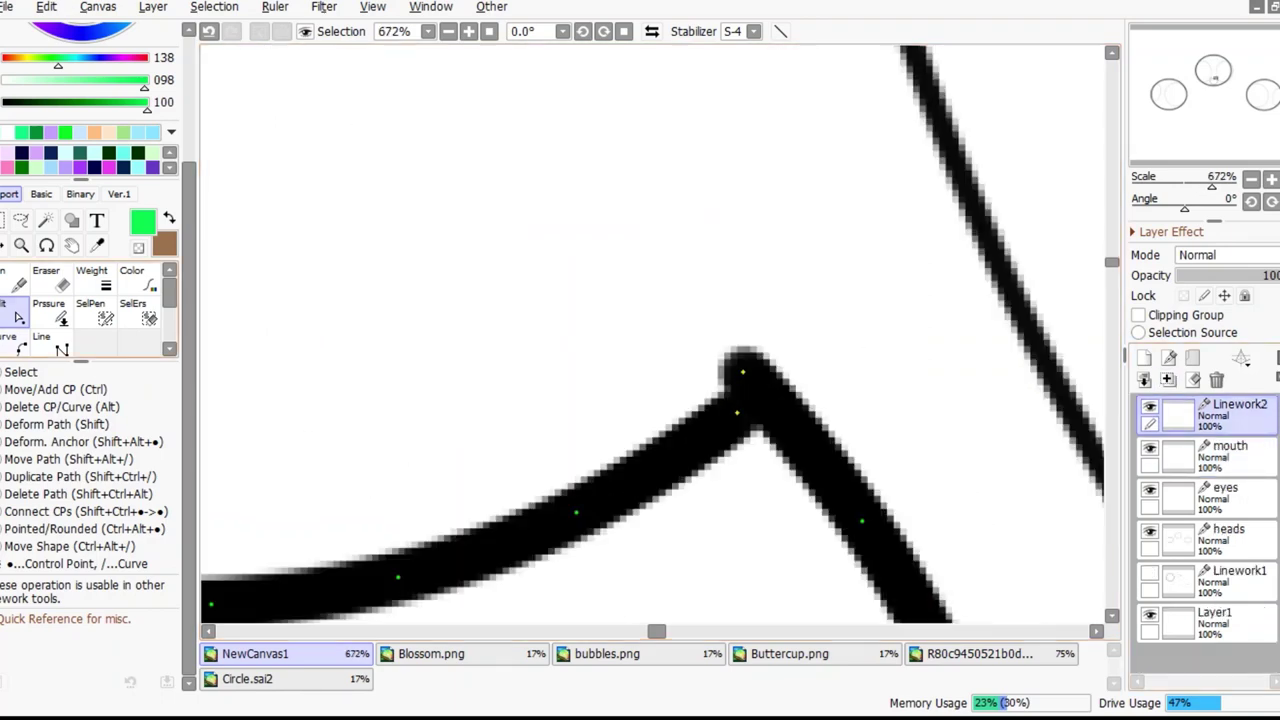
Thin the middle head's mouth outline to weight 4
key("c")
key("ctrl+z")
key("ctrl+z")
scroll(652, 330, "up", 5)
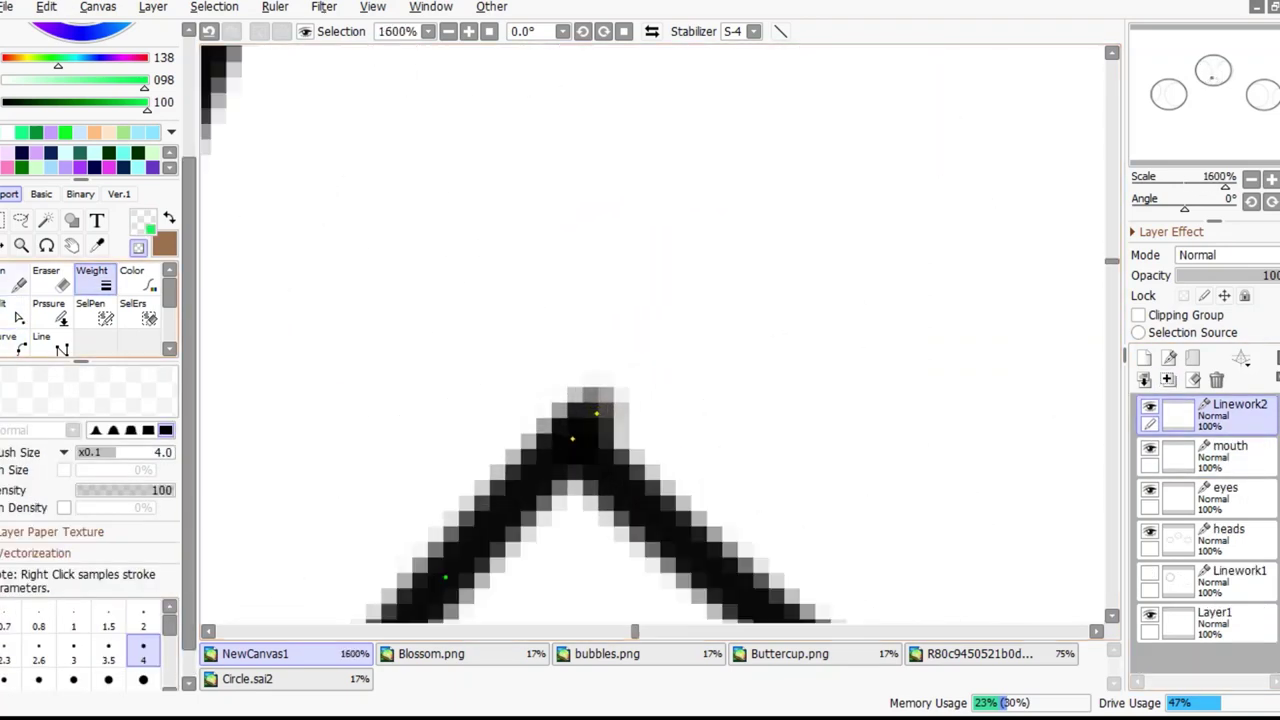
Merge the mouth outline into the mouth layer and draw a black tongue curve of weight 4 across its lower part
scroll(657, 432, "down", 9)
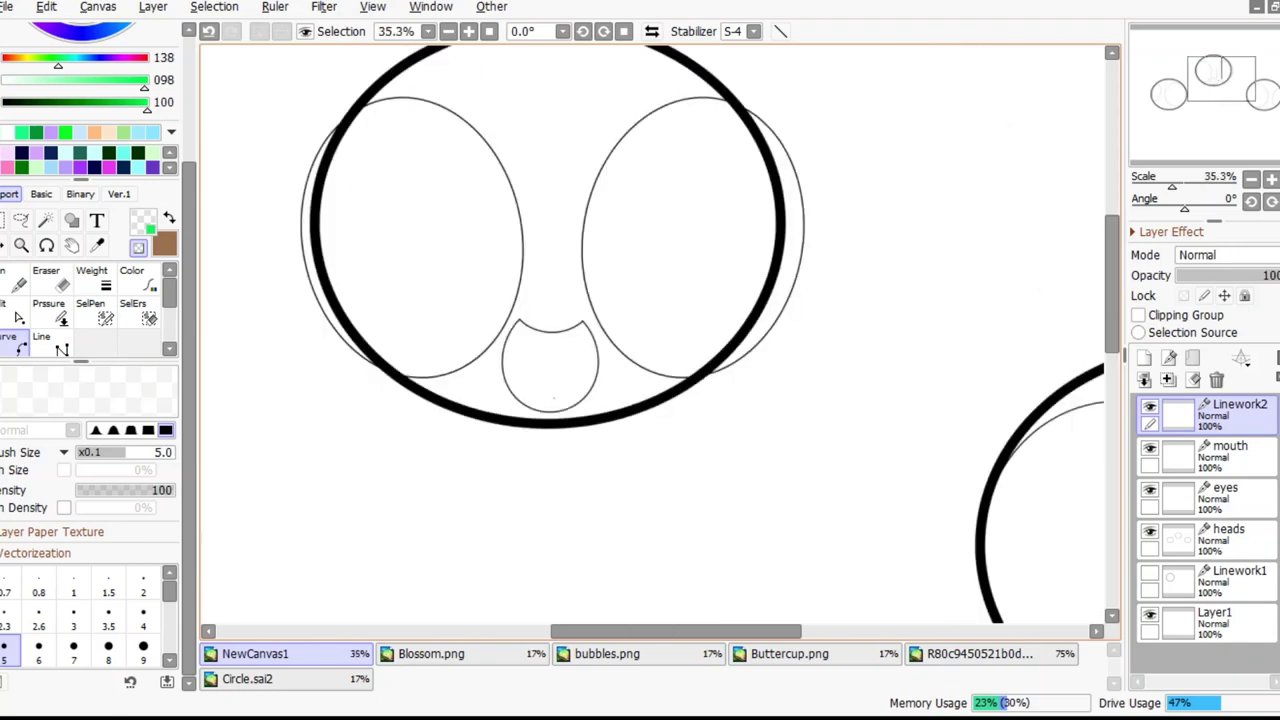
scroll(543, 449, "up", 5)
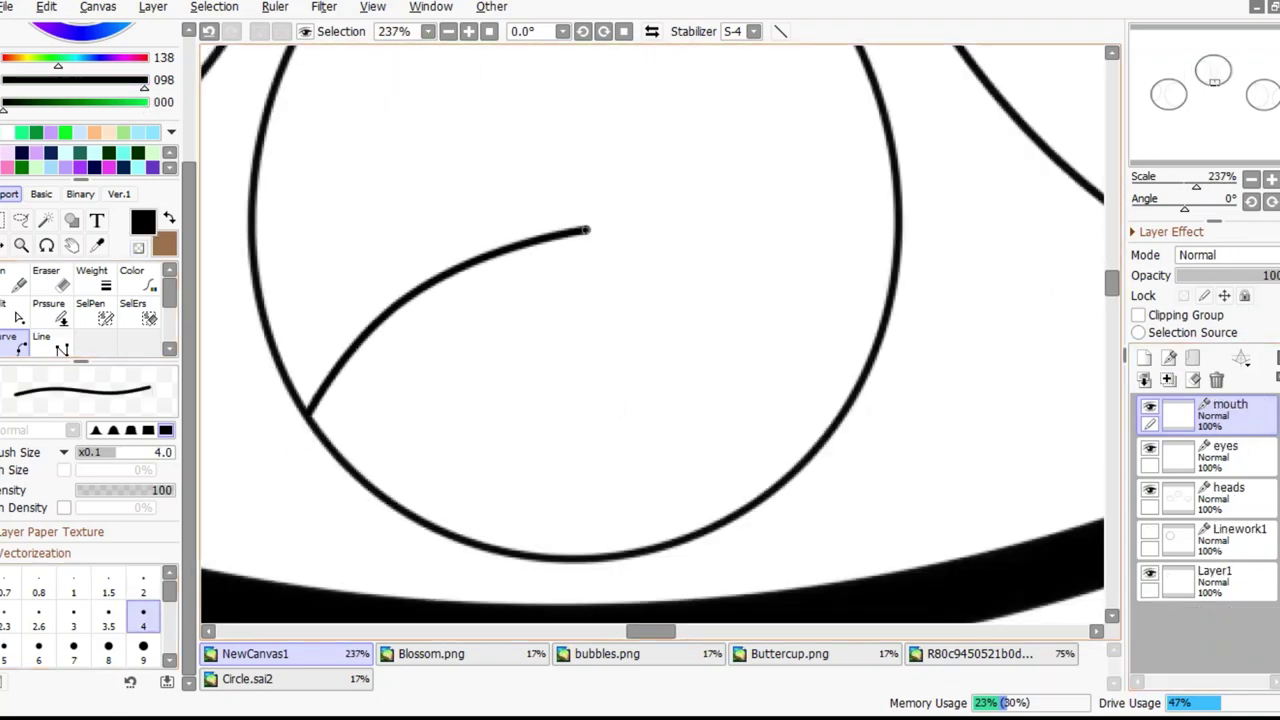
scroll(860, 380, "down", 6)
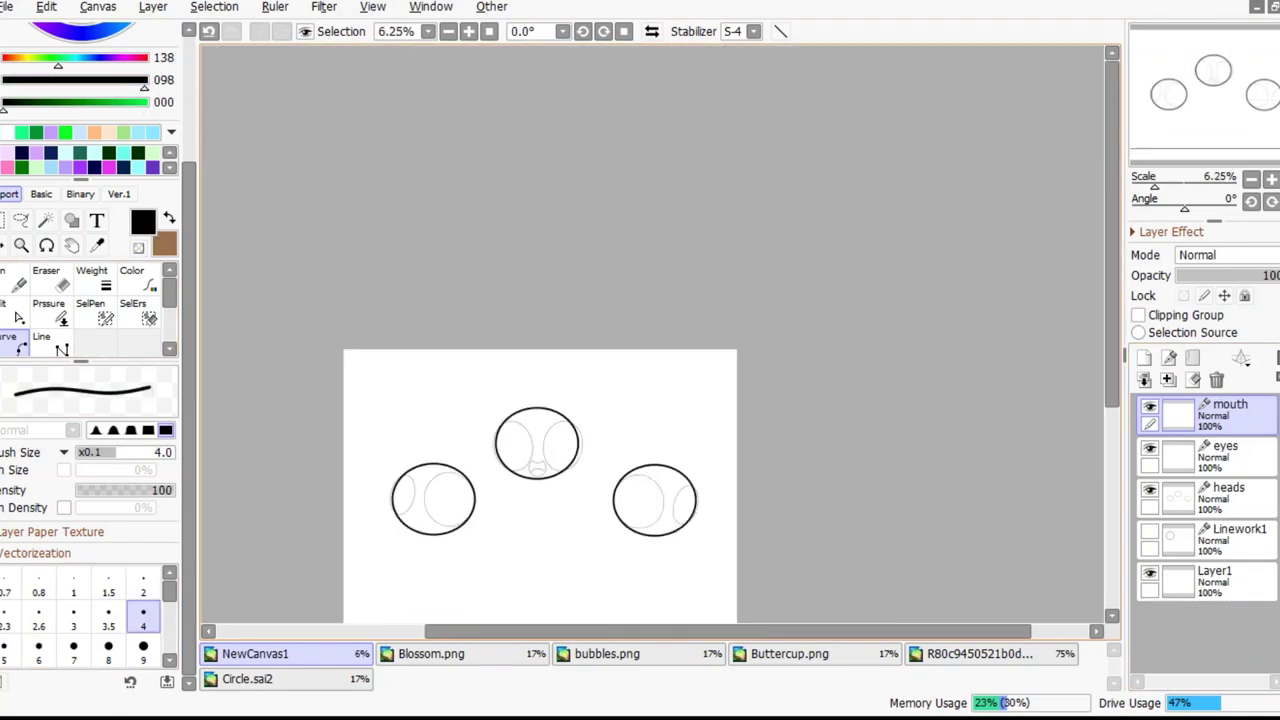
Copy in the circle from Circle.sai2 and shape it into a mouth oval between the left head's eyes
scroll(537, 443, "up", 4)
scroll(600, 400, "down", 2)
left_click(247, 679)
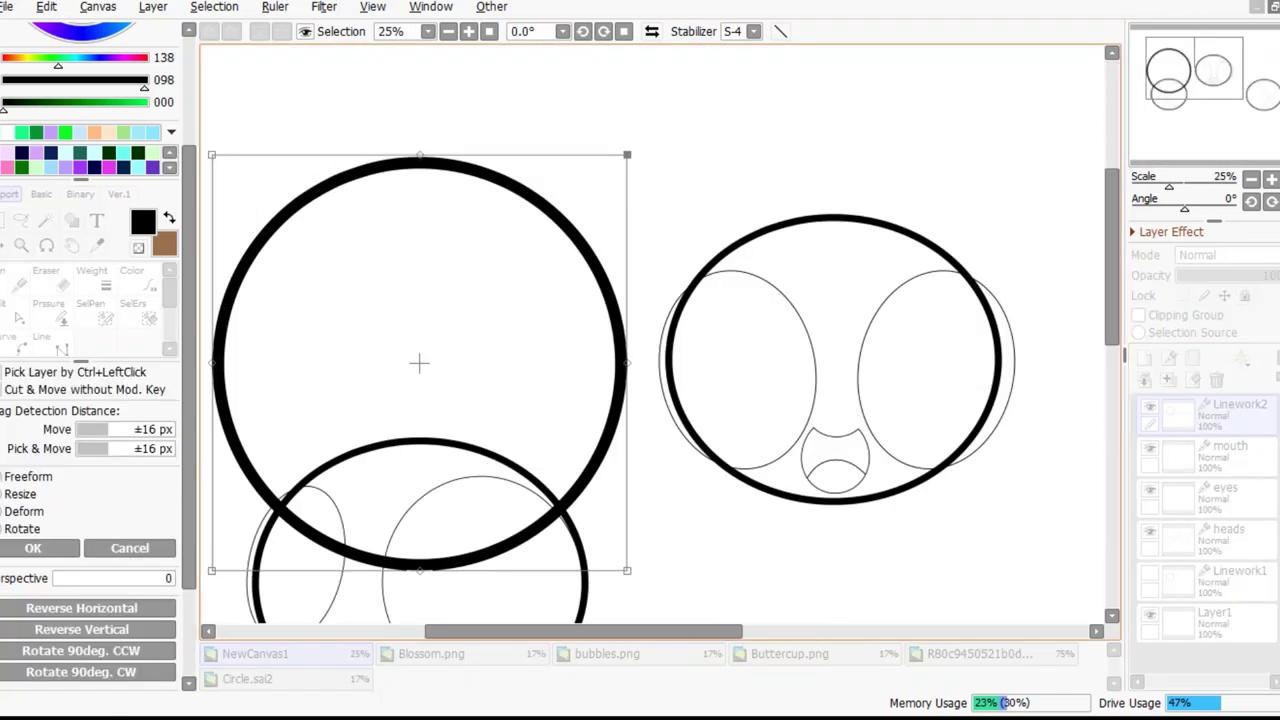
left_click_drag(614, 534, 514, 357)
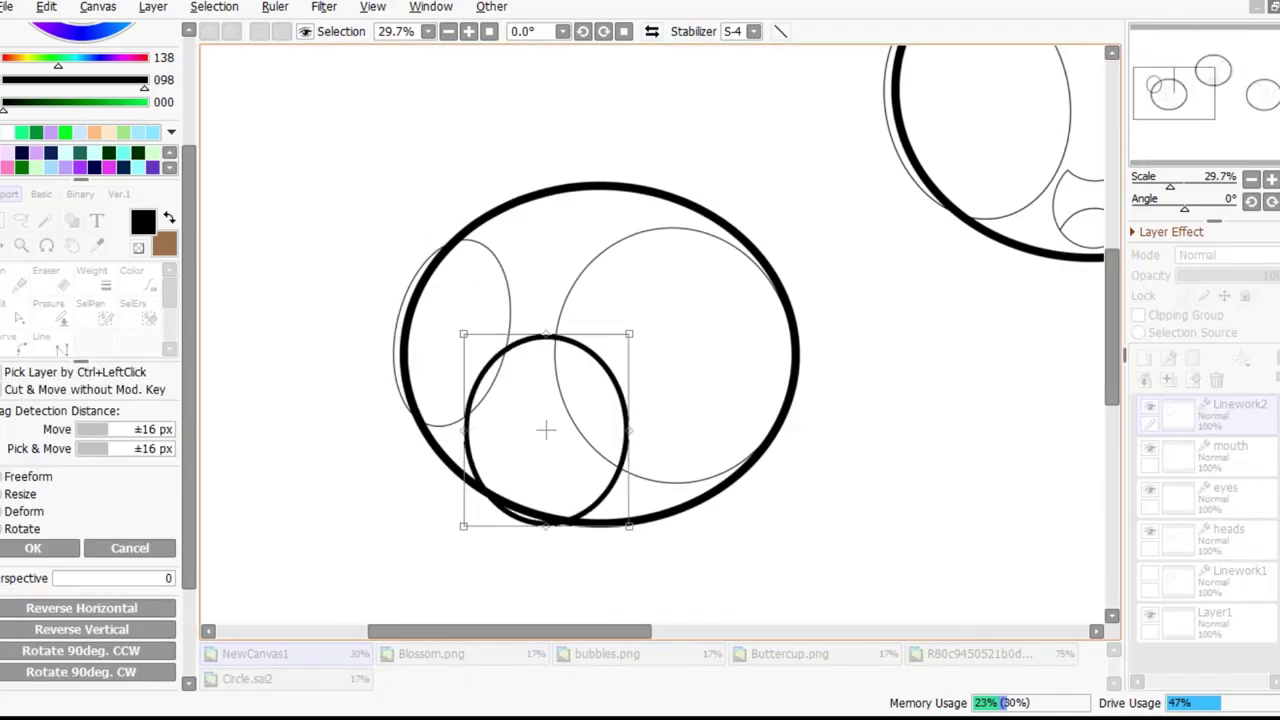
scroll(450, 330, "up", 5)
left_click_drag(566, 591, 615, 580)
scroll(650, 335, "down", 2)
scroll(650, 335, "up", 4)
left_click_drag(666, 115, 636, 122)
key("Return")
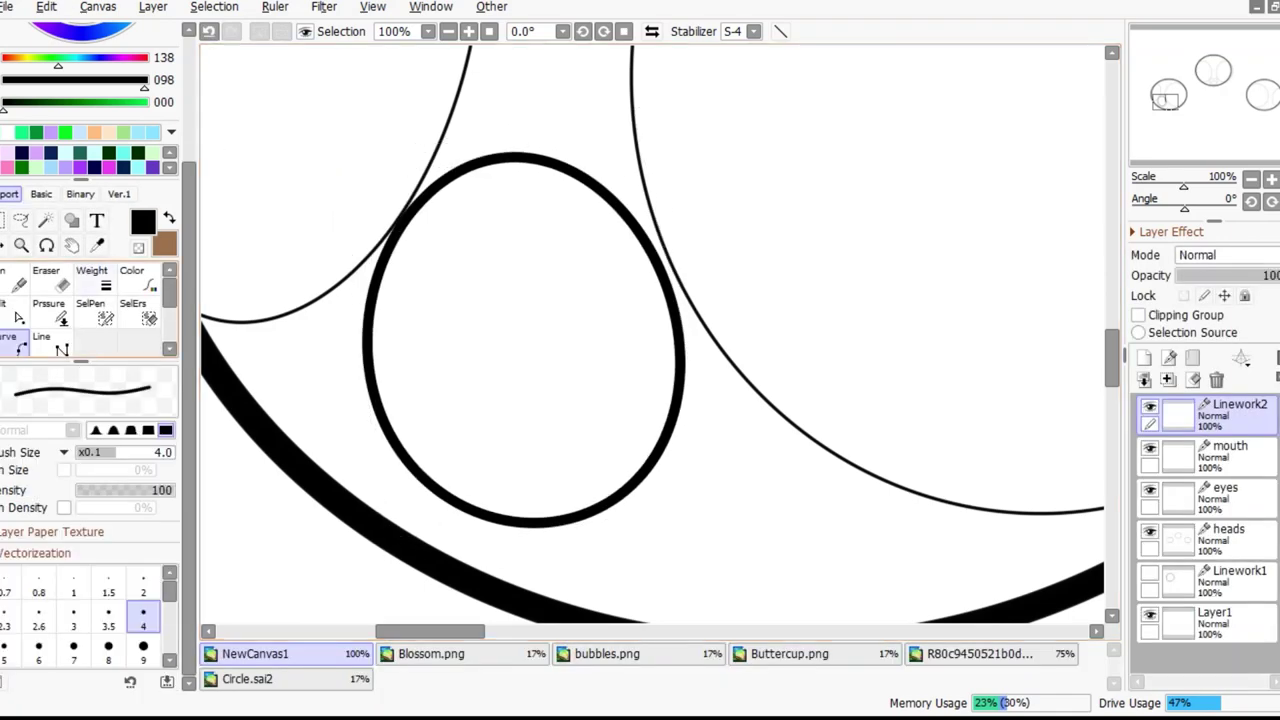
Duplicate the left head's mouth oval, flatten the copy across the original's upper part and thin the lines to weight 4
key("ctrl+v")
scroll(520, 335, "down", 3)
scroll(560, 338, "down", 3)
key("ctrl+t")
scroll(573, 340, "up", 6)
left_click_drag(437, 371, 597, 310)
scroll(597, 310, "down", 1)
key("Return")
scroll(580, 270, "up", 5)
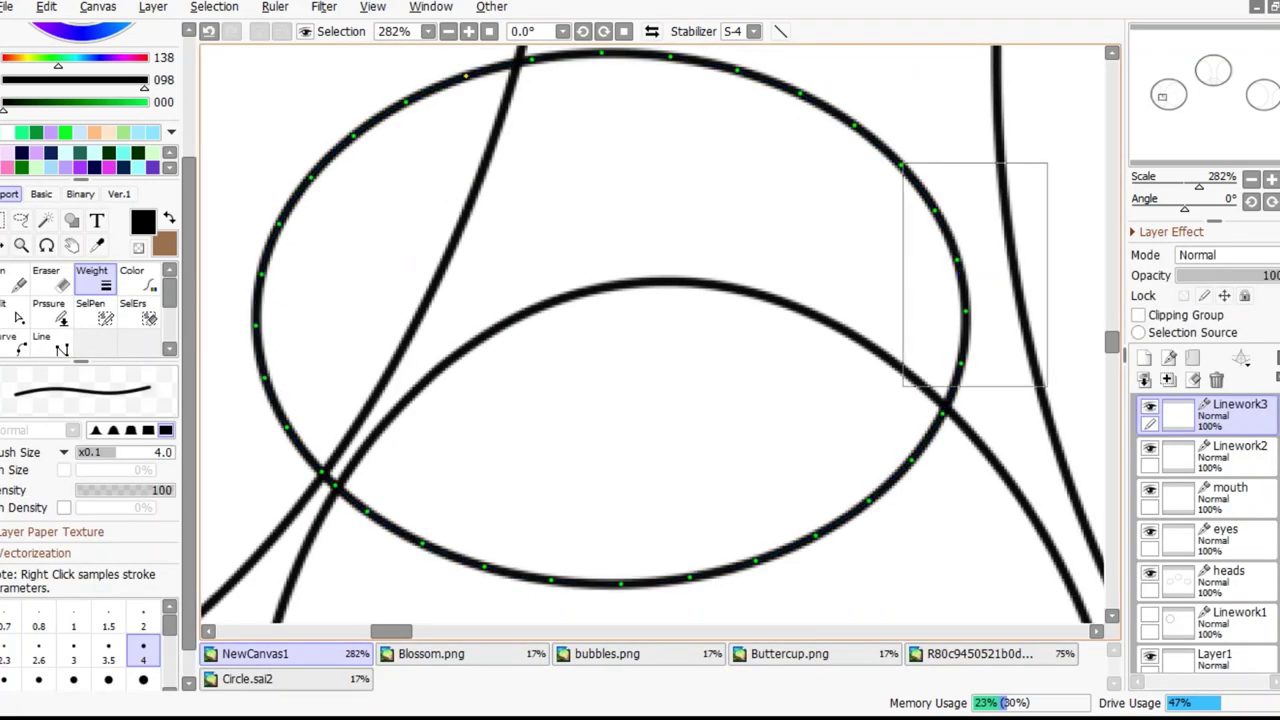
Trim the flattened oval on the left head to its lower arc between the crossings with the mouth outline
scroll(895, 406, "down", 3)
scroll(550, 442, "up", 6)
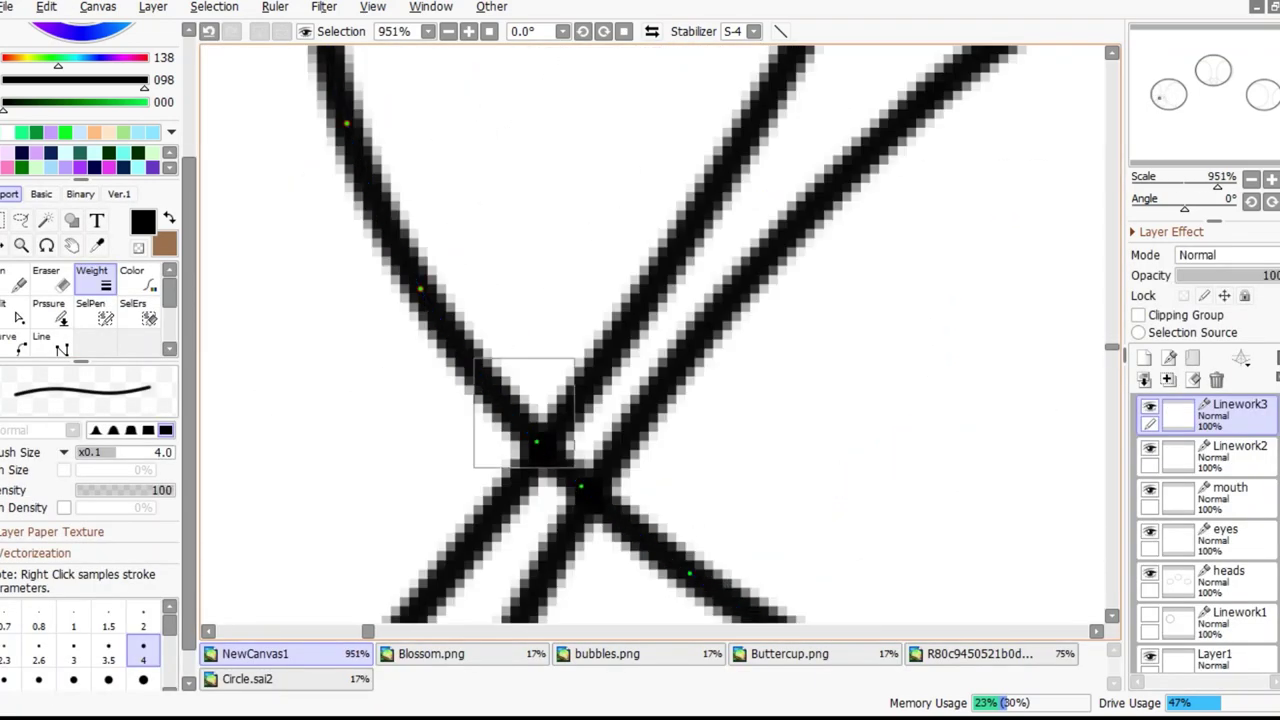
scroll(653, 333, "down", 9)
scroll(653, 333, "up", 7)
scroll(653, 333, "down", 1)
scroll(653, 333, "down", 2)
scroll(220, 440, "up", 1)
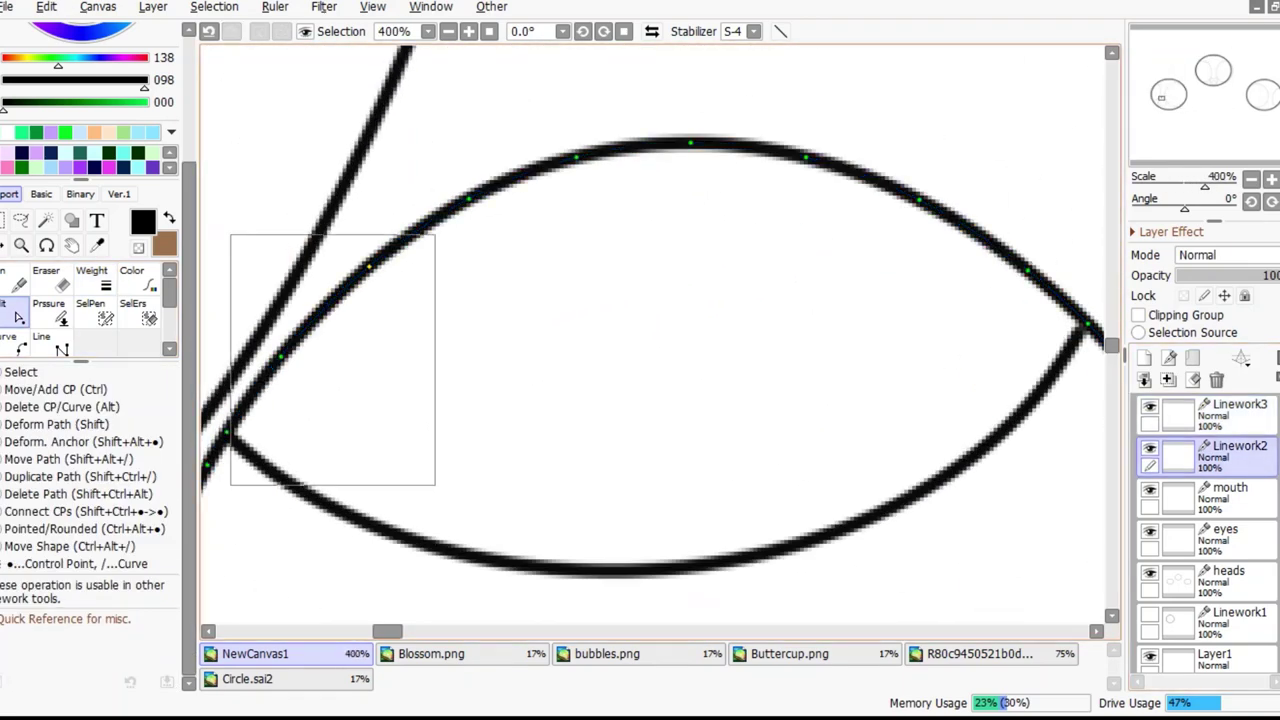
Remove the left mouth oval's upper arc between the crossings and merge the Linework3 arc into Linework2
scroll(403, 384, "down", 3)
scroll(810, 350, "up", 2)
key("ctrl+z")
scroll(810, 350, "down", 2)
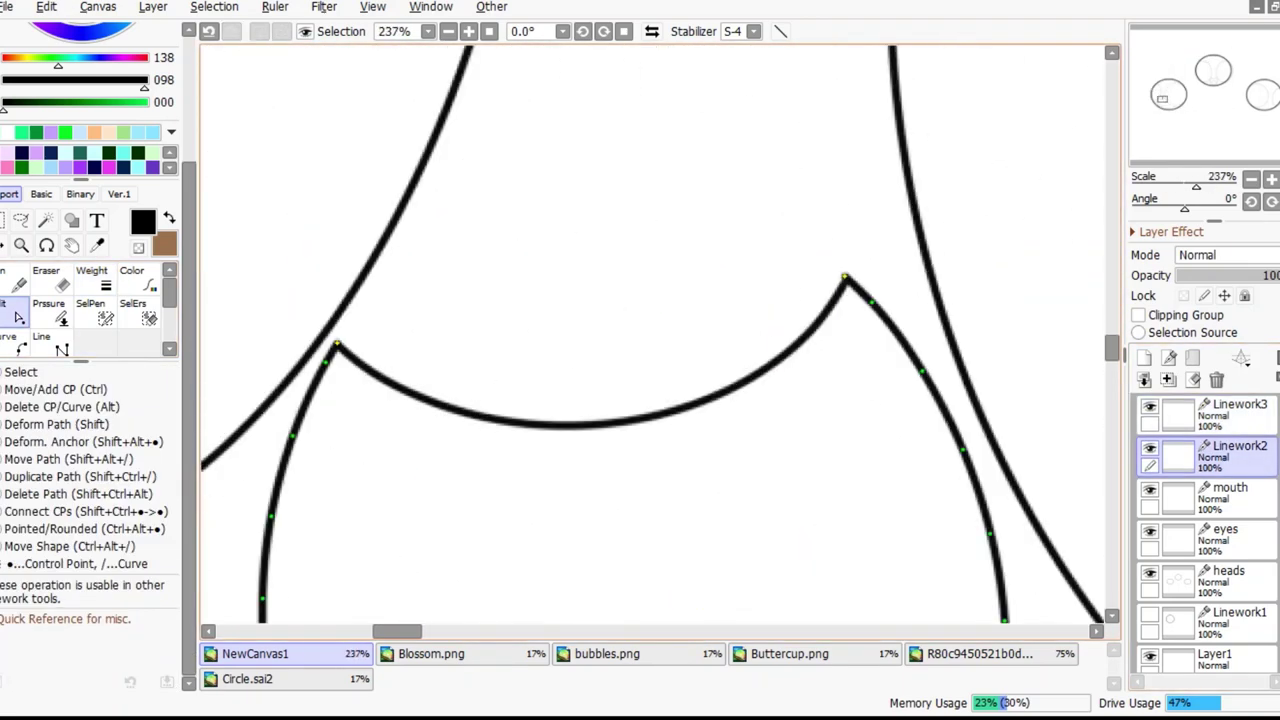
key("ctrl+z")
scroll(655, 335, "down", 4)
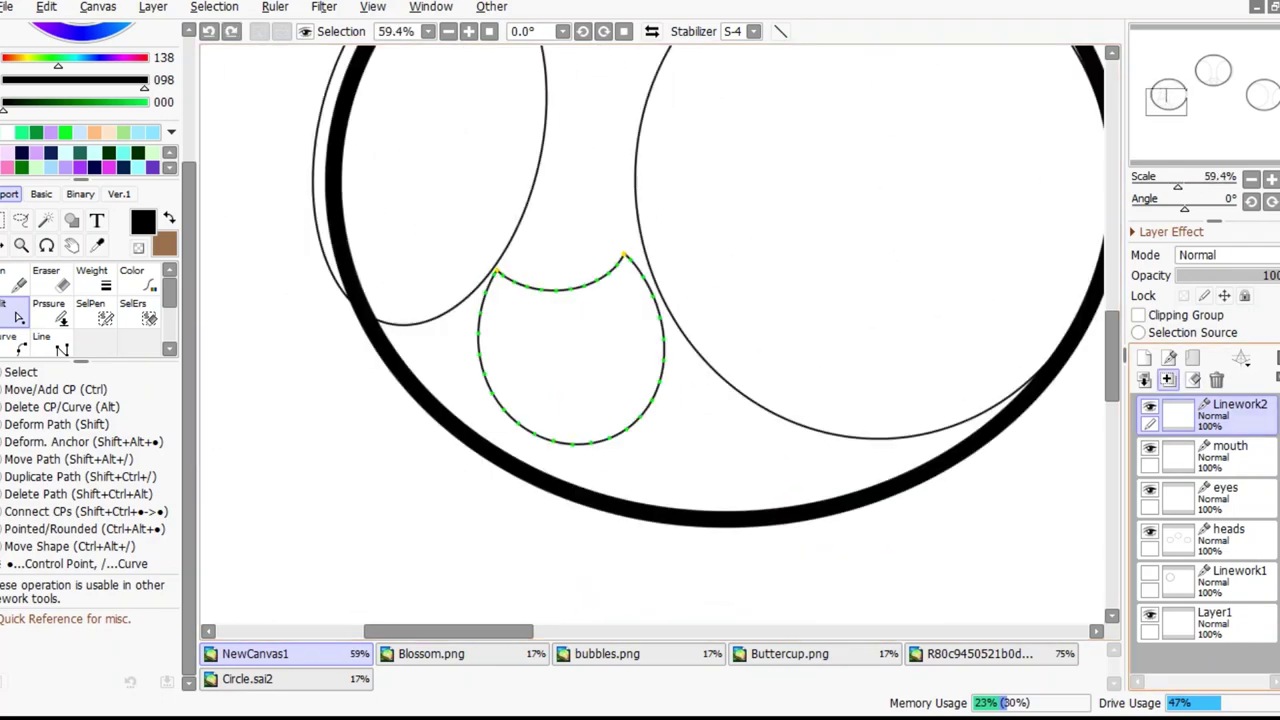
Merge the left head's mouth into the mouth layer, then narrow and tilt the shape between the eyes and chin
key("ctrl+e")
key("ctrl+t")
left_click_drag(451, 350, 479, 358)
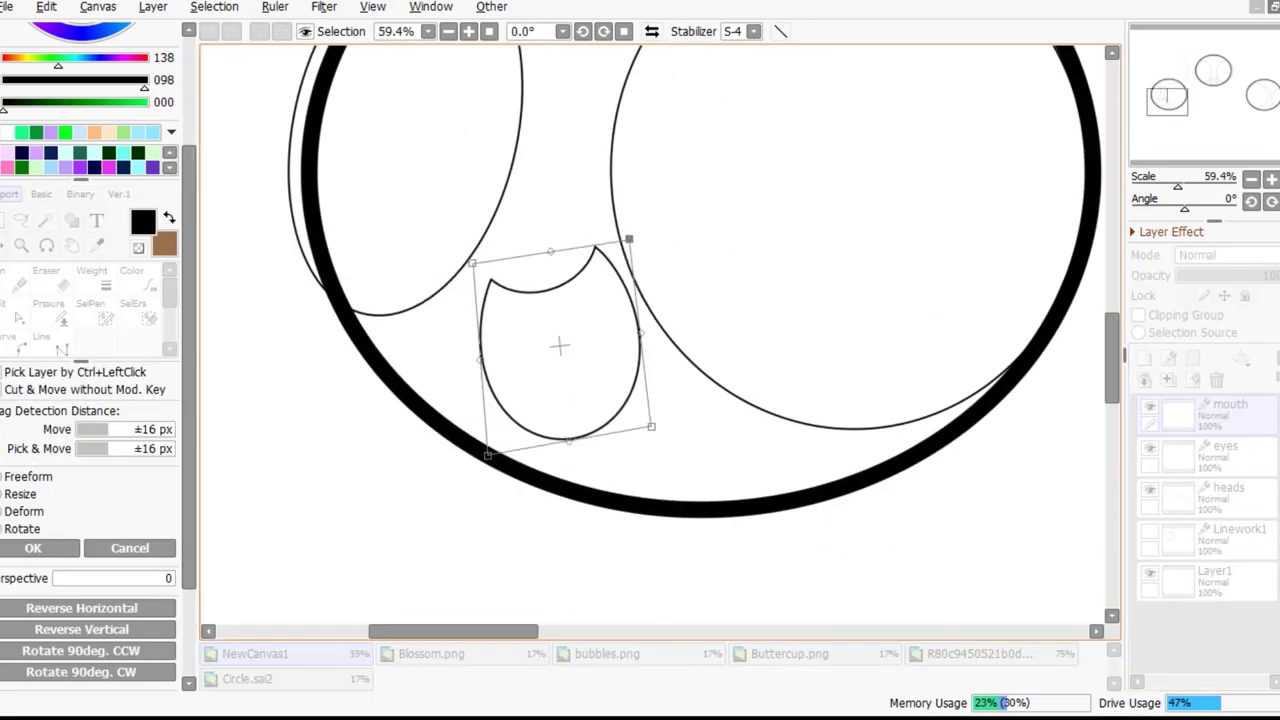
Try to fit a mirrored copy of the left head's mouth between the right head's eyes
scroll(564, 343, "up", 3)
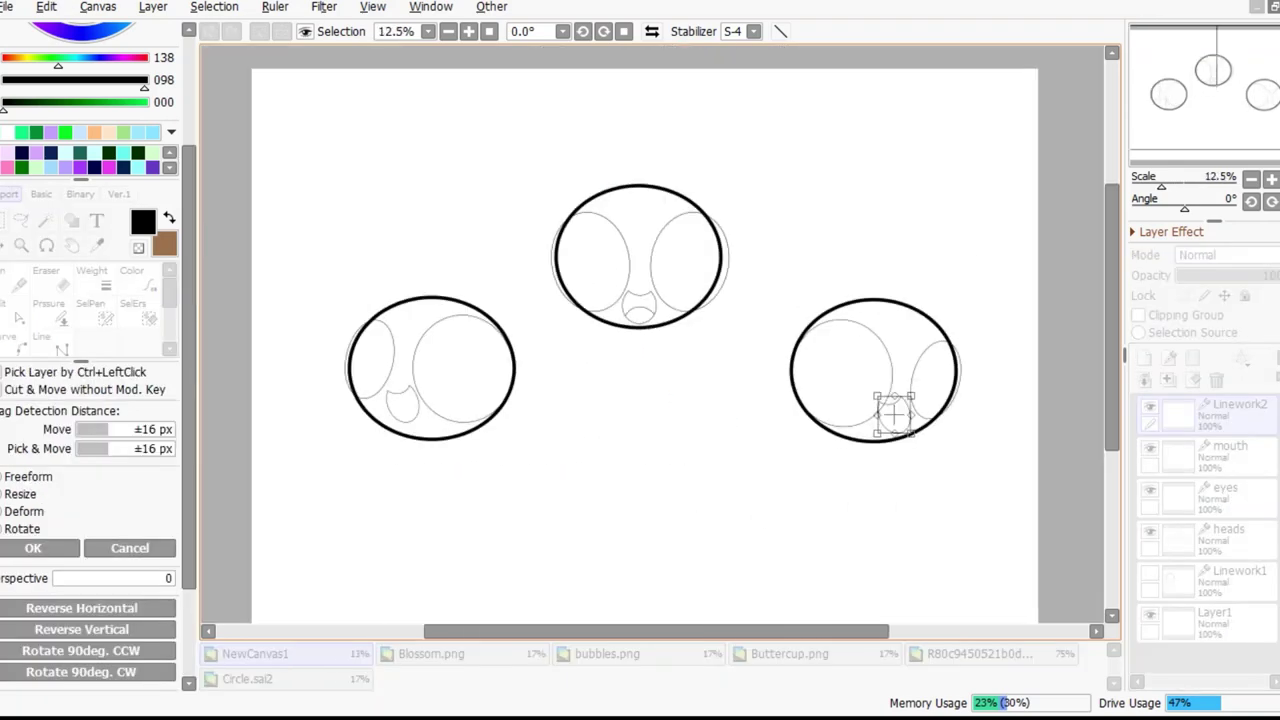
scroll(893, 410, "up", 6)
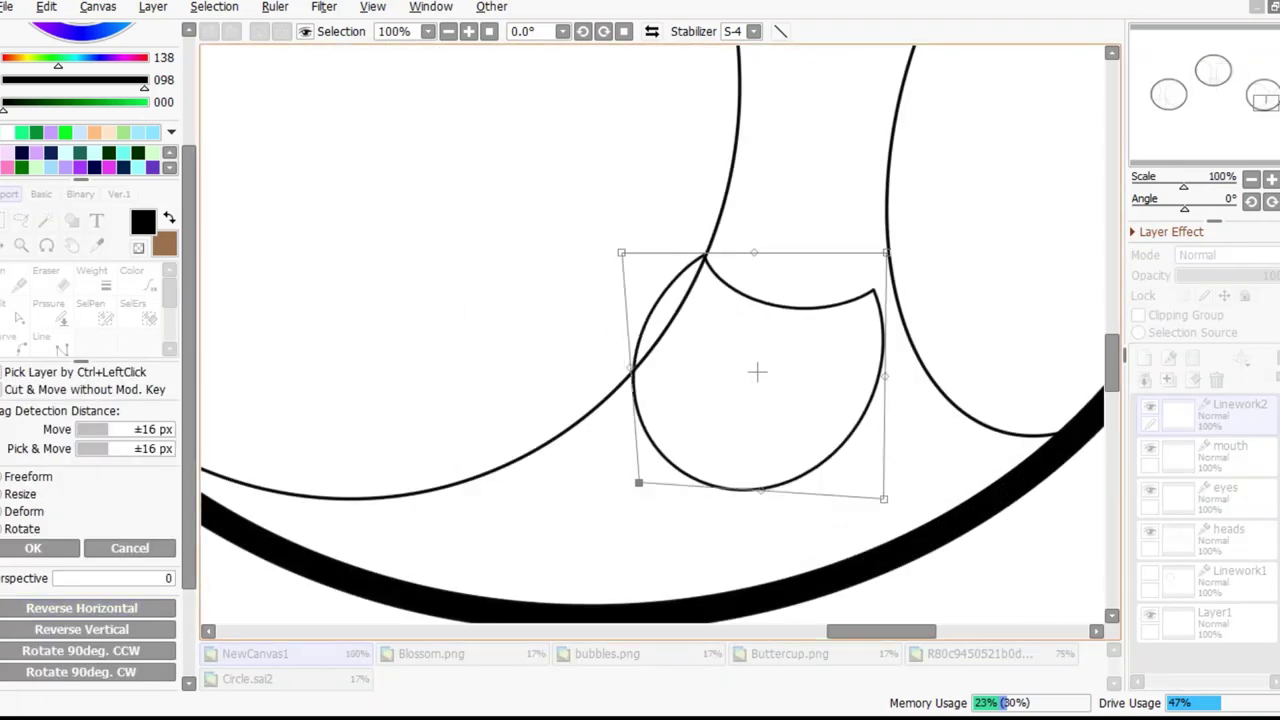
left_click_drag(749, 395, 767, 429)
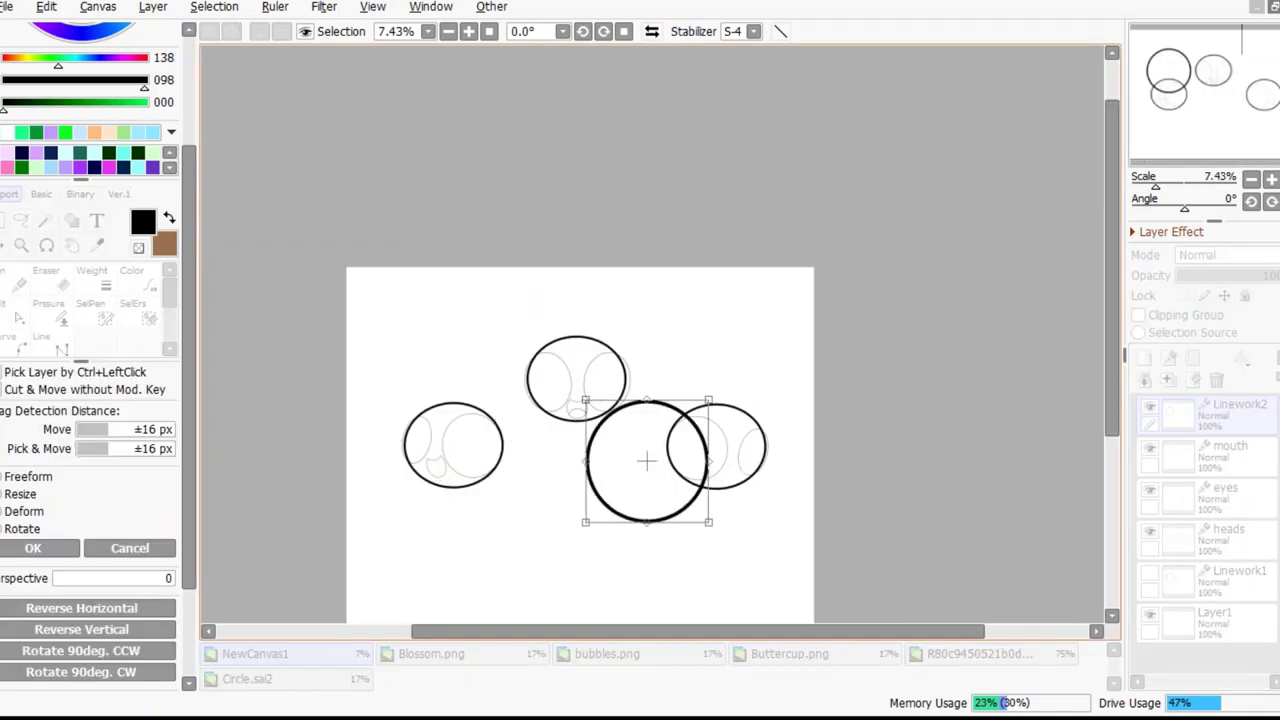
Form the right head's mouth from an oval cut by a curved upper arc, and trim its upper corner to a sharp tip
scroll(686, 451, "up", 6)
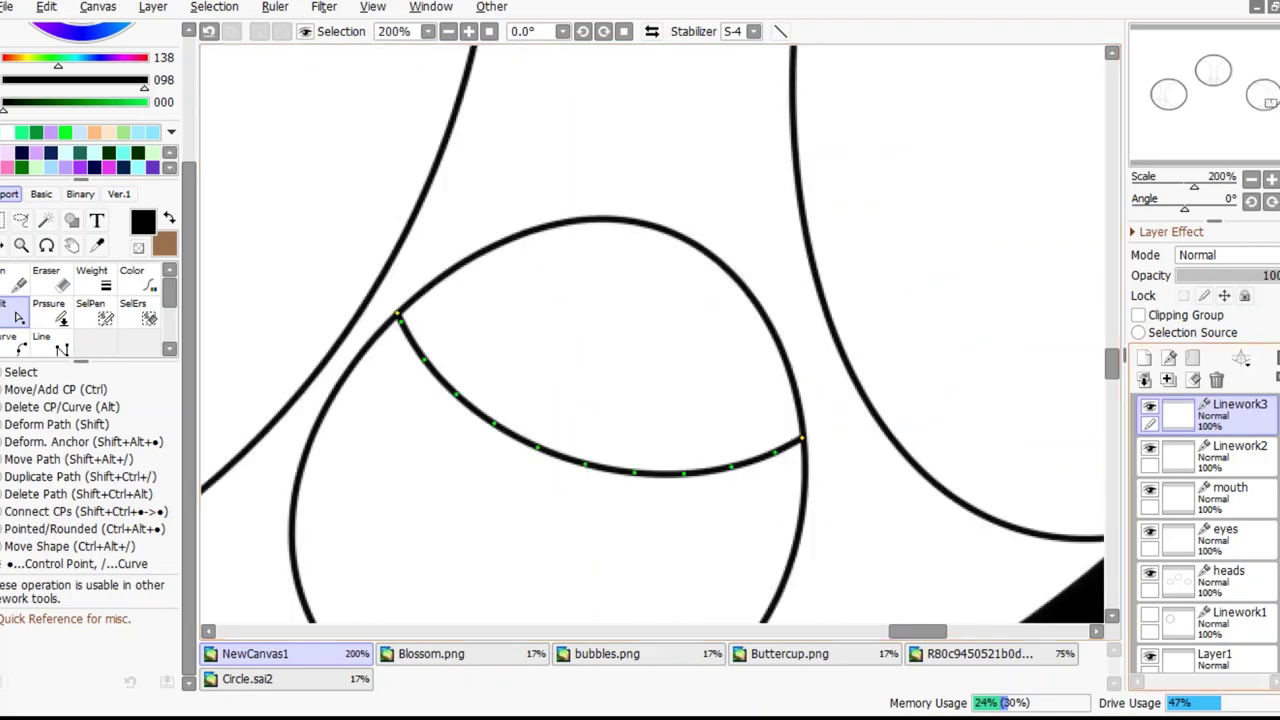
left_click(1230, 455)
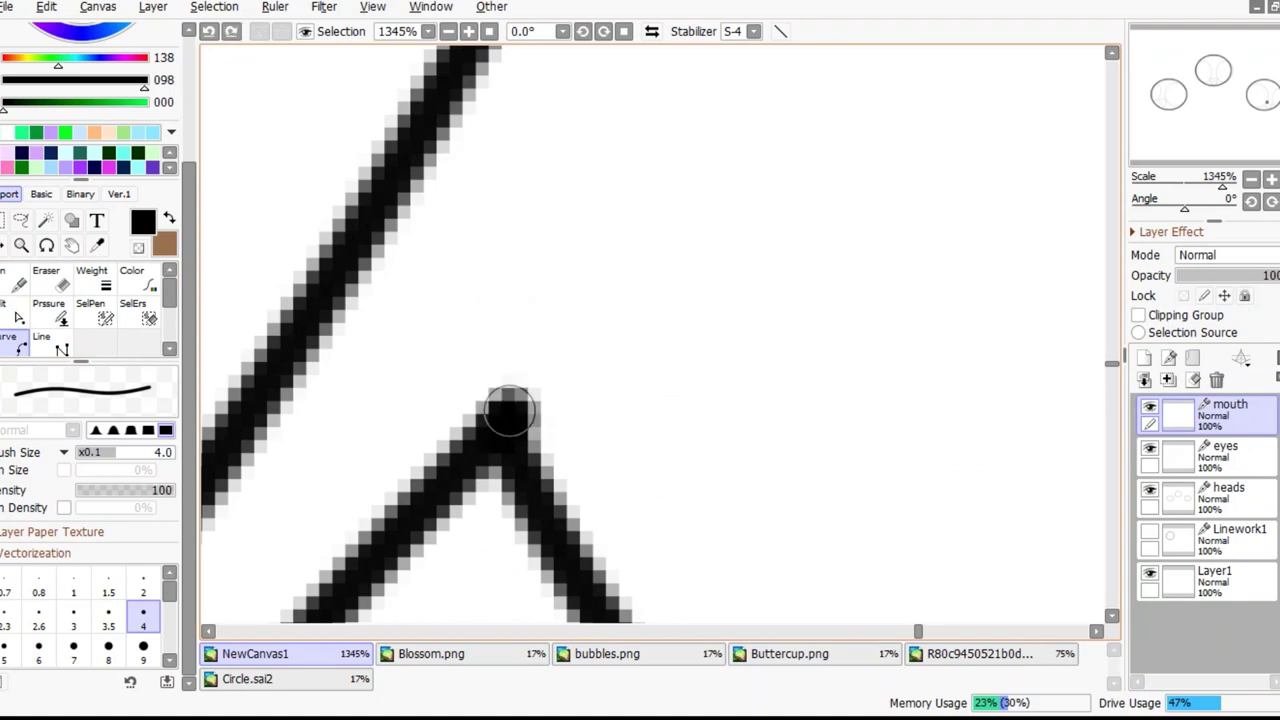
left_click_drag(509, 411, 509, 355)
key("e")
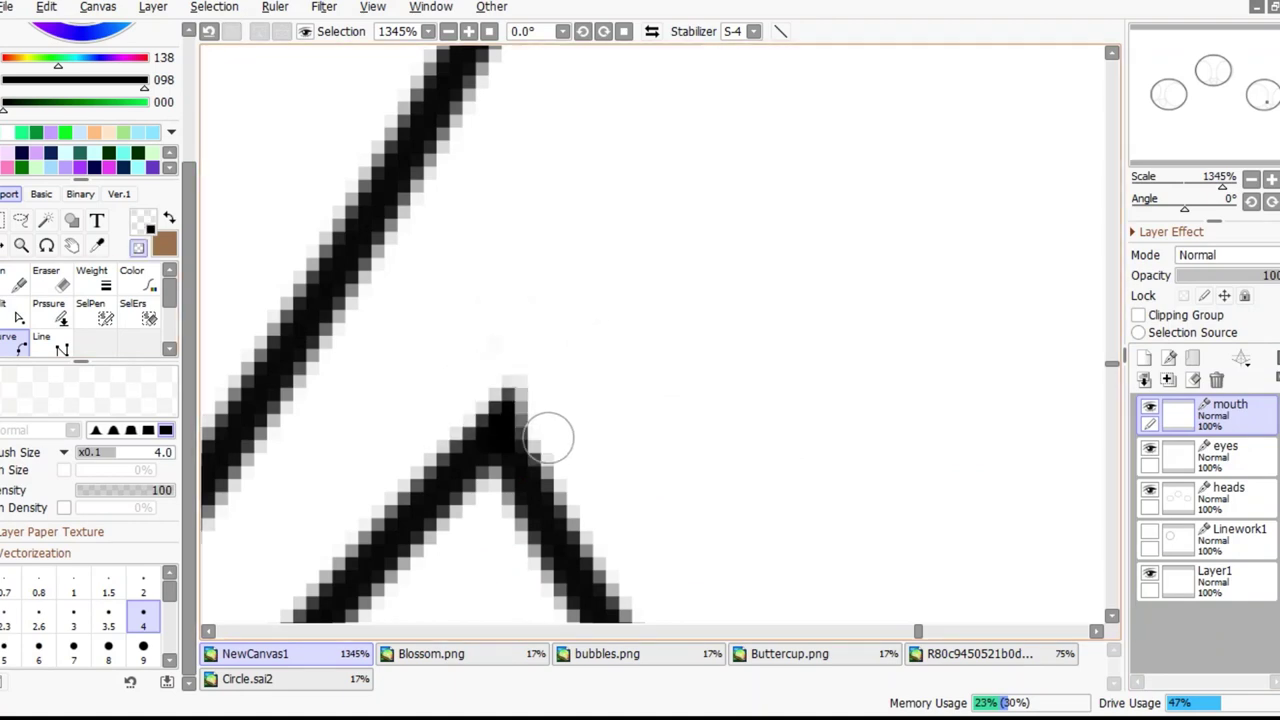
key("e")
scroll(615, 510, "up", 3)
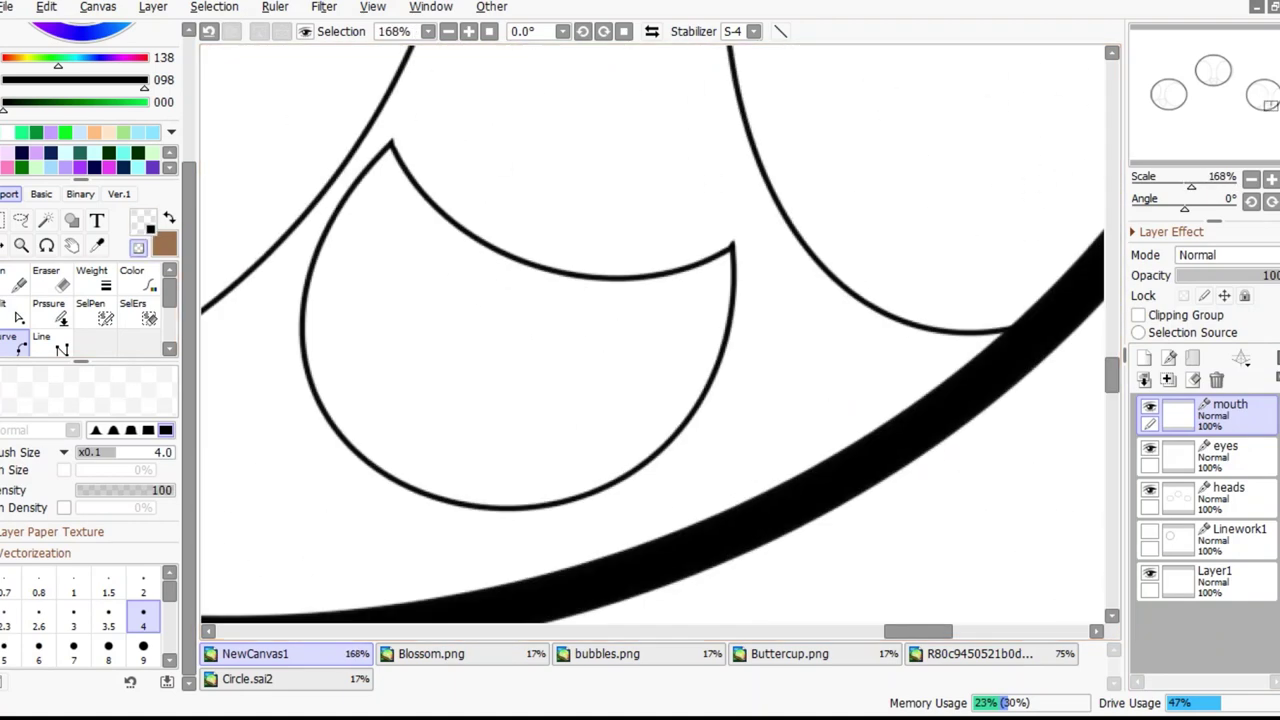
Draw a short tongue curve in the right head's mouth and an arched tongue line across the left head's mouth at brush size 4
left_click_drag(285, 285, 418, 393)
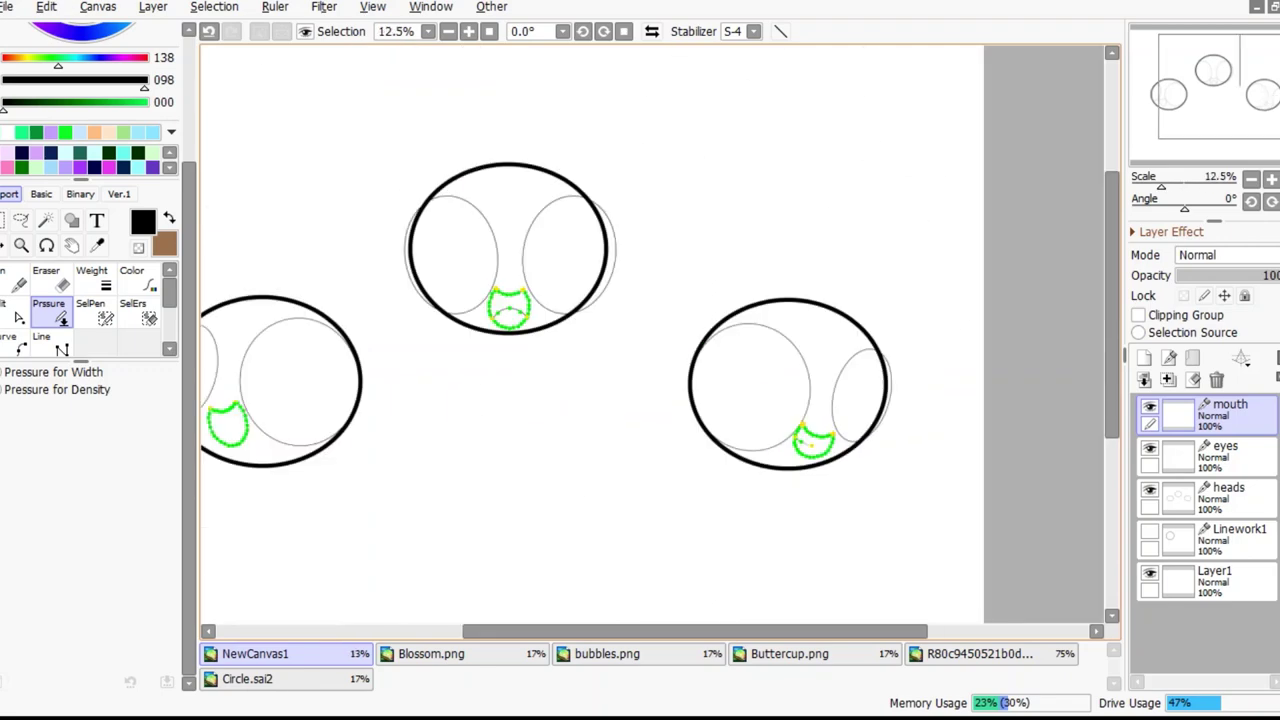
left_click_drag(278, 512, 264, 534)
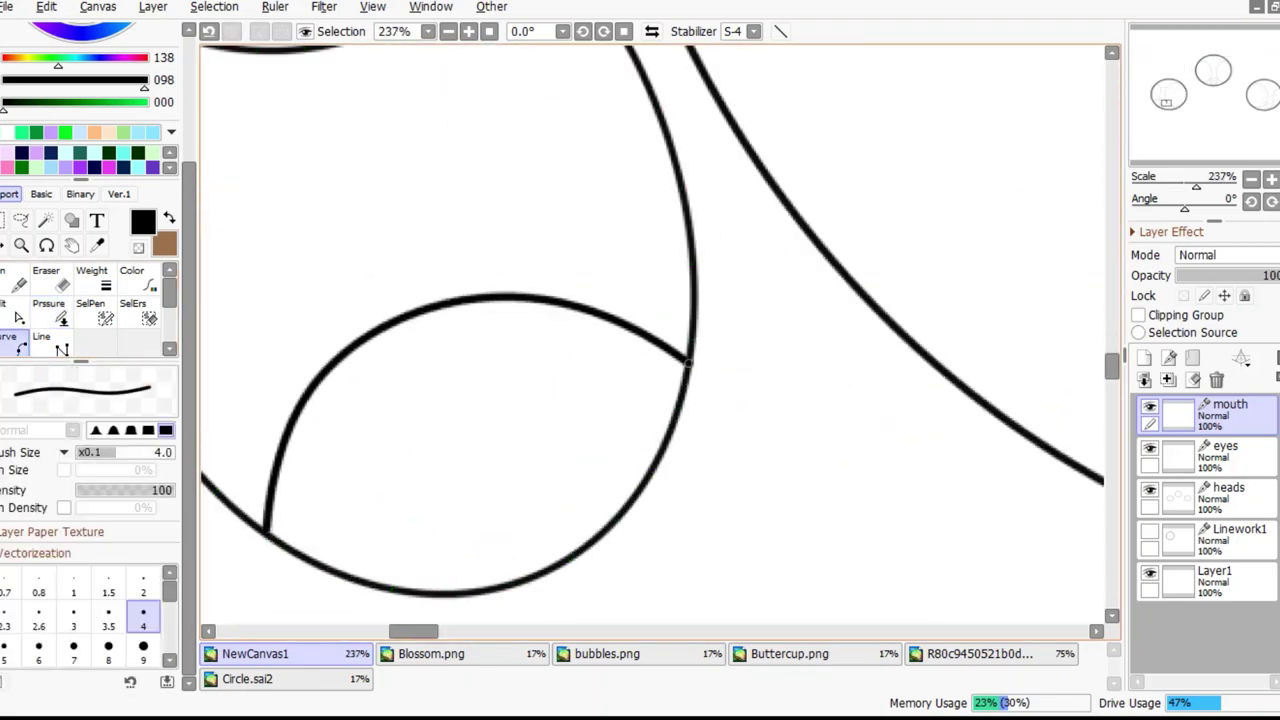
double_click(688, 362)
Add a linework layer above the mouth layer and name it "front hair"
left_click(1168, 358)
double_click(1228, 410)
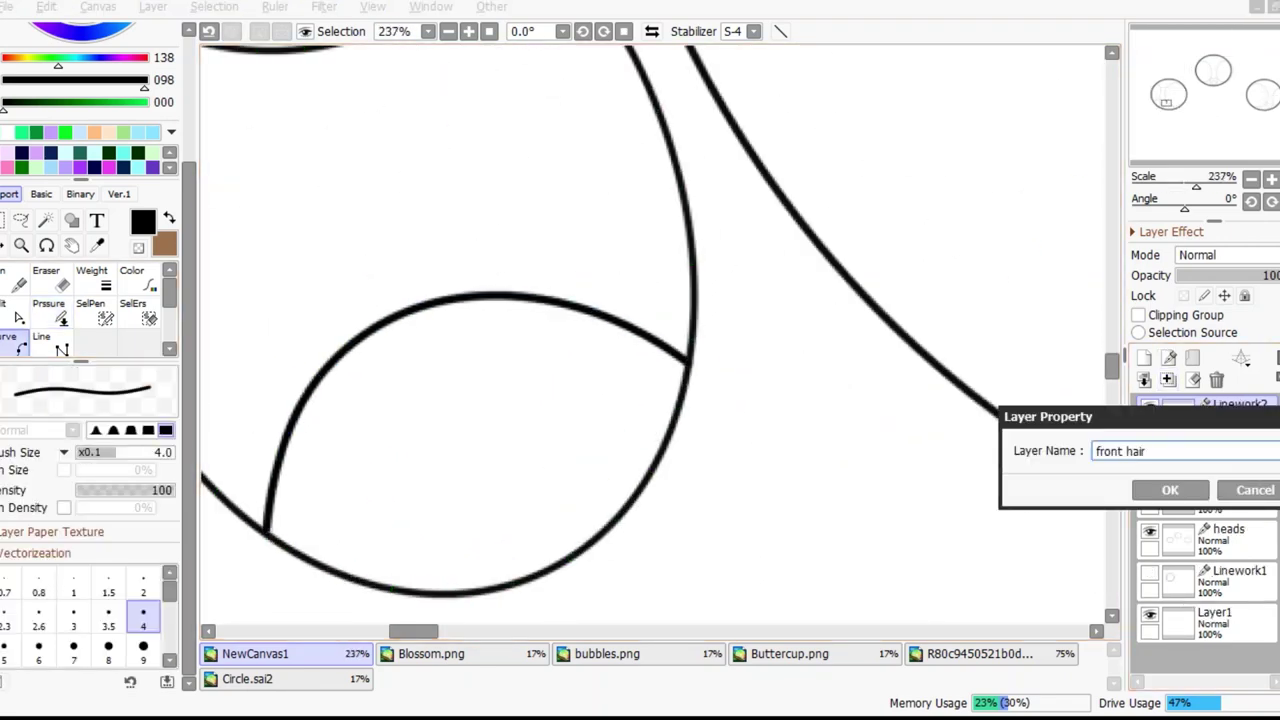
key("Return")
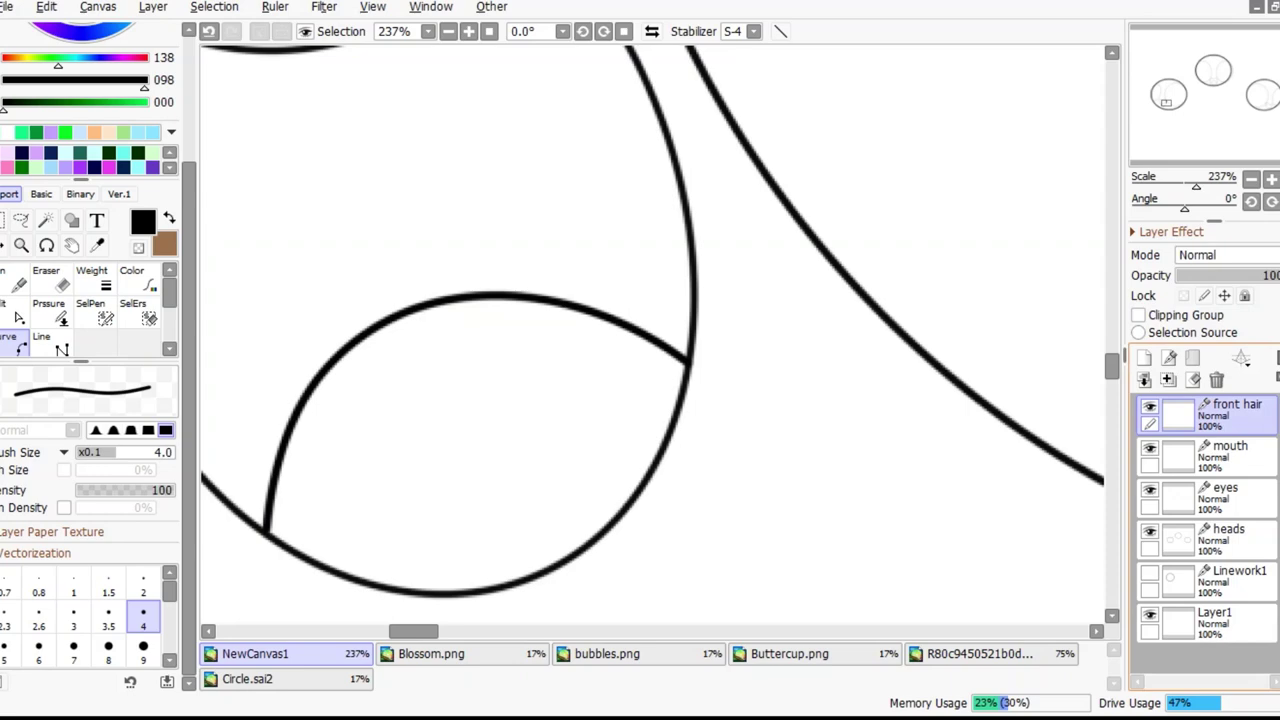
Transform the right head's mouth on the mouth layer, narrowing and tilting it between the eyes and chin
scroll(655, 335, "down", 5)
scroll(655, 335, "up", 2)
scroll(728, 413, "down", 2)
scroll(728, 413, "up", 4)
left_click(728, 413, "ctrl")
key("ctrl+t")
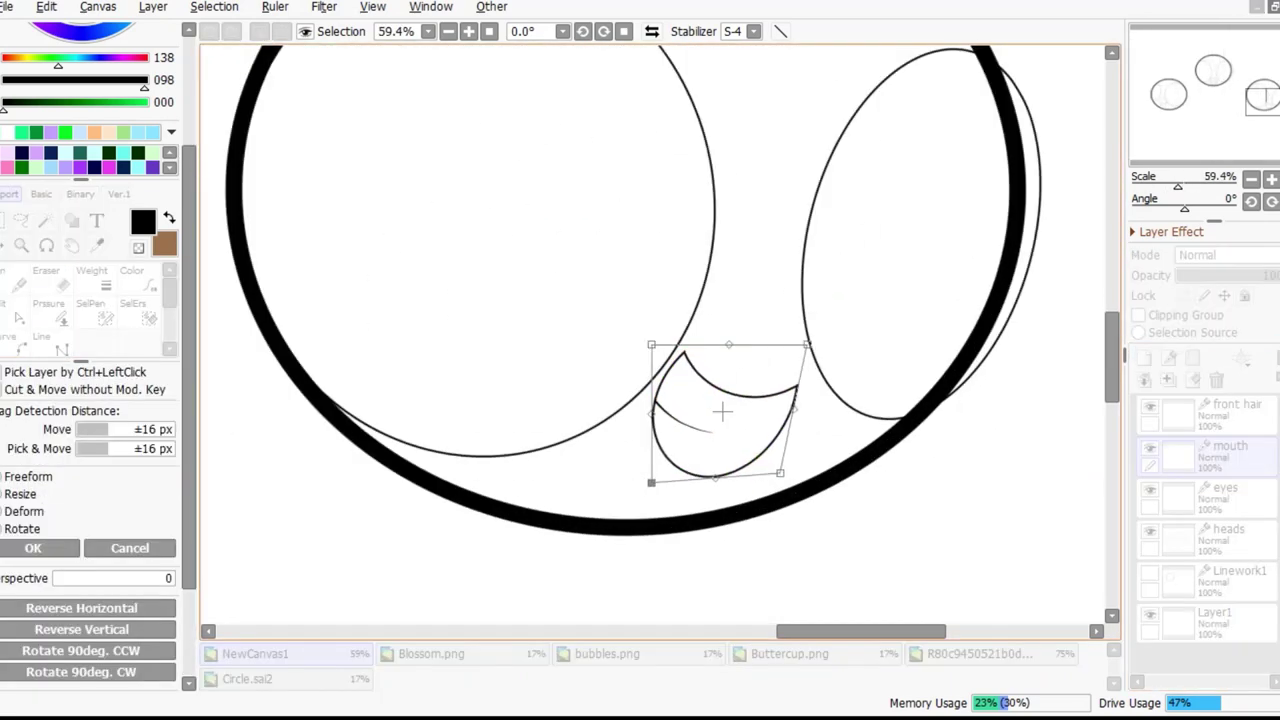
key("Return")
scroll(722, 403, "down", 4)
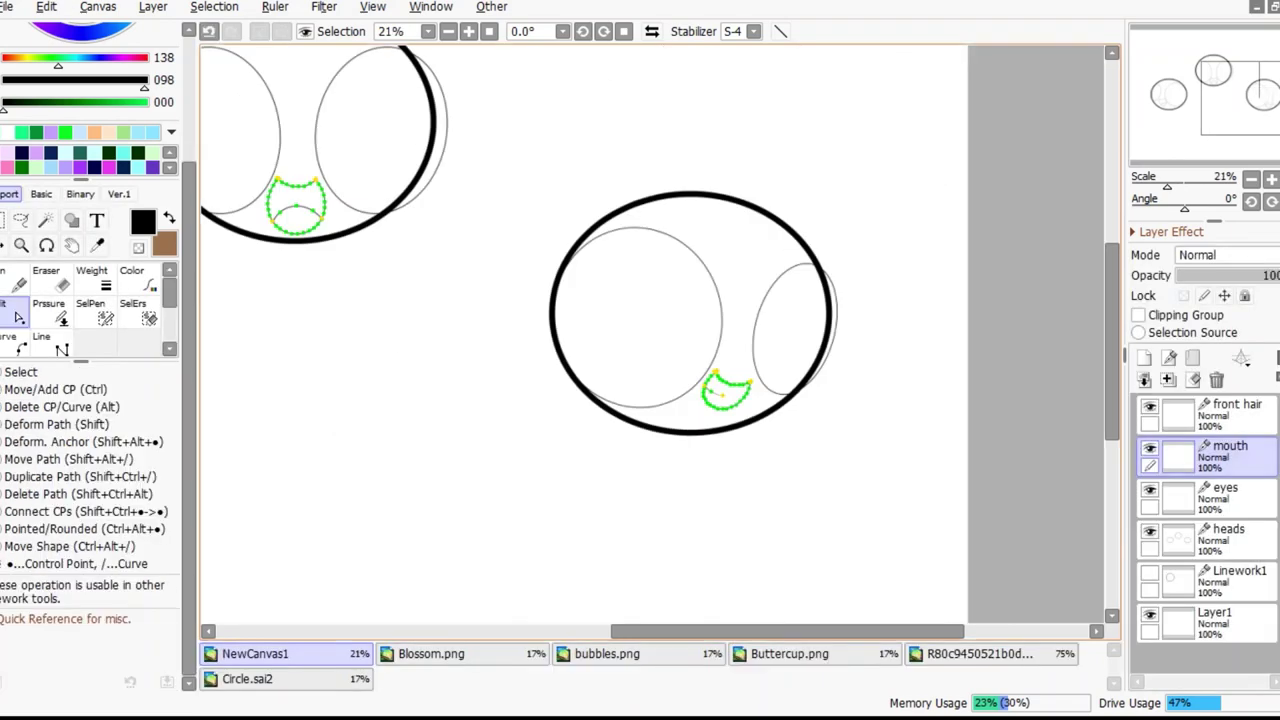
Draw an arched hairline curve across the middle head on the front hair layer at brush size 14
scroll(652, 333, "up", 3)
scroll(652, 334, "up", 2)
key("]")
key("]")
key("]")
key("]")
key("]")
scroll(491, 340, "down", 3)
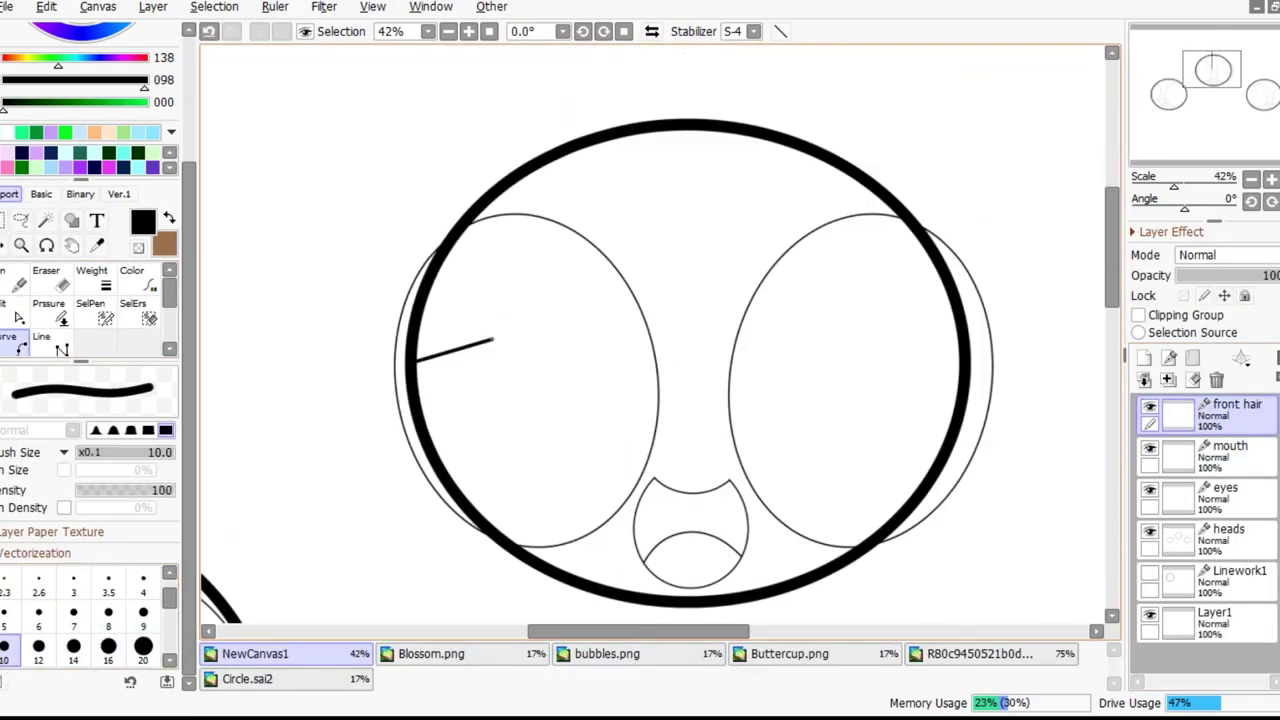
key("]")
key("]")
key("]")
scroll(288, 459, "up", 3)
left_click_drag(262, 441, 659, 330)
scroll(549, 316, "down", 3)
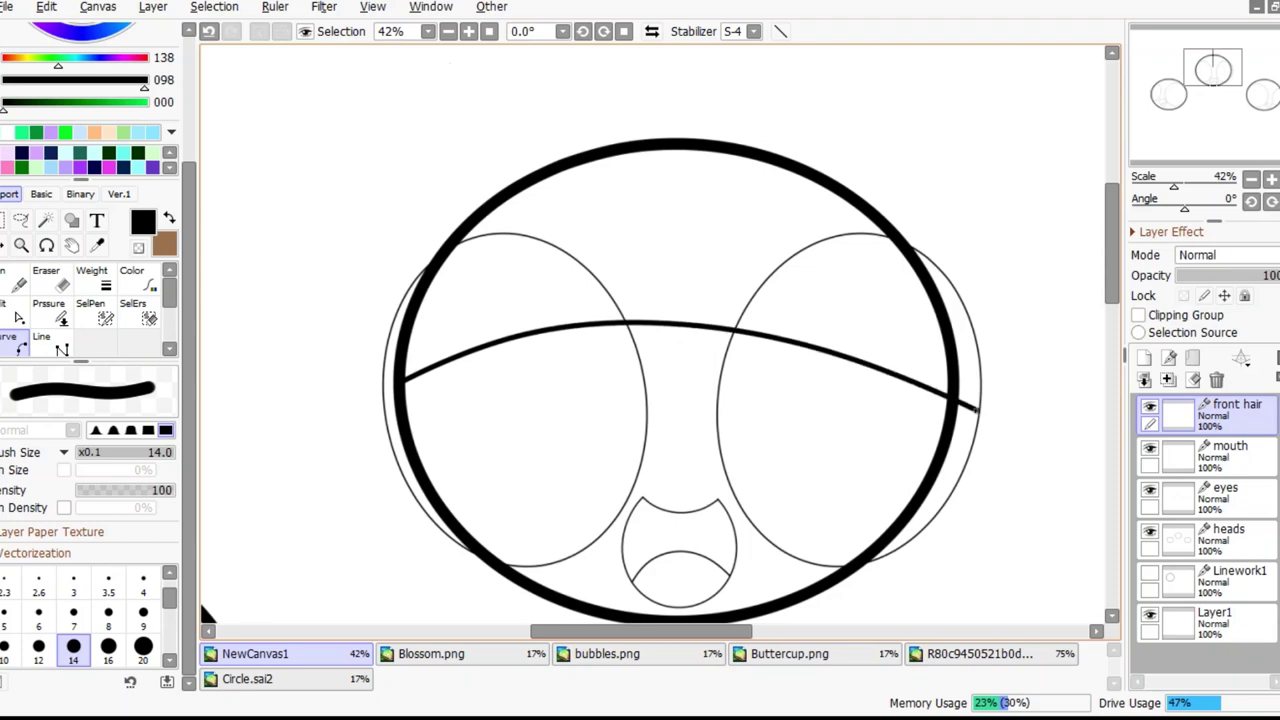
Draw an arched hairline curve from edge to edge across the right head, above the middle of the face
key("ctrl+t")
key("Return")
scroll(730, 255, "down", 3)
scroll(716, 238, "up", 3)
left_click(945, 383)
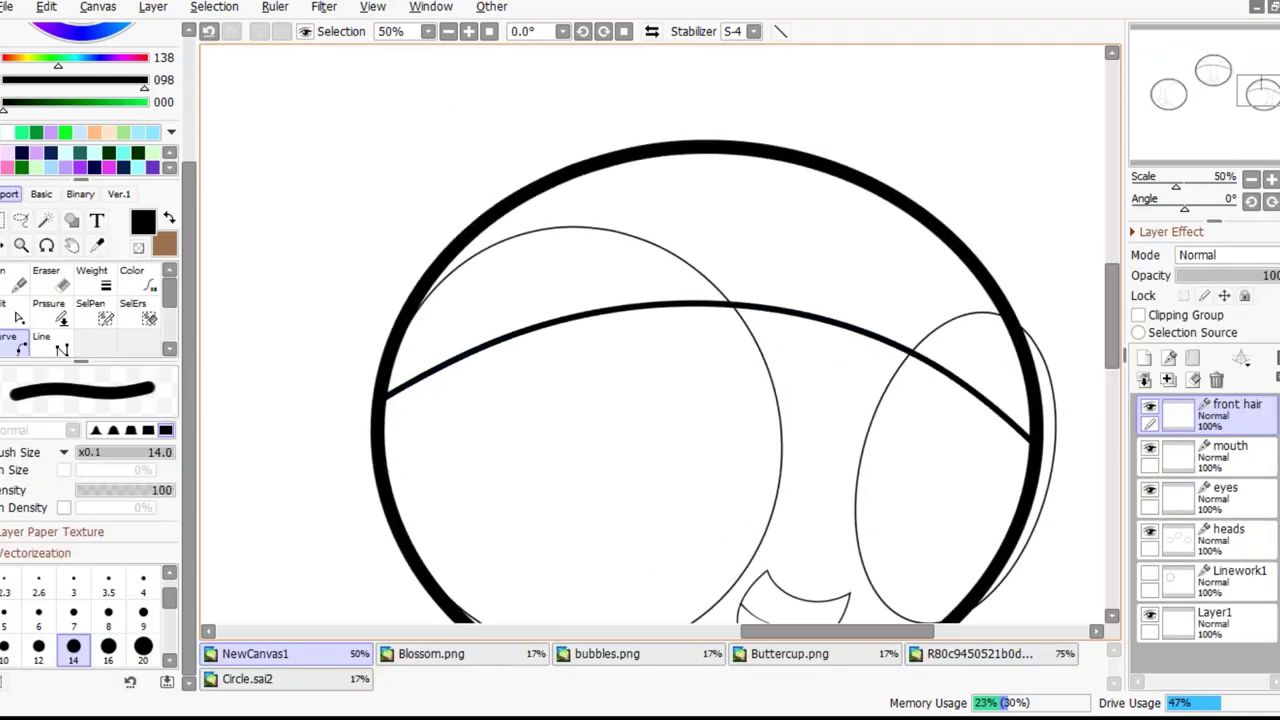
Draw the left head's fringe as one long sagging curve and one short curve crossing it near the upper forehead
scroll(543, 337, "down", 3)
scroll(543, 337, "up", 3)
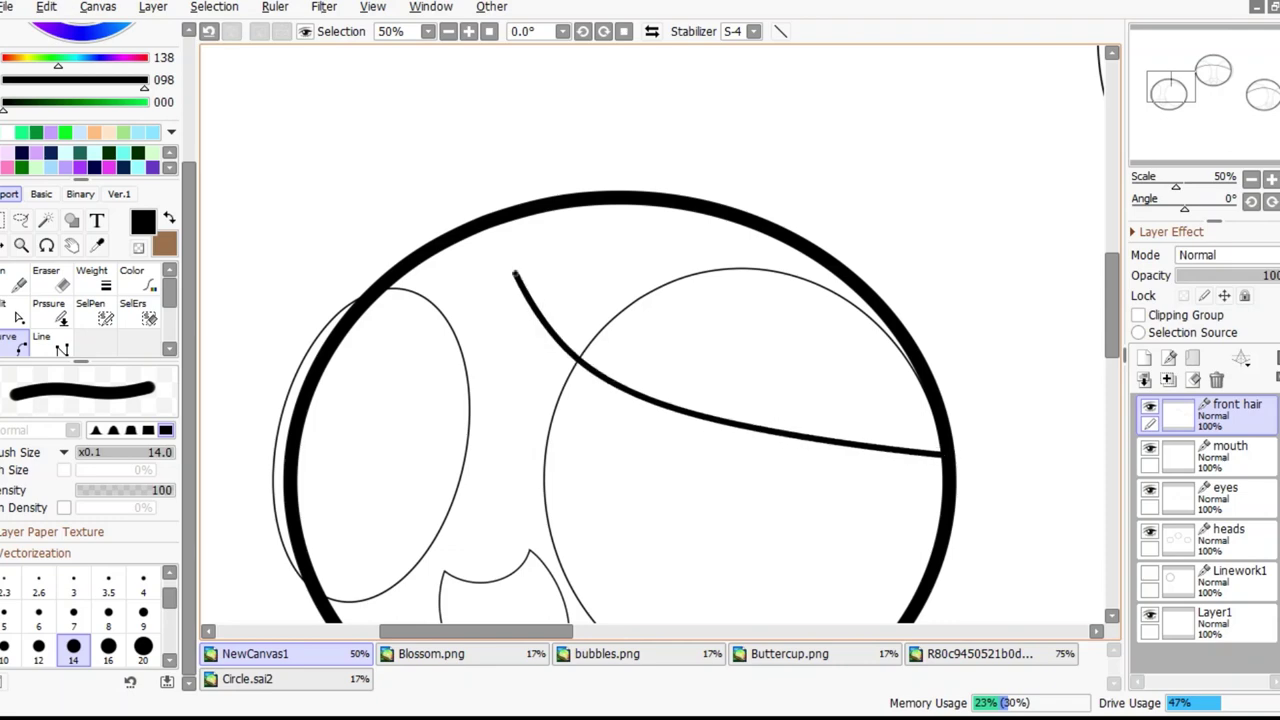
key("ctrl")
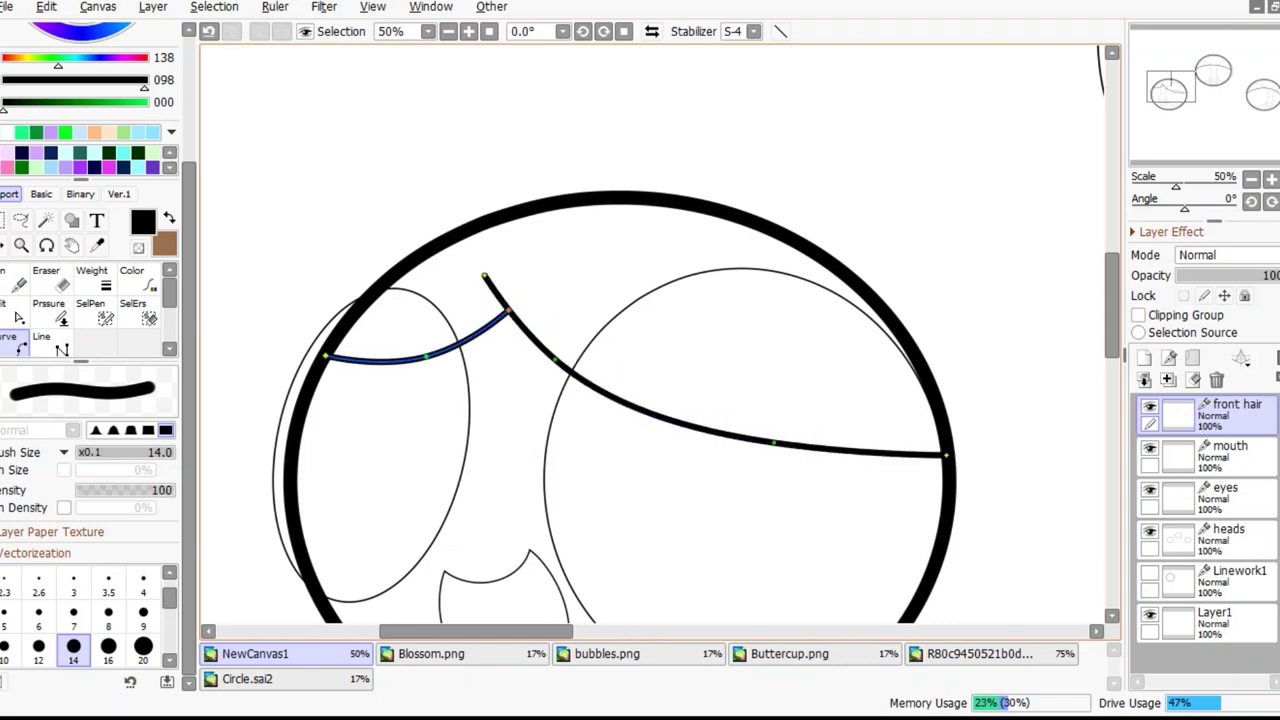
Draw a curved strand edge rising near the center of the middle head's hairline and a pointed two-curve notch to its left
scroll(483, 275, "down", 4)
scroll(643, 137, "up", 8)
left_click(645, 95)
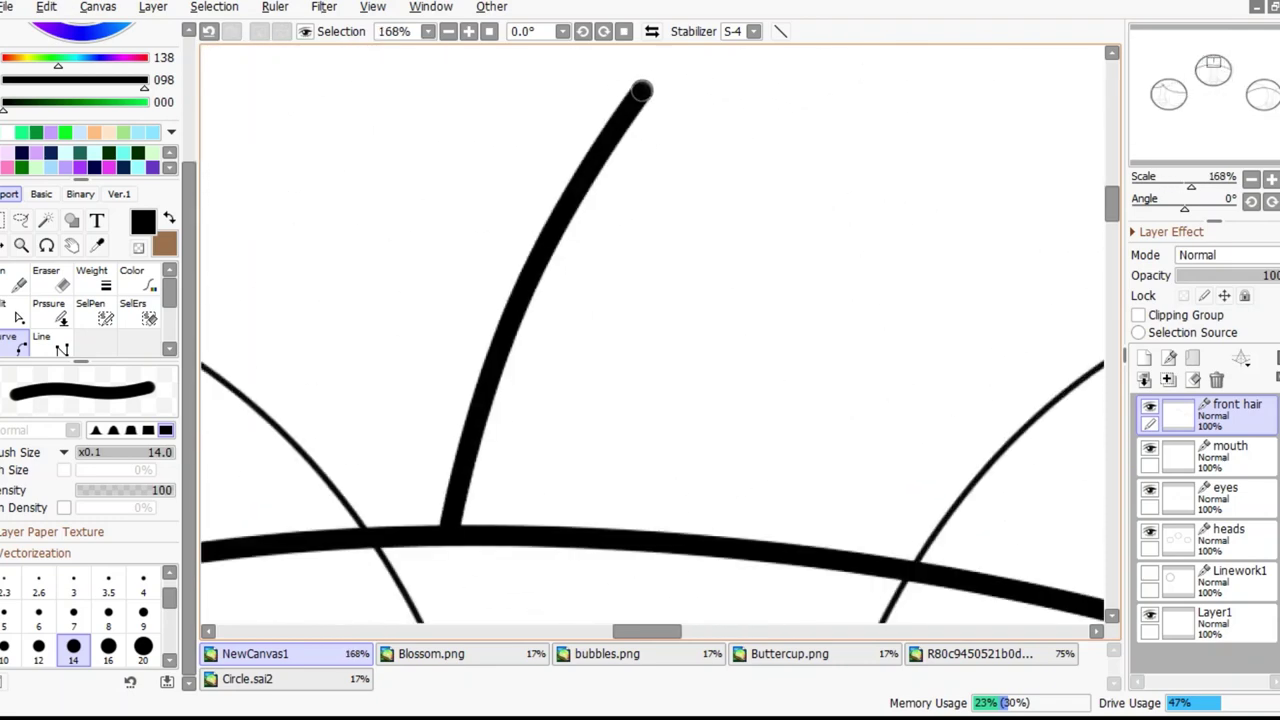
left_click(437, 412)
double_click(414, 529)
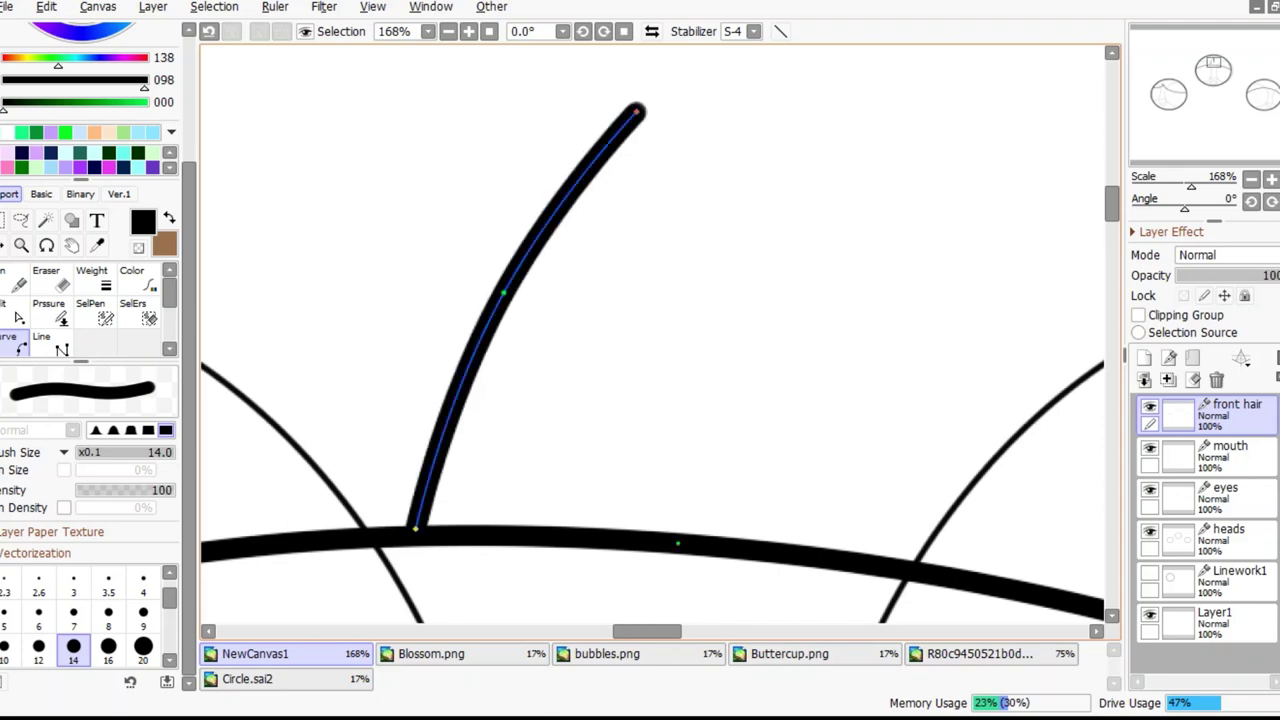
scroll(546, 399, "down", 3)
scroll(546, 399, "up", 2)
mouse_move(420, 505)
left_mouse_down()
mouse_move(466, 334)
mouse_move(563, 178)
mouse_move(577, 180)
mouse_move(572, 480)
left_mouse_up()
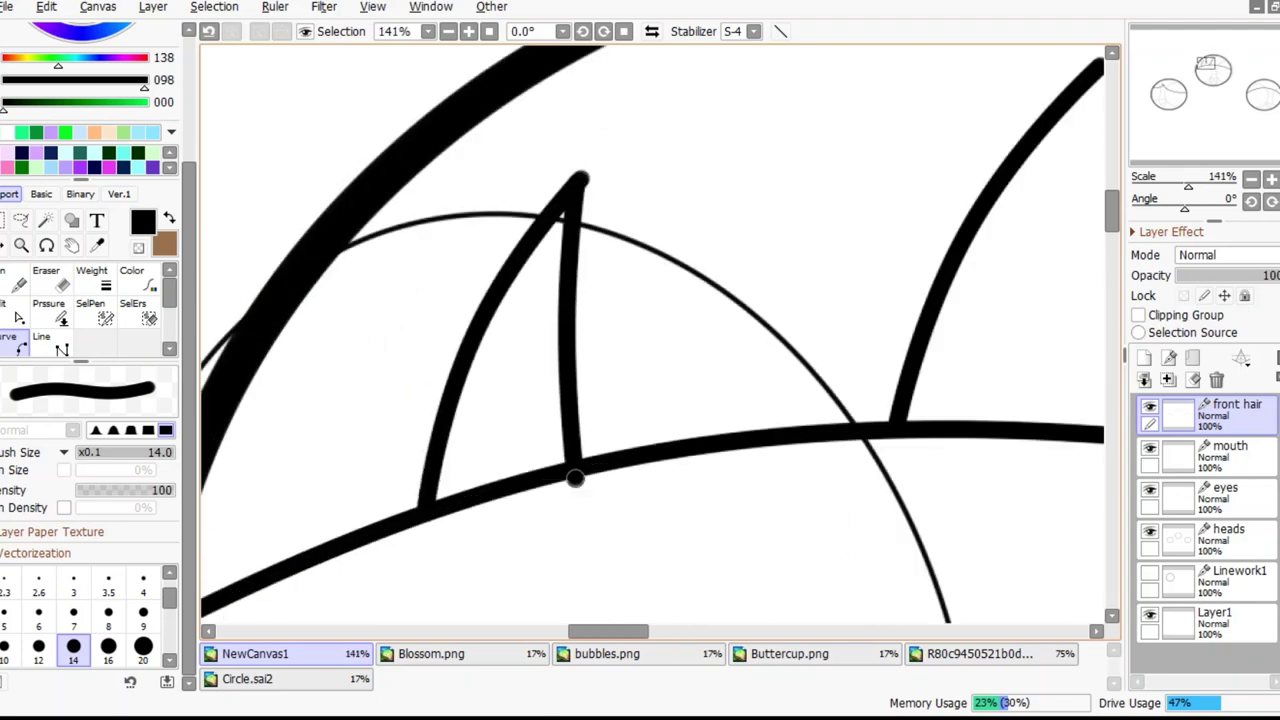
Erase the middle head's hairline segment between the two bases of the pointed notch
scroll(505, 241, "up", 1)
scroll(505, 241, "up", 6)
scroll(550, 420, "down", 1)
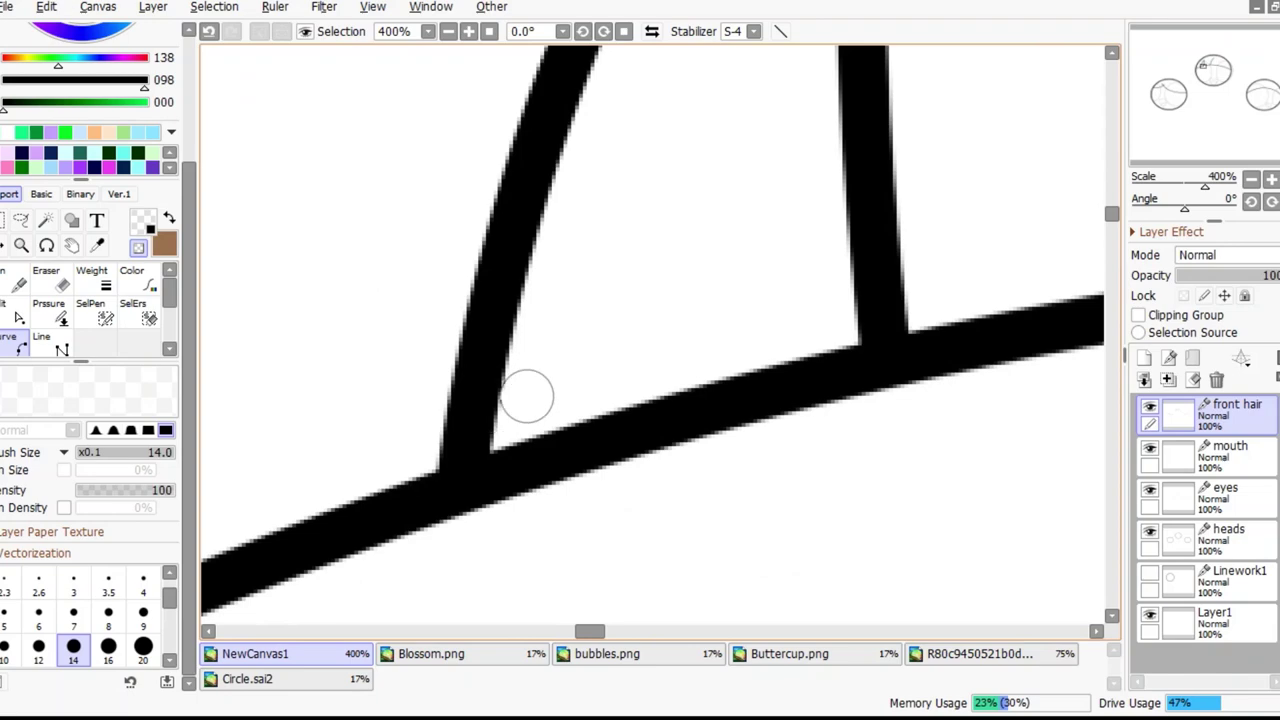
key("ctrl+z")
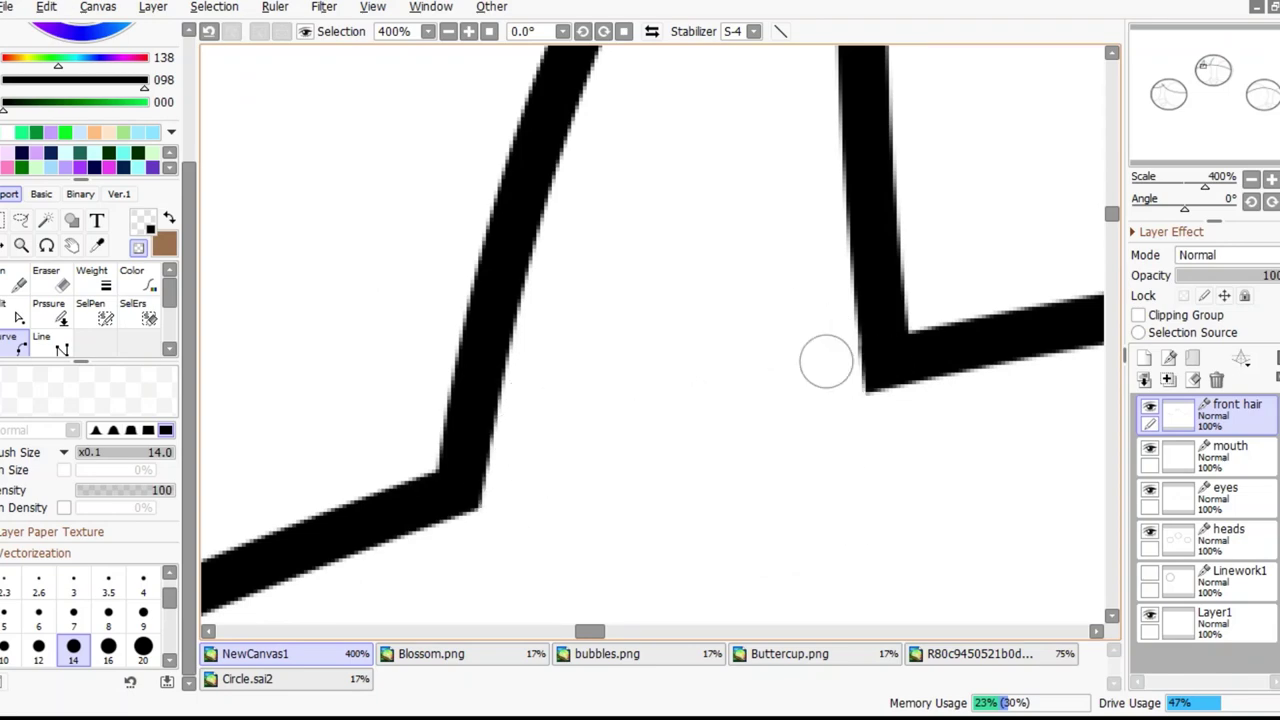
Align a control point of the middle head's hairline with the base of the center strand
scroll(826, 357, "down", 5)
key("n")
key("v")
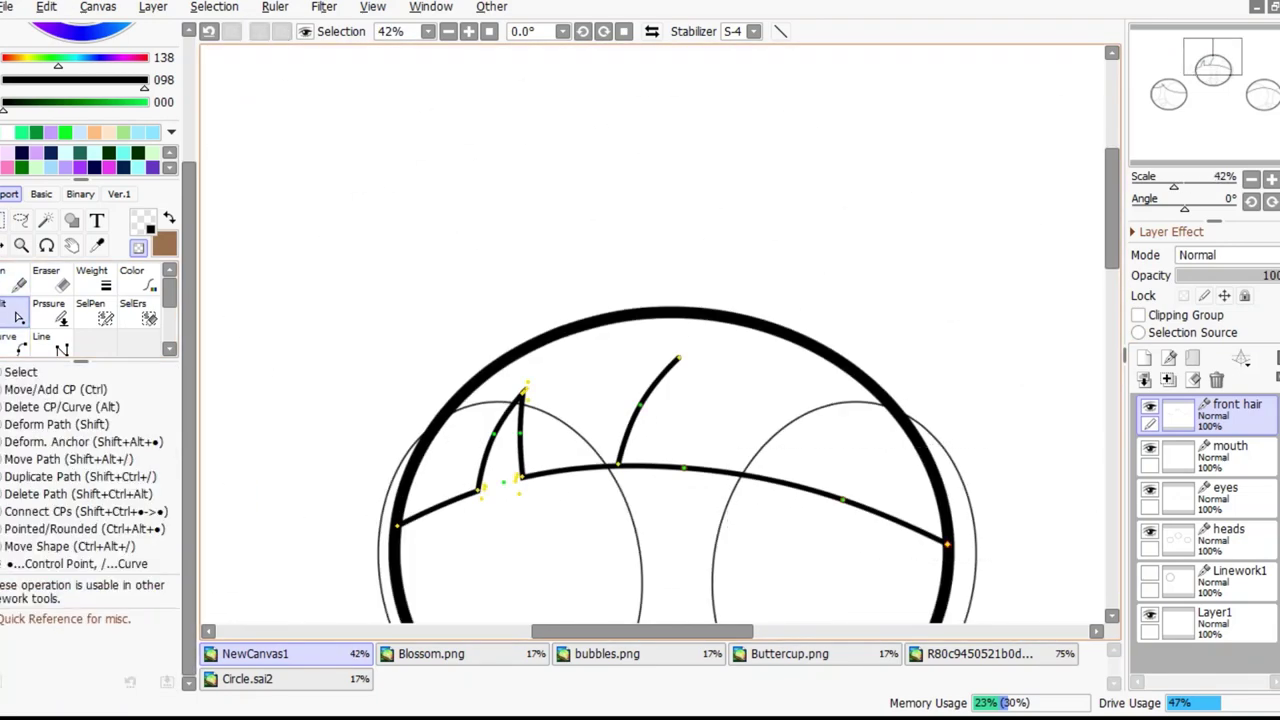
scroll(516, 475, "up", 7)
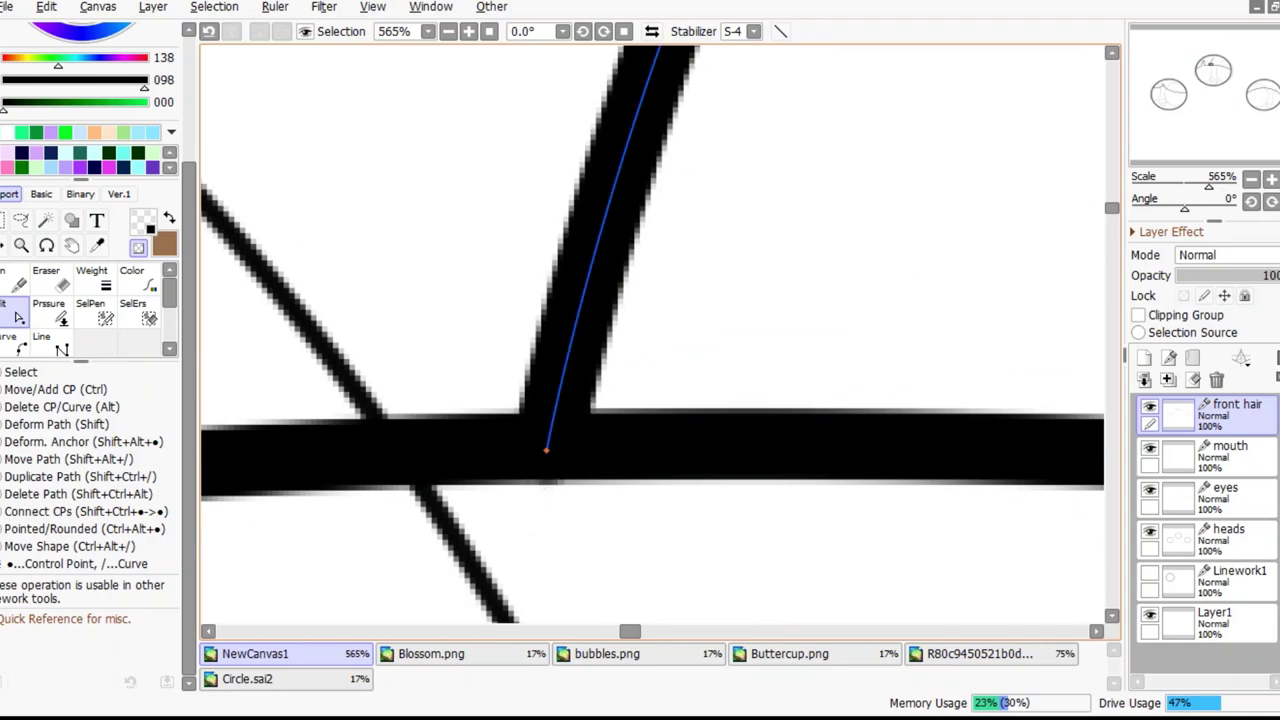
scroll(529, 463, "down", 2)
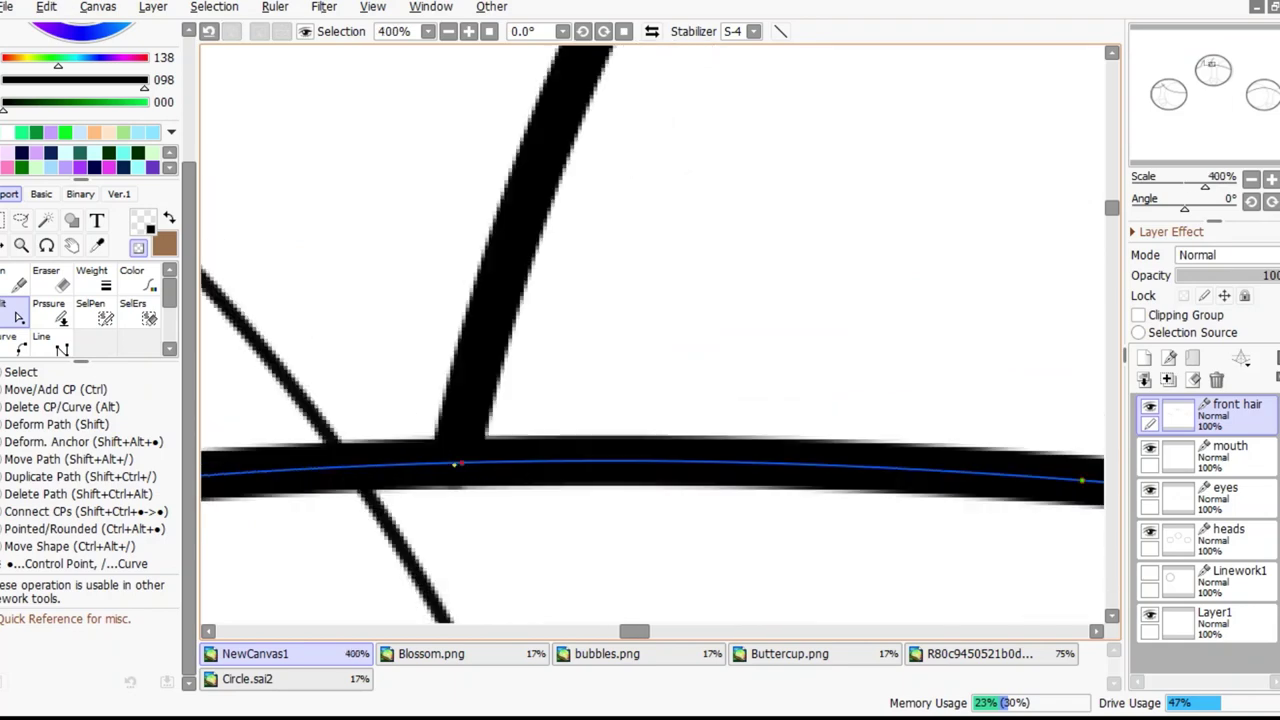
scroll(529, 463, "up", 2)
scroll(529, 463, "down", 5)
scroll(484, 356, "up", 3)
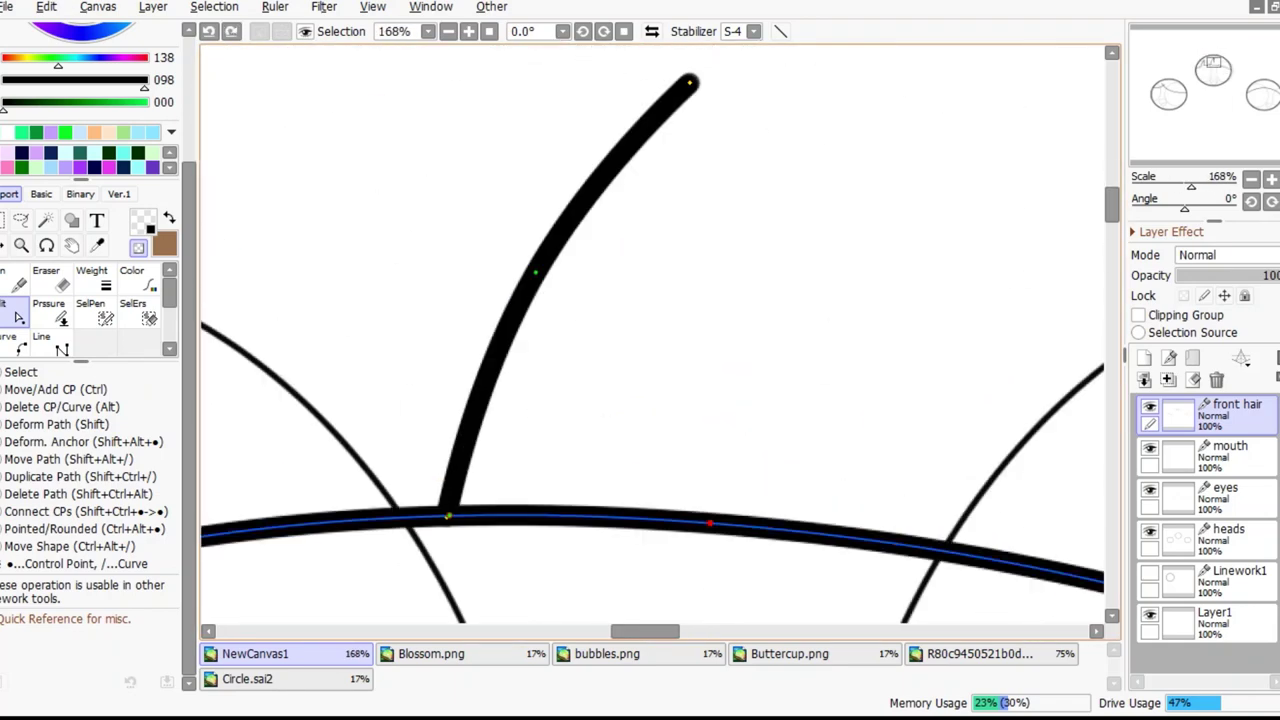
Delete the middle head's hairline to the right of the center strand and clean up the corner where they meet
left_click(541, 520, "alt")
scroll(539, 515, "down", 5)
scroll(496, 518, "down", 3)
scroll(496, 518, "up", 20)
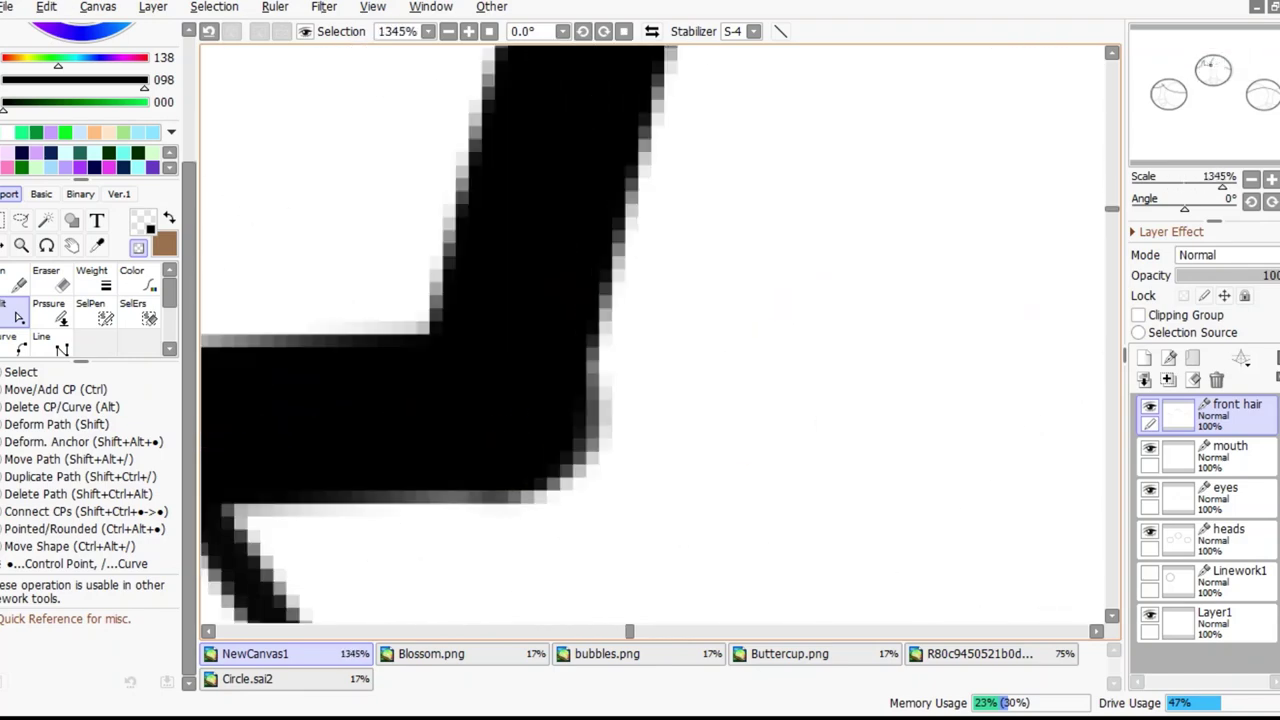
left_click(522, 412, "alt")
scroll(522, 412, "down", 20)
scroll(538, 470, "up", 10)
scroll(538, 470, "down", 10)
scroll(538, 470, "up", 10)
scroll(538, 470, "down", 5)
scroll(538, 470, "up", 1)
Copy the middle head's half fringe to a new linework layer, mirror it onto the other half and merge it into front hair
left_click(1168, 357)
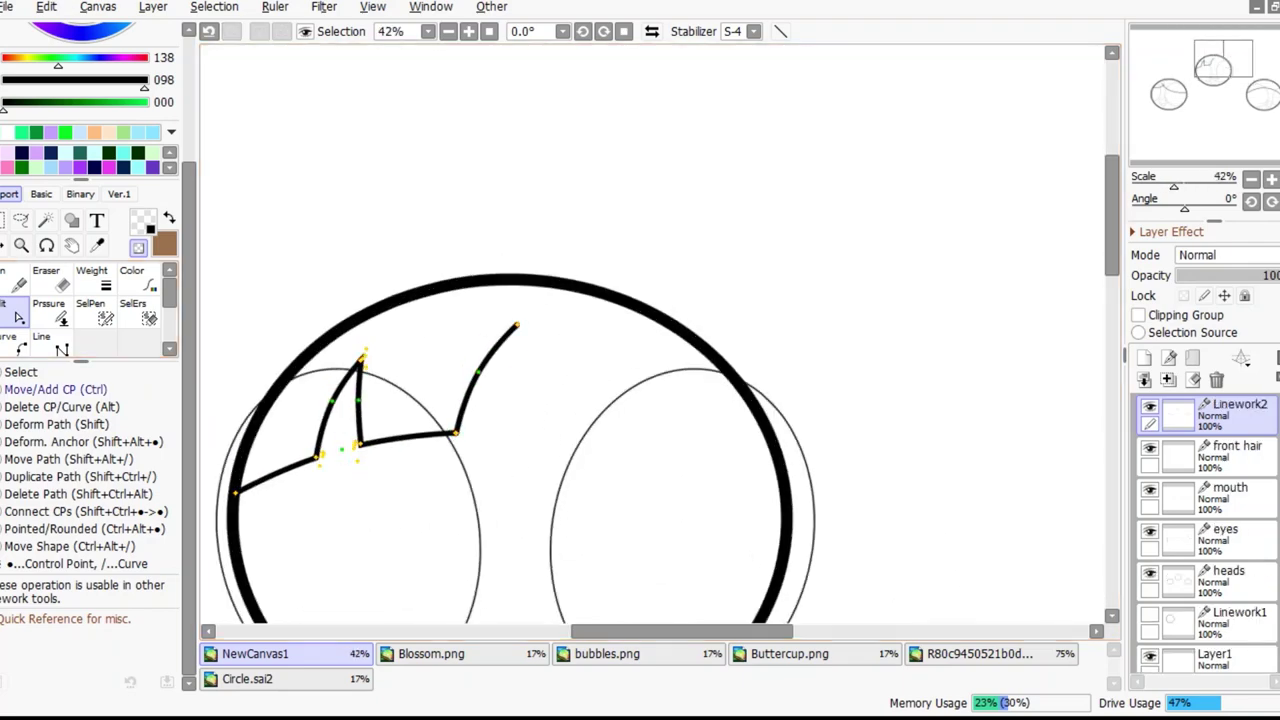
key("ctrl+t")
left_click(82, 608)
left_click_drag(410, 408, 652, 408)
key("Return")
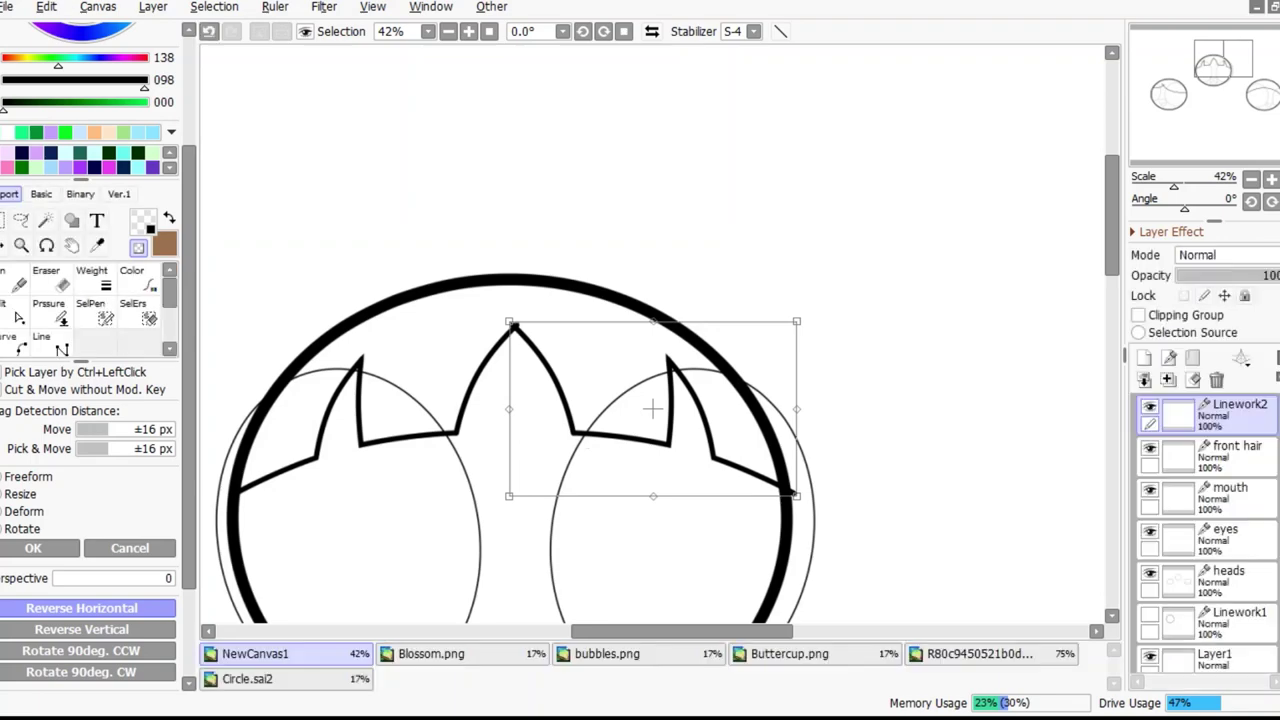
scroll(652, 408, "up", 9)
key("ctrl+e")
scroll(614, 330, "up", 3)
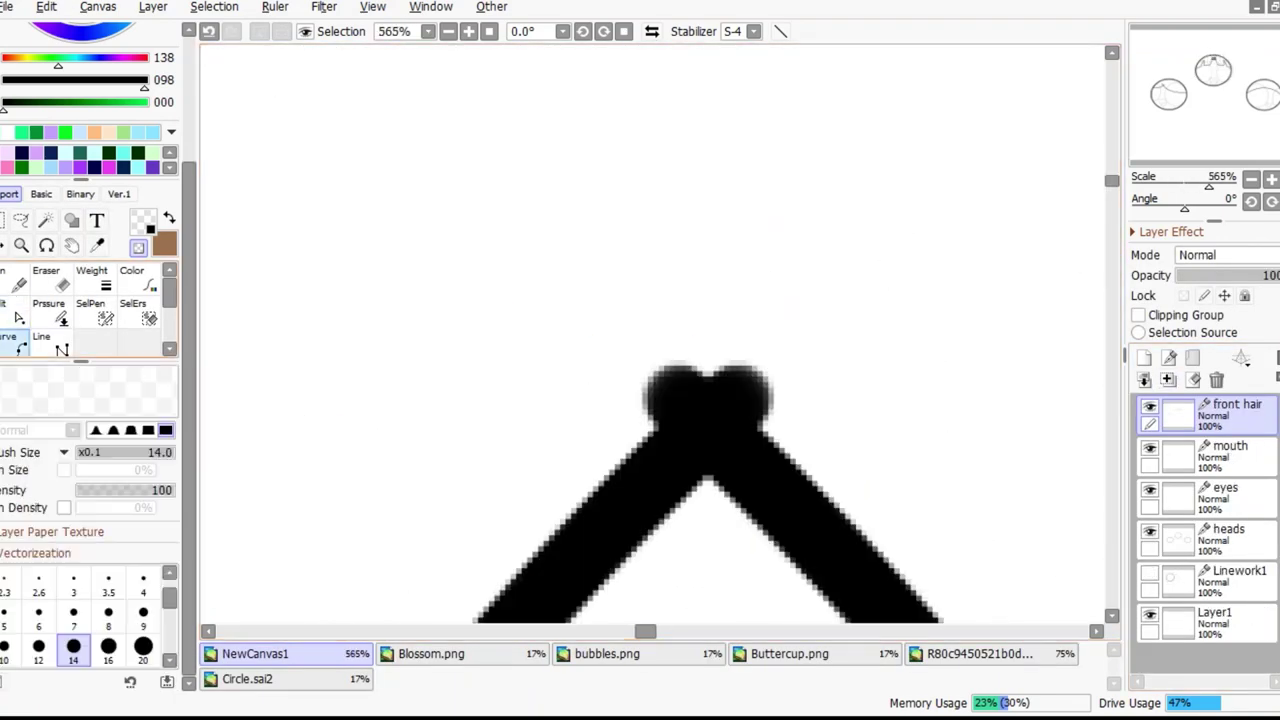
Trim the overhanging curve ends where the left head's two fringe lines cross
scroll(614, 420, "down", 6)
scroll(516, 471, "up", 3)
scroll(516, 471, "up", 3)
left_click_drag(568, 370, 624, 428)
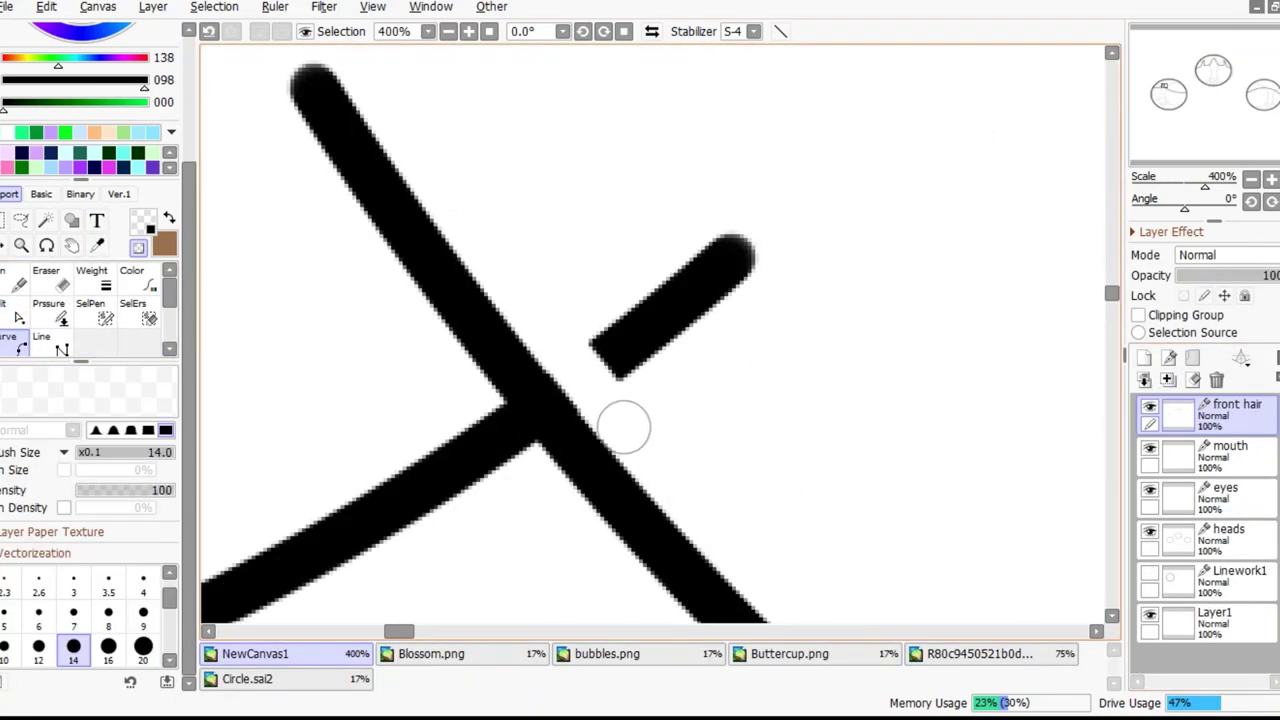
left_click_drag(566, 325, 623, 349)
mouse_move(514, 324)
left_mouse_down()
mouse_move(314, 58)
mouse_move(486, 349)
left_mouse_up()
Draw two curves rising from the right head's hairline that meet in a pointed notch
scroll(294, 141, "down", 9)
scroll(768, 195, "up", 6)
mouse_move(651, 371)
left_mouse_down()
mouse_move(707, 228)
mouse_move(746, 68)
left_mouse_up()
key("ctrl+z")
mouse_move(945, 465)
left_mouse_down()
mouse_move(840, 150)
mouse_move(766, 57)
mouse_move(690, 392)
left_mouse_up()
Trim the tip of the right head's fringe notch to a sharp point with transparent curves
scroll(690, 392, "up", 3)
key("a")
scroll(655, 205, "down", 1)
scroll(655, 203, "up", 4)
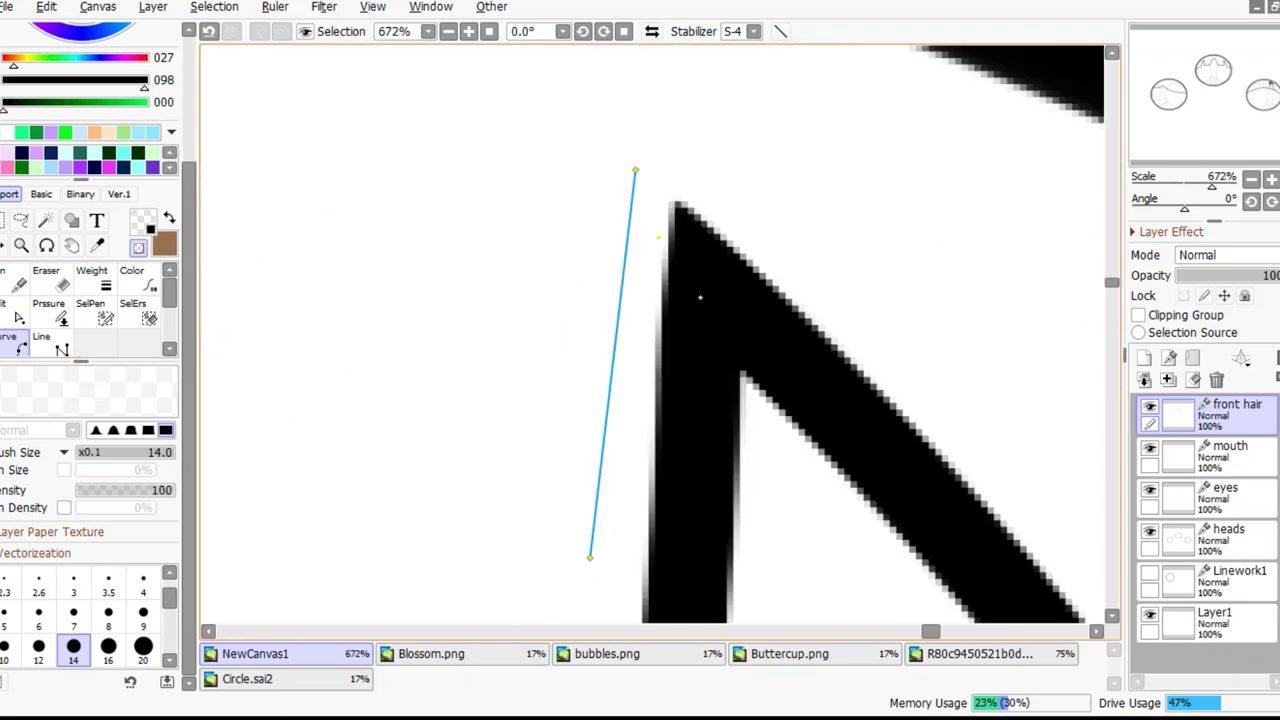
scroll(609, 371, "up", 1)
scroll(545, 376, "up", 1)
left_click_drag(800, 271, 820, 500)
Trim the stray line ends around the right head's fringe notch with transparent curves
scroll(414, 406, "down", 2)
scroll(502, 305, "down", 3)
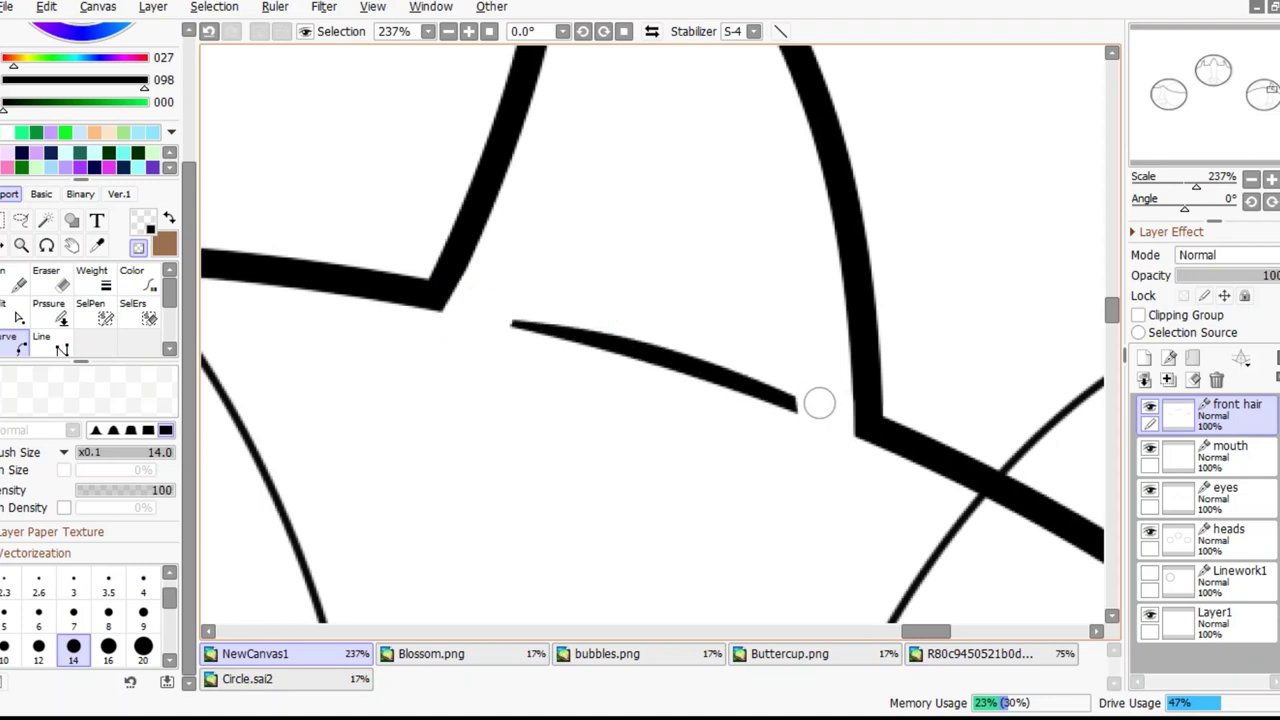
left_click_drag(515, 323, 794, 412)
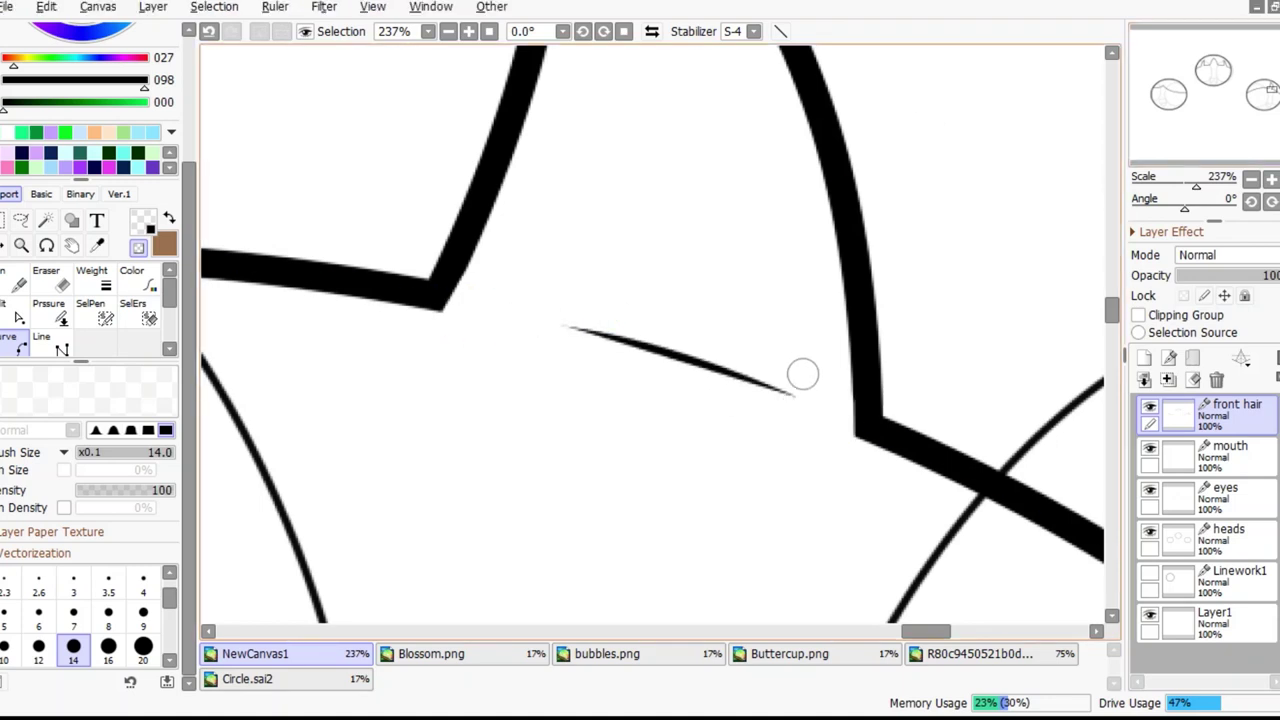
scroll(550, 320, "down", 18)
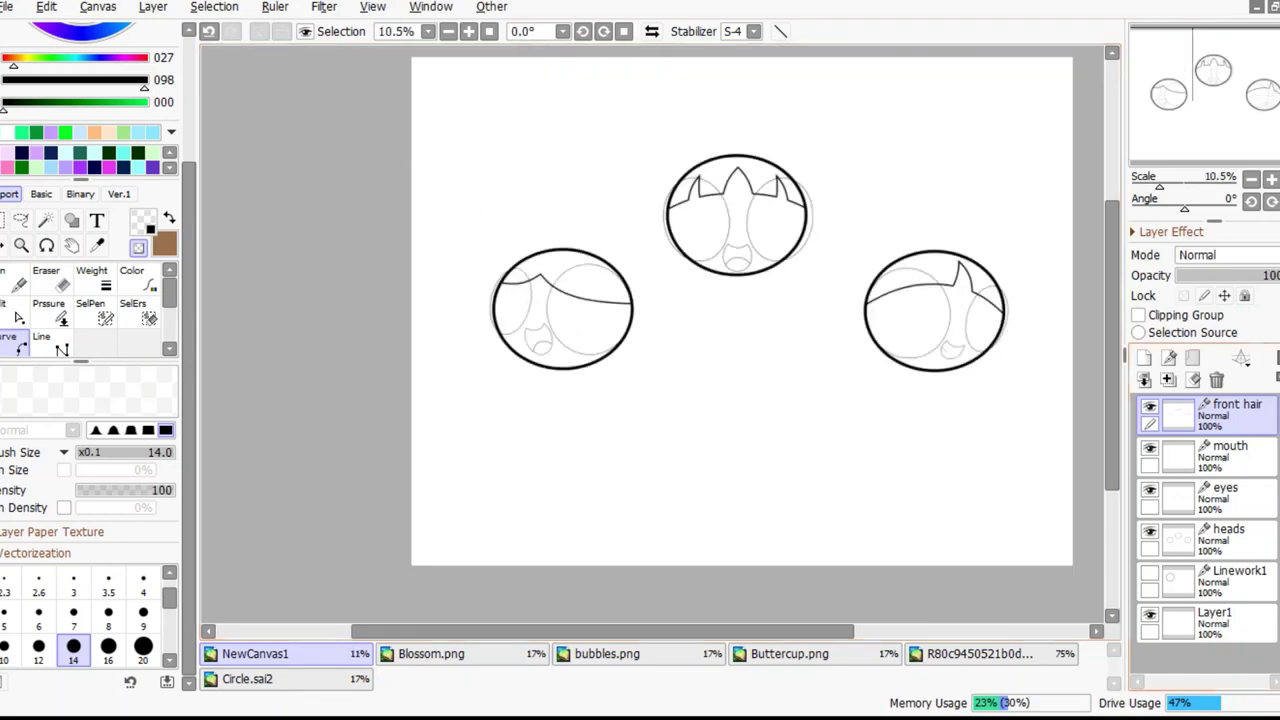
Create a linework layer named body and draw a size 25 black curve looping below the middle head as its torso
scroll(960, 320, "up", 4)
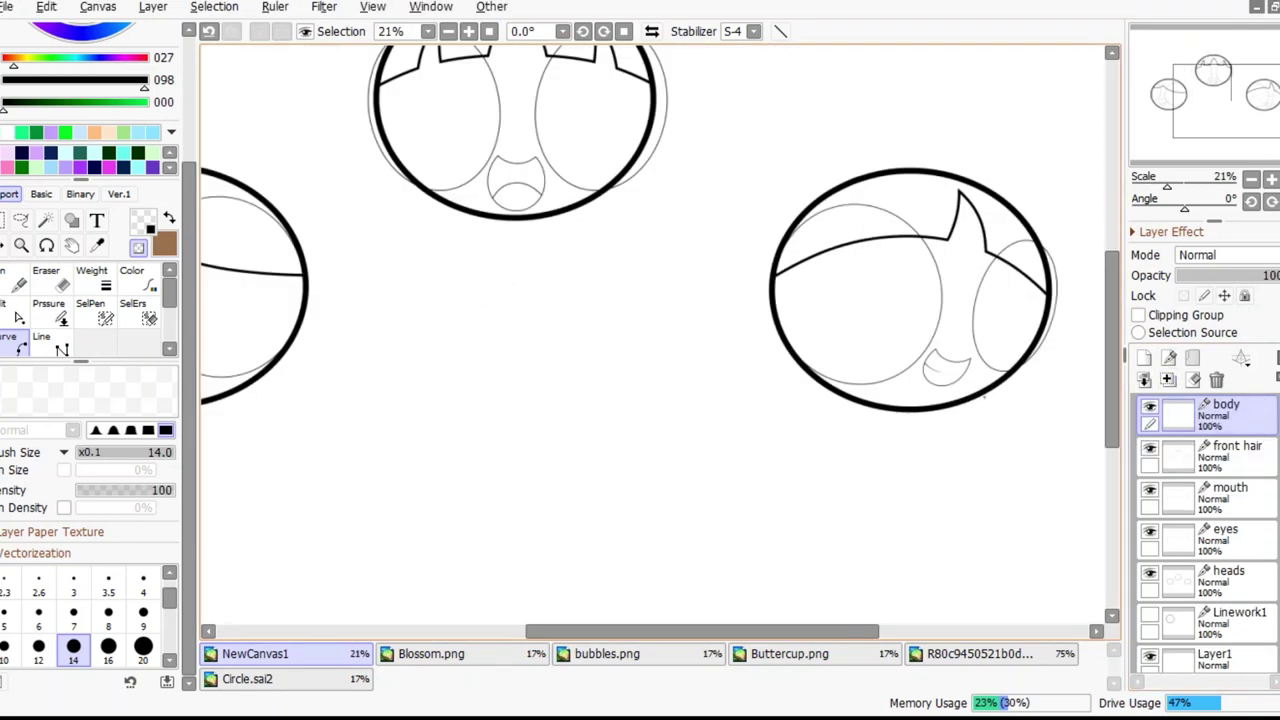
scroll(652, 333, "up", 4)
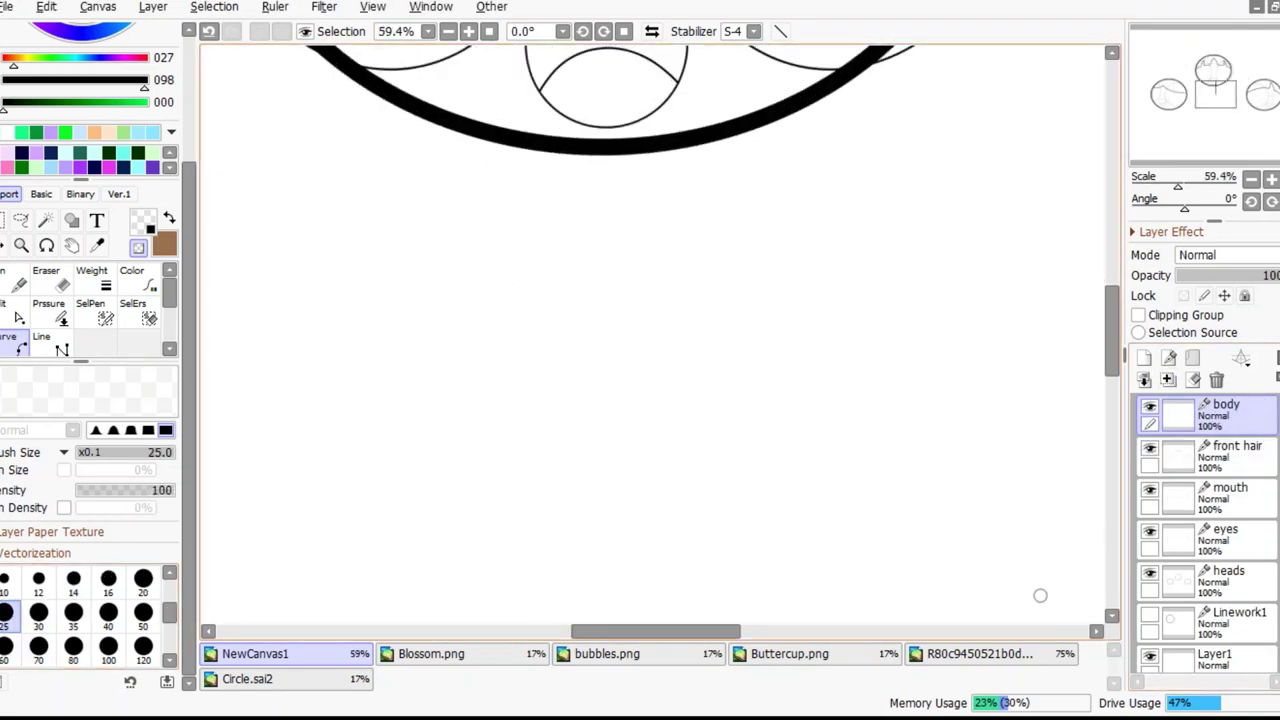
left_click(676, 147)
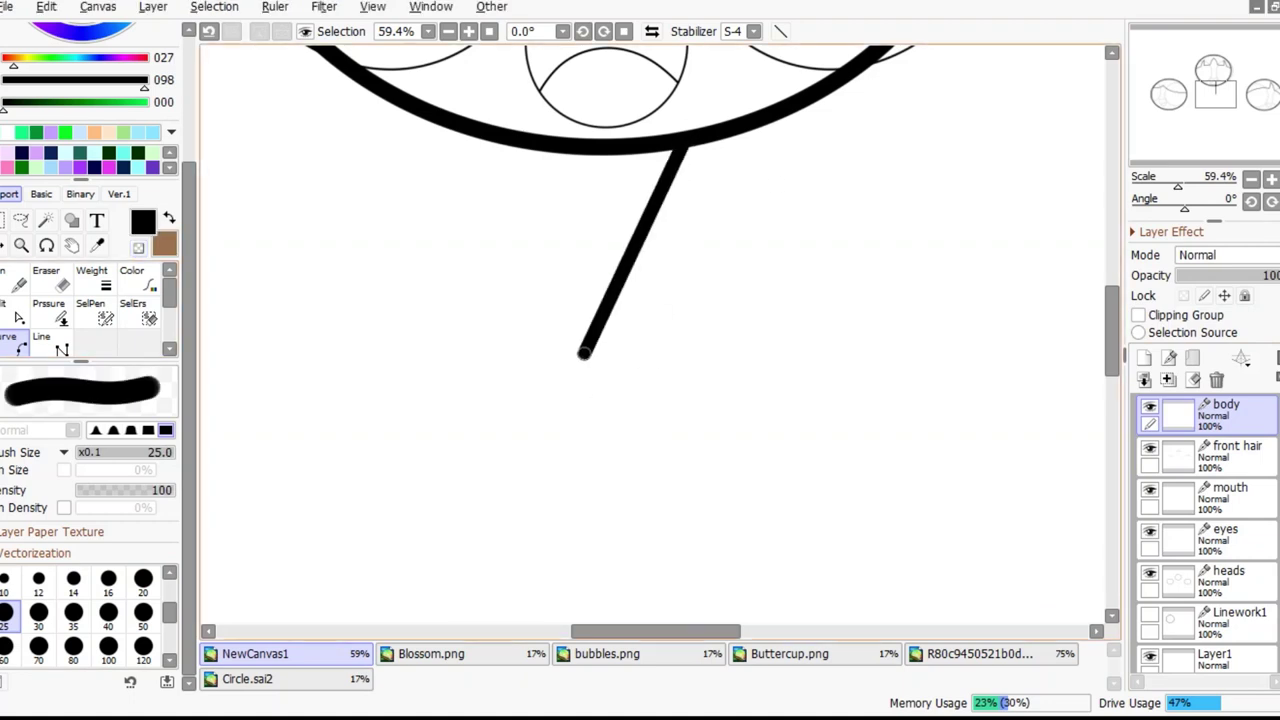
scroll(586, 349, "down", 3)
left_click(670, 481)
left_click(628, 494)
left_click(601, 326)
key("Return")
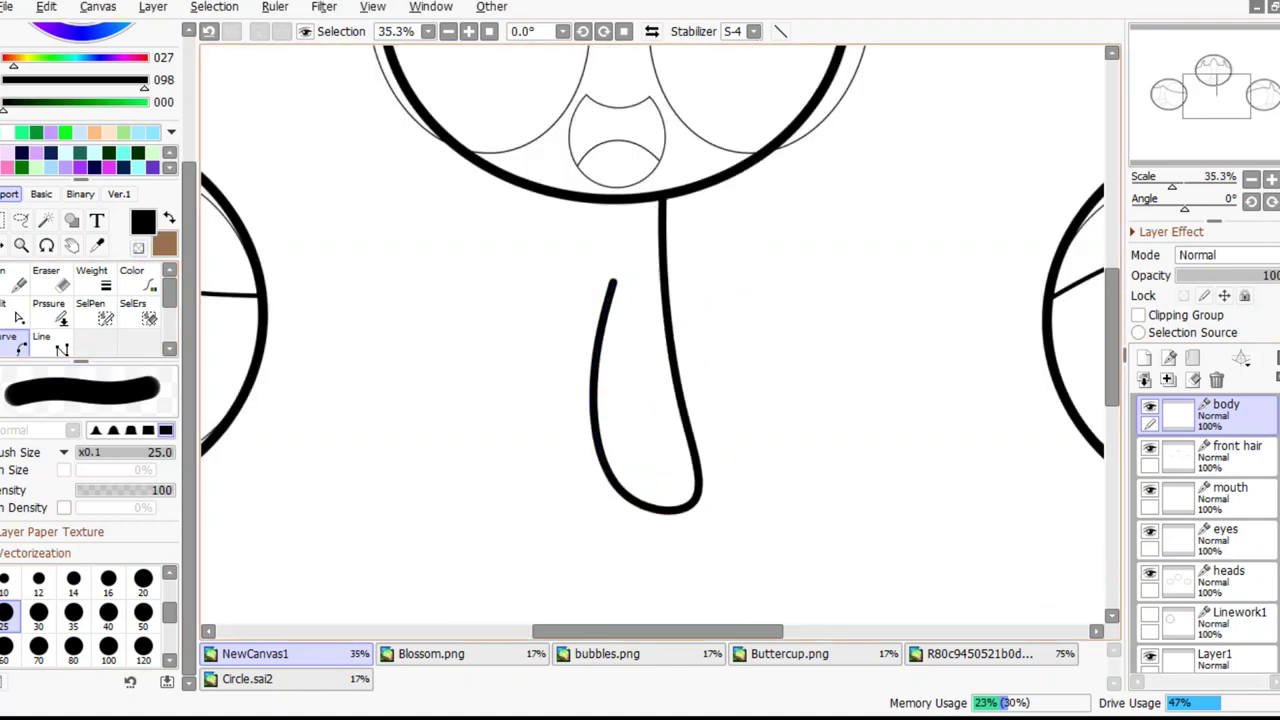
Undo the loop and redraw the middle torso as a narrow U-shaped curve with a rounded end
key("ctrl+z")
key("ctrl+z")
key("ctrl+z")
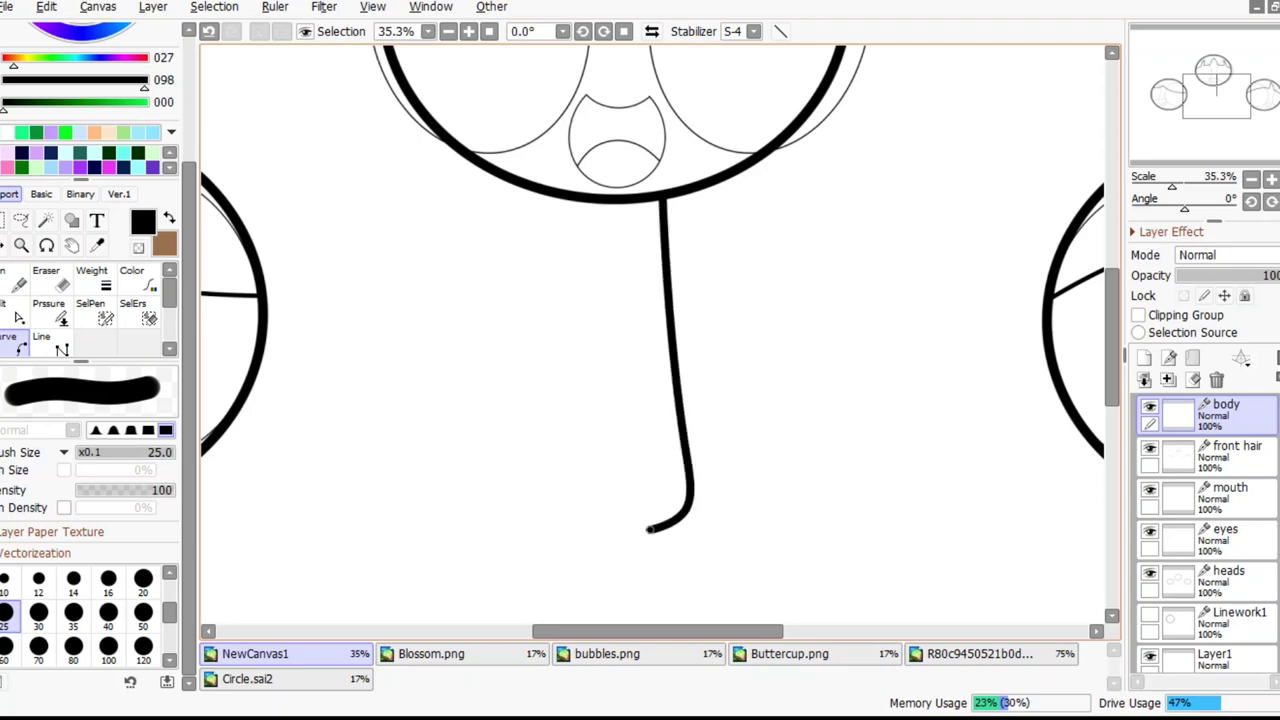
key("ctrl+z")
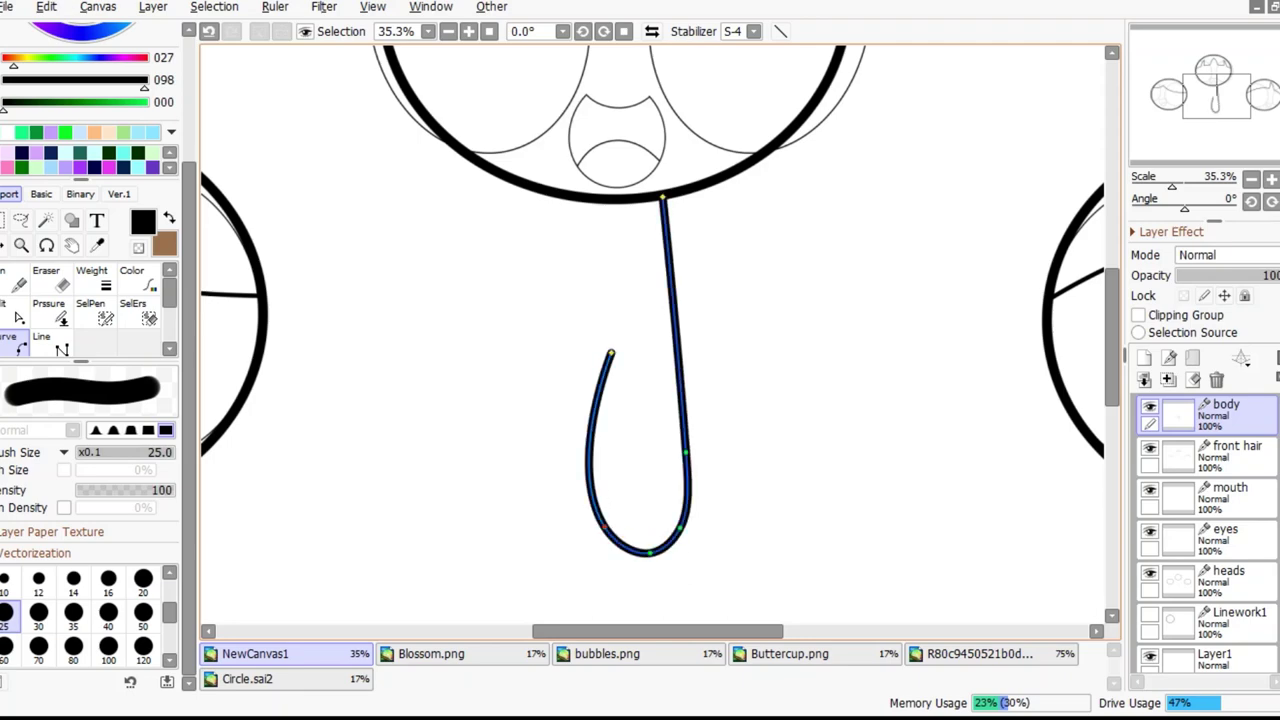
scroll(666, 432, "down", 5)
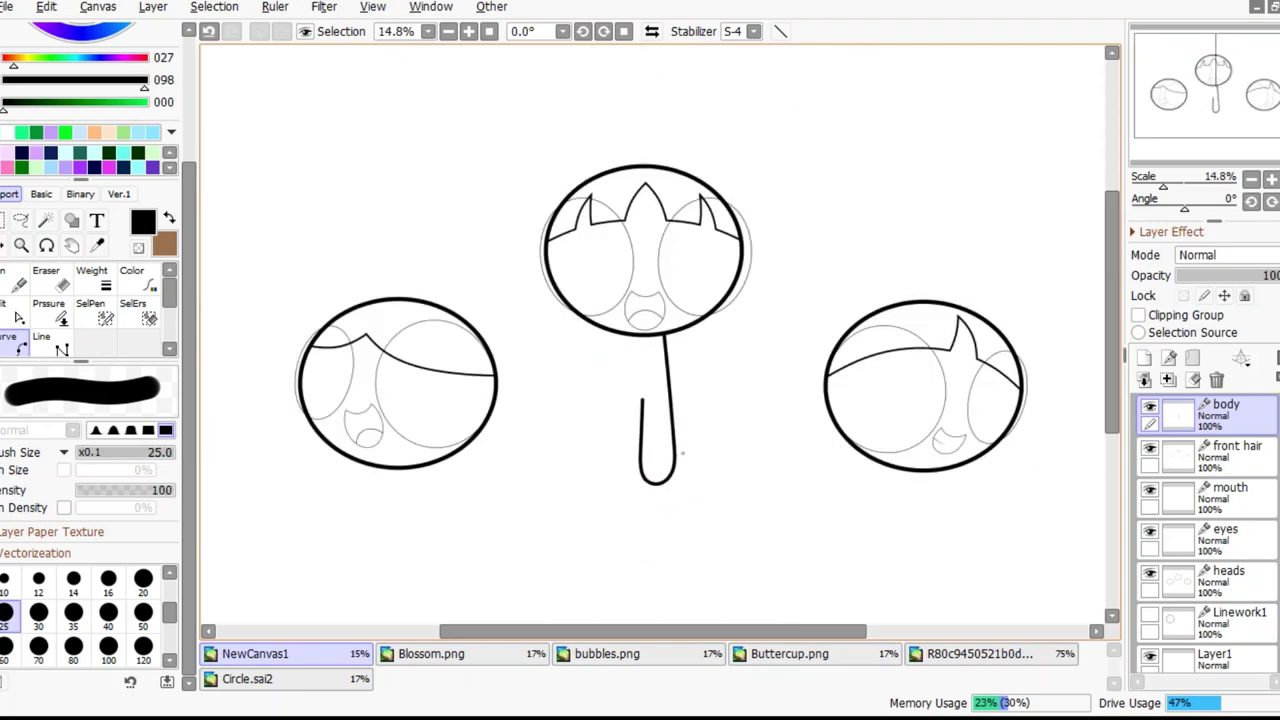
scroll(683, 453, "down", 1)
scroll(660, 400, "up", 4)
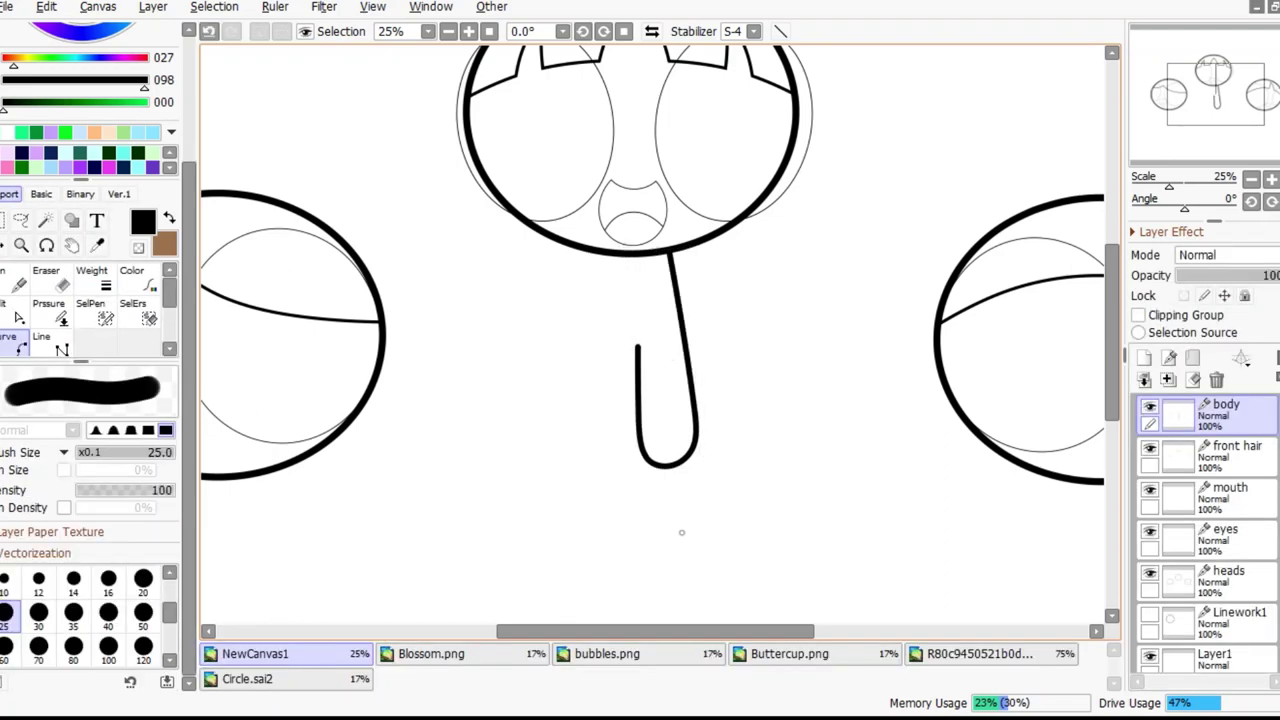
scroll(684, 530, "up", 2)
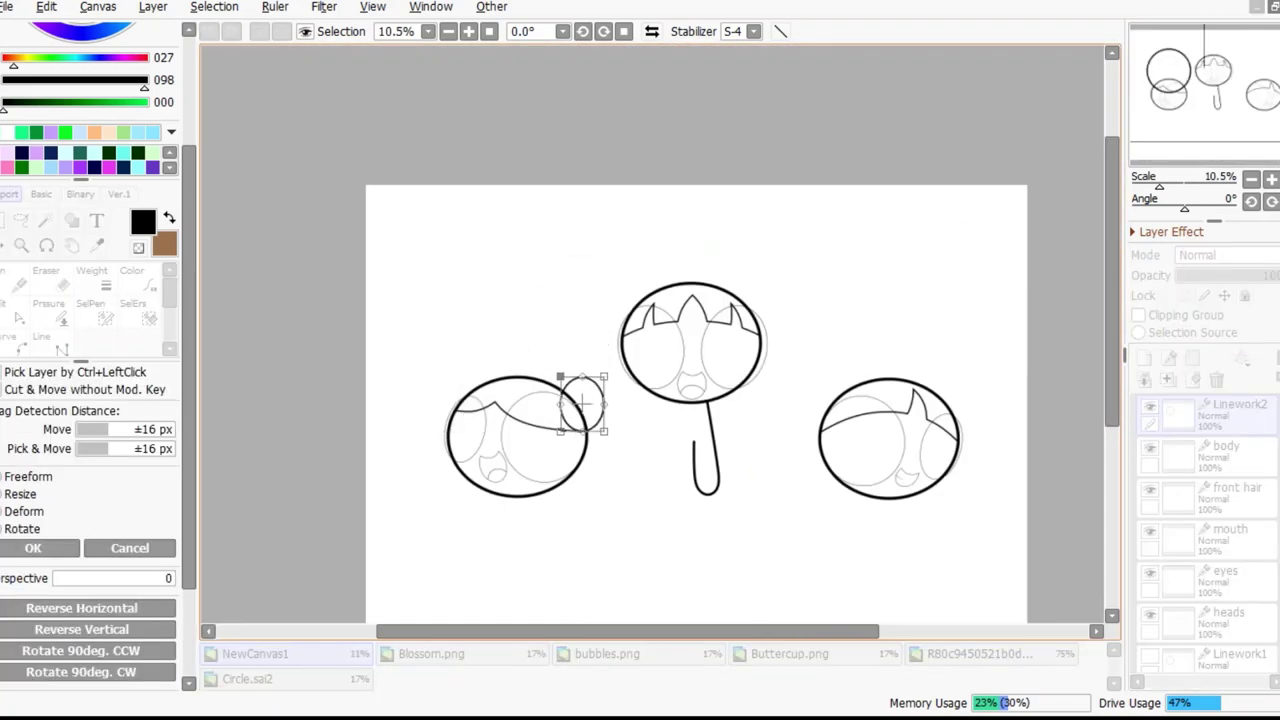
Place the small oval copy as a hand at the open end of the middle torso curve and thicken its outline to 25
scroll(582, 403, "up", 2)
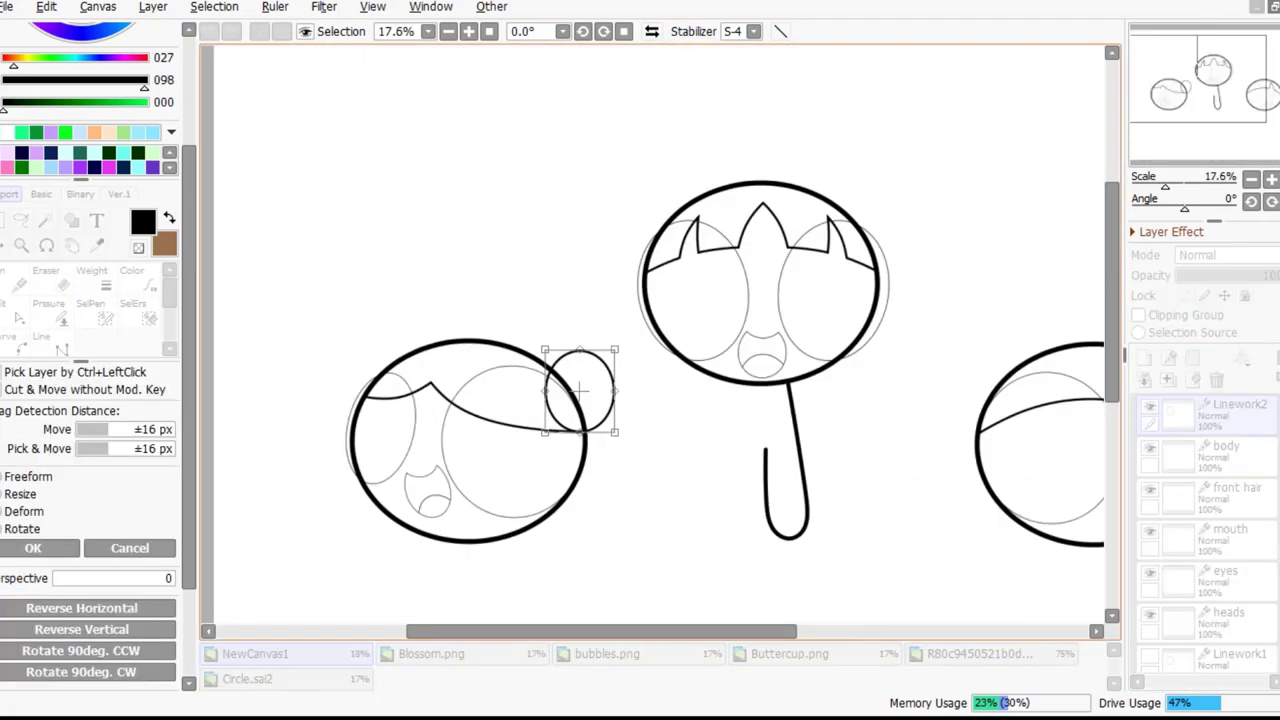
scroll(620, 430, "up", 2)
left_click_drag(657, 471, 697, 457)
key("Return")
scroll(700, 450, "up", 1)
key("w")
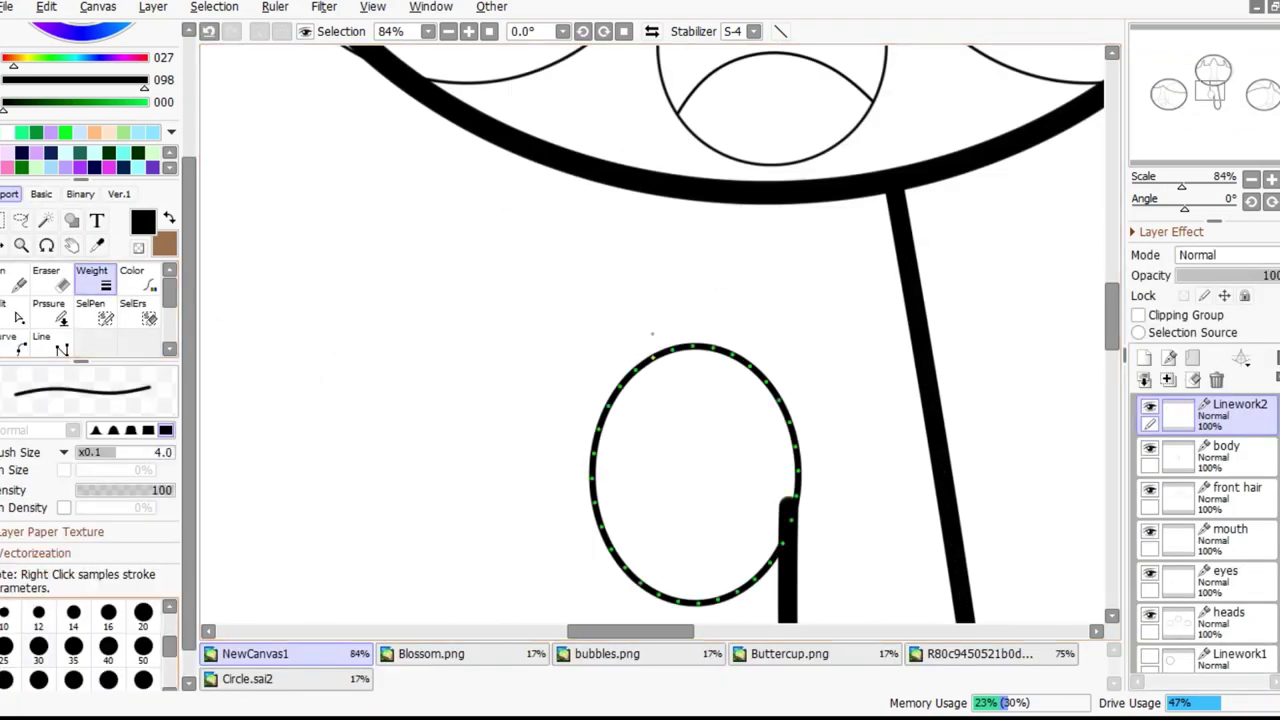
scroll(700, 450, "down", 2)
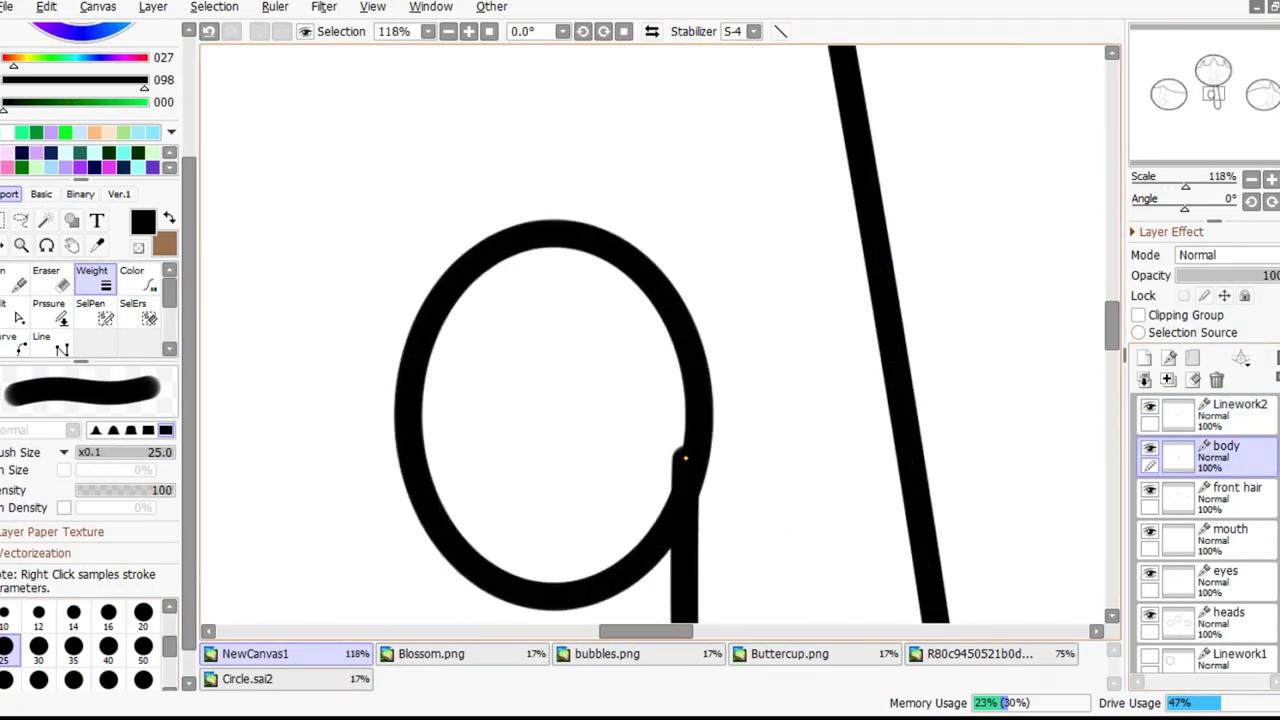
Draw a short size 25 curve joining the middle head to its oval hand and merge the hand's layer into body
scroll(685, 458, "down", 4)
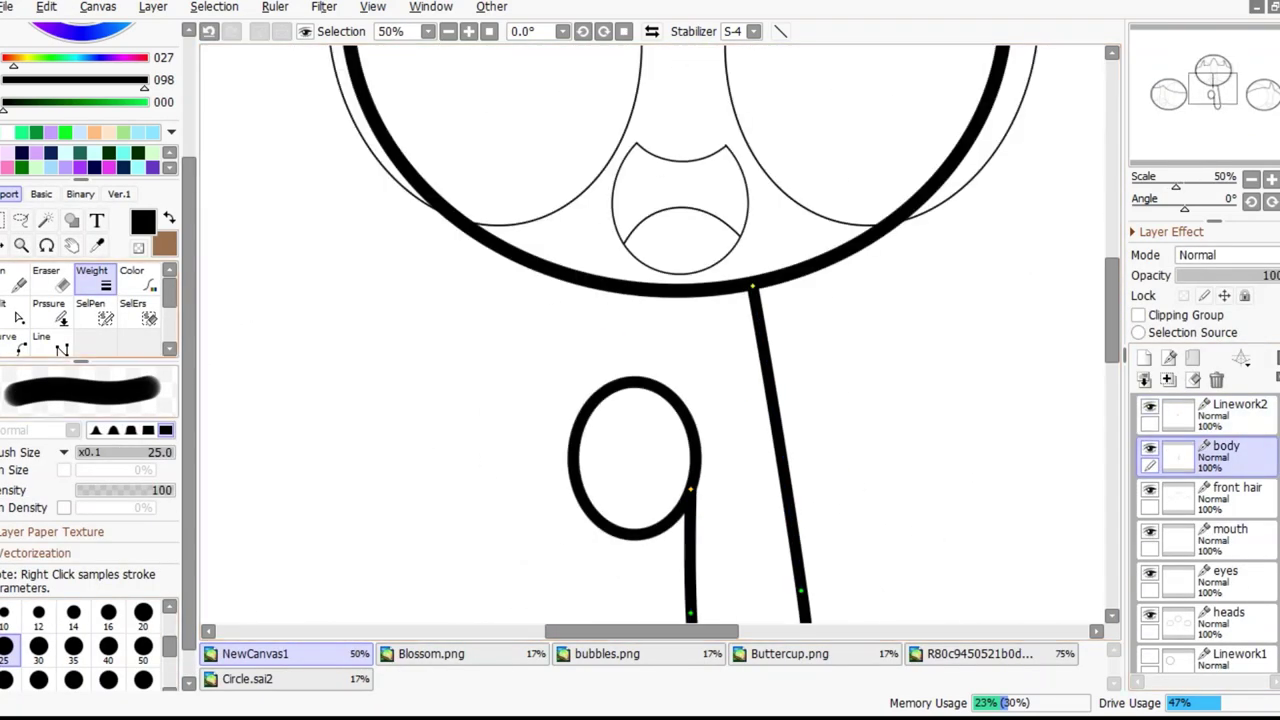
scroll(640, 400, "up", 2)
left_click_drag(596, 172, 630, 360)
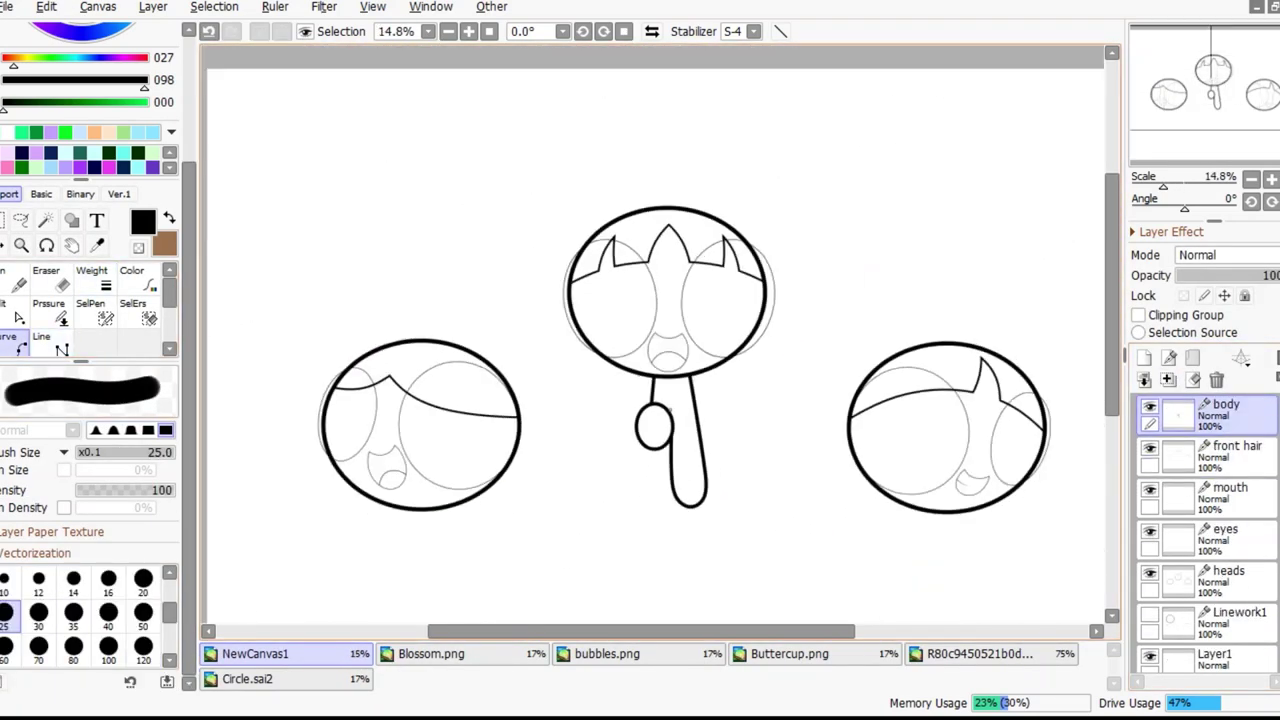
scroll(714, 429, "down", 1)
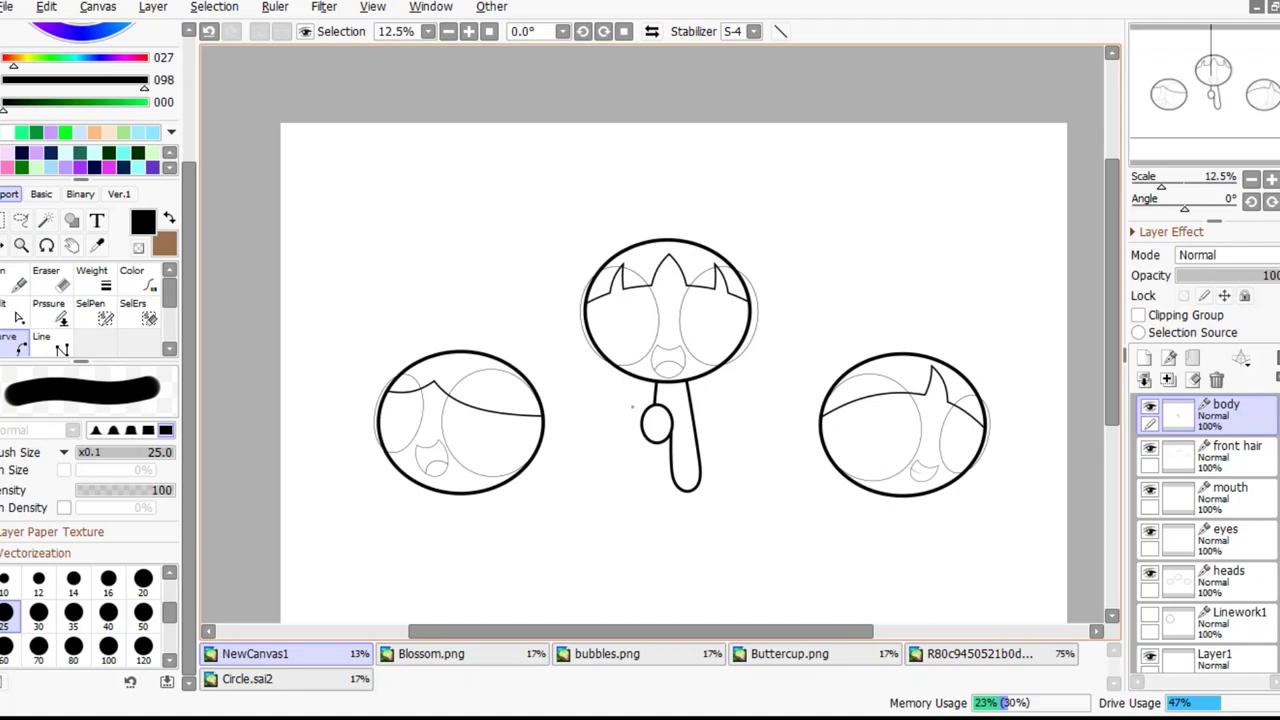
left_click_drag(762, 362, 710, 346)
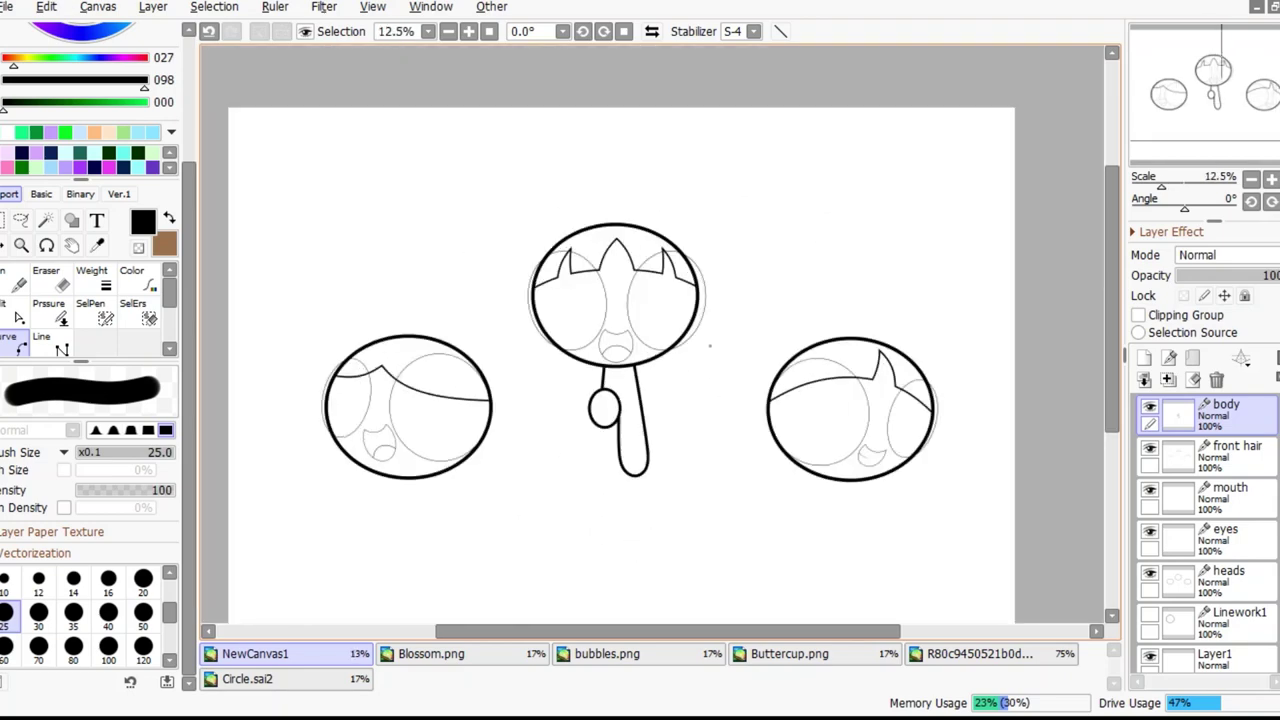
Draw and reshape a slanted, rounded size 25 torso curve below the left head on the body layer
scroll(589, 549, "up", 6)
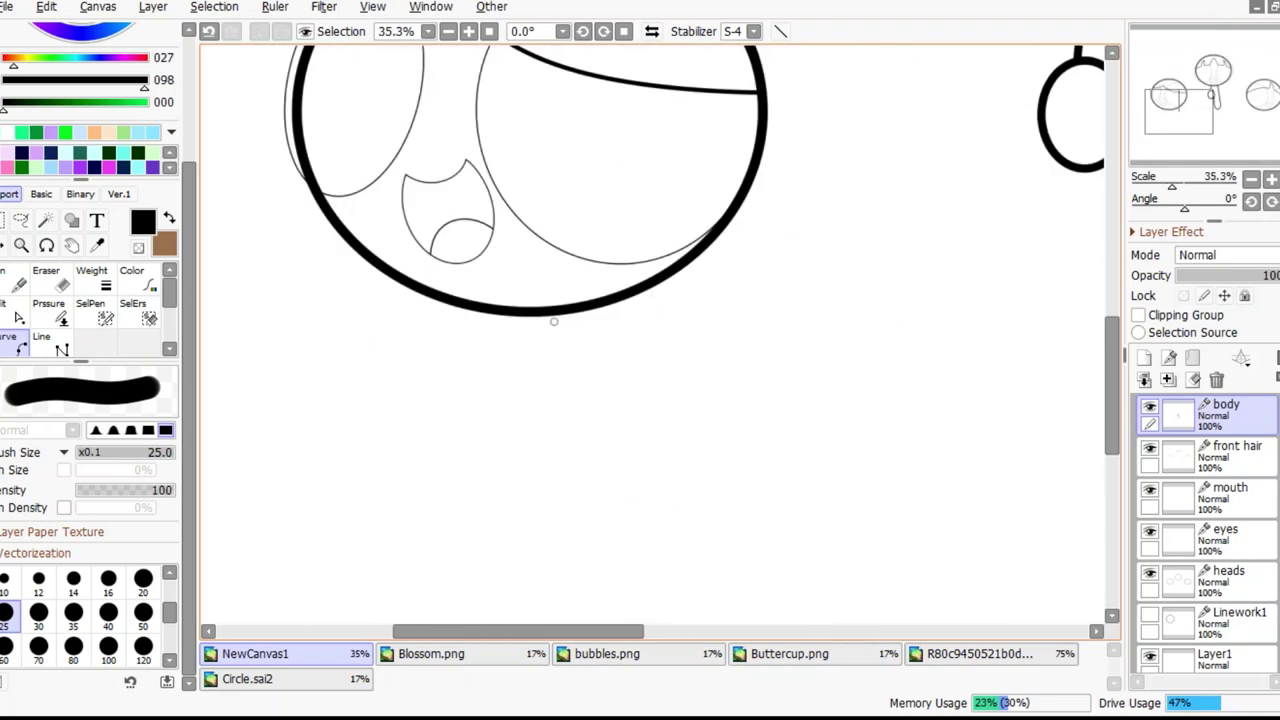
left_click(600, 452)
scroll(668, 560, "down", 2)
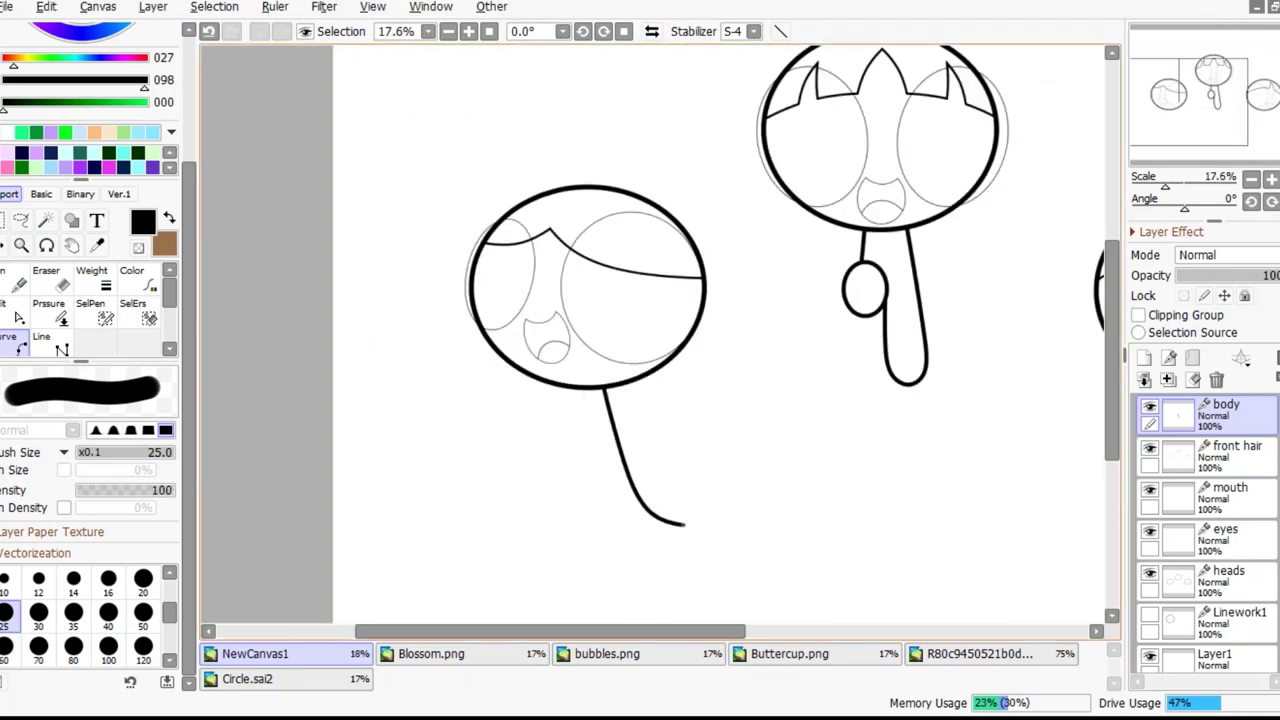
scroll(665, 545, "up", 2)
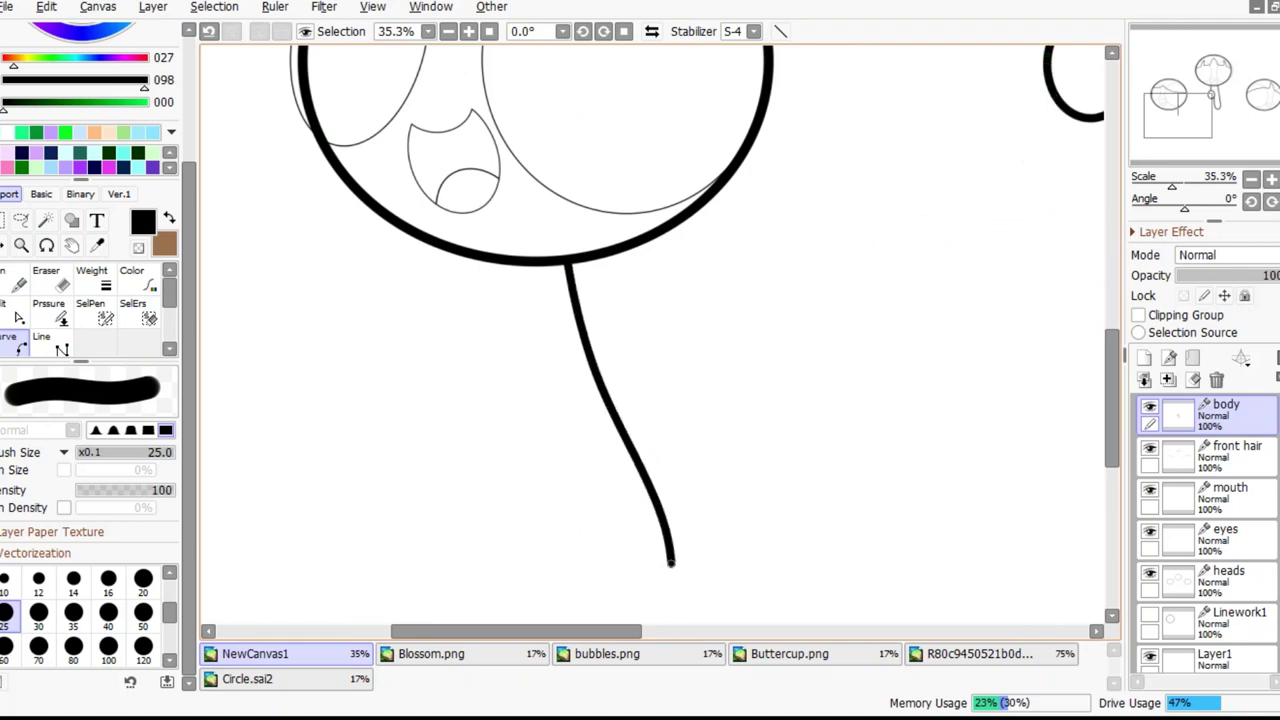
left_click_drag(517, 410, 498, 287)
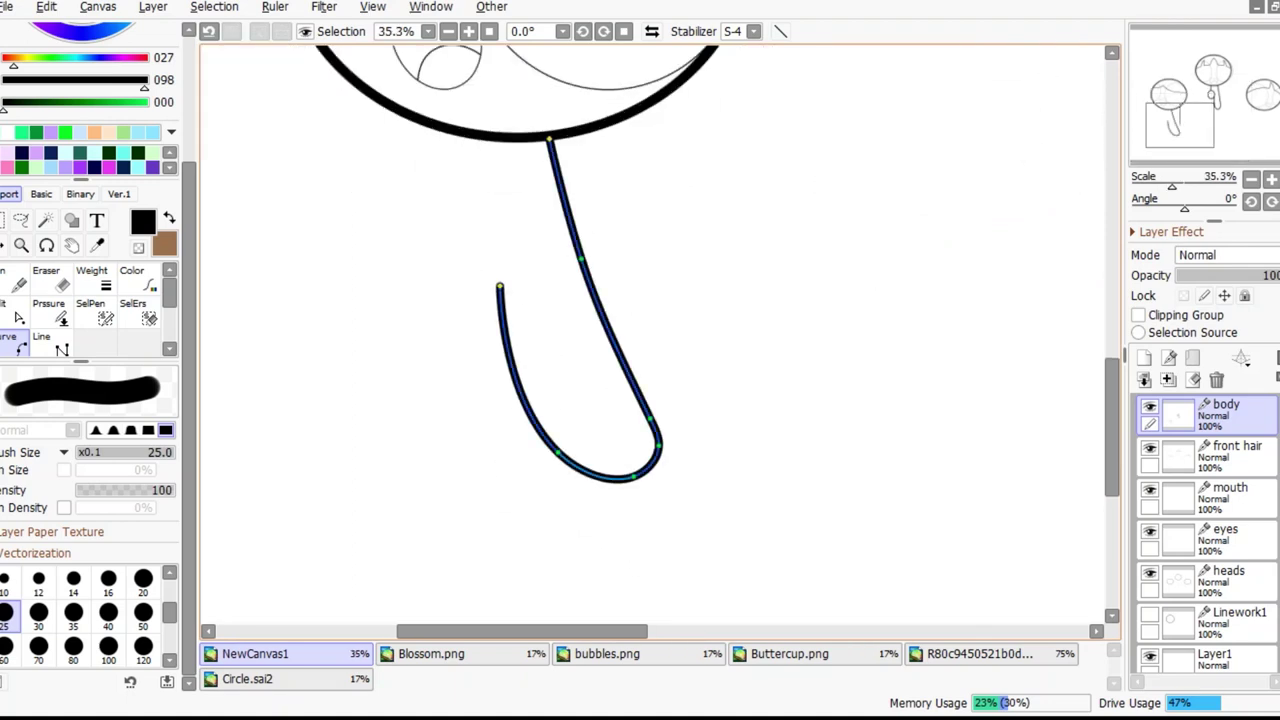
key("ctrl")
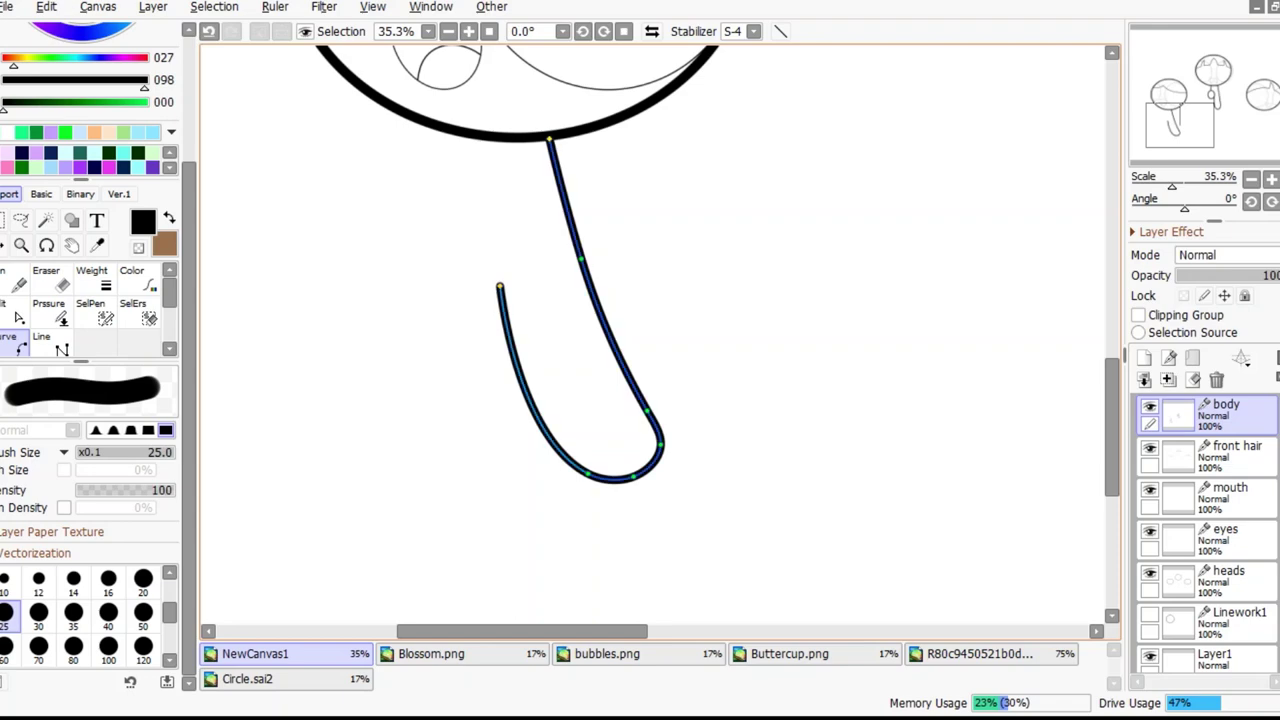
scroll(540, 450, "down", 5)
scroll(540, 450, "up", 6)
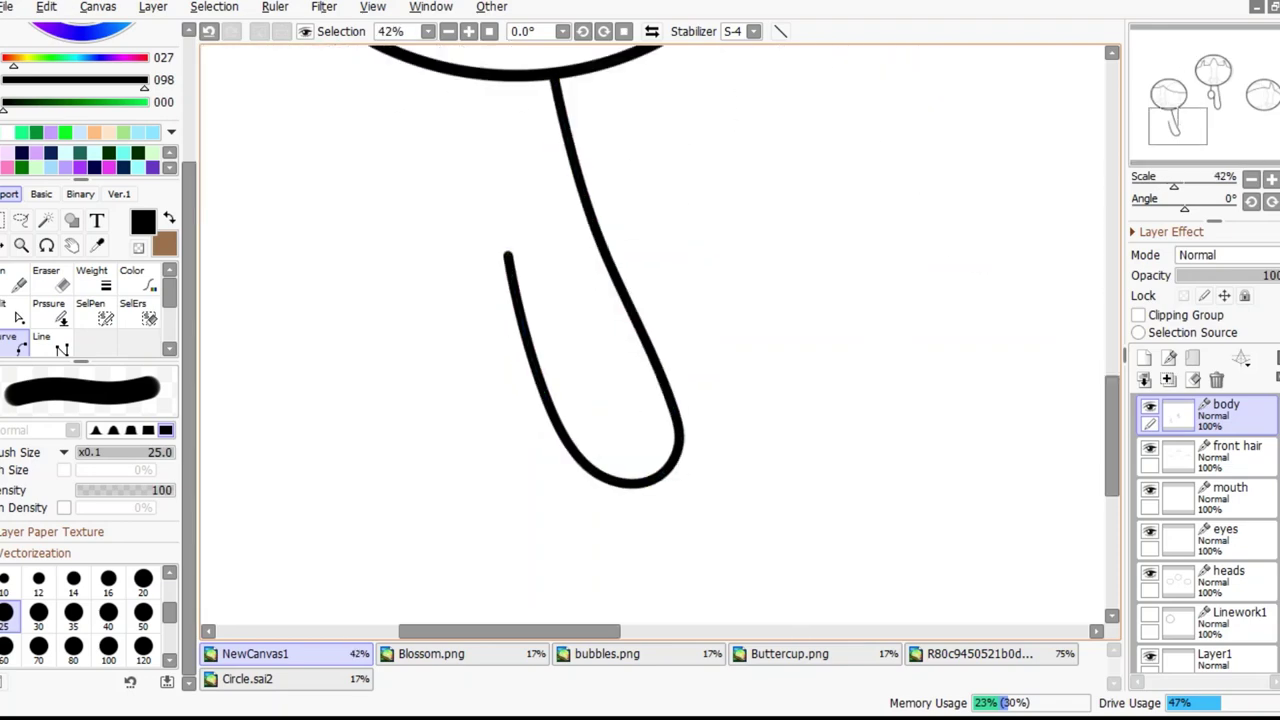
Paste an oval hand on a new linework layer, tilt it at the left torso curve's open end and thicken its outline to 25
key("ctrl+v")
key("ctrl+t")
scroll(650, 340, "down", 4)
scroll(650, 340, "up", 1)
left_click_drag(457, 120, 709, 371)
scroll(754, 414, "up", 3)
left_click_drag(720, 325, 700, 308)
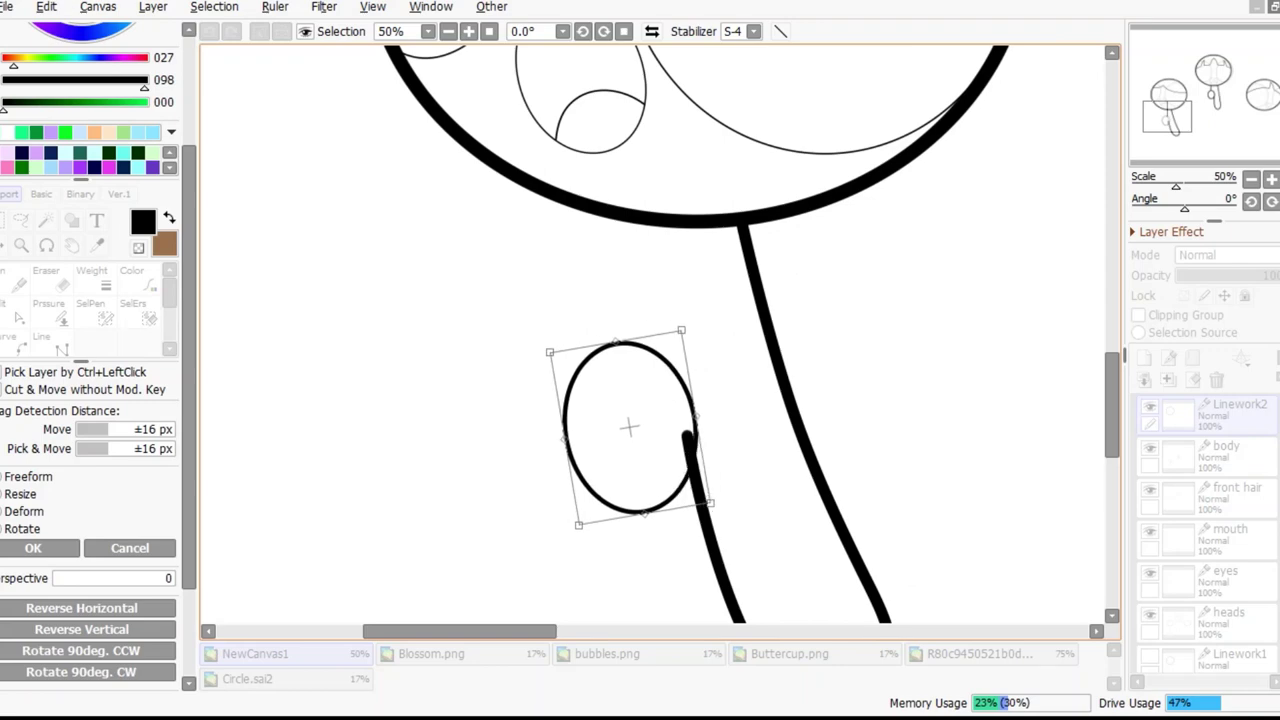
key("Return")
key("ctrl+t")
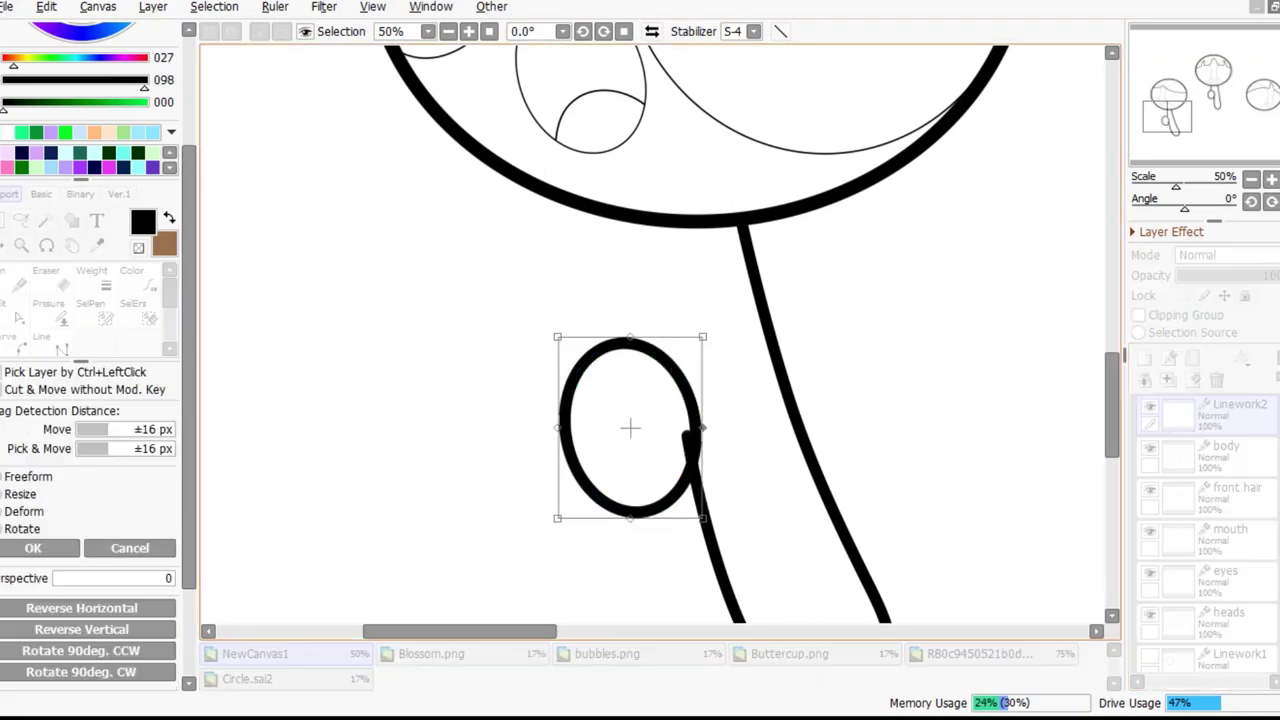
key("Return")
key("ctrl+d")
Shorten the left torso vertically and adjust its oval hand to fit the curve's end
scroll(660, 335, "down", 1)
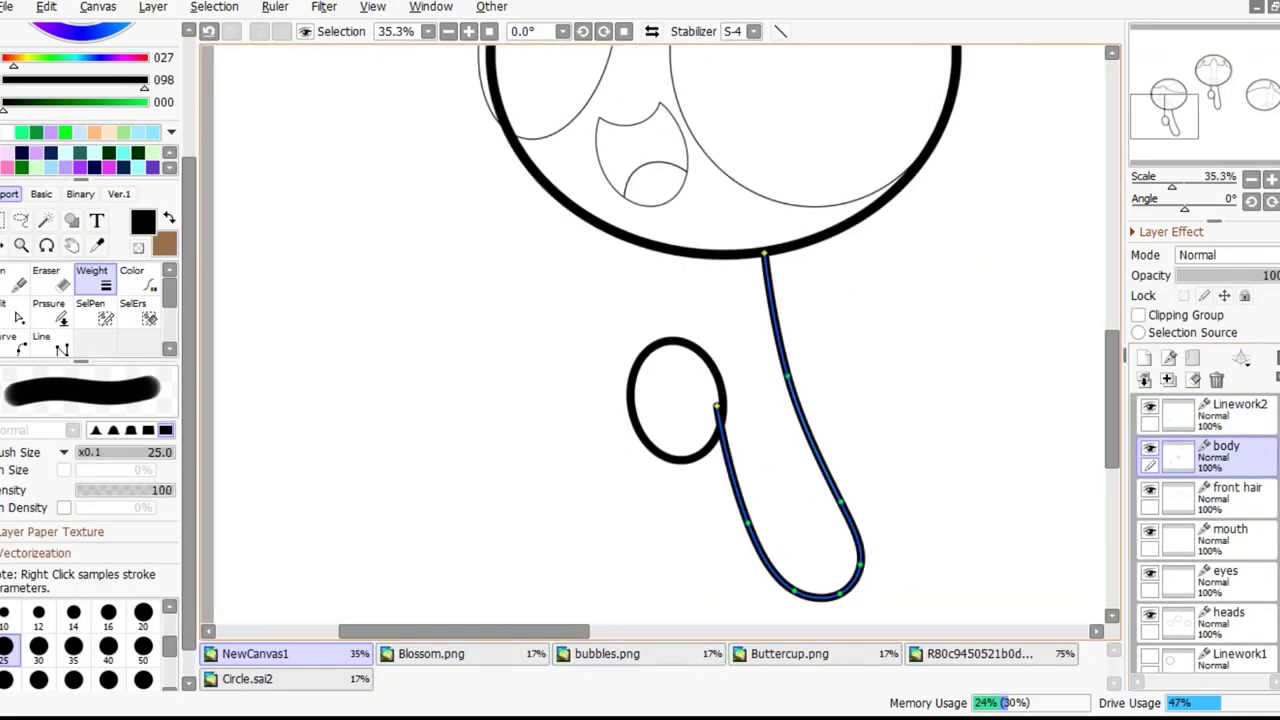
key("ctrl+t")
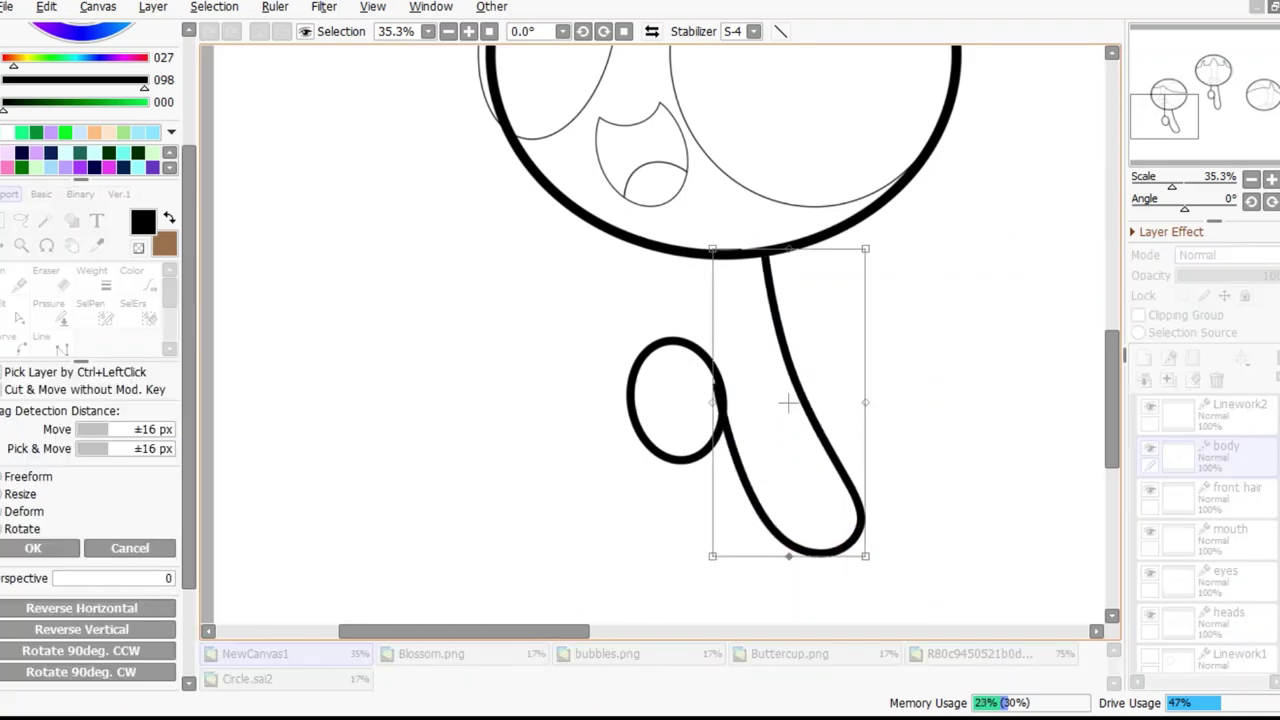
key("Escape")
scroll(652, 335, "up", 1)
left_click(1230, 412)
key("ctrl+t")
key("Escape")
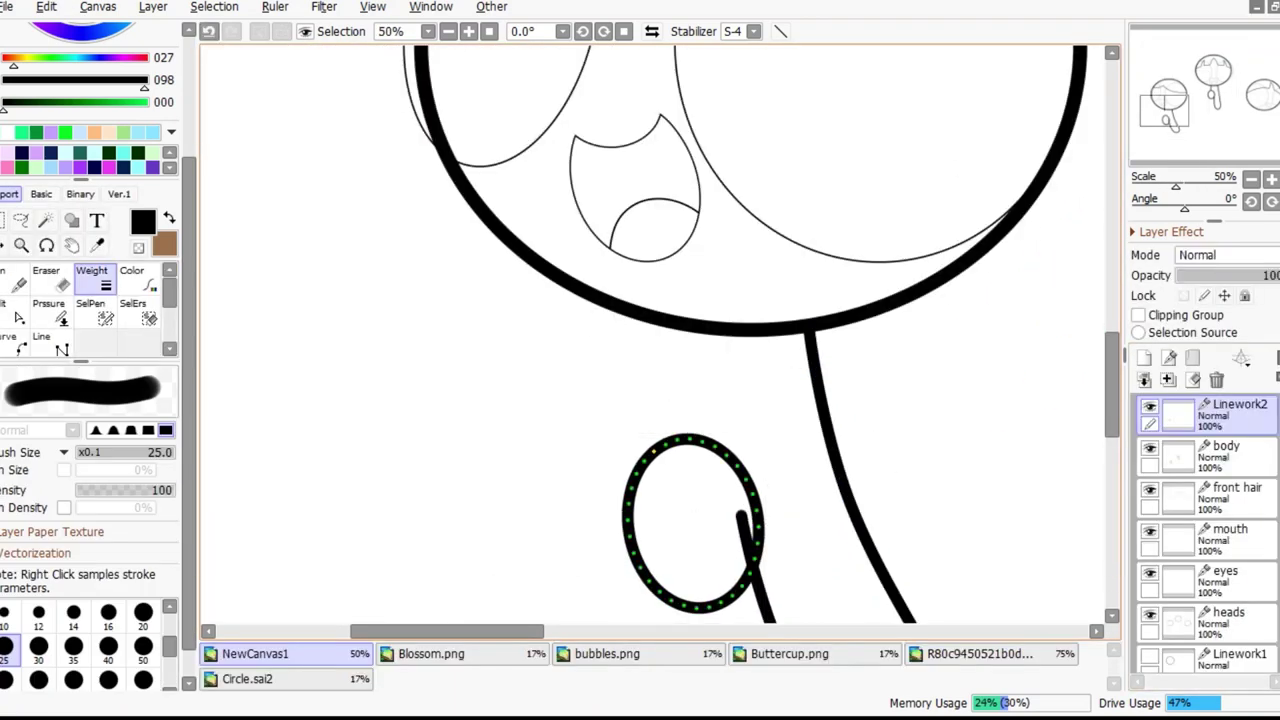
Draw a short size 25 curve on the body layer joining the left head to its oval hand
left_click(1226, 455)
scroll(652, 335, "down", 2)
scroll(652, 335, "up", 4)
key("ctrl+d")
scroll(652, 335, "down", 2)
scroll(543, 254, "up", 2)
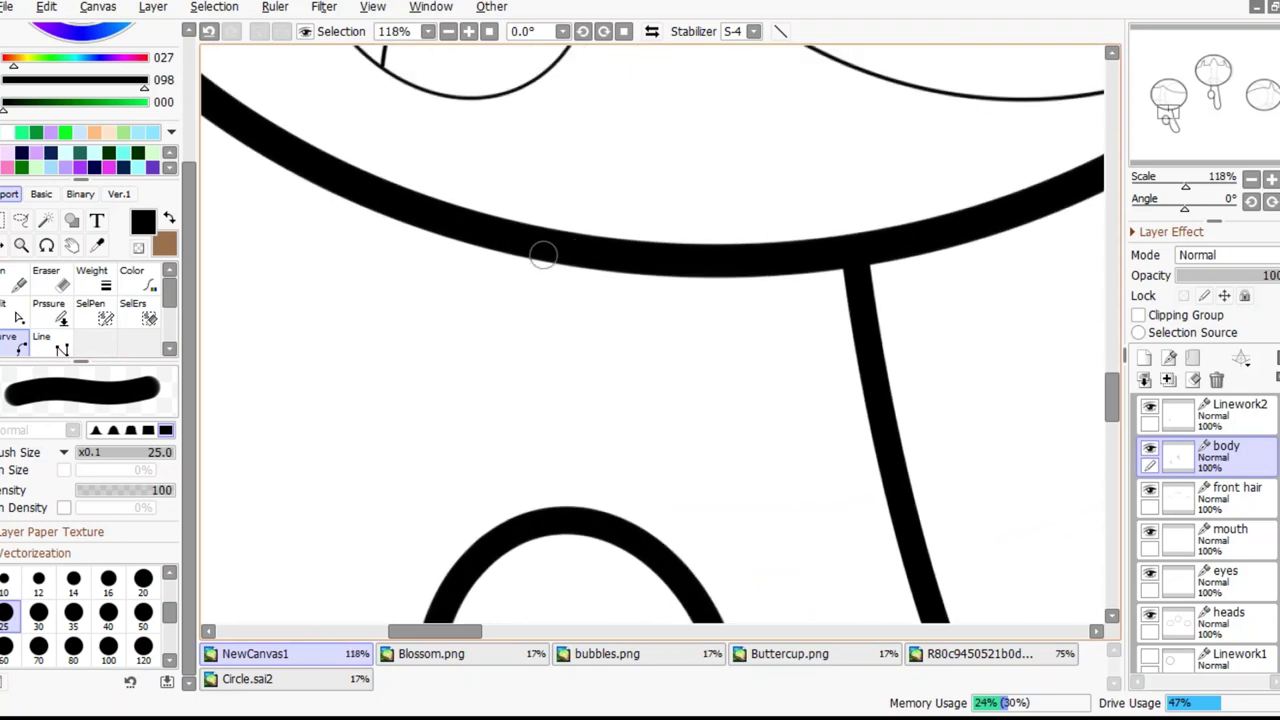
scroll(502, 537, "down", 4)
scroll(502, 537, "up", 3)
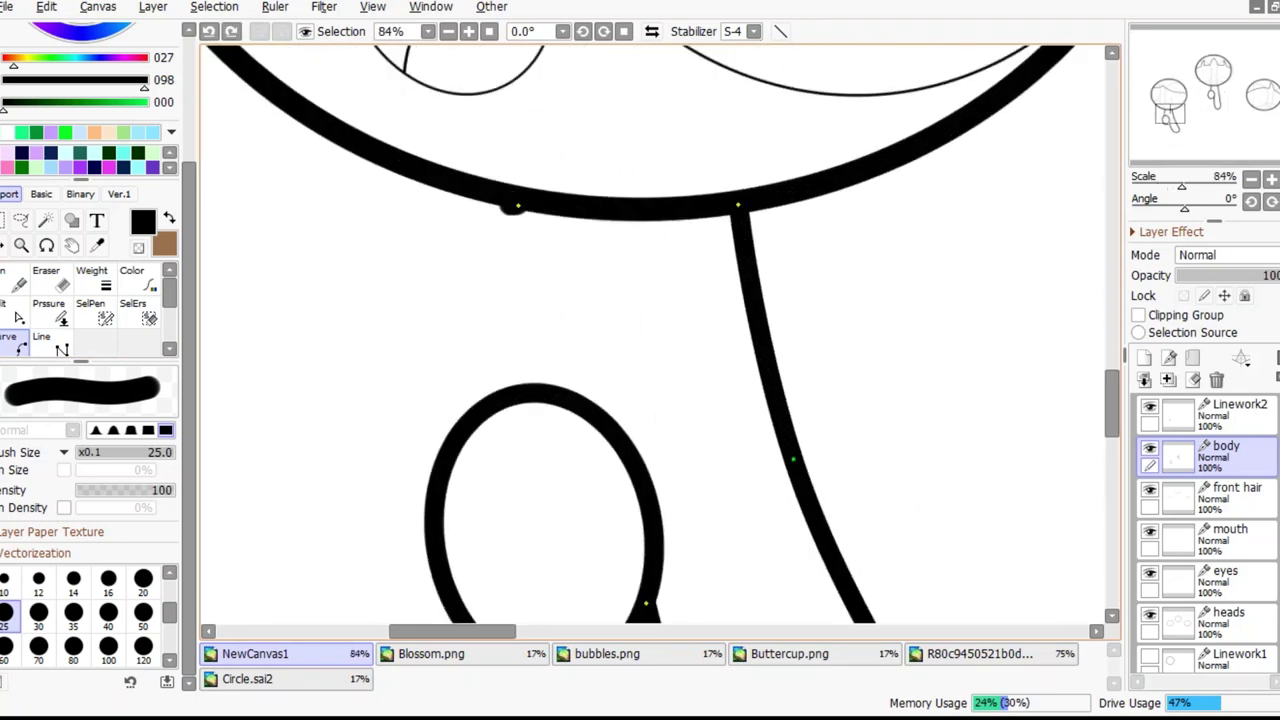
scroll(496, 372, "down", 3)
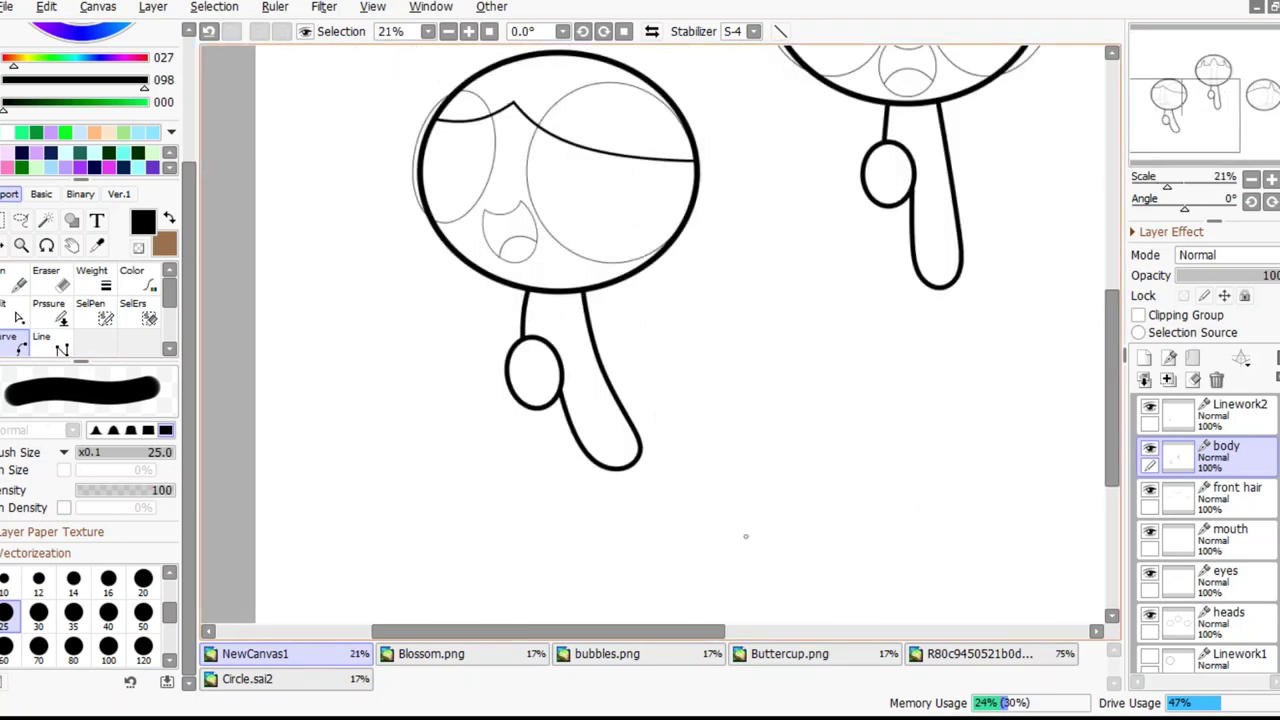
scroll(745, 536, "down", 3)
scroll(597, 330, "up", 4)
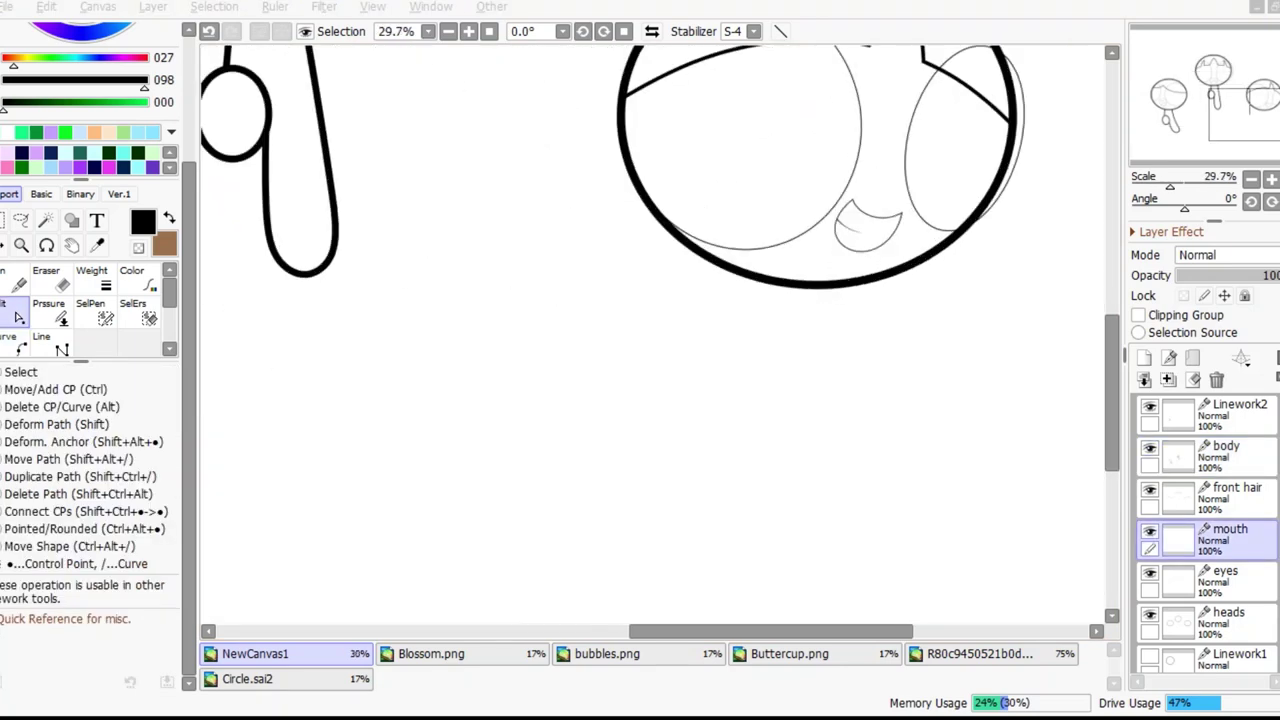
scroll(728, 288, "down", 4)
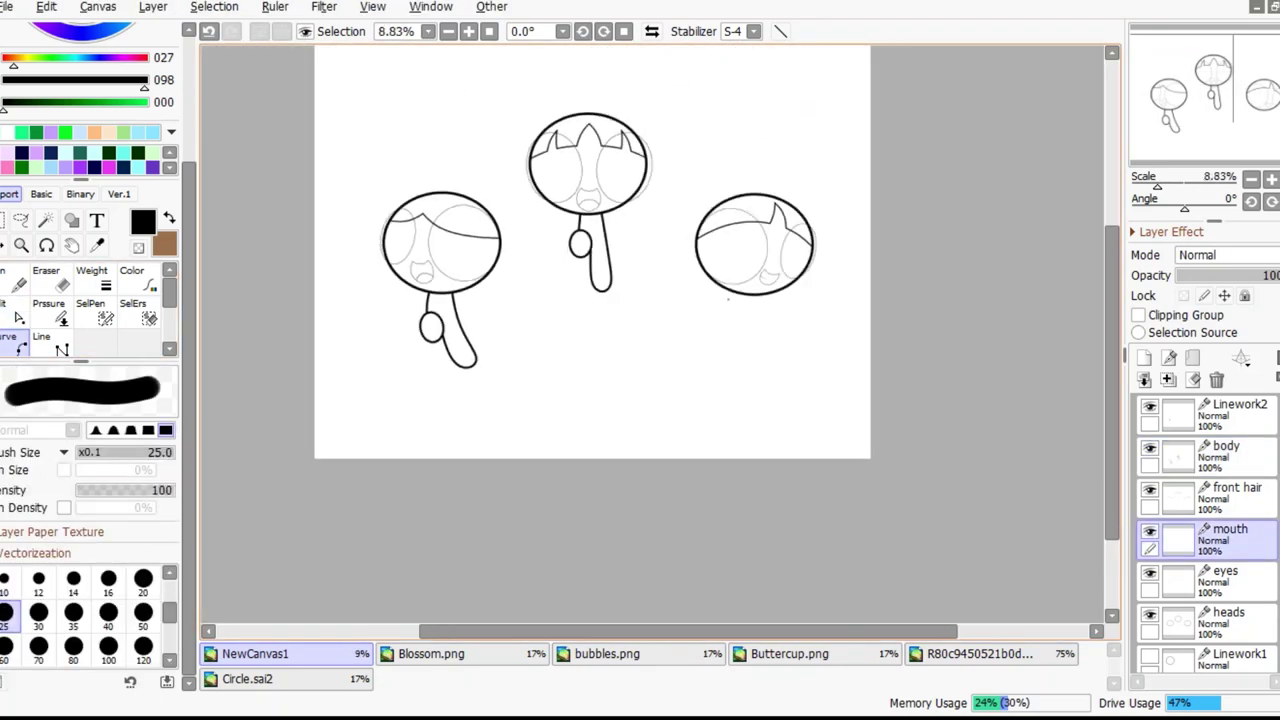
scroll(728, 295, "up", 3)
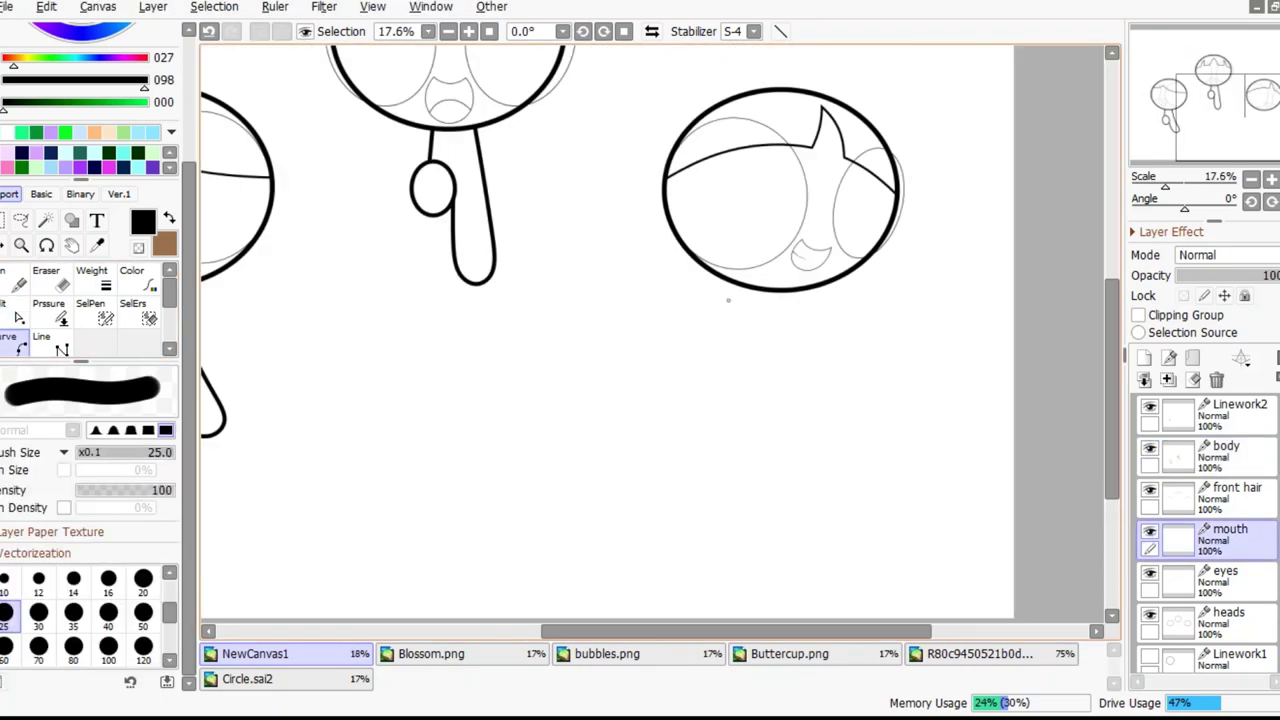
scroll(727, 303, "up", 1)
scroll(725, 306, "down", 2)
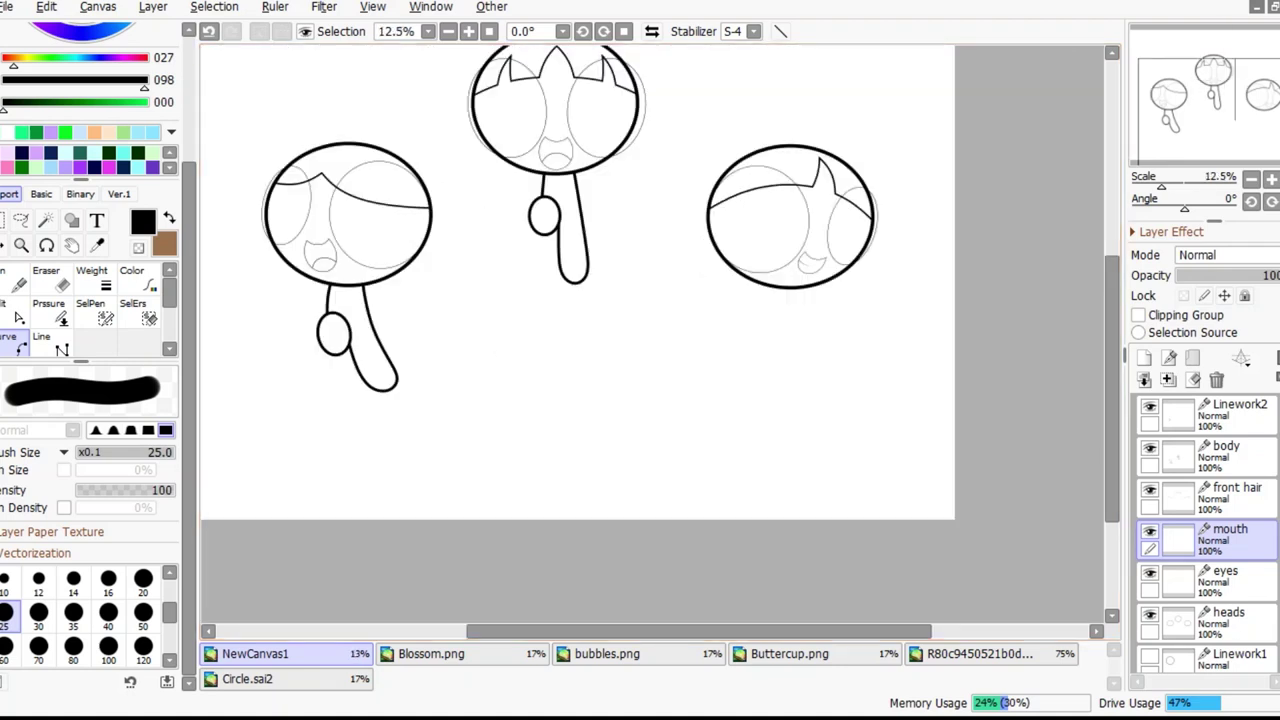
scroll(765, 264, "up", 6)
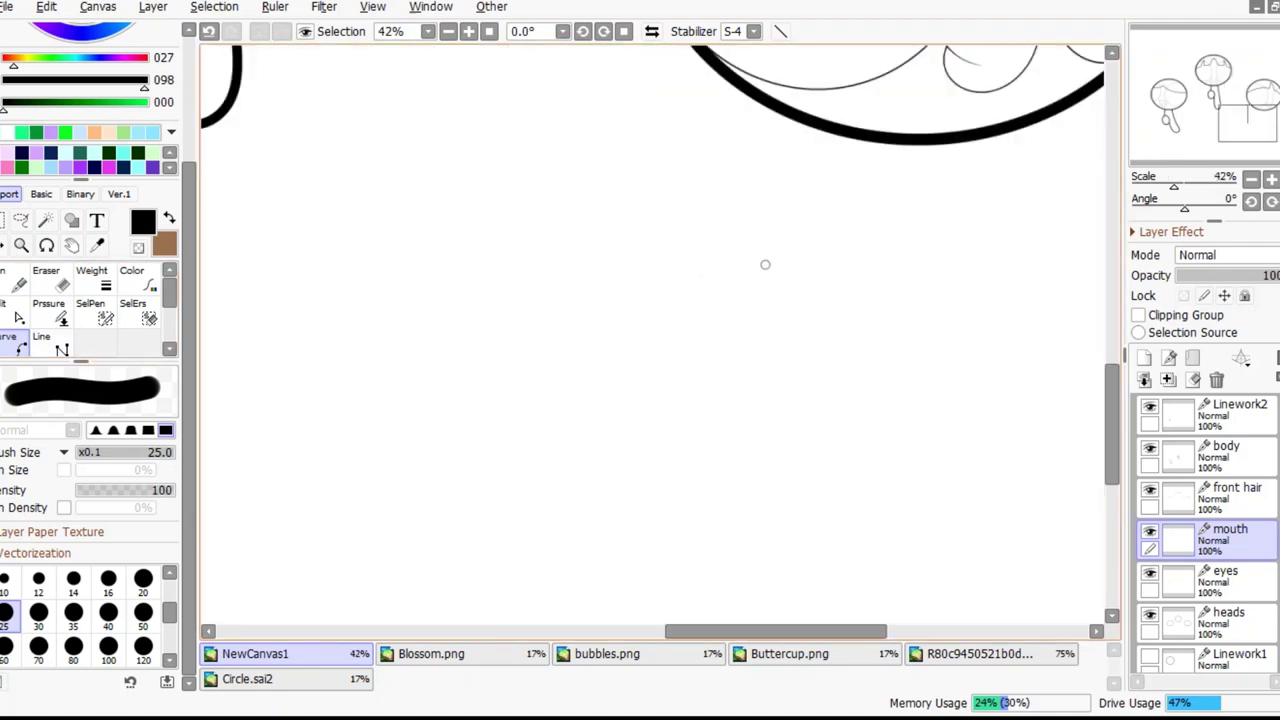
left_click_drag(937, 291, 743, 480)
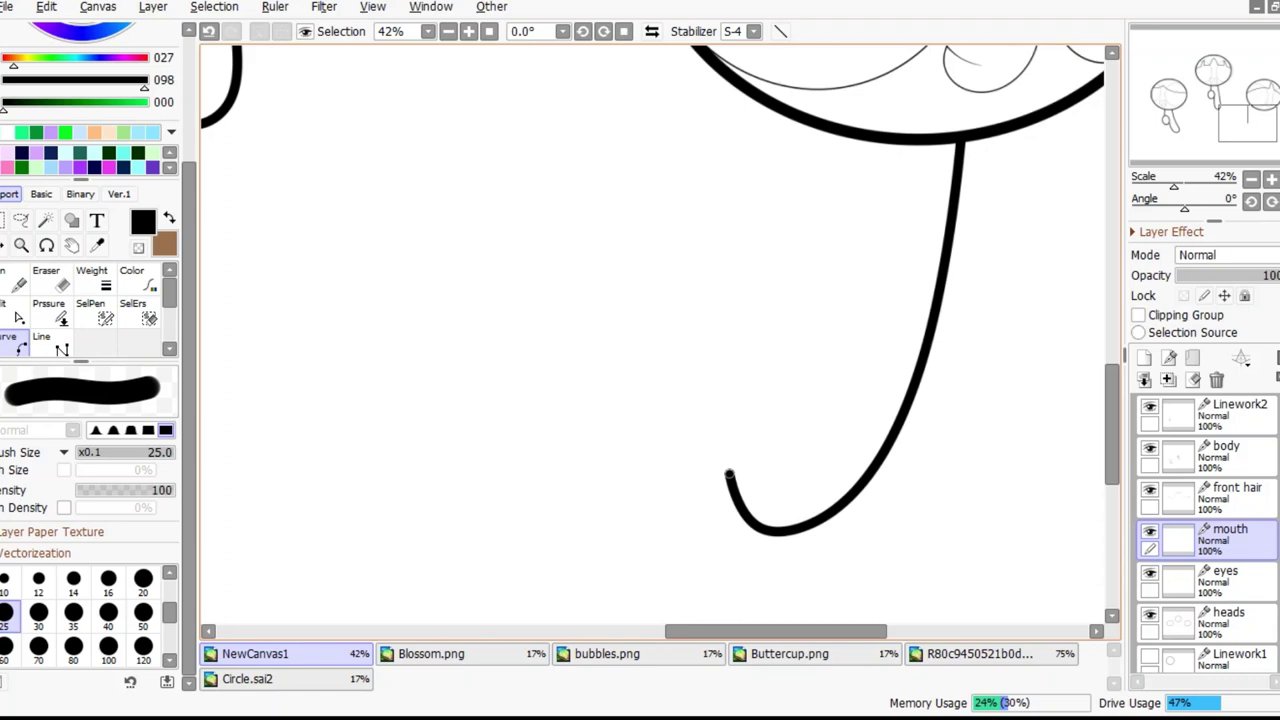
scroll(826, 310, "down", 8)
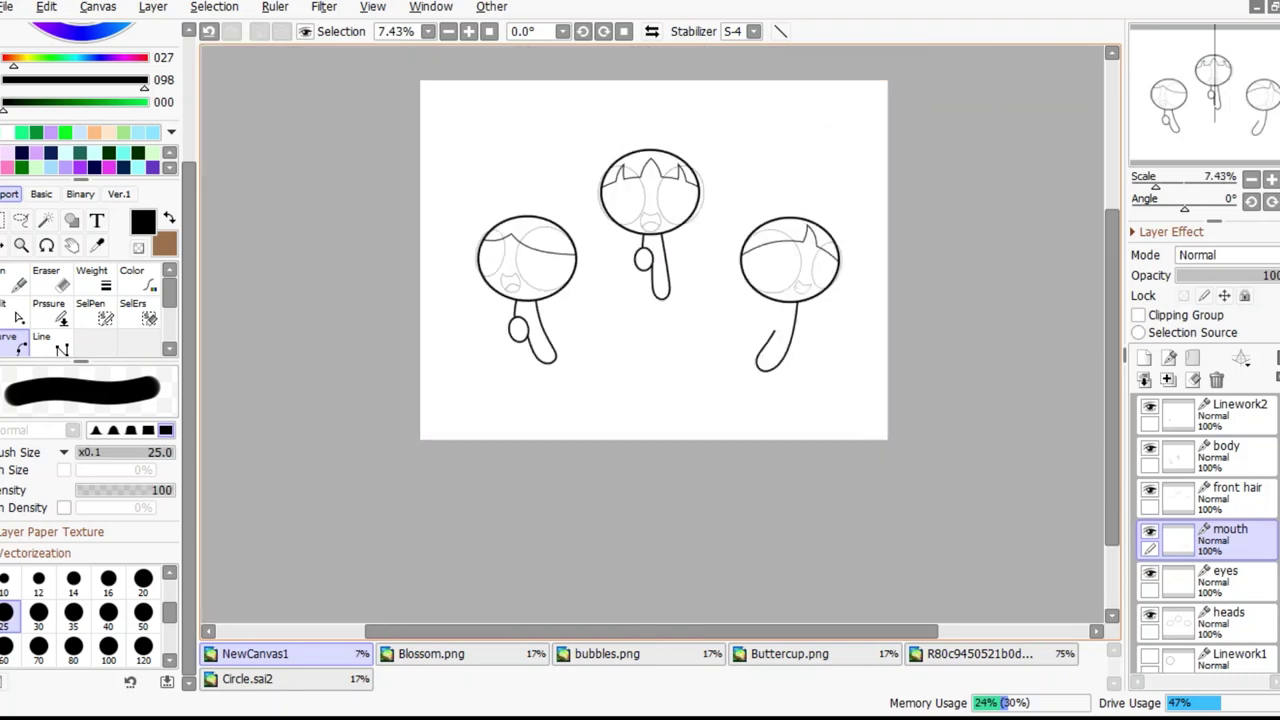
key("ctrl+z")
key("ctrl+z")
Place a mirrored copy of the left torso curve on a separate linework layer and fit it under the right head
scroll(581, 321, "up", 3)
key("ctrl+t")
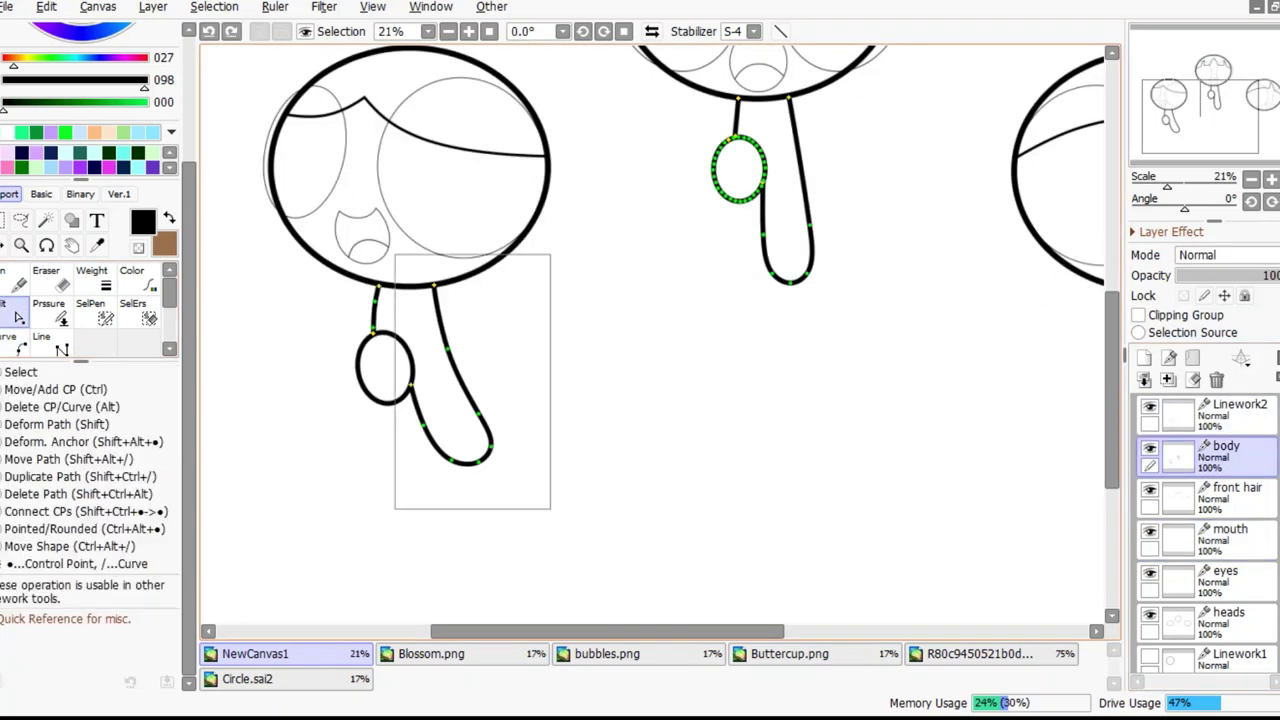
left_click_drag(450, 375, 880, 420)
scroll(913, 404, "up", 1)
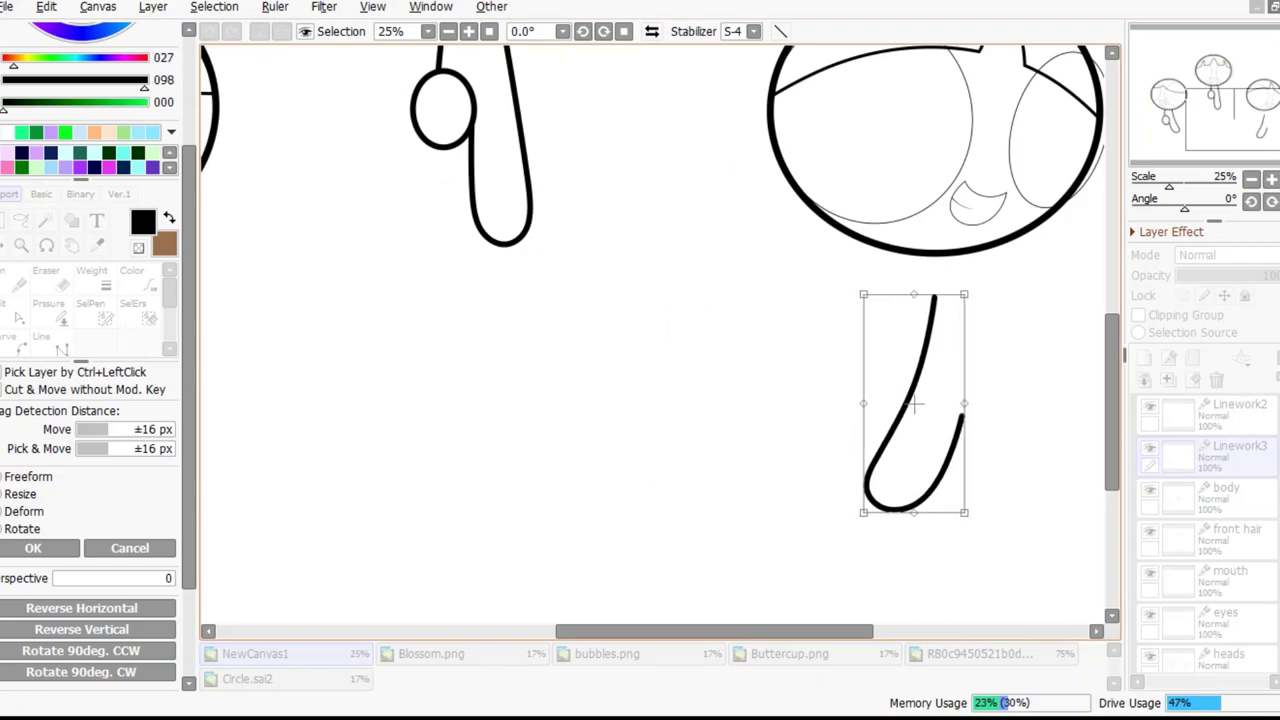
key("Return")
scroll(913, 404, "up", 5)
scroll(660, 335, "down", 3)
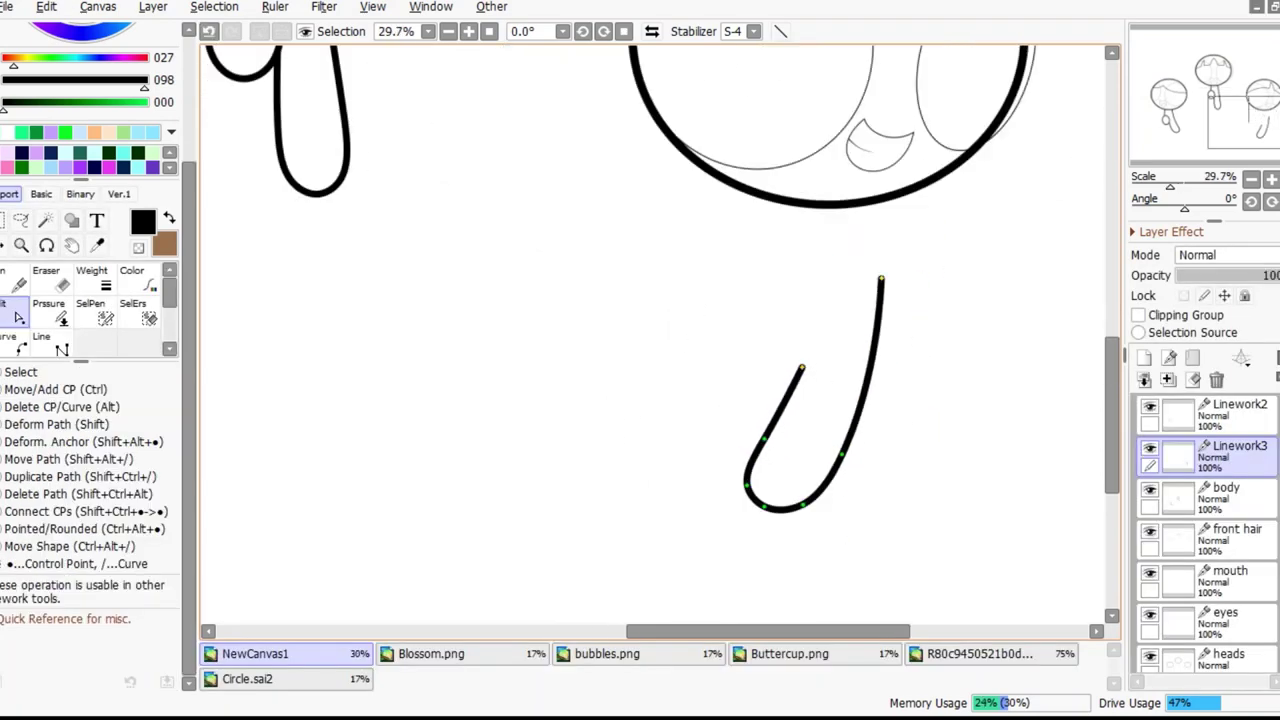
key("ctrl+t")
scroll(660, 335, "up", 1)
scroll(816, 290, "down", 5)
key("Return")
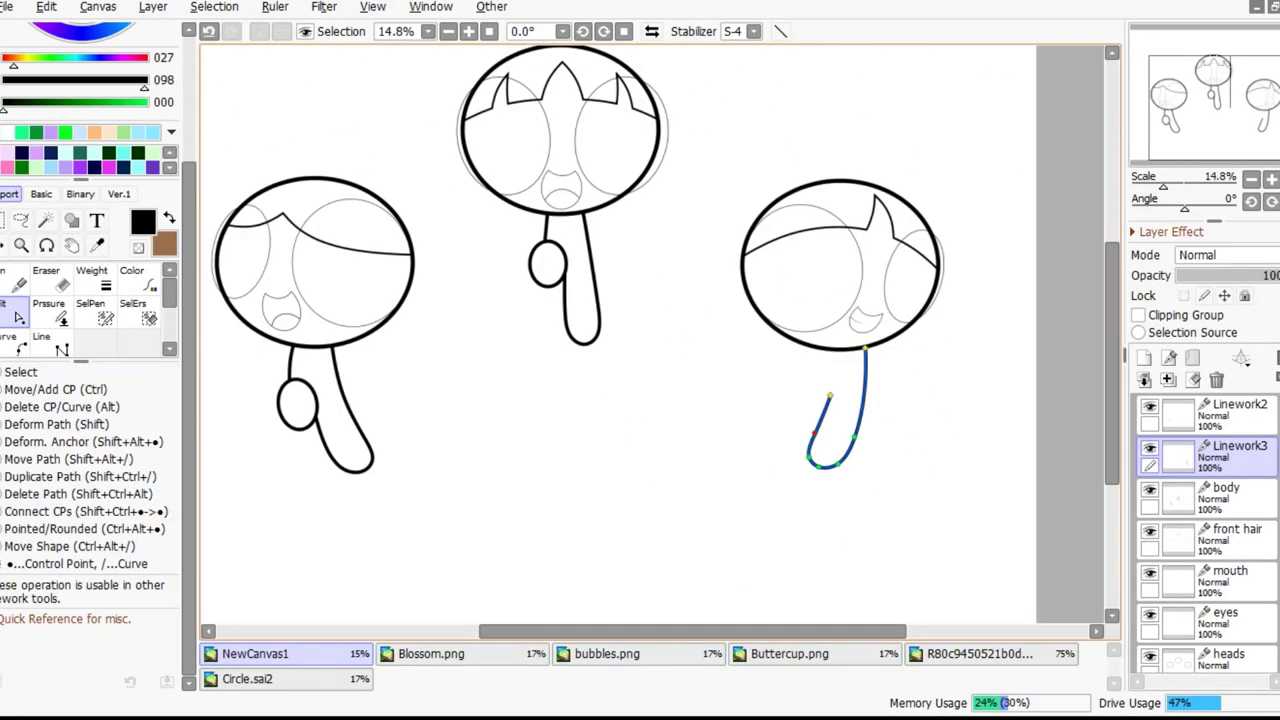
key("ctrl+z")
key("ctrl+y")
Place a mirrored, tilted copy of the left girl's torso and hand under the right head on a separate linework layer
key("ctrl+t")
left_click_drag(326, 409, 806, 434)
scroll(806, 434, "up", 5)
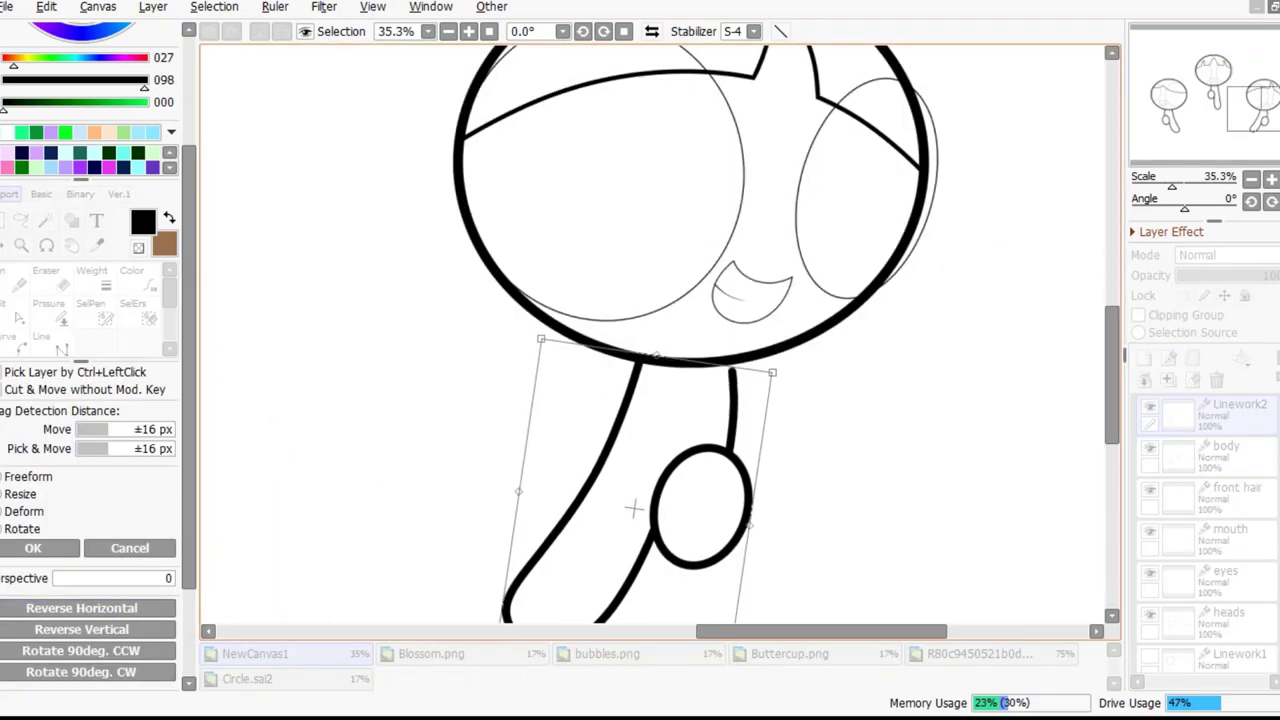
key("Return")
scroll(633, 510, "up", 3)
scroll(633, 510, "down", 2)
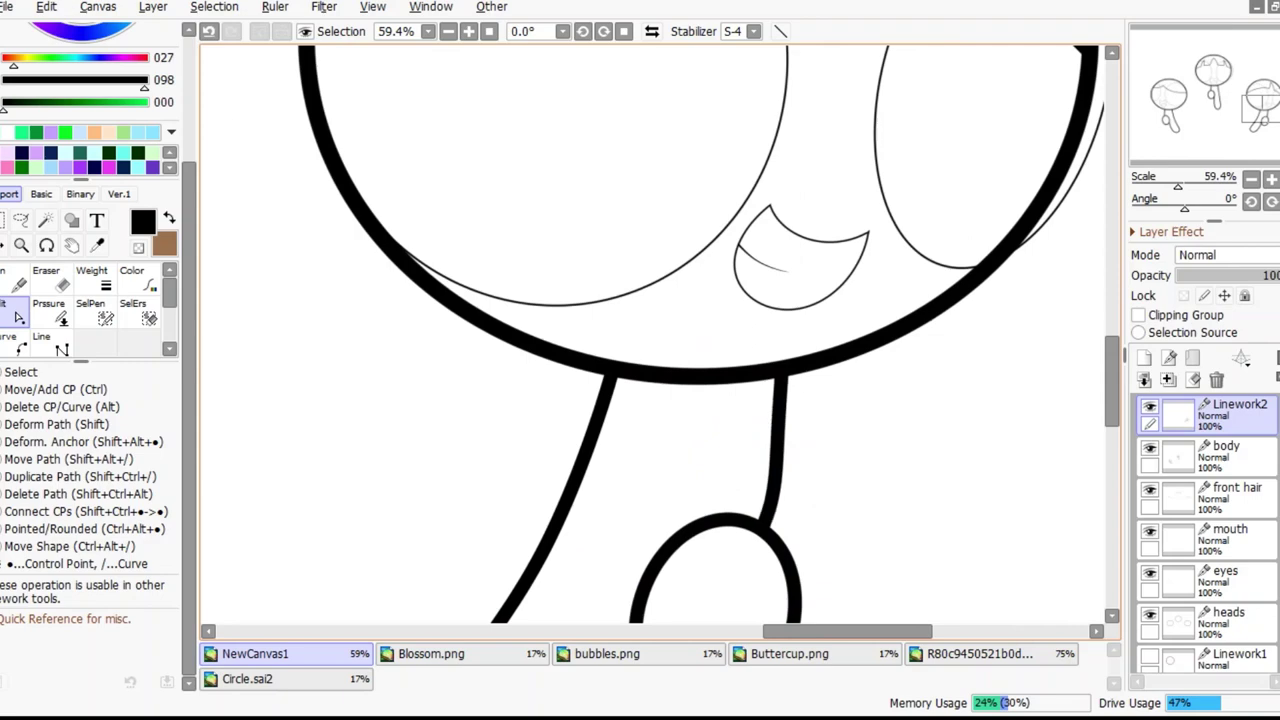
scroll(660, 335, "down", 5)
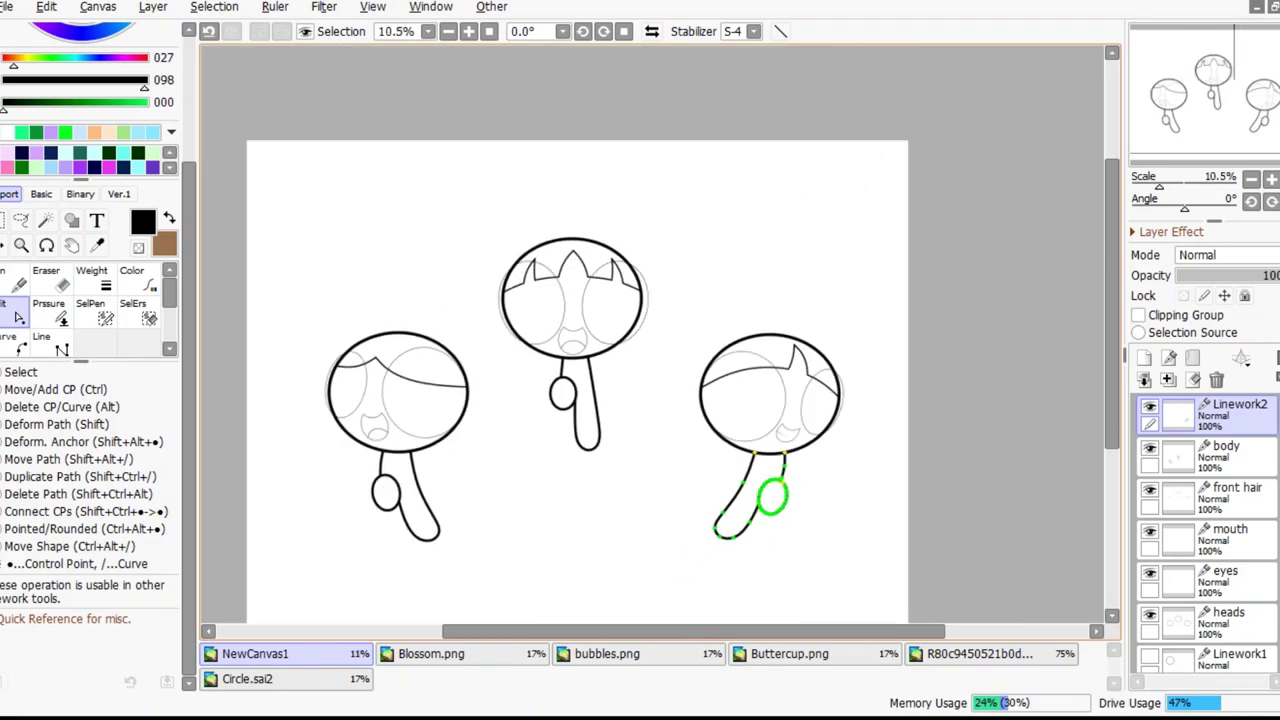
Rotate and reposition the right head's large eye oval on the eyes layer
left_click(1225, 577)
scroll(660, 335, "up", 3)
key("ctrl+t")
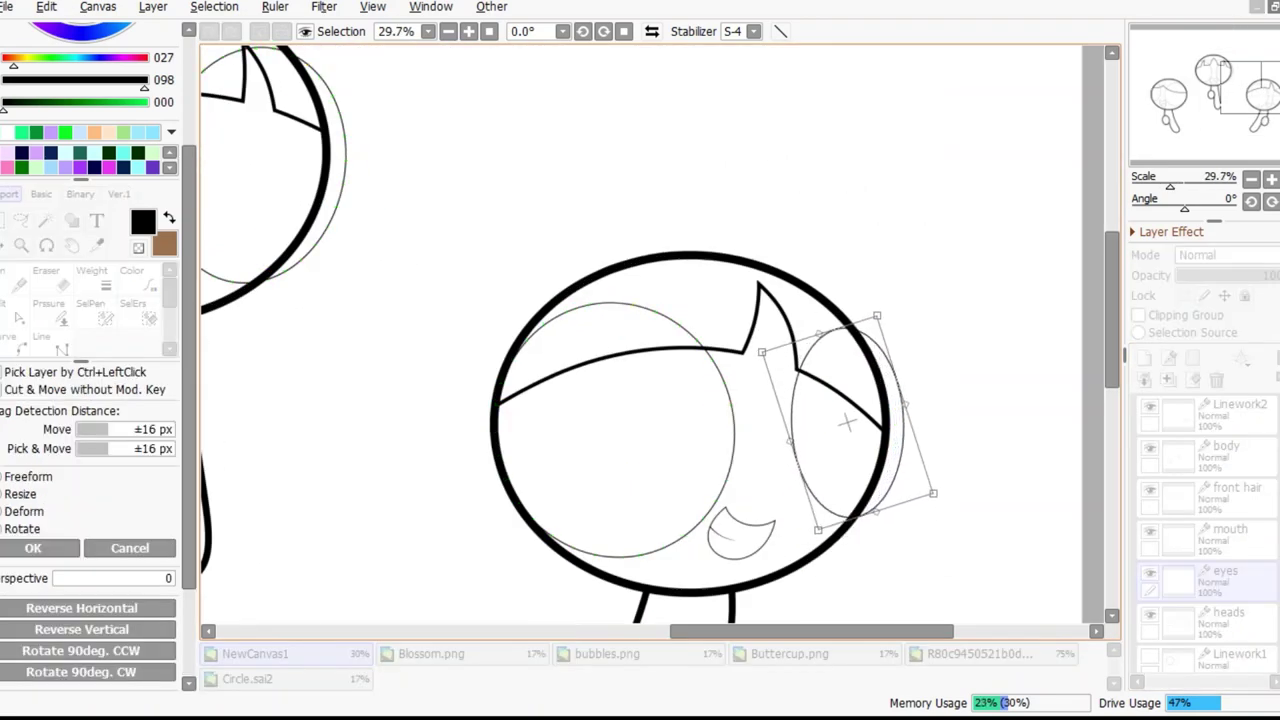
key("Escape")
left_click_drag(768, 222, 418, 598)
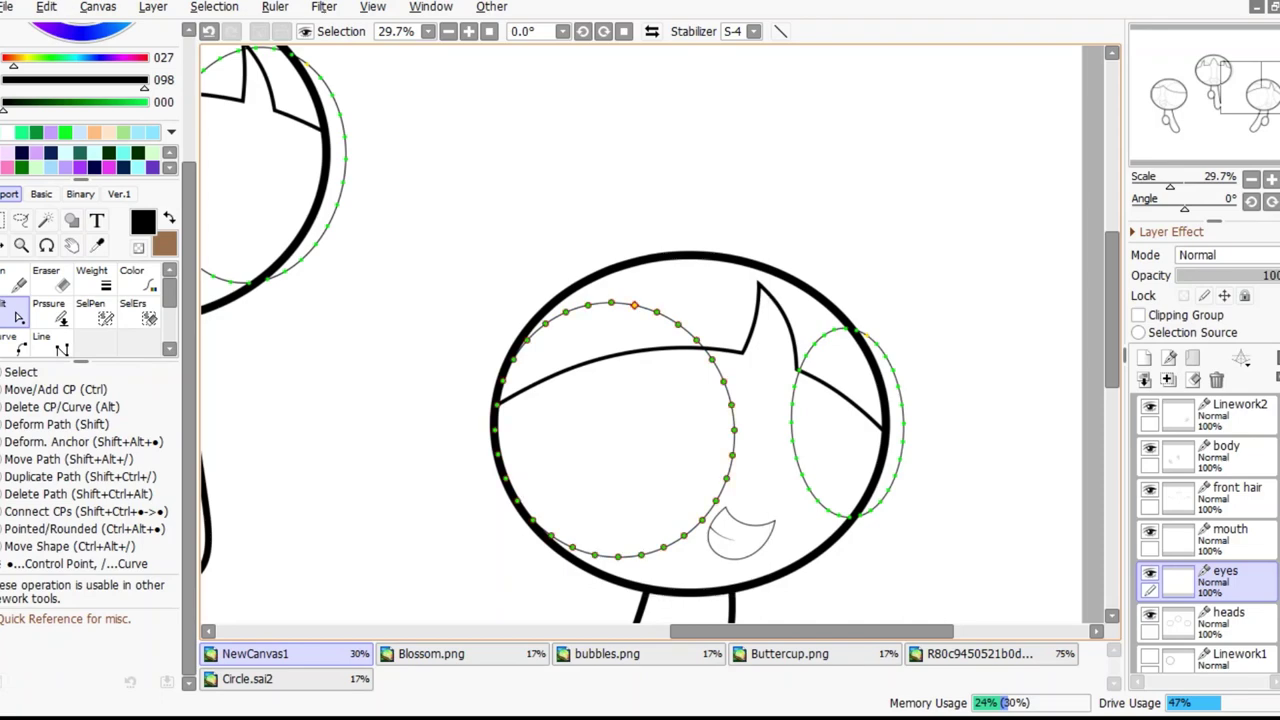
key("ctrl+t")
left_click_drag(788, 374, 795, 371)
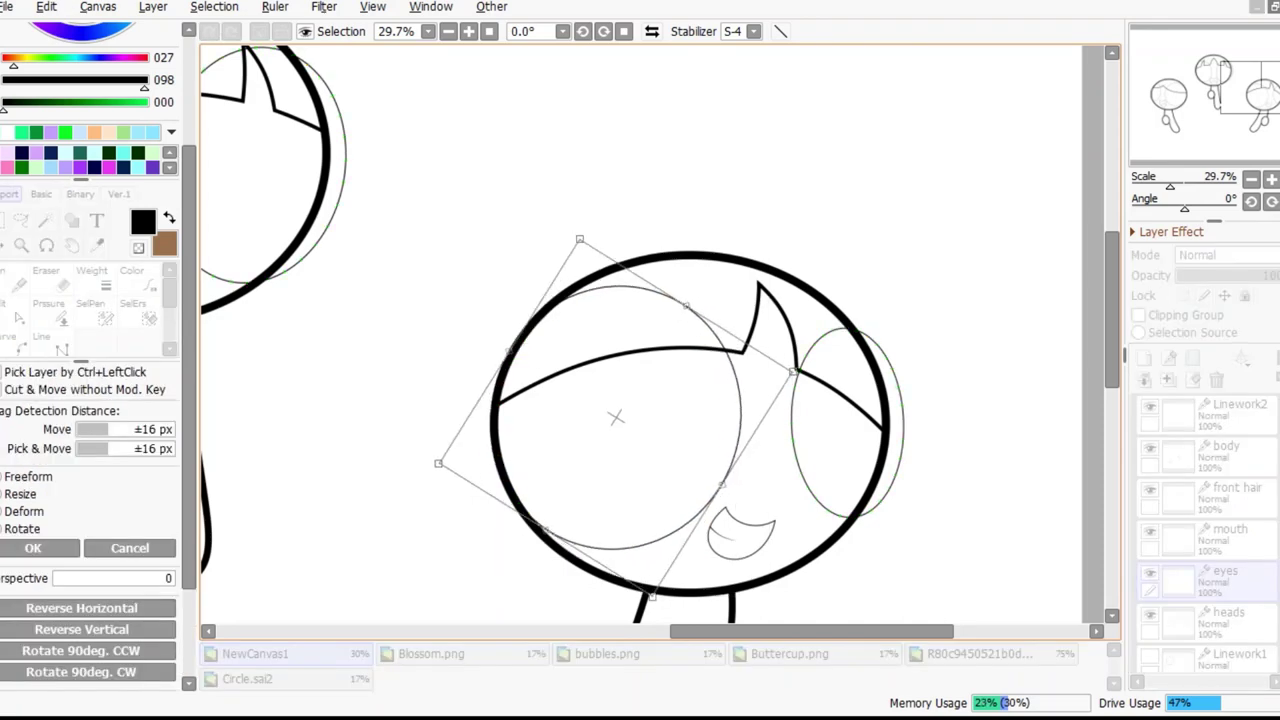
key("Return")
Tilt the right head's narrow eye oval and nudge its large eye sideways
key("ctrl+t")
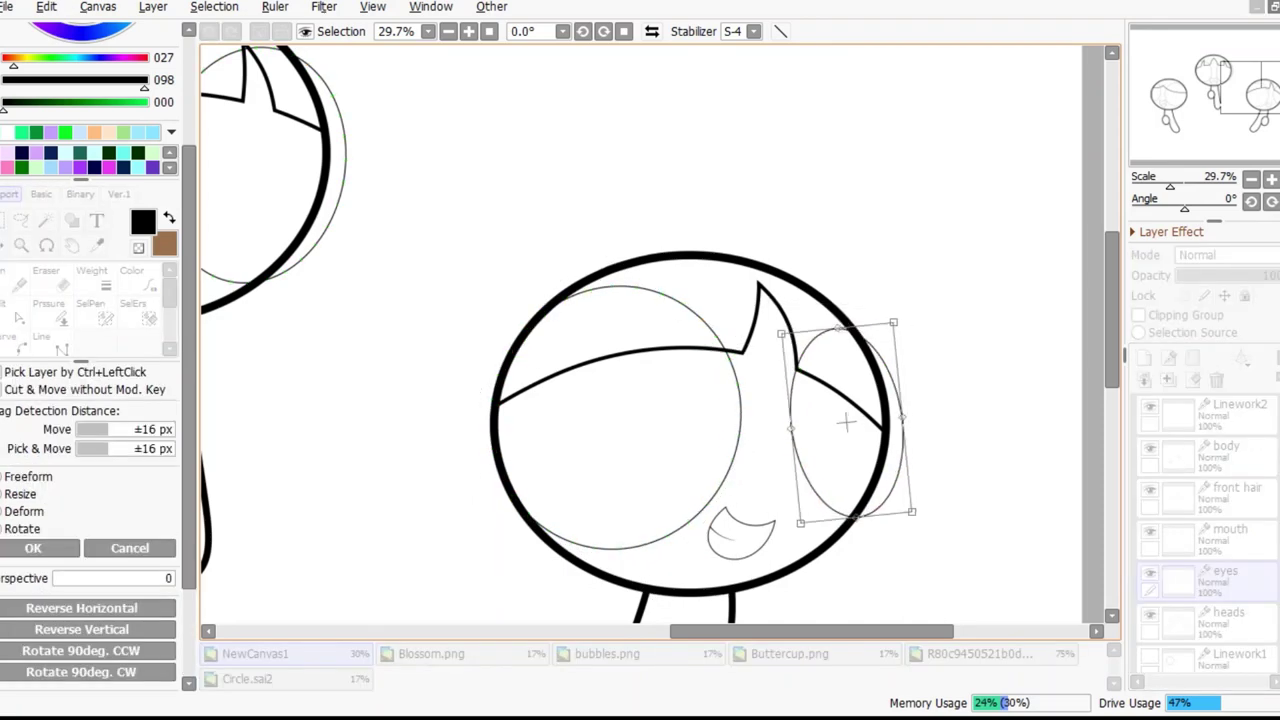
key("Return")
key("ctrl+t")
key("Return")
Enlarge the right head's mouth vertically and tilt it between the eyes on the mouth layer
left_click(740, 530, "ctrl")
key("ctrl+t")
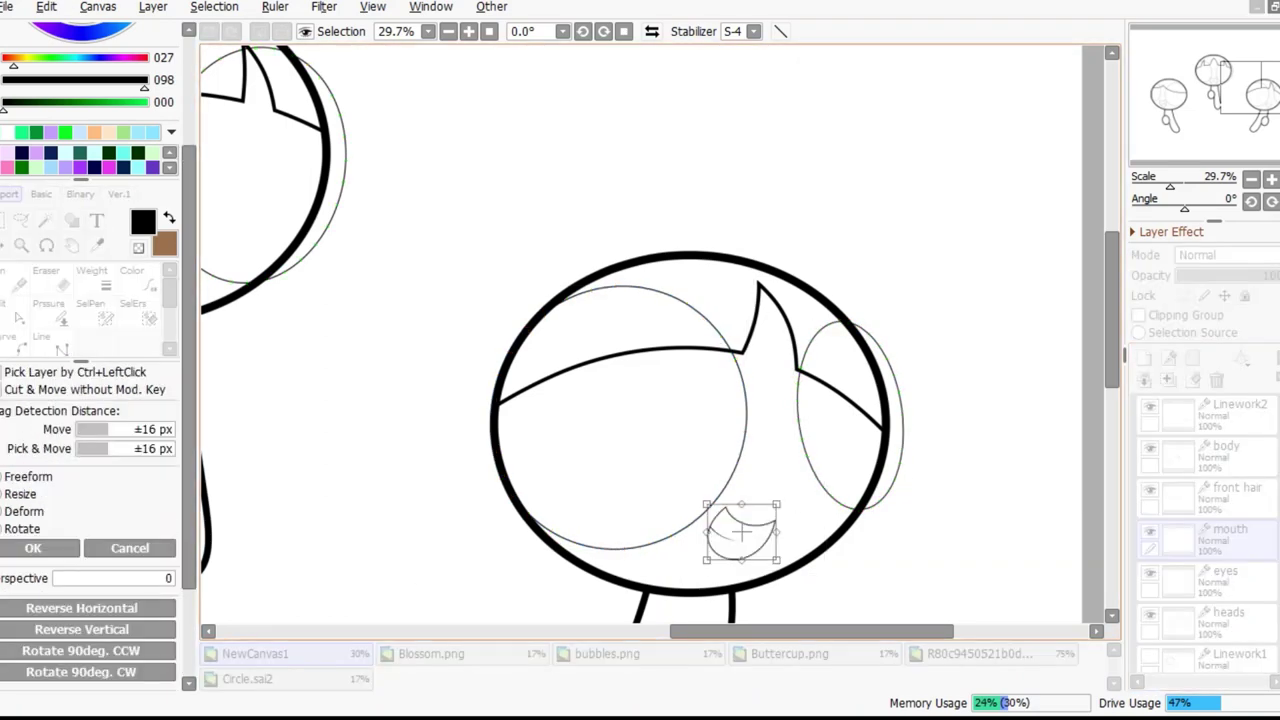
scroll(810, 570, "up", 1)
left_click_drag(665, 500, 723, 456)
left_click_drag(830, 440, 826, 462)
left_click_drag(716, 476, 716, 485)
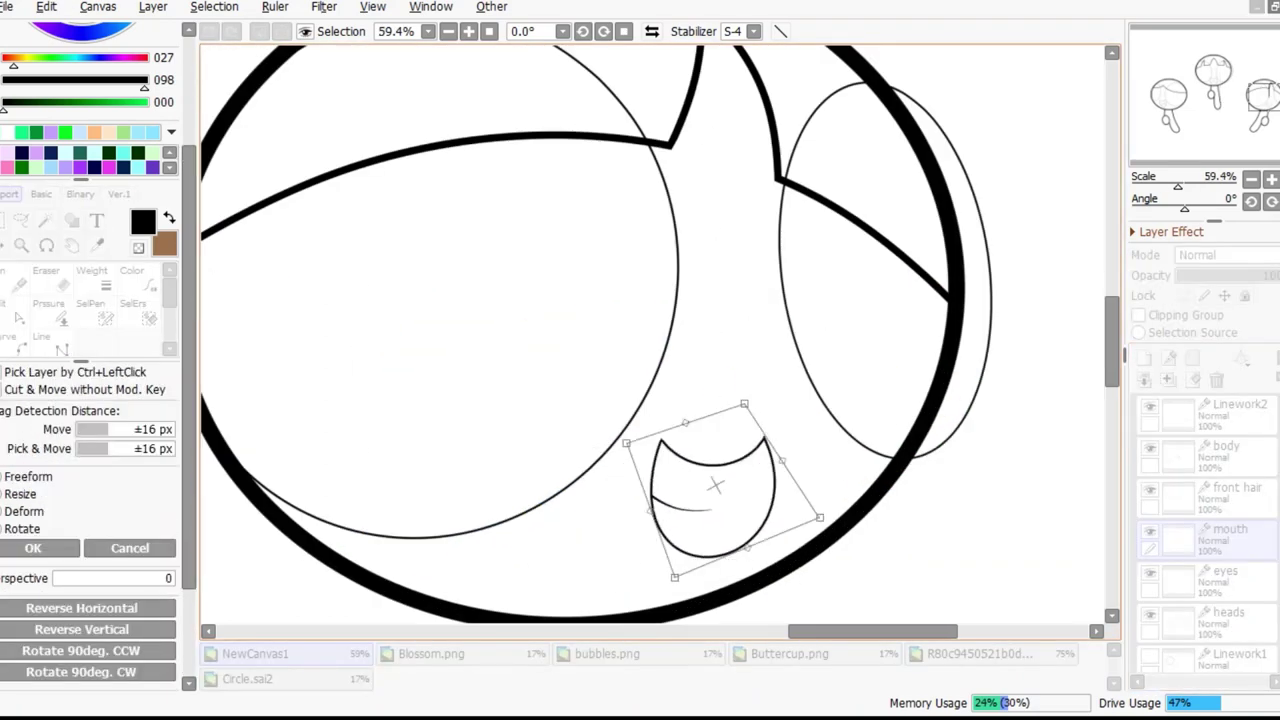
left_click_drag(675, 577, 649, 567)
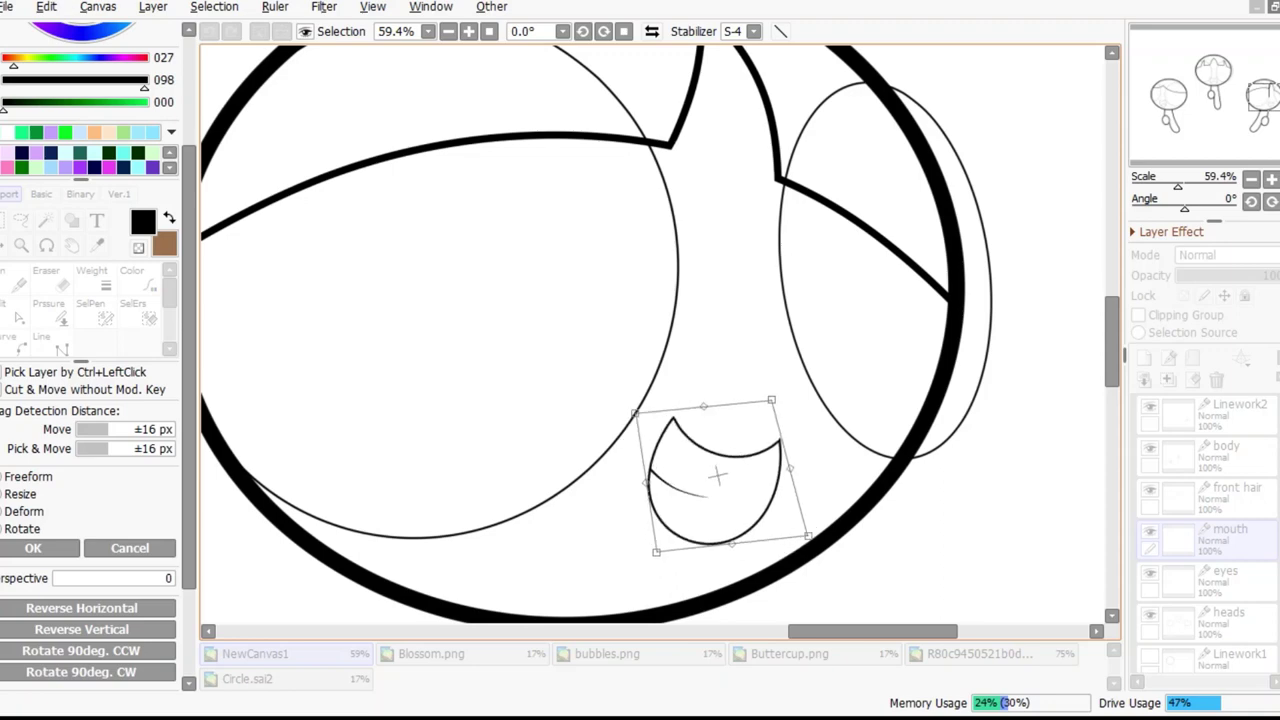
key("Return")
Redraw the tongue line inside the right head's mouth as a size 4 curve
scroll(655, 532, "up", 2)
left_click(623, 363)
left_click(757, 360)
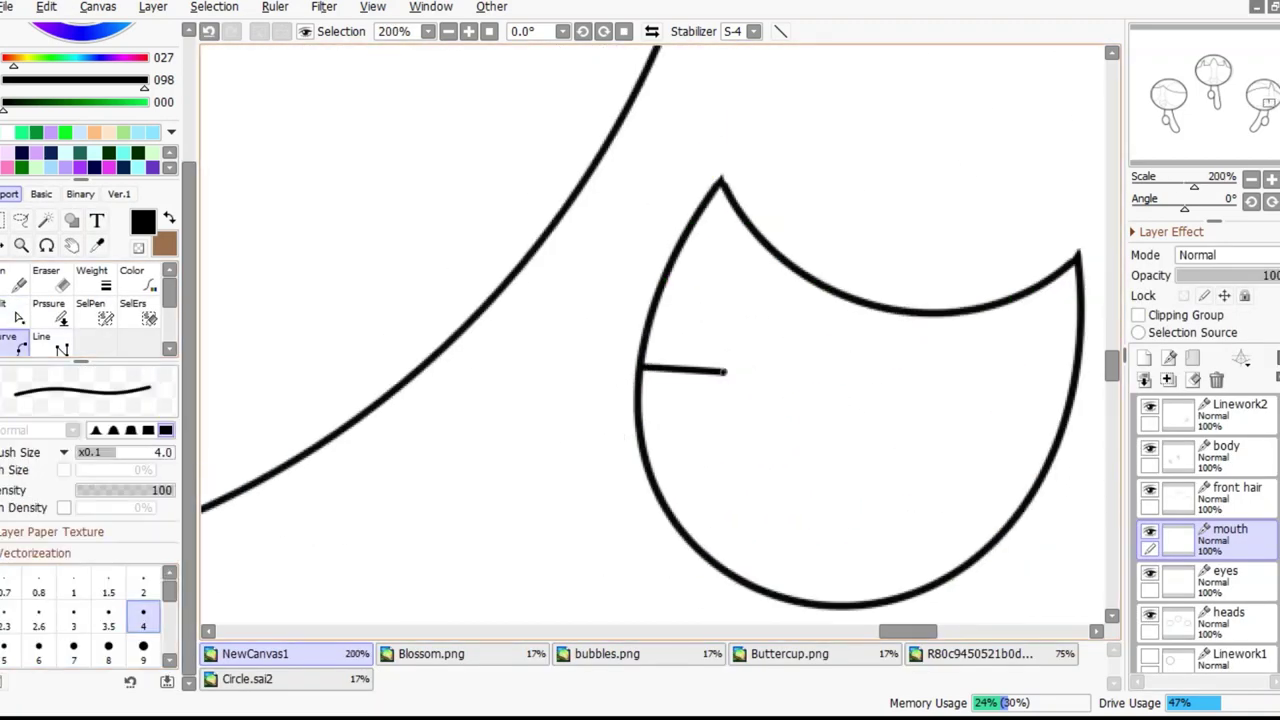
scroll(655, 340, "down", 5)
scroll(655, 340, "up", 3)
Rotate the right head's fringe counterclockwise on the front hair layer
left_click(720, 408, "ctrl")
scroll(720, 408, "up", 1)
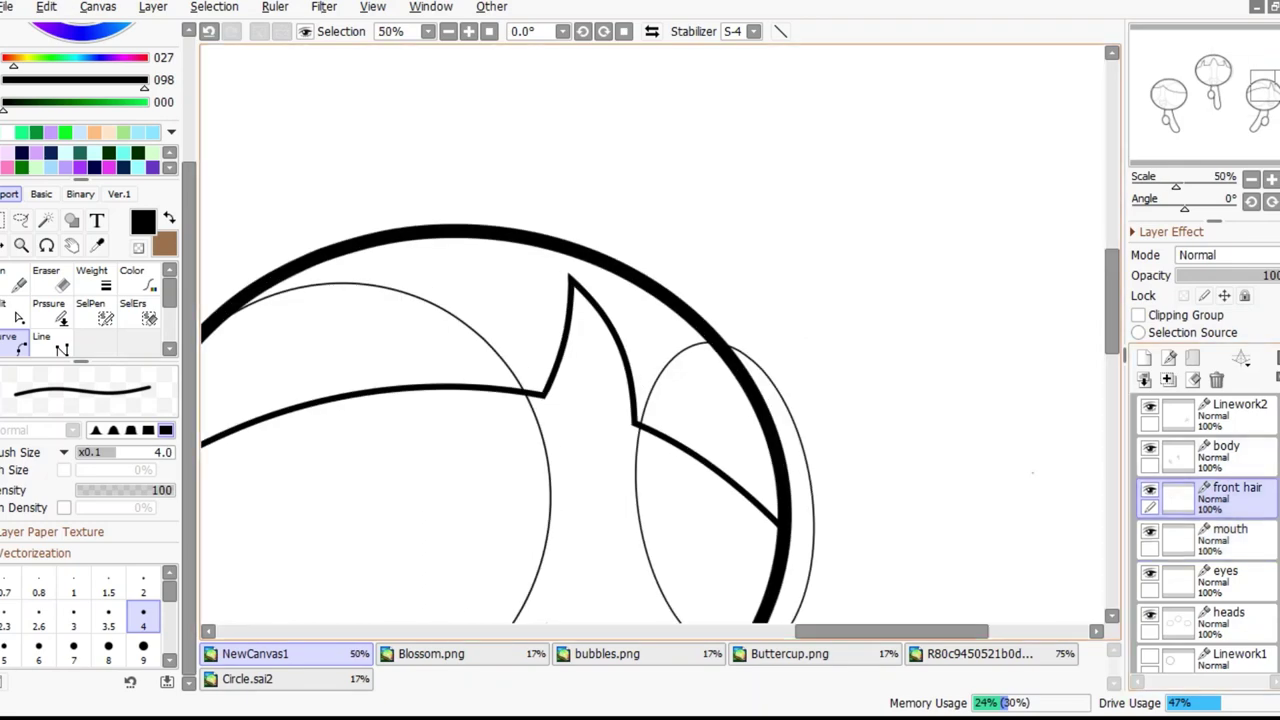
scroll(630, 369, "down", 6)
key("ctrl+t")
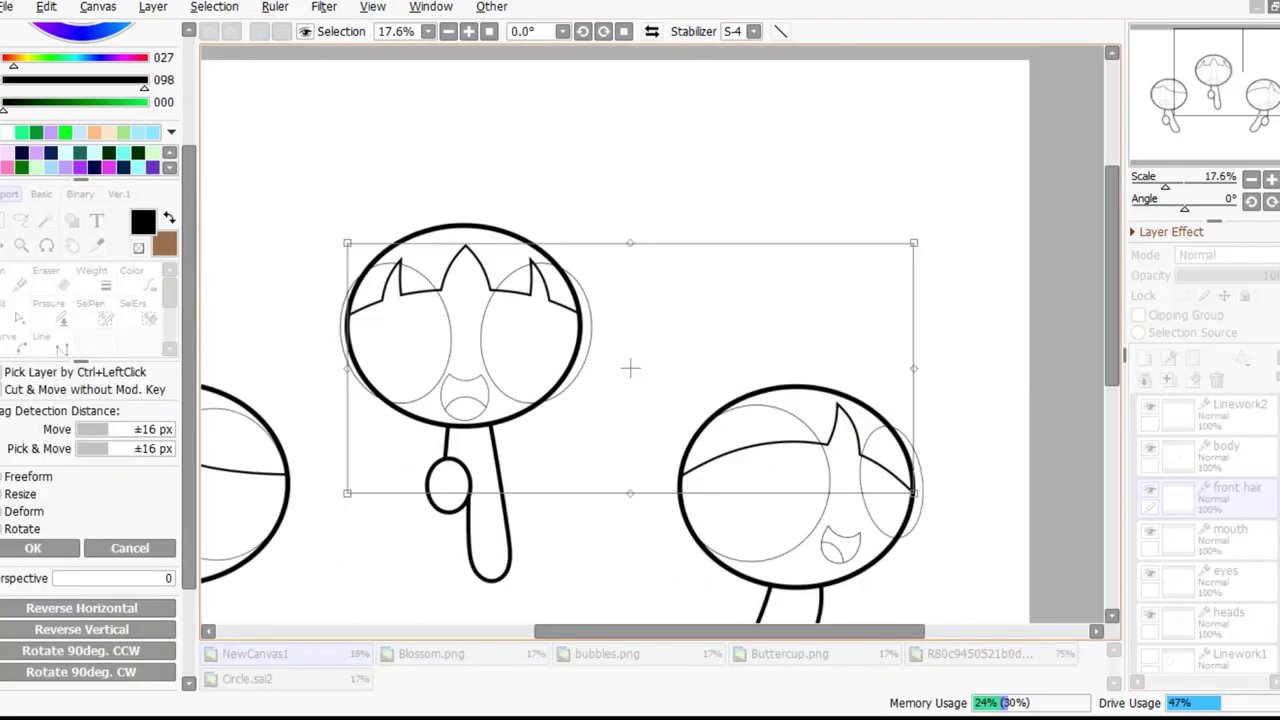
key("Return")
scroll(700, 400, "up", 3)
key("ctrl+t")
left_click_drag(703, 400, 712, 422)
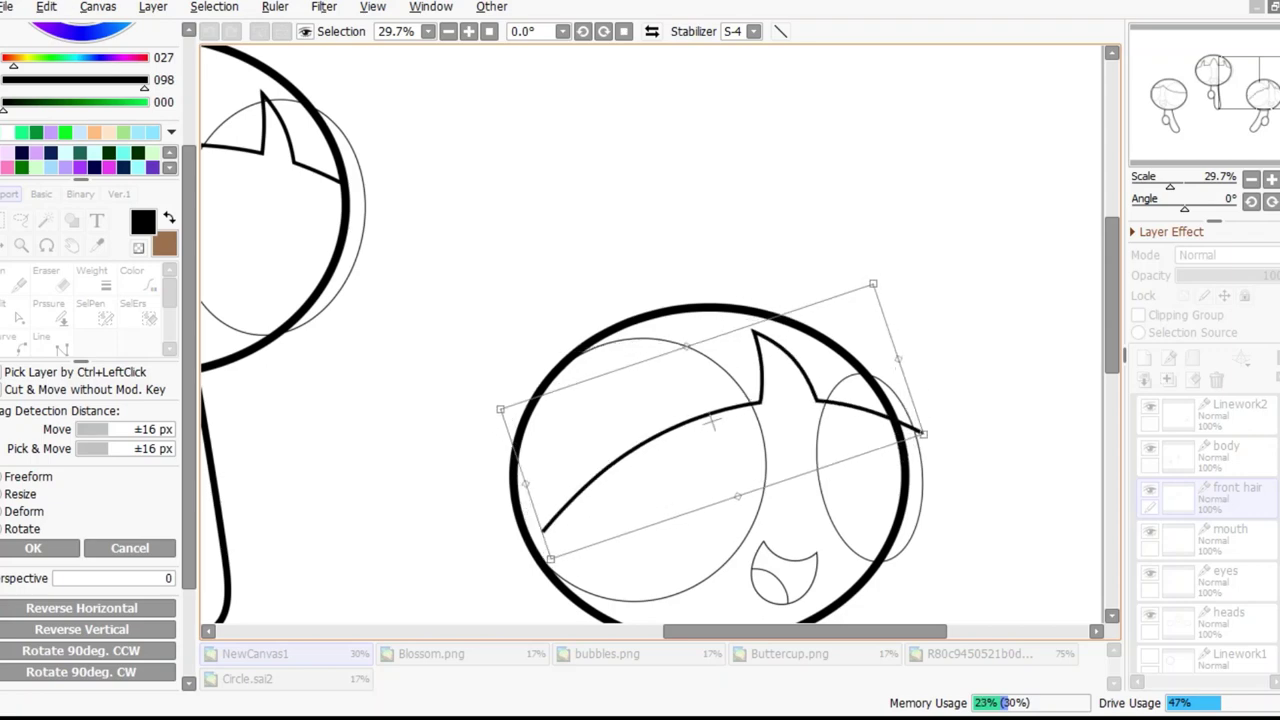
key("Return")
Rework the right head's fringe curves so they join the hair spike and meet the head outline on both sides
scroll(712, 422, "up", 2)
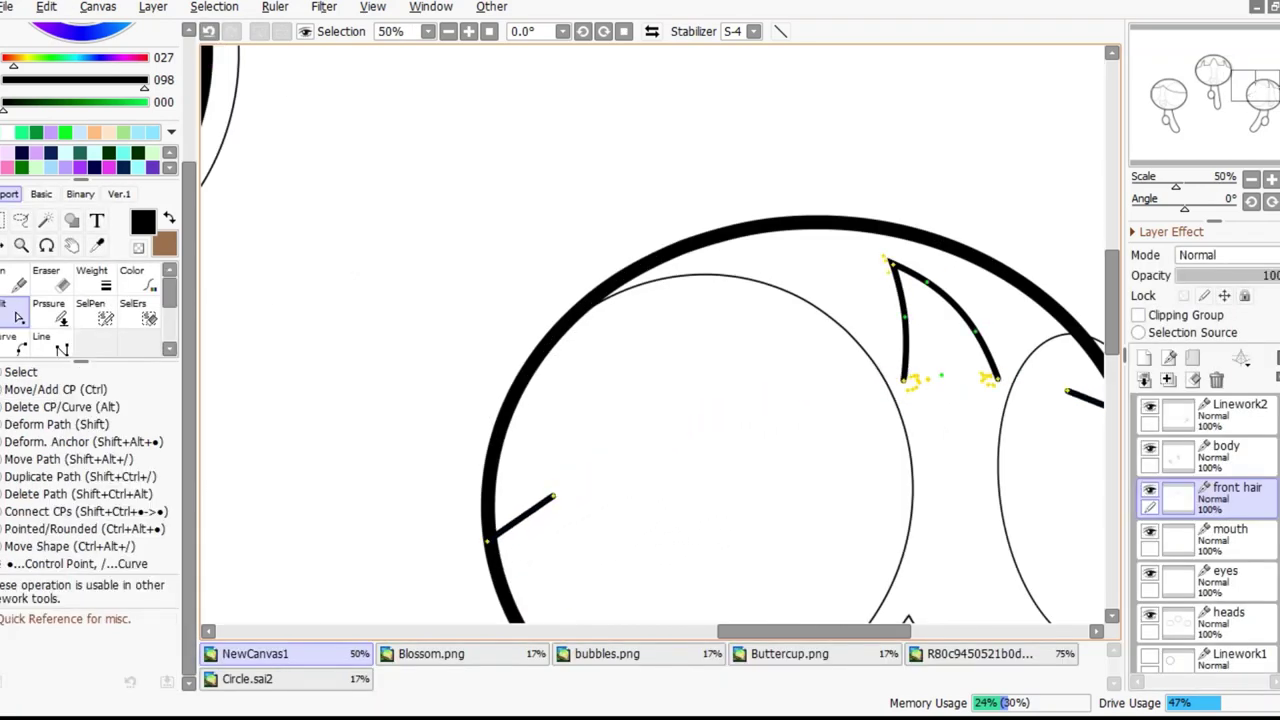
scroll(660, 340, "up", 5)
scroll(660, 340, "down", 6)
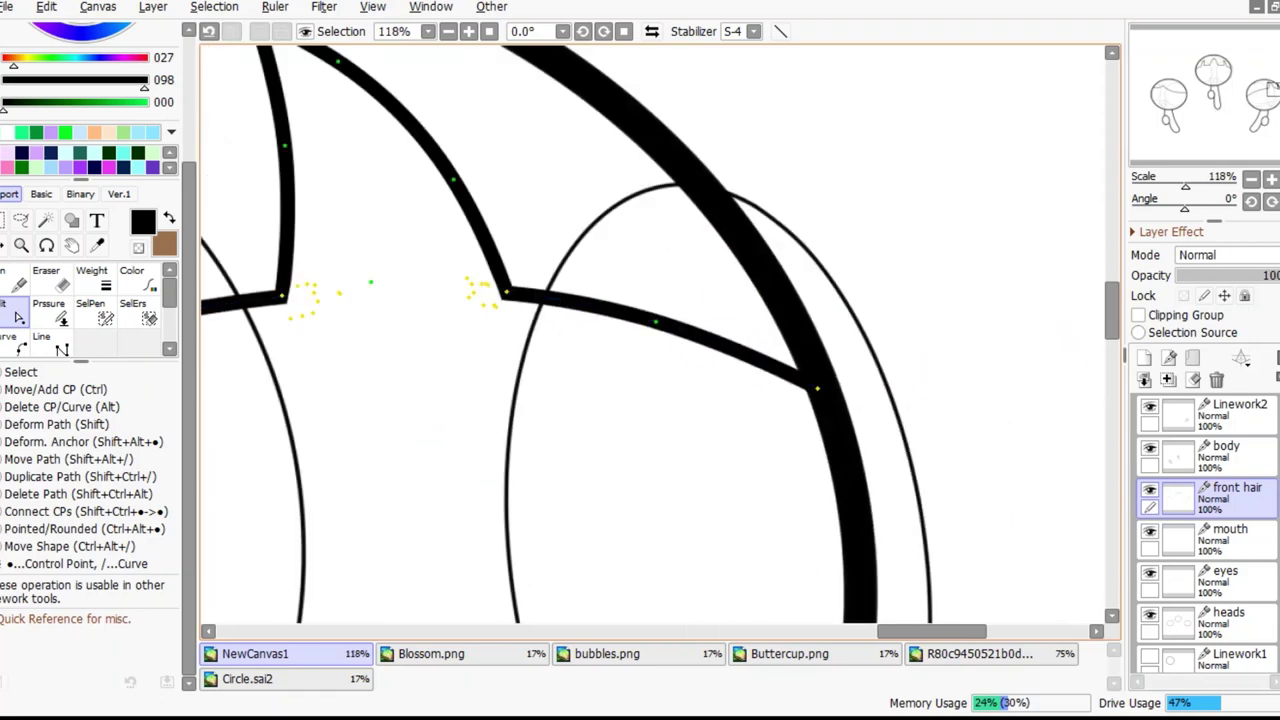
scroll(660, 340, "up", 2)
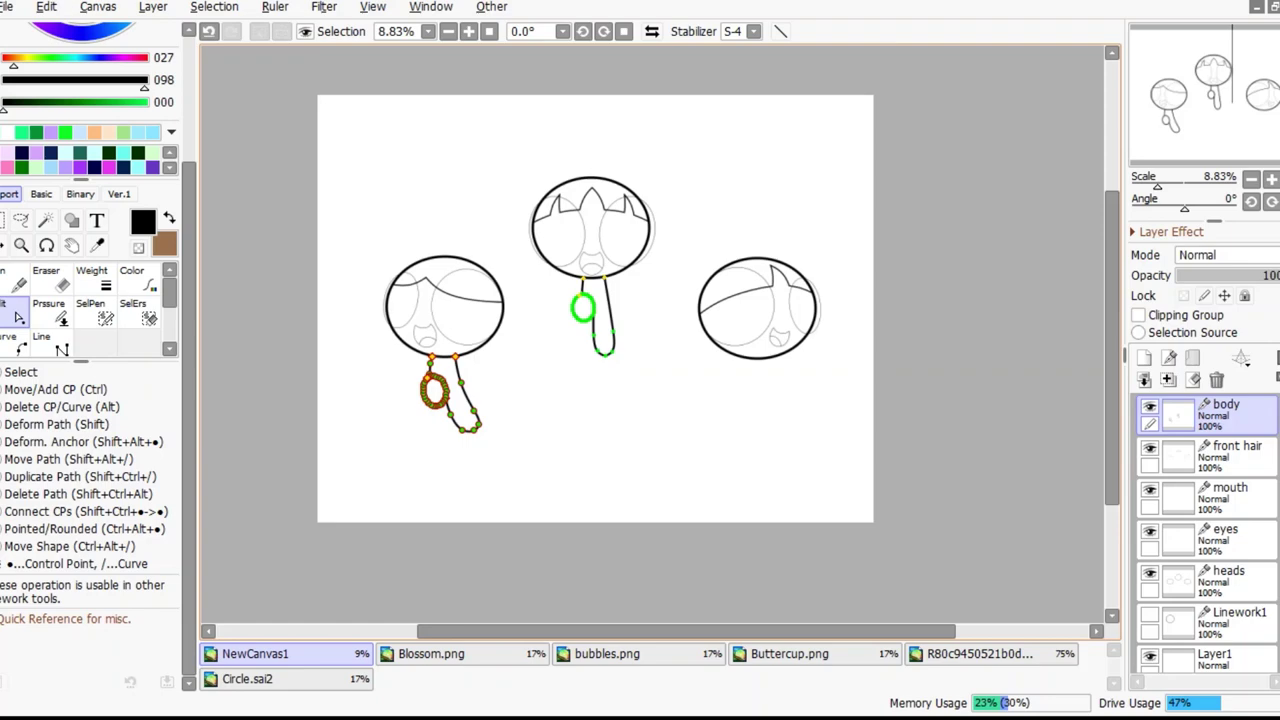
Sketch a green size 20 body and hand guide below the right head on Layer1
scroll(780, 383, "up", 3)
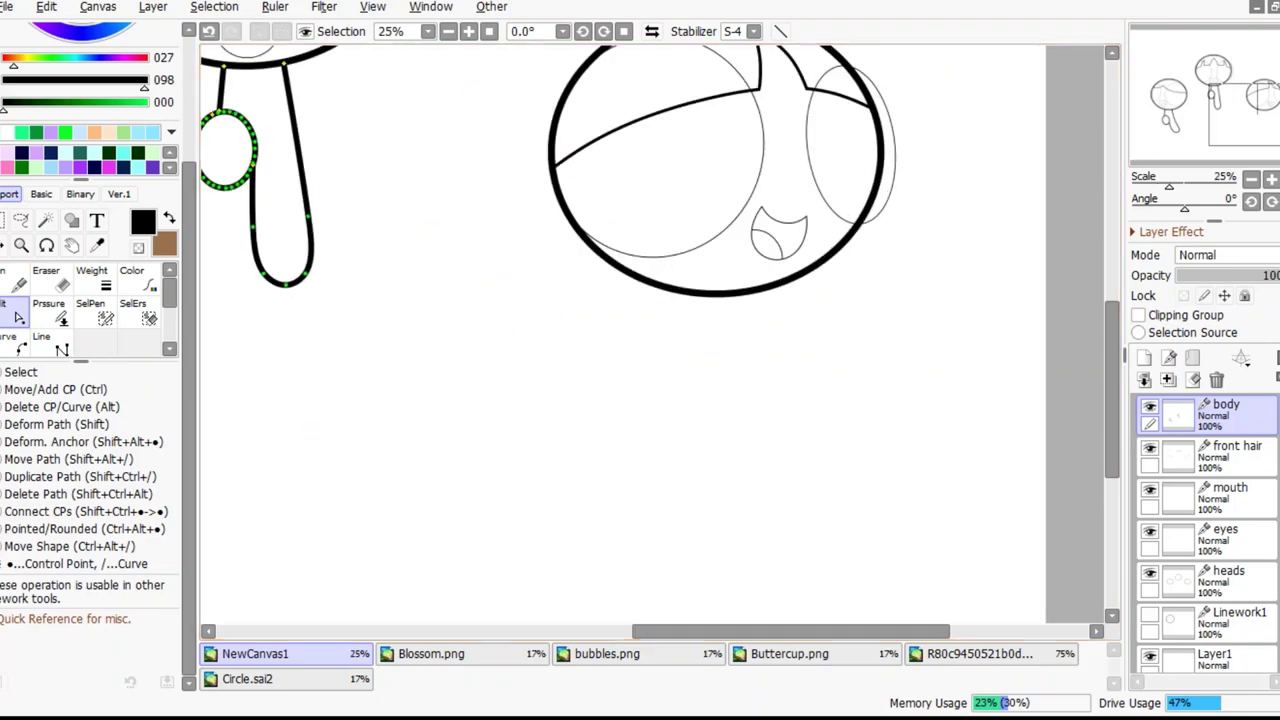
left_click(1212, 650)
key("n")
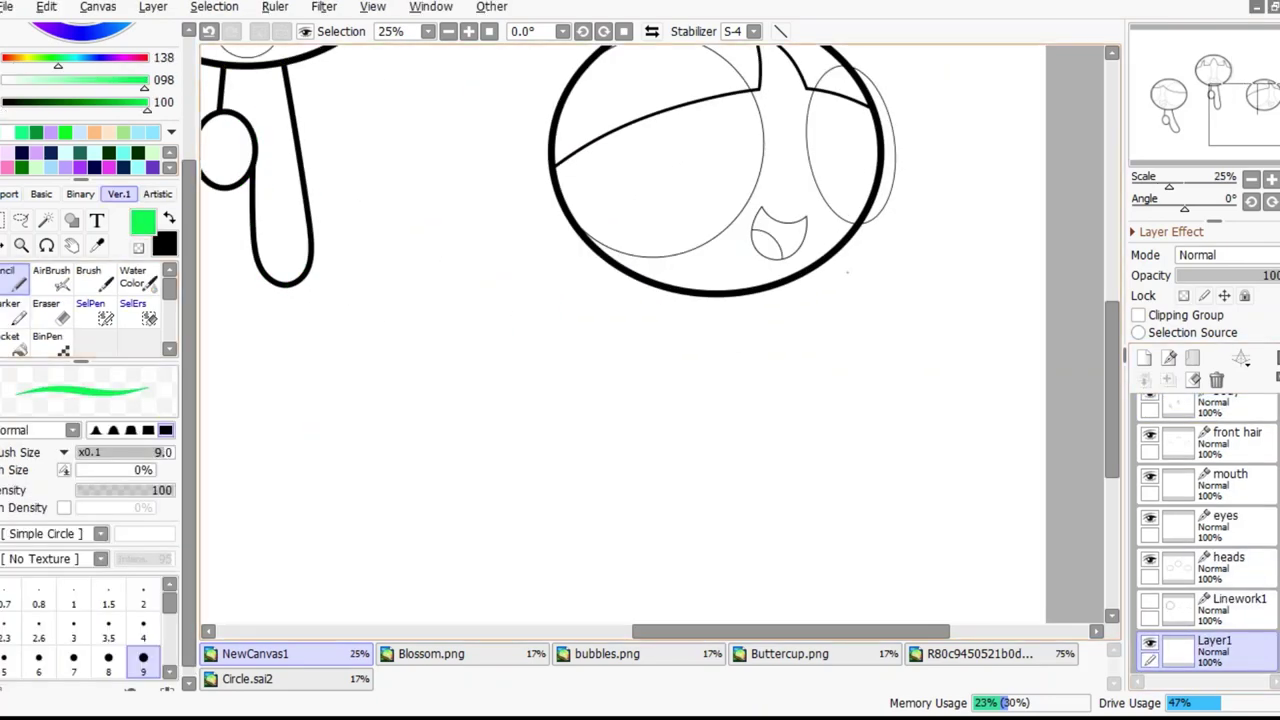
scroll(720, 188, "up", 3)
key("bracketright")
key("bracketright")
key("bracketright")
key("bracketright")
key("bracketright")
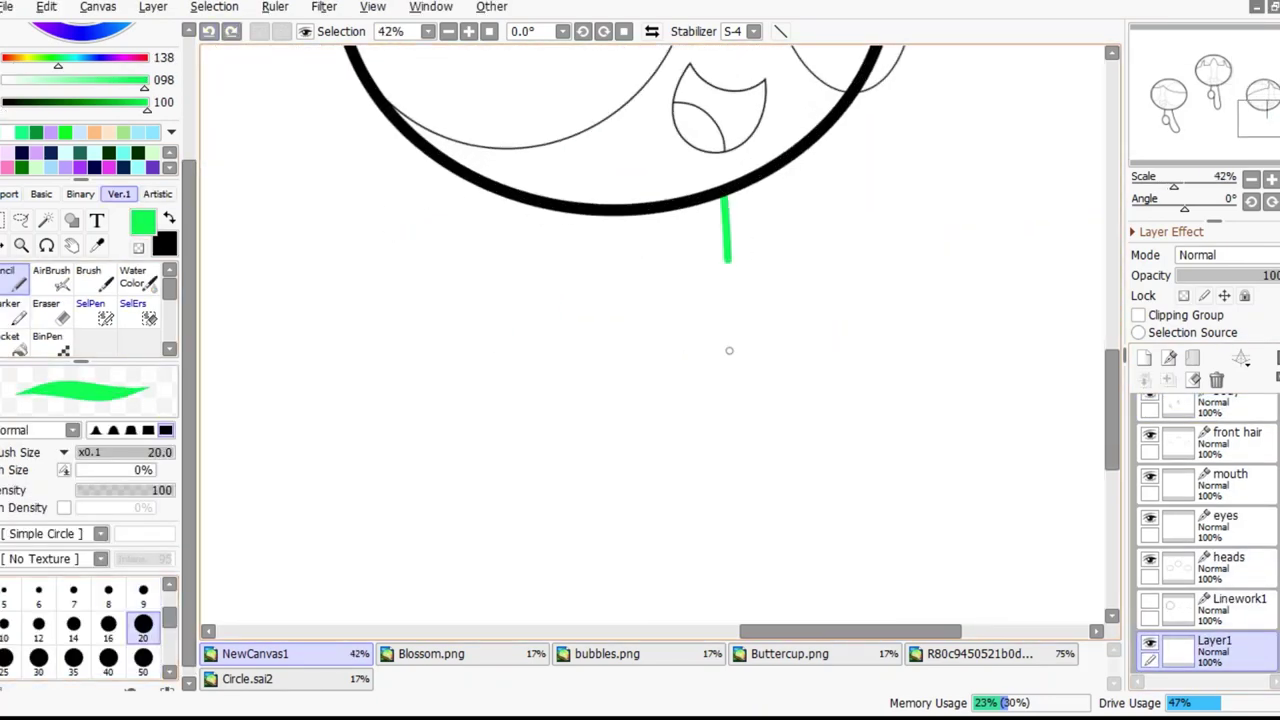
scroll(576, 301, "down", 4)
Tilt the green body sketch and fit it under the right head
key("ctrl+t")
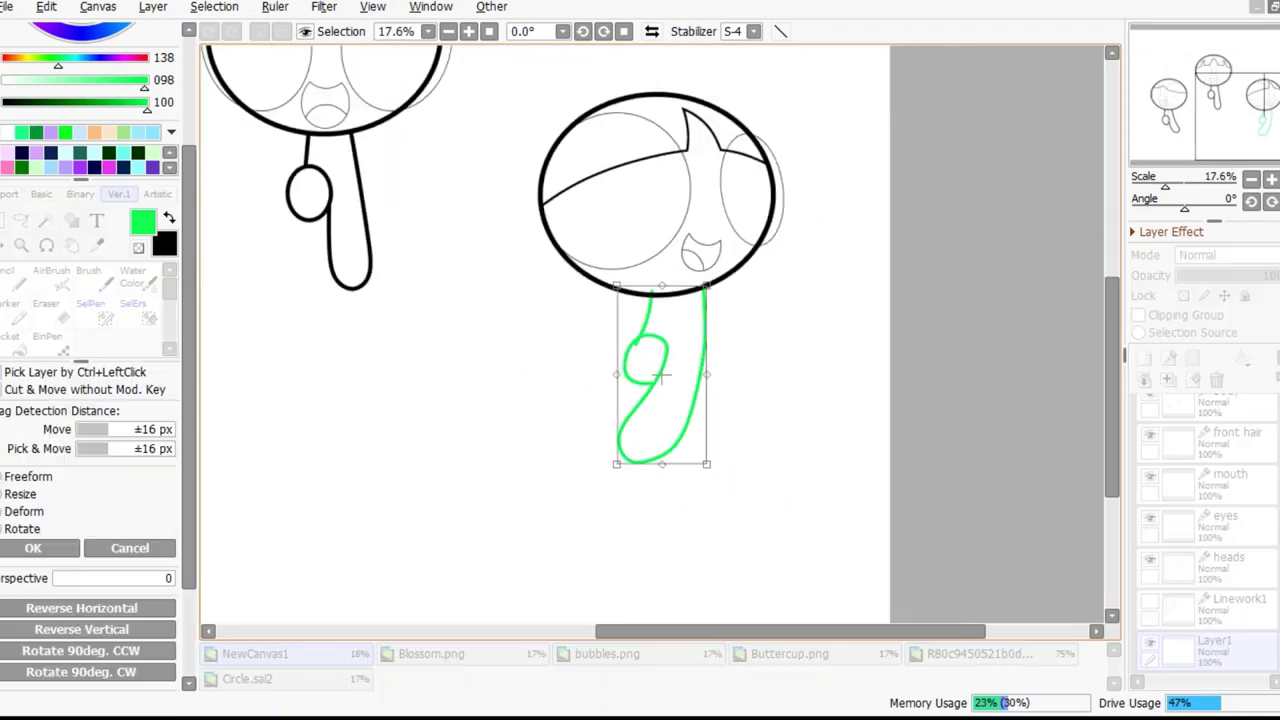
scroll(545, 340, "down", 4)
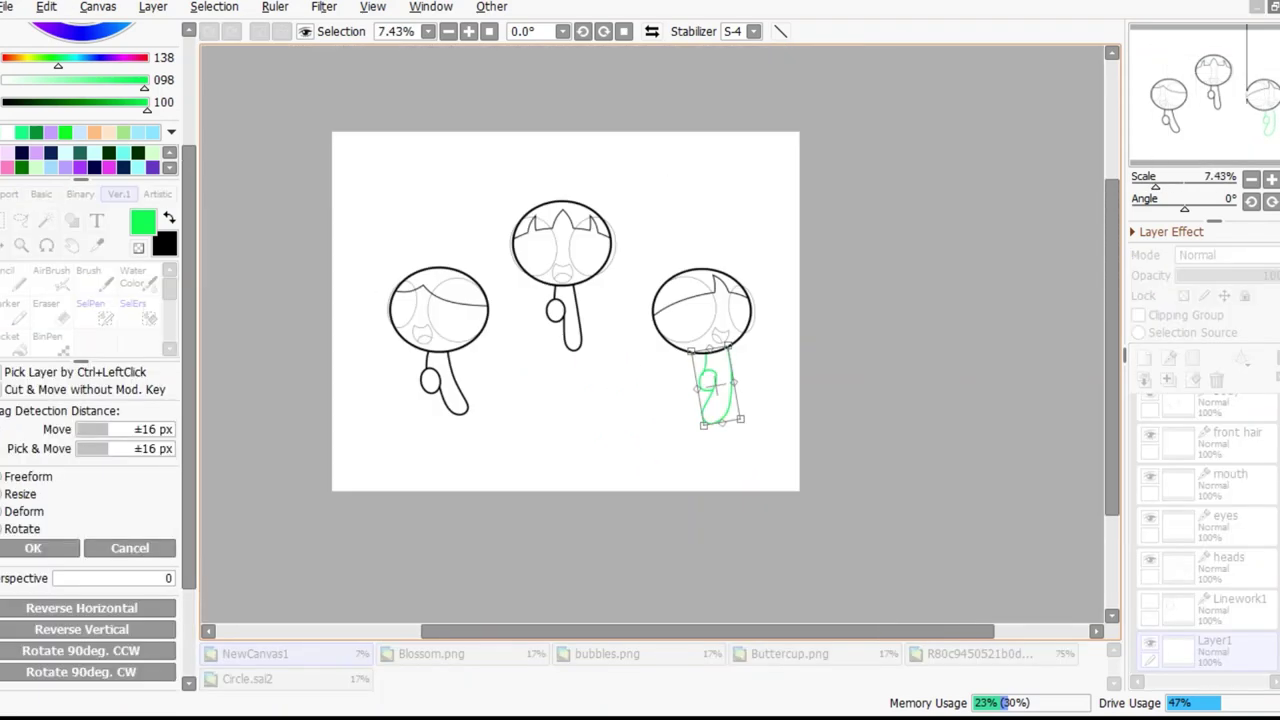
scroll(545, 340, "up", 4)
left_click_drag(701, 433, 693, 440)
key("Return")
Trace the right torso over the green sketch with a black size 25 curve on the body layer
scroll(700, 450, "up", 2)
scroll(700, 450, "down", 2)
scroll(700, 450, "up", 3)
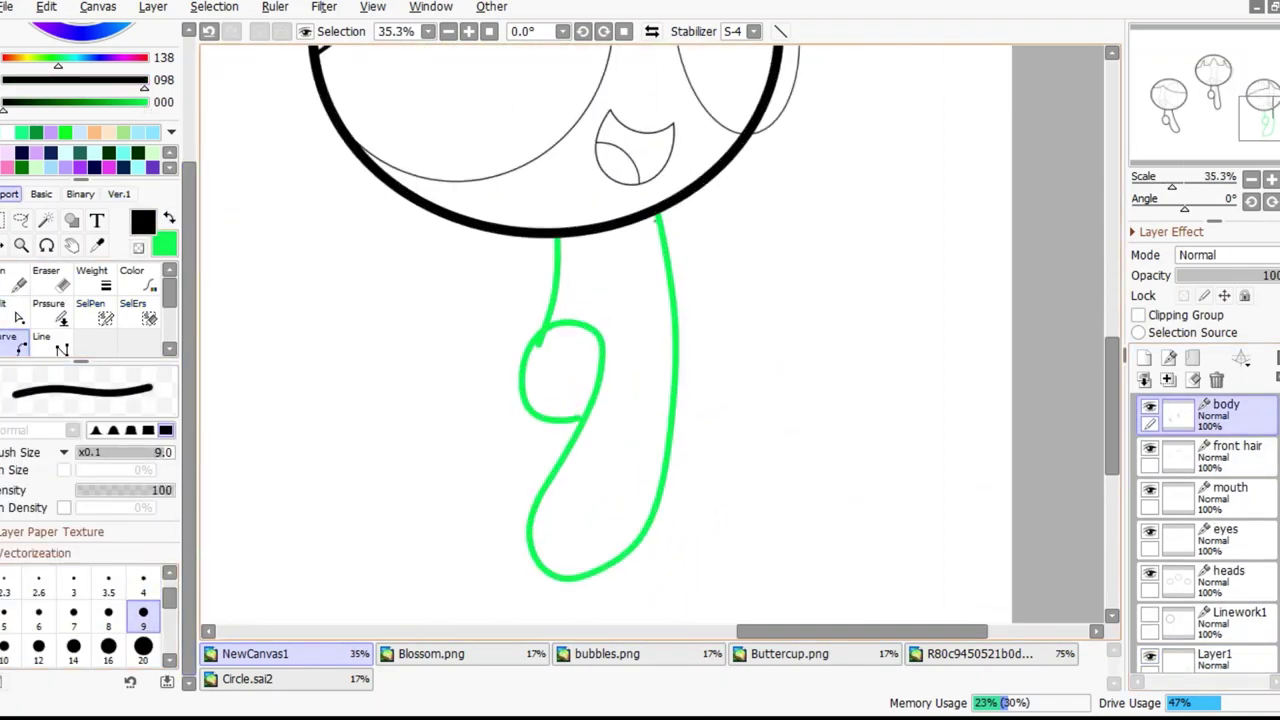
key("bracketright")
key("bracketright")
key("bracketright")
key("bracketright")
key("bracketright")
key("bracketright")
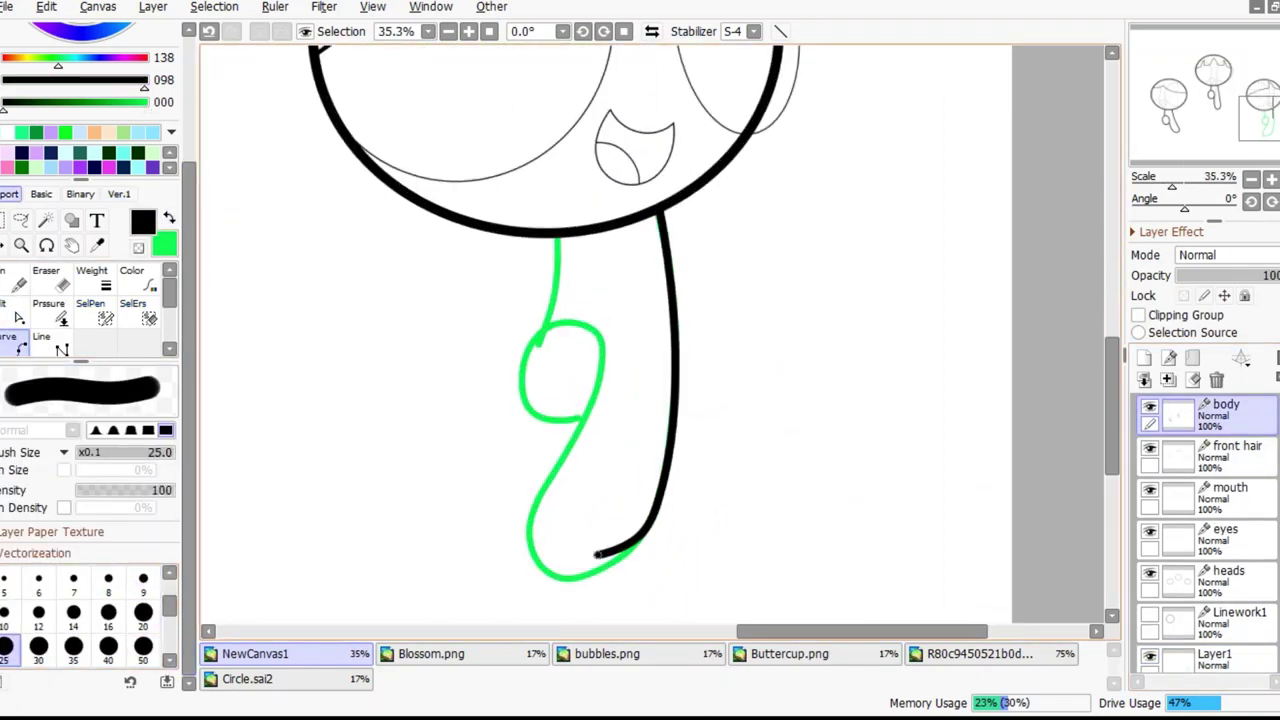
scroll(663, 523, "up", 3)
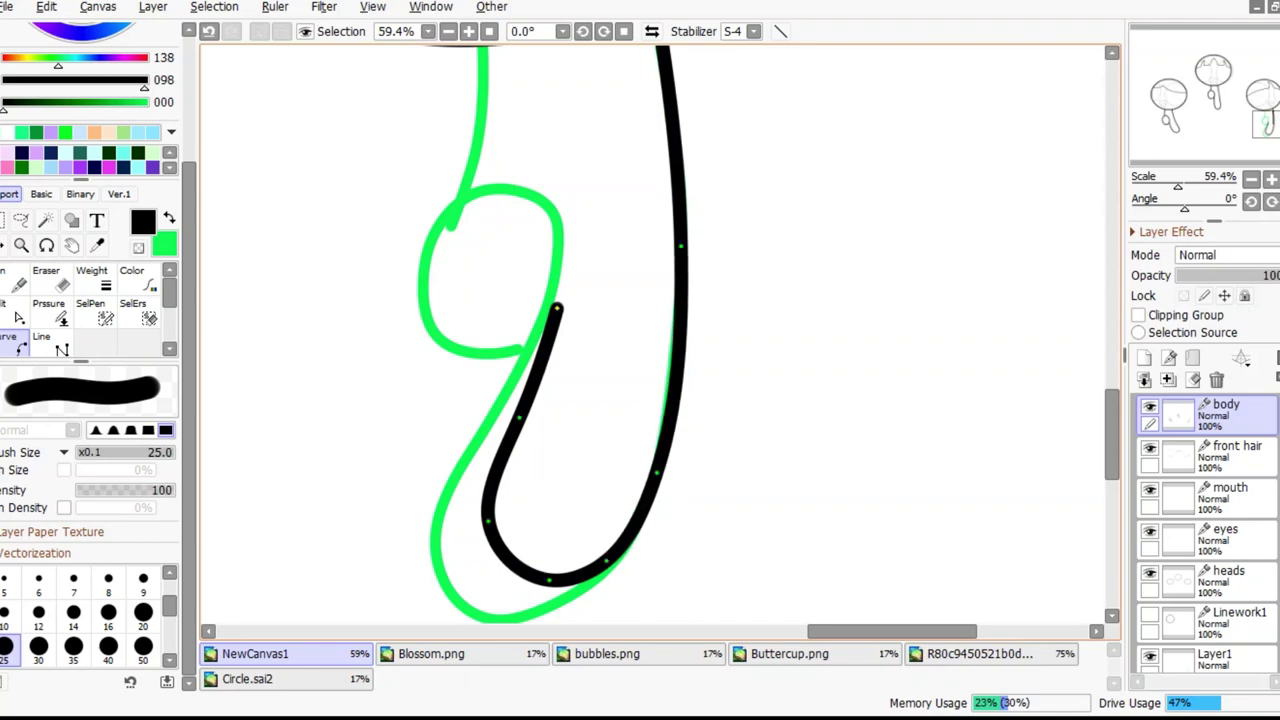
Copy the circle from Circle.sai2 into NewCanvas1 and resize it to fit the right girl's hand guide
key("ctrl+Tab")
key("ctrl+c")
key("ctrl+Tab")
key("ctrl+v")
key("ctrl+t")
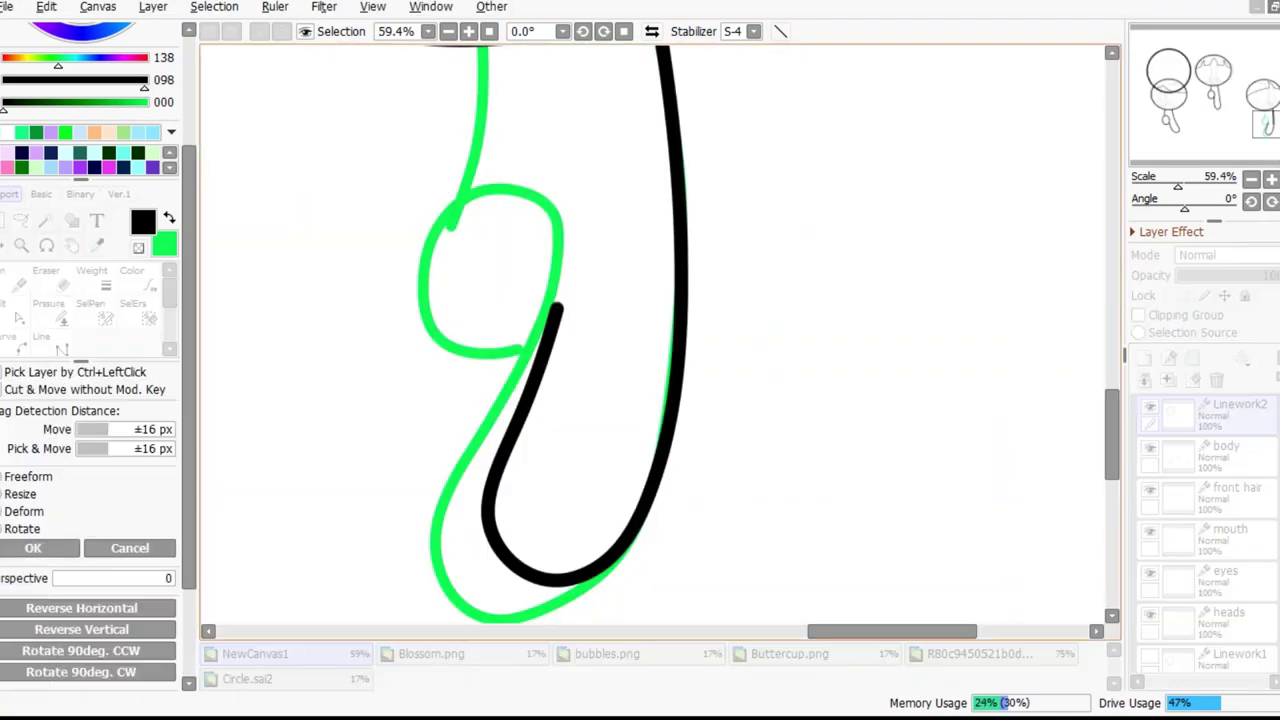
scroll(650, 330, "down", 3)
scroll(650, 330, "up", 1)
left_click_drag(367, 443, 534, 420)
scroll(534, 420, "up", 4)
left_click_drag(400, 300, 443, 366)
left_click_drag(640, 350, 660, 372)
key("Return")
Join the right torso and upper body line to the hand circle, and clear the green sketch from Layer1
scroll(520, 470, "up", 2)
scroll(594, 458, "up", 1)
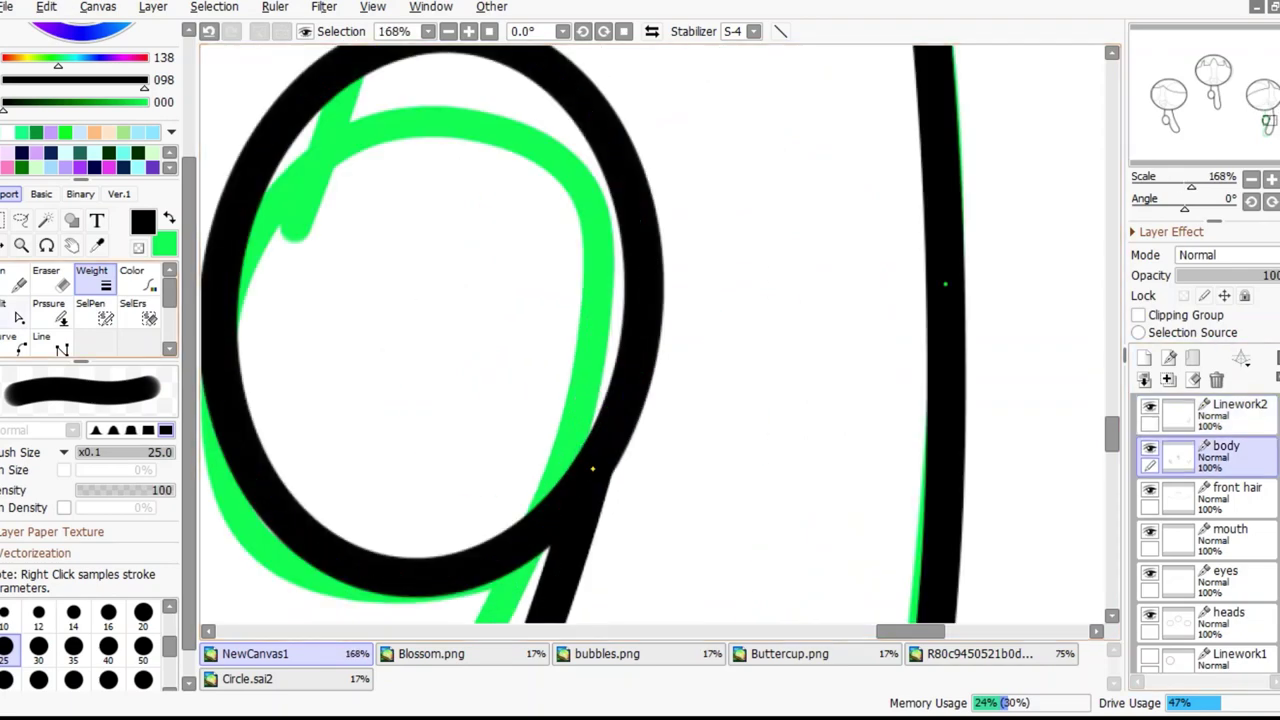
scroll(592, 467, "down", 1)
left_click_drag(588, 112, 580, 371)
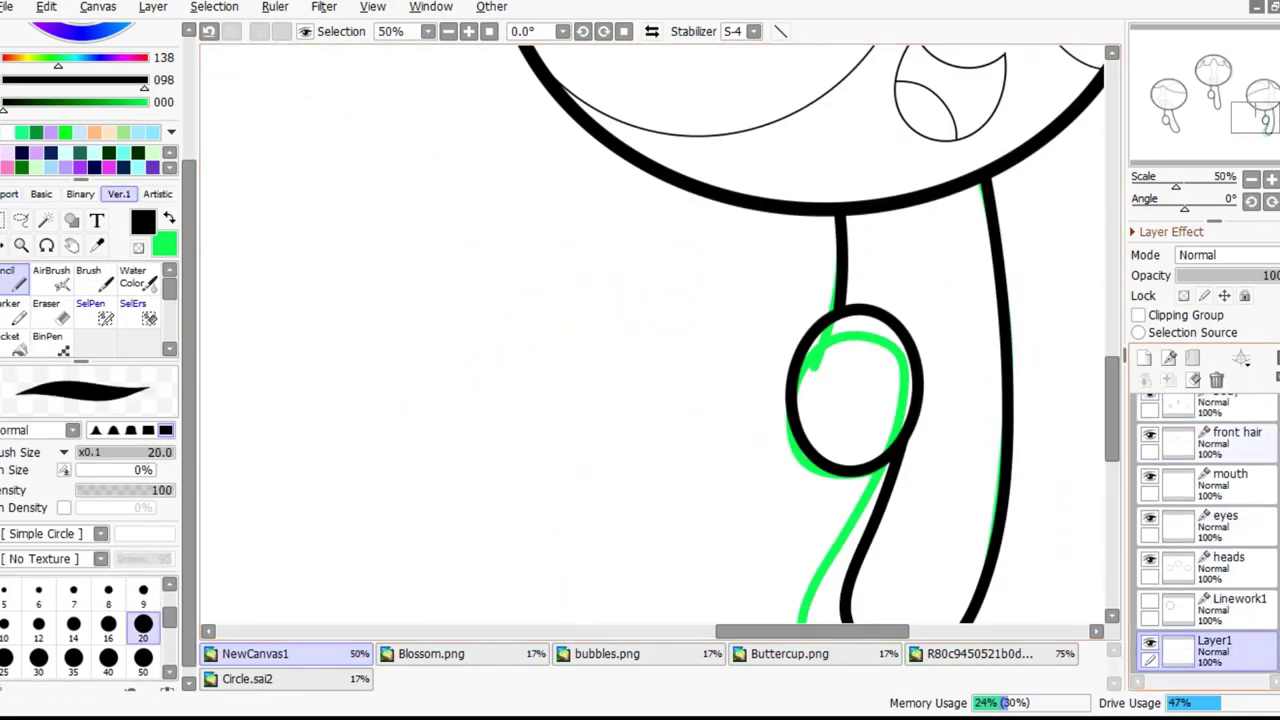
scroll(462, 287, "down", 2)
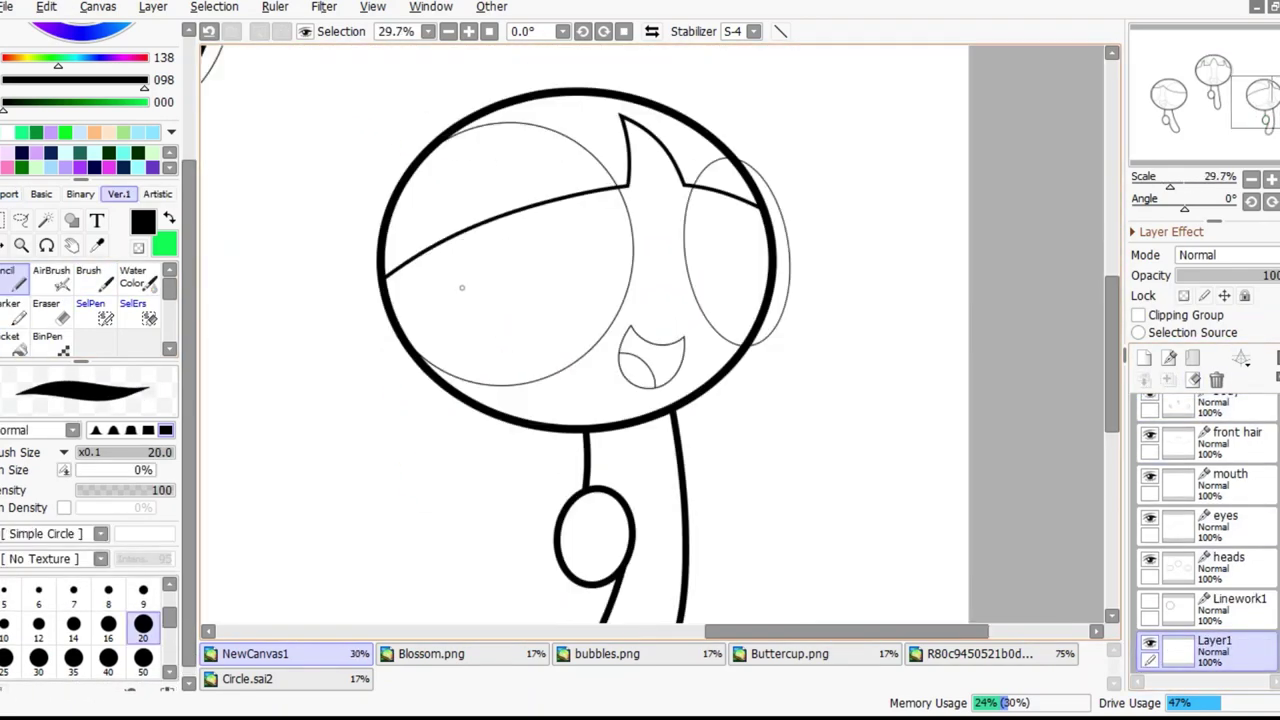
scroll(462, 287, "down", 4)
scroll(914, 371, "up", 3)
scroll(914, 371, "down", 3)
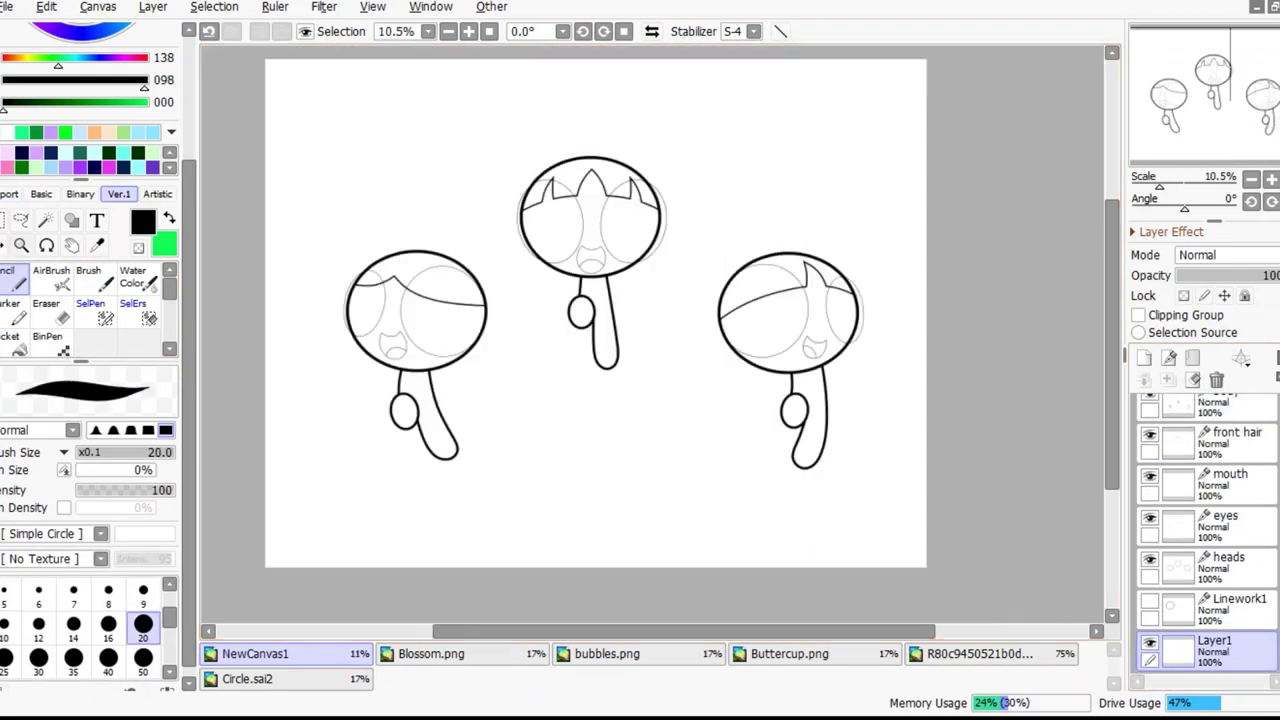
key("l")
scroll(923, 320, "up", 2)
left_click_drag(645, 425, 570, 545)
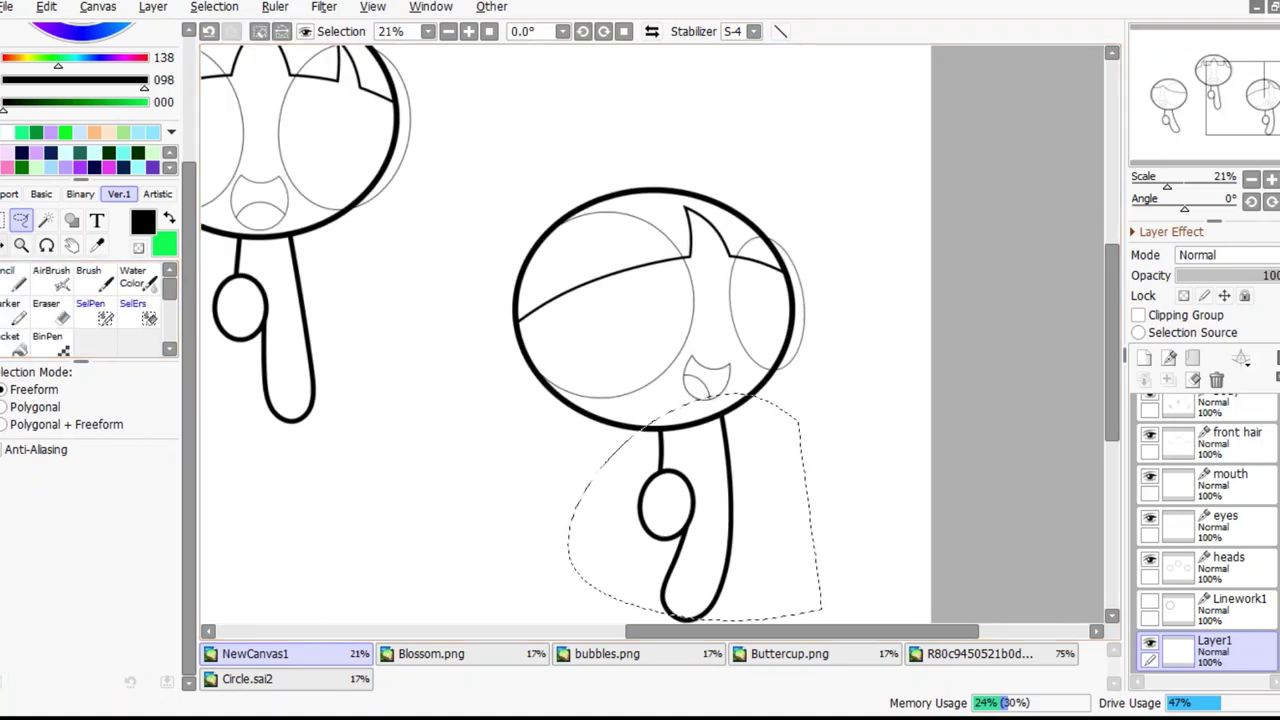
key("ctrl+d")
Tilt the right girl's facial features clockwise and isolate her body and hand linework on a separate layer
scroll(1205, 530, "up", 1)
left_click(1210, 412)
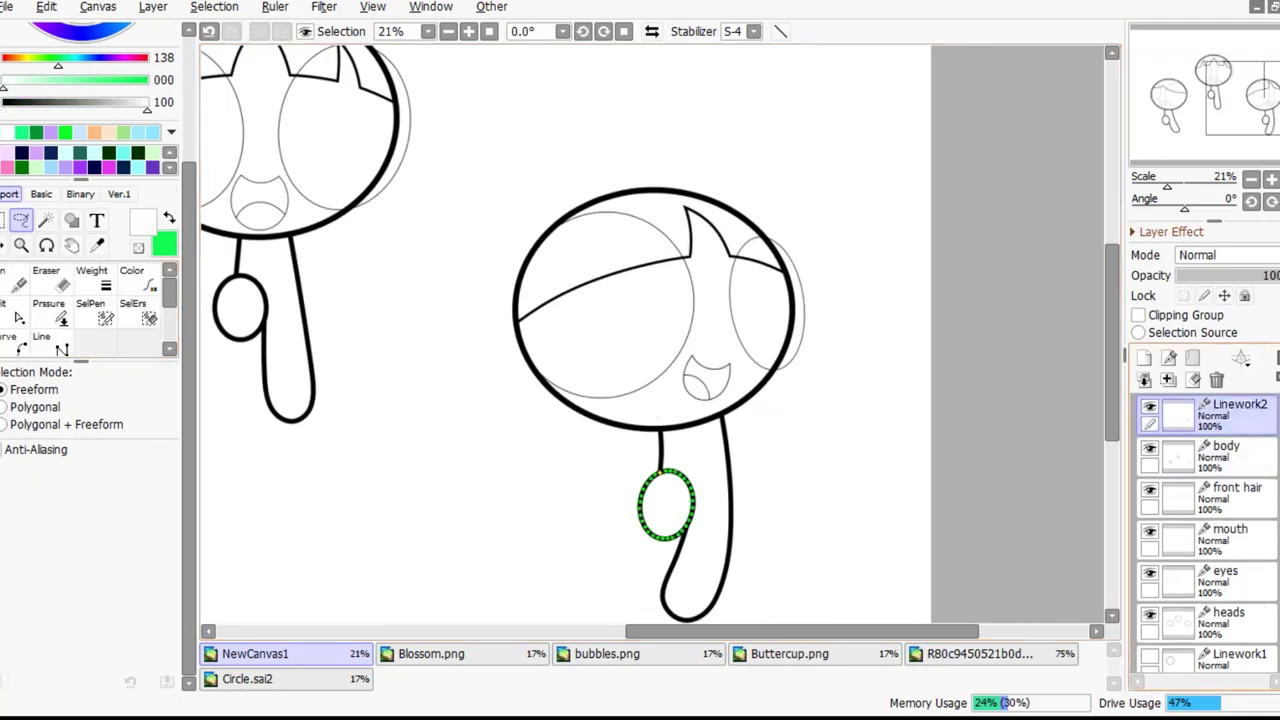
key("ctrl+e")
left_click(18, 318)
key("ctrl+z")
scroll(650, 330, "down", 4)
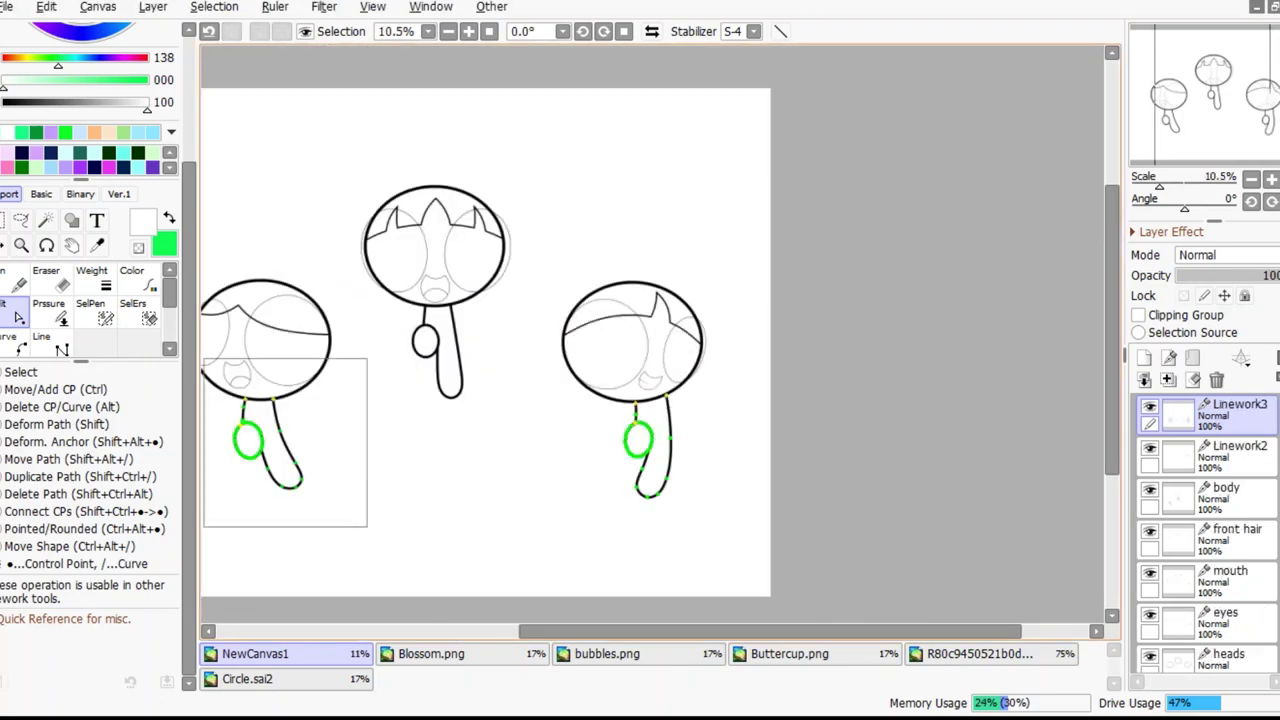
scroll(624, 432, "up", 7)
scroll(624, 432, "down", 4)
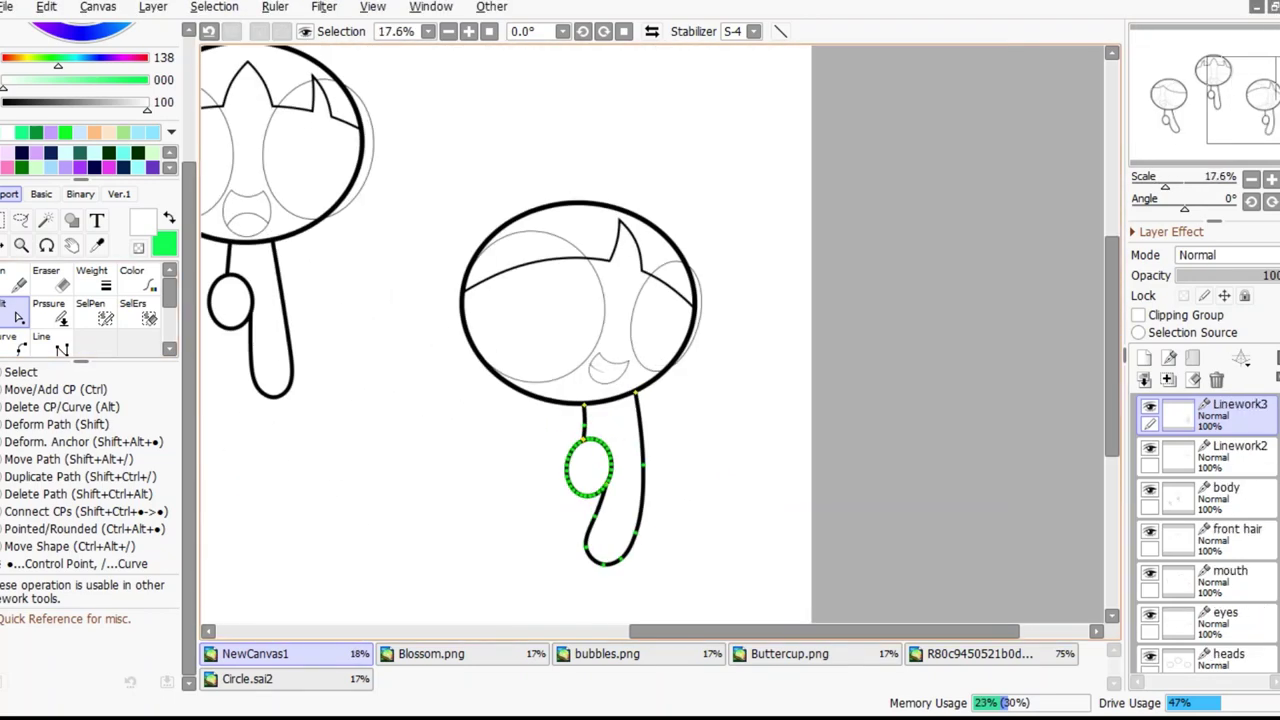
Tilt the right girl's body and hand to suit her head, and merge them back into the body layer
key("ctrl+t")
left_click_drag(590, 500, 566, 483)
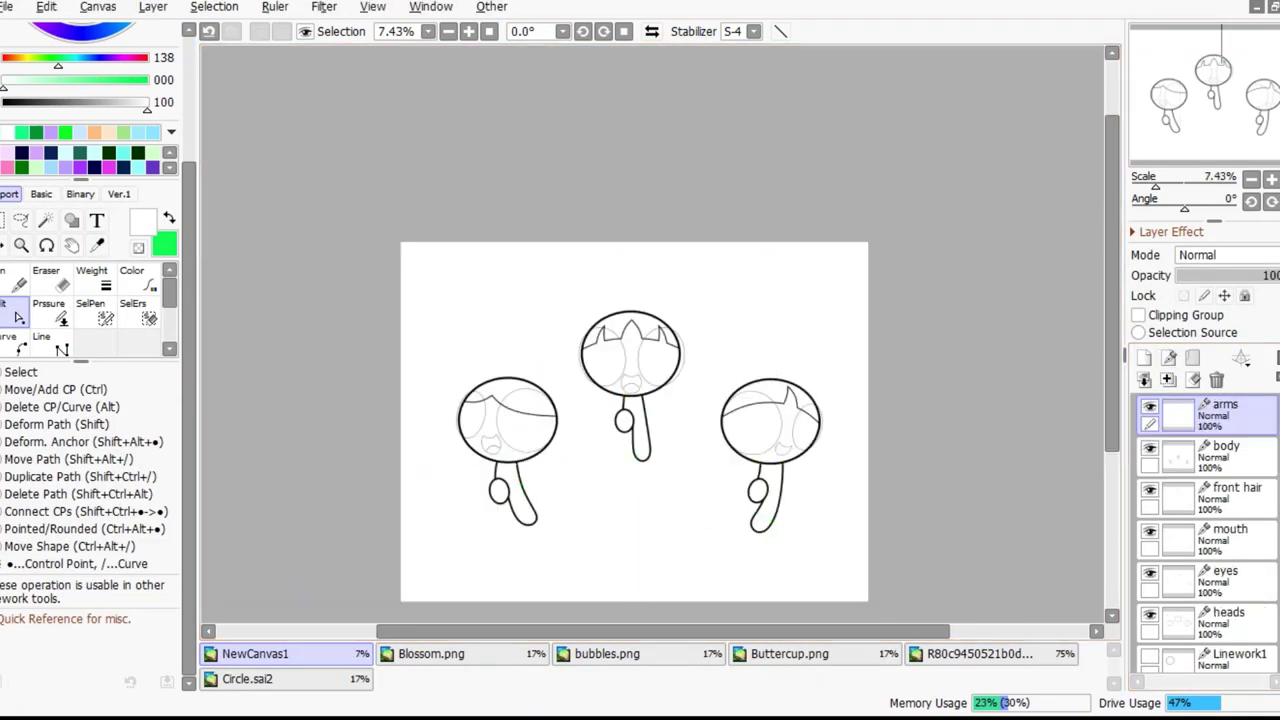
key("Return")
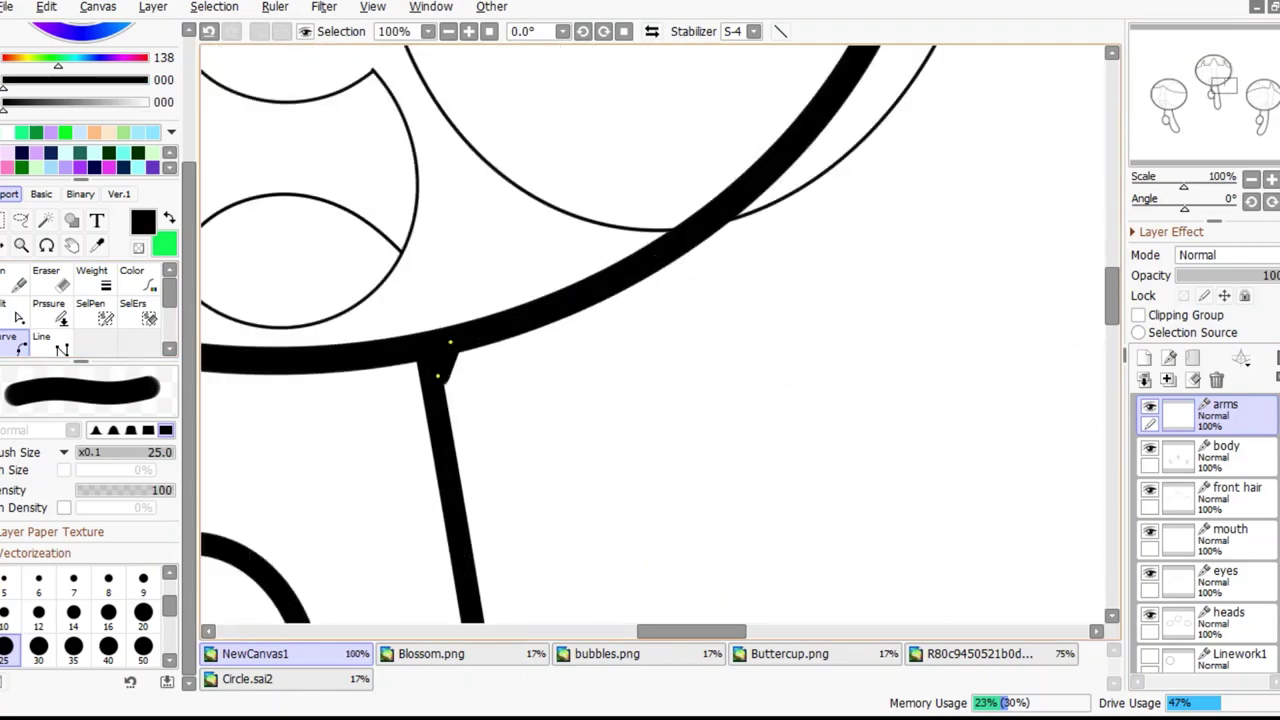
Try to draw the middle girl's right-hand arm as a looped size 25 curve reaching outward from the top of the body
left_click(450, 342)
left_click(1010, 248)
left_click(620, 455)
left_click(437, 375)
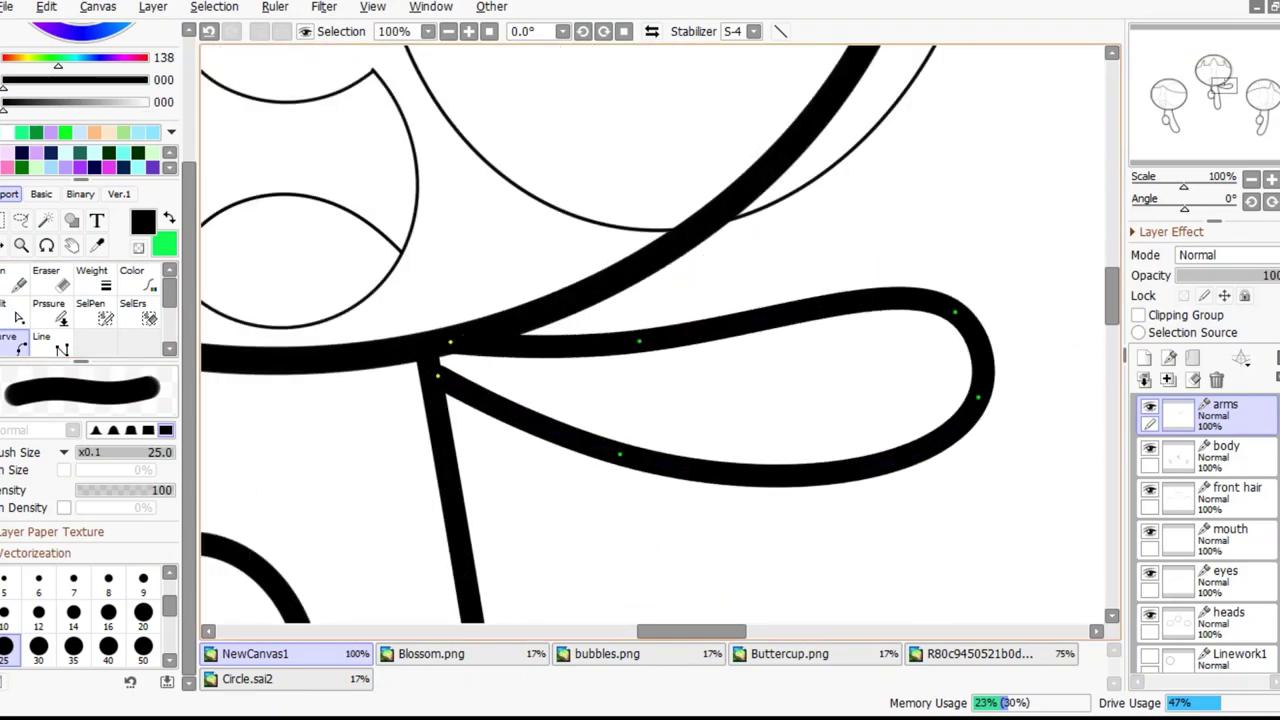
key("Return")
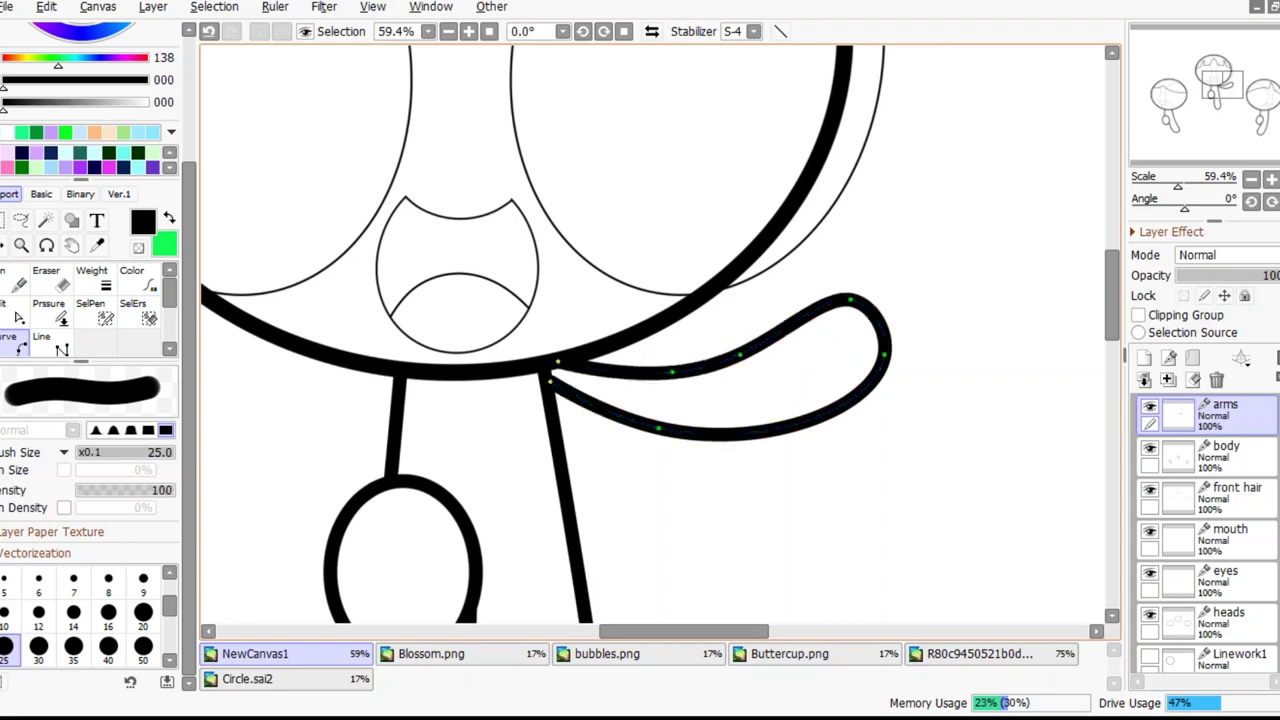
scroll(660, 340, "up", 1)
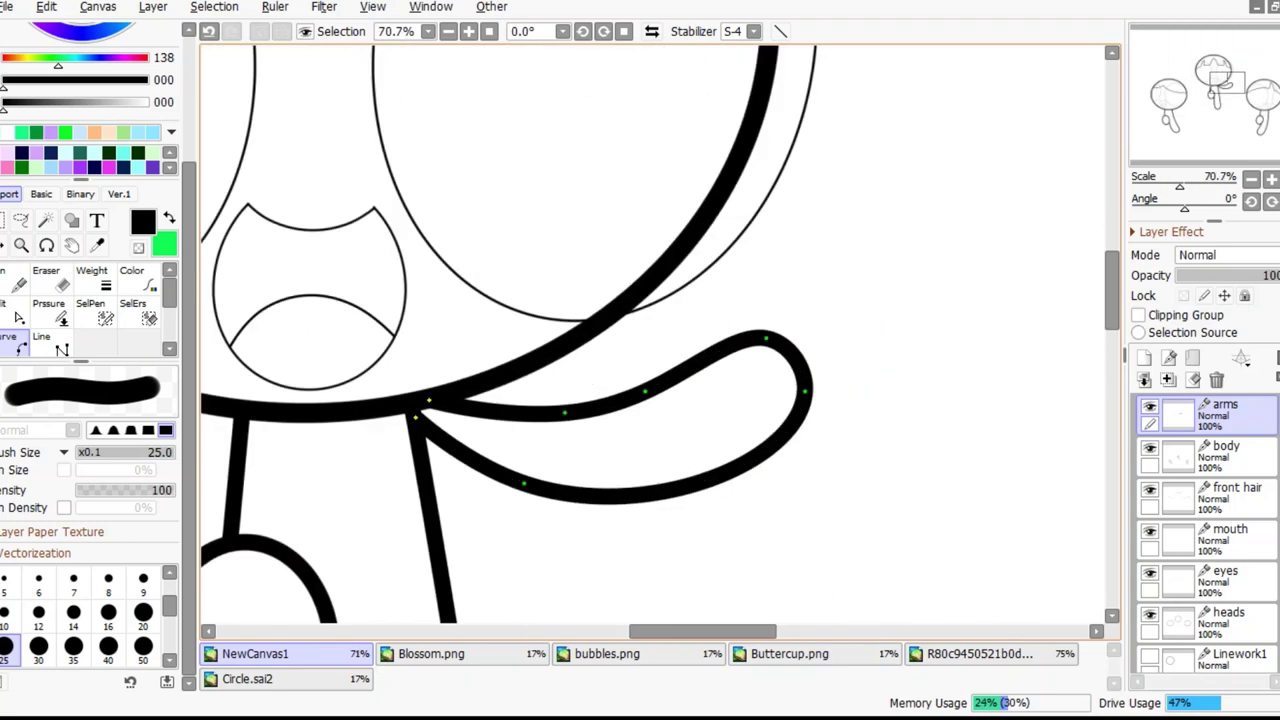
key("ctrl+t")
key("Escape")
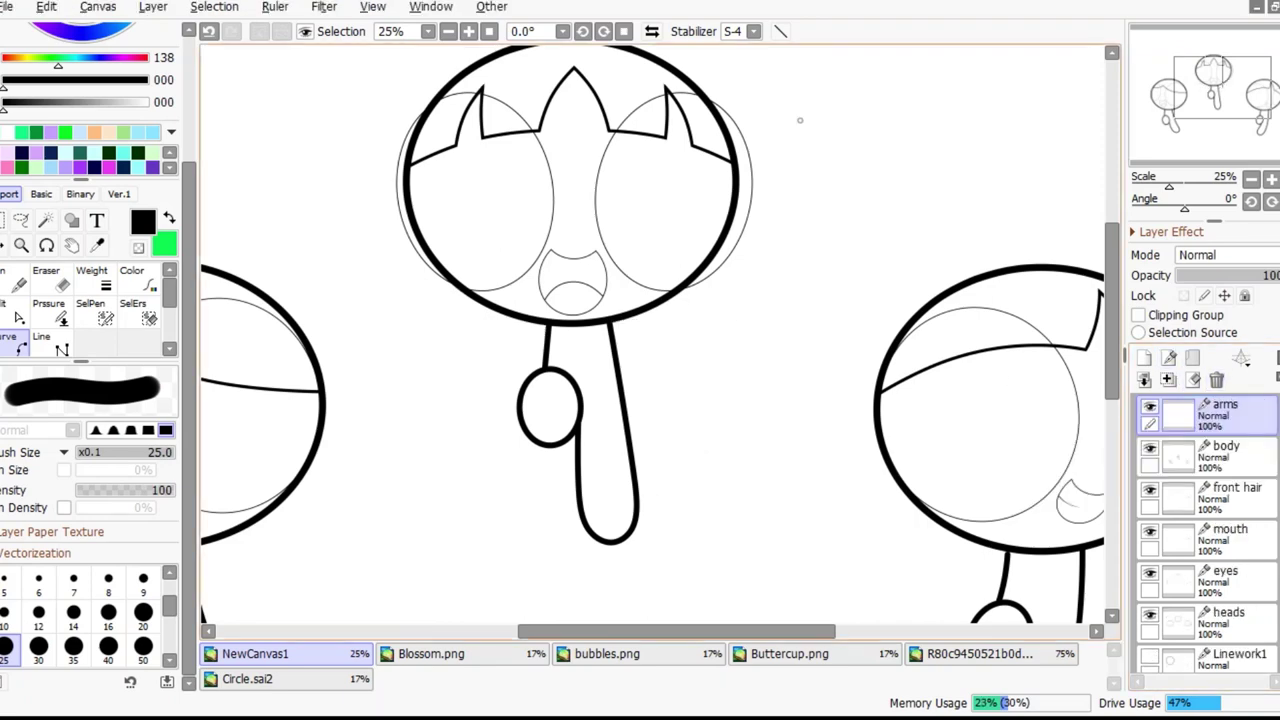
Draw the middle girl's right-hand arm on the arms layer as a size 25 curve hugging the head's lower edge
scroll(541, 372, "up", 4)
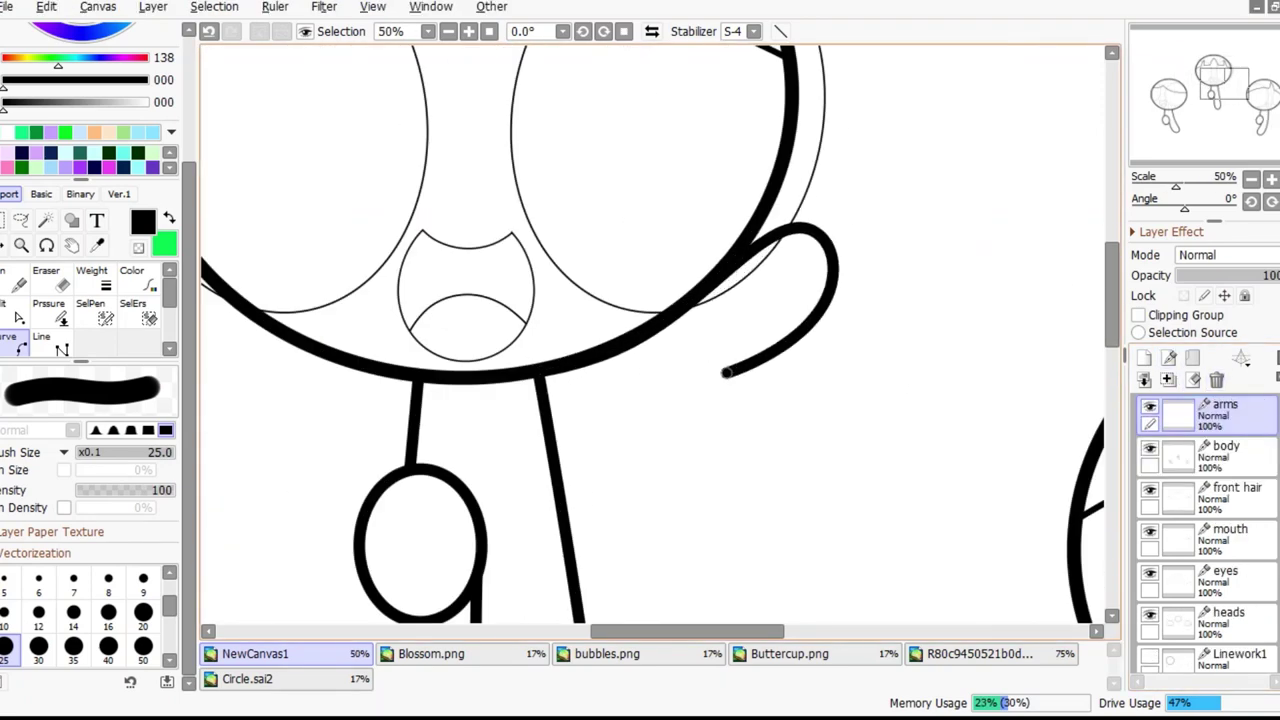
key("ctrl+z")
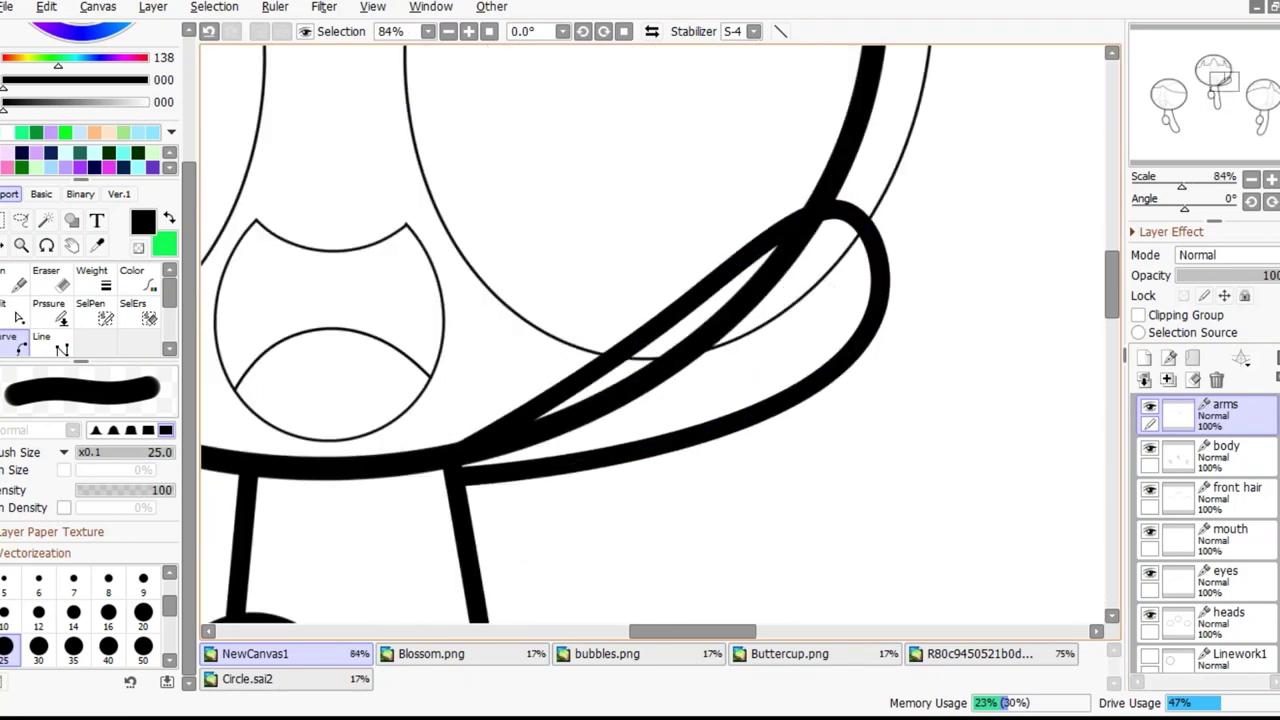
key("Return")
scroll(660, 335, "down", 4)
scroll(757, 345, "up", 4)
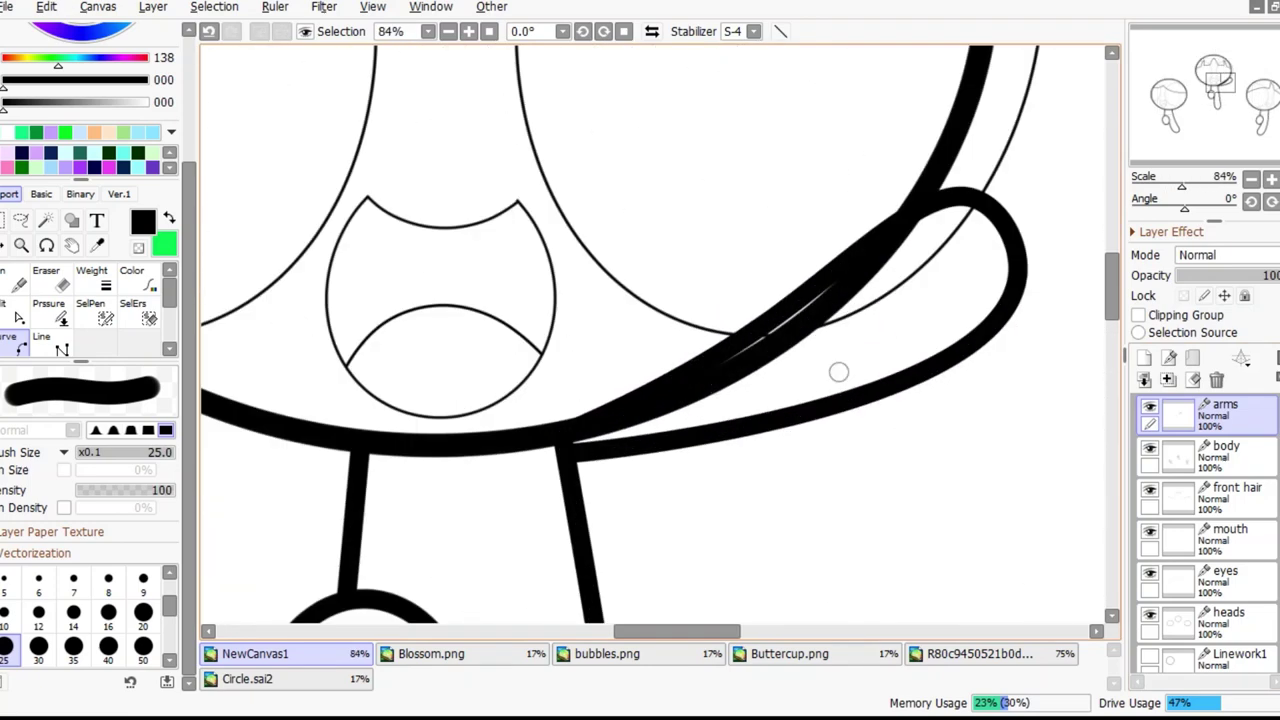
scroll(794, 304, "down", 4)
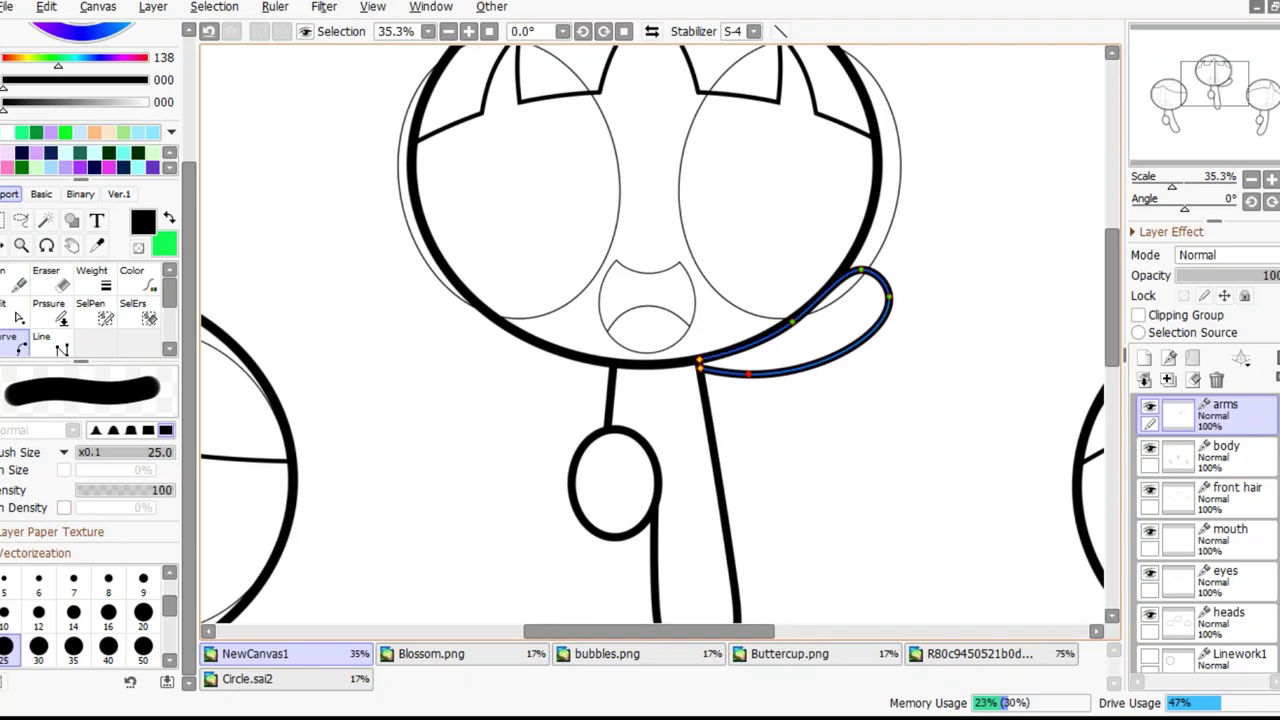
scroll(753, 376, "up", 2)
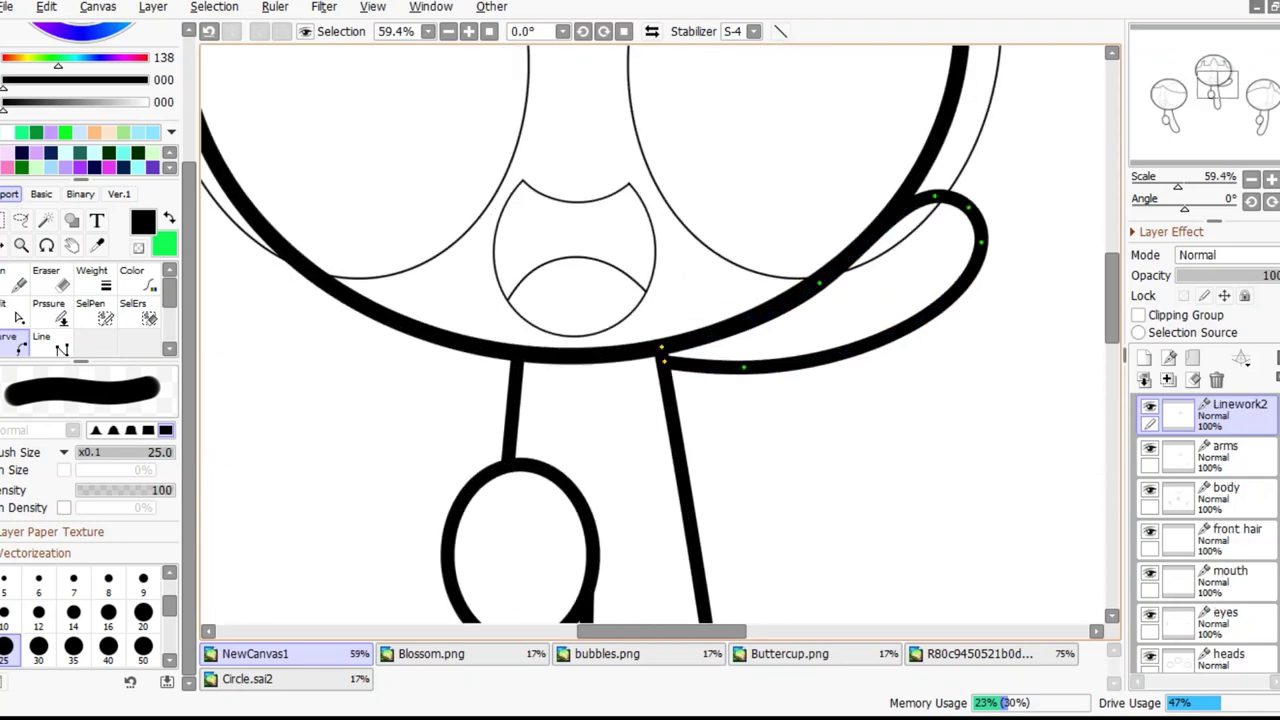
Mirror a copy of the middle girl's arm to the opposite side of her head and merge it into the arms layer
key("ctrl+t")
left_click_drag(820, 290, 360, 300)
scroll(530, 326, "down", 2)
key("Return")
scroll(791, 382, "down", 3)
scroll(570, 419, "up", 4)
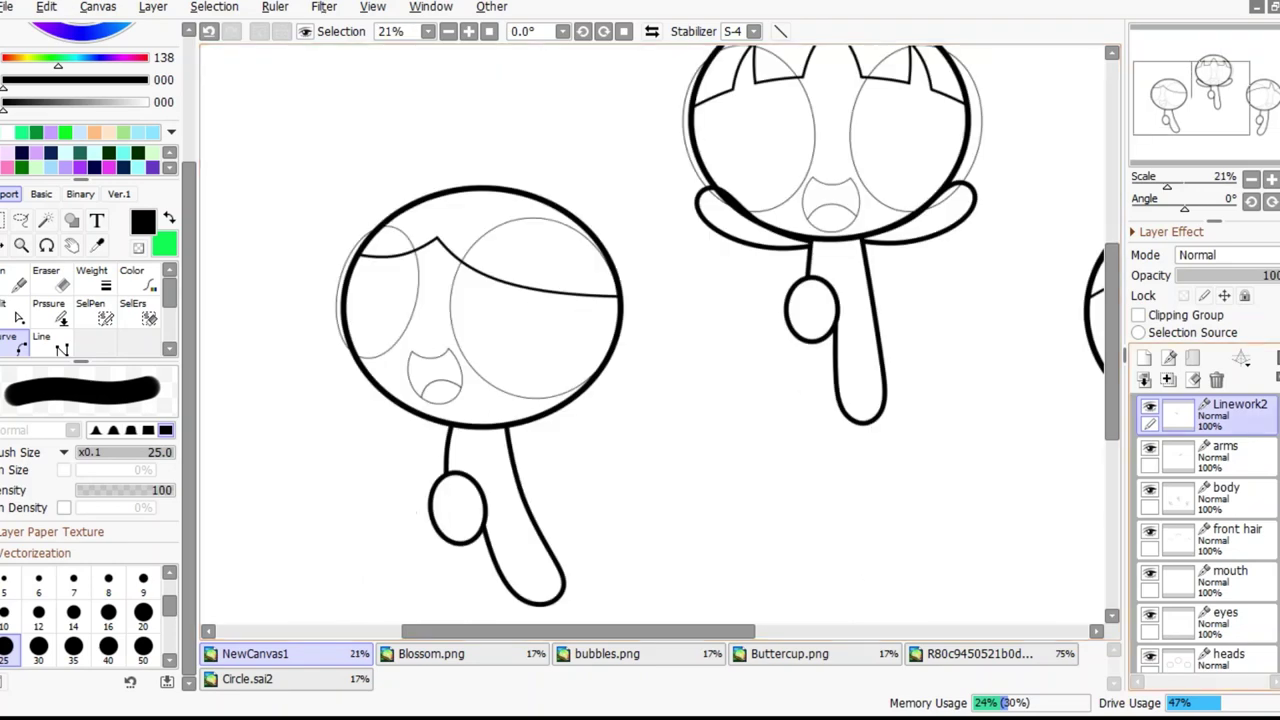
key("ctrl+e")
Draw the left girl's near arm as a size 25 loop from the top of her body along the head's lower left edge
scroll(450, 407, "left", 1)
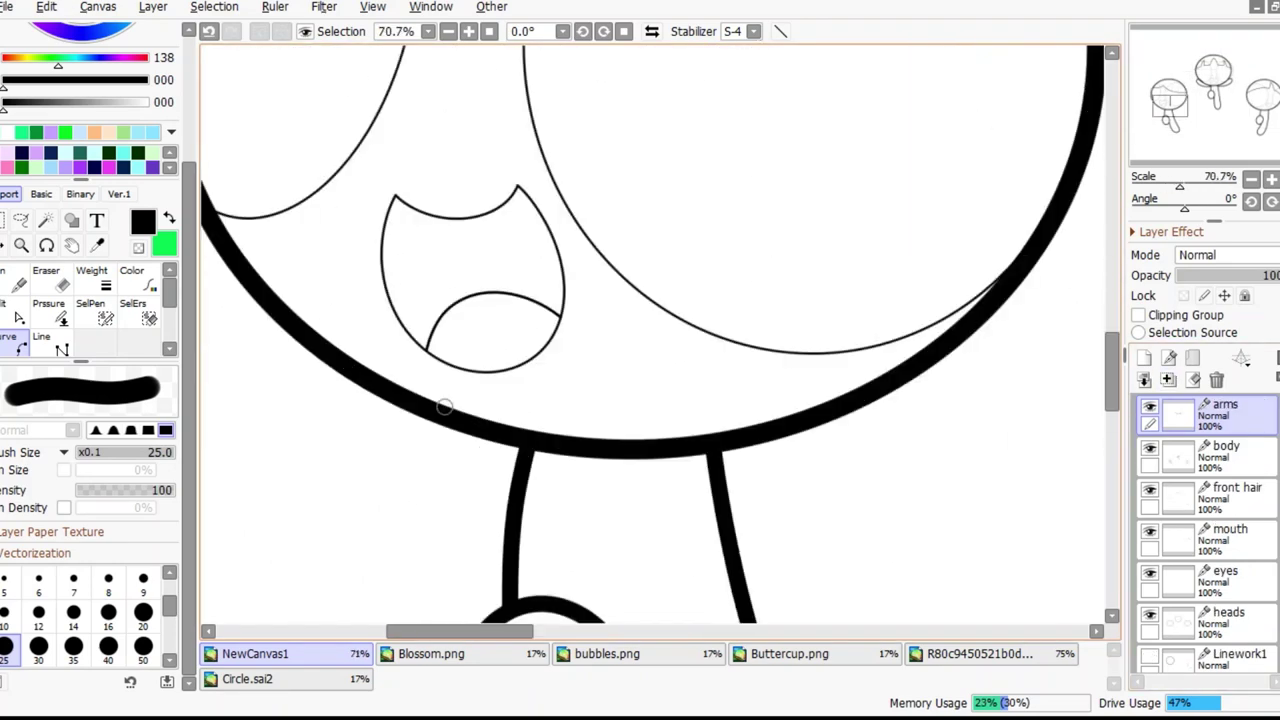
scroll(536, 403, "down", 1)
scroll(536, 403, "down", 12)
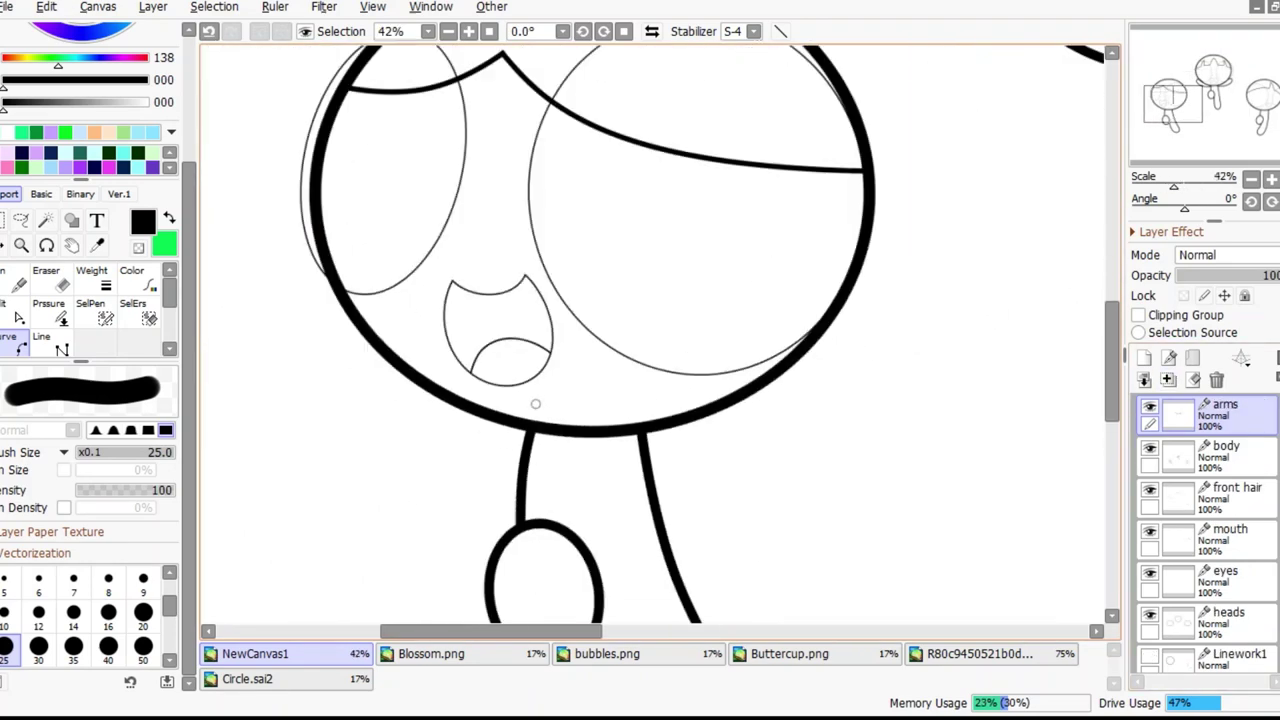
scroll(337, 400, "up", 12)
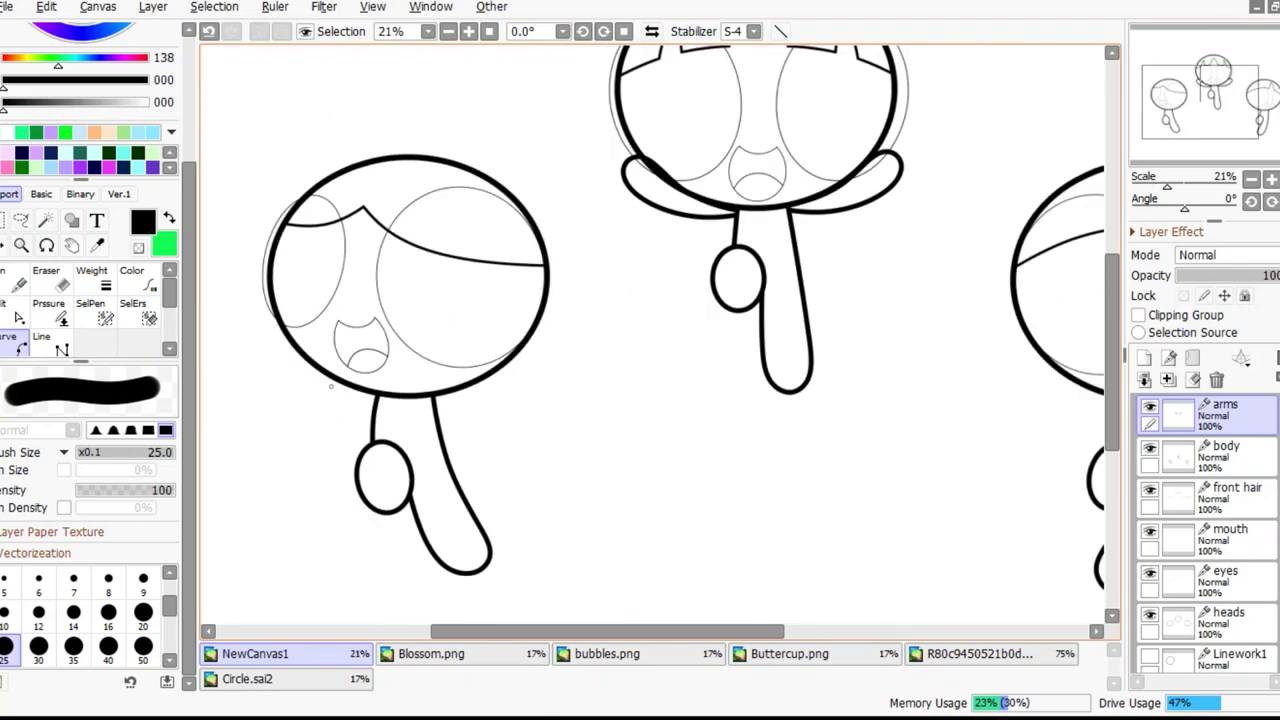
left_click(322, 208)
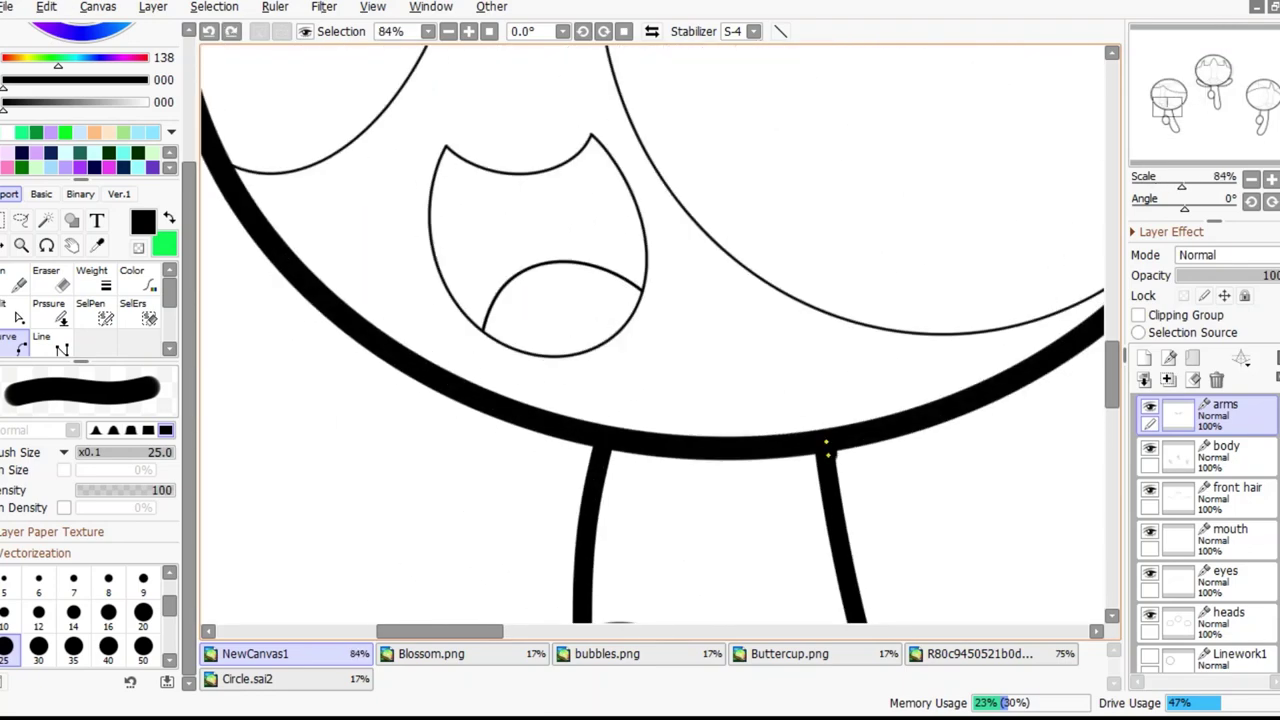
scroll(825, 440, "up", 3)
scroll(825, 440, "down", 4)
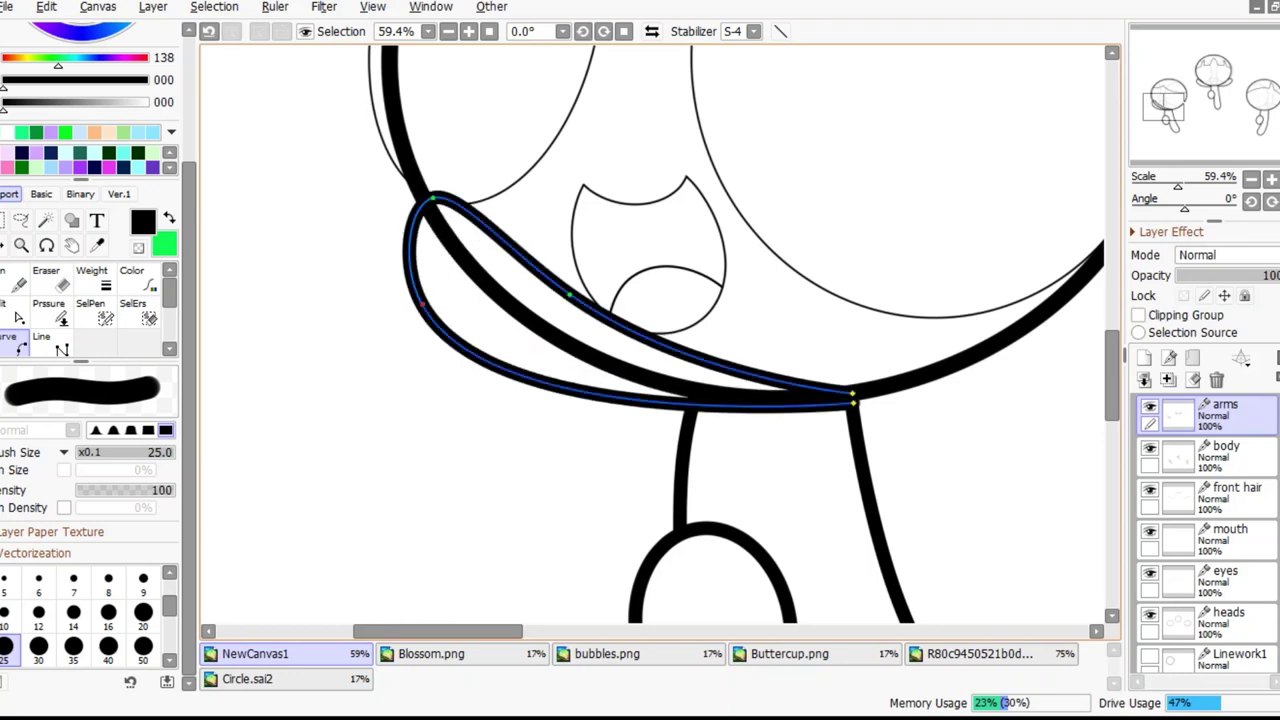
scroll(858, 405, "up", 9)
scroll(846, 391, "down", 5)
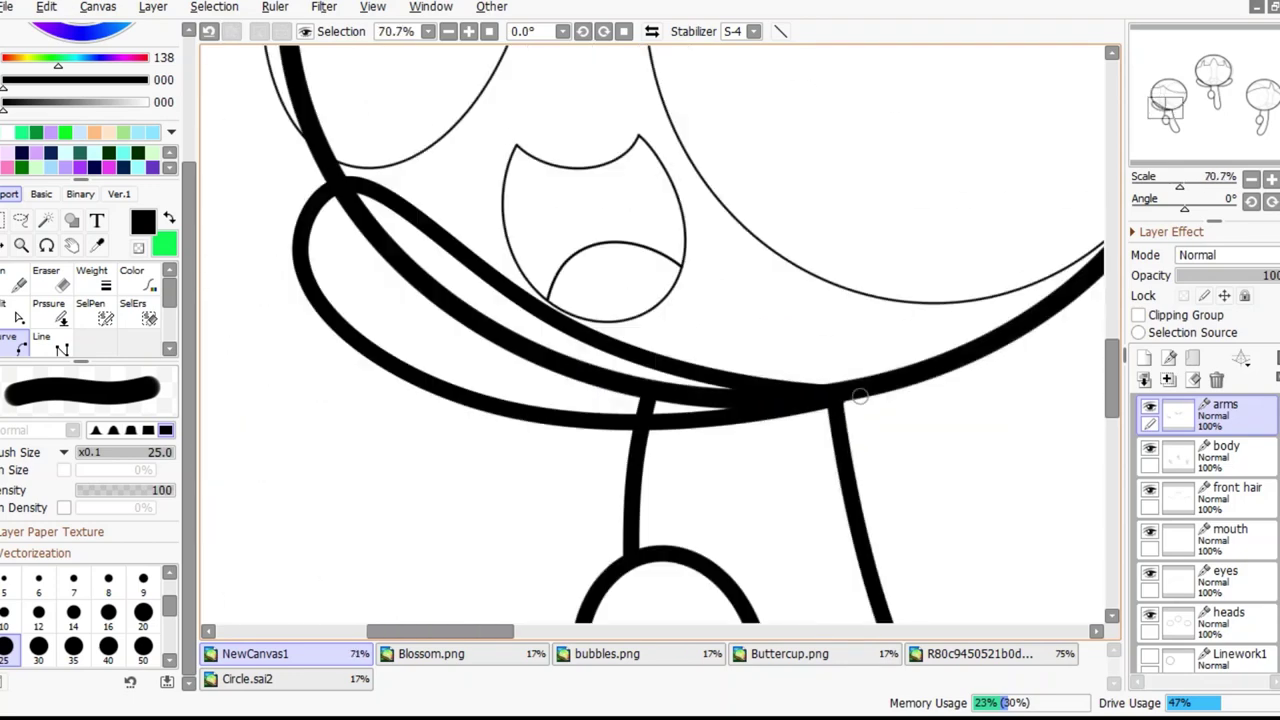
scroll(587, 367, "down", 5)
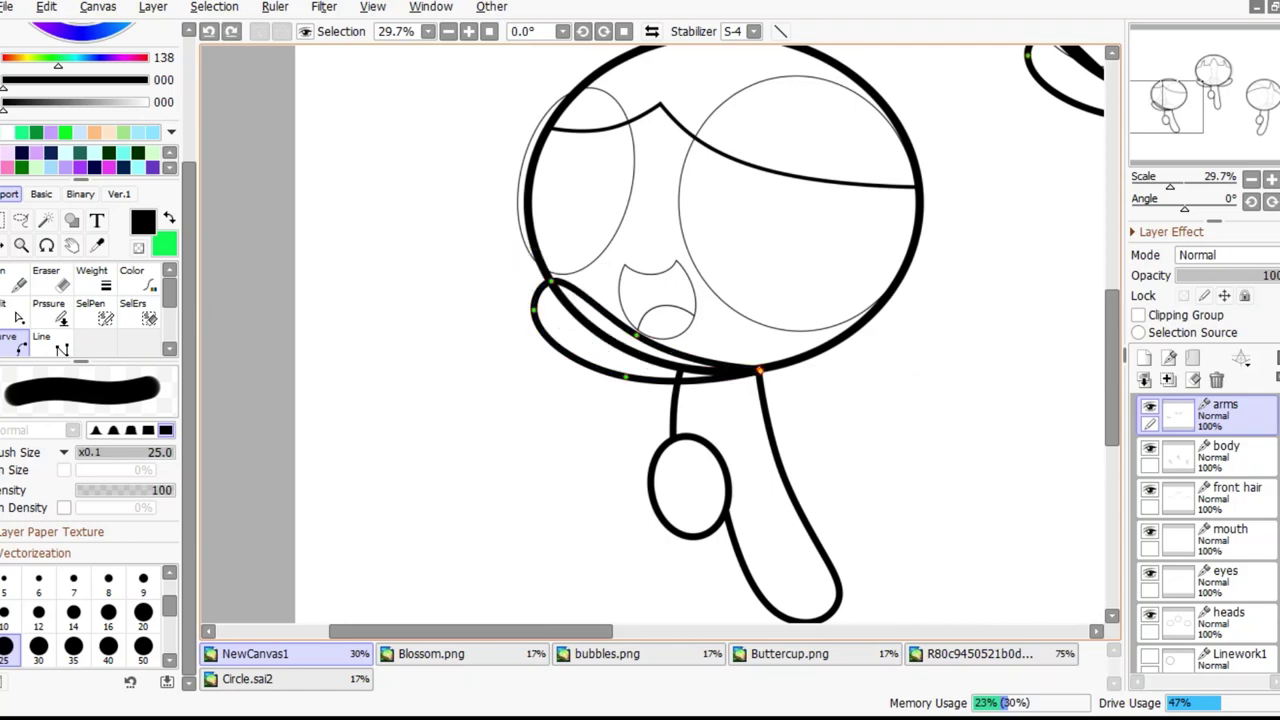
Try to paste and transform a copy as the left girl's second arm
key("ctrl+t")
key("Return")
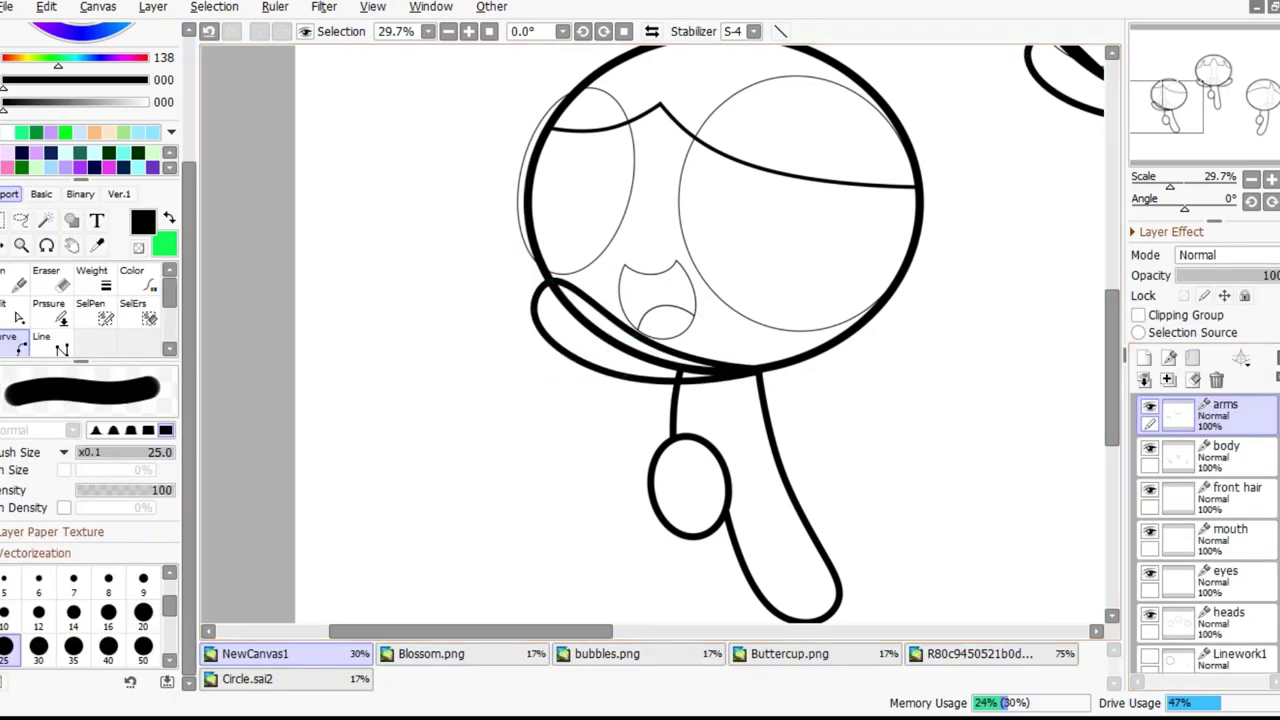
key("ctrl+v")
key("ctrl+t")
key("ctrl+z")
key("ctrl+z")
Draw the left girl's far arm as a short curve between the head's left edge and the near arm
scroll(675, 368, "up", 5)
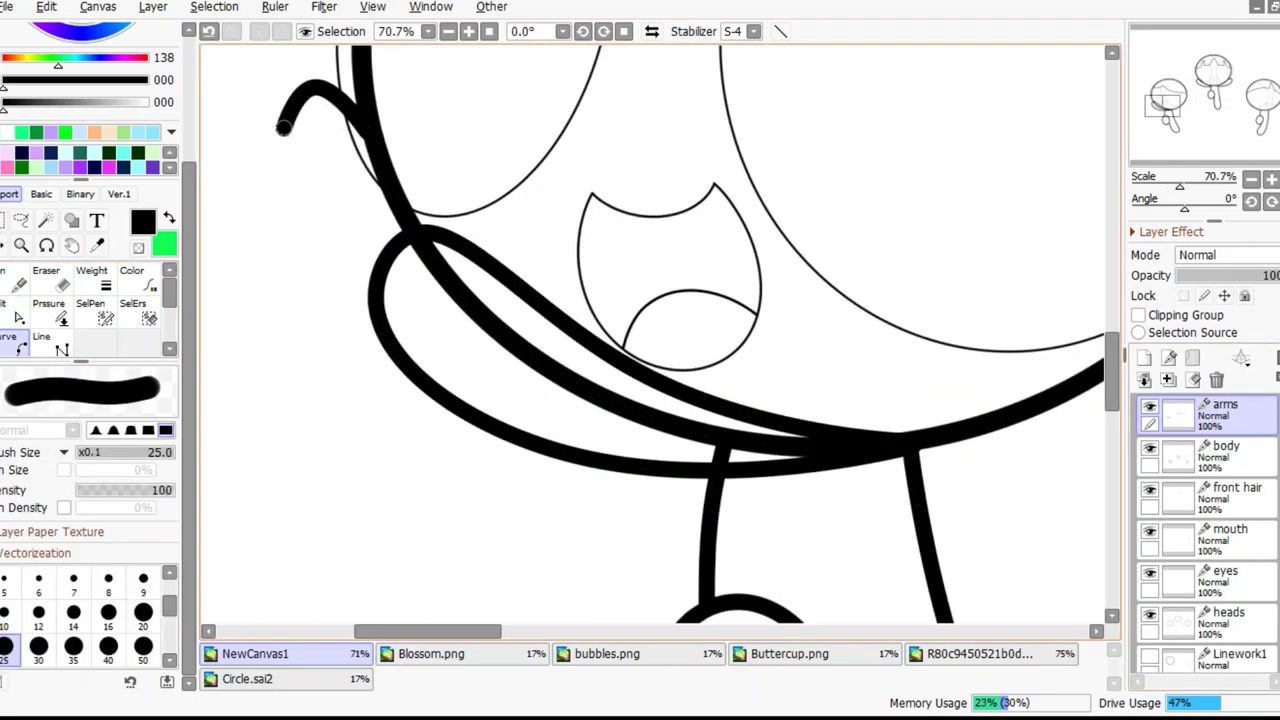
scroll(375, 297, "down", 5)
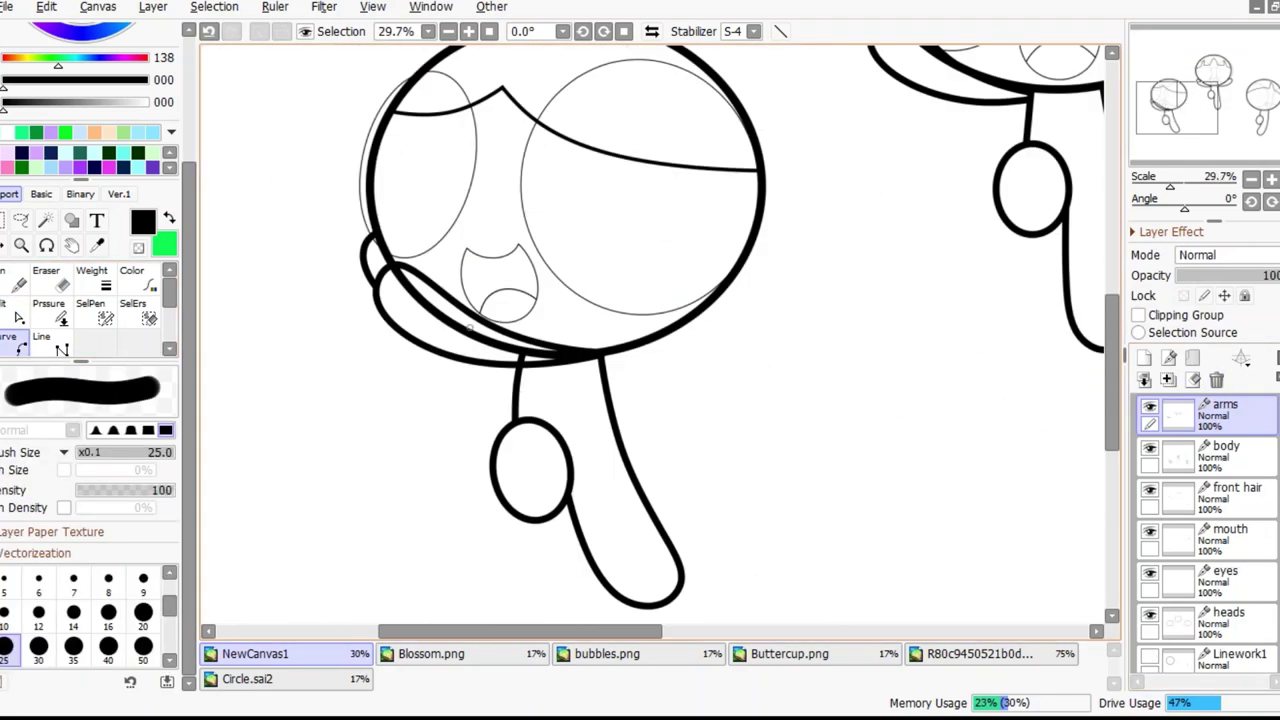
Reshape the right girl's torso on the body layer and extend the line above her hand to the head outline
scroll(627, 312, "down", 5)
scroll(845, 300, "up", 5)
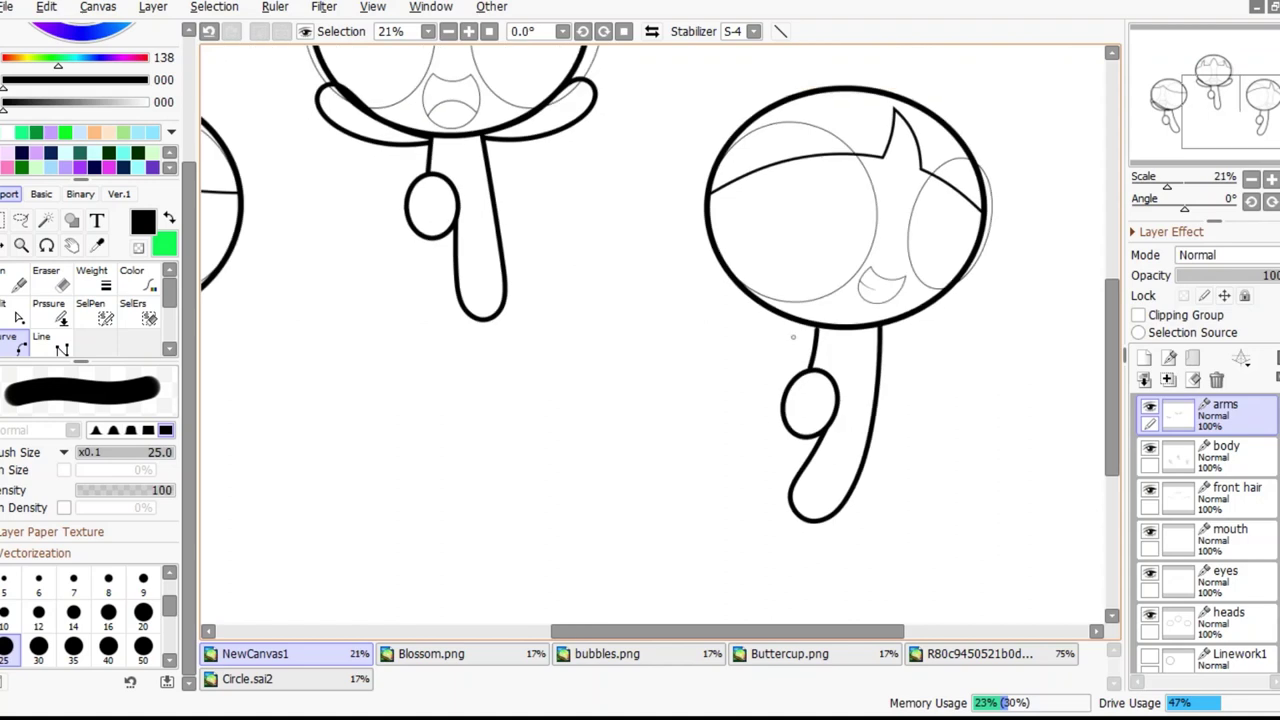
scroll(700, 300, "down", 5)
scroll(680, 300, "up", 5)
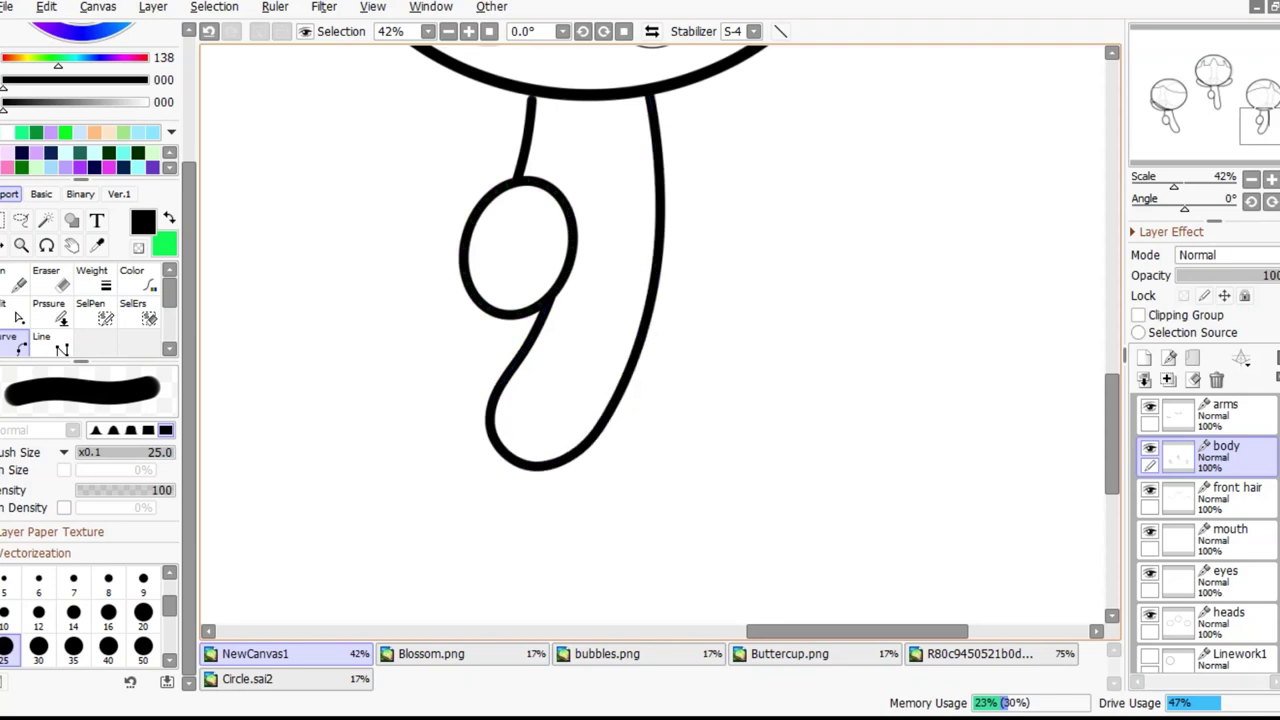
scroll(530, 300, "up", 3)
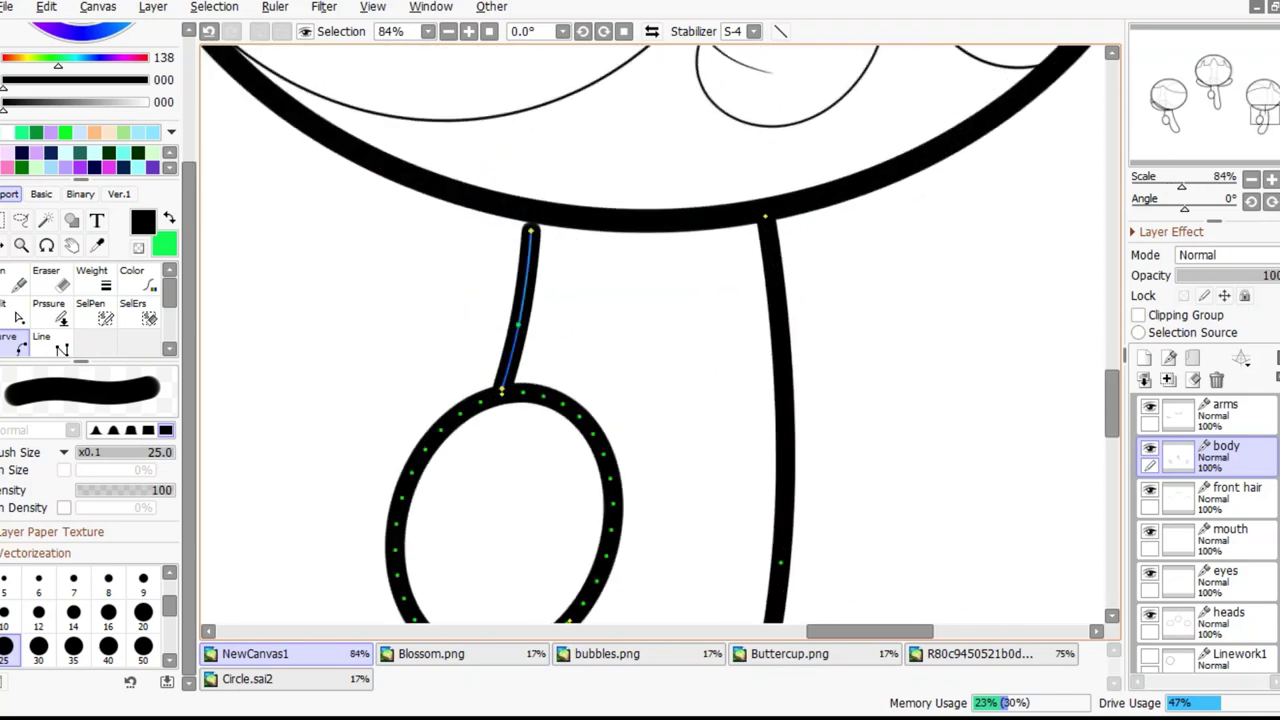
scroll(672, 375, "down", 5)
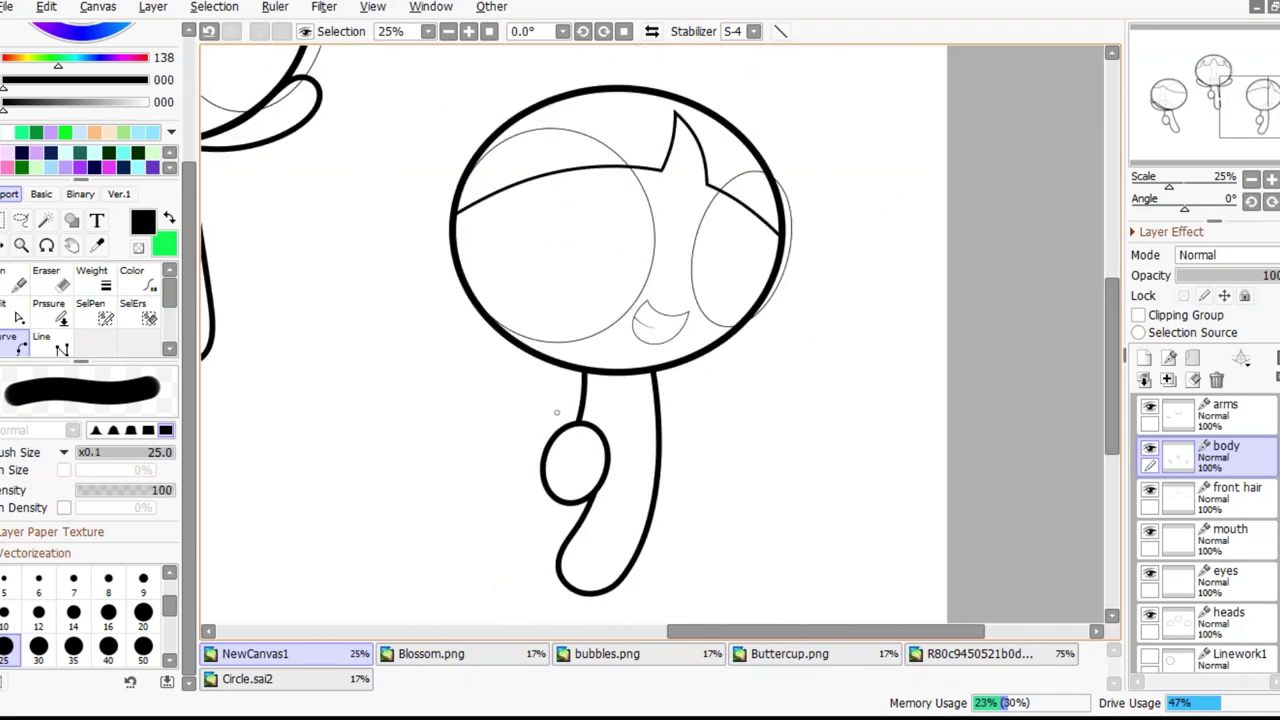
Rotate the right girl's body slightly clockwise and reconnect its upper ends to the head outline
key("ctrl")
scroll(573, 396, "up", 5)
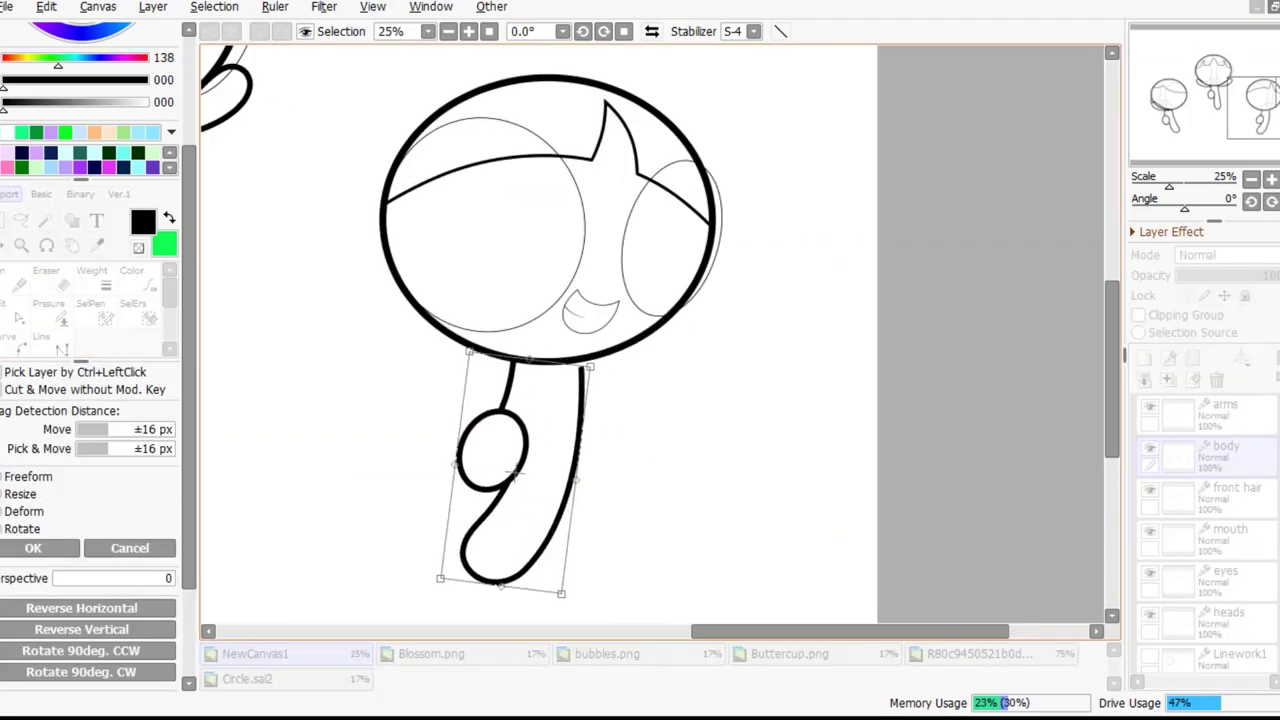
scroll(660, 342, "down", 2)
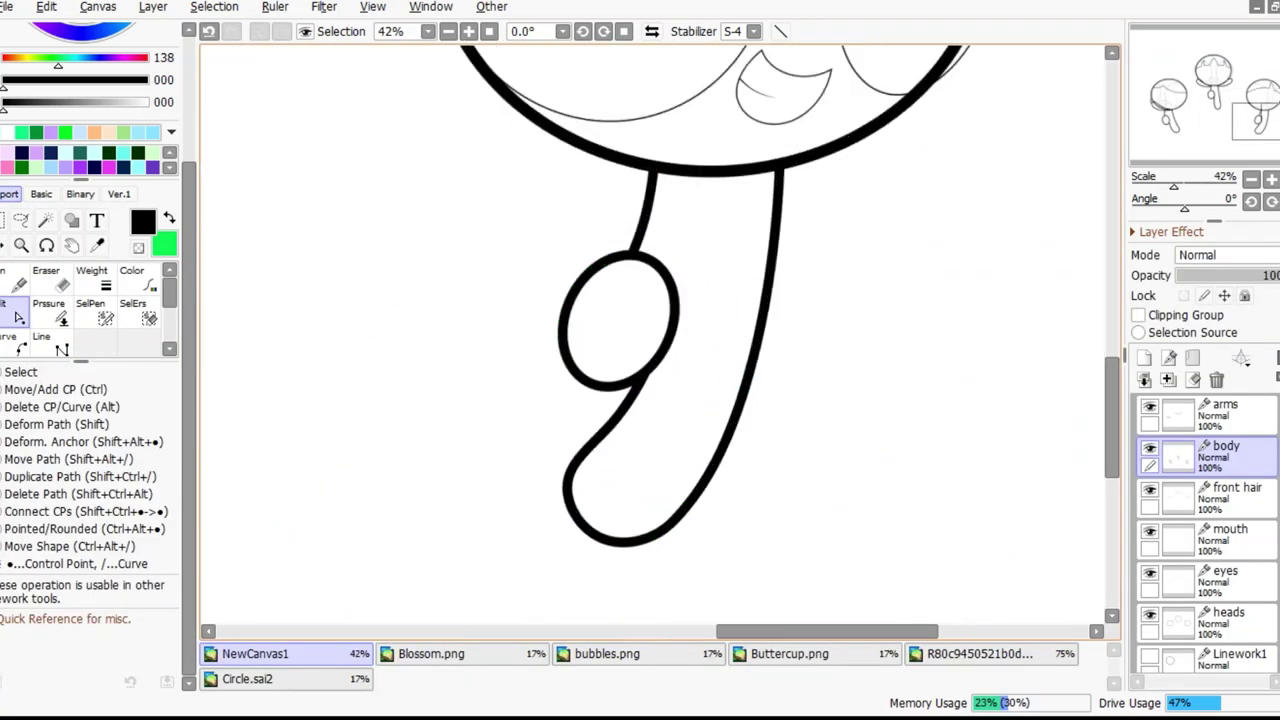
scroll(660, 342, "up", 3)
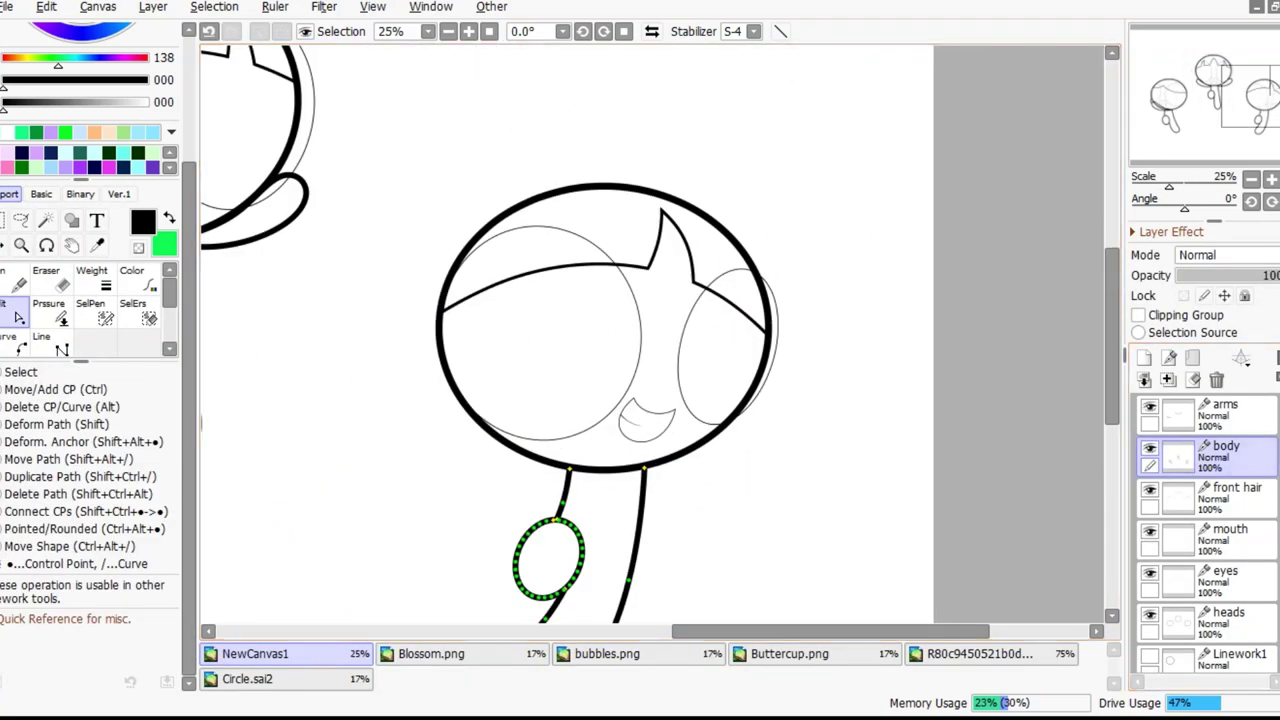
On the arms layer, draw the right girl's left-side arm as a size 25 loop extending outward from the top of her body
left_click(1225, 410)
key("b")
scroll(593, 287, "down", 3)
scroll(593, 287, "up", 2)
scroll(593, 287, "up", 4)
left_click_drag(514, 346, 230, 512)
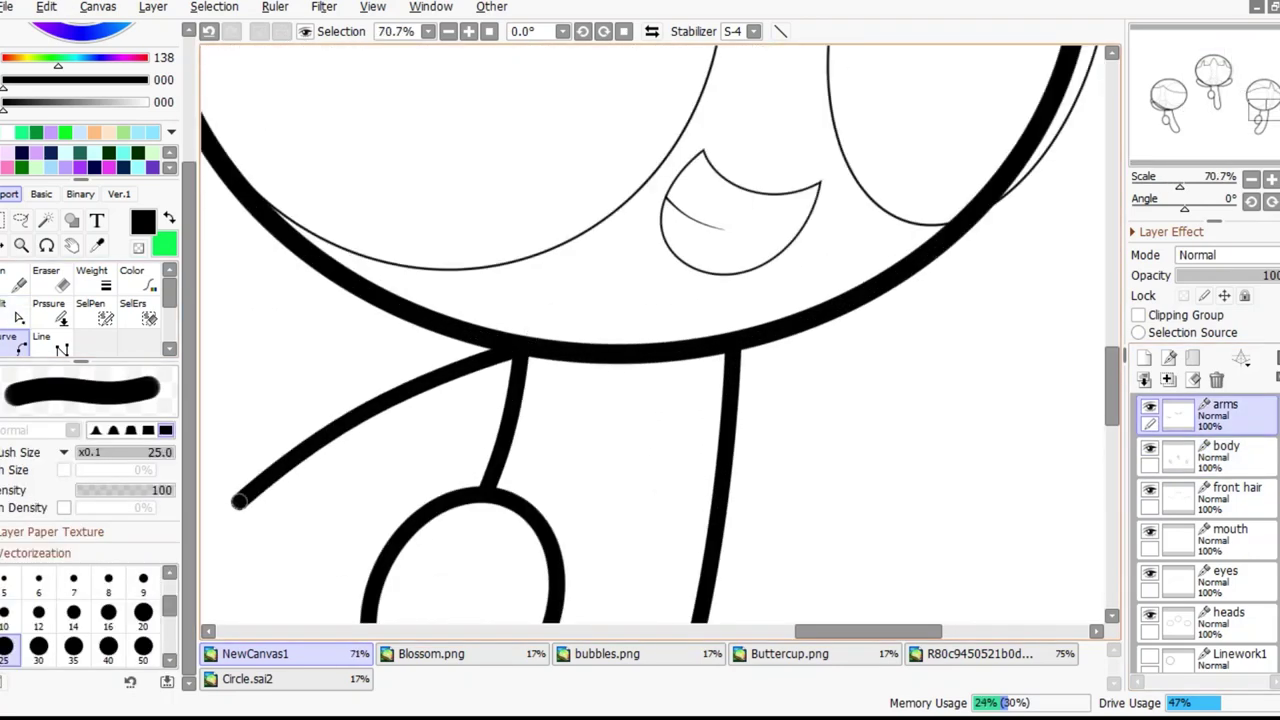
scroll(293, 508, "down", 1)
key("ctrl+z")
key("ctrl+z")
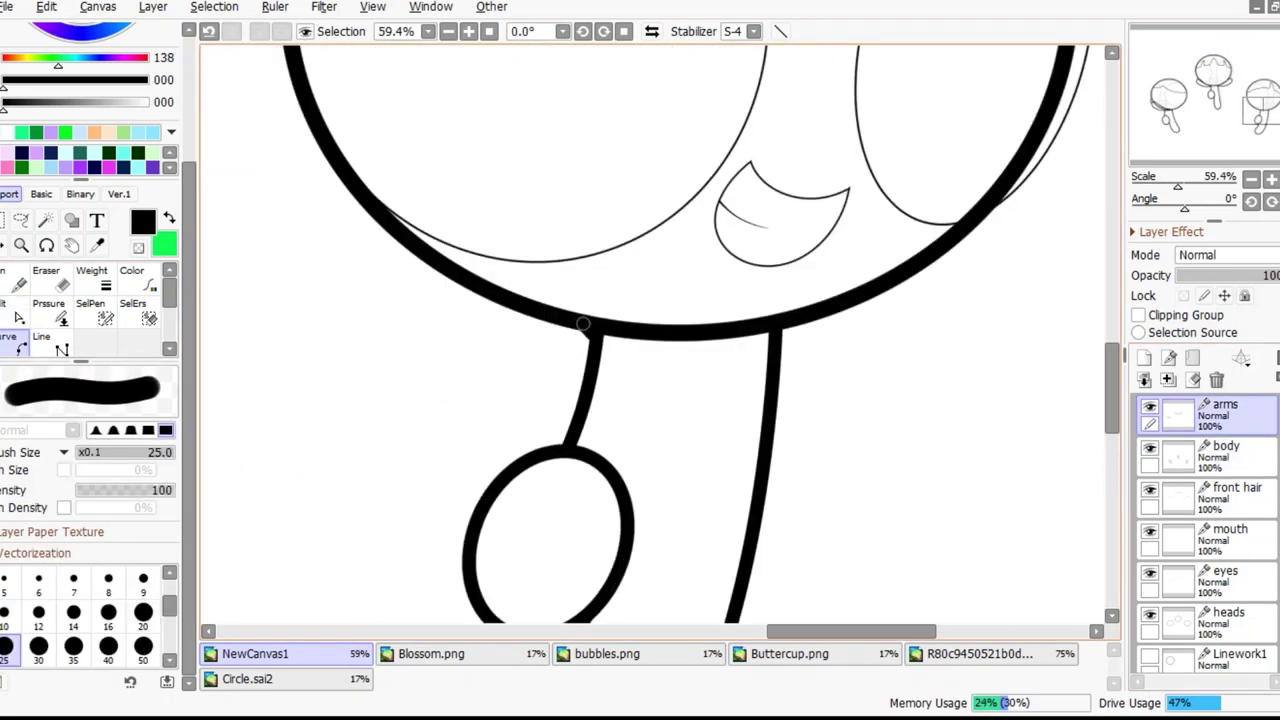
scroll(580, 324, "up", 2)
left_click(781, 370)
left_click(376, 390)
left_click(516, 297)
left_click(386, 489)
double_click(798, 388)
scroll(798, 388, "down", 1)
Draw the right girl's other arm as a size 25 loop from her body's top up along the head's lower right edge
left_click_drag(1050, 380, 577, 497)
left_click(615, 495)
left_click(1005, 112)
left_click(895, 428)
left_click(838, 336)
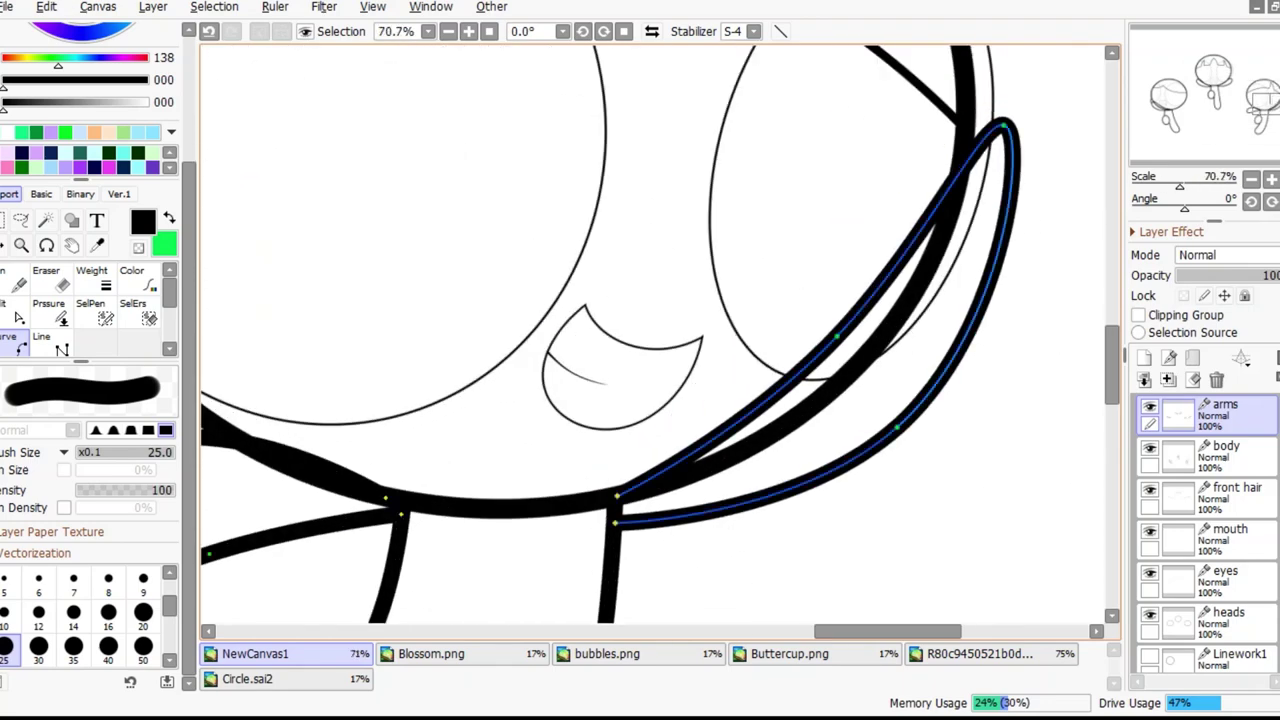
left_click(1075, 190)
key("Return")
scroll(655, 340, "down", 5)
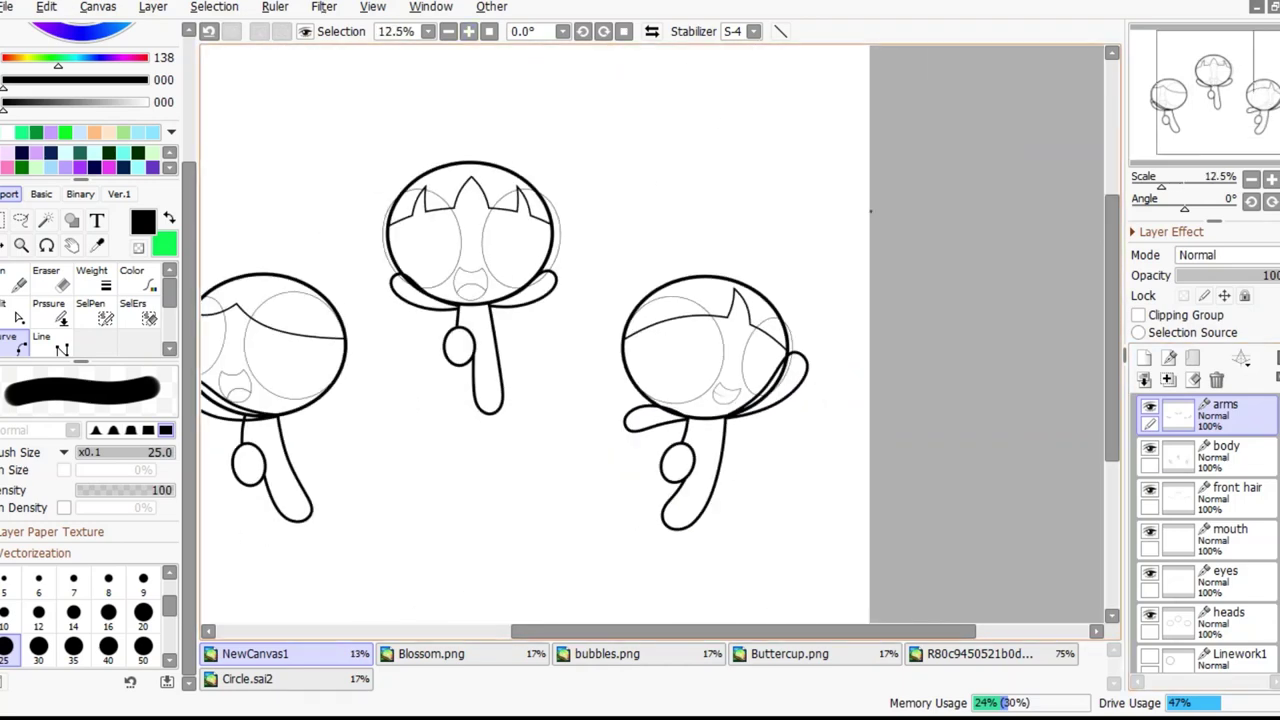
Add a new linework layer above the arms and name it "back hair"
left_click(1144, 358)
double_click(1225, 404)
type("back hair")
key("Return")
scroll(655, 340, "down", 2)
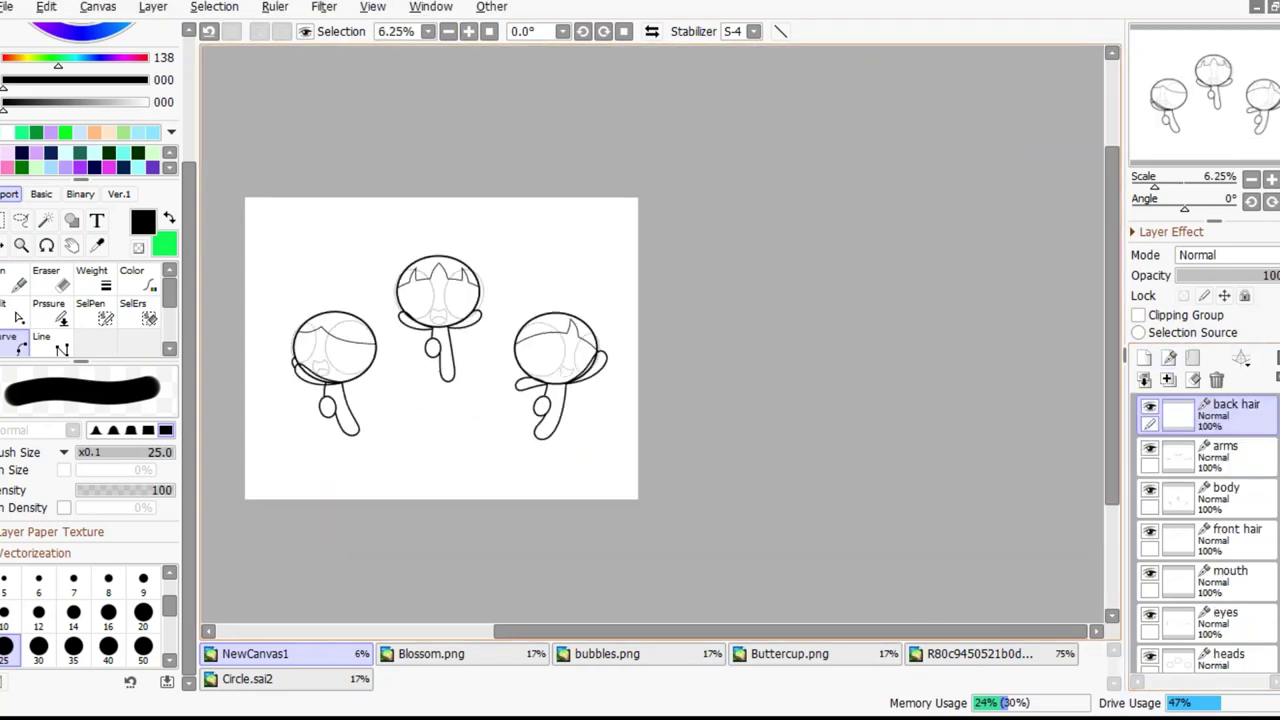
Paste a circle outline on its own linework layer, shrink it and place it over the right edge of the left girl's head
scroll(655, 340, "up", 4)
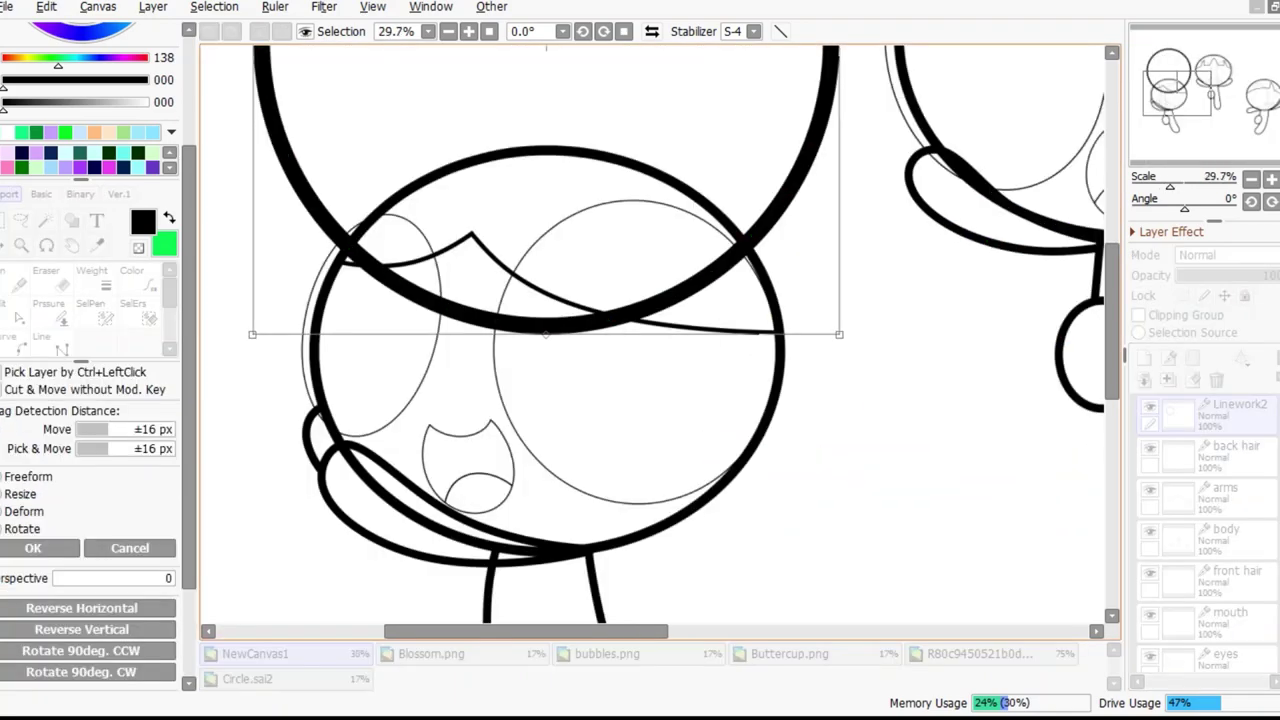
scroll(655, 340, "down", 1)
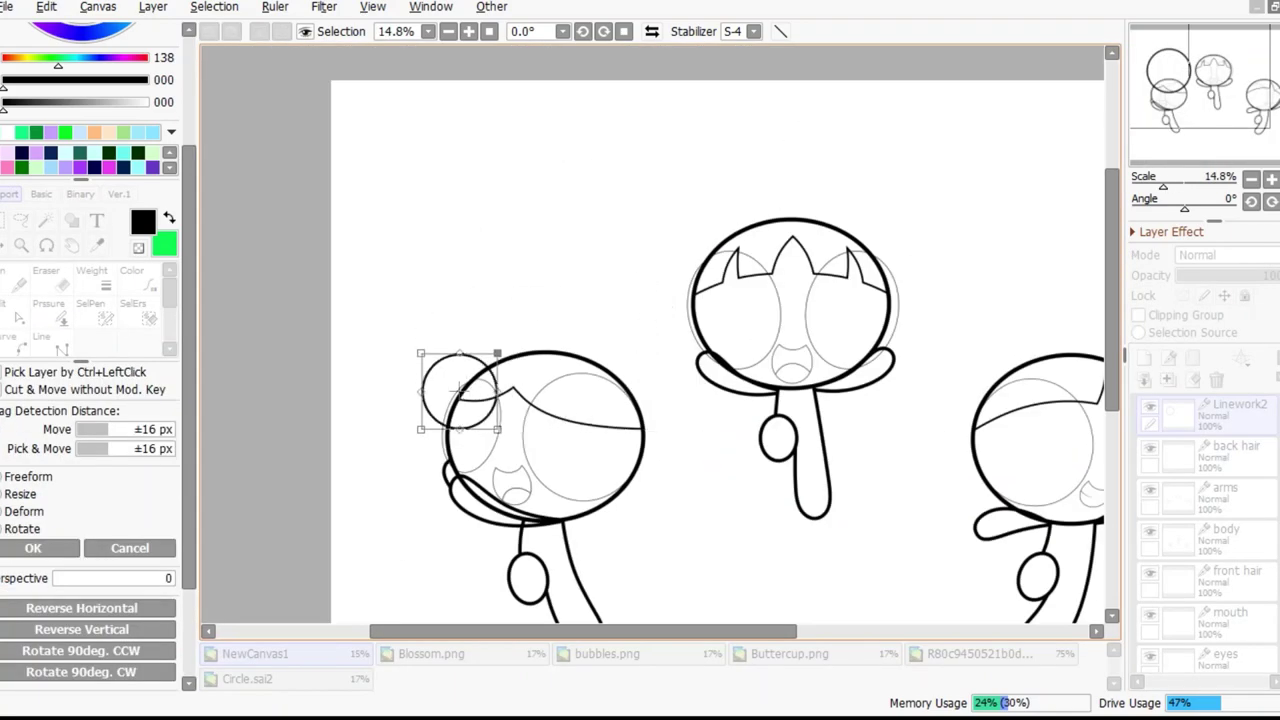
scroll(610, 410, "up", 2)
key("Return")
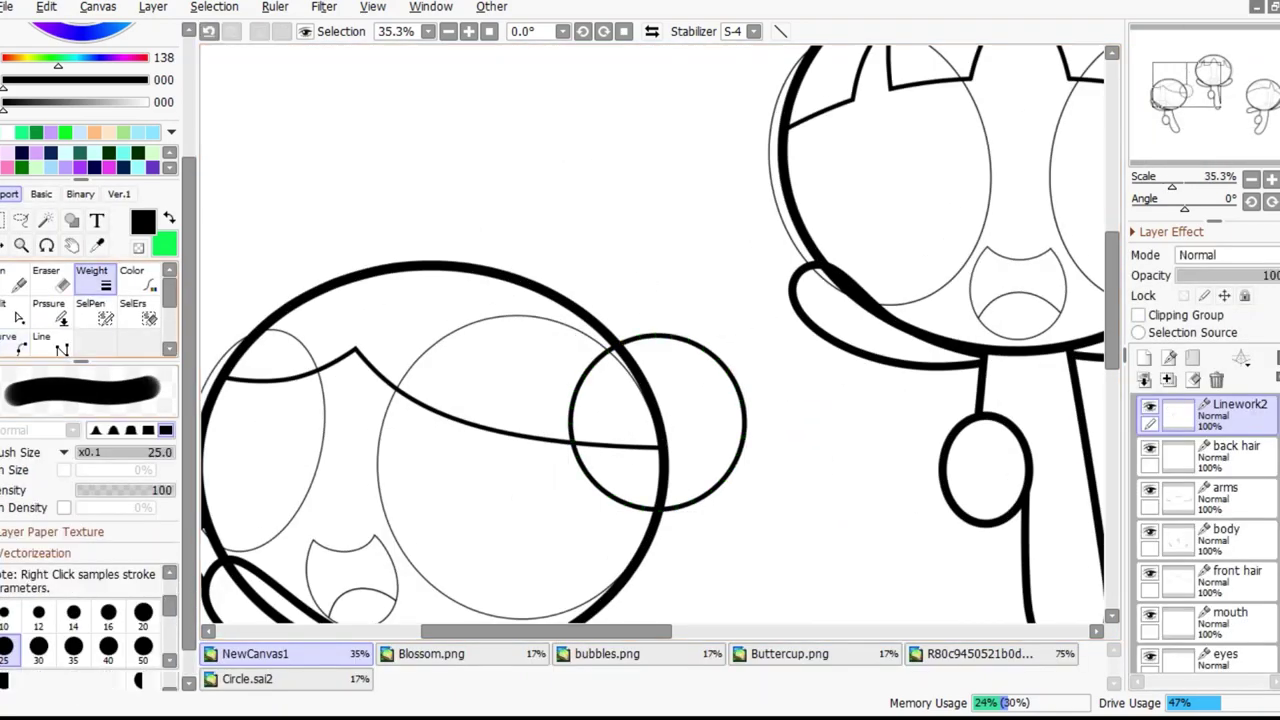
scroll(657, 422, "up", 2)
On another linework layer, draw two size 20 curves from the circle's sides that meet in a pigtail point below it
left_click(8, 340)
left_click(1168, 357)
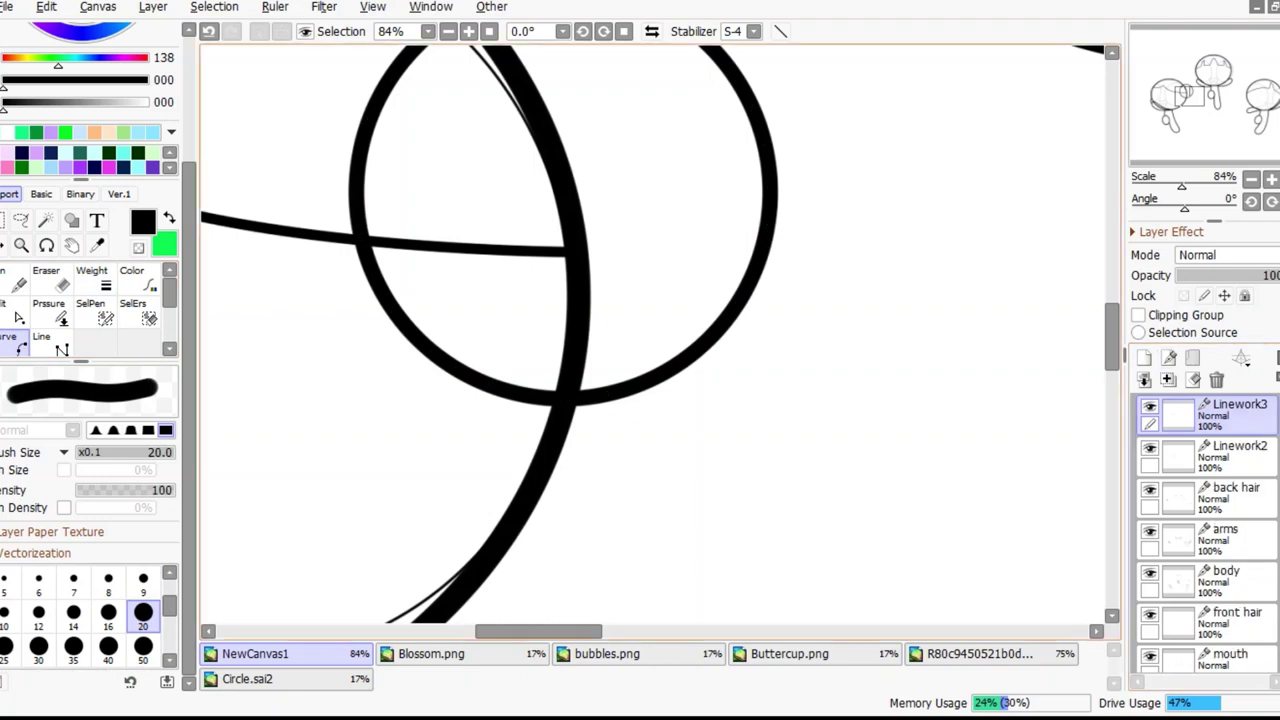
scroll(312, 153, "up", 2)
left_click(312, 153)
scroll(487, 440, "down", 5)
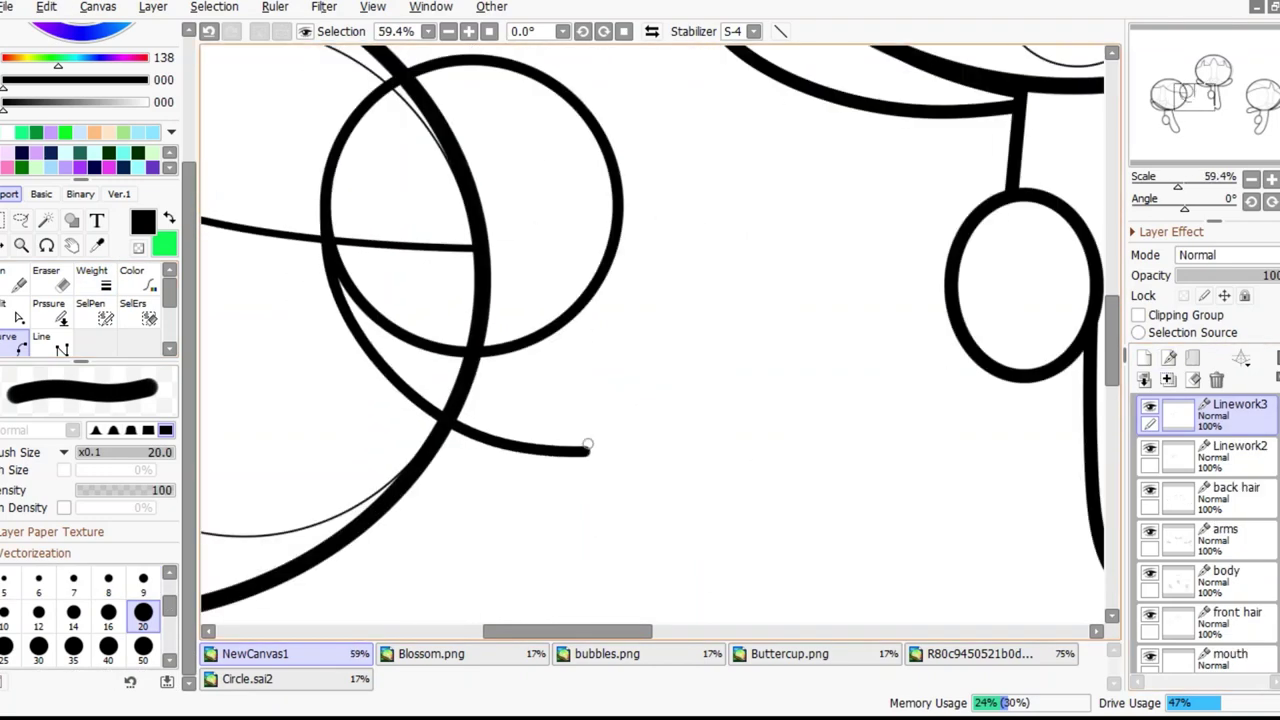
scroll(587, 452, "up", 2)
scroll(505, 555, "up", 5)
scroll(530, 450, "down", 8)
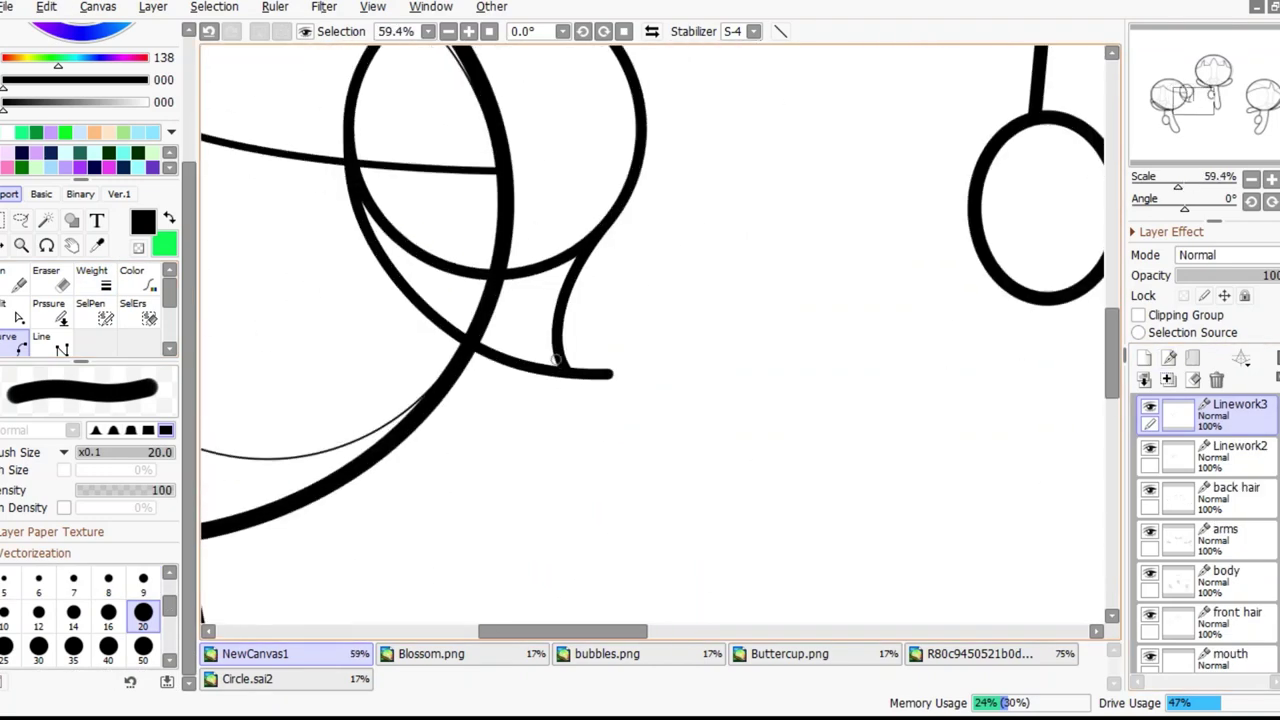
Trim the overshooting line at the pigtail's tip into a sharp point with transparent curve strokes
scroll(551, 349, "up", 11)
scroll(700, 480, "up", 1)
scroll(711, 283, "down", 6)
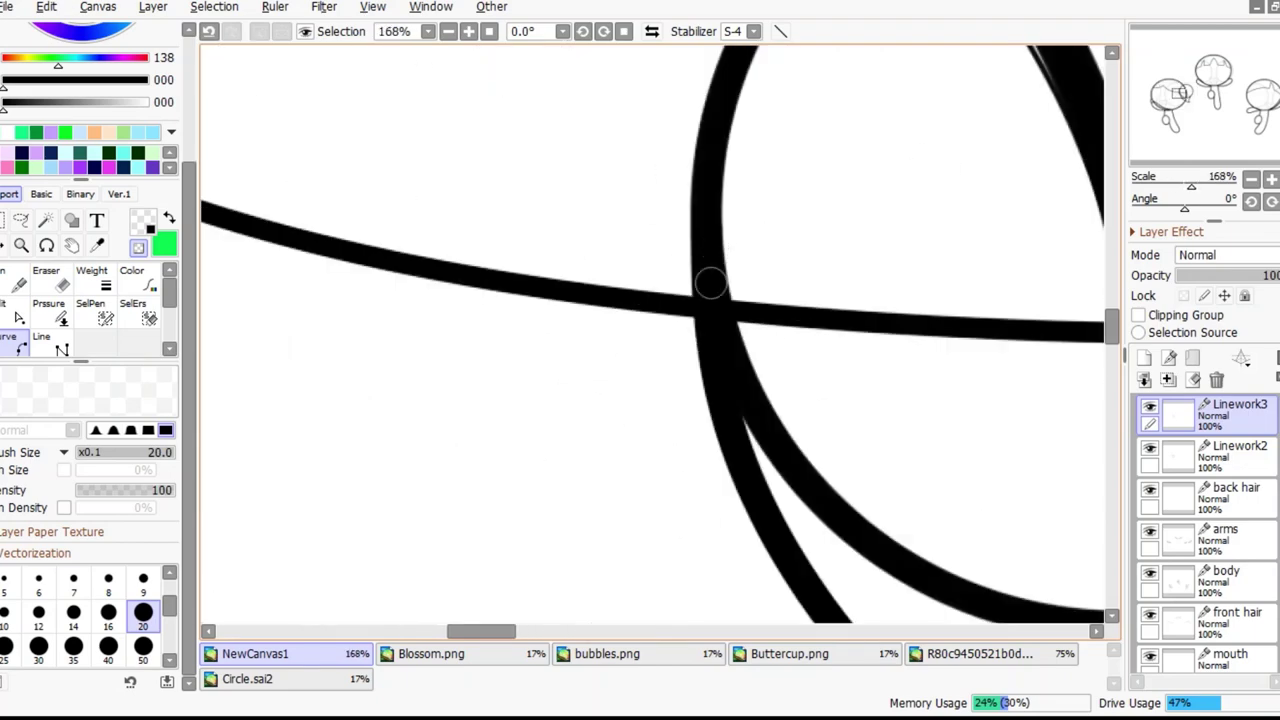
scroll(600, 290, "down", 3)
Remove the circle's lower arc inside the pigtail, align its ends with the curves, and merge both layers into the back hair layer
key("ctrl")
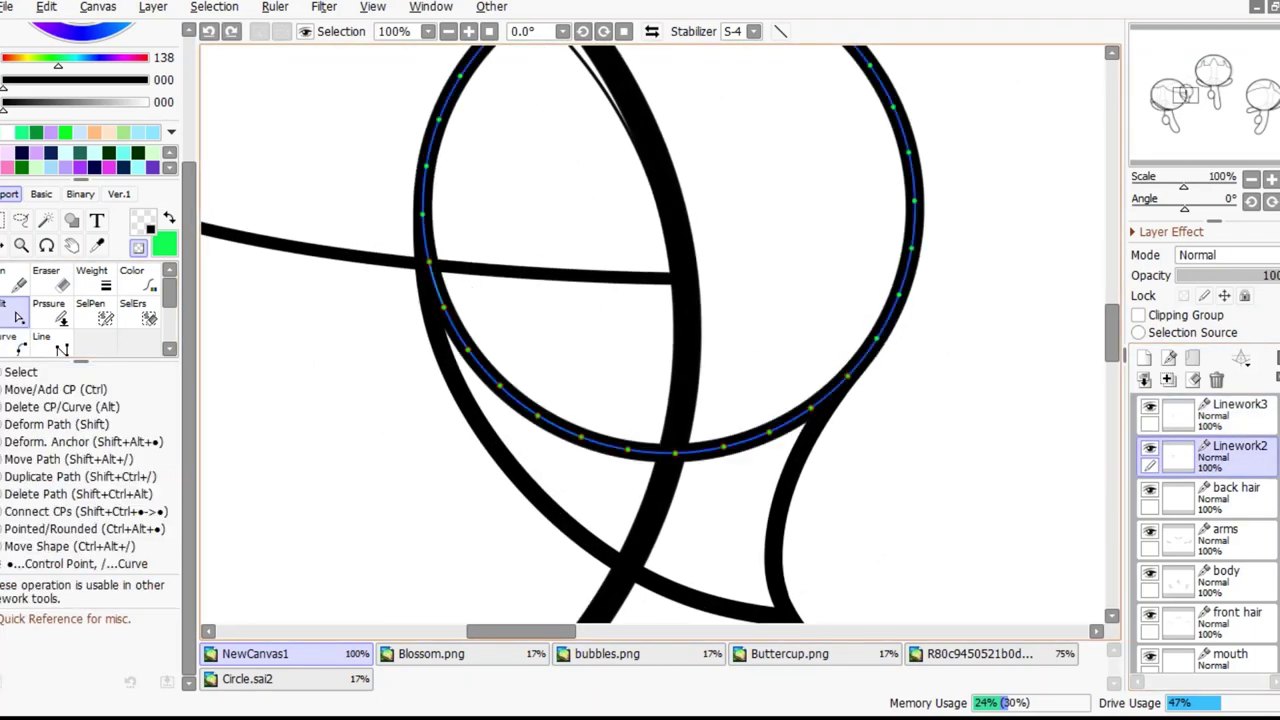
scroll(650, 340, "up", 2)
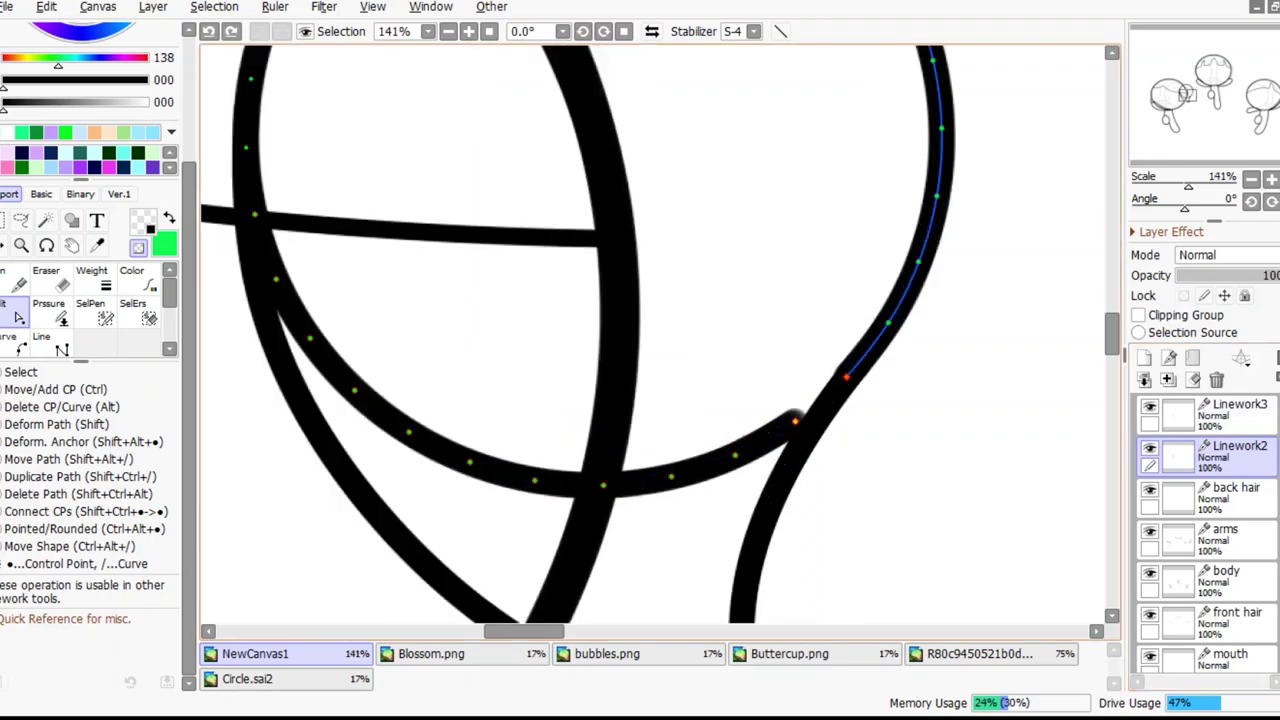
scroll(650, 340, "down", 1)
scroll(650, 340, "up", 1)
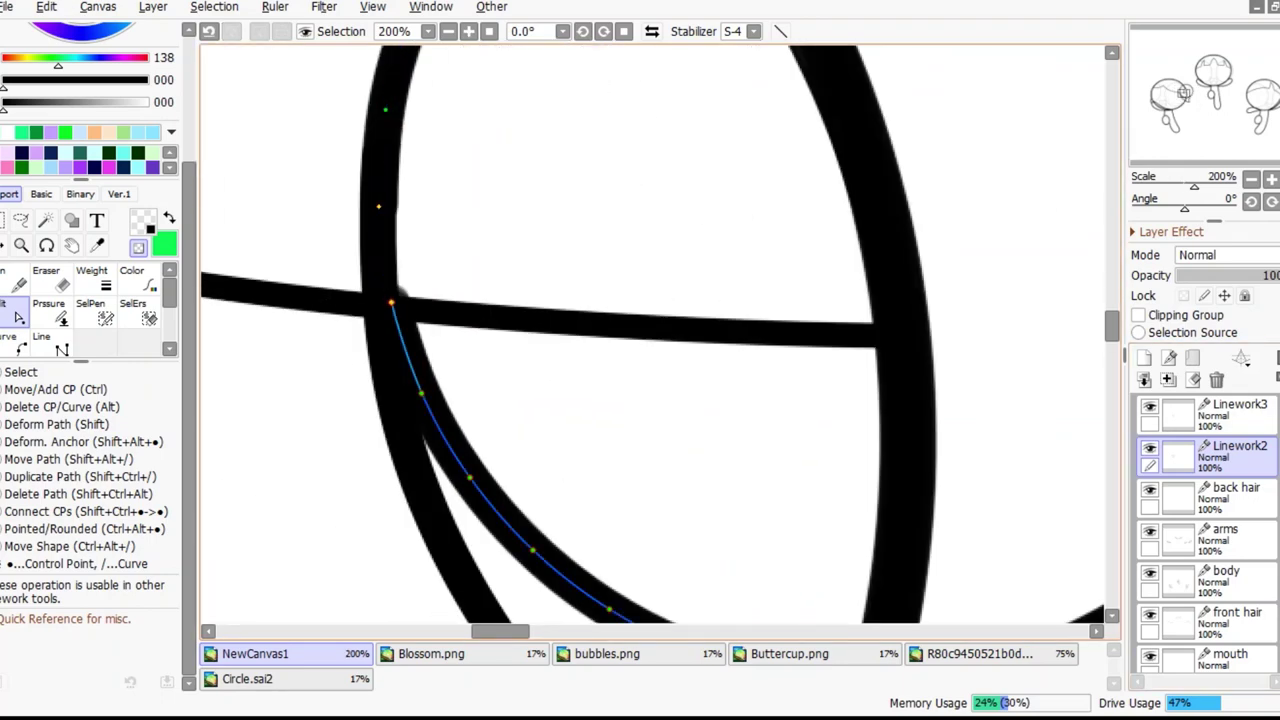
scroll(391, 301, "down", 1)
scroll(545, 425, "up", 3)
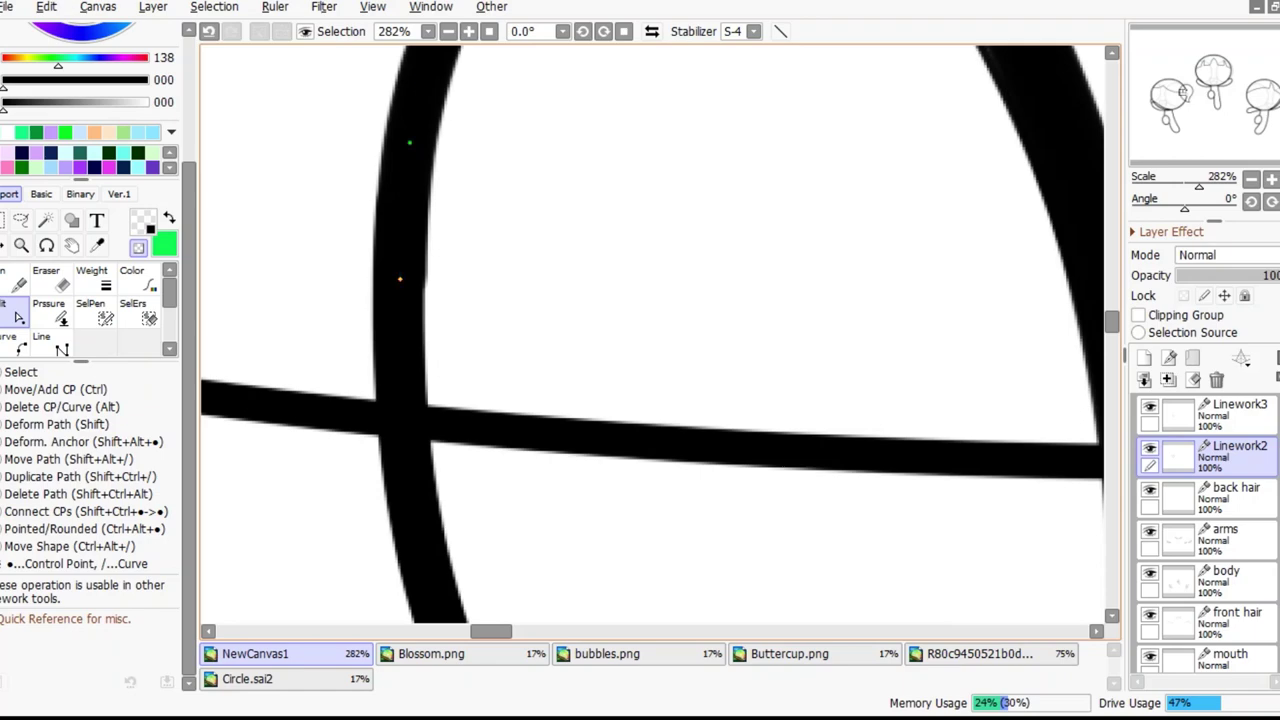
scroll(545, 425, "down", 7)
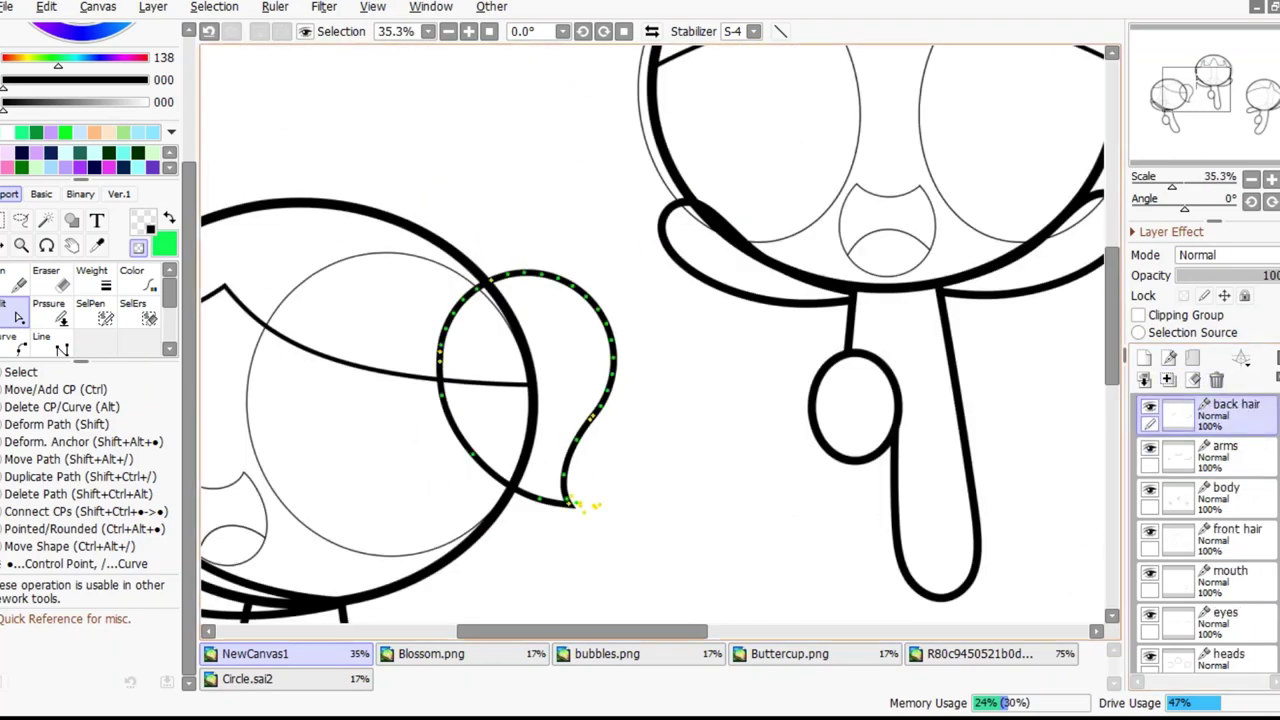
Rotate the pigtail slightly, place a rotated copy at the left edge of the left girl's head, and merge it into back hair
key("ctrl+t")
key("Escape")
key("ctrl+t")
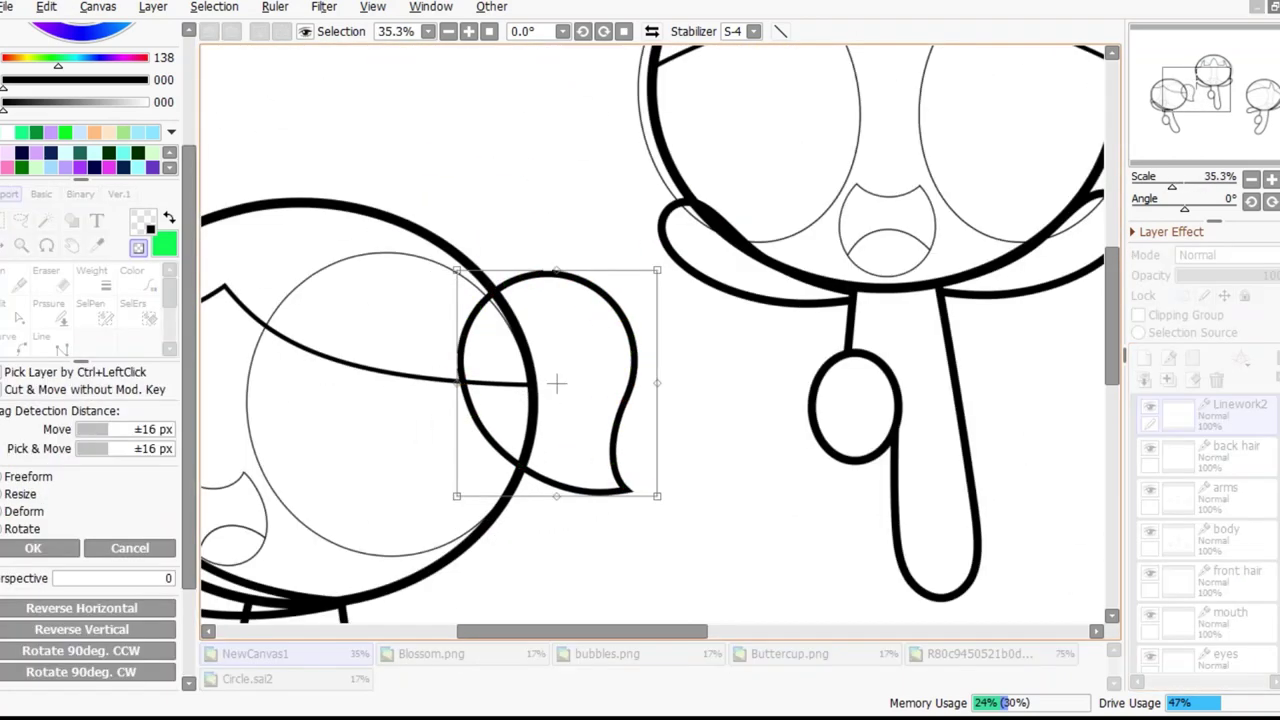
scroll(556, 383, "down", 3)
scroll(556, 383, "up", 2)
key("Return")
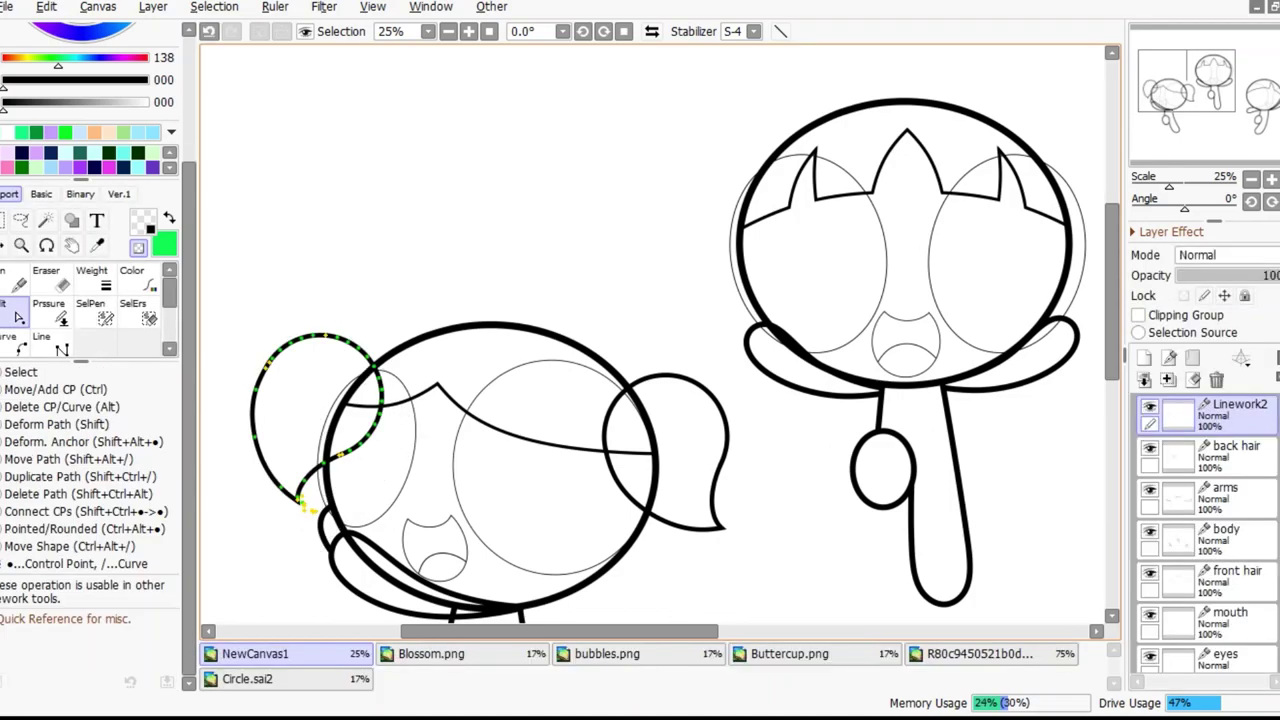
scroll(492, 203, "down", 3)
key("n")
scroll(492, 203, "up", 3)
scroll(492, 203, "down", 1)
scroll(492, 203, "up", 2)
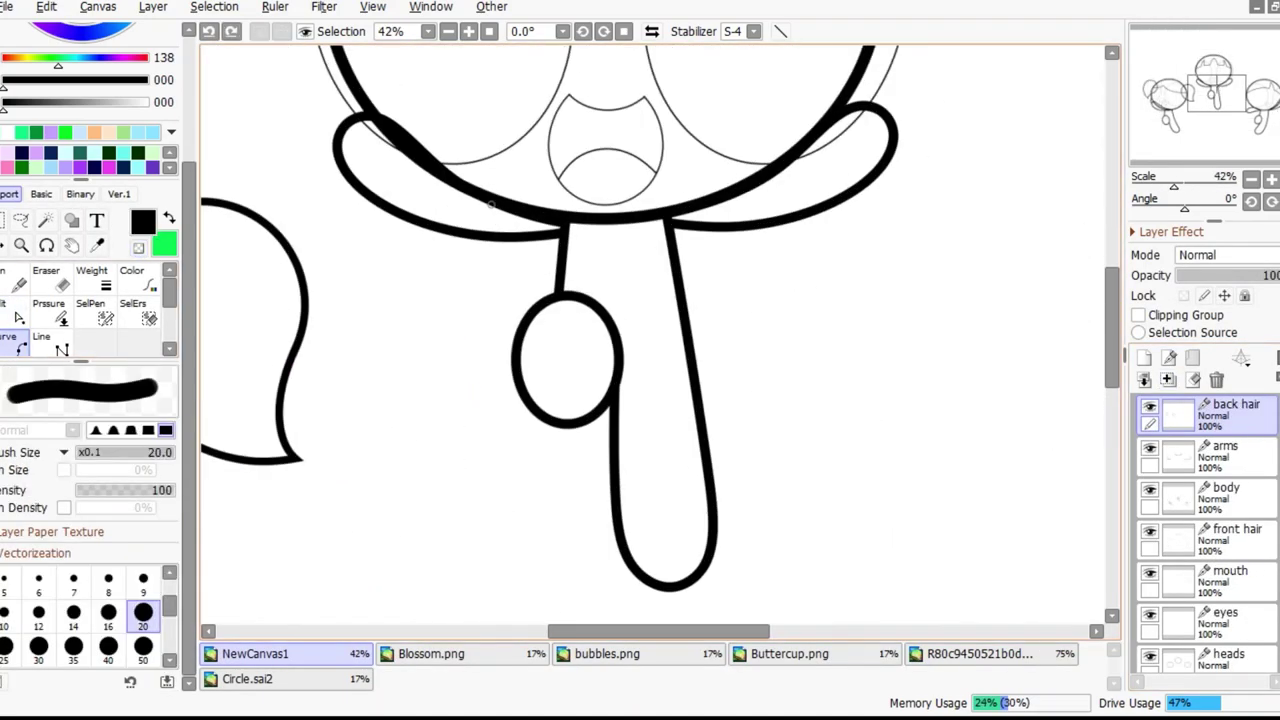
Try to outline the middle girl's back hair with size 20 straight lines flaring below her body, and bend the sides into waves
scroll(656, 334, "down", 2)
left_click(41, 340)
scroll(656, 334, "down", 2)
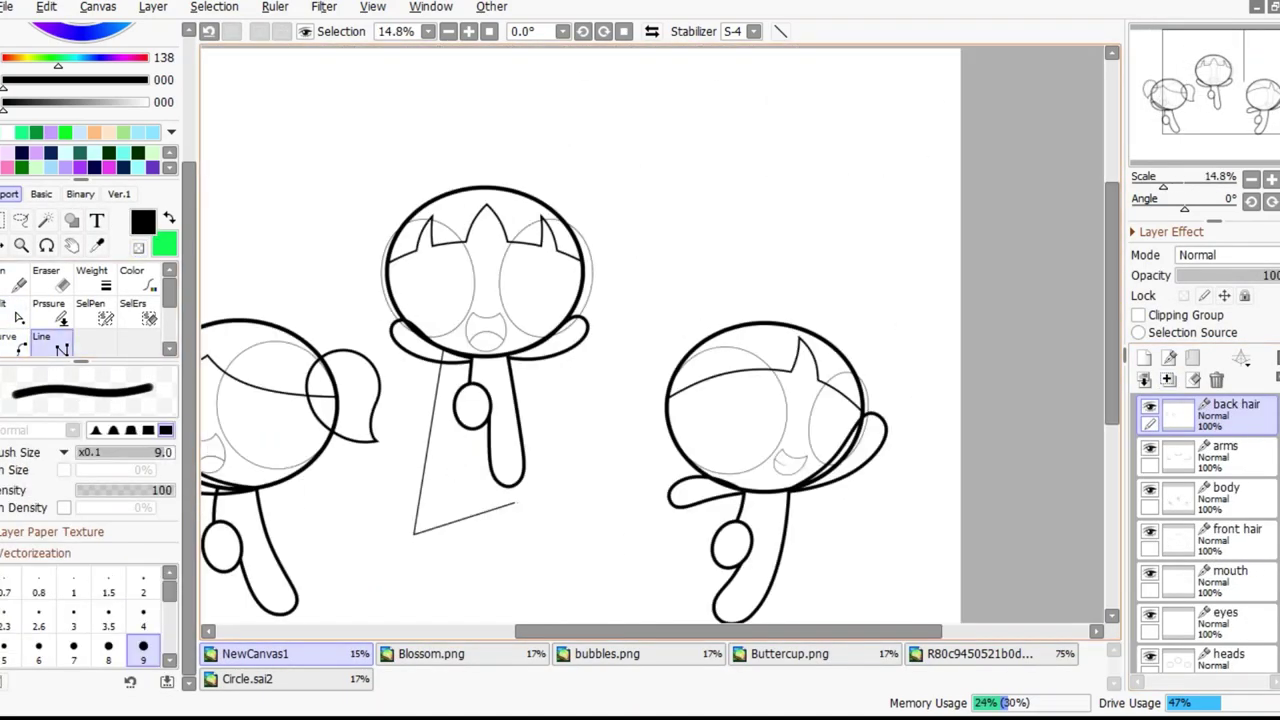
left_click(91, 276)
scroll(428, 528, "up", 2)
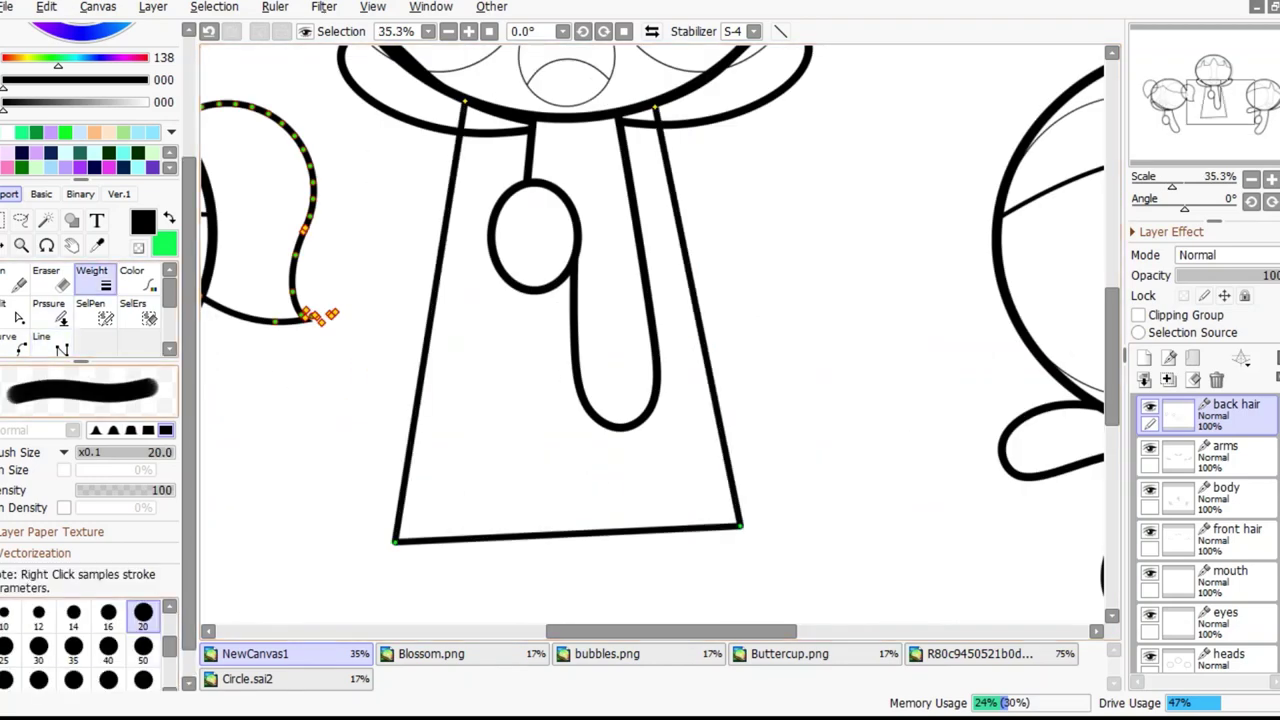
left_click(18, 316)
left_click_drag(685, 254, 725, 254)
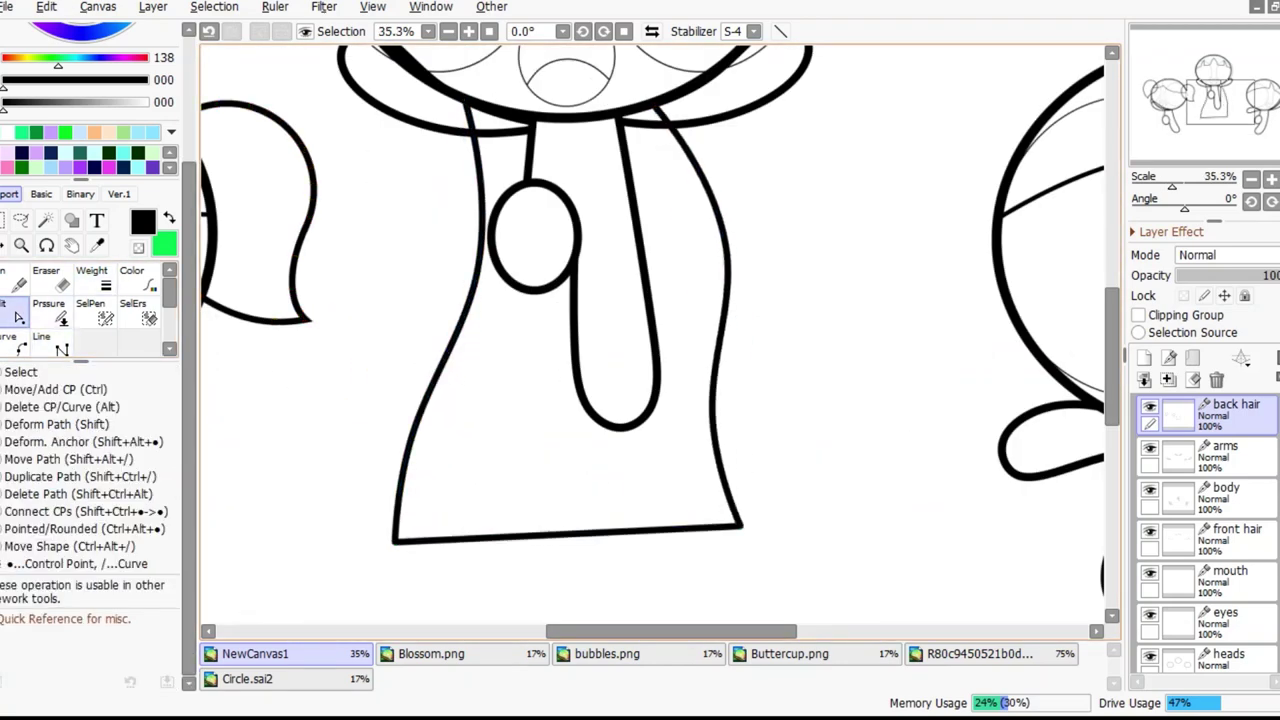
scroll(574, 370, "down", 1)
left_click_drag(740, 524, 770, 535)
scroll(640, 330, "down", 1)
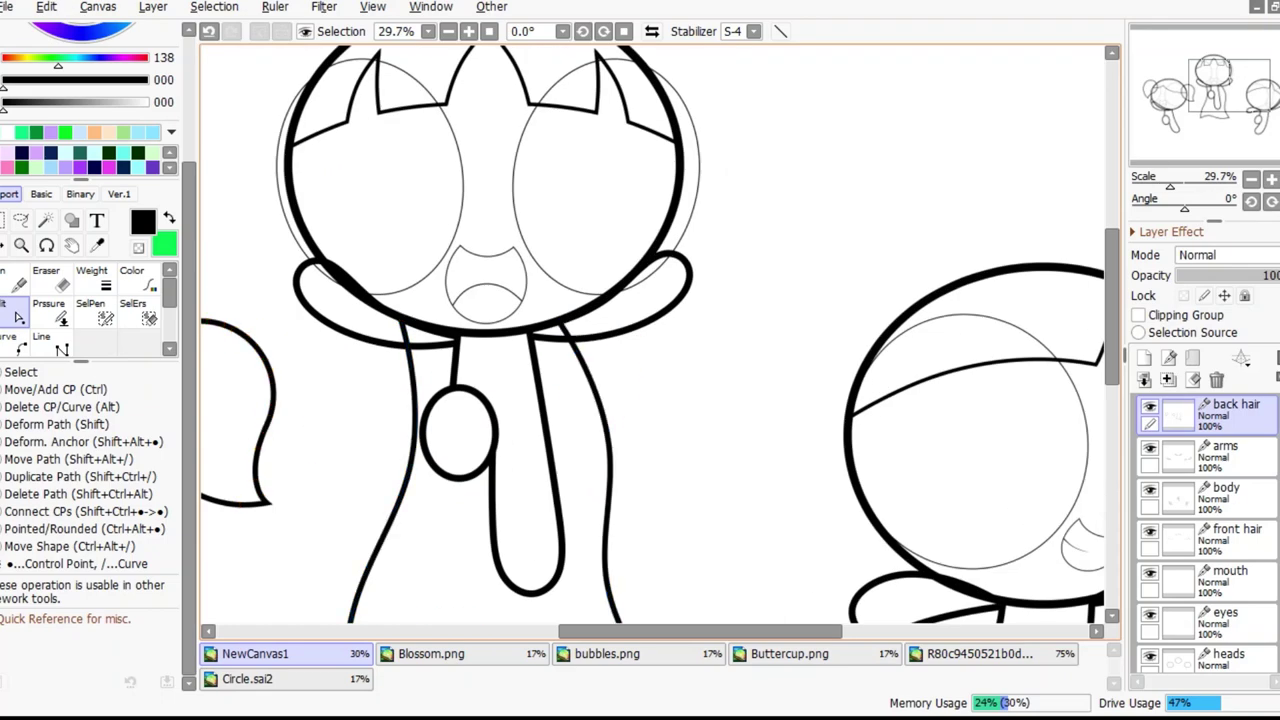
key("ctrl+z")
key("ctrl+z")
Try to draw the middle girl's back hair with a size 20 curve running down from the head's lower left edge
key("c")
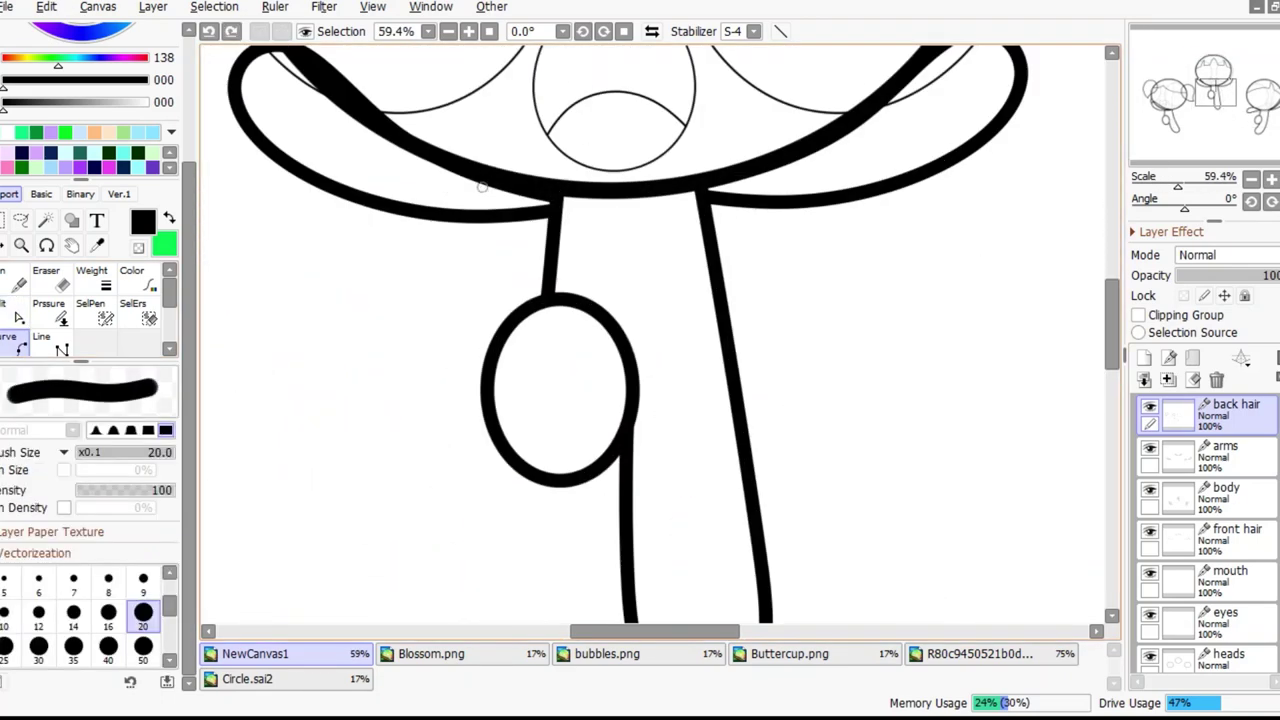
scroll(452, 370, "up", 2)
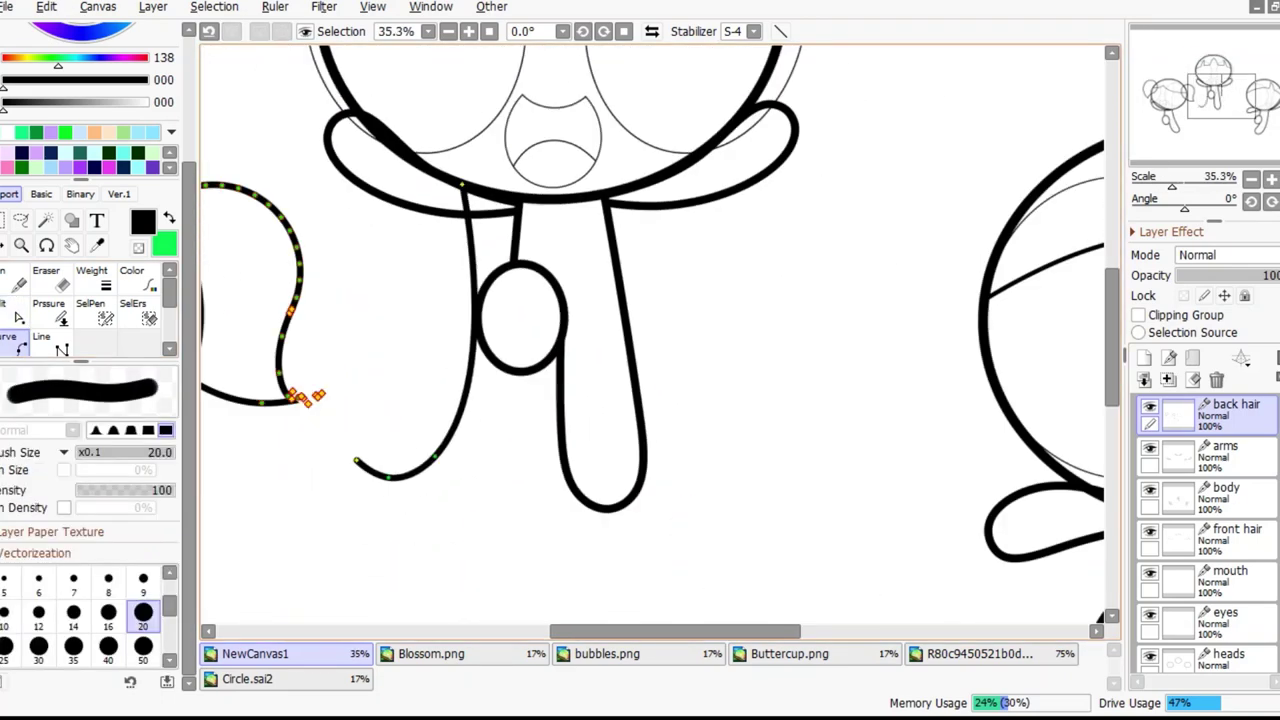
scroll(464, 400, "up", 2)
scroll(464, 400, "down", 5)
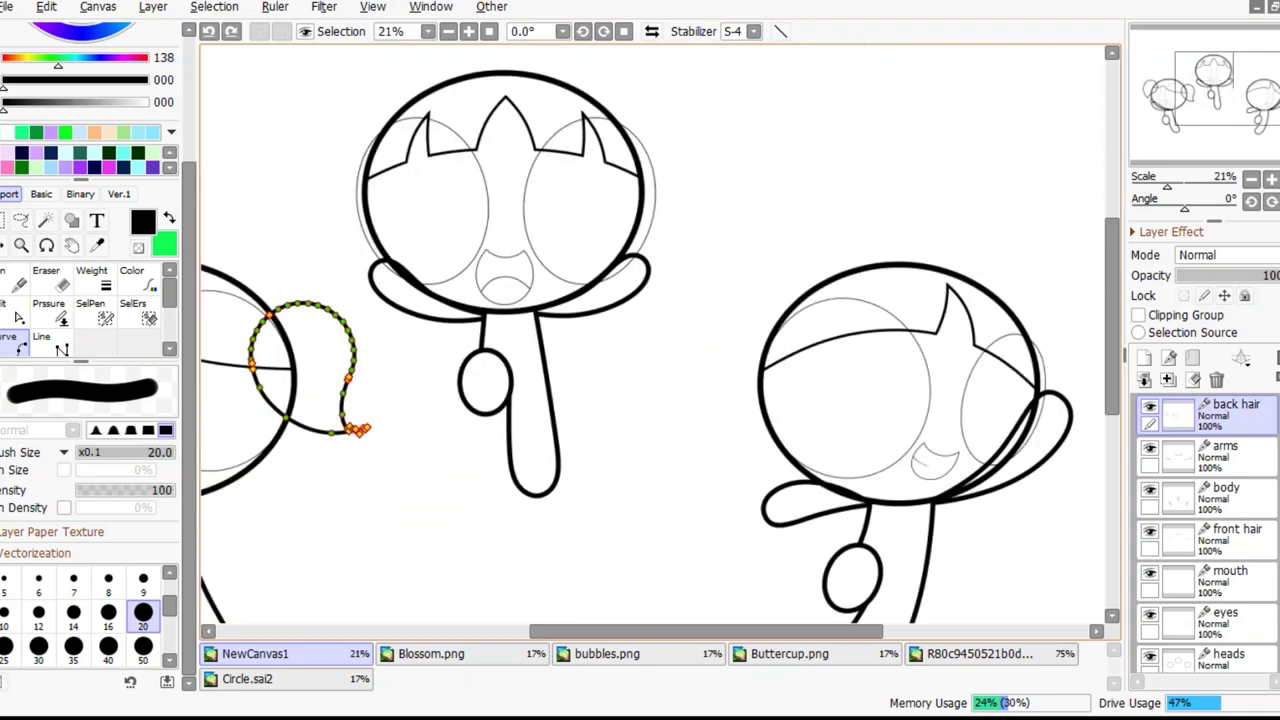
scroll(464, 400, "up", 1)
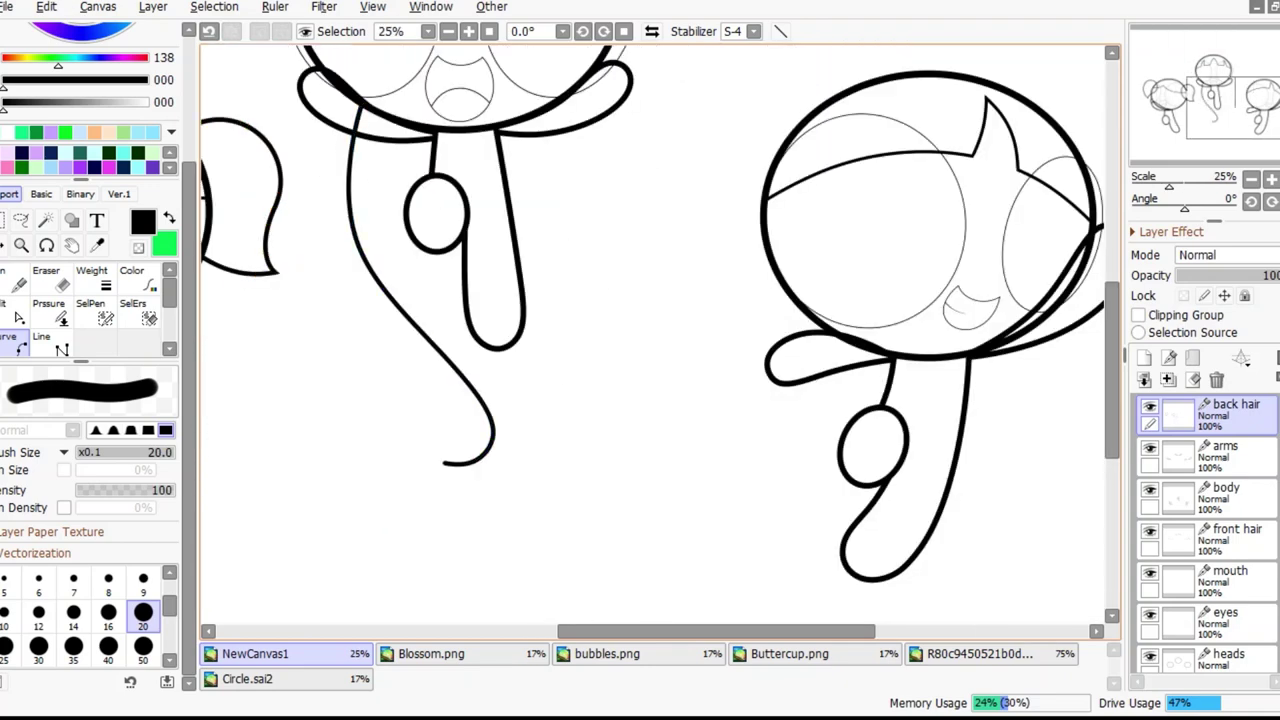
key("e")
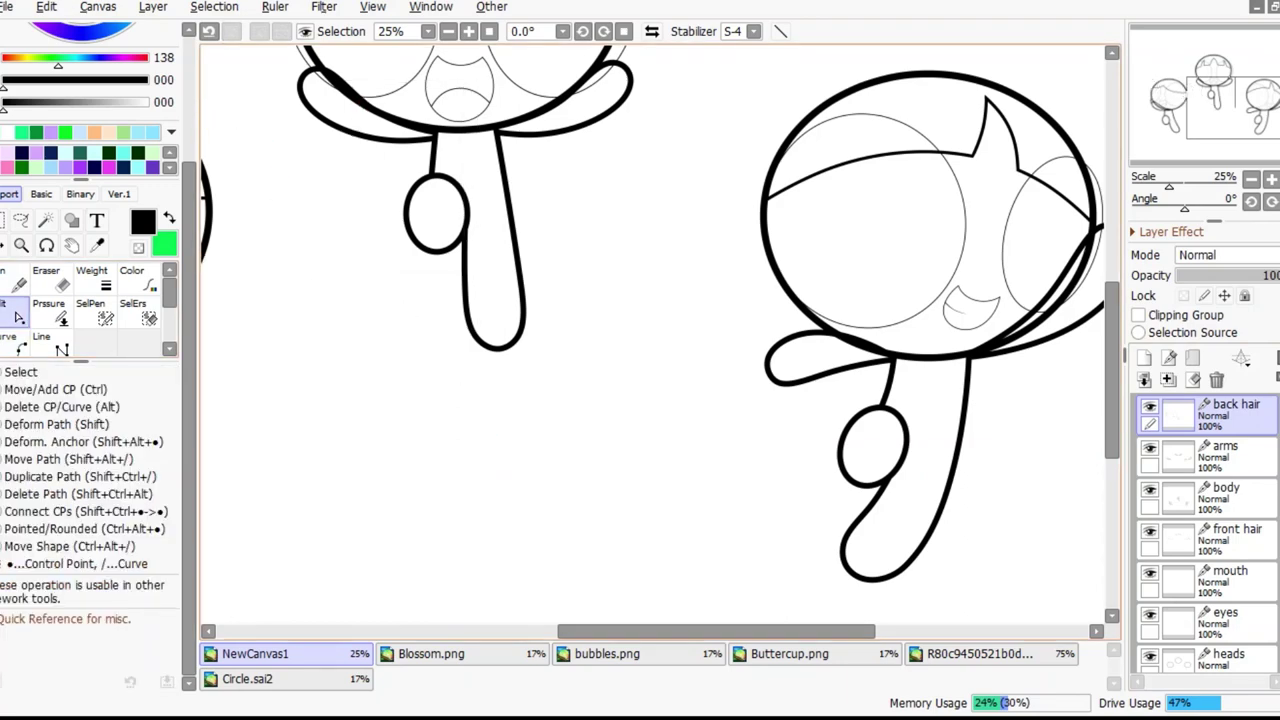
Draw the middle girl's back hair with size 20 curves sweeping from both sides beneath her head to a tapered tip below her body
key("c")
left_click(550, 105)
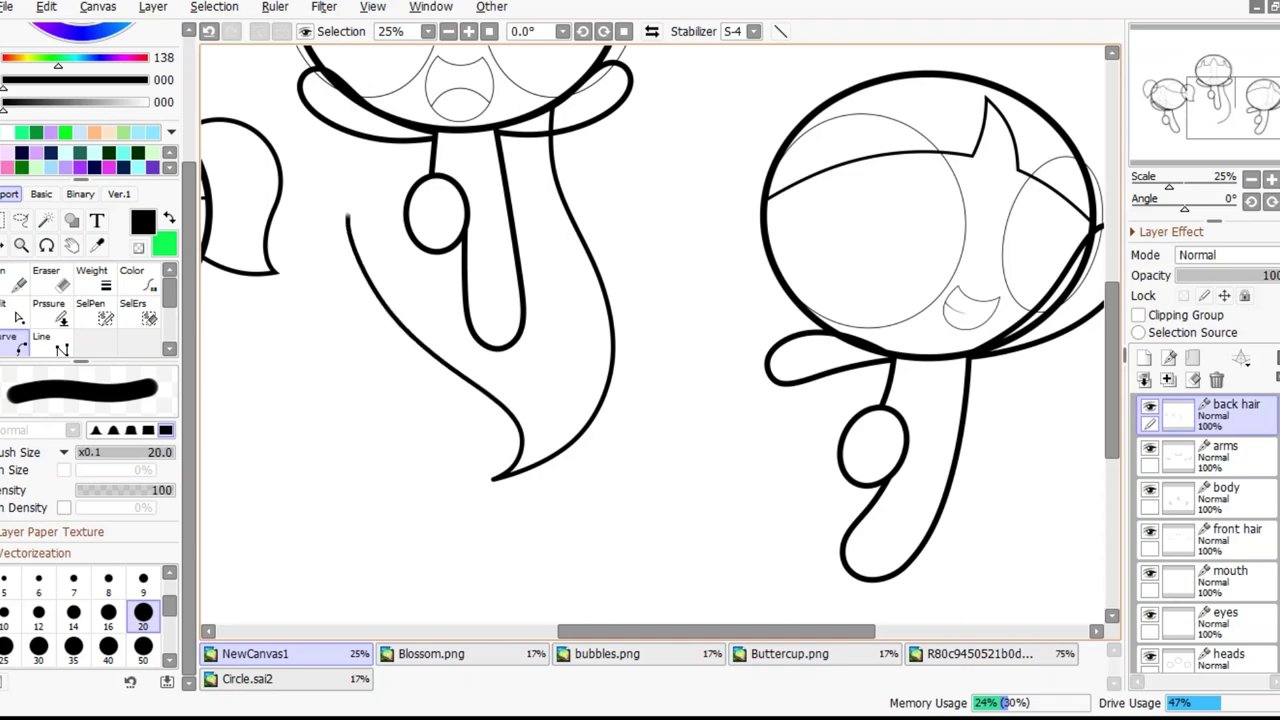
scroll(596, 438, "up", 10)
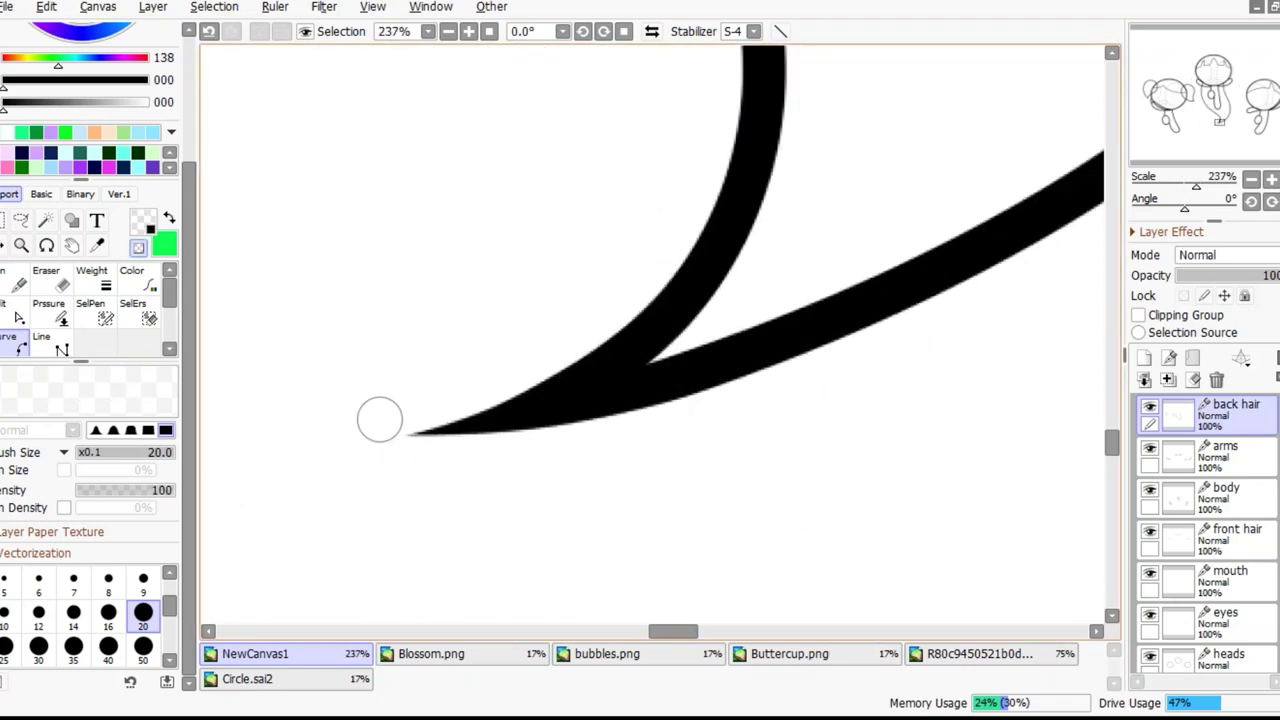
scroll(380, 420, "down", 10)
Draw the right girl's back hair with size 20 curves flicking out from her head's left side and running down beneath it
scroll(360, 390, "up", 8)
left_click(354, 383)
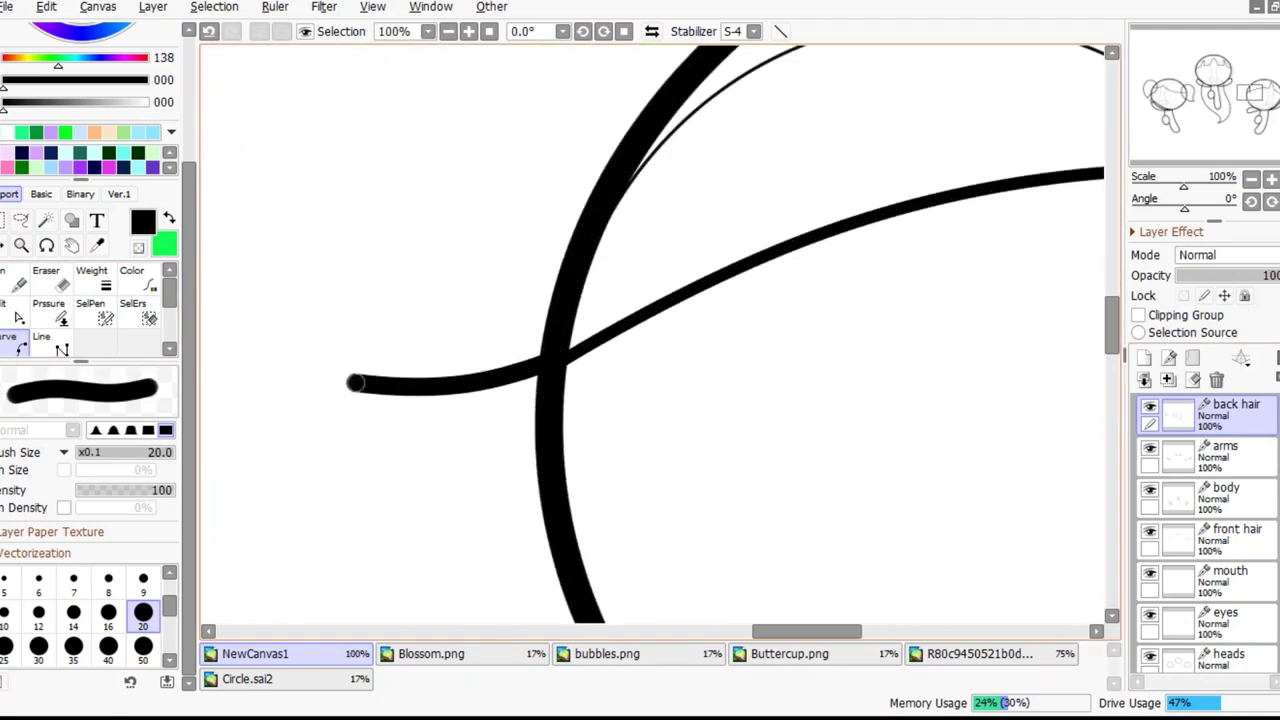
scroll(458, 530, "down", 5)
scroll(458, 530, "up", 3)
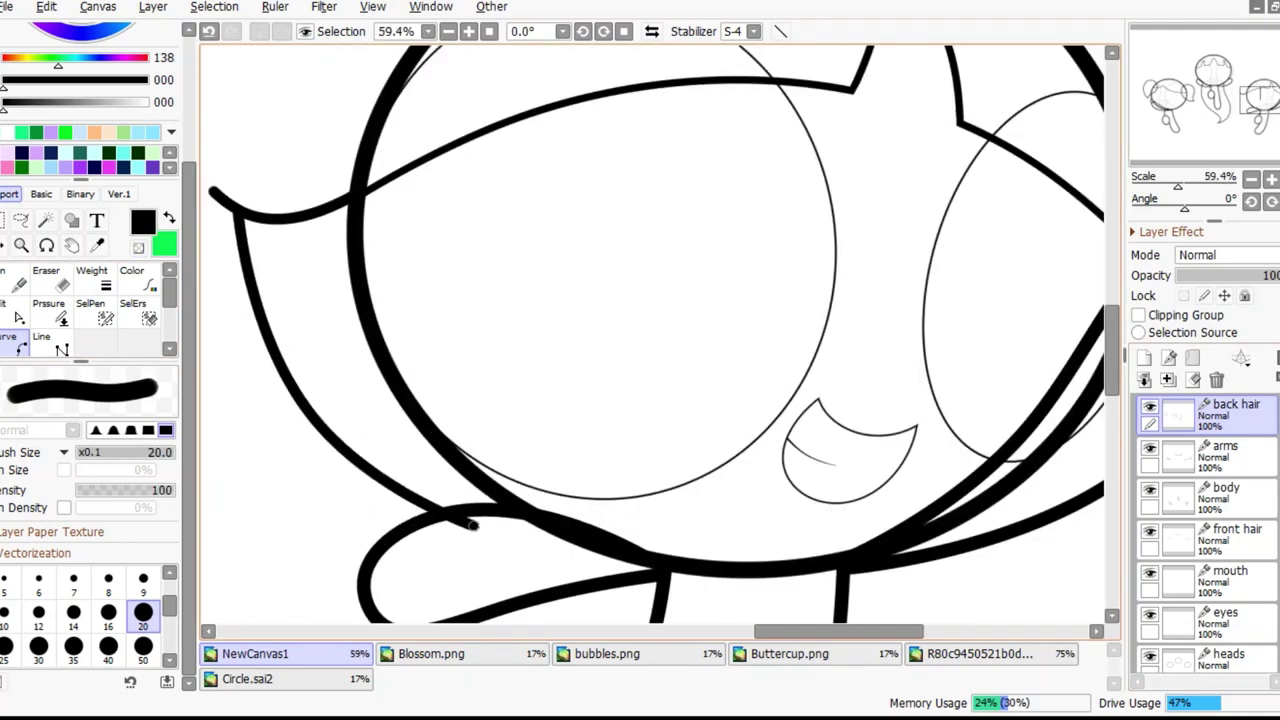
scroll(291, 498, "up", 7)
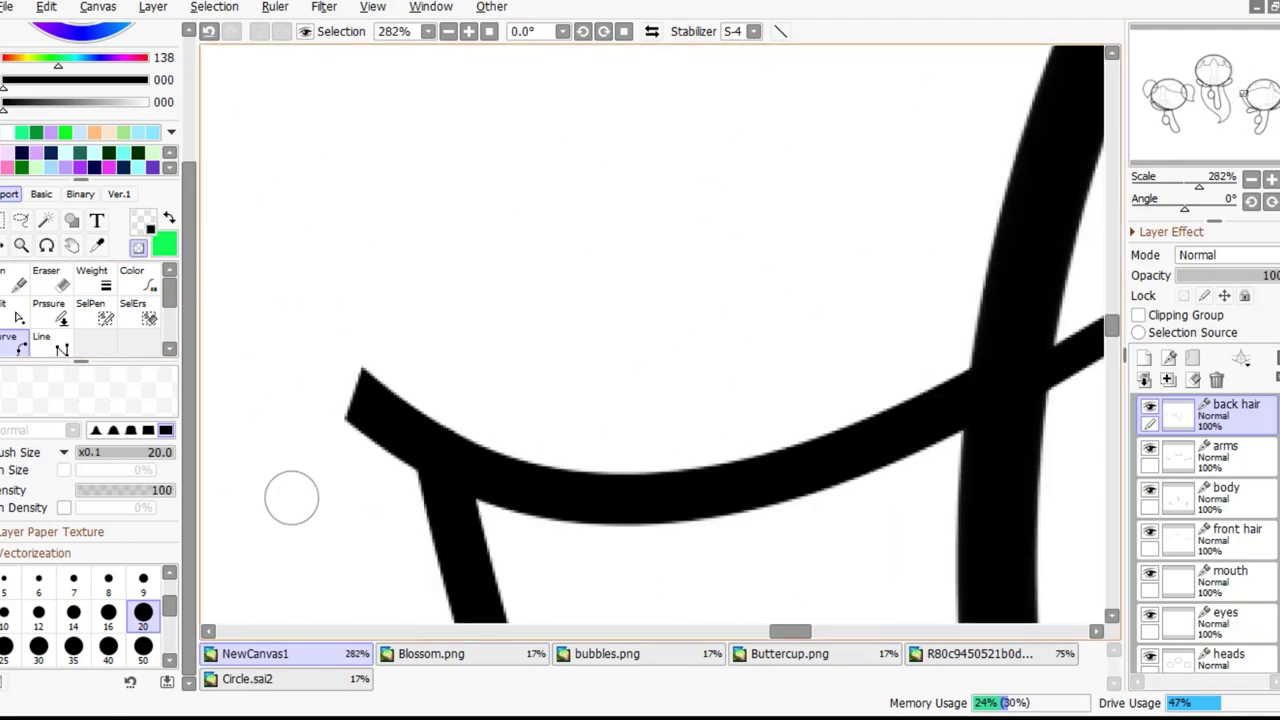
scroll(315, 261, "down", 8)
key("Return")
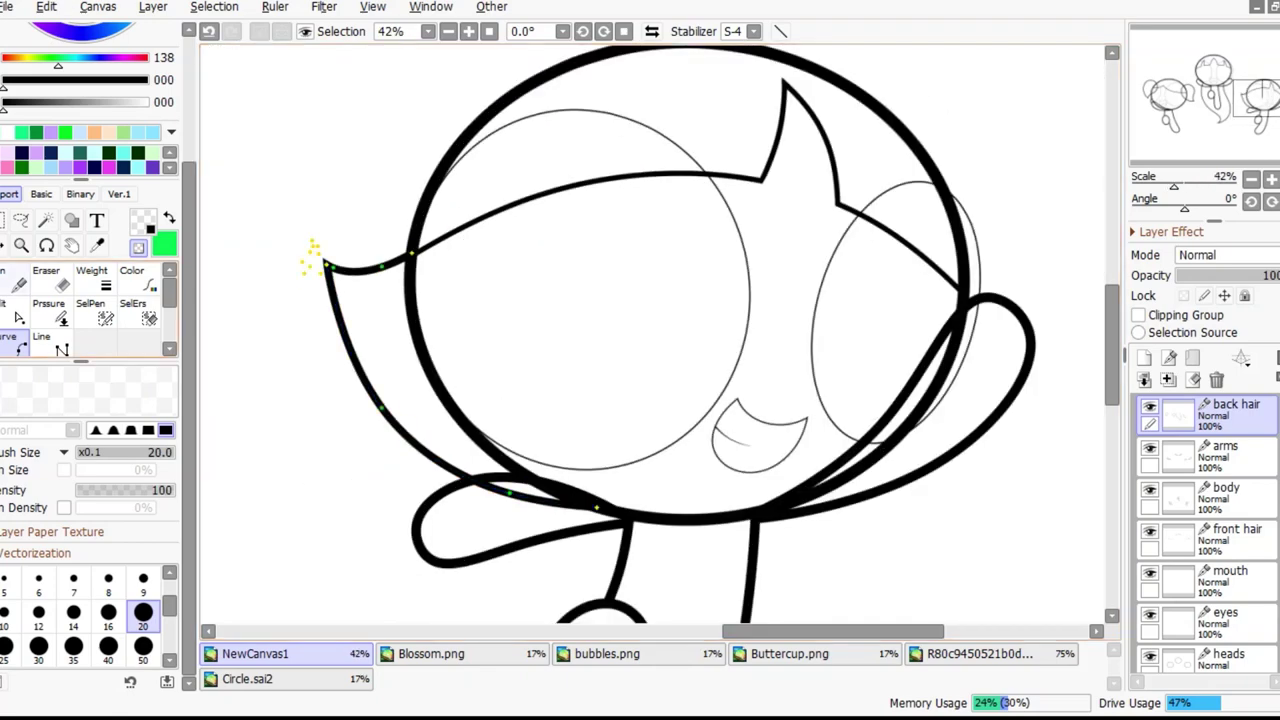
Place a mirrored, slightly smaller copy of the hair flick at the right side of the right girl's head, and merge it into back hair
key("ctrl+t")
mouse_move(449, 374)
left_mouse_down()
mouse_move(912, 378)
mouse_move(918, 394)
left_mouse_up()
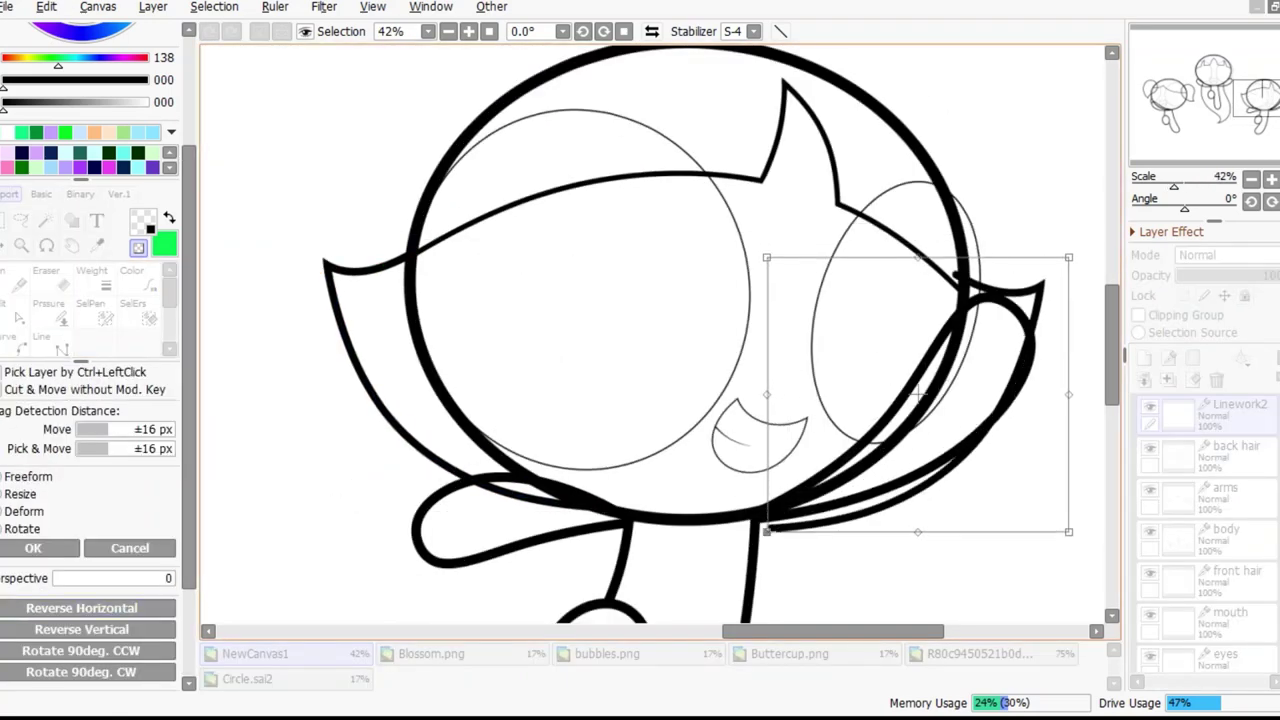
left_click_drag(1068, 532, 1057, 493)
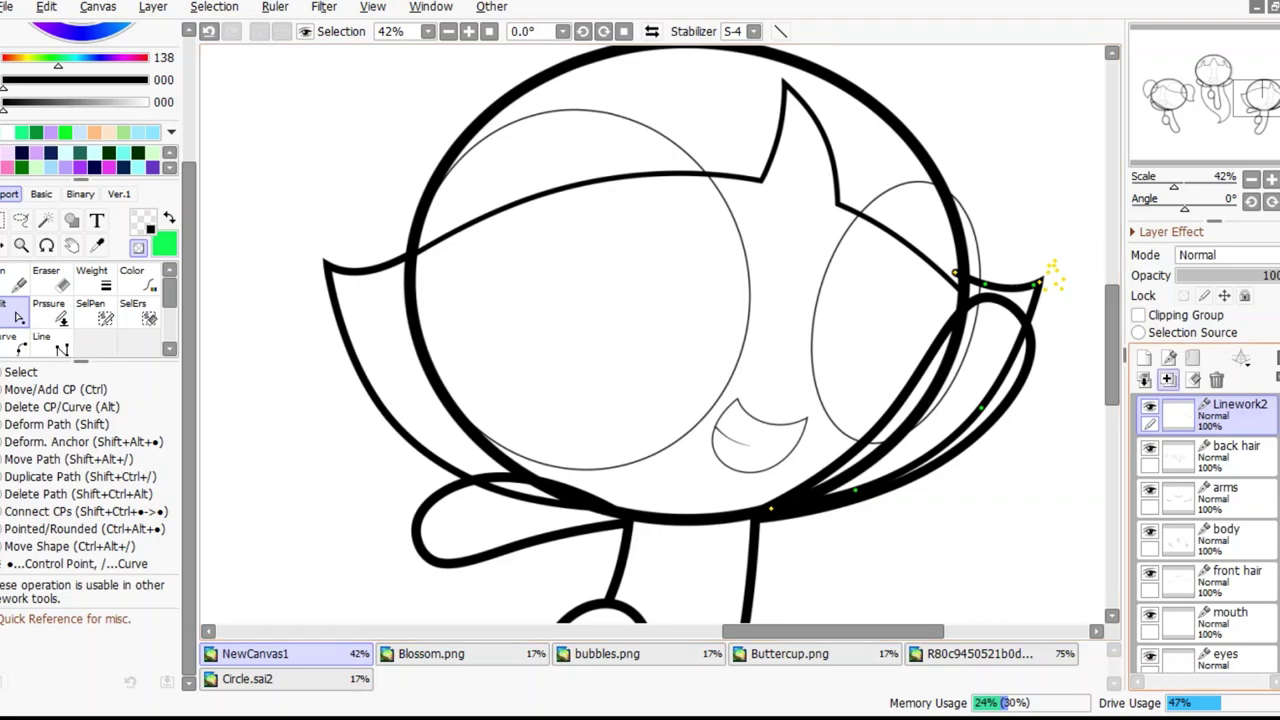
scroll(650, 340, "down", 6)
key("Return")
Try to draw the bow's left loop above the middle girl's head with size 25 curves on the bow layer
scroll(432, 461, "up", 7)
scroll(432, 461, "down", 2)
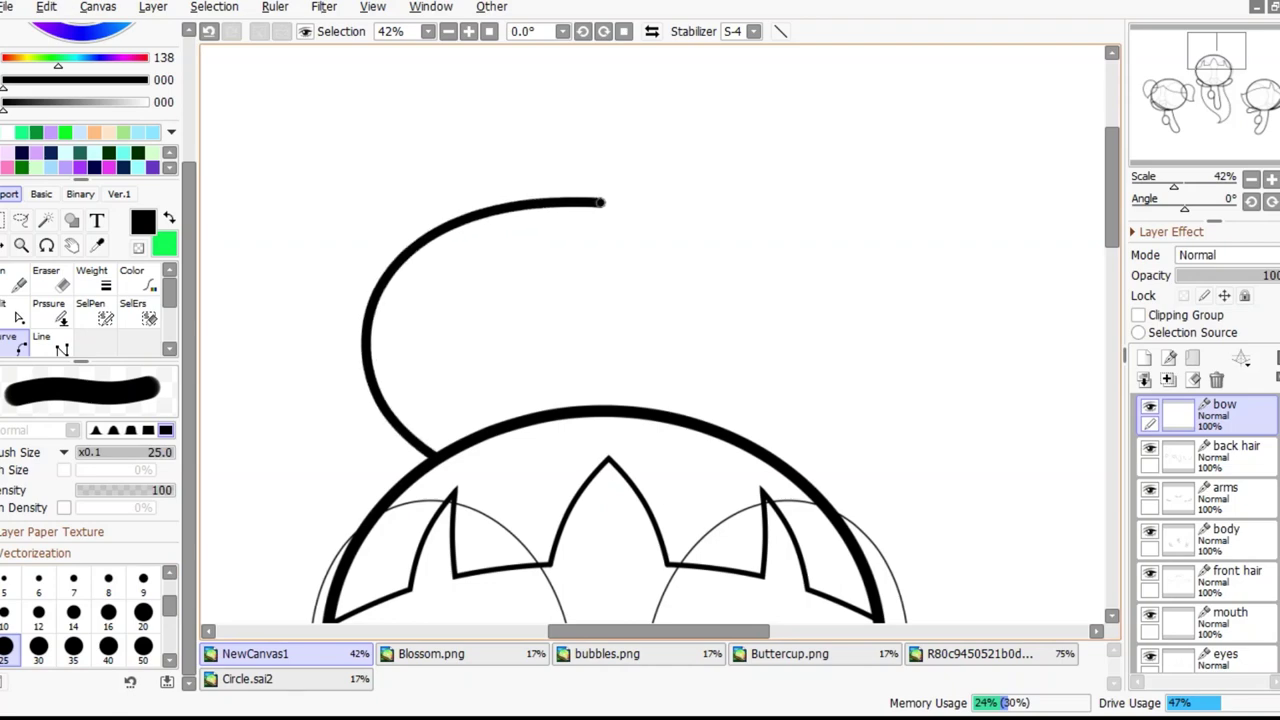
left_click(533, 202)
scroll(520, 260, "down", 1)
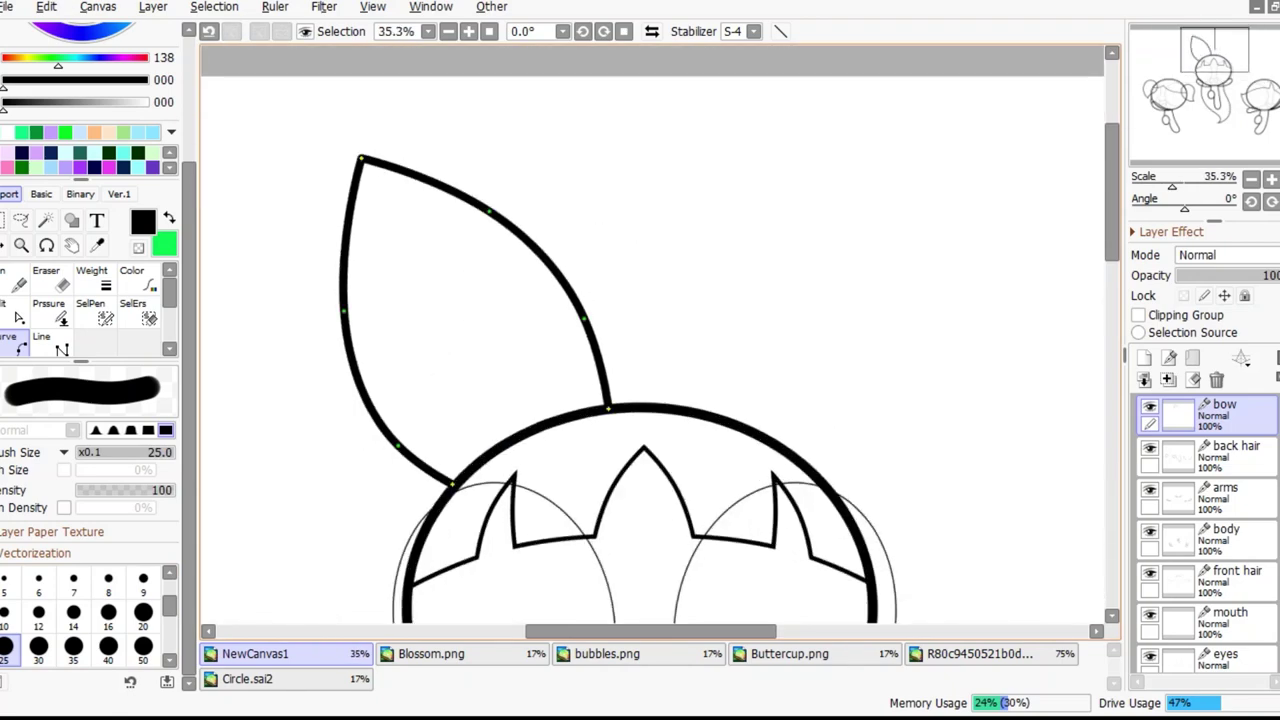
scroll(603, 221, "down", 3)
scroll(603, 221, "up", 1)
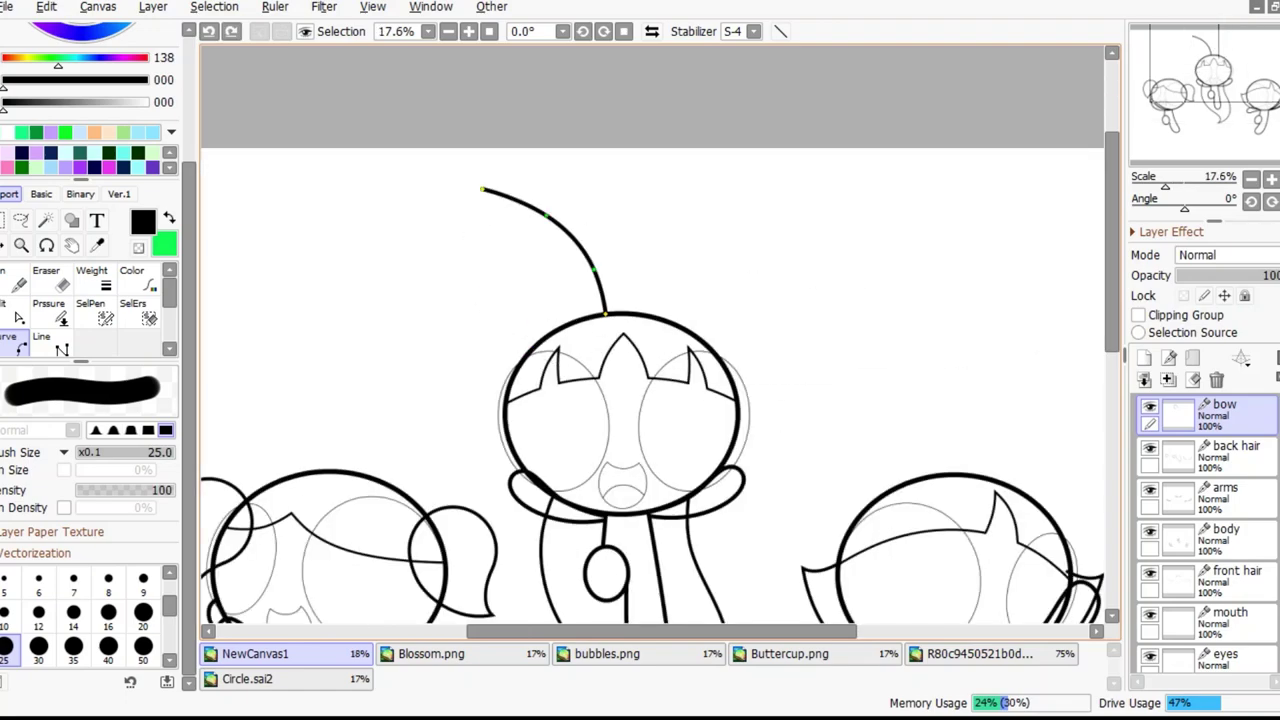
Draw the bow's pointed left loop on the middle girl's head with size 25 curves, using Blossom.png as reference, and rotate it slightly
left_click(431, 653)
scroll(660, 340, "down", 3)
left_click(255, 653)
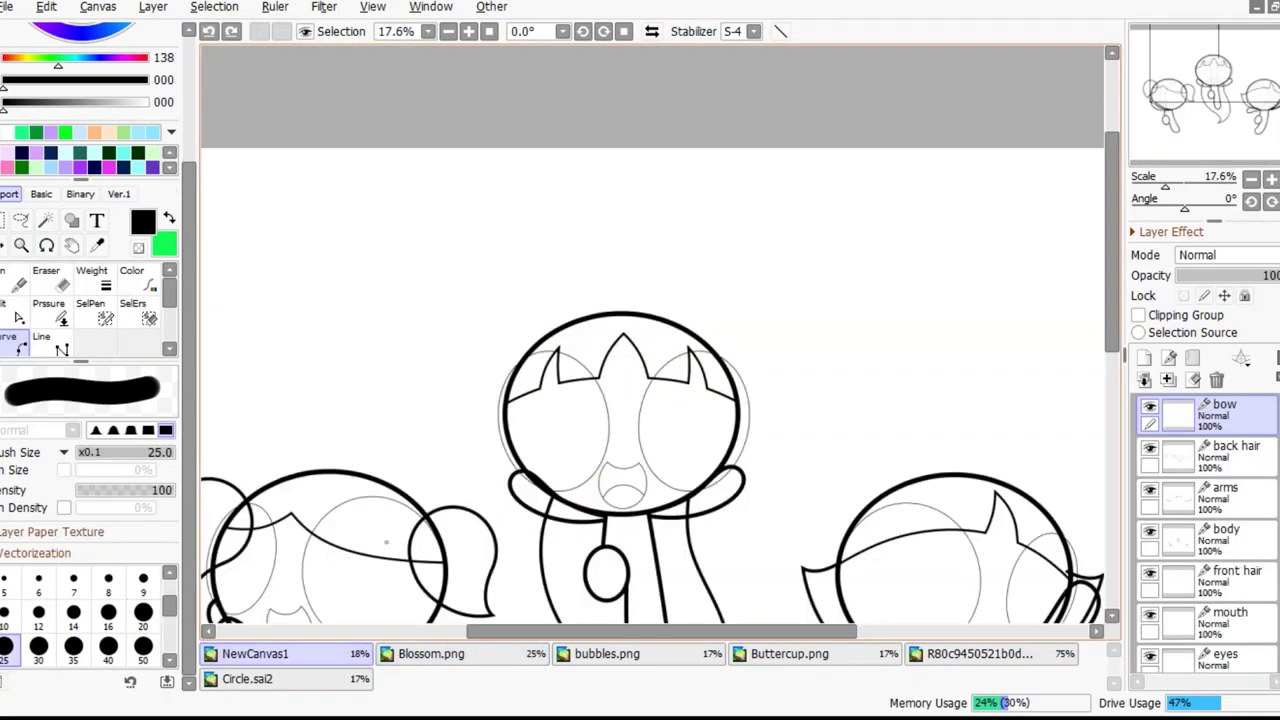
scroll(614, 285, "up", 2)
scroll(460, 200, "down", 1)
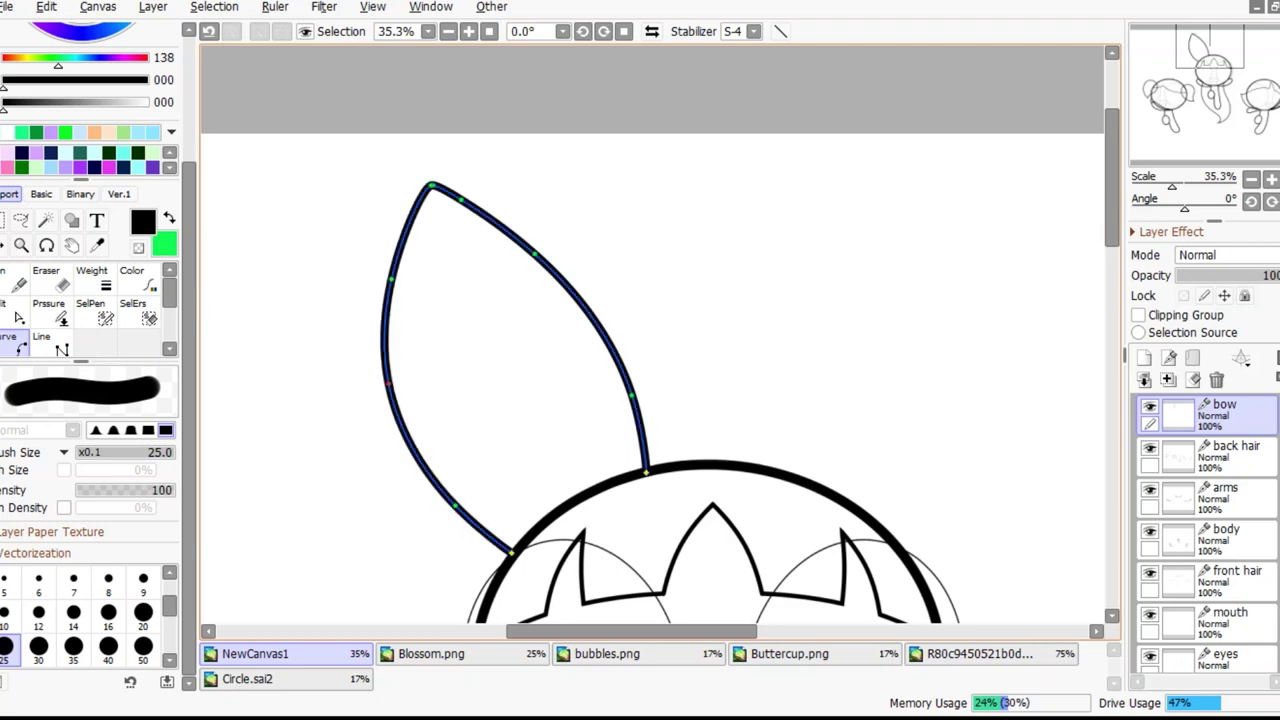
key("ctrl+t")
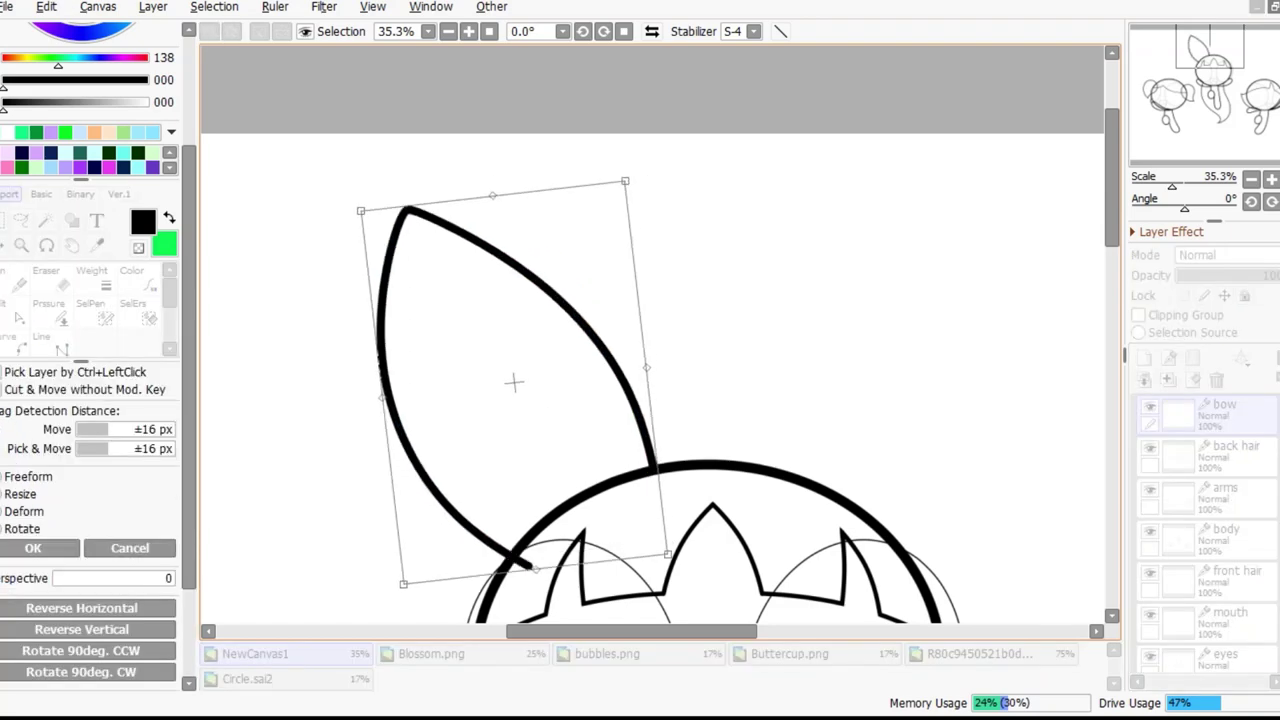
key("Return")
scroll(517, 369, "up", 2)
Duplicate the bow loop, mirror it horizontally, and place the copy at the upper right of the middle girl's head
key("ctrl+v")
key("ctrl+t")
scroll(580, 311, "down", 4)
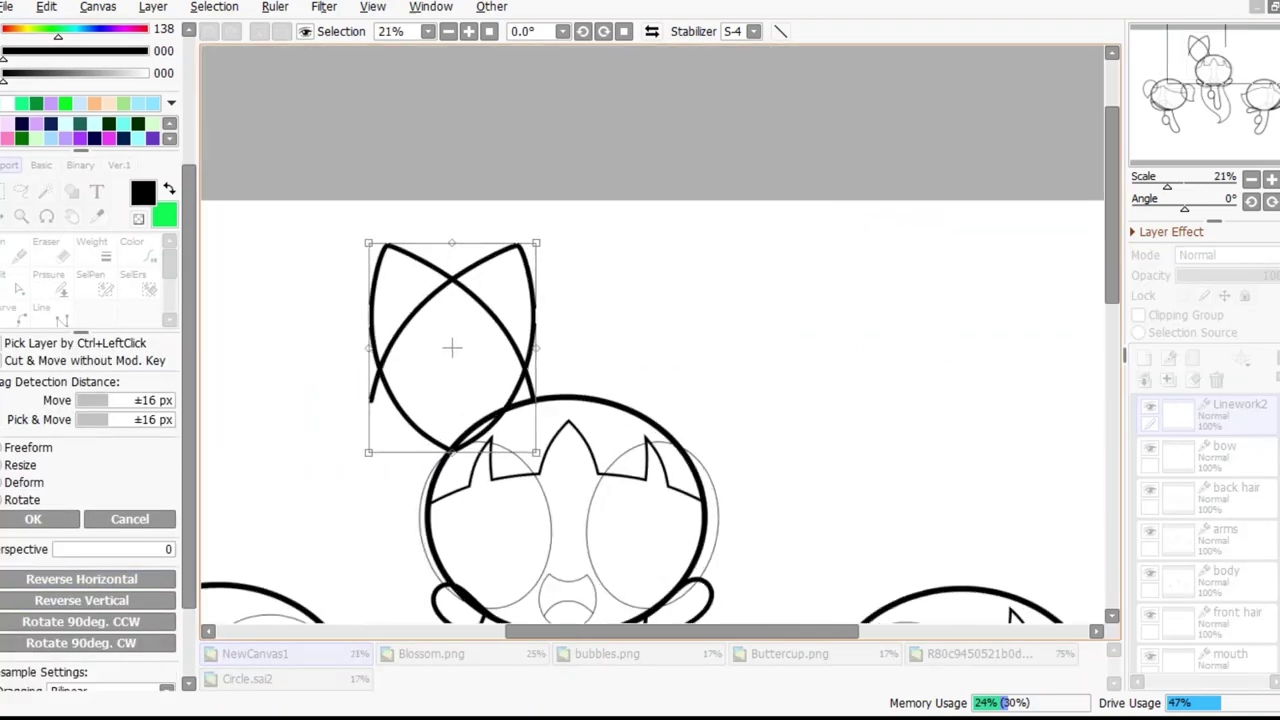
left_click_drag(580, 311, 738, 311)
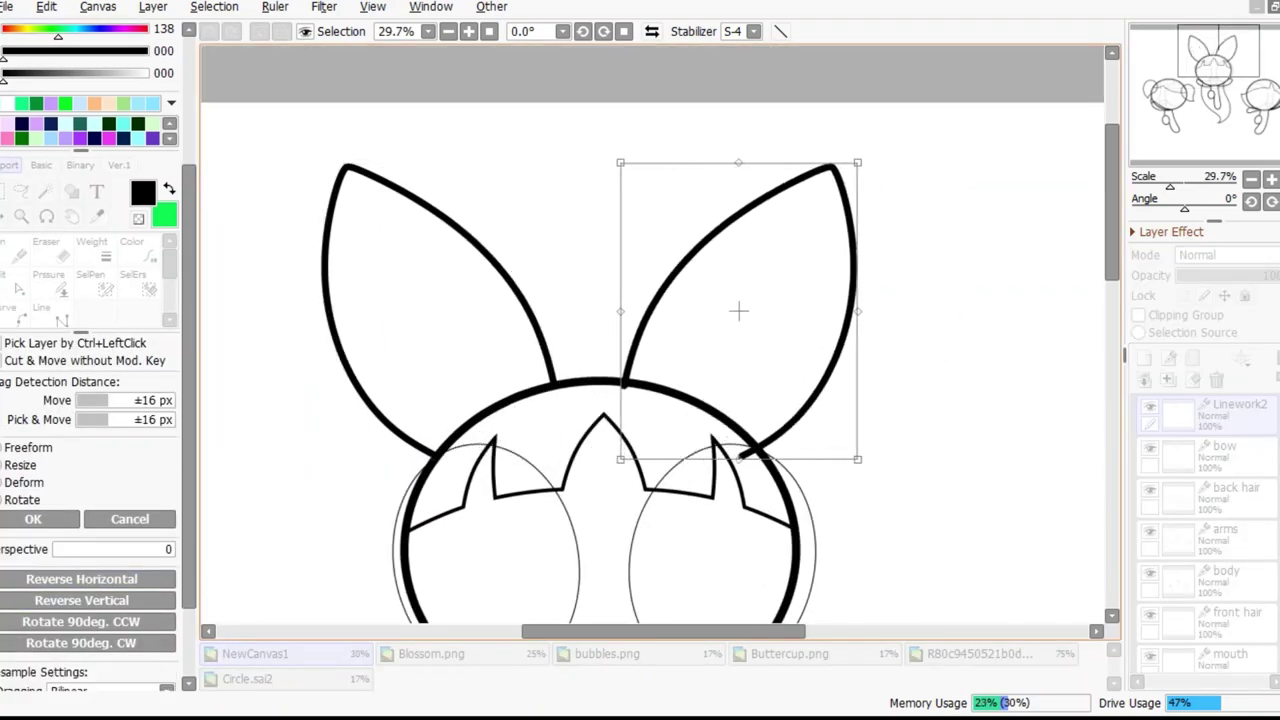
key("Return")
Draw the bow's center knot as a short size 25 arc joining the two loops above the middle girl's head
scroll(738, 311, "up", 9)
scroll(354, 194, "down", 2)
scroll(354, 194, "up", 2)
left_click_drag(312, 213, 618, 188)
scroll(618, 188, "down", 6)
Scale the whole bow down slightly and keep it centered on top of the middle girl's head
key("ctrl+t")
key("Return")
key("ctrl+t")
key("Escape")
key("ctrl+t")
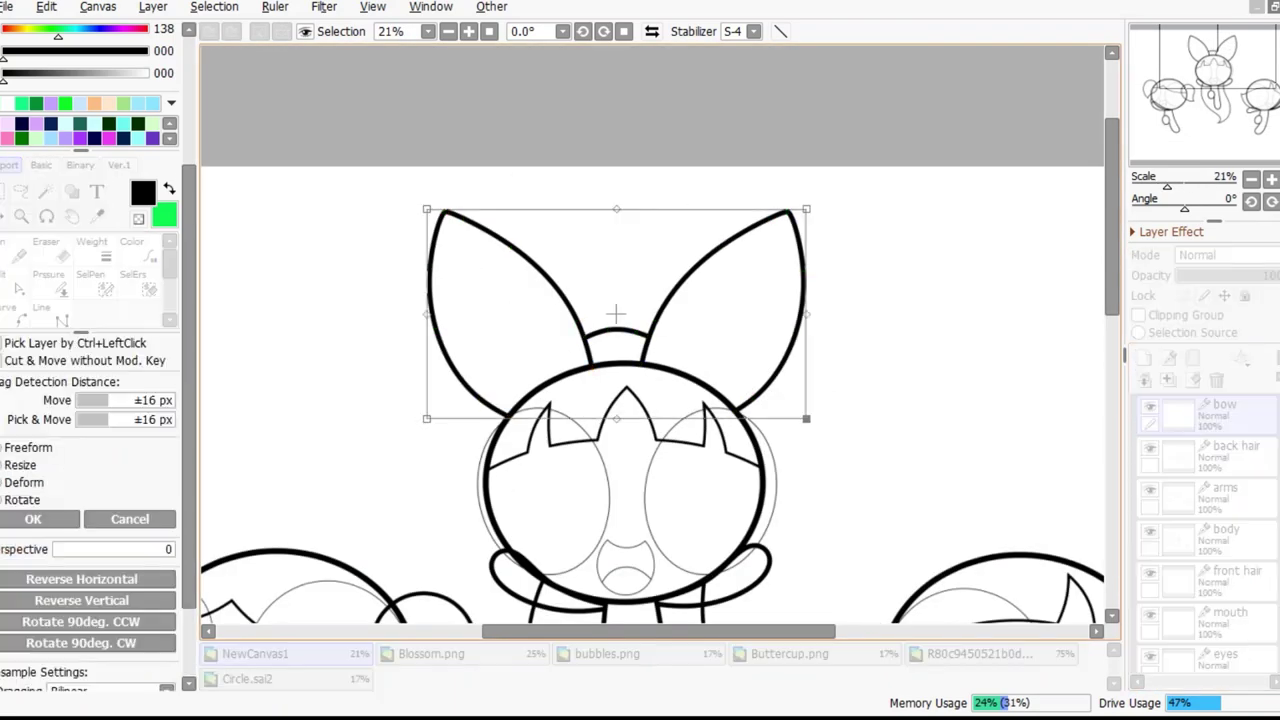
mouse_move(615, 315)
left_mouse_down()
mouse_move(586, 275)
mouse_move(608, 306)
left_mouse_up()
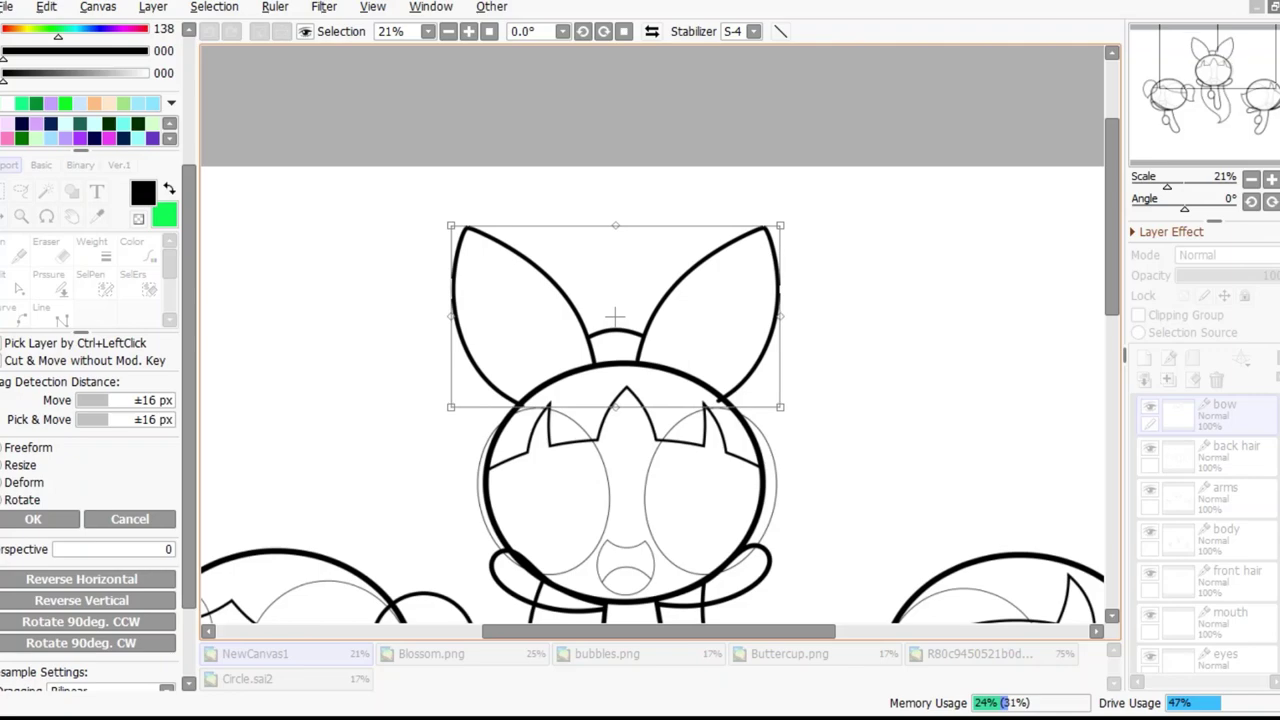
key("Return")
scroll(555, 380, "up", 9)
scroll(316, 541, "down", 12)
scroll(316, 541, "up", 6)
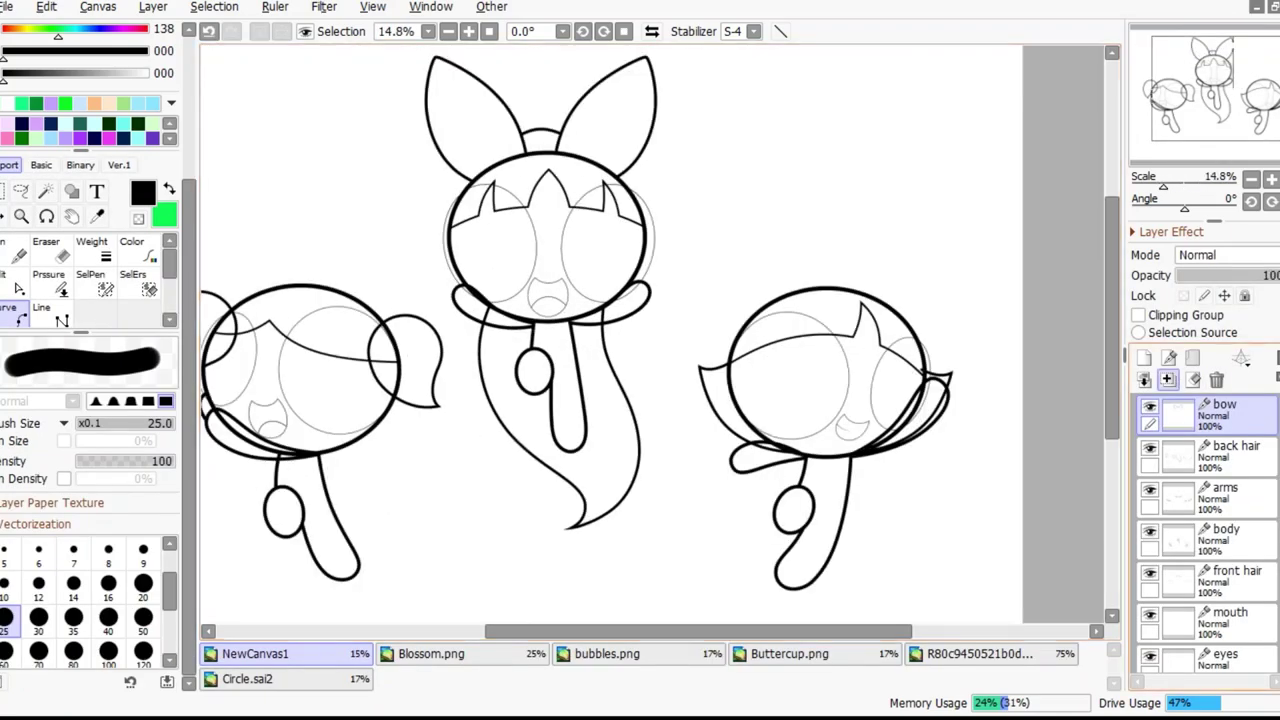
Add a new linework layer above bow and name it clothes
scroll(316, 541, "down", 4)
left_click(1168, 357)
double_click(1230, 403)
type("clothes")
key("Return")
Draw the dress hems as size 20 curves across the girls' bodies, running from the bent leg to the opposite body edge
scroll(735, 450, "up", 10)
key("bracketleft")
left_click_drag(805, 420, 735, 450)
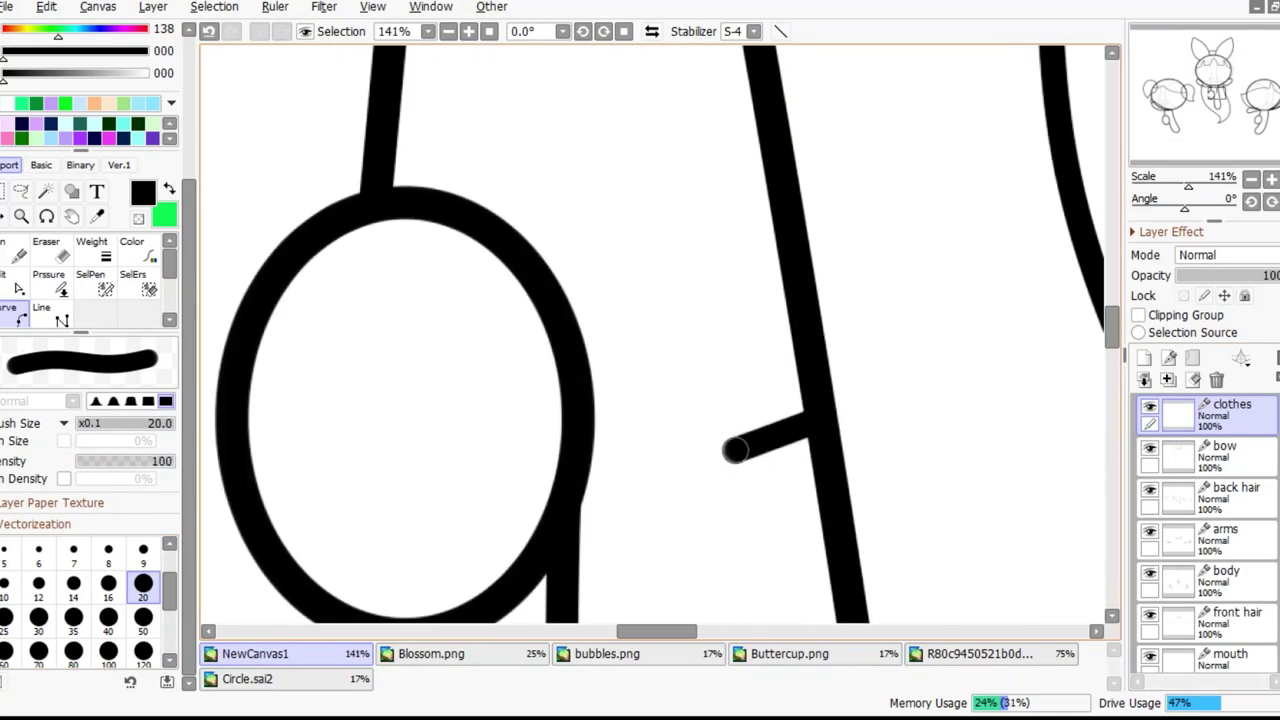
scroll(583, 464, "down", 3)
scroll(679, 482, "down", 1)
key("ctrl+z")
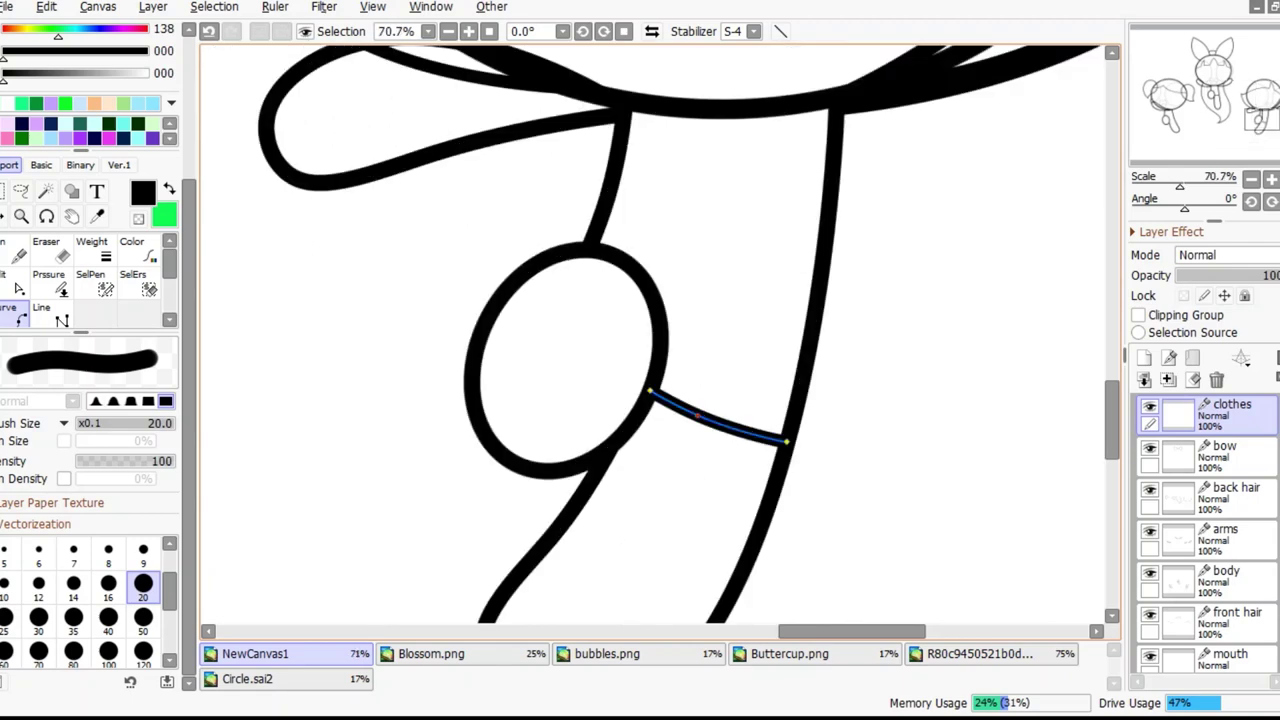
scroll(679, 482, "down", 4)
scroll(679, 482, "up", 7)
left_click_drag(730, 402, 615, 465)
scroll(463, 507, "down", 6)
Draw sock lines with size 10 curves across the lower ends of the legs, including the middle girl's straight and bent legs
scroll(534, 477, "up", 6)
key("bracketleft")
key("bracketleft")
key("bracketleft")
key("bracketleft")
scroll(388, 436, "down", 3)
scroll(700, 400, "up", 3)
left_click_drag(700, 400, 505, 478)
scroll(505, 478, "down", 3)
scroll(927, 402, "up", 4)
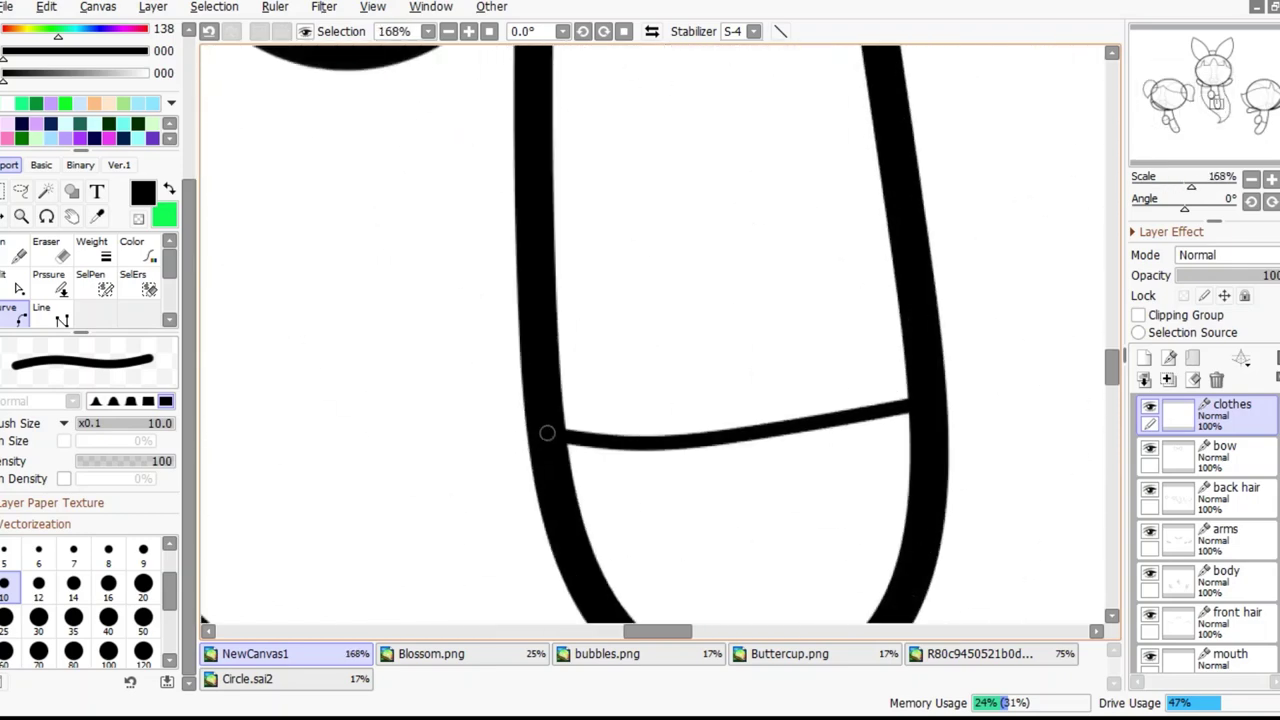
scroll(500, 202, "down", 3)
scroll(500, 202, "up", 2)
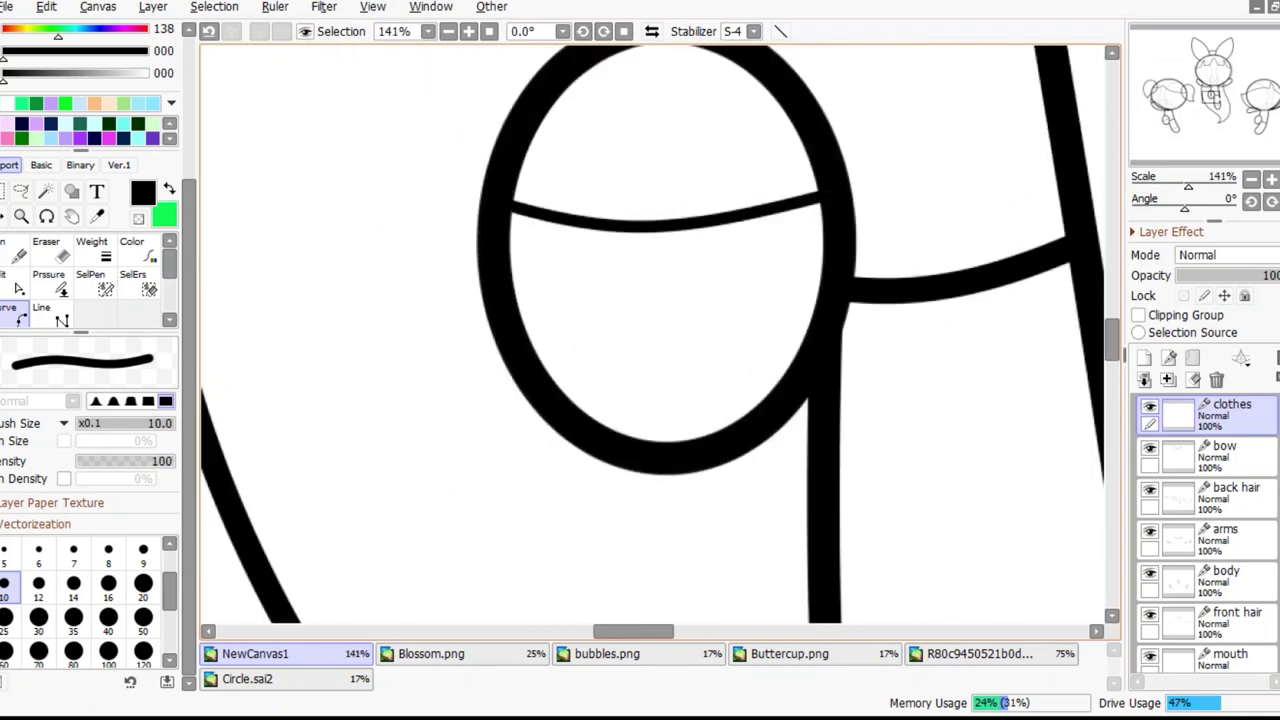
Draw a size 10 sock line curving diagonally across the right girl's bent leg
scroll(643, 523, "down", 2)
scroll(643, 523, "up", 2)
scroll(484, 188, "down", 2)
scroll(484, 188, "up", 2)
left_click_drag(492, 196, 795, 367)
key("Return")
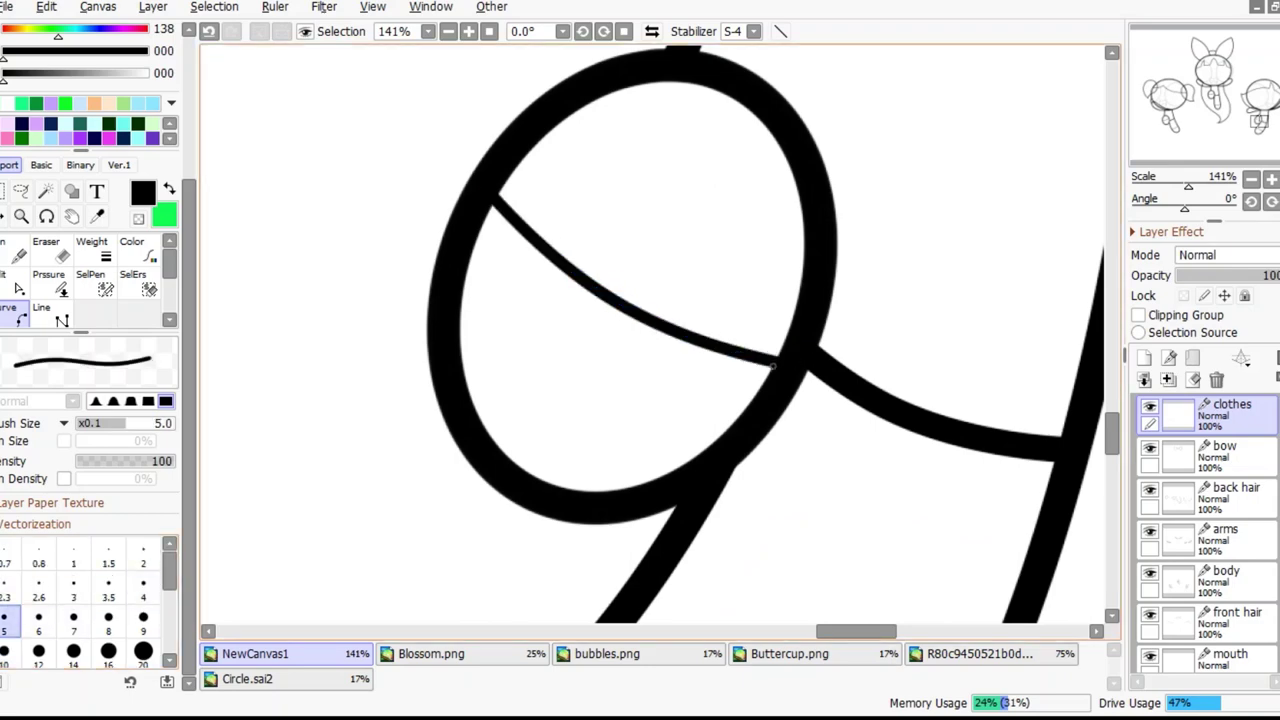
Draw the right girl's neckline across her upper body and the U-shaped shoe openings below her sock lines with size 5 curves
scroll(600, 297, "down", 5)
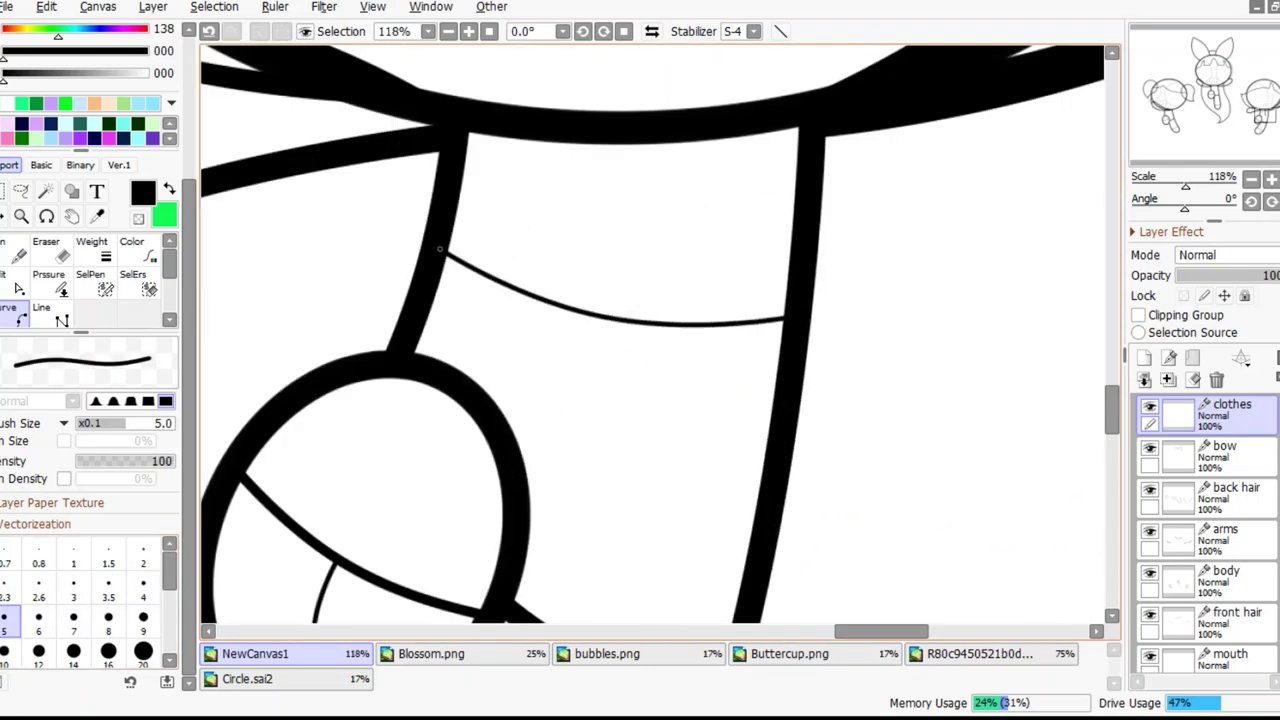
scroll(505, 428, "up", 5)
mouse_move(535, 532)
left_mouse_down()
mouse_move(430, 566)
mouse_move(334, 477)
left_mouse_up()
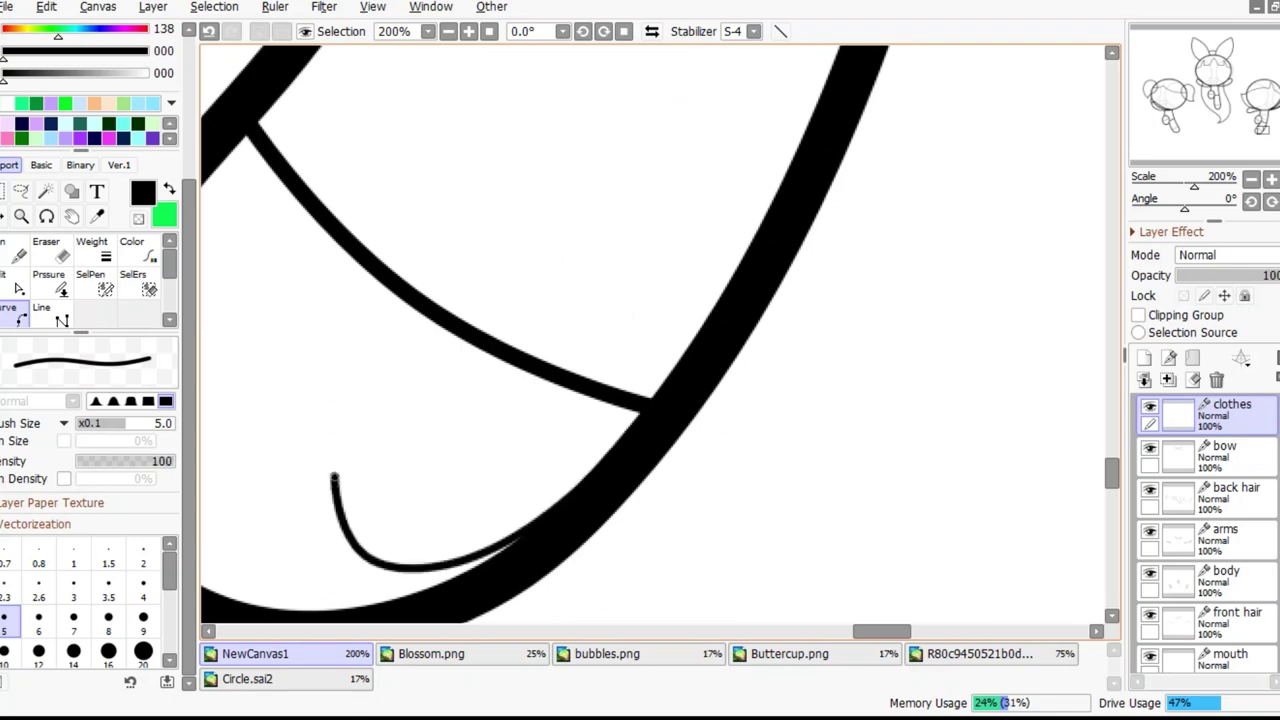
Draw U-shaped shoe openings below the middle girl's sock lines with size 5 curves
scroll(661, 373, "down", 3)
scroll(440, 290, "up", 2)
mouse_move(435, 286)
left_mouse_down()
mouse_move(557, 494)
mouse_move(656, 466)
mouse_move(709, 286)
left_mouse_up()
key("Return")
scroll(461, 125, "up", 2)
scroll(461, 125, "up", 4)
left_click_drag(300, 150, 497, 446)
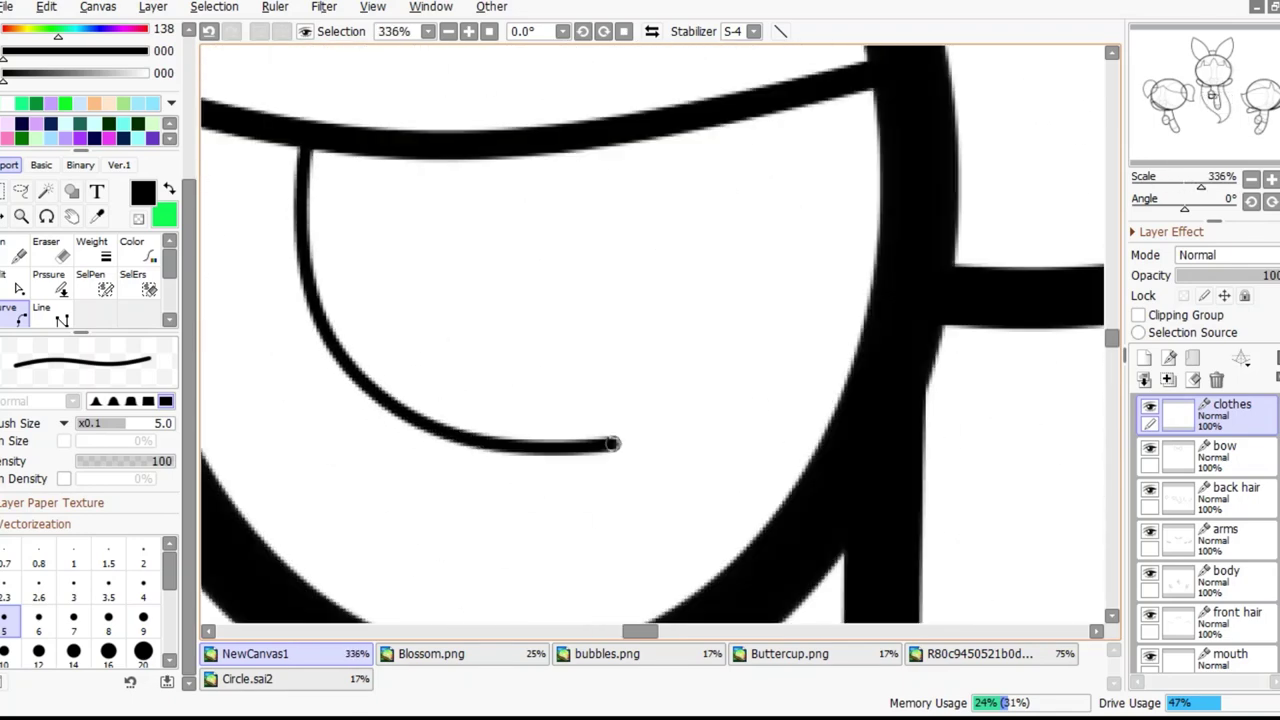
scroll(677, 127, "down", 3)
key("Return")
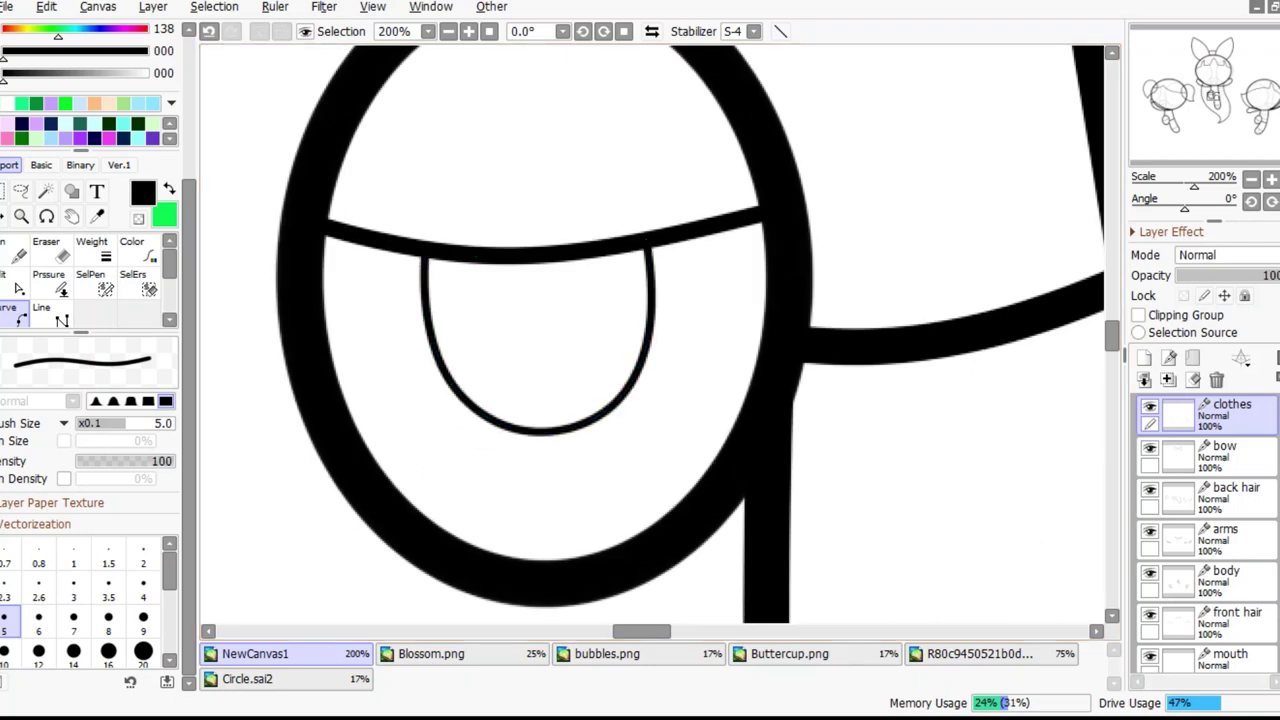
Draw the middle girl's neckline as a size 5 curve across her upper body just beneath the head
scroll(540, 330, "down", 4)
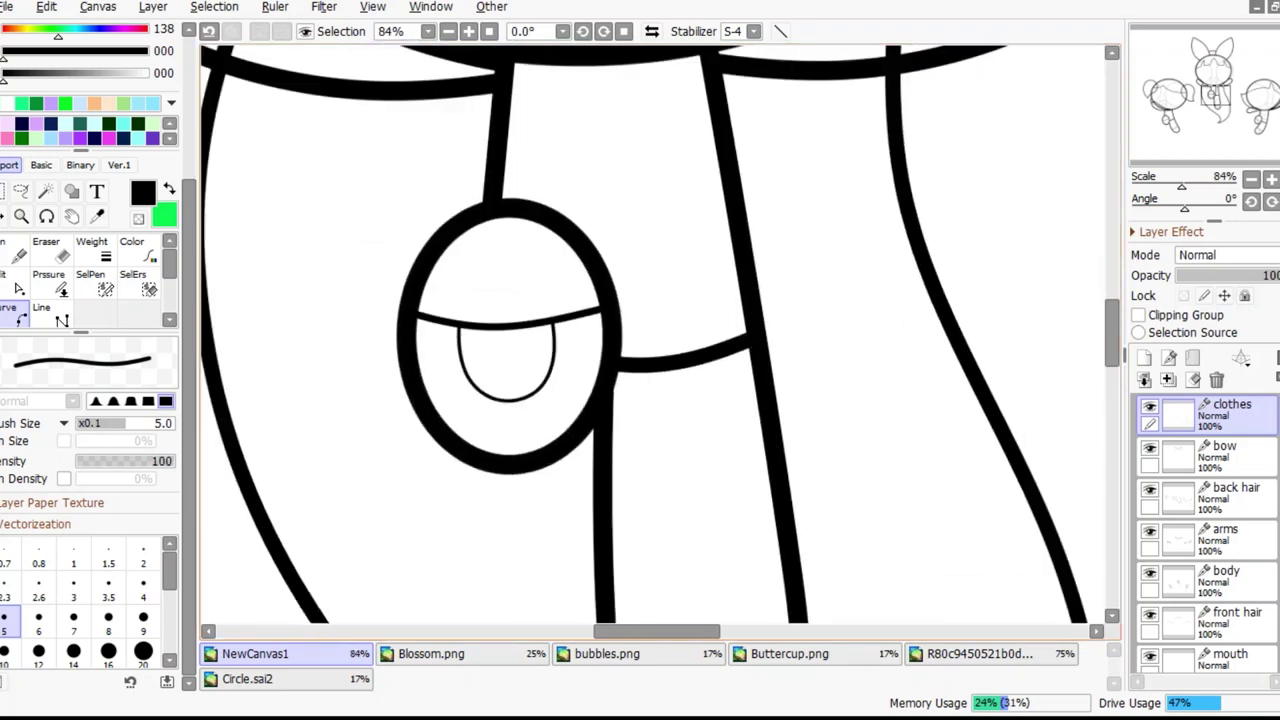
scroll(486, 188, "up", 3)
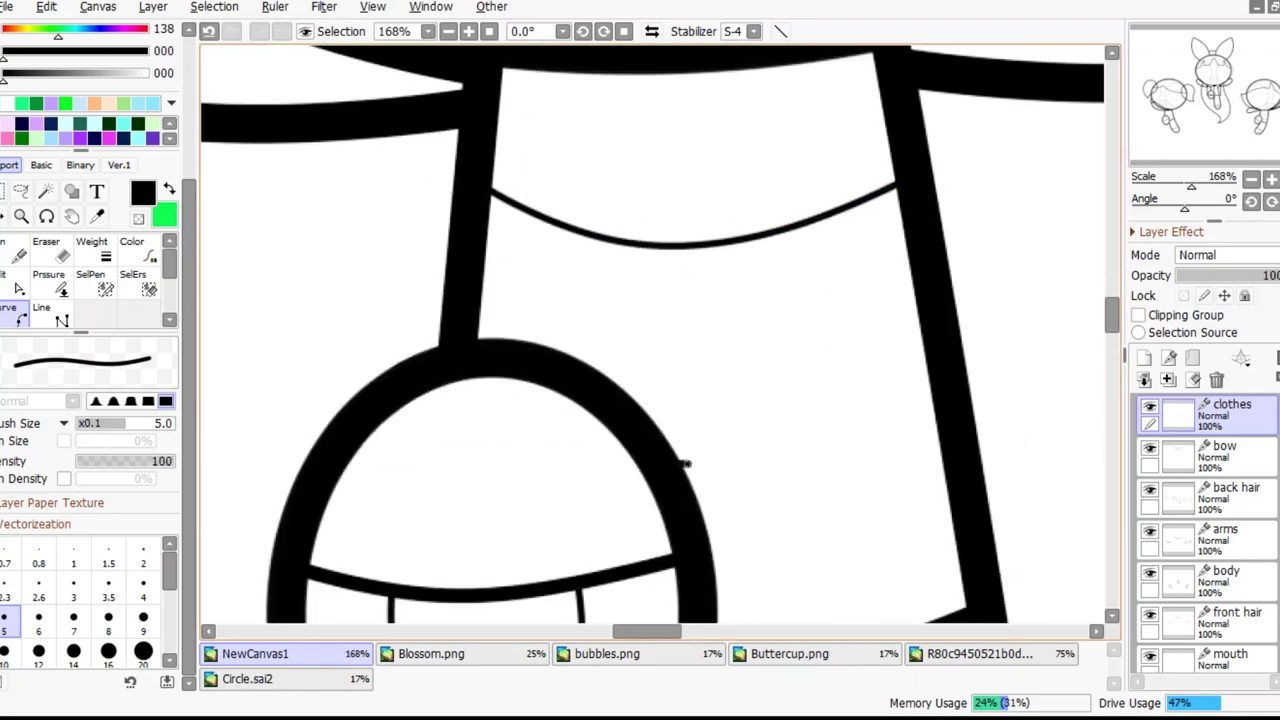
scroll(659, 461, "down", 3)
scroll(659, 461, "up", 1)
scroll(659, 461, "down", 5)
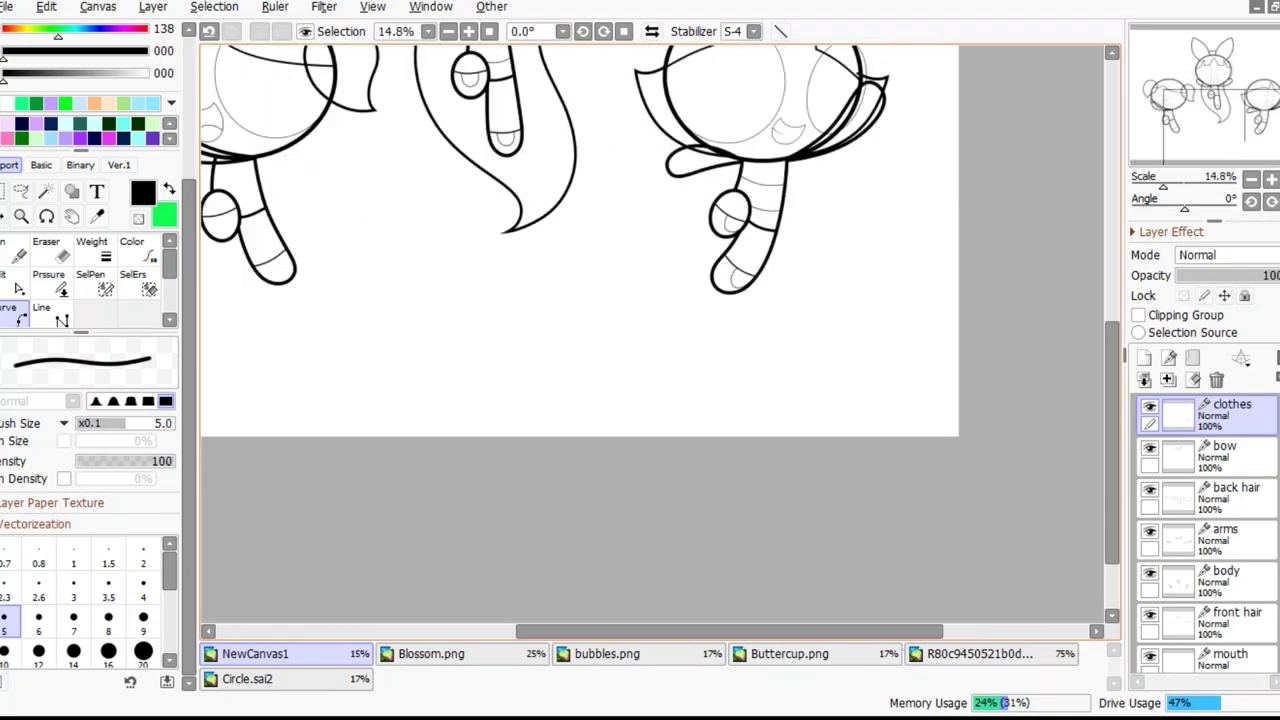
Draw the thin rounded shoe curve below the sock line on the pigtailed girl's foot, on the clothes layer
scroll(382, 195, "up", 8)
scroll(344, 340, "down", 4)
scroll(344, 340, "up", 5)
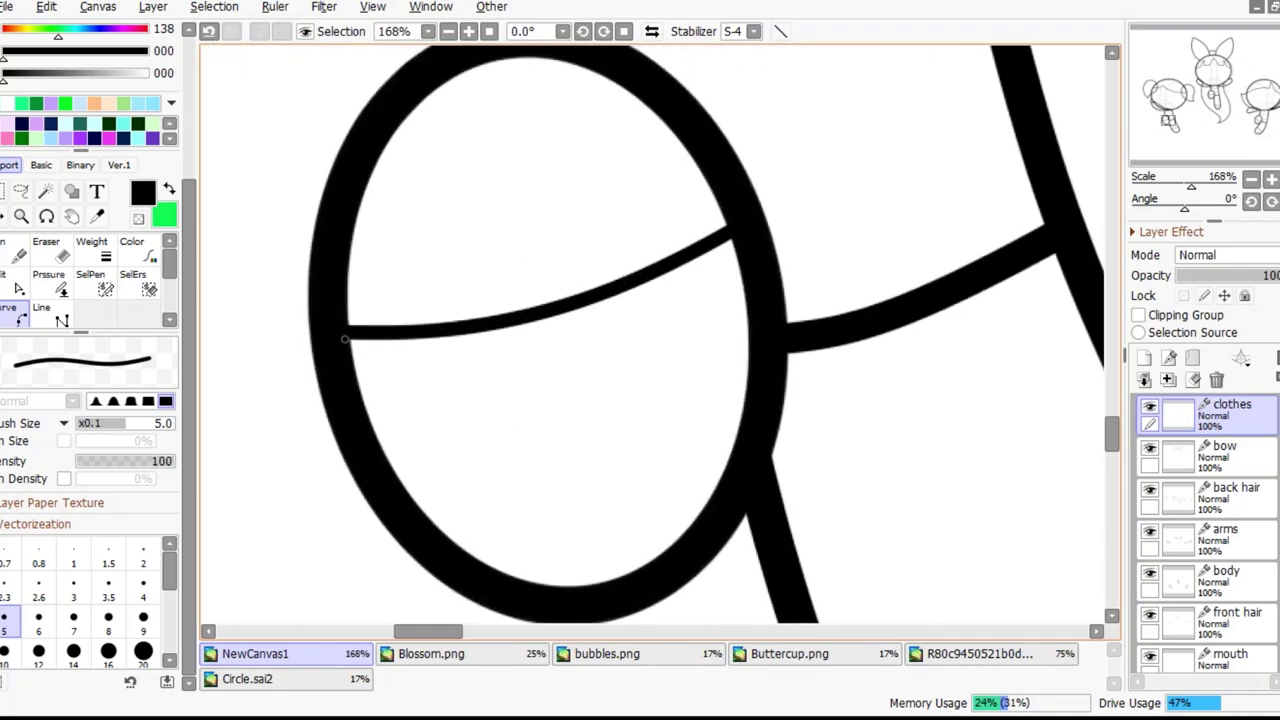
key("ctrl+z")
scroll(530, 416, "up", 2)
left_click_drag(682, 494, 757, 492)
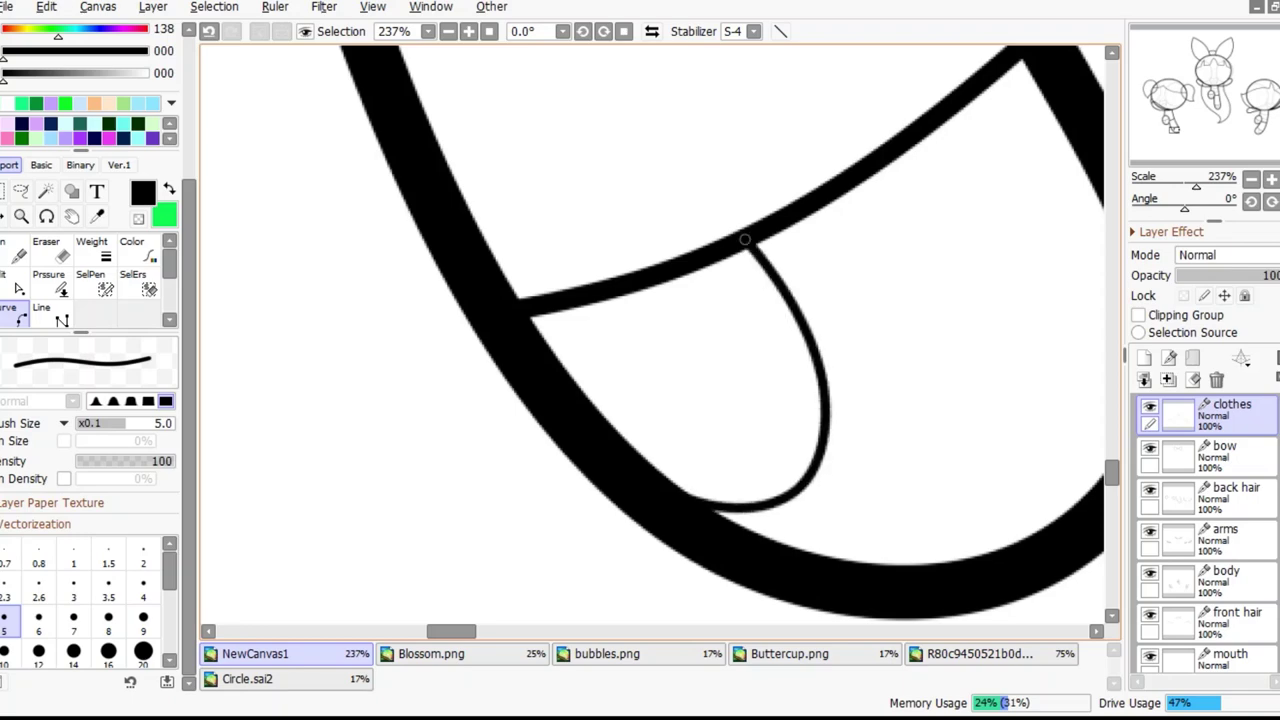
Draw two thin curved dress stripes across the pigtailed girl's torso
scroll(745, 240, "down", 4)
scroll(866, 200, "up", 1)
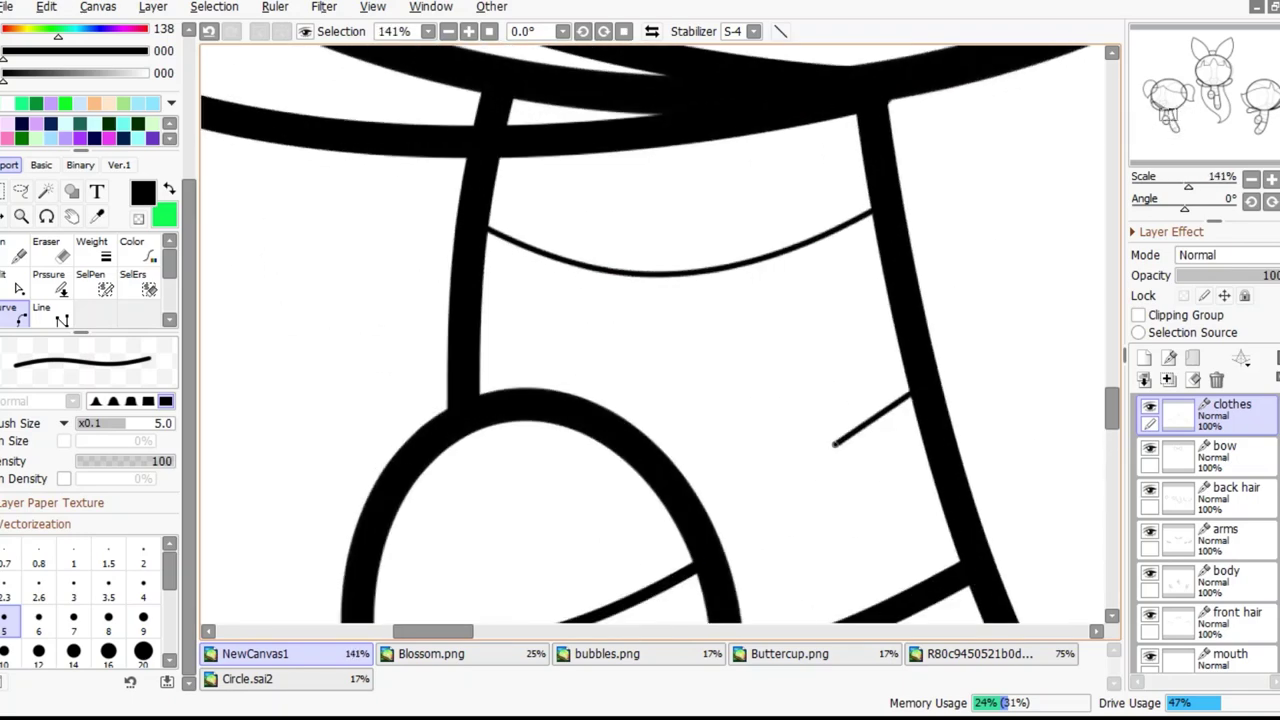
scroll(637, 464, "down", 14)
scroll(1205, 530, "down", 4)
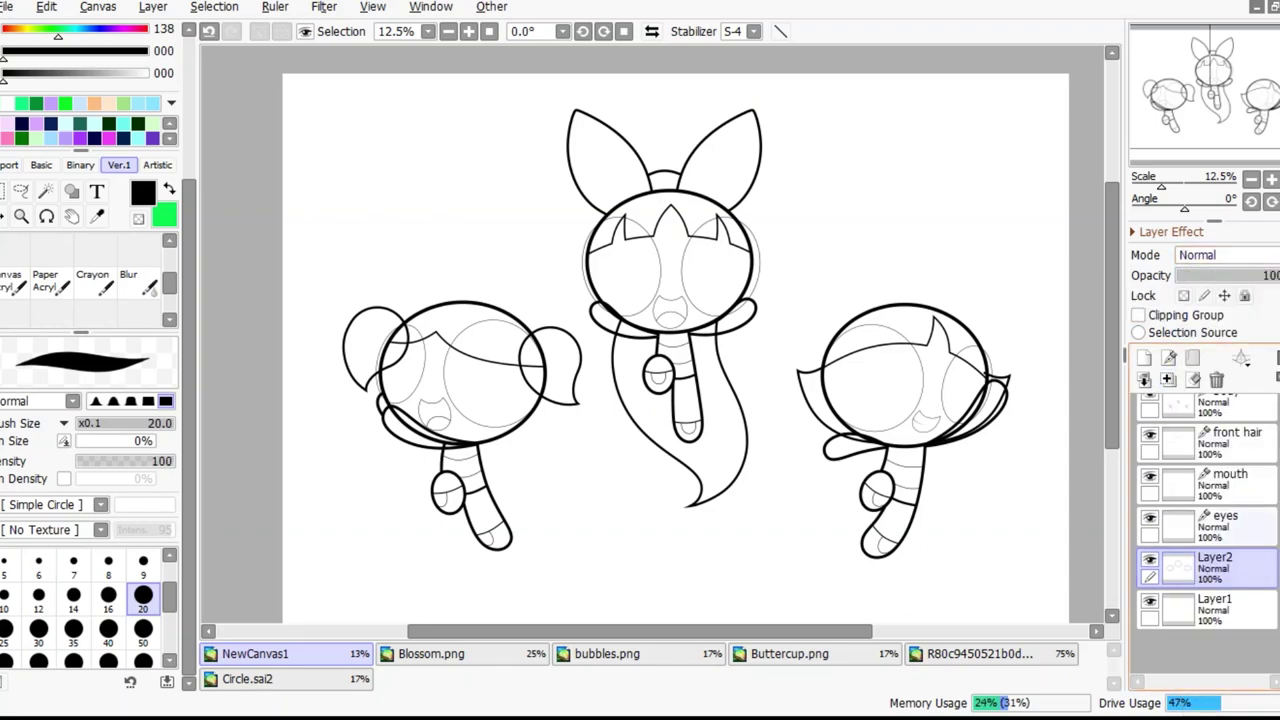
Convert the linework layers from eyes through clothes to normal layers, merging each onto a new blank layer
left_click(1144, 357)
left_click(1144, 357)
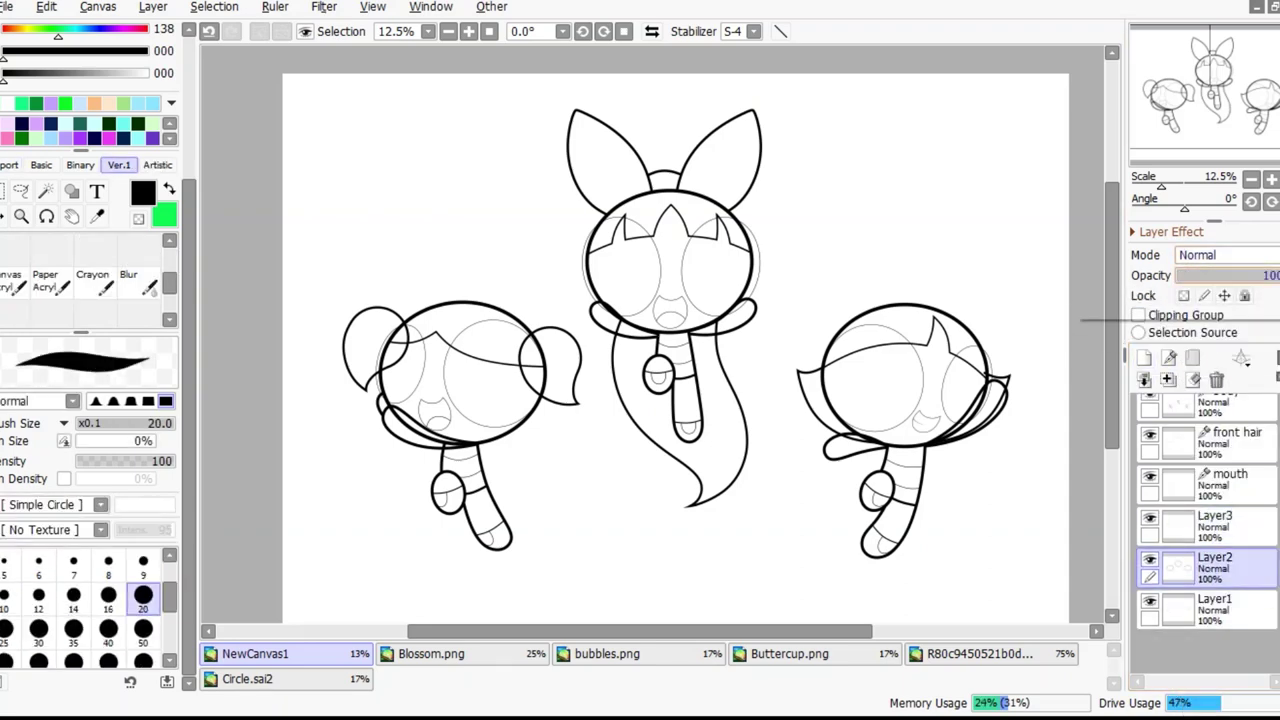
left_click(1215, 480)
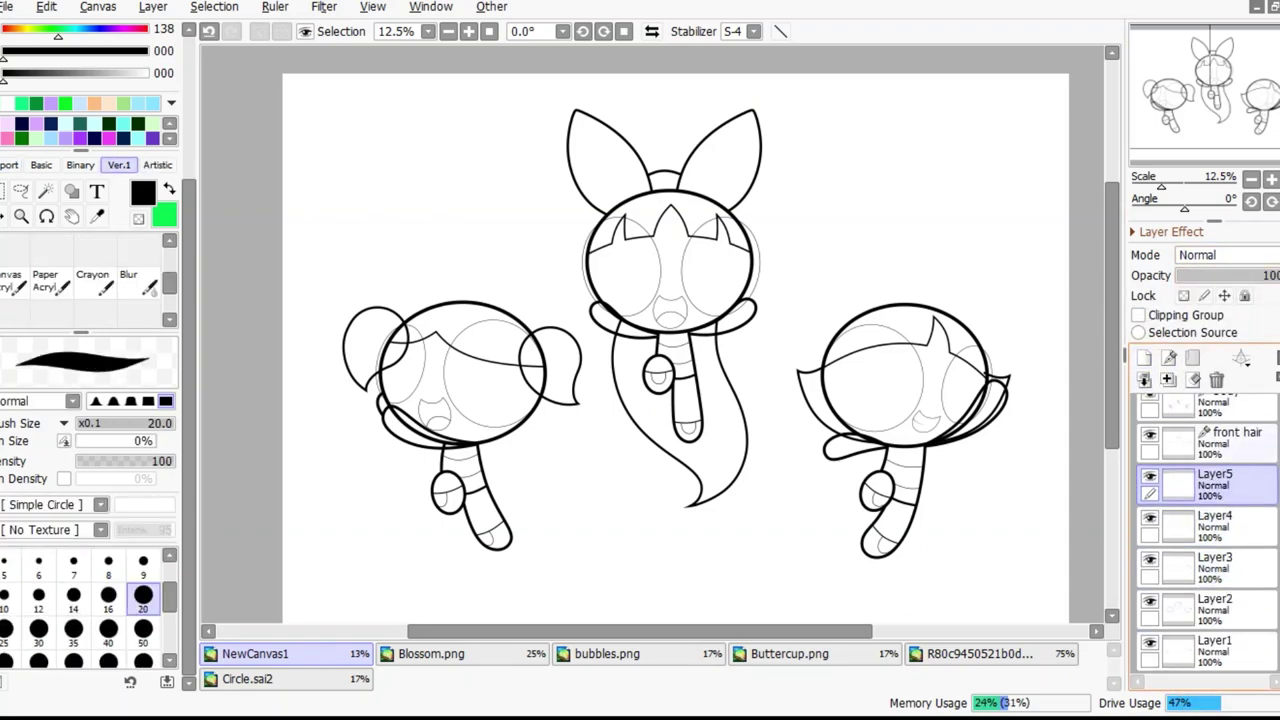
left_click(1144, 357)
left_click(1144, 357)
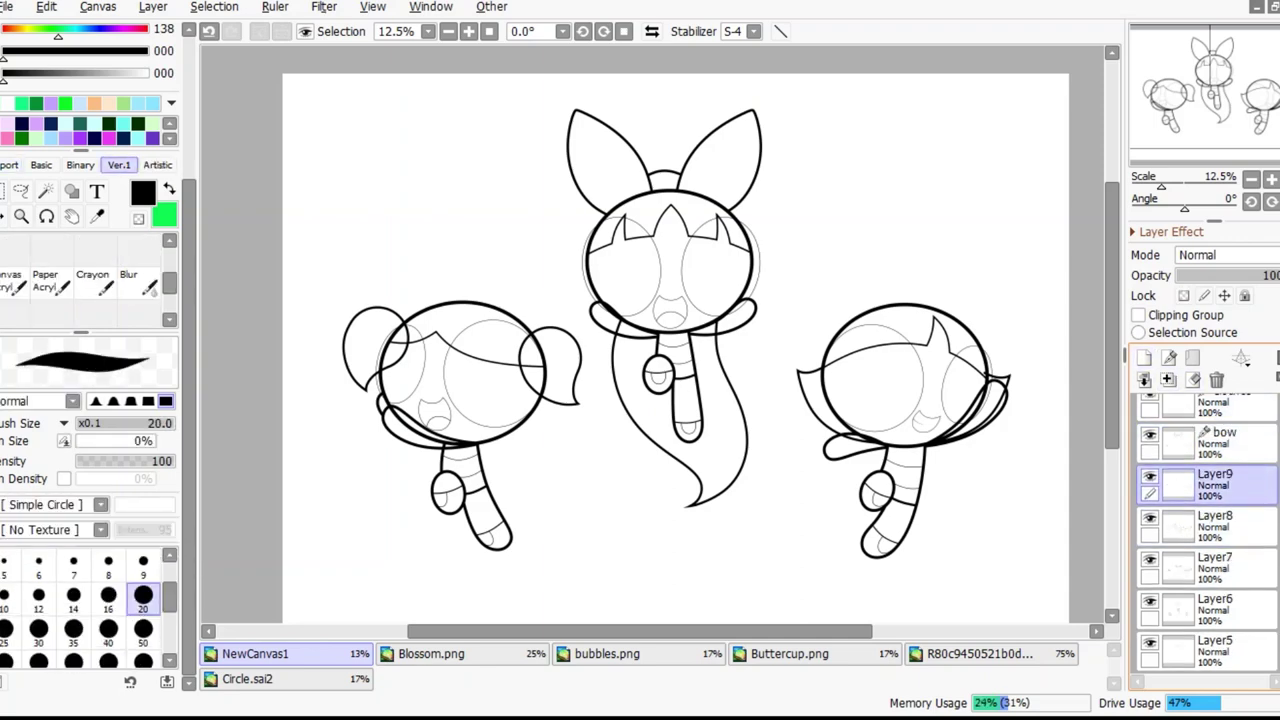
left_click(1144, 357)
Apply one layer effect to all the line-art layers above Layer1, from Layer2 through Layer10
scroll(1207, 533, "down", 3)
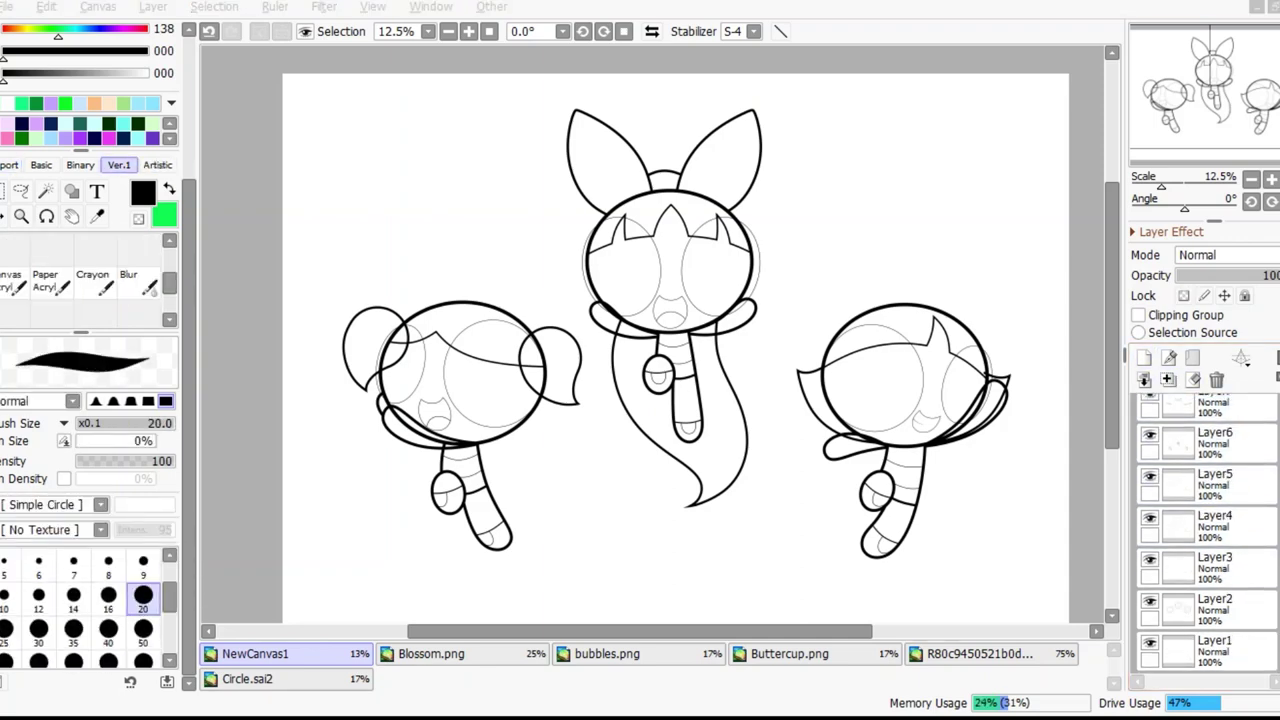
scroll(1207, 533, "up", 3)
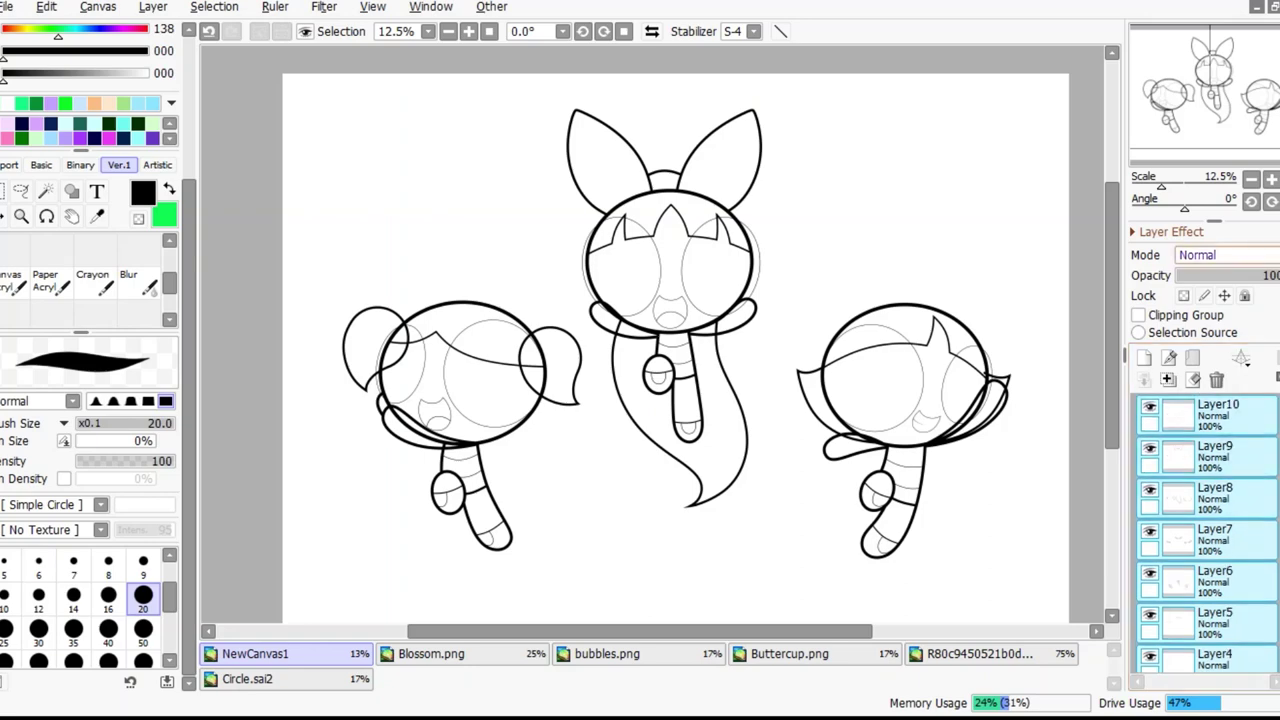
left_click(1133, 231)
left_click(1237, 329)
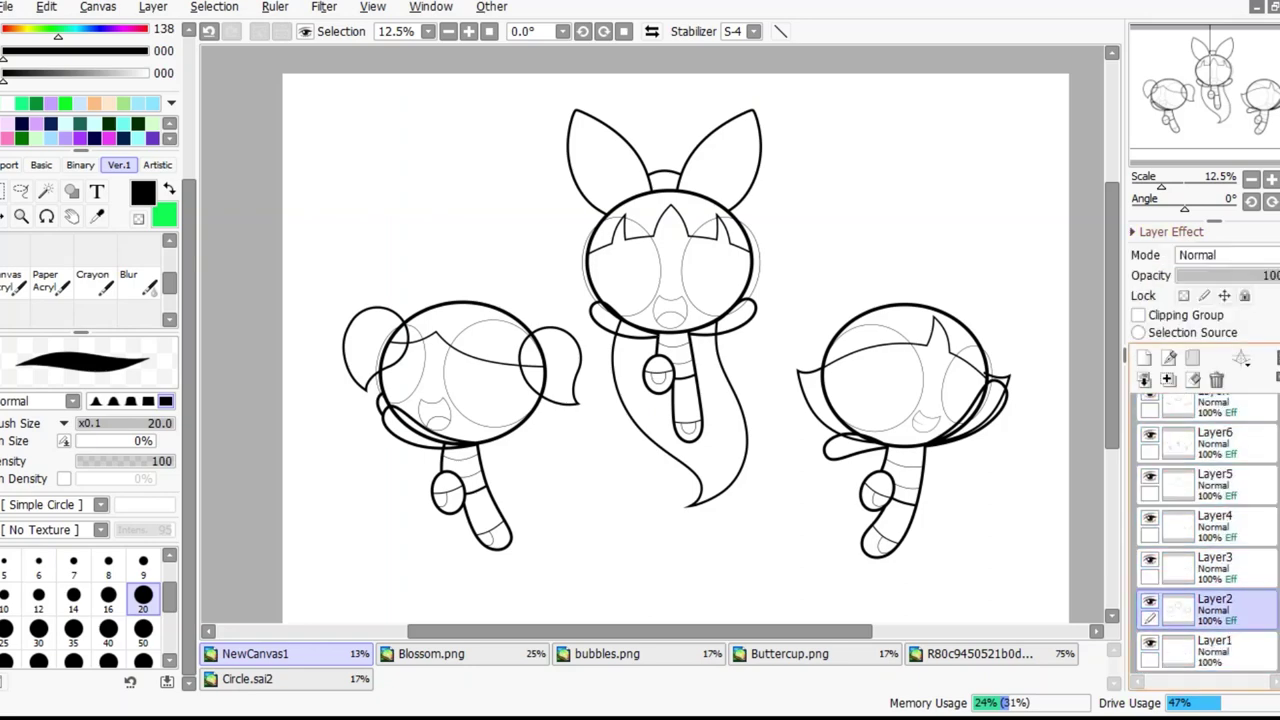
On Layer2, erase the pigtailed girl's head outline inside her right-hand pigtail and raised arm with the Binary Eraser at size 196
scroll(350, 226, "up", 3)
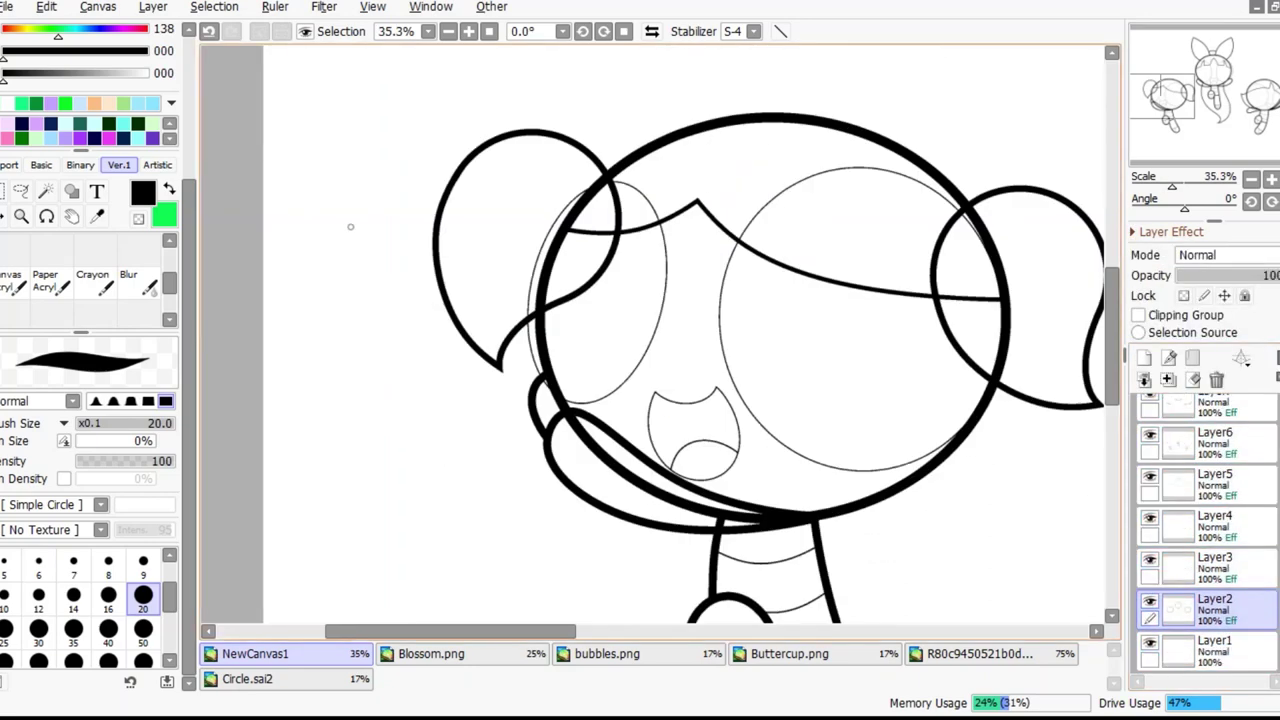
key("e")
scroll(586, 571, "down", 3)
scroll(586, 571, "up", 5)
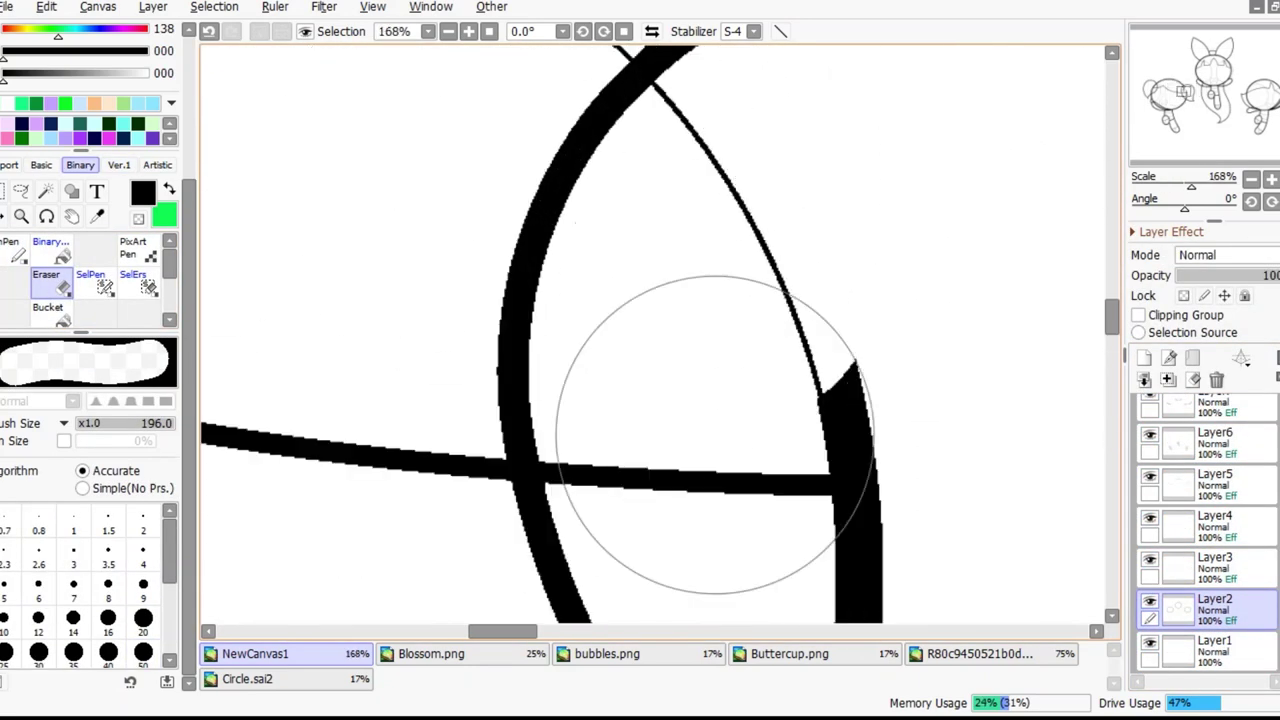
scroll(750, 517, "down", 4)
scroll(514, 371, "up", 1)
scroll(514, 366, "down", 1)
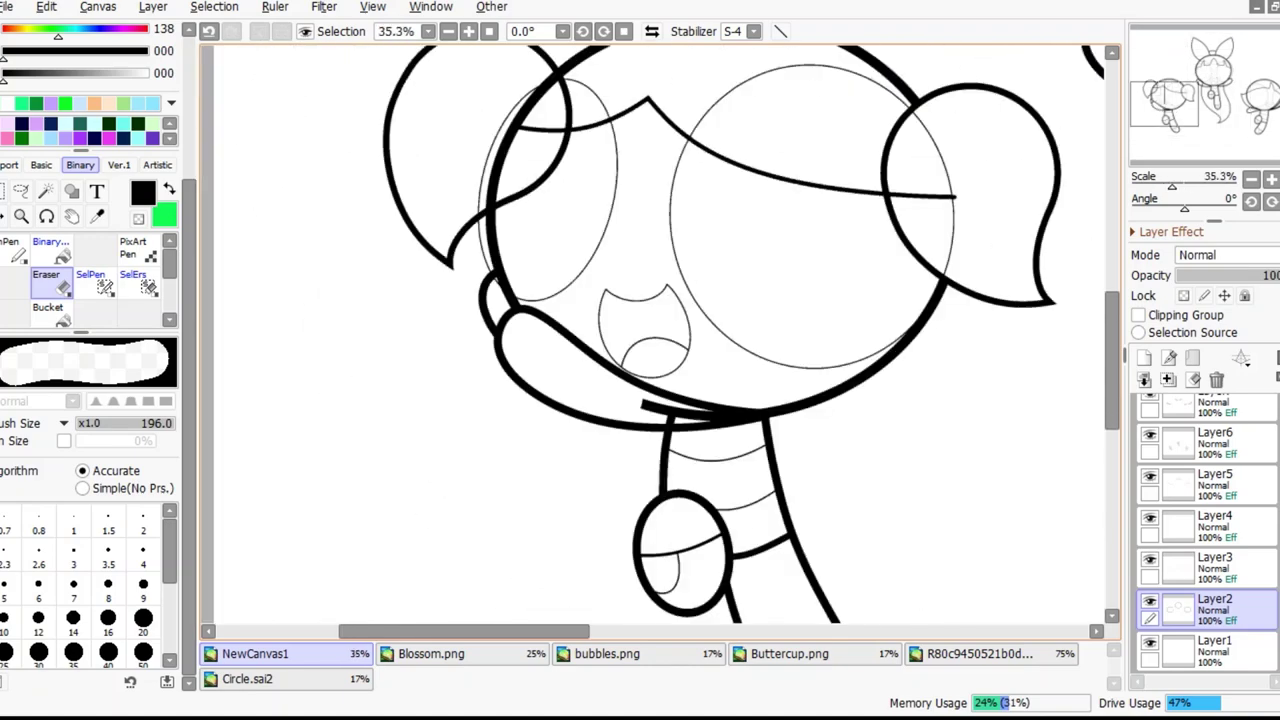
scroll(725, 340, "up", 4)
scroll(725, 340, "down", 5)
On Layer3, erase the right-hand girl's eye outlines that extend over her fringe and past her face, using eraser size 116
scroll(595, 415, "up", 4)
key("ctrl+z")
scroll(595, 415, "down", 3)
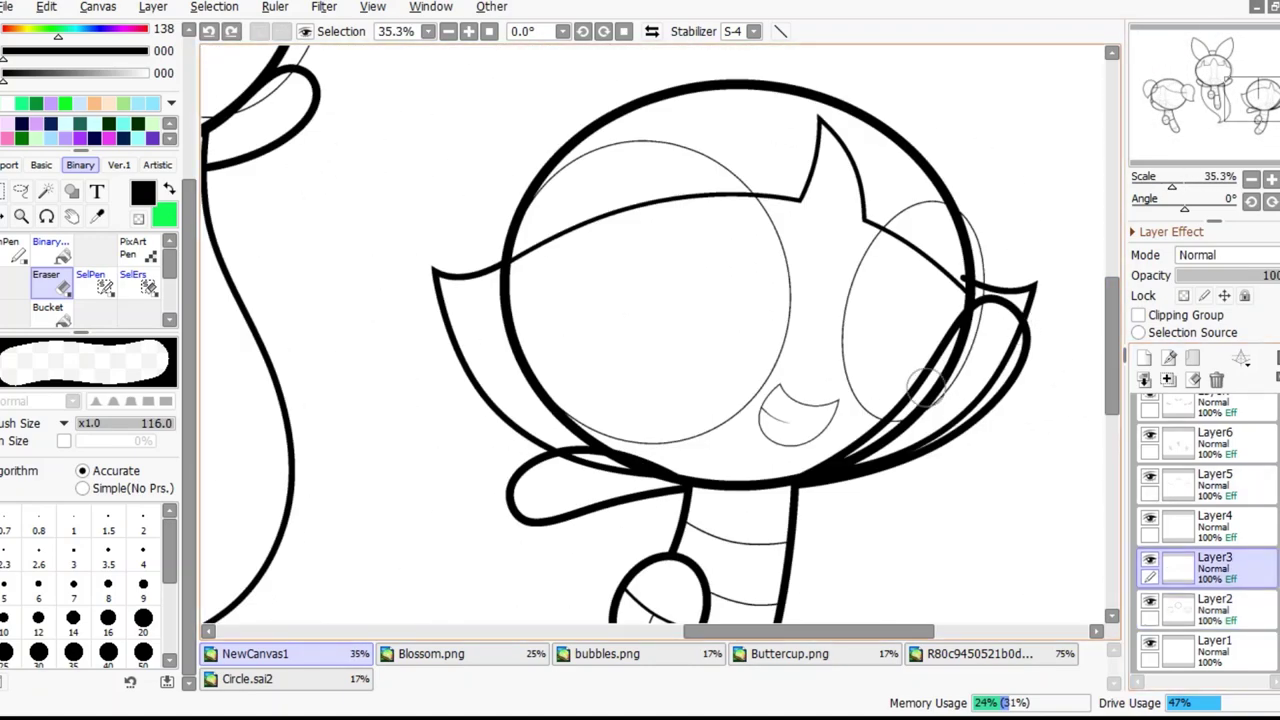
key("ctrl+y")
scroll(766, 109, "up", 4)
scroll(829, 171, "down", 4)
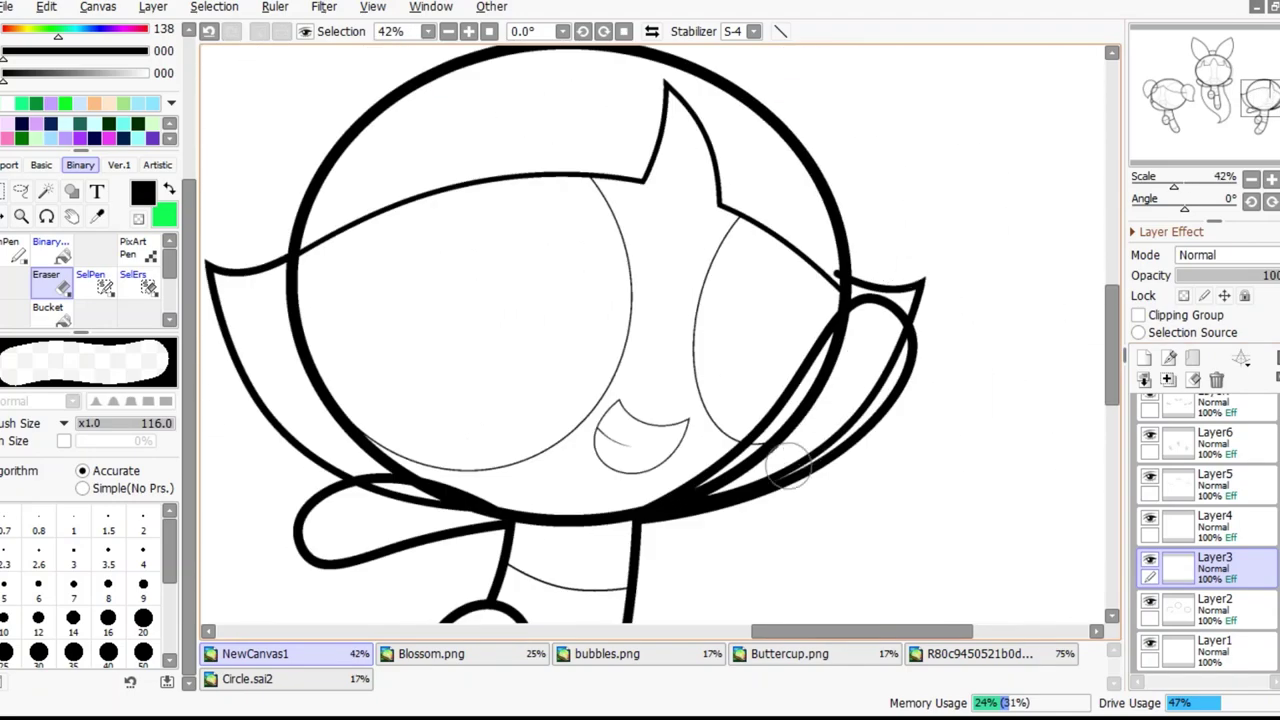
Erase the parts of the middle girl's eye outlines that overlap her fringe and the area outside her face
scroll(788, 465, "down", 5)
scroll(829, 526, "up", 8)
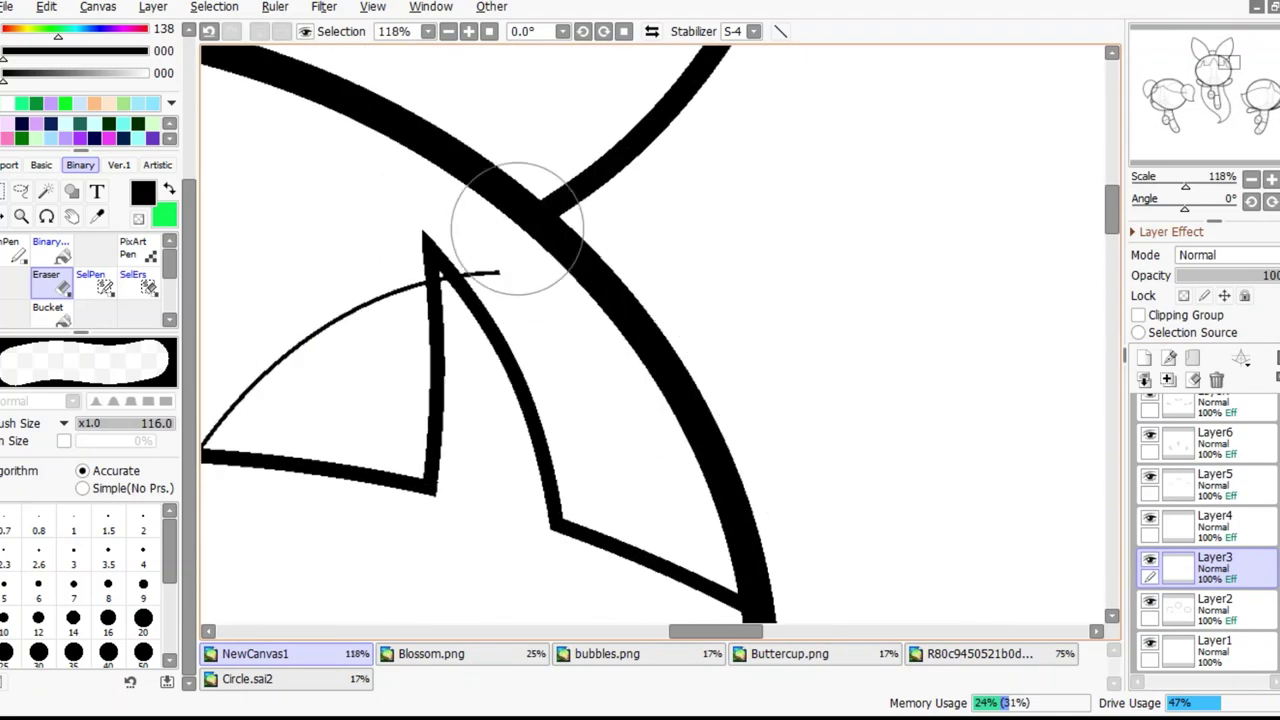
scroll(623, 338, "down", 3)
scroll(400, 450, "up", 3)
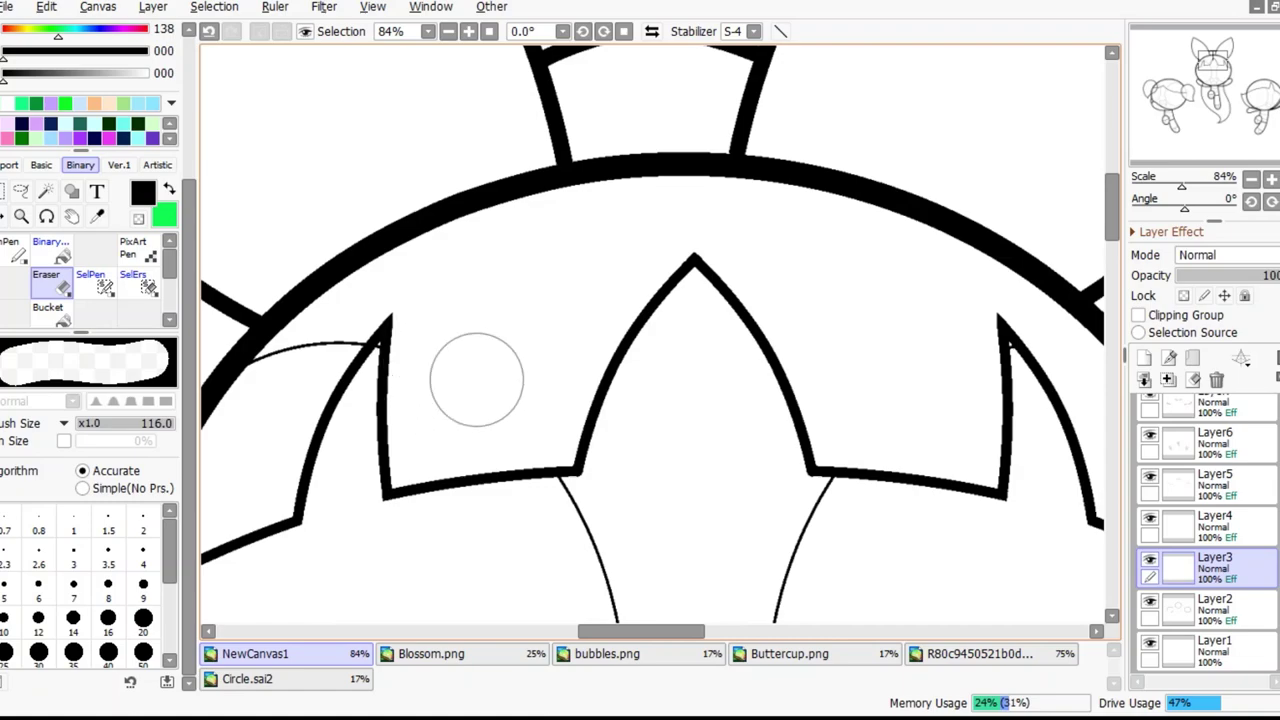
scroll(477, 377, "up", 2)
scroll(430, 400, "down", 5)
Erase the parts of the pigtailed girl's eye outlines that overlap her pigtails, fringe and head outline
scroll(420, 180, "up", 4)
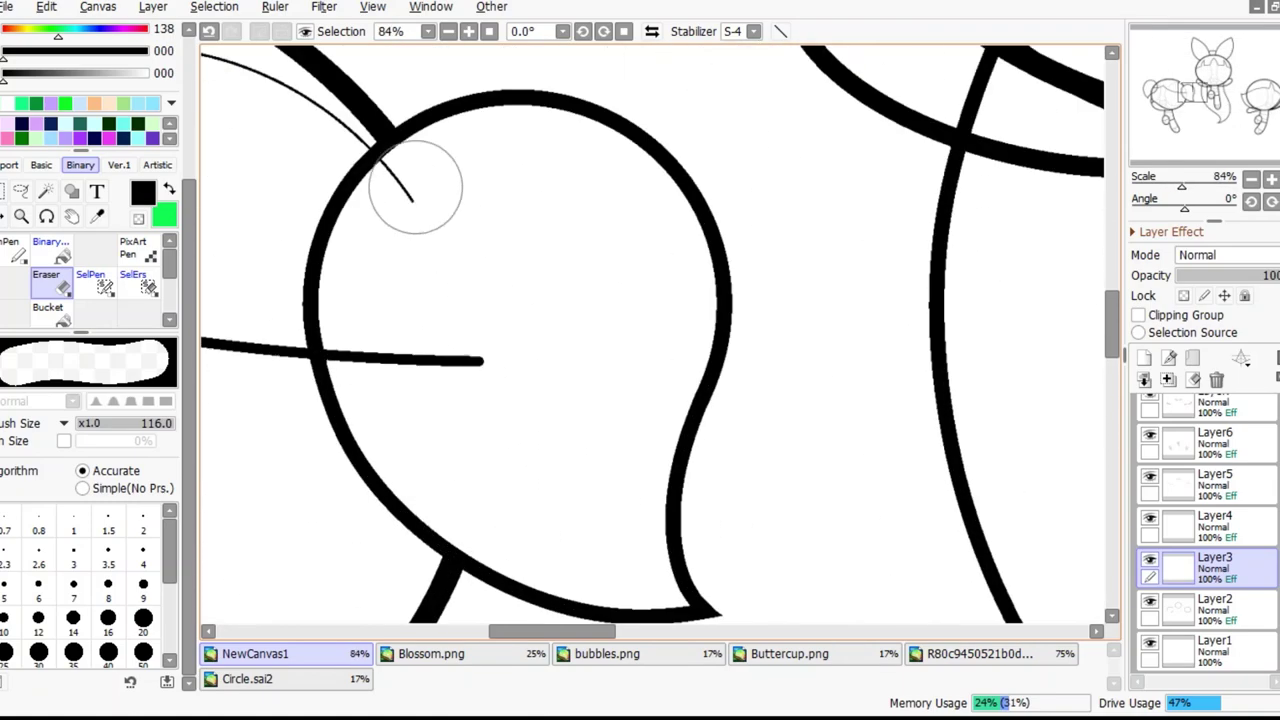
scroll(463, 388, "down", 1)
scroll(463, 388, "up", 2)
scroll(660, 425, "down", 4)
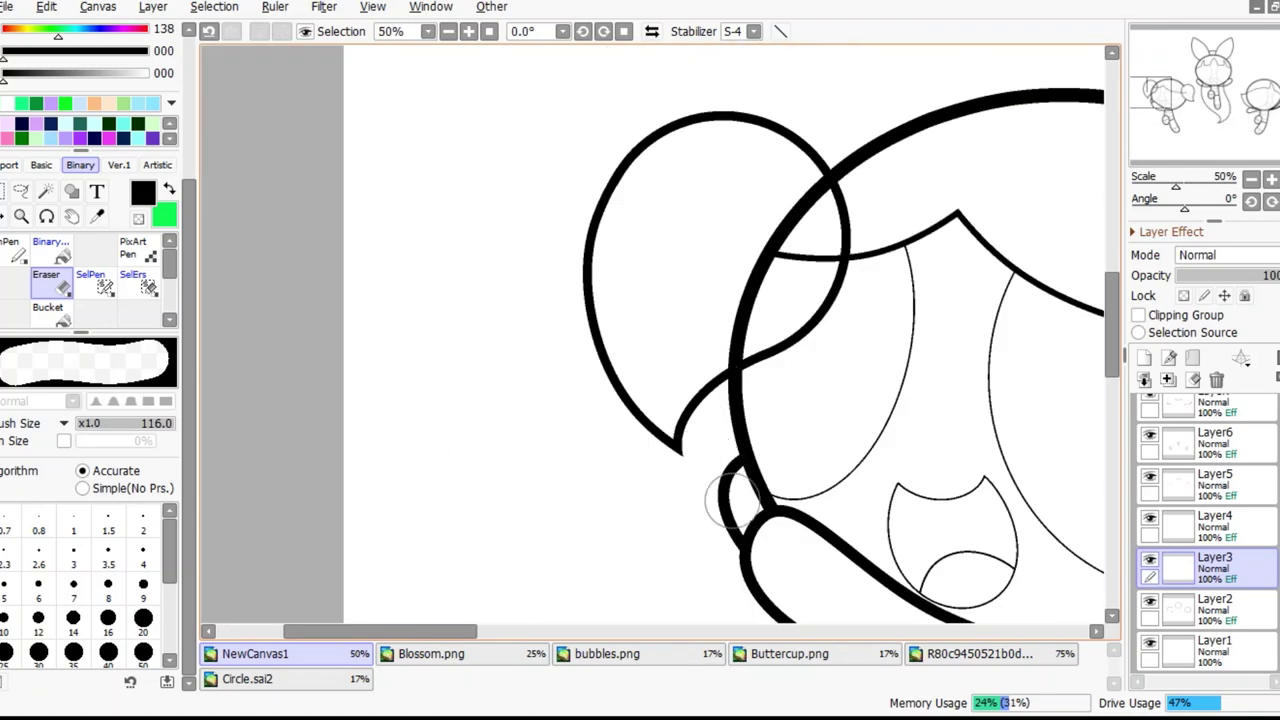
On Layer5, erase the end of the pigtailed girl's fringe line that runs into her right-hand pigtail
scroll(731, 541, "down", 4)
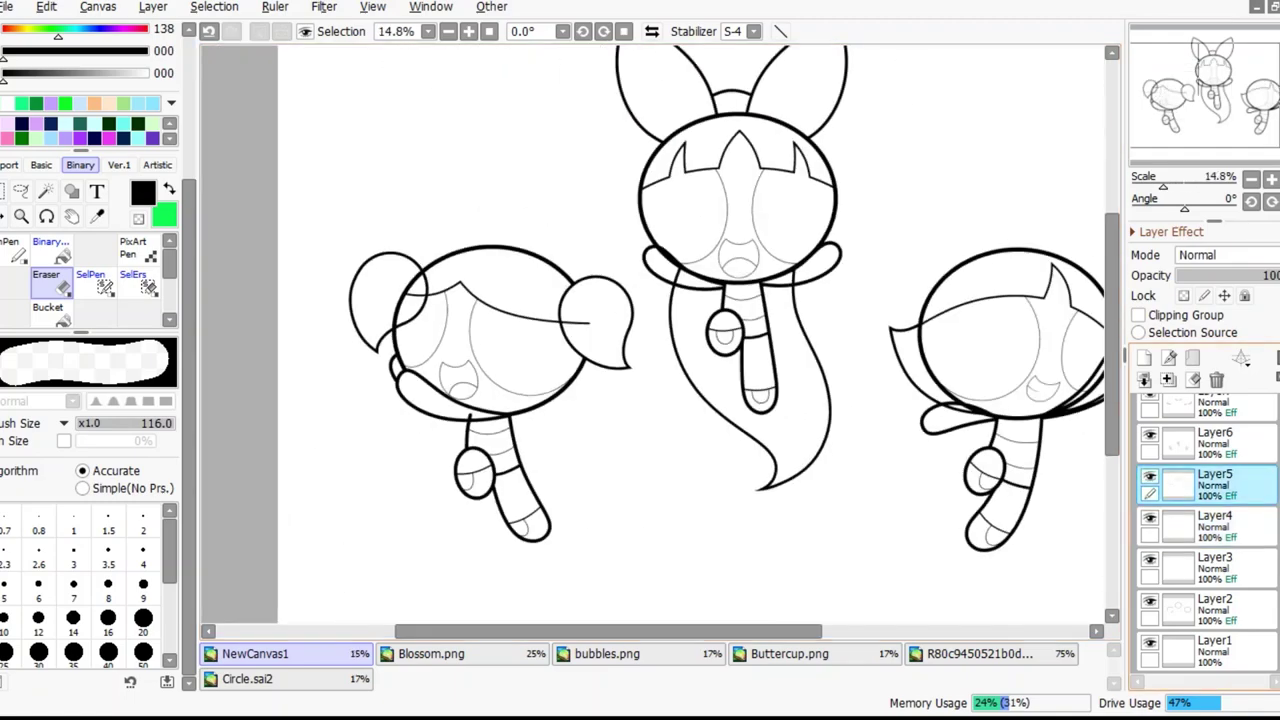
scroll(640, 330, "up", 6)
scroll(640, 330, "down", 8)
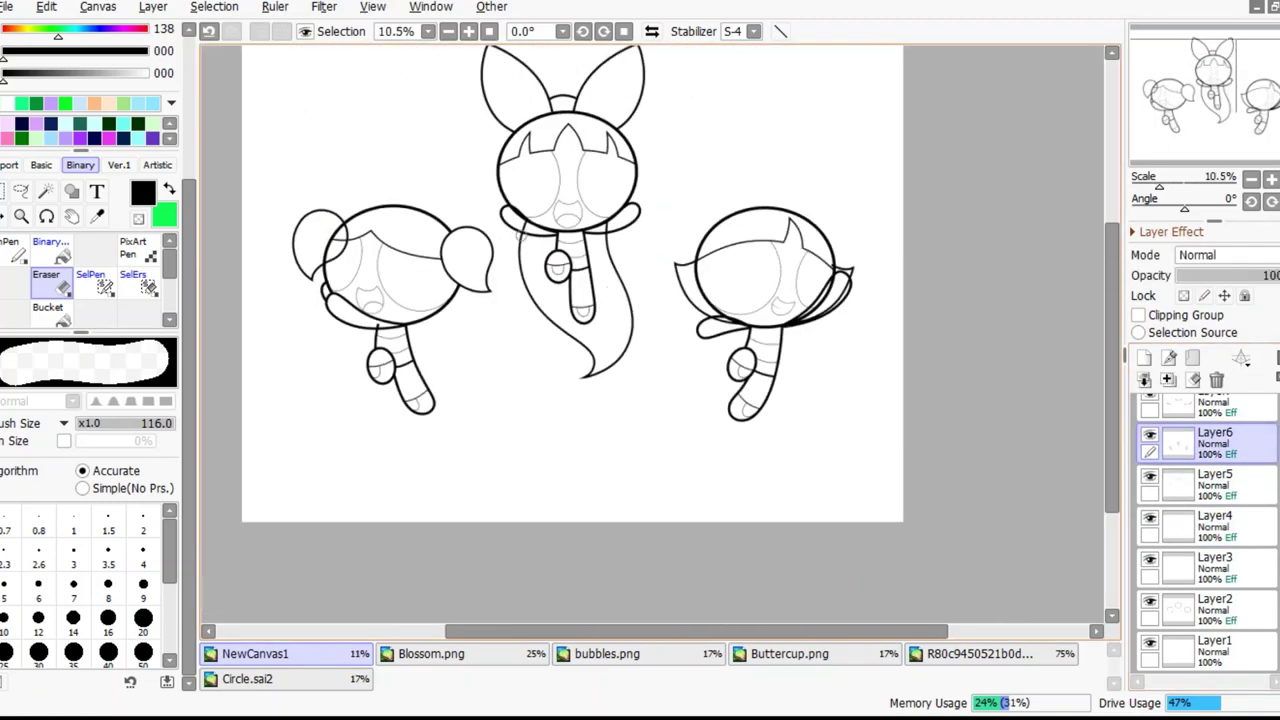
Clean up overlapping body and arm lines on Layer6 and Layer7, including the right-hand girl's arm line inside her head
scroll(428, 371, "up", 8)
scroll(428, 371, "down", 8)
scroll(610, 352, "up", 7)
scroll(610, 352, "up", 1)
scroll(971, 257, "down", 10)
scroll(441, 485, "up", 10)
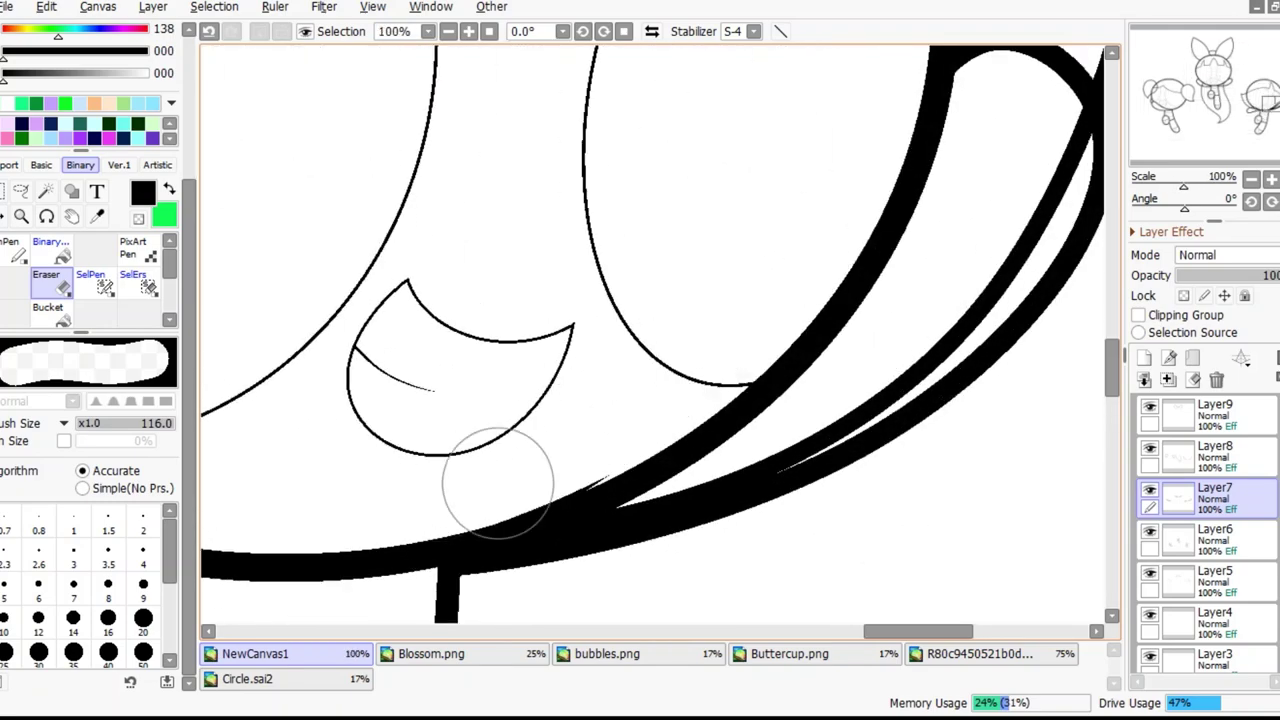
scroll(441, 485, "down", 6)
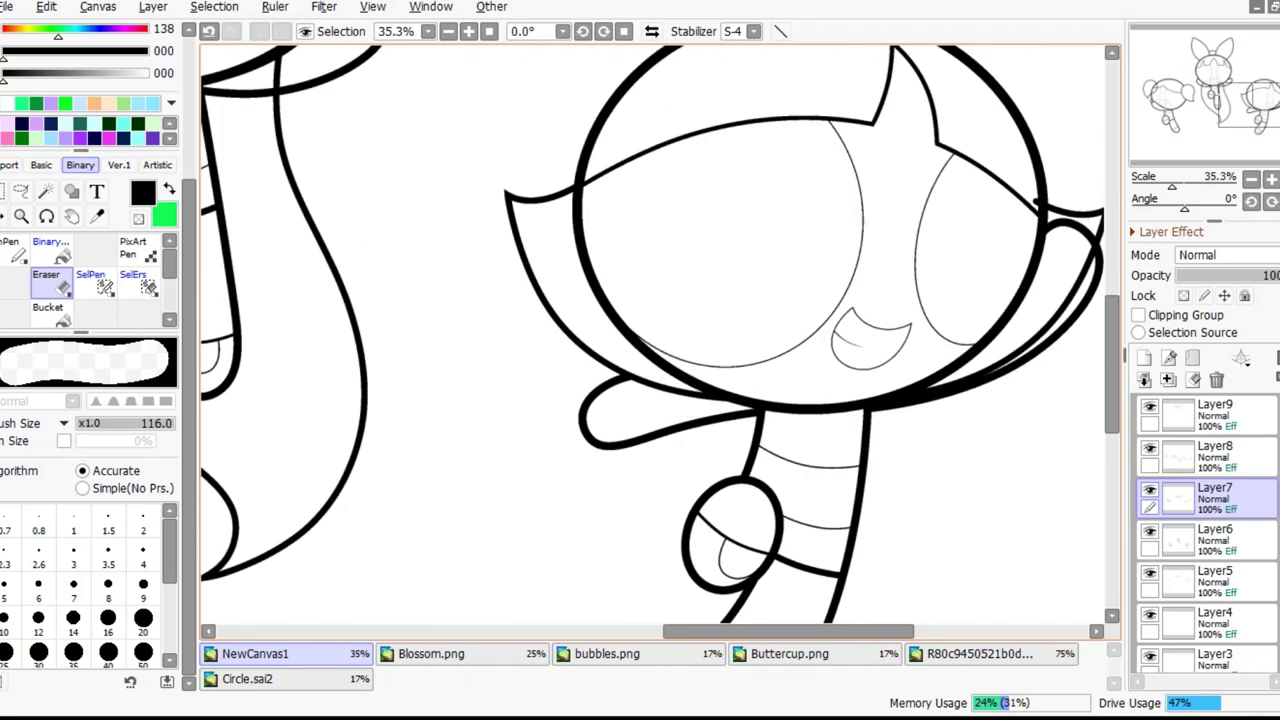
On Layer8, erase the stub of the right-hand girl's back hair that crosses into her head
scroll(720, 395, "up", 7)
scroll(850, 340, "down", 3)
scroll(771, 429, "up", 3)
scroll(771, 429, "down", 9)
scroll(771, 429, "up", 1)
scroll(447, 556, "up", 5)
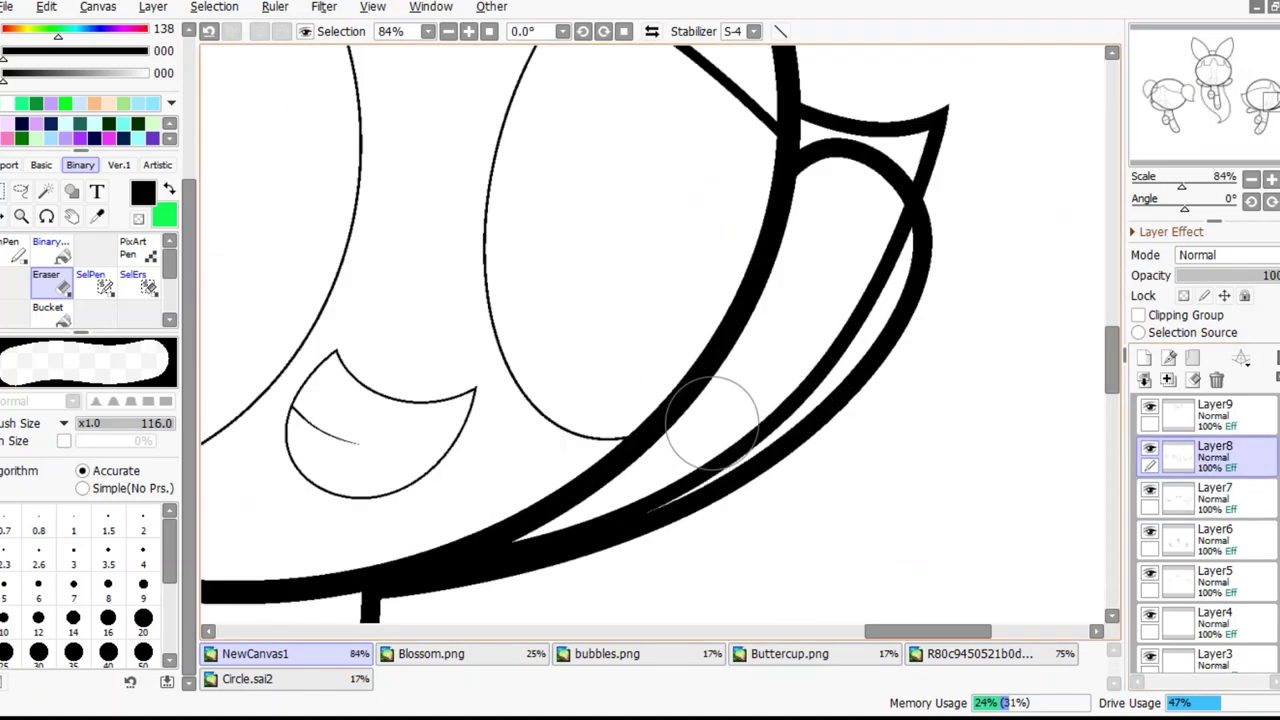
Erase the back-hair lines that run across the right-hand and middle girls' arms
scroll(860, 420, "down", 5)
scroll(486, 266, "up", 5)
scroll(646, 291, "up", 1)
scroll(528, 481, "down", 5)
scroll(528, 481, "up", 1)
scroll(514, 466, "up", 4)
scroll(514, 177, "down", 4)
scroll(363, 251, "up", 3)
scroll(416, 420, "down", 3)
On a new linework layer, draw two size 12 strand curves along the right edge of the middle girl's long hair tip
scroll(416, 420, "up", 5)
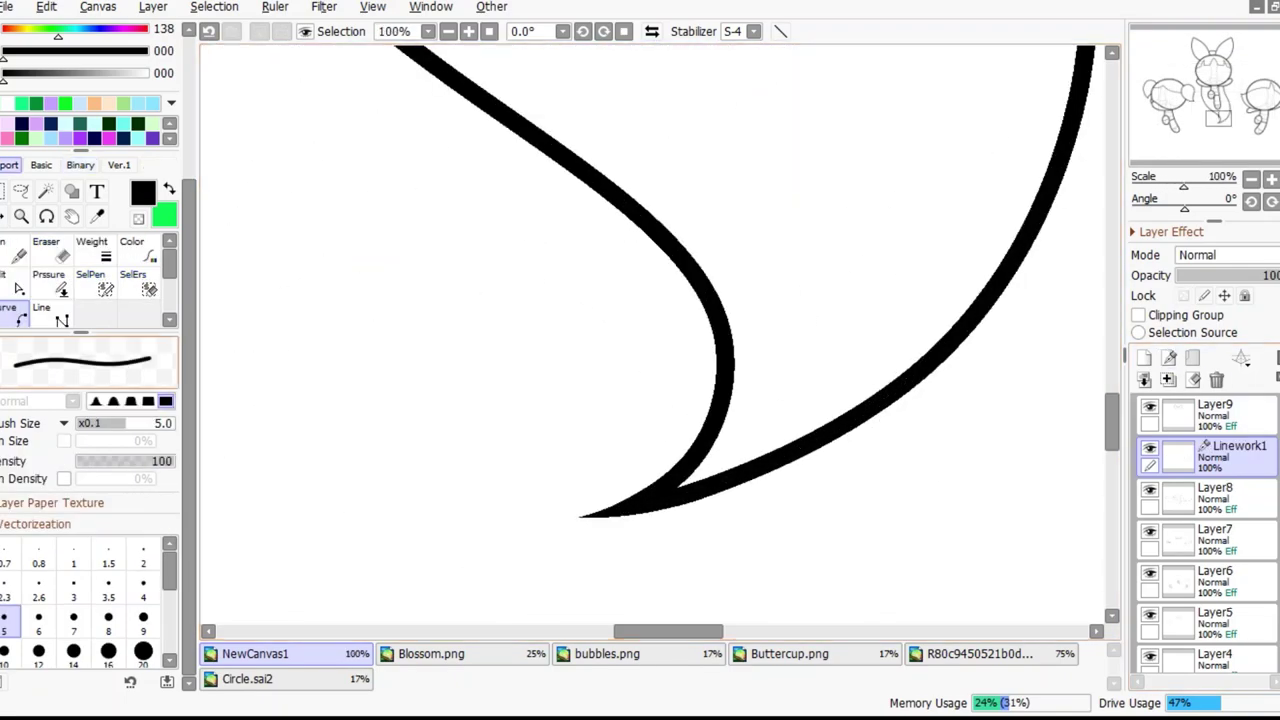
scroll(652, 333, "up", 1)
key("bracketleft")
key("bracketleft")
key("bracketleft")
left_click_drag(820, 150, 872, 372)
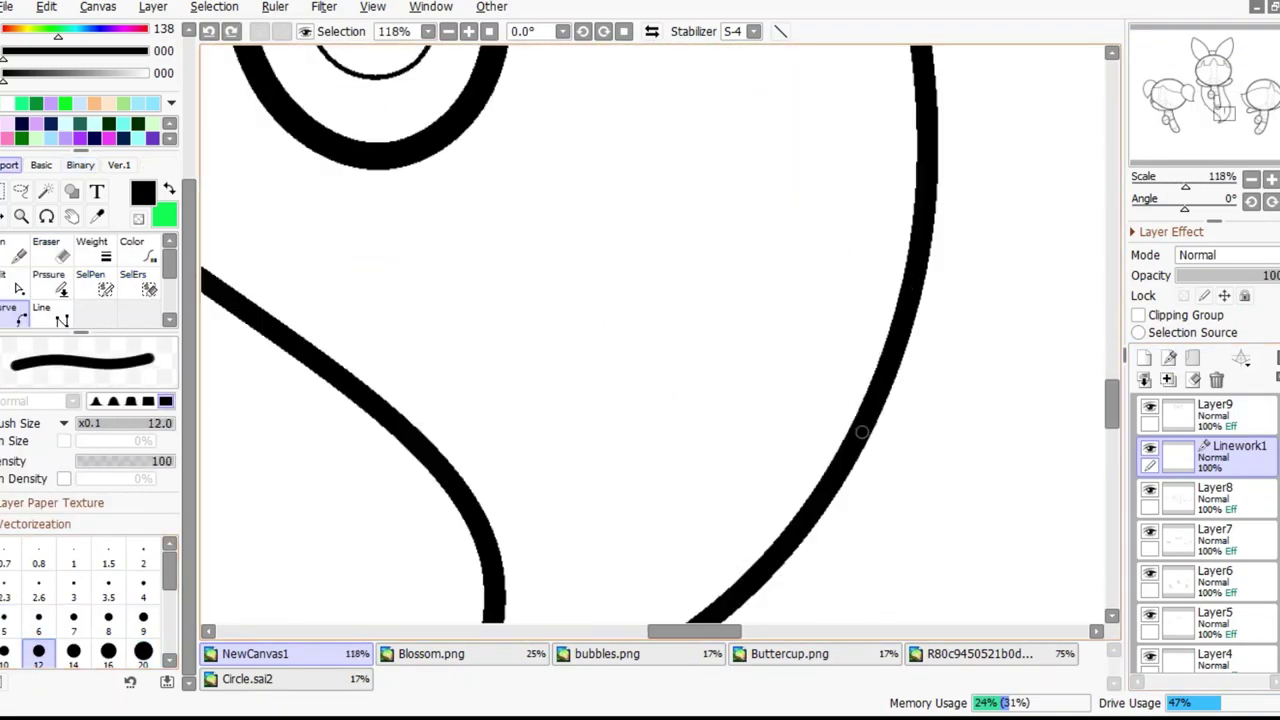
scroll(835, 214, "up", 1)
key("ctrl+z")
left_click_drag(793, 208, 811, 337)
Draw two short strand curves along the left edge of the middle girl's long hair tip
left_click_drag(686, 271, 729, 357)
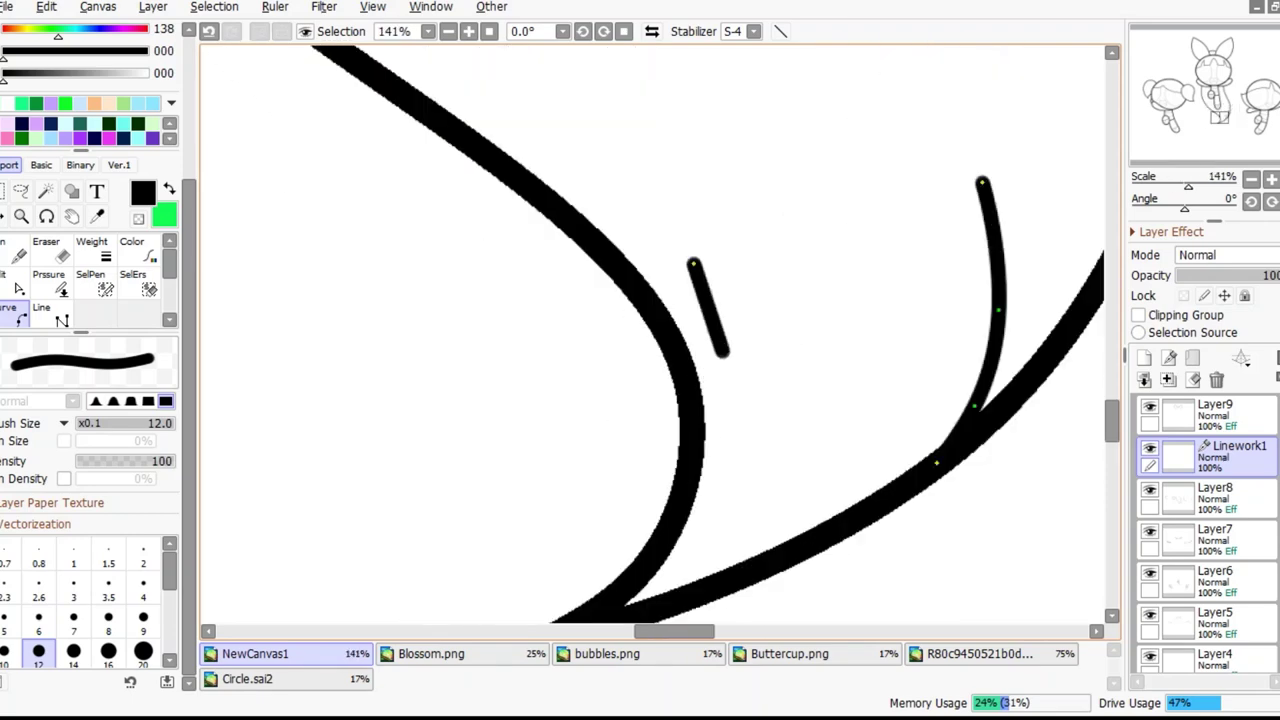
scroll(700, 300, "down", 2)
scroll(673, 300, "up", 1)
left_click_drag(673, 300, 766, 423)
scroll(485, 246, "down", 4)
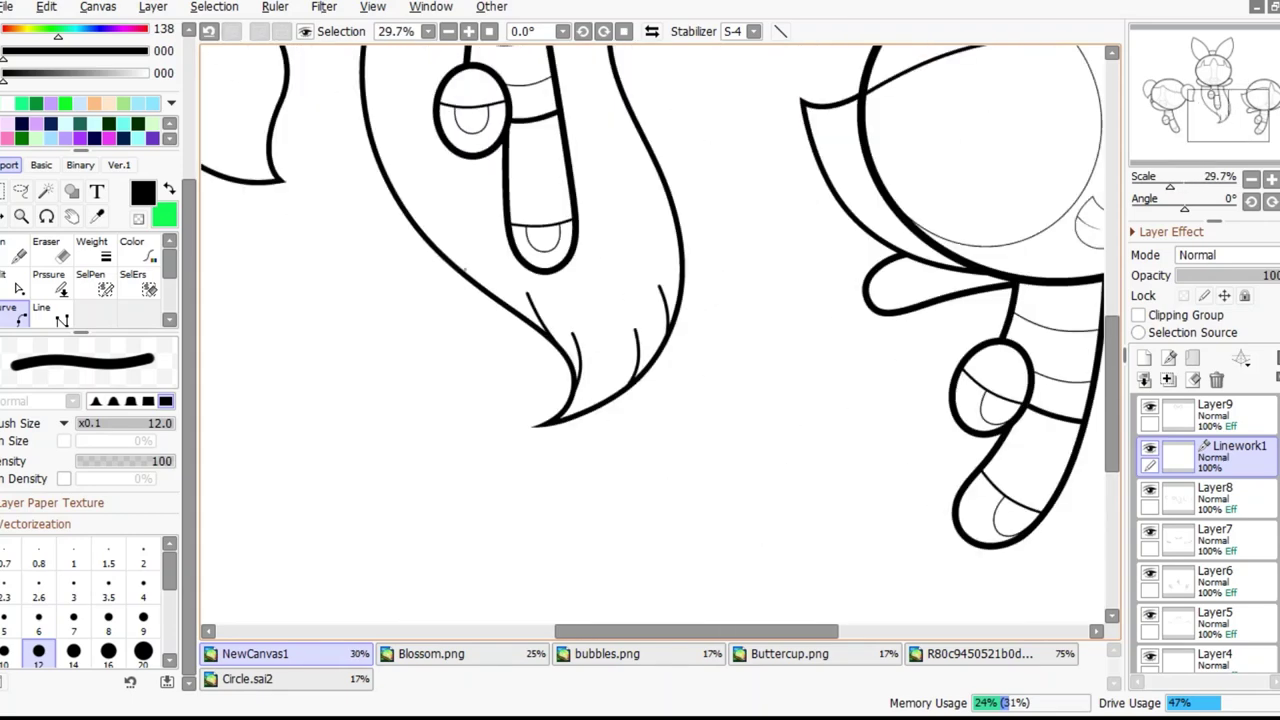
scroll(485, 246, "up", 4)
scroll(712, 523, "down", 6)
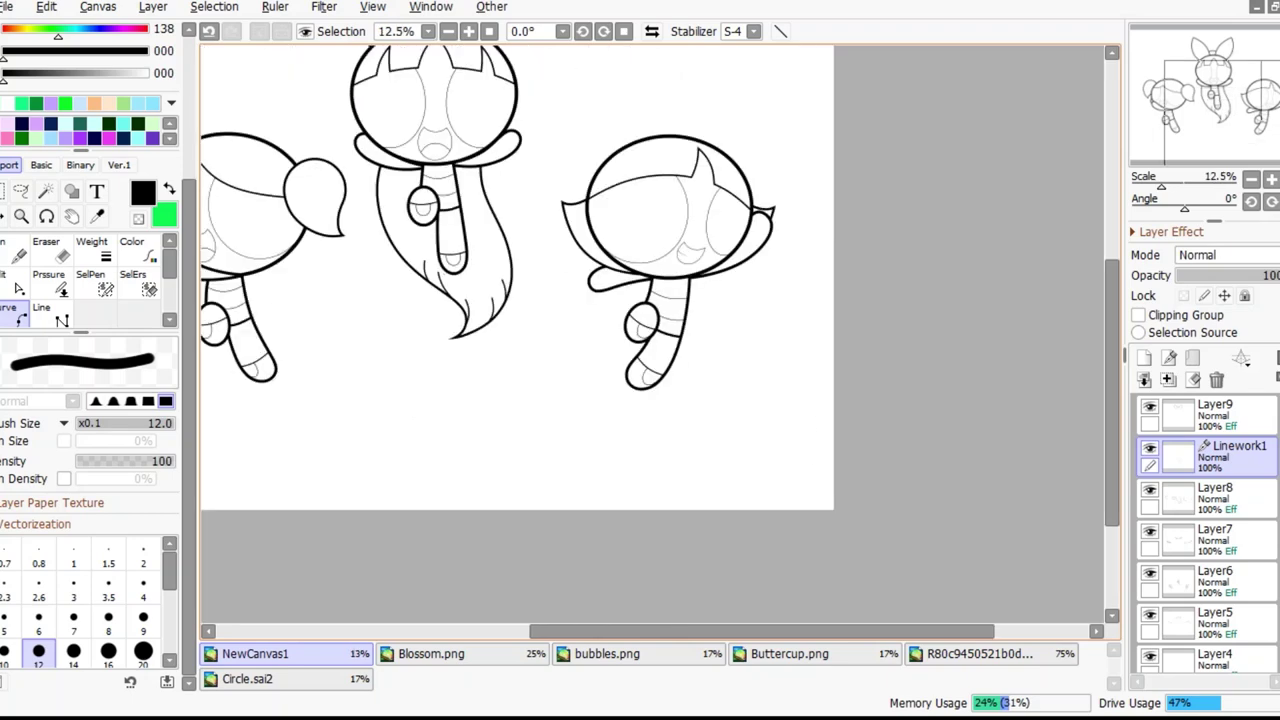
Merge all the line-art layers into a single Layer2 above Layer1
key("ctrl+e")
key("e")
left_click(1167, 379)
left_click(1144, 357)
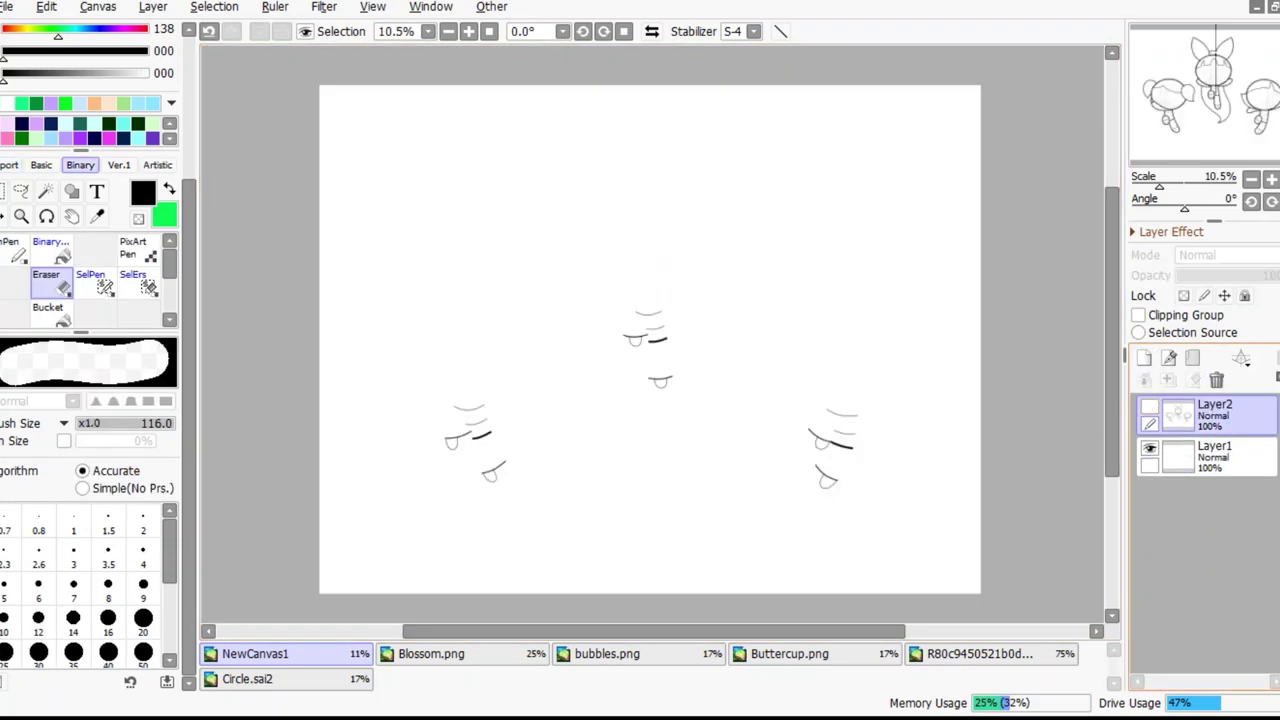
scroll(655, 335, "up", 3)
scroll(655, 335, "down", 4)
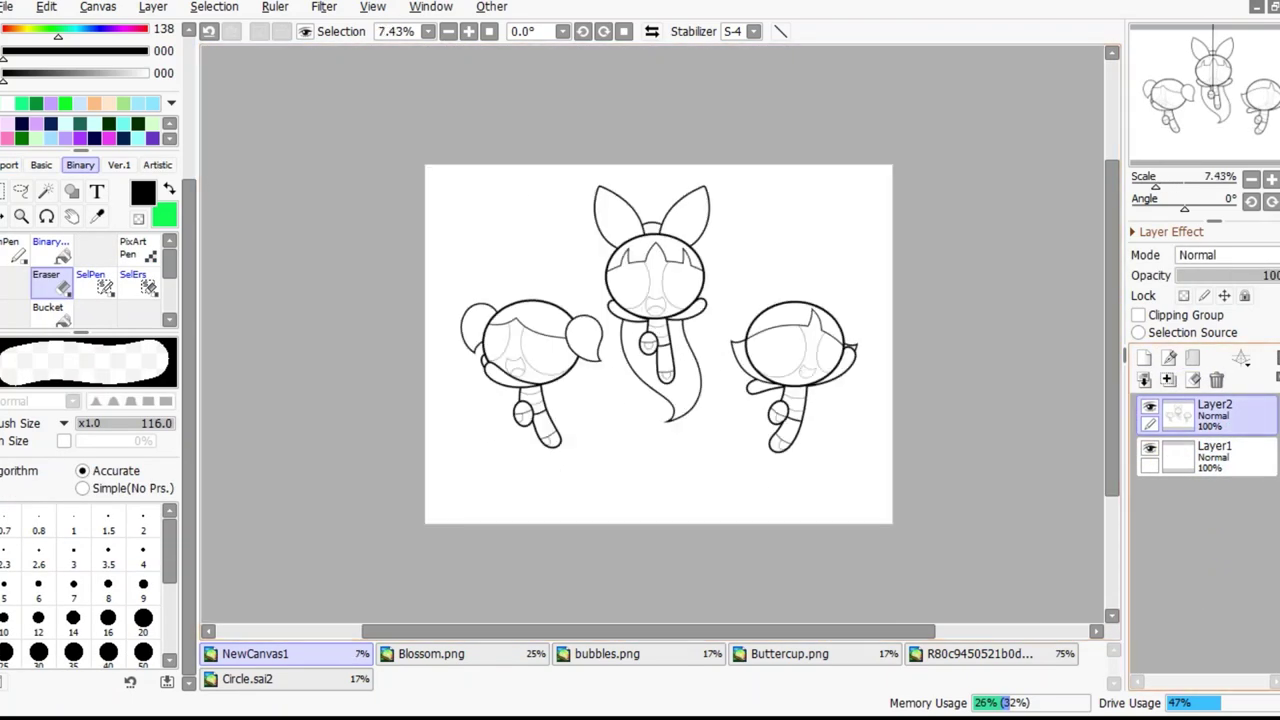
Keep two copies of the merged line art, naming the upper layer colorlines and the lower one color
double_click(1215, 410)
type("colorlines")
key("Return")
double_click(1215, 452)
type("color")
key("Return")
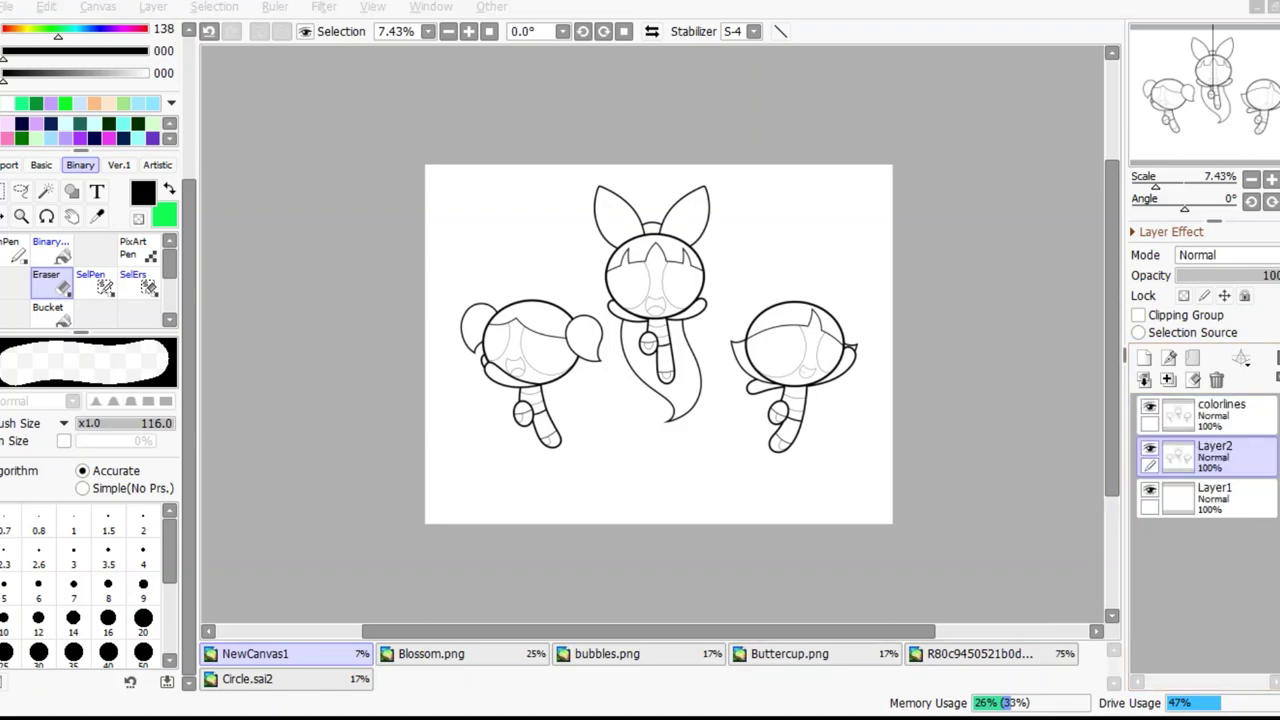
Pick the light peach skin colour from the Blossom.png reference and return to NewCanvas1
scroll(658, 343, "up", 2)
key("ctrl+Tab")
key("ctrl+shift+Tab")
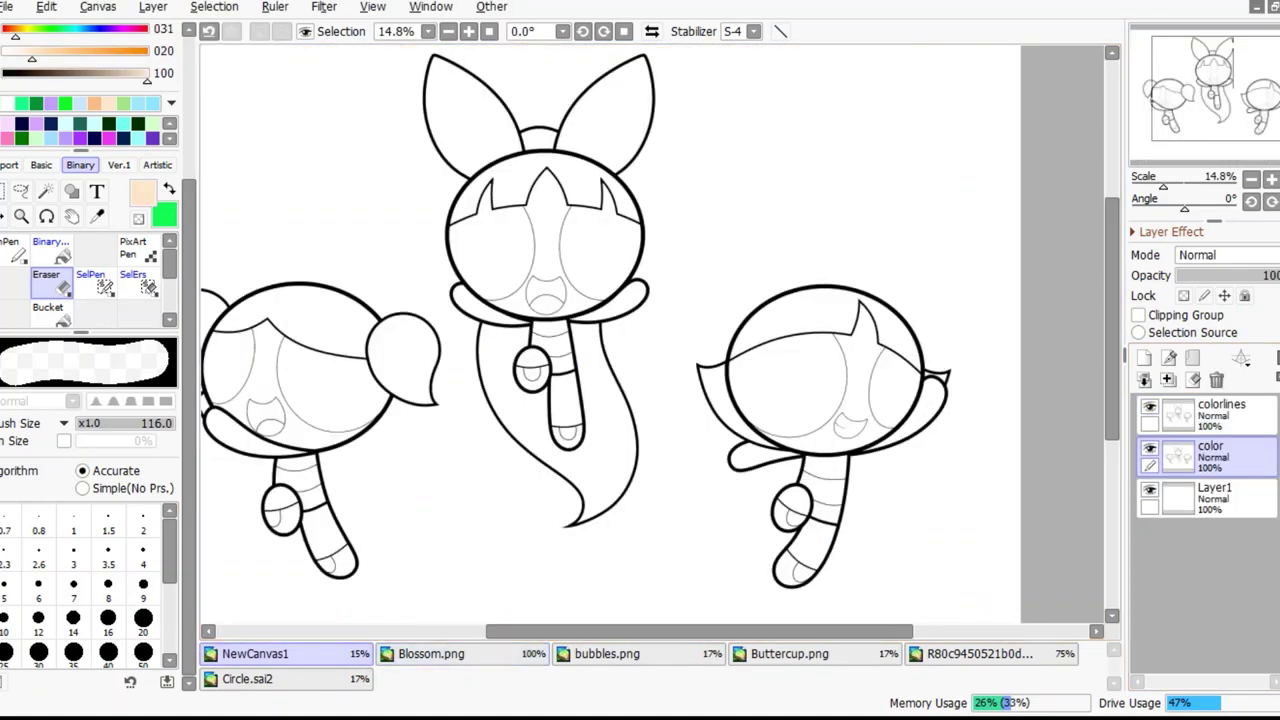
Fill the faces and arms of the middle and right girls with light peach on the color layer
scroll(658, 343, "down", 2)
scroll(658, 343, "up", 6)
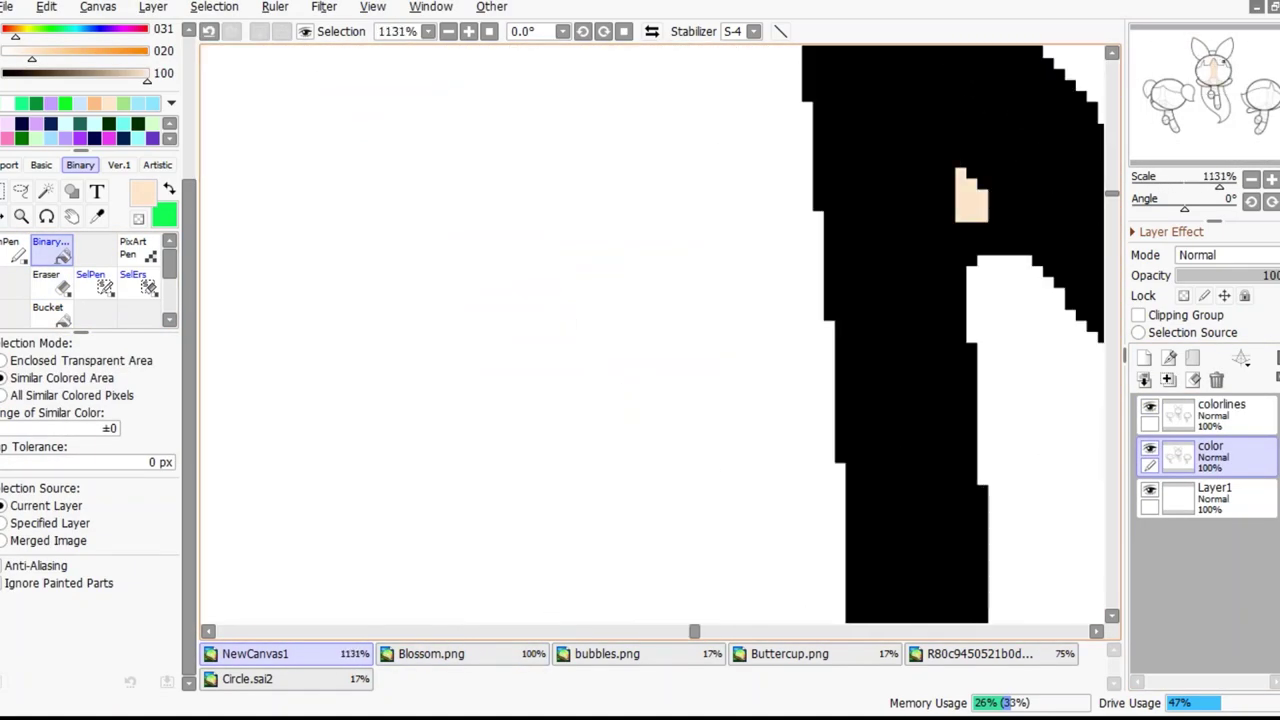
scroll(658, 343, "down", 4)
scroll(658, 343, "up", 6)
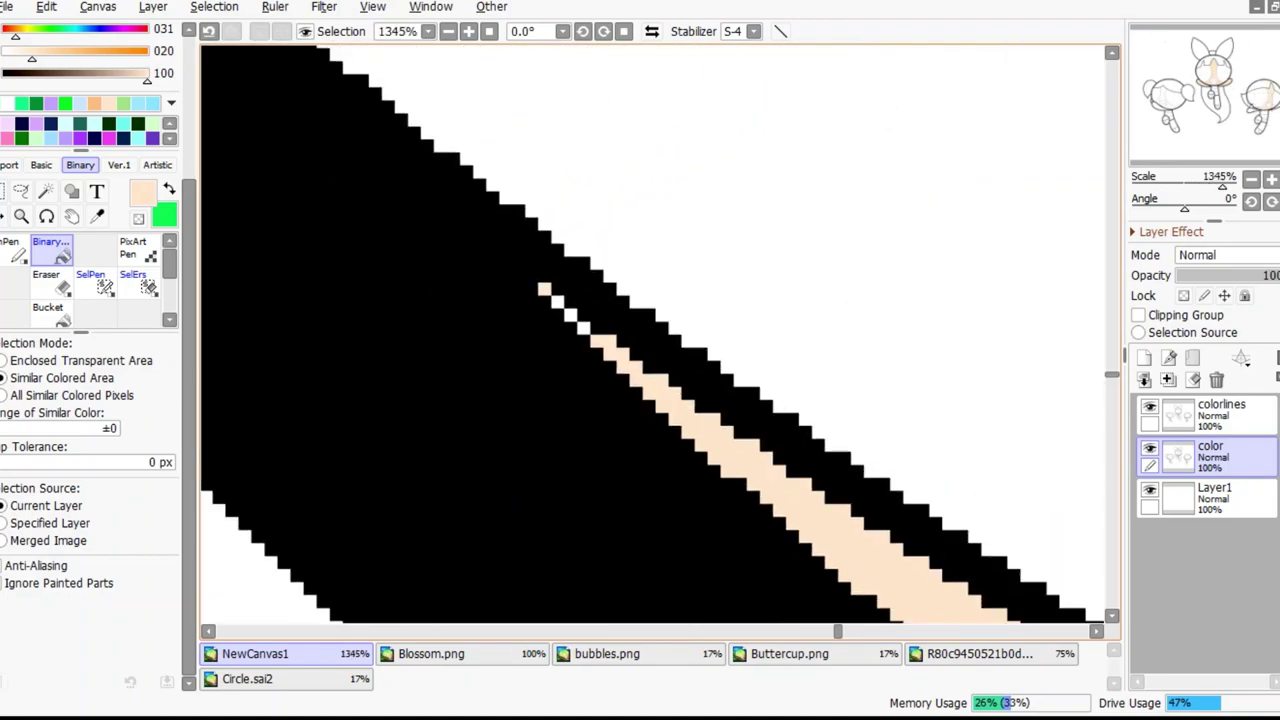
Hide the colorlines layer and fill the left girl's face and arms with light peach on the color layer
scroll(658, 343, "down", 6)
scroll(658, 343, "up", 1)
scroll(658, 343, "down", 1)
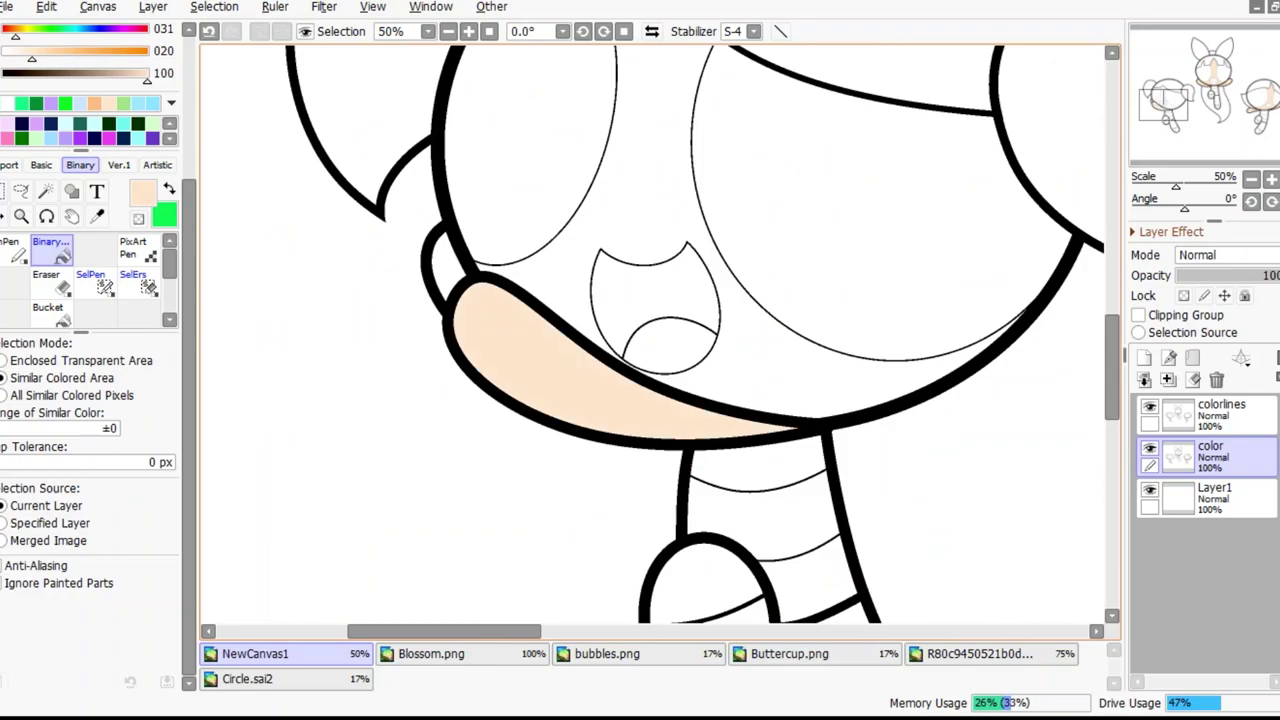
scroll(658, 343, "up", 6)
scroll(658, 343, "down", 7)
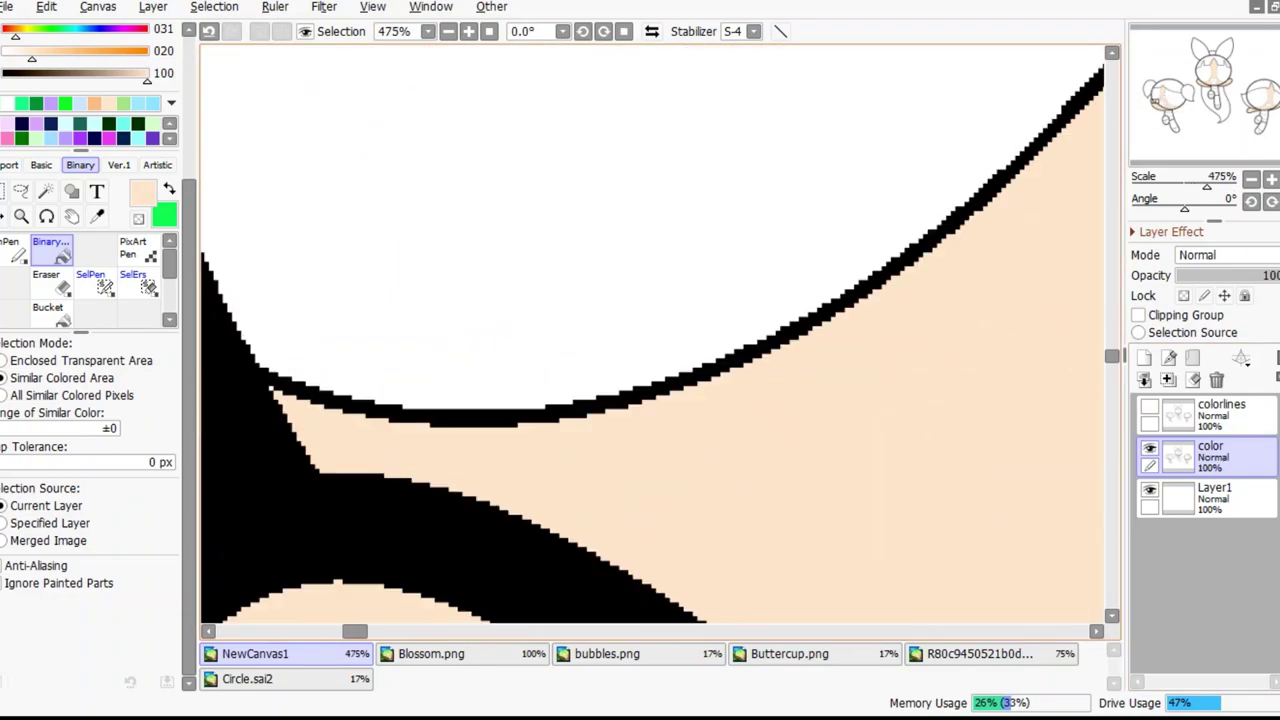
Fill the middle girl's bow with the red from Blossom.png, and pick the orange hair colour from that reference
scroll(658, 343, "up", 1)
key("ctrl+Tab")
scroll(658, 343, "up", 3)
key("ctrl+shift+Tab")
scroll(658, 343, "up", 1)
key("ctrl+Tab")
scroll(658, 343, "down", 4)
scroll(658, 343, "up", 1)
scroll(658, 343, "up", 8)
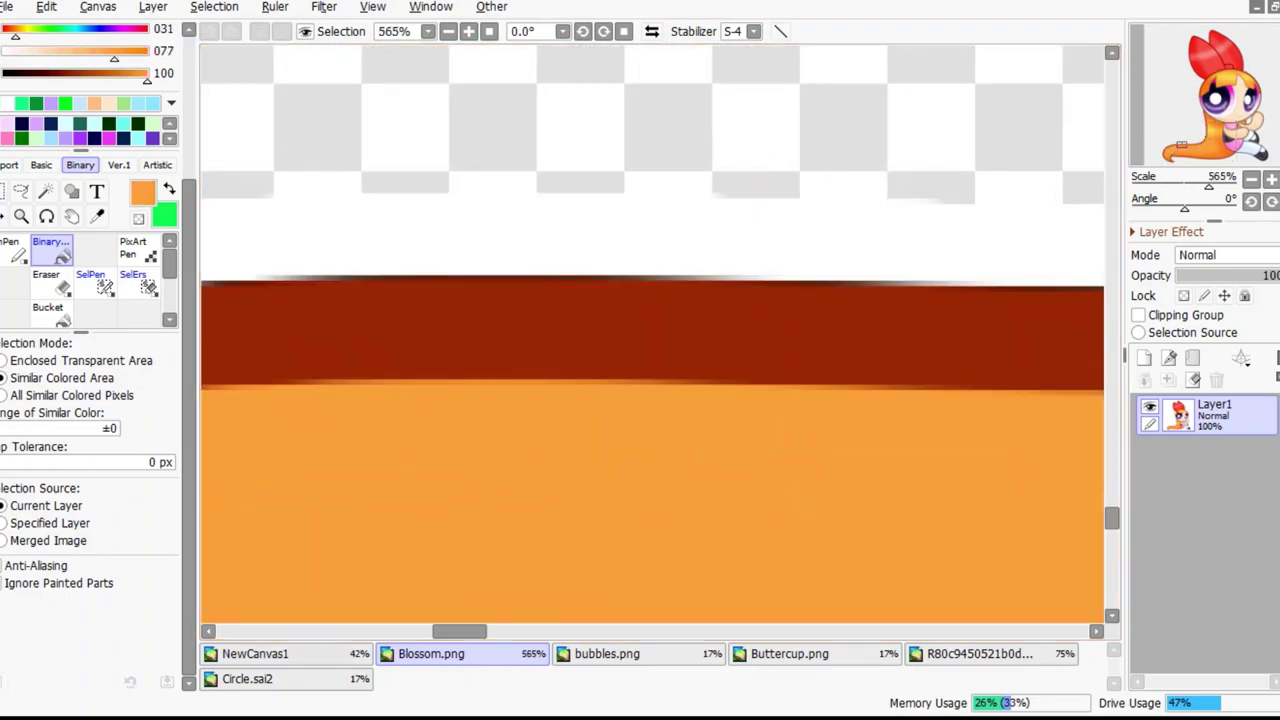
Fill the middle girl's fringe and long hair on NewCanvas1 with the picked orange
key("ctrl+shift+Tab")
scroll(658, 343, "down", 2)
scroll(658, 343, "down", 1)
Pick the dark grey hair colour from the Buttercup.png reference and return to NewCanvas1
key("ctrl+shift+Tab")
key("ctrl+shift+Tab")
key("ctrl+shift+Tab")
scroll(658, 343, "up", 12)
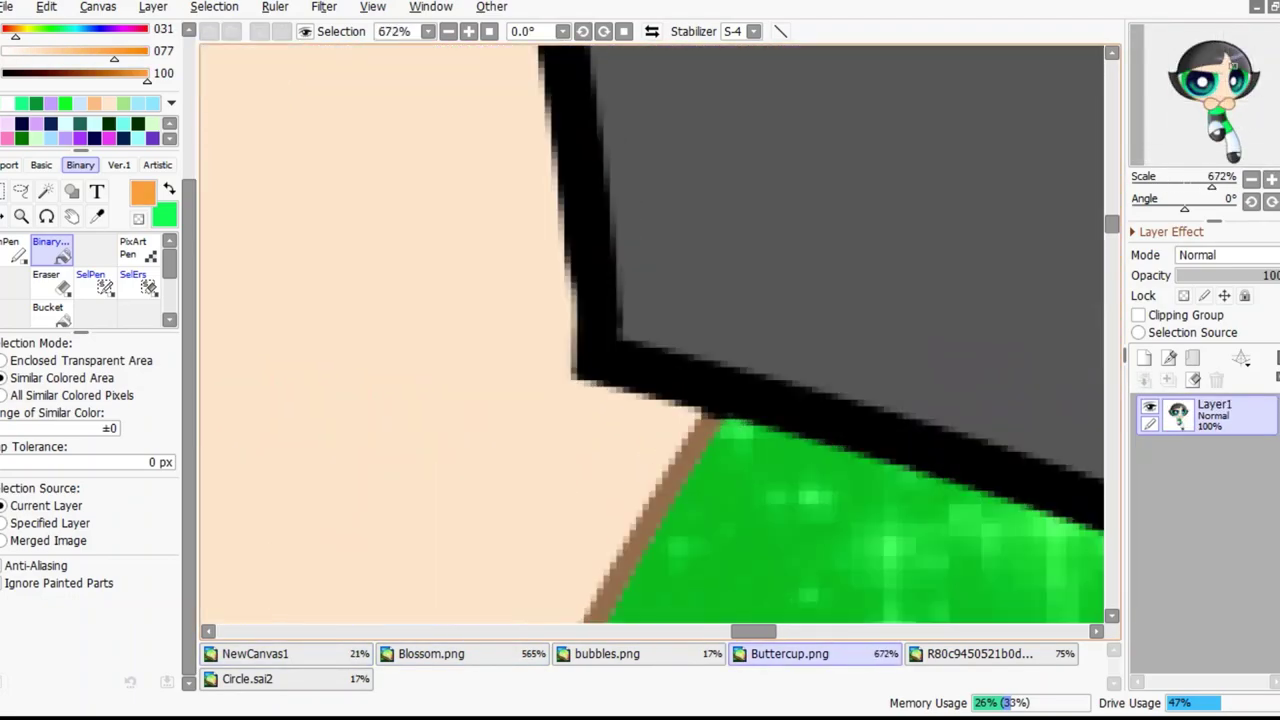
key("ctrl+Tab")
key("ctrl+Tab")
key("ctrl+Tab")
Fill the right girl's hair with dark grey and touch up its narrow tips with black on the colorlines layer
scroll(658, 343, "up", 11)
left_click(1212, 414)
left_click(1149, 449)
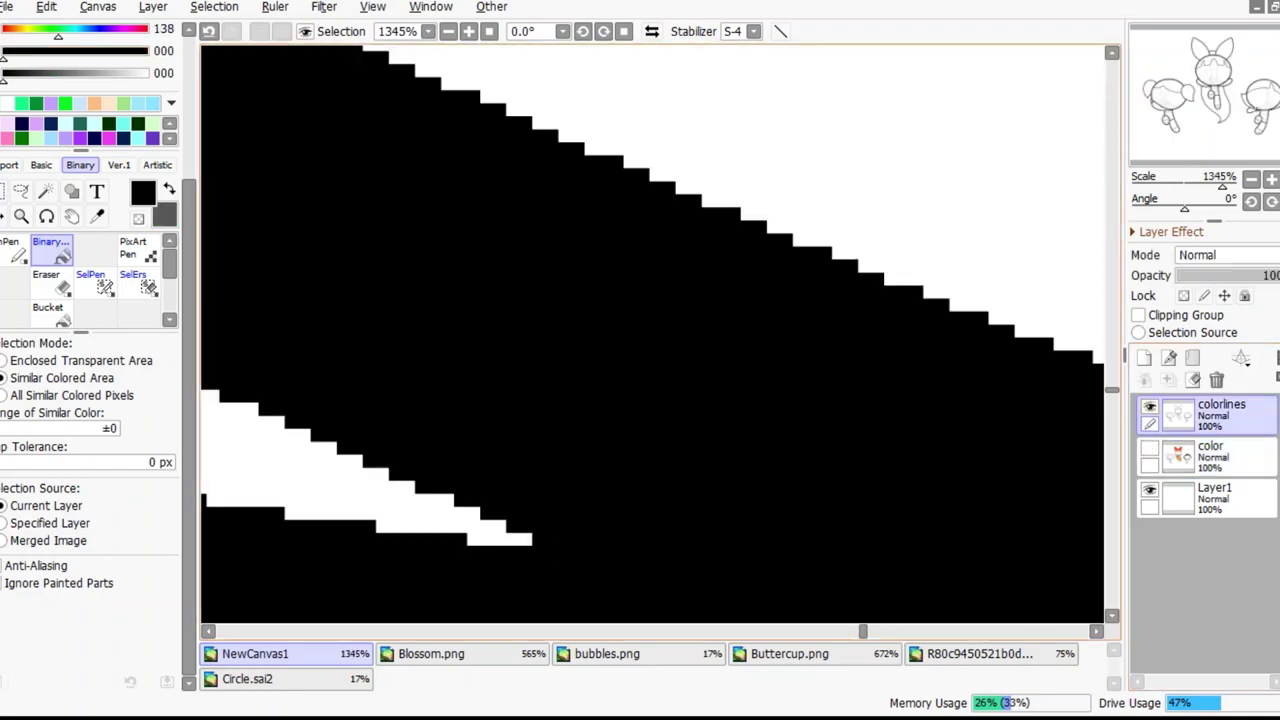
scroll(658, 343, "down", 11)
left_click(1149, 449)
left_click(1212, 455)
key("x")
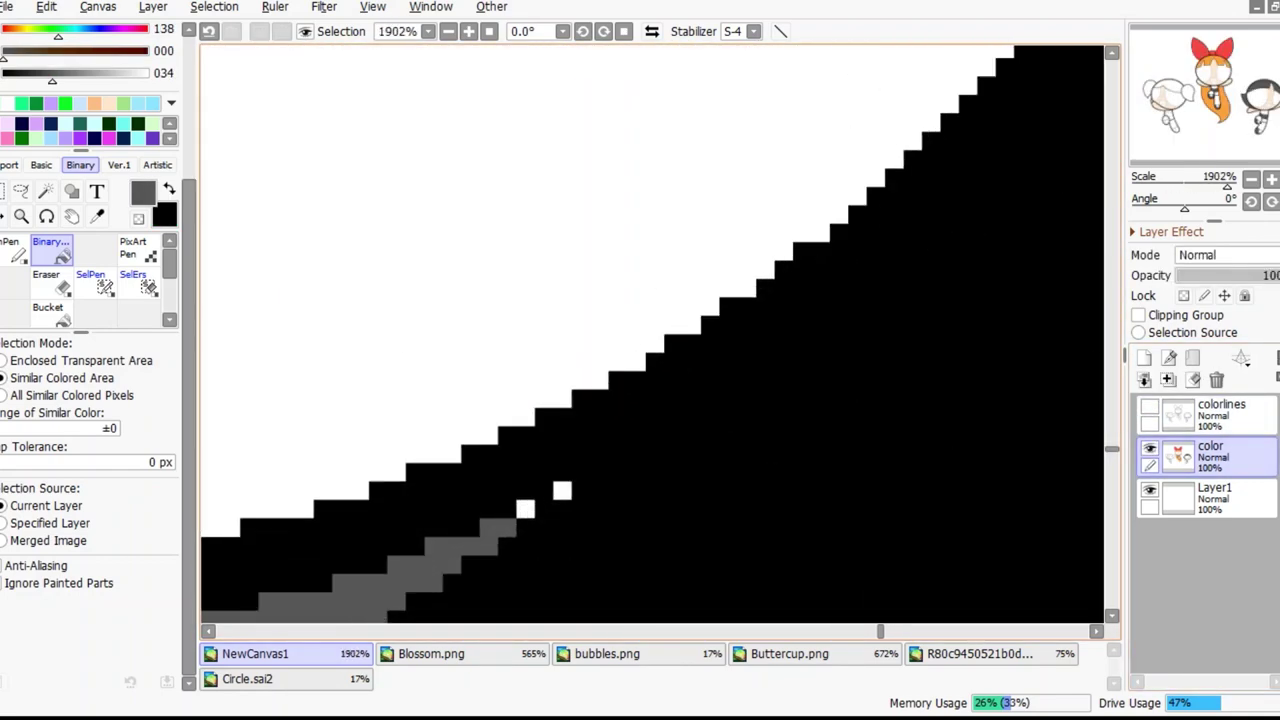
Blacken the stray white pixels at the dark grey tips, and fill the left girl's shoes and waist stripe with dark grey
left_click(1149, 407)
left_click(1212, 414)
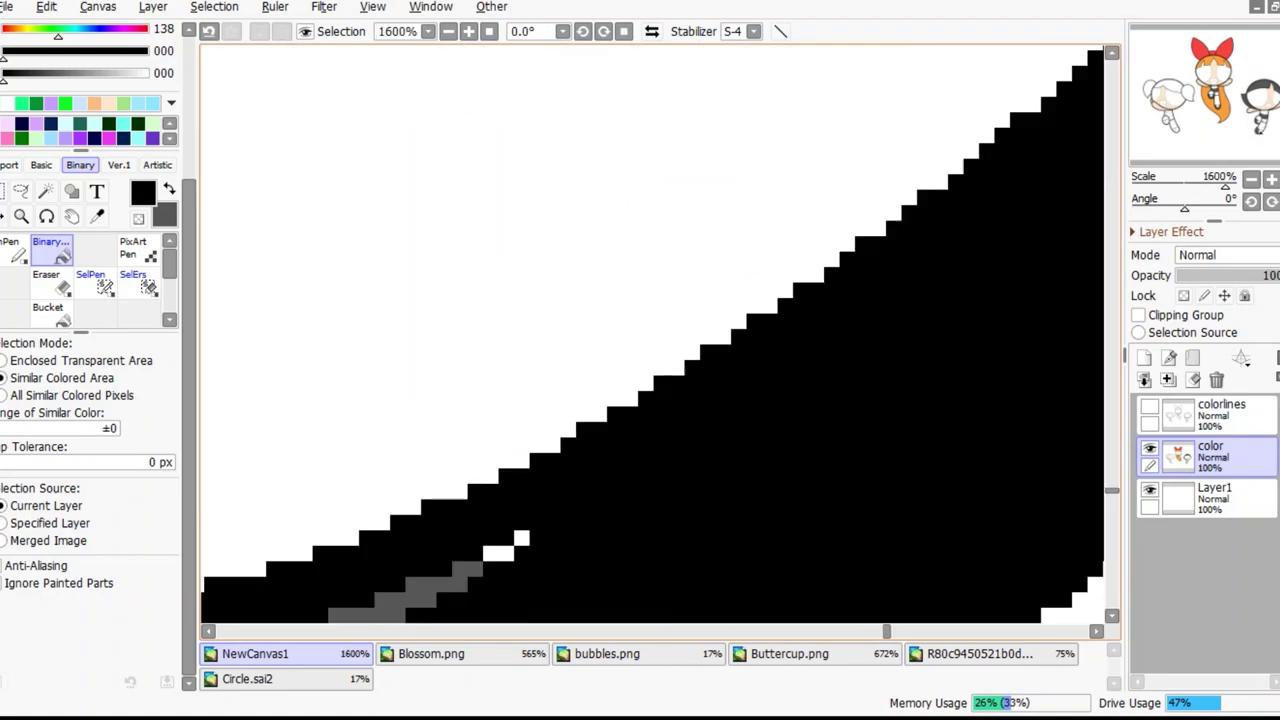
left_click(1212, 414)
left_click(1149, 449)
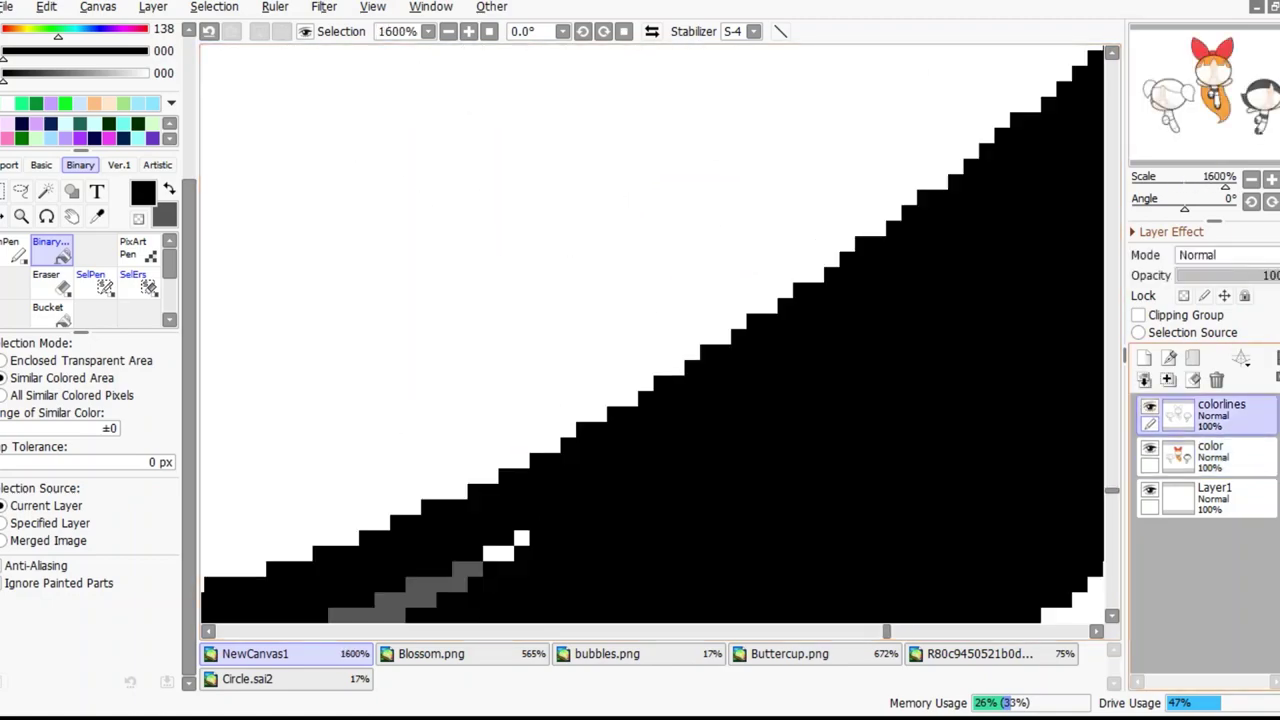
left_click(1212, 456)
scroll(660, 335, "down", 5)
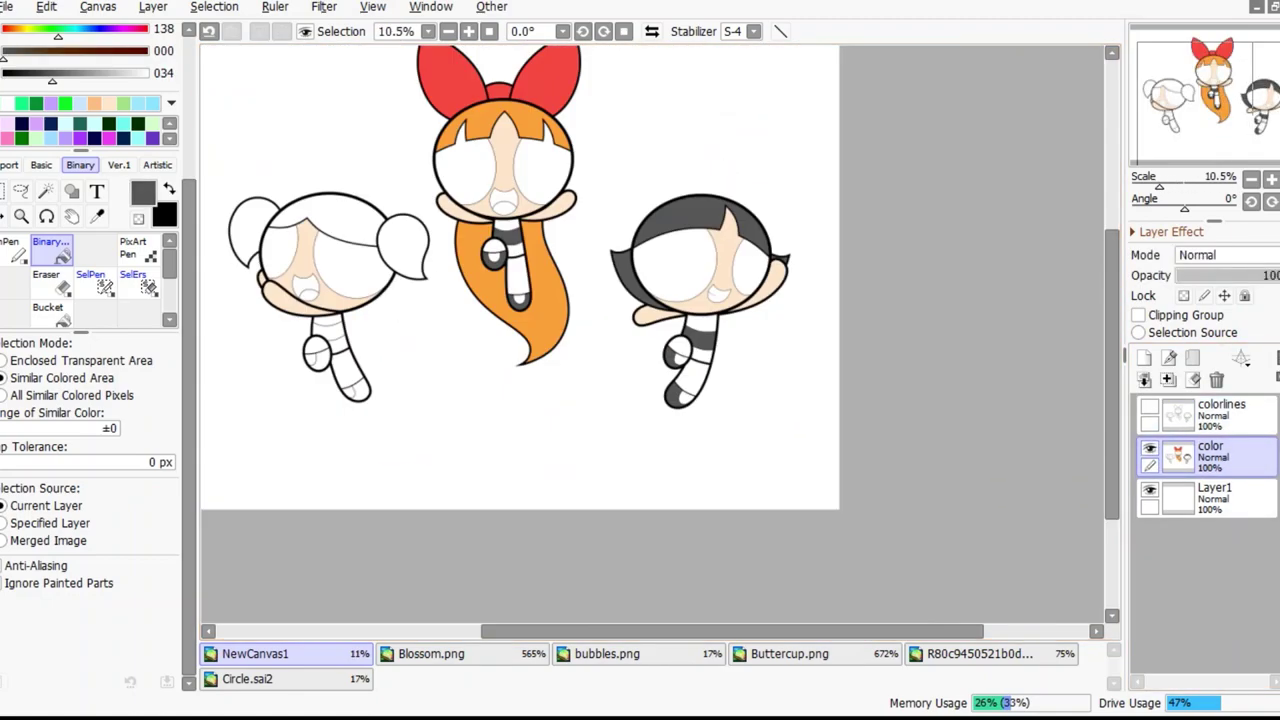
scroll(721, 345, "up", 7)
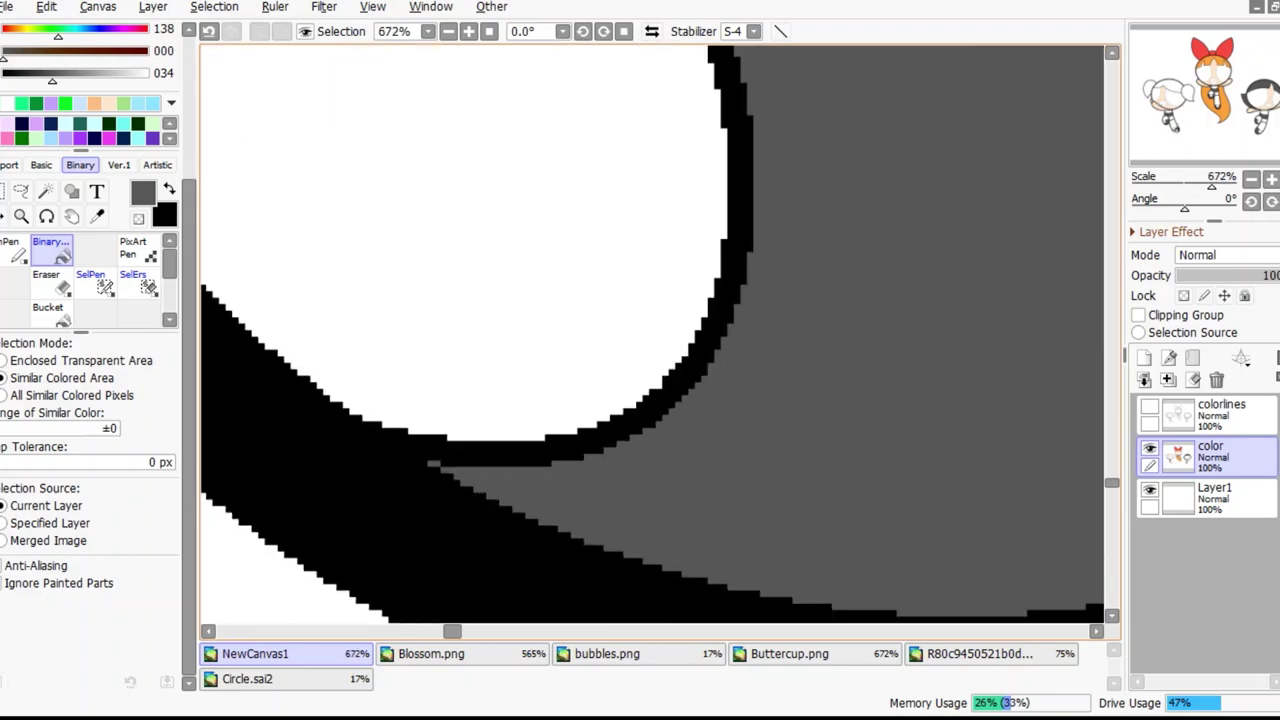
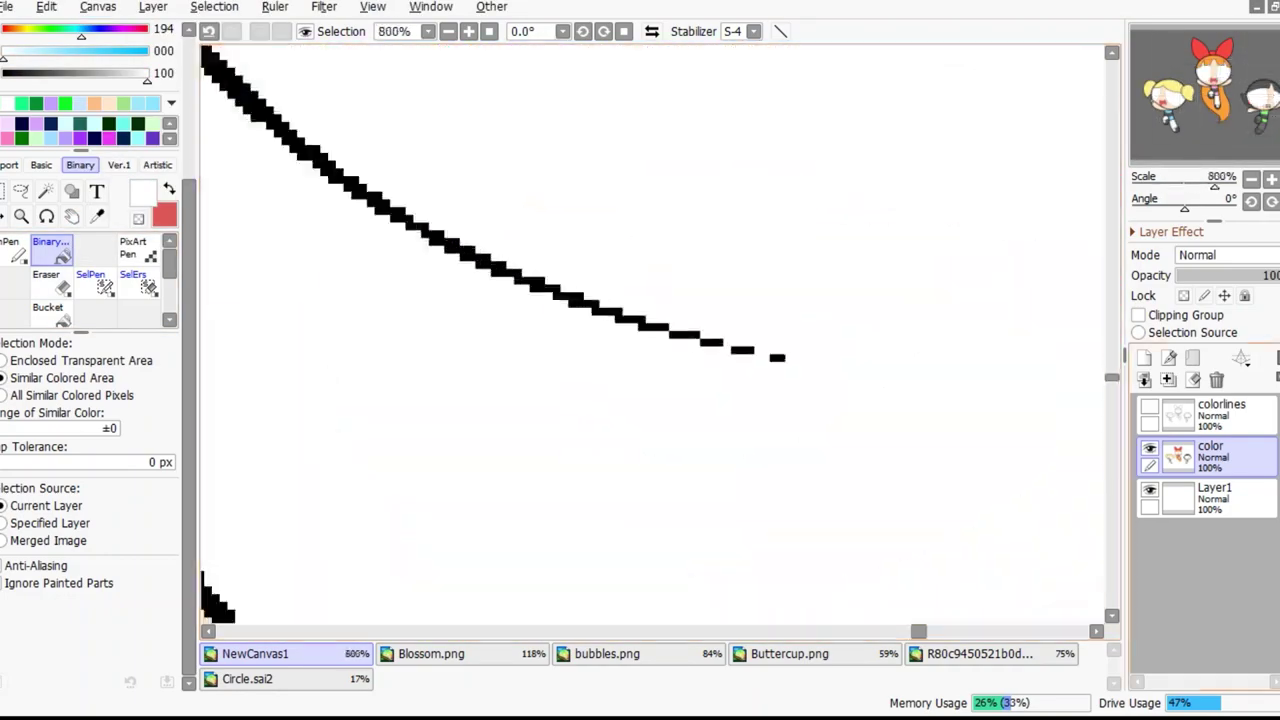
Erase the broken pixels at the end of the right girl's tooth line on the colorlines layer
left_click(1221, 413)
key("e")
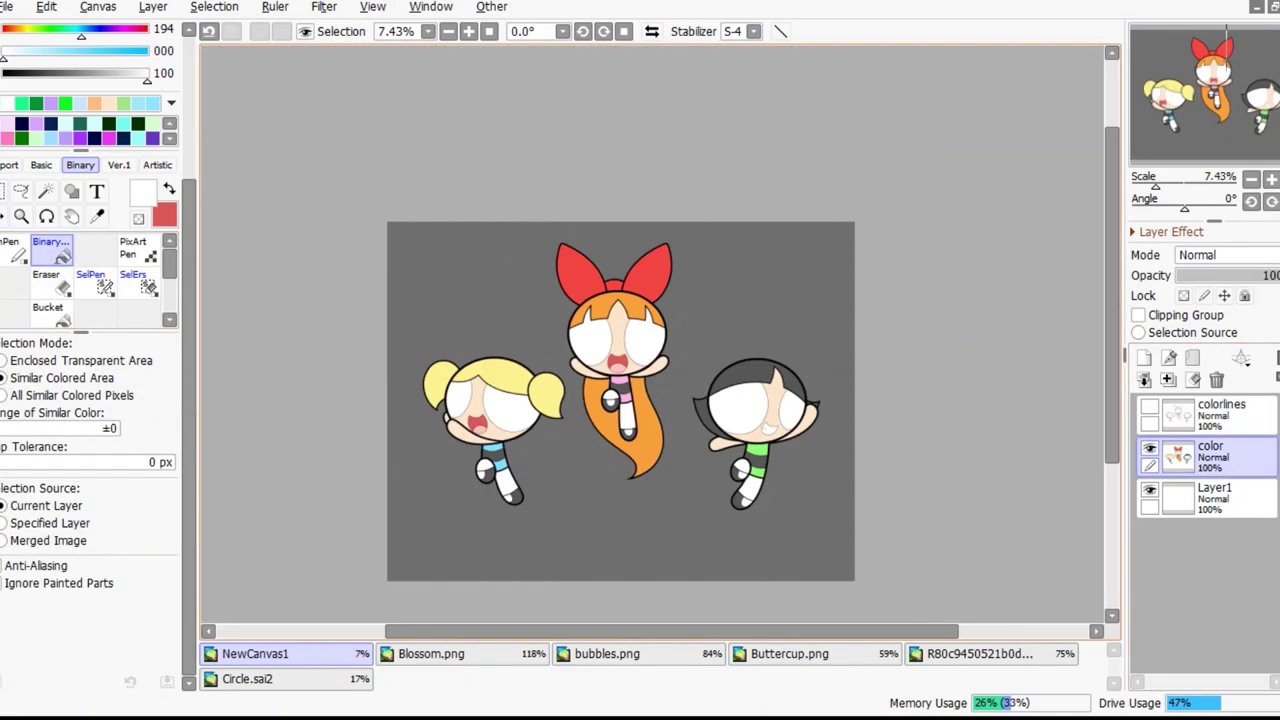
Duplicate the color layer as Layer2 and fill the eyes, teeth and stockings with the pale blue from Blossom.png
left_click(431, 653)
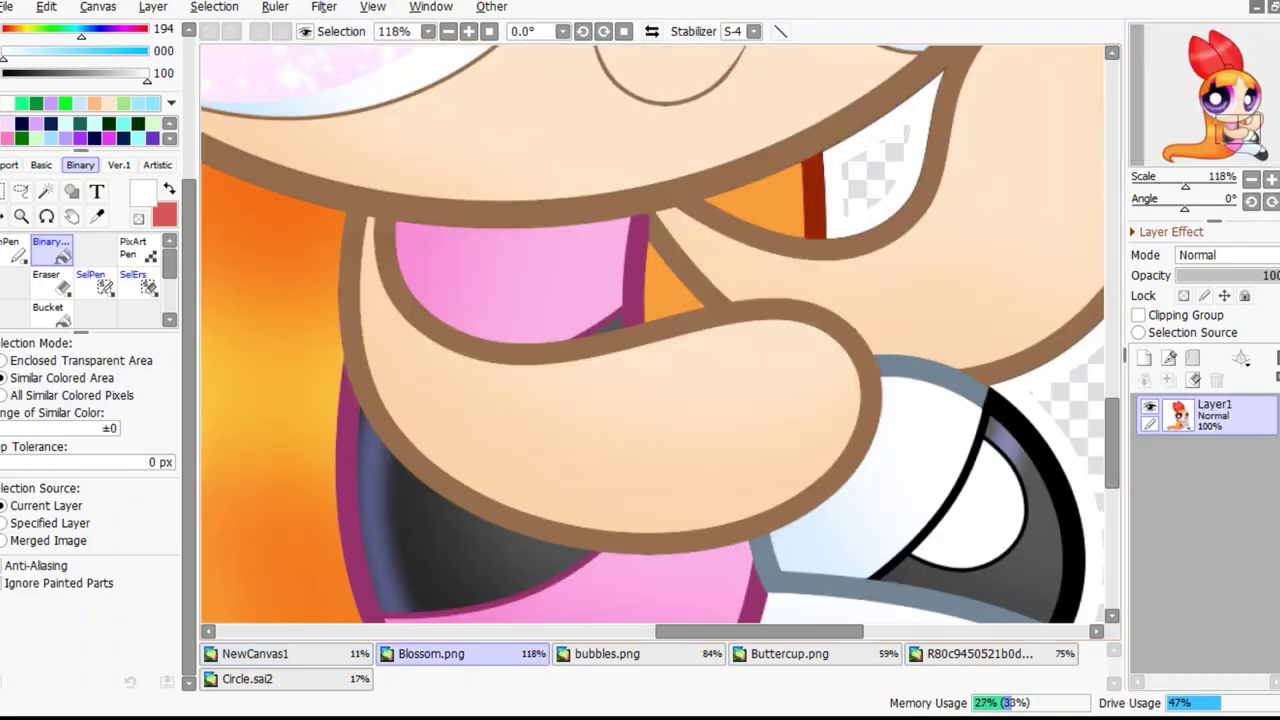
left_click(255, 653)
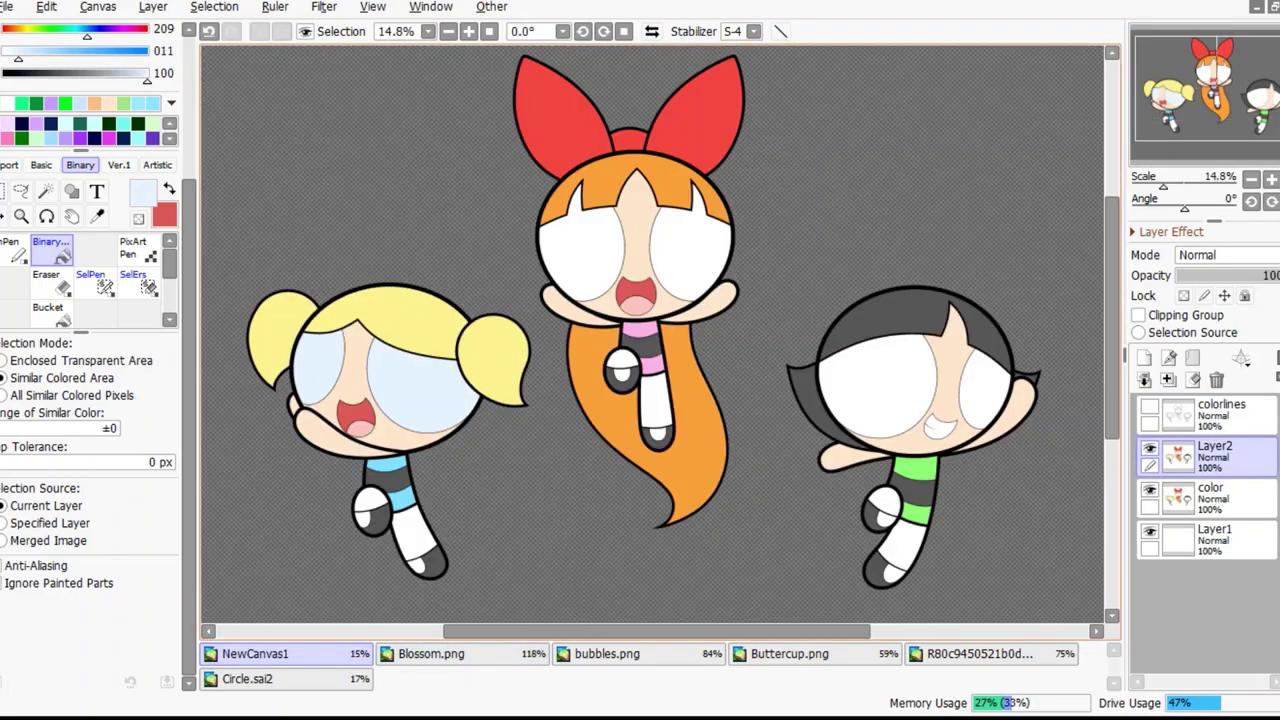
scroll(660, 340, "up", 2)
scroll(660, 340, "up", 4)
scroll(660, 340, "down", 4)
scroll(660, 340, "down", 4)
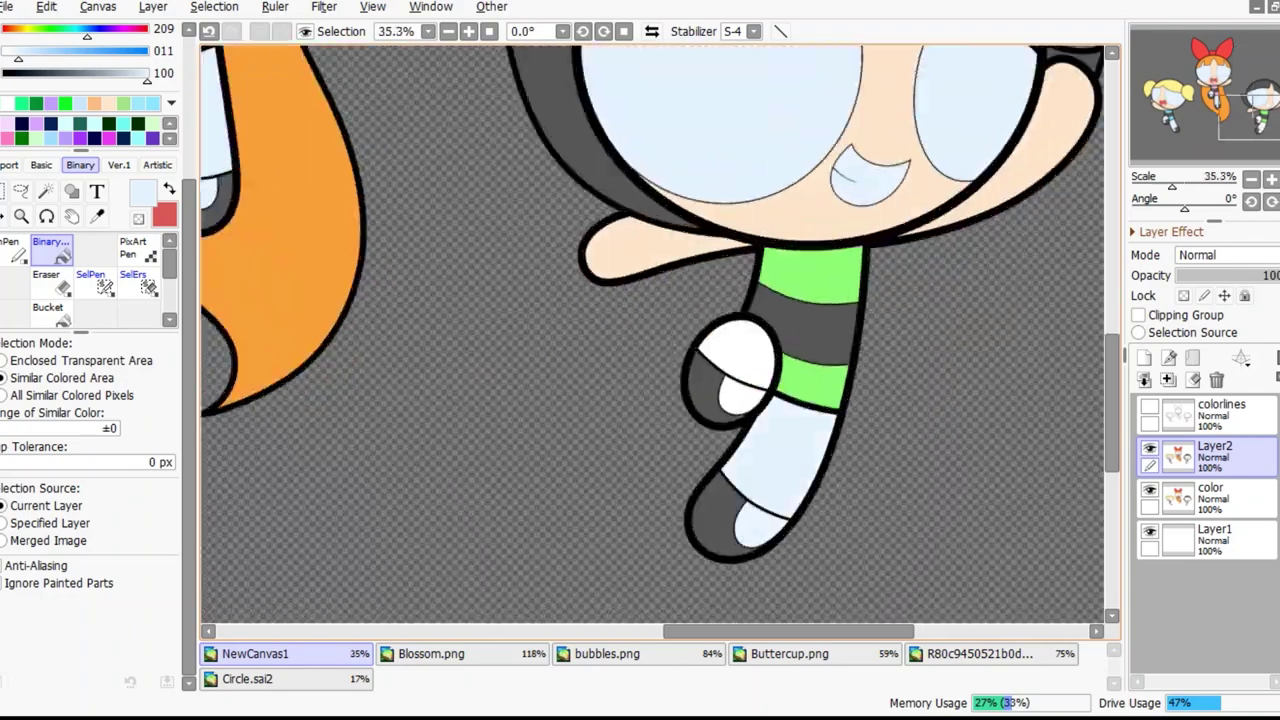
Duplicate Layer2 as Layer3 and set both layers to Multiply blending mode
left_click(1228, 255)
left_click(1215, 297)
key("ctrl+shift+n")
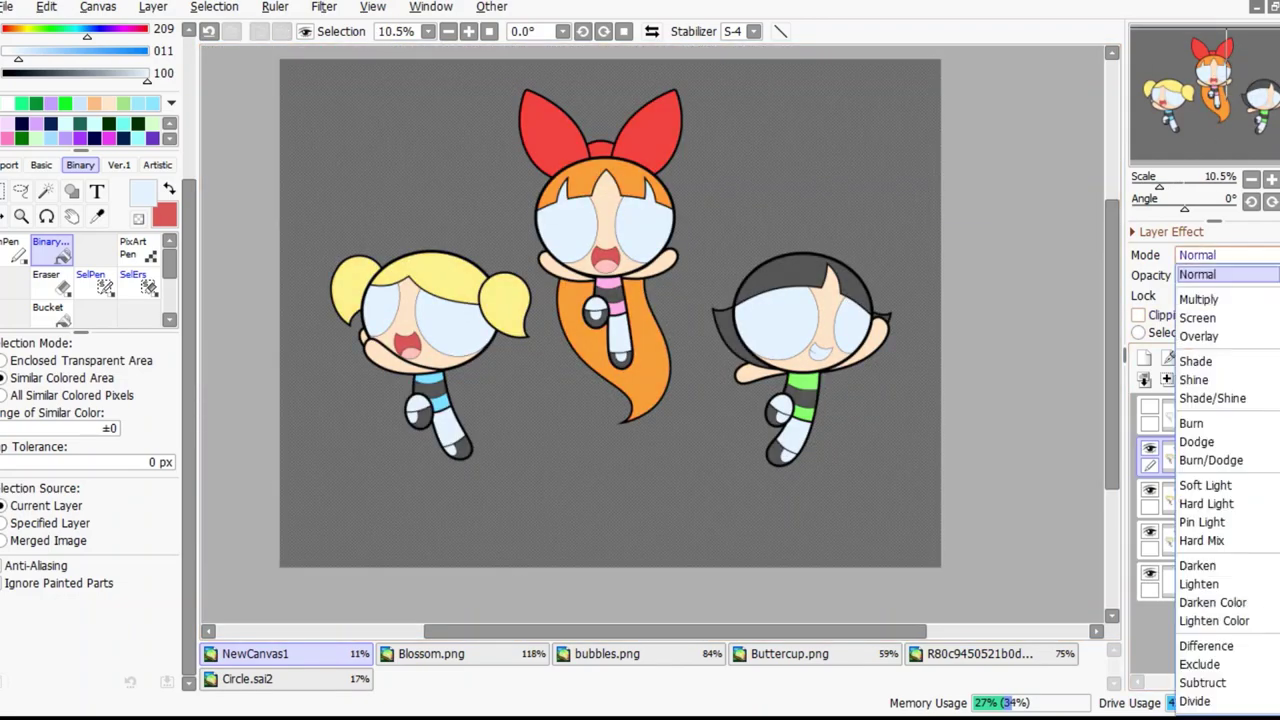
scroll(430, 400, "down", 1)
scroll(430, 400, "up", 8)
scroll(650, 335, "down", 5)
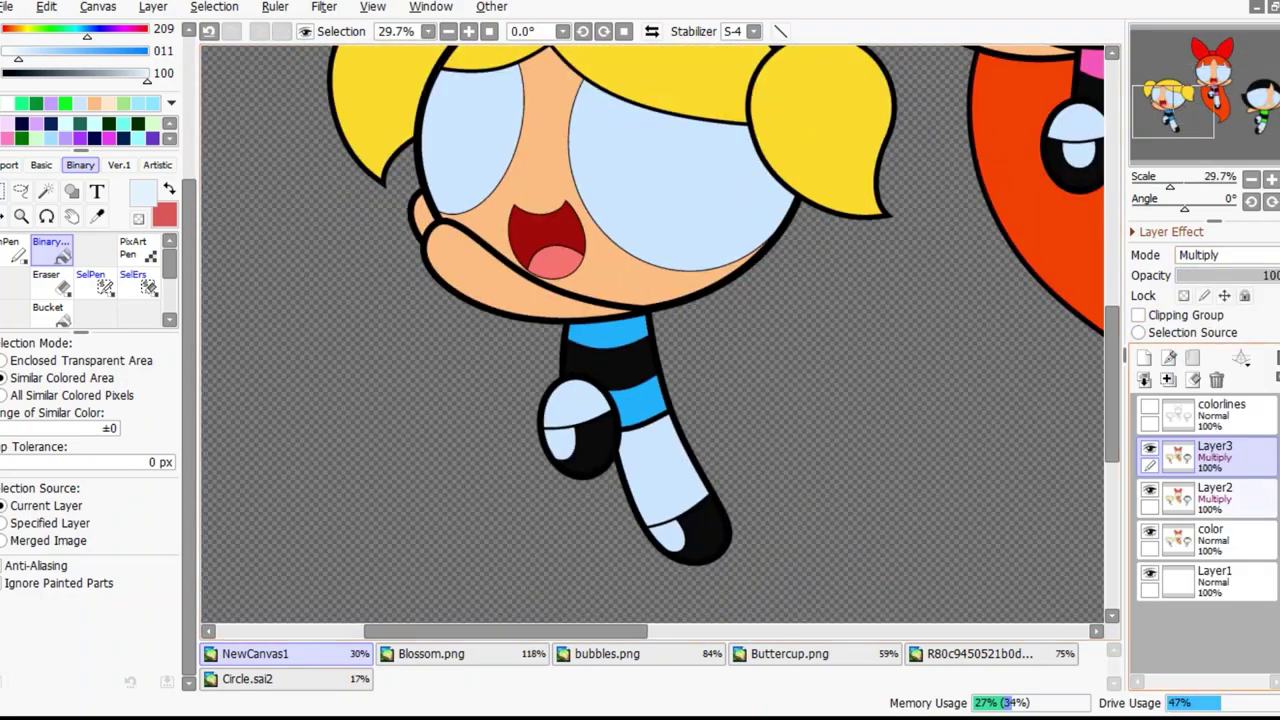
Show colorlines, make it the selection source, and add Layer4 above it as a clipping group at 60% opacity
left_click(1215, 410)
left_click(1138, 332)
key("ctrl+shift+n")
left_click(1138, 314)
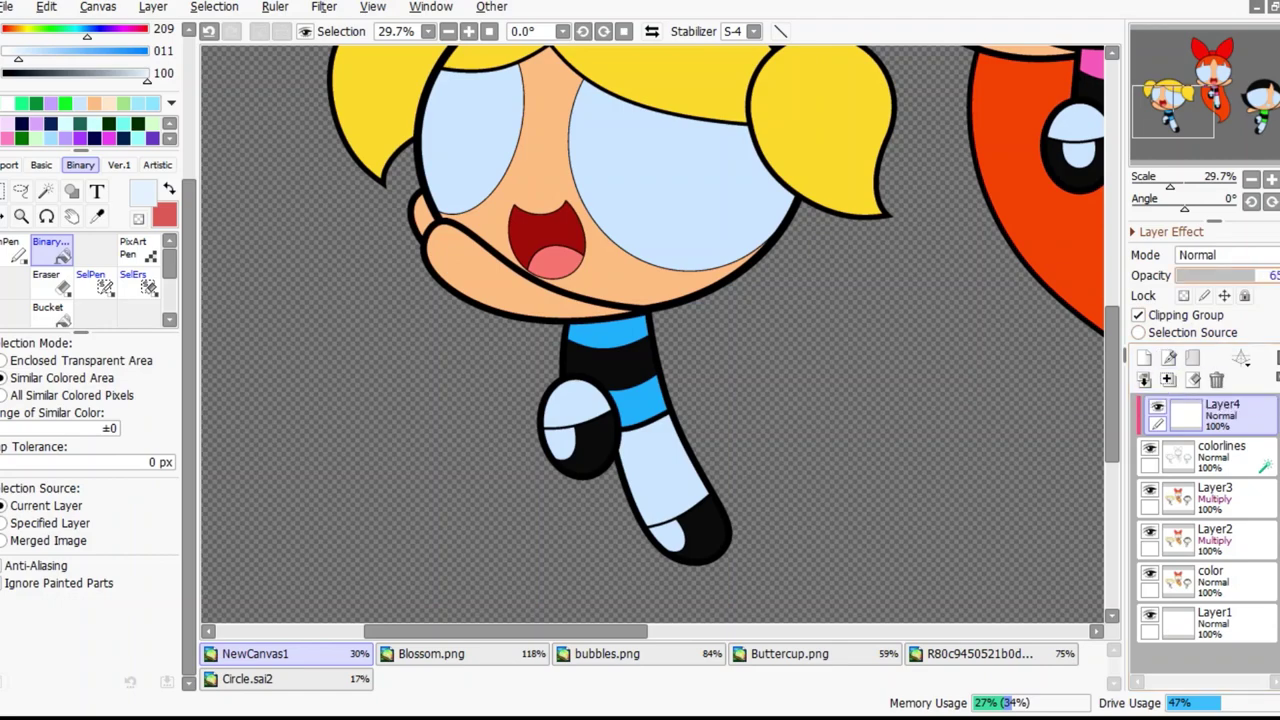
Recolour the outlines around the left girl's face and arms on Layer4 with skin orange, using a 323 px pen
key("n")
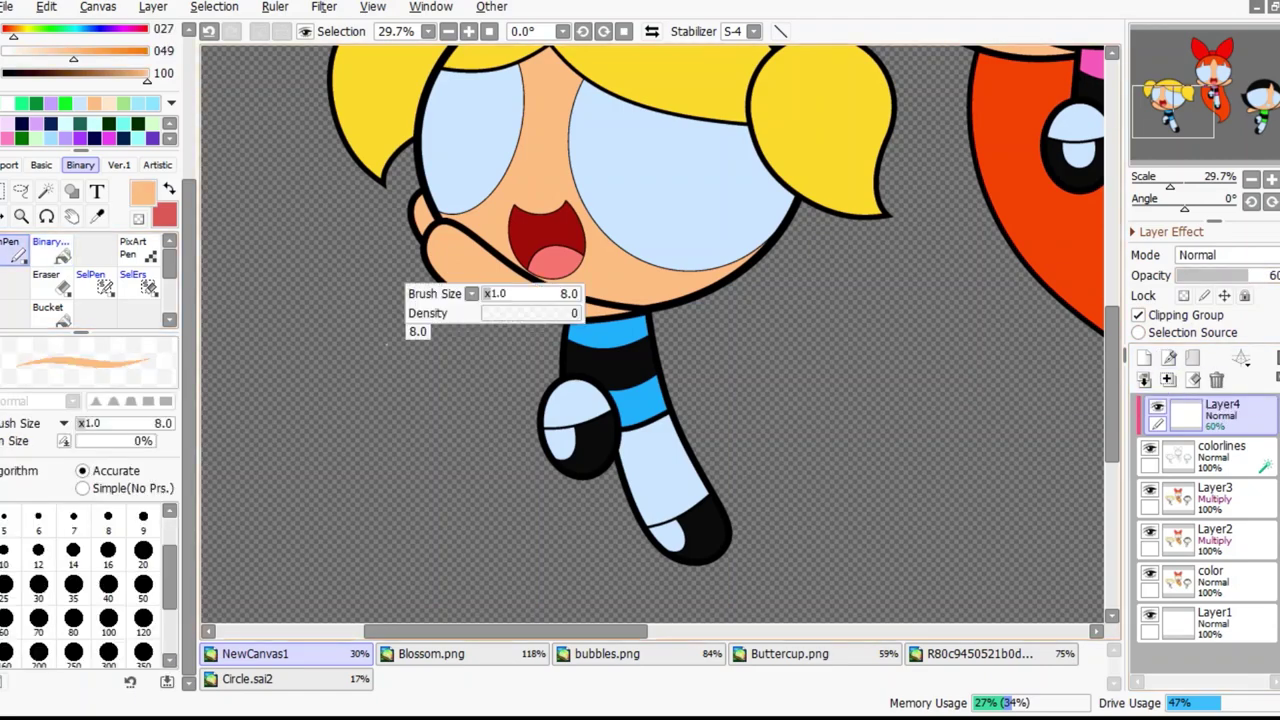
scroll(486, 86, "up", 2)
scroll(403, 275, "down", 2)
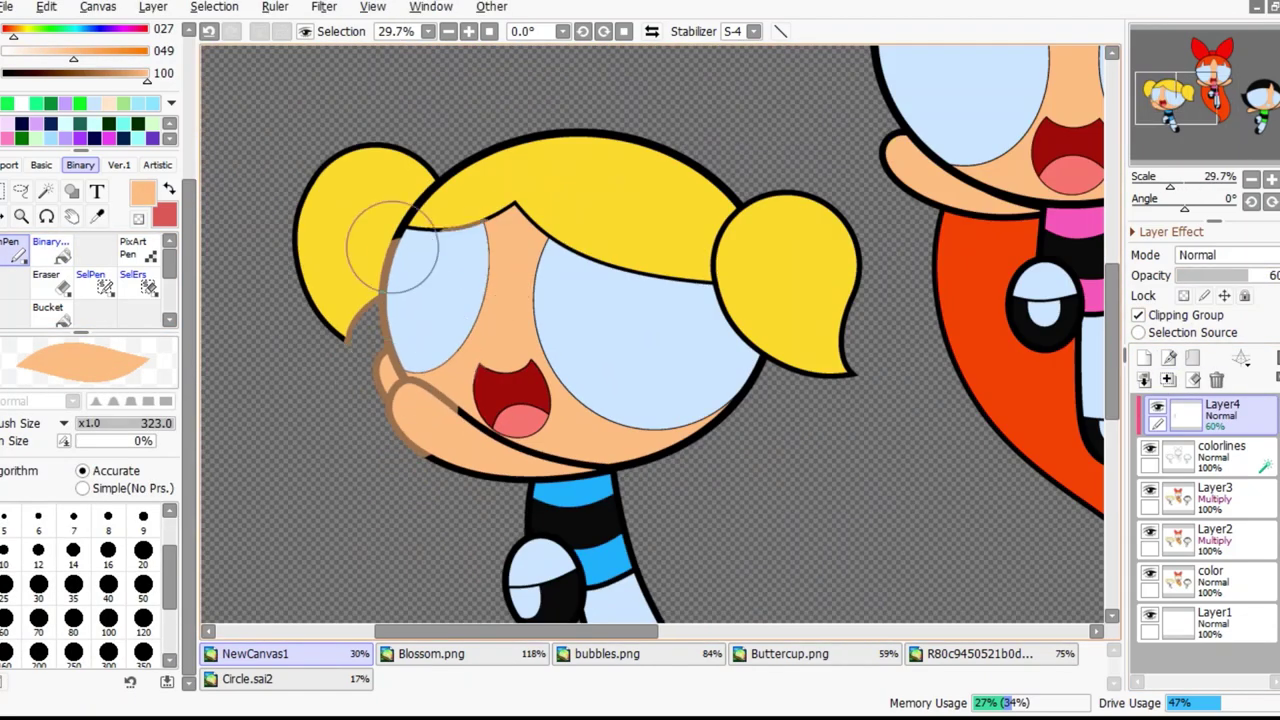
Recolour the face and arm outlines of the middle and right girls on Layer4 with the same skin orange
scroll(770, 370, "down", 2)
scroll(600, 300, "up", 2)
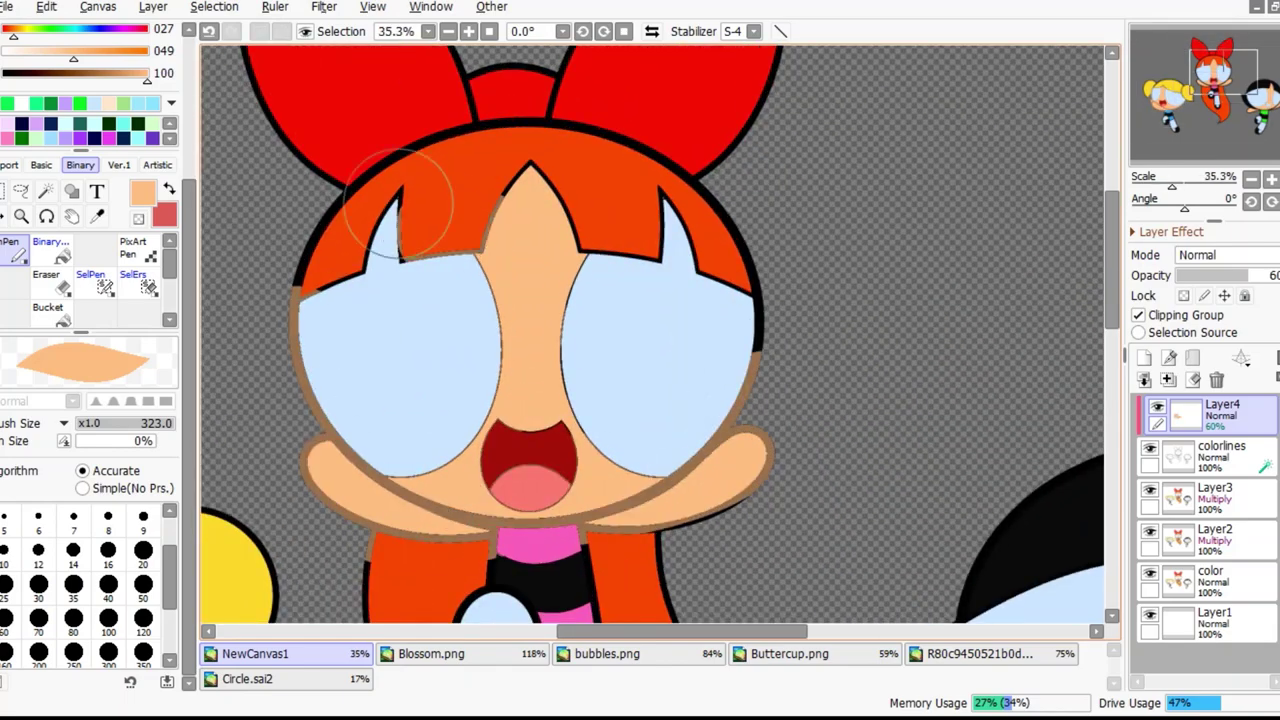
scroll(733, 387, "down", 2)
scroll(617, 460, "up", 1)
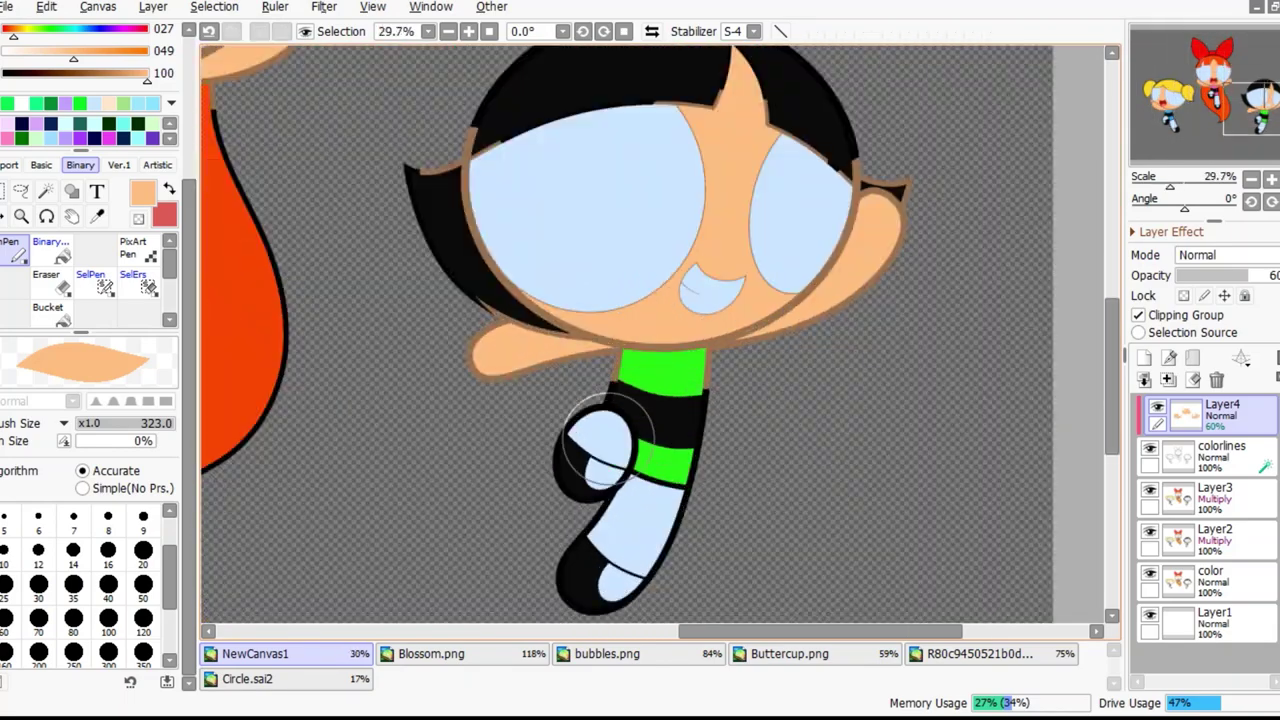
Pick the middle girl's red-orange hair colour and pink dress colour as the two drawing colours
scroll(457, 251, "up", 1)
scroll(343, 314, "up", 4)
left_click(343, 314, "alt")
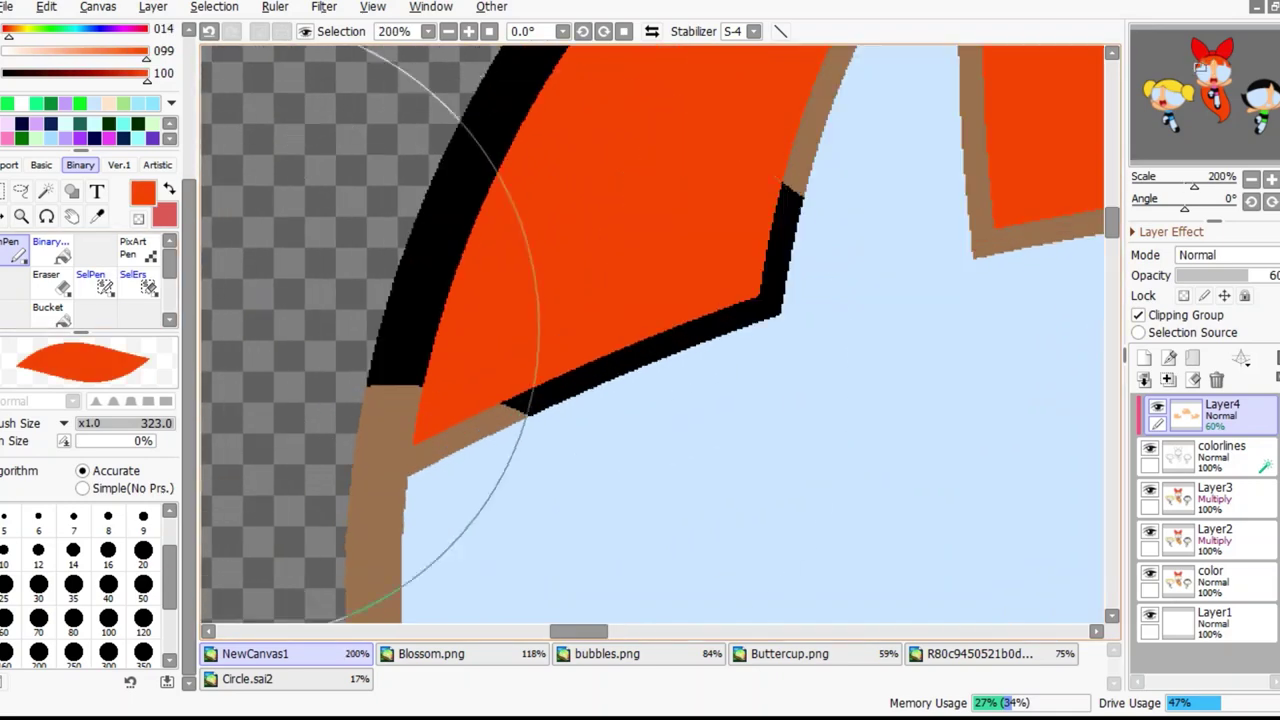
scroll(507, 308, "down", 5)
key("x")
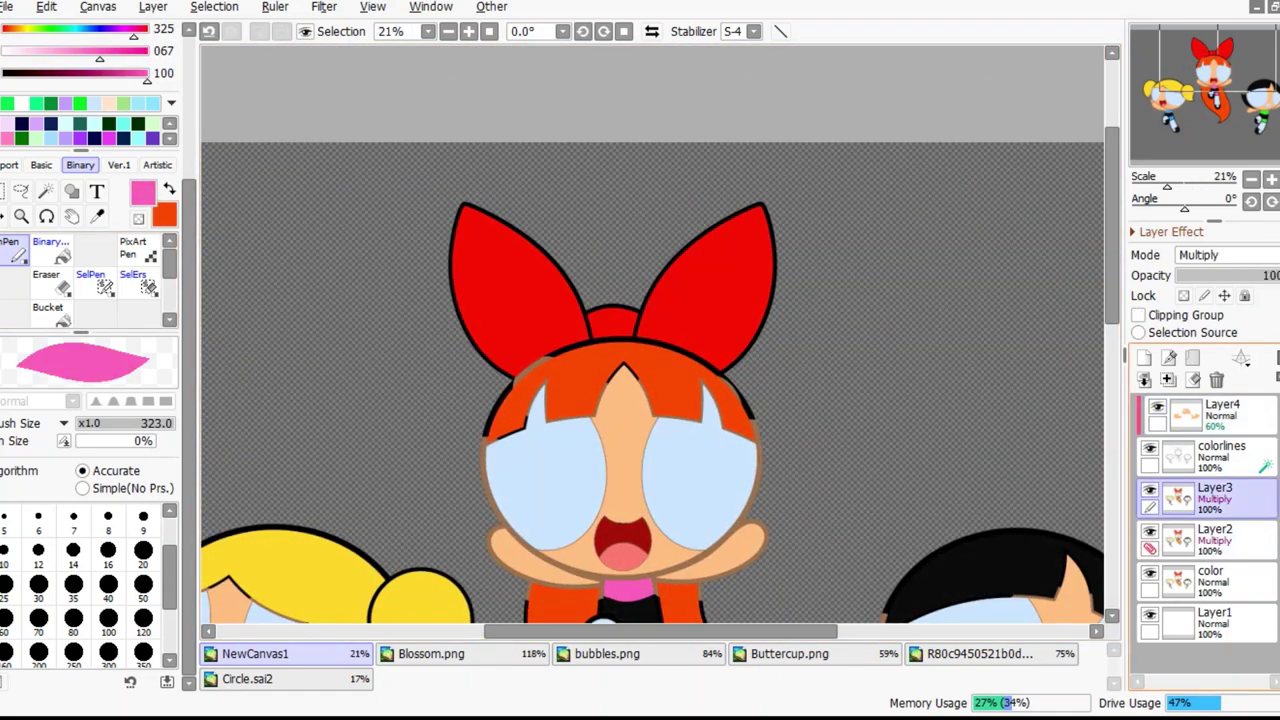
Compare the Multiply layers' visibility and leave Layer3 and Layer2 hidden
left_click(1149, 531)
left_click(1210, 578)
left_click(1149, 531)
left_click(1149, 531)
left_click(1149, 531)
left_click(1210, 495)
left_click(1149, 490)
left_click(1149, 531)
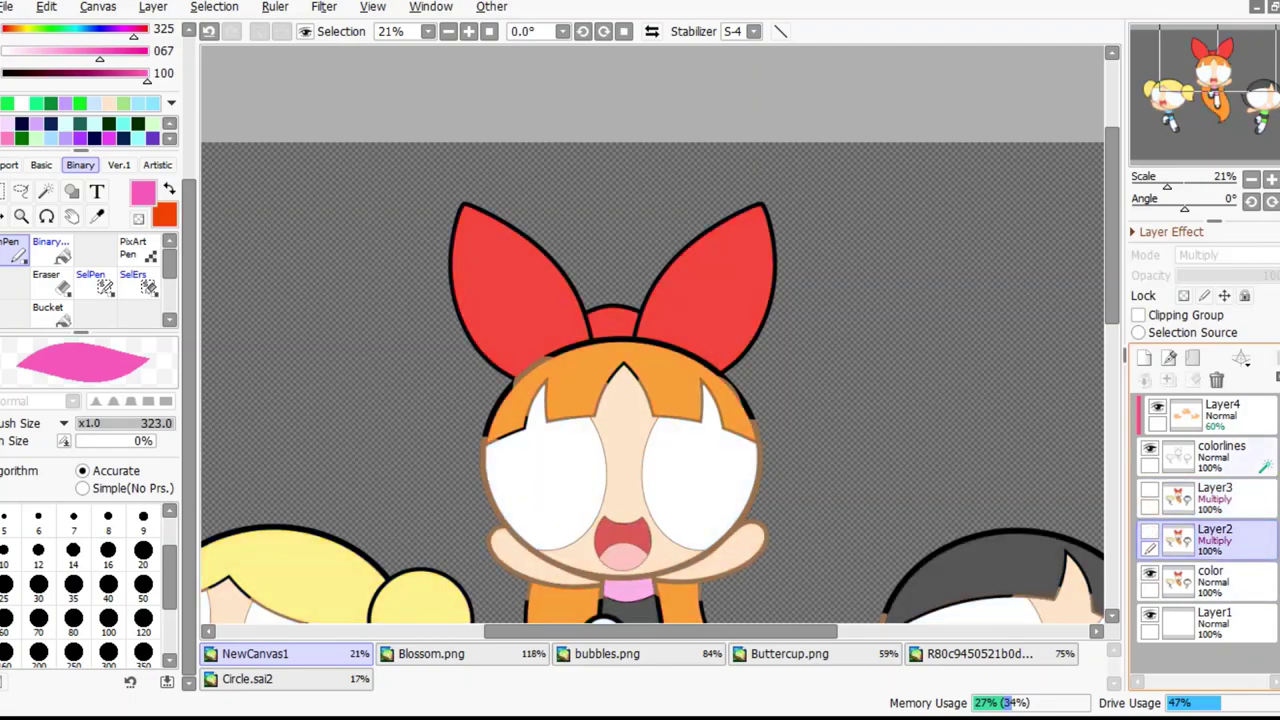
Recolour the outer left outline of the middle girl's hair on Layer4 with red-orange, using a 50 px pen
left_click(1210, 410)
scroll(590, 310, "up", 5)
key("x")
scroll(590, 430, "up", 4)
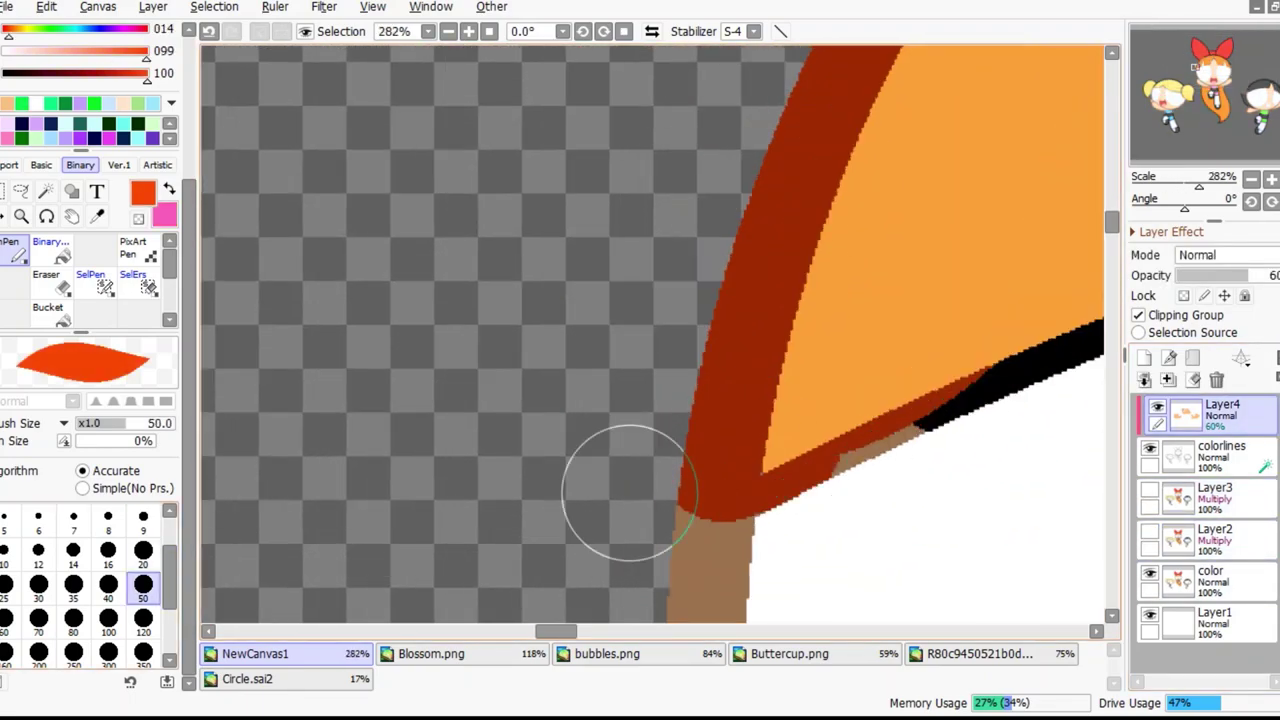
key("bracketleft")
scroll(950, 373, "down", 10)
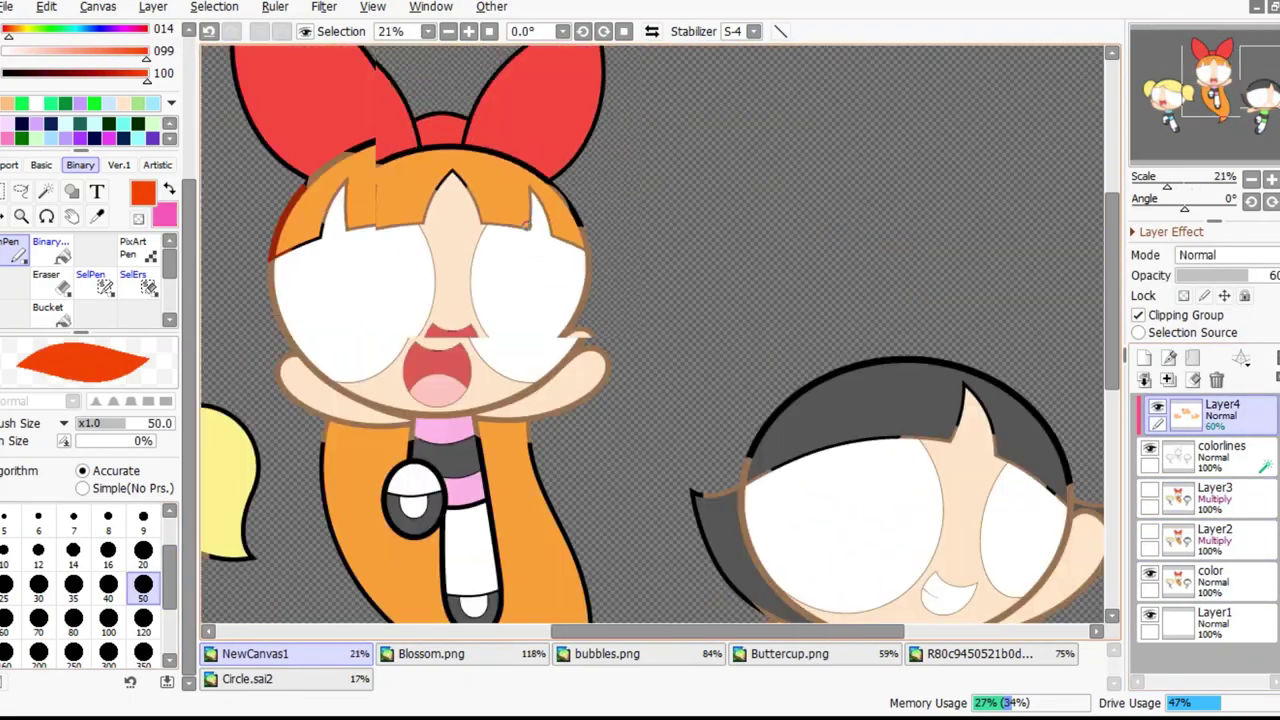
Fill the stray orange pixel at the lower corner of the middle girl's left side hair with black
scroll(518, 311, "up", 3)
scroll(518, 311, "up", 8)
key("w")
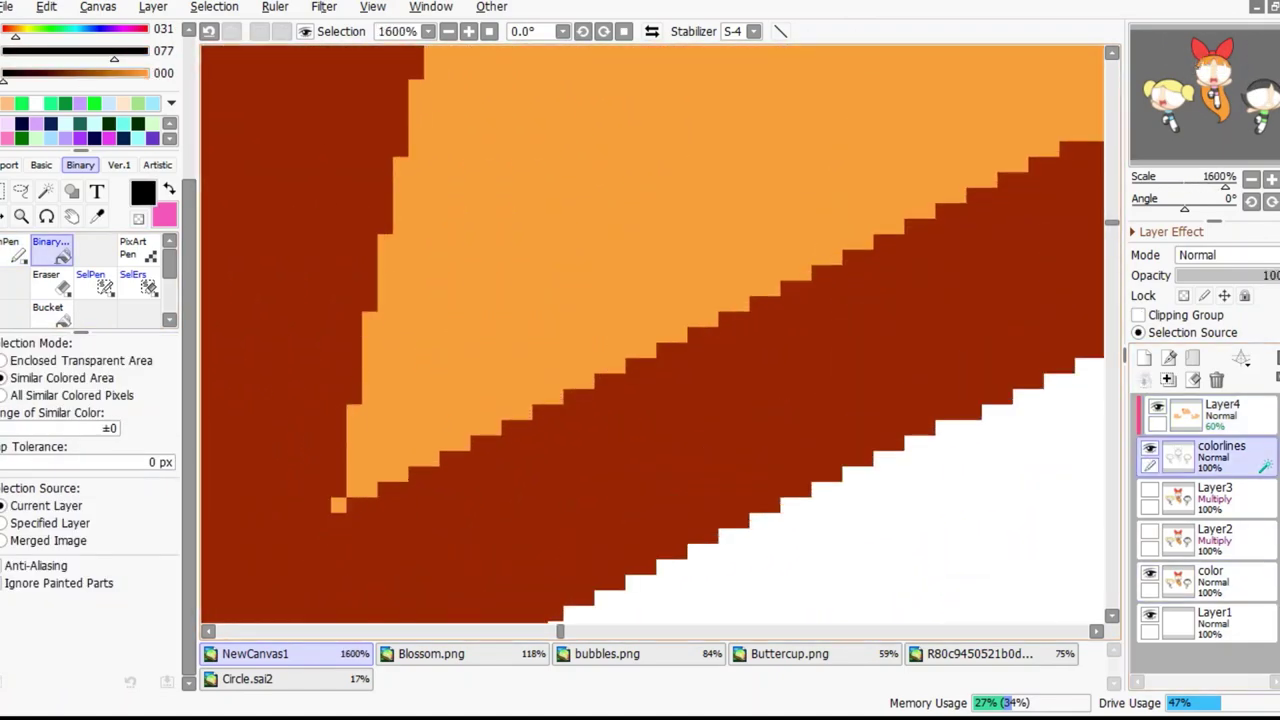
key("n")
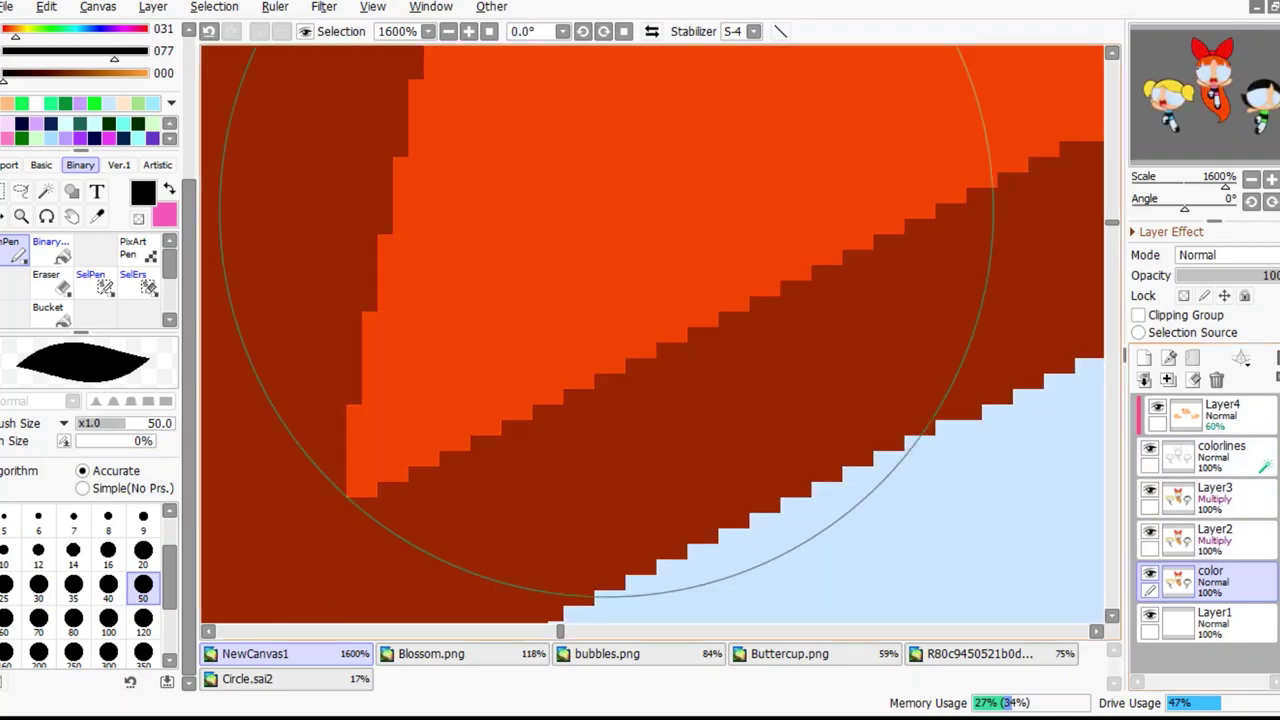
Recolour the left spike and lower edge of the middle girl's fringe on Layer4 with red-orange
left_click(1220, 410)
scroll(497, 286, "down", 5)
scroll(680, 251, "up", 2)
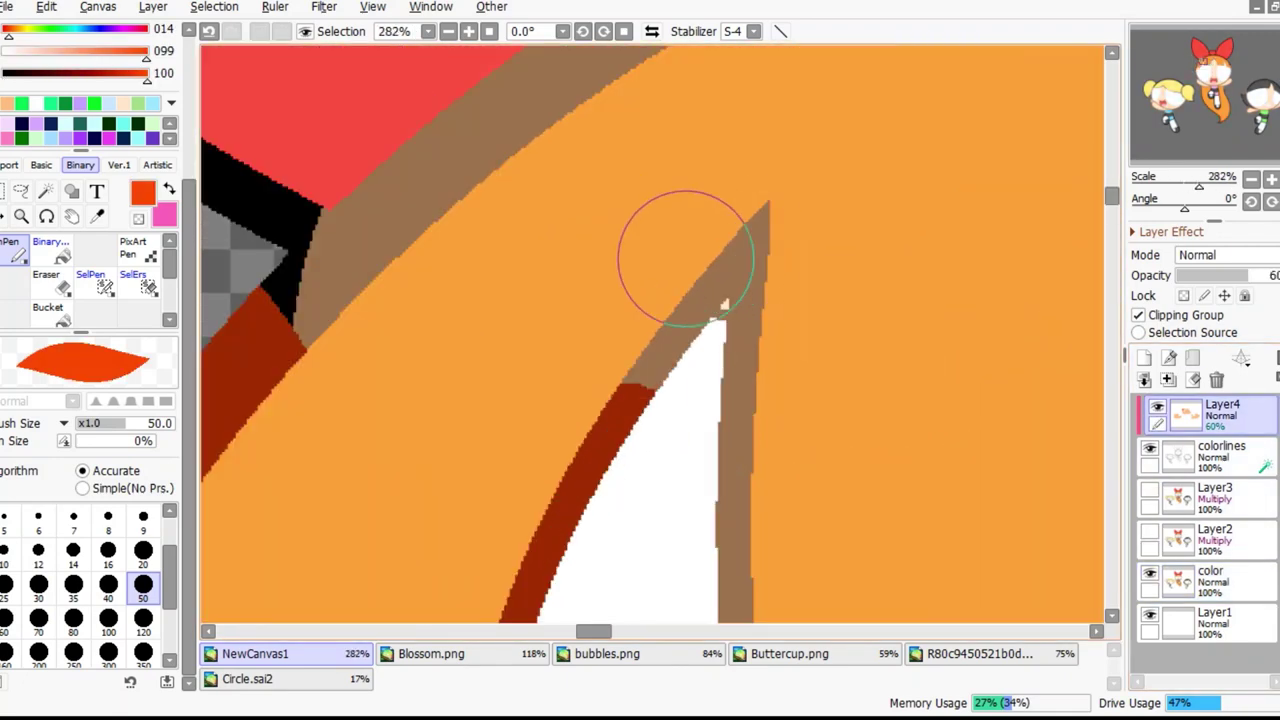
mouse_move(657, 250)
left_mouse_down()
mouse_move(886, 229)
mouse_move(914, 443)
left_mouse_up()
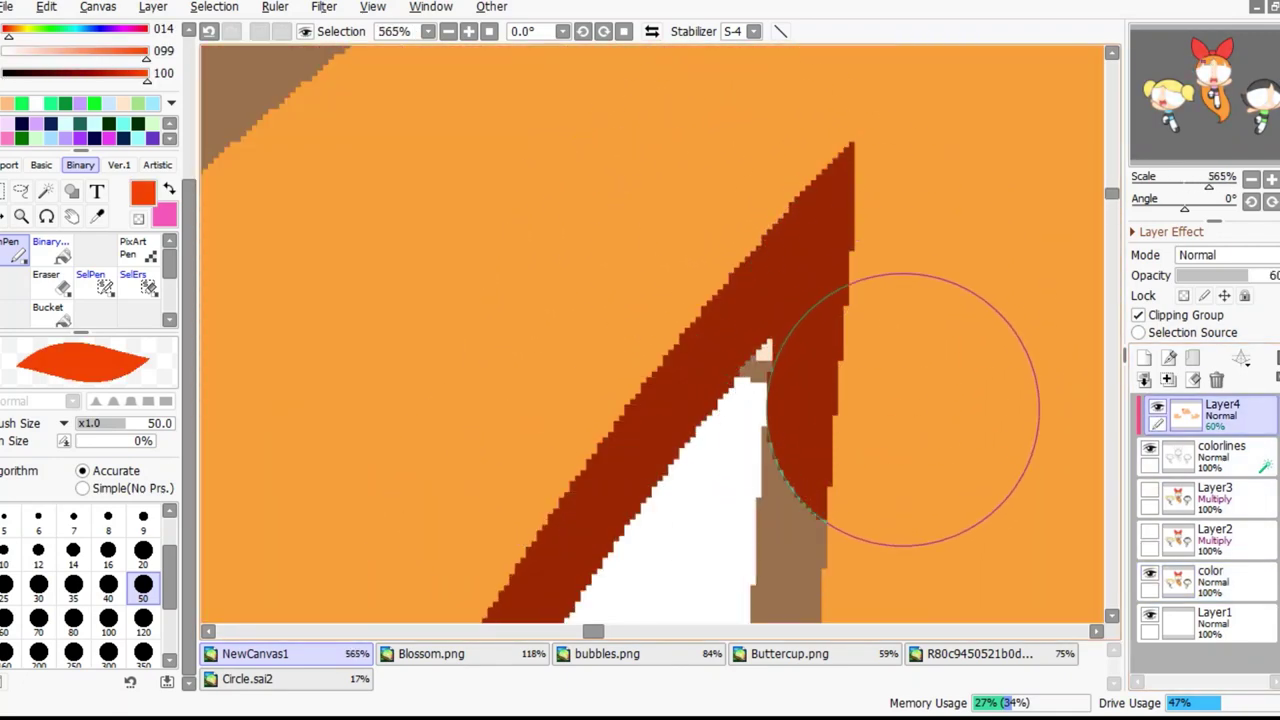
scroll(529, 300, "down", 3)
scroll(898, 390, "down", 3)
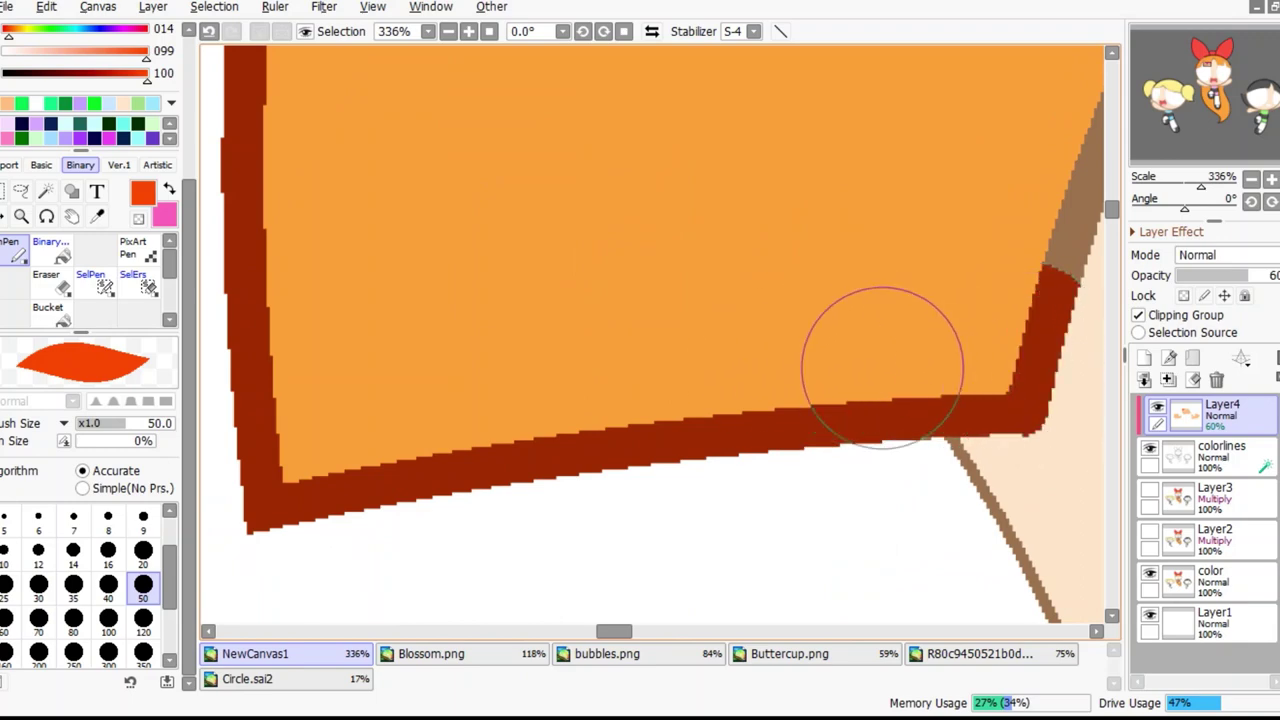
Recolour the central spikes of the middle girl's fringe on Layer4 with red-orange
scroll(882, 365, "down", 7)
scroll(529, 386, "up", 11)
mouse_move(755, 340)
left_mouse_down()
mouse_move(943, 466)
mouse_move(886, 529)
left_mouse_up()
scroll(371, 300, "down", 13)
scroll(615, 212, "up", 12)
scroll(486, 329, "down", 4)
scroll(591, 257, "up", 4)
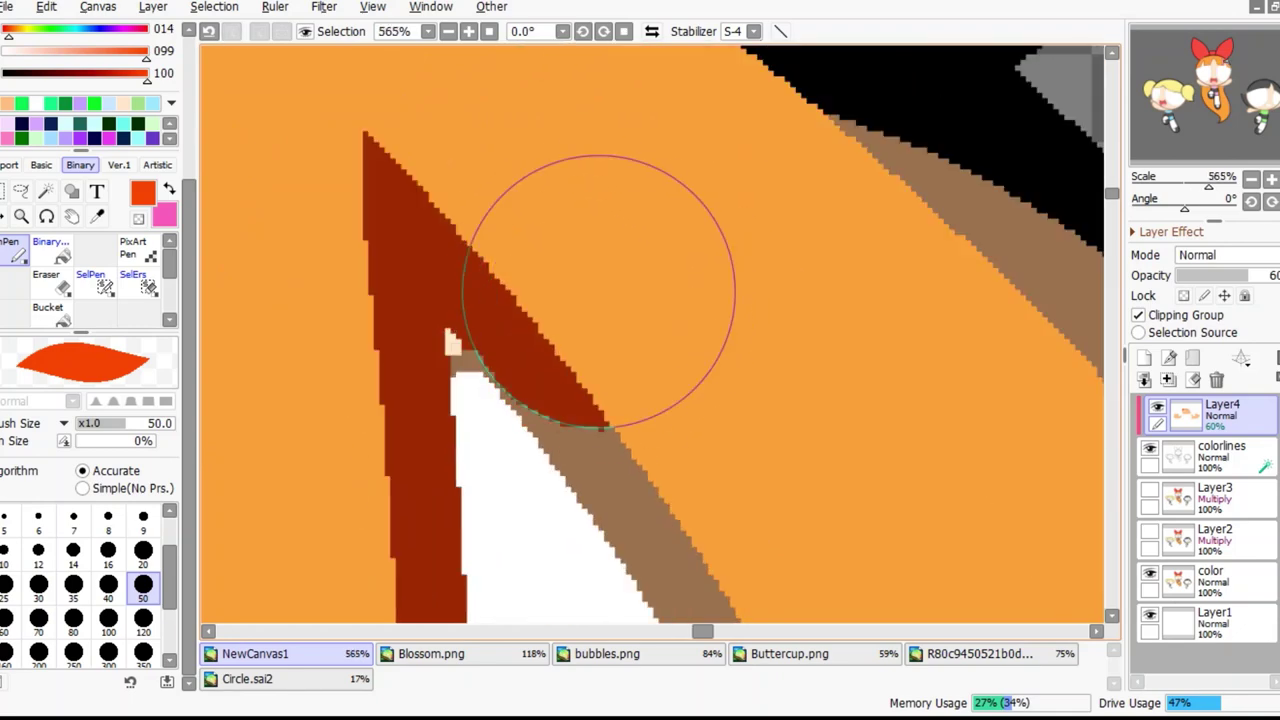
Recolour the outer right tip of the middle girl's fringe with red-orange, up to the face outline
scroll(677, 397, "down", 7)
scroll(586, 349, "up", 7)
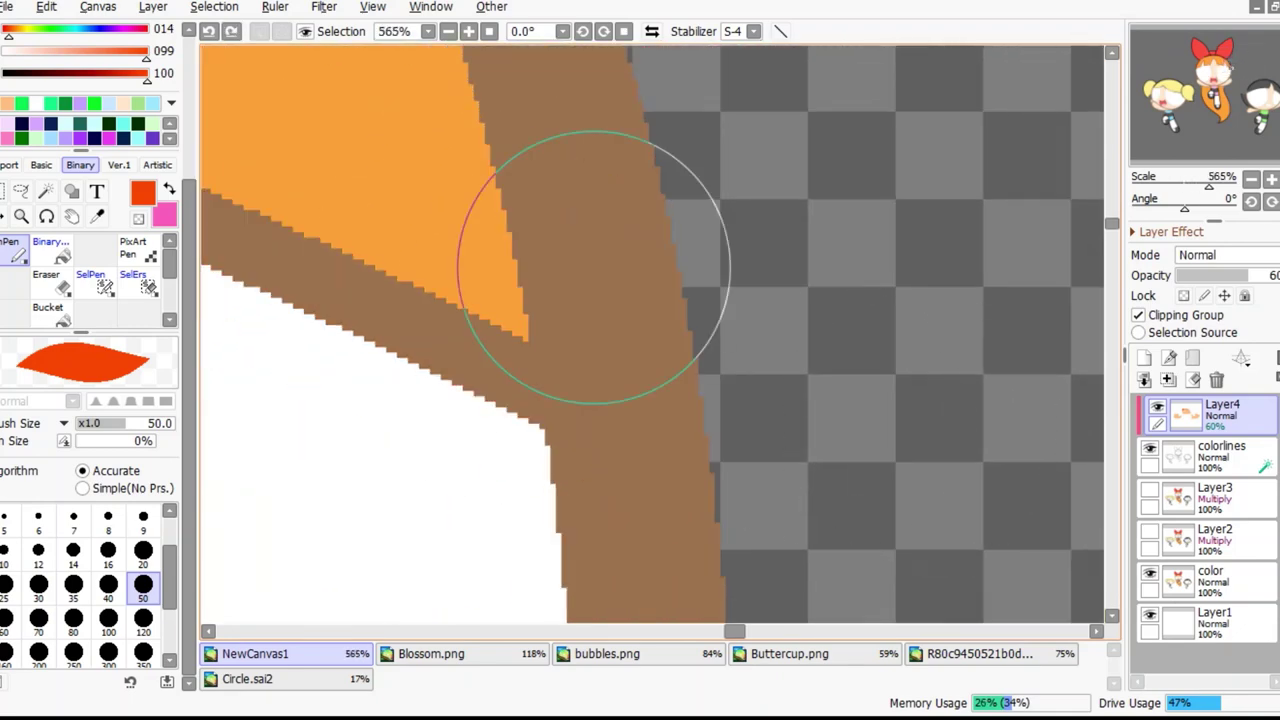
left_click_drag(606, 249, 753, 387)
scroll(480, 271, "down", 8)
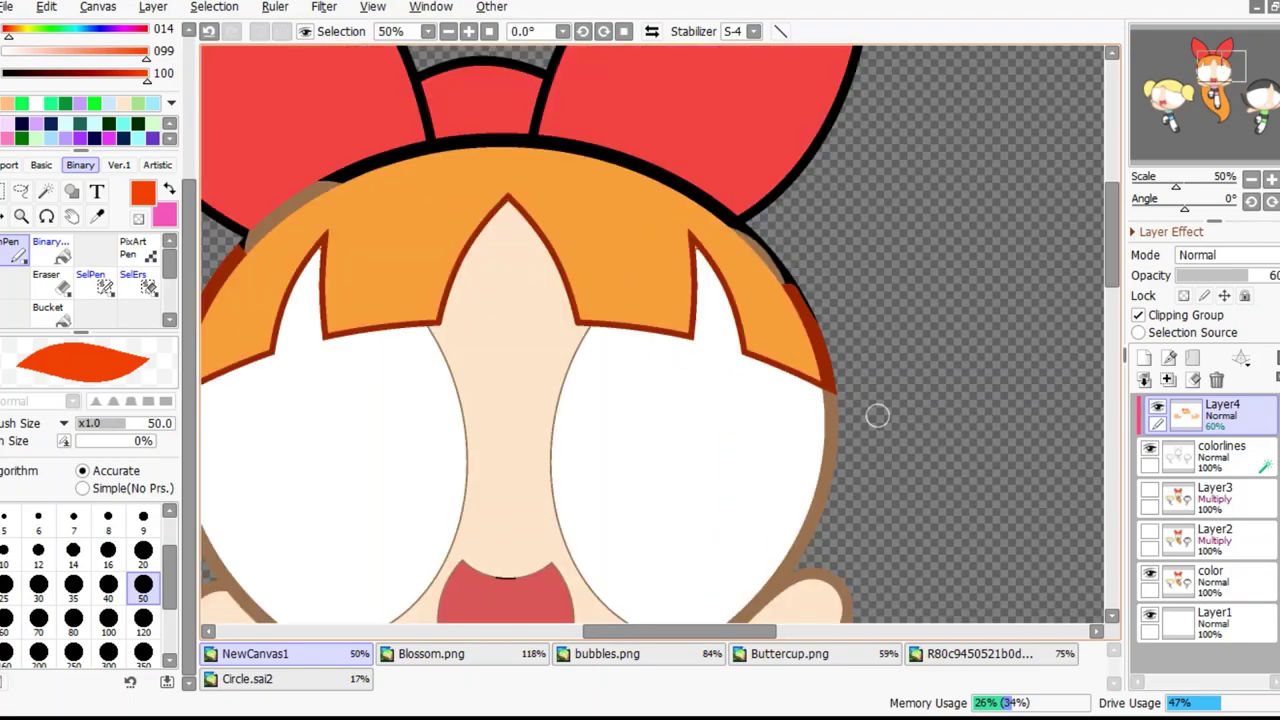
Enlarge the pen to 120 px and recolour the left edge of the middle girl's long hair with red-orange
scroll(651, 334, "up", 4)
key("bracketright")
key("bracketright")
key("bracketright")
key("bracketright")
key("bracketright")
scroll(320, 351, "down", 3)
scroll(414, 343, "up", 6)
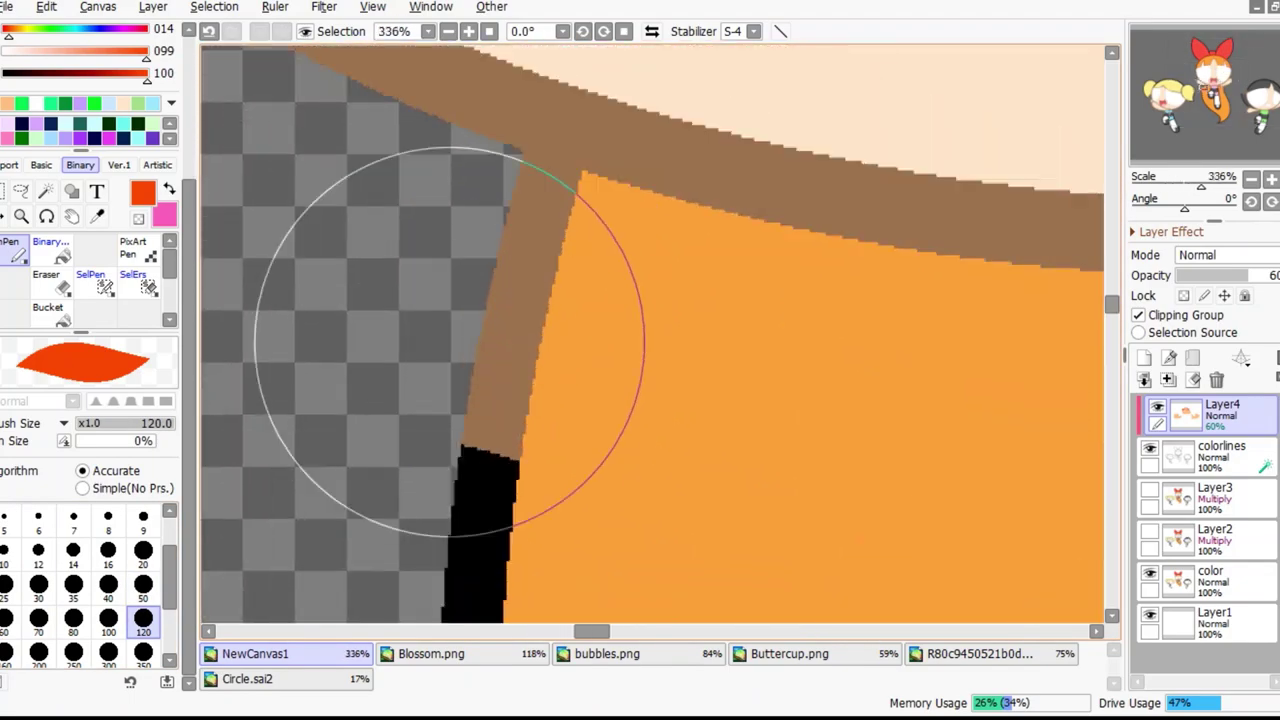
scroll(488, 350, "down", 6)
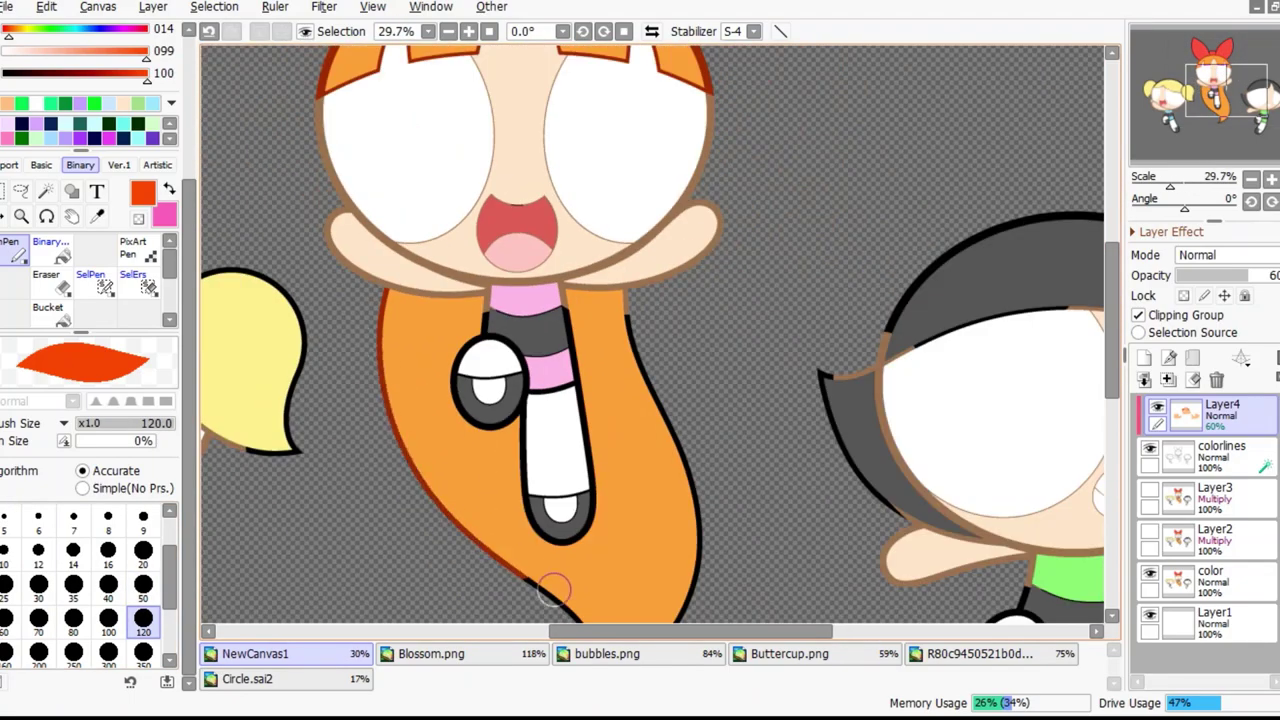
Recolour the curled lower tip and the right edge of the middle girl's long hair with red-orange
scroll(408, 520, "up", 6)
scroll(417, 393, "up", 3)
scroll(514, 271, "down", 7)
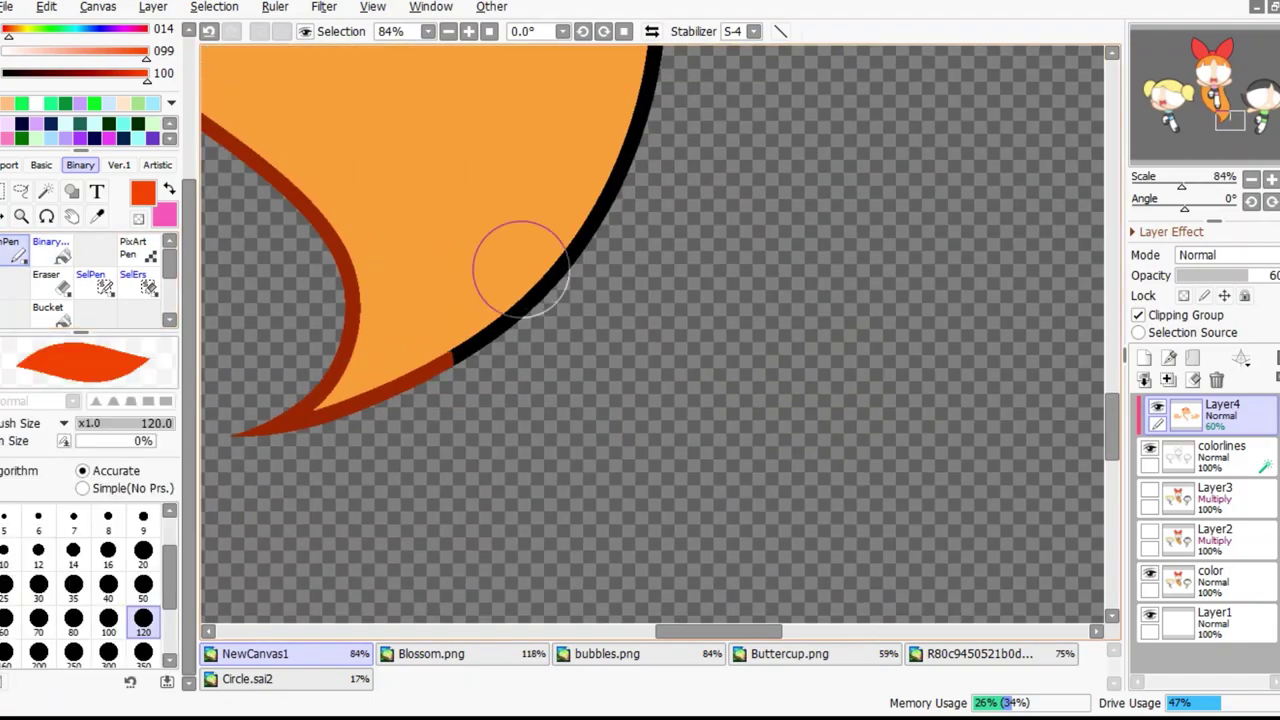
scroll(571, 286, "up", 5)
scroll(512, 360, "down", 5)
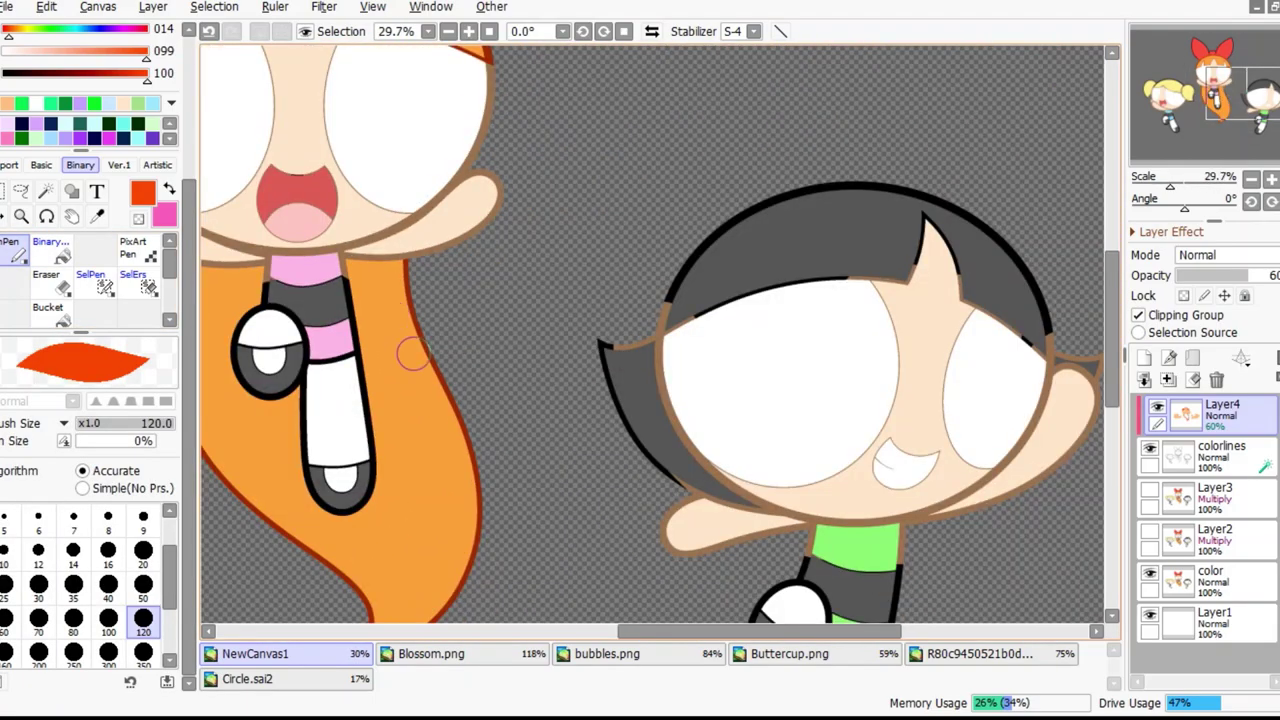
scroll(677, 277, "up", 6)
scroll(952, 359, "down", 8)
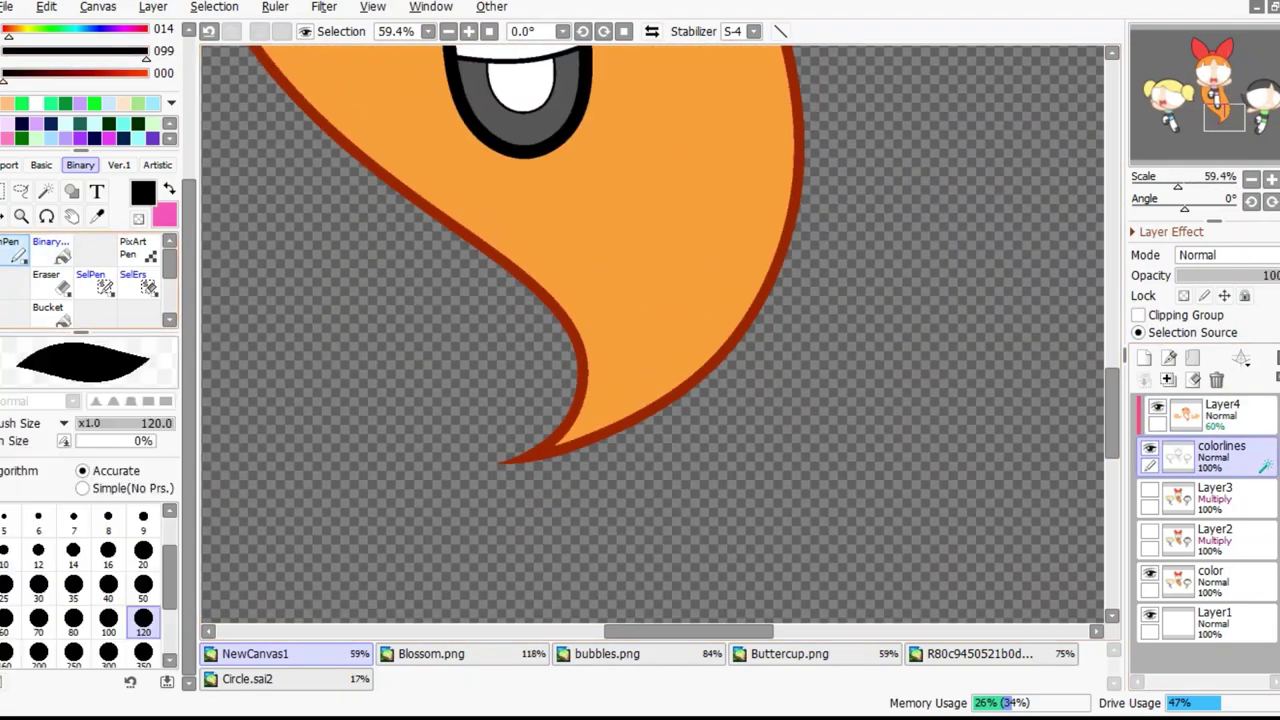
Paint the upper left edge of the middle girl's dress pink and trim its top with light orange, using a 20 px pen
scroll(429, 271, "up", 8)
scroll(486, 286, "down", 1)
scroll(560, 300, "up", 2)
left_click_drag(575, 610, 575, 315)
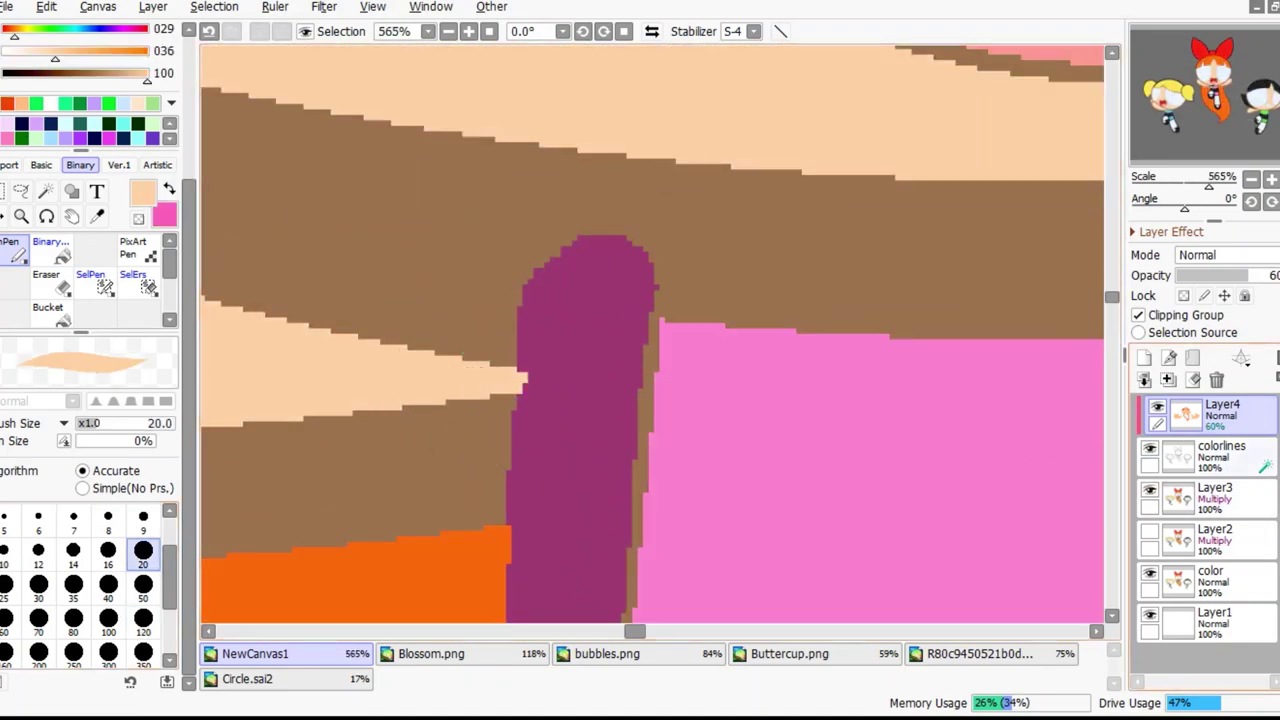
left_click(650, 110, "alt")
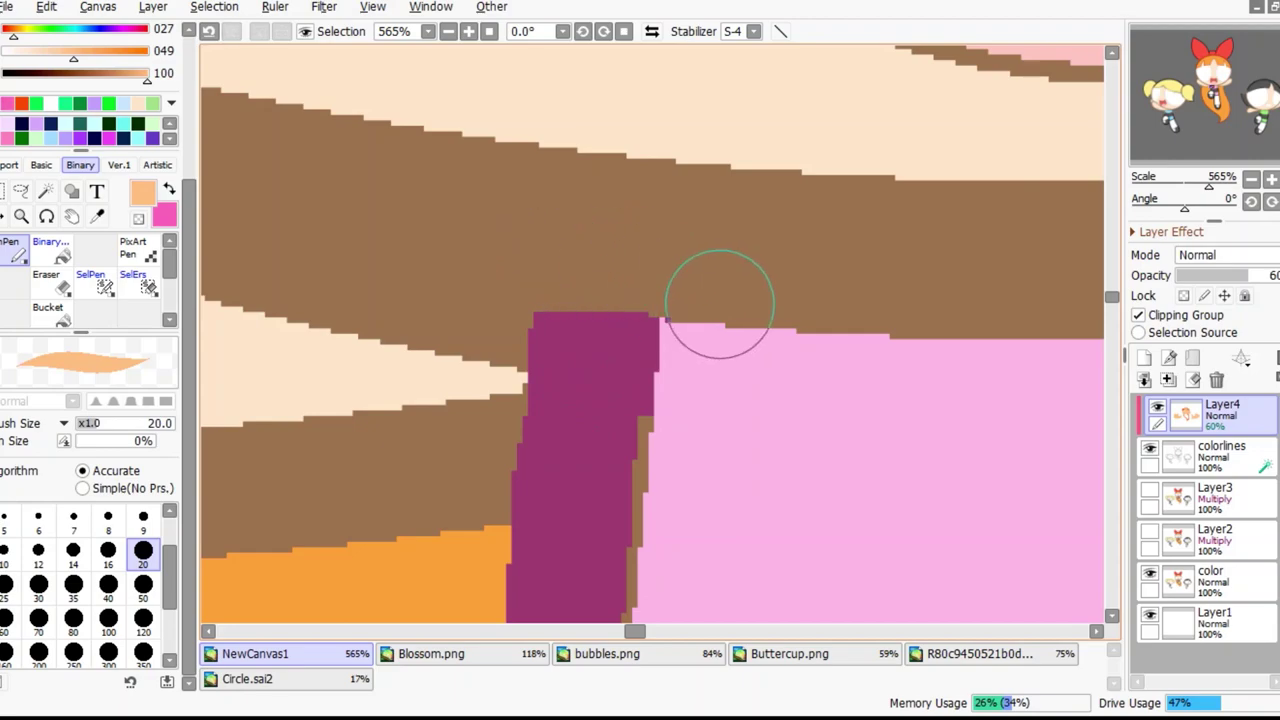
Recolour the left side outline of the middle girl's dress with pink, using a 50 px pen
key("x")
scroll(566, 297, "down", 5)
scroll(566, 323, "up", 4)
key("bracketright")
key("bracketright")
key("bracketright")
key("bracketright")
key("bracketright")
scroll(612, 338, "down", 1)
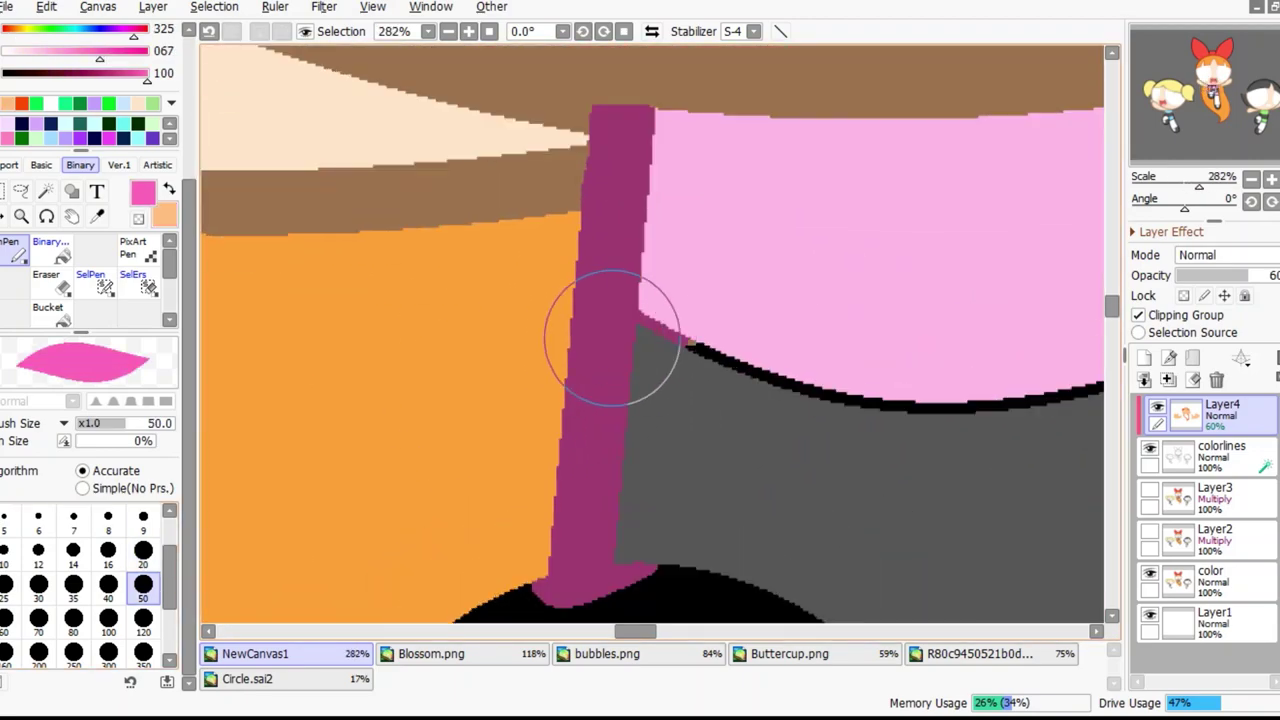
Recolour the dress's stripe borders and right edge with pink, and trim the upper right corner with light orange
key("h")
left_click_drag(814, 171, 849, 523)
scroll(514, 380, "down", 2)
scroll(765, 495, "up", 2)
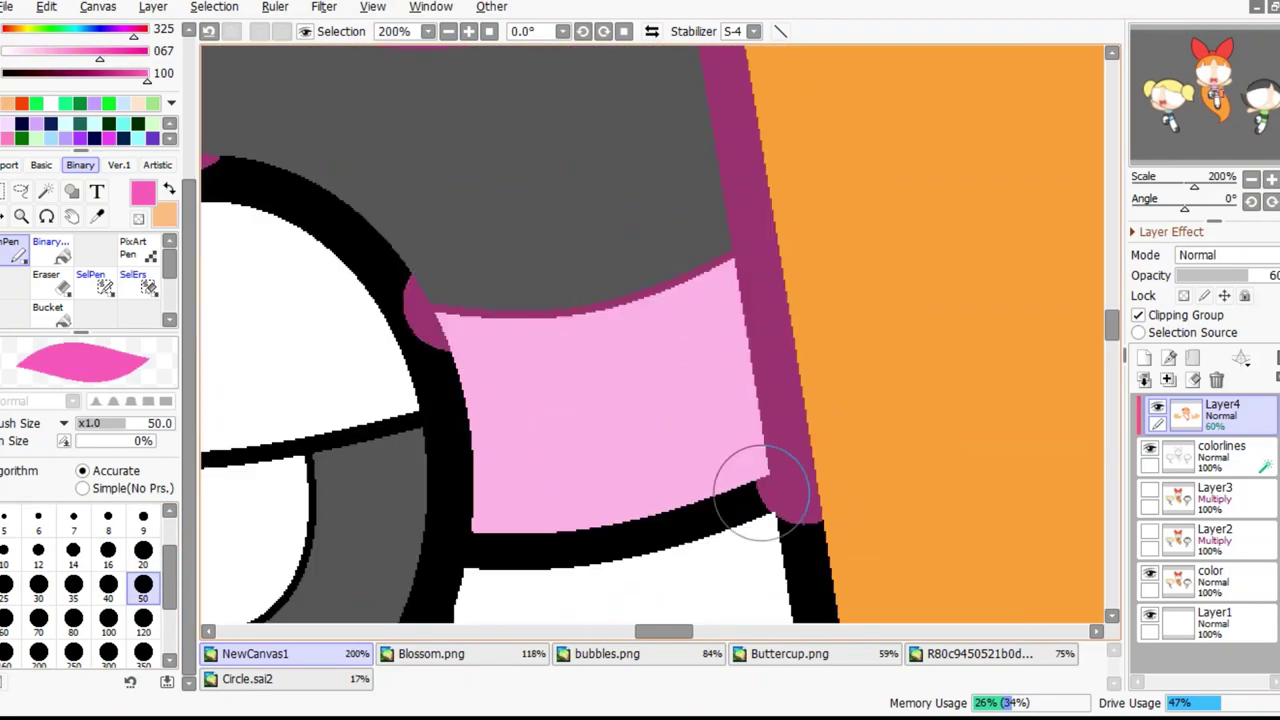
scroll(765, 497, "down", 5)
scroll(380, 286, "up", 6)
key("x")
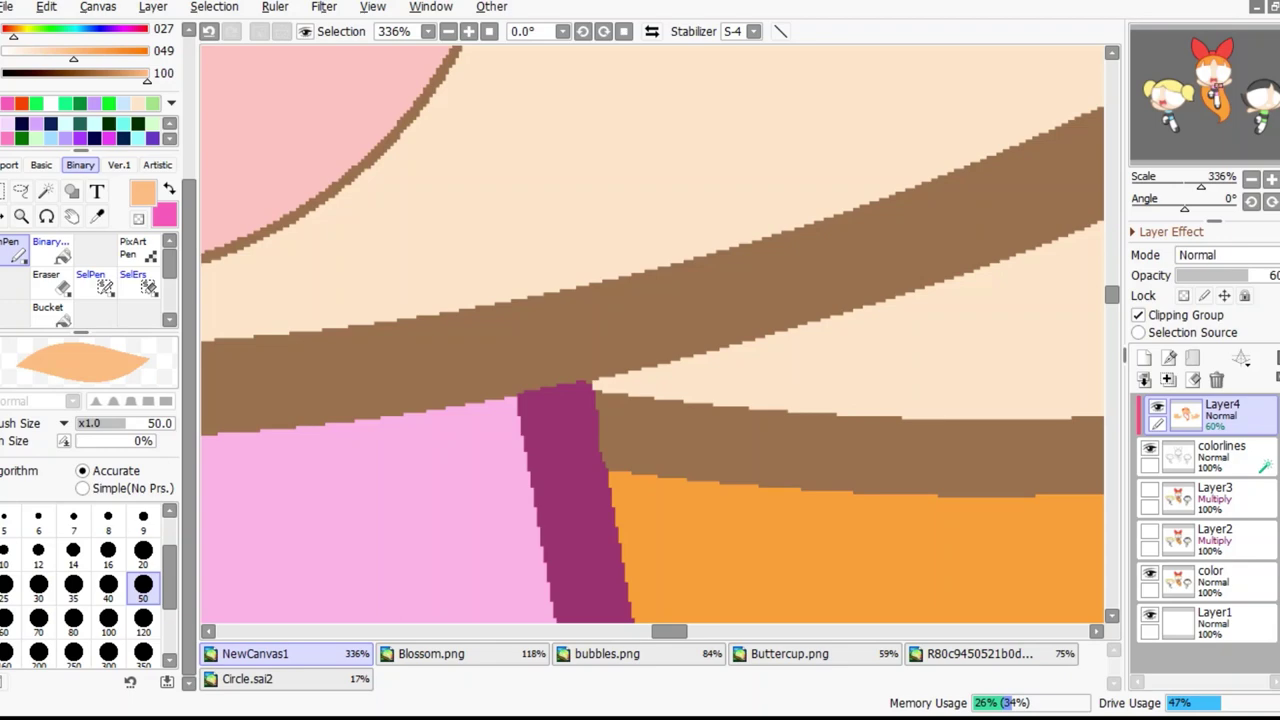
Recolour the upper outline of the middle girl's bent-leg sock with the light blue sampled from her sock
scroll(630, 460, "down", 5)
left_click(630, 460, "alt")
scroll(630, 460, "up", 6)
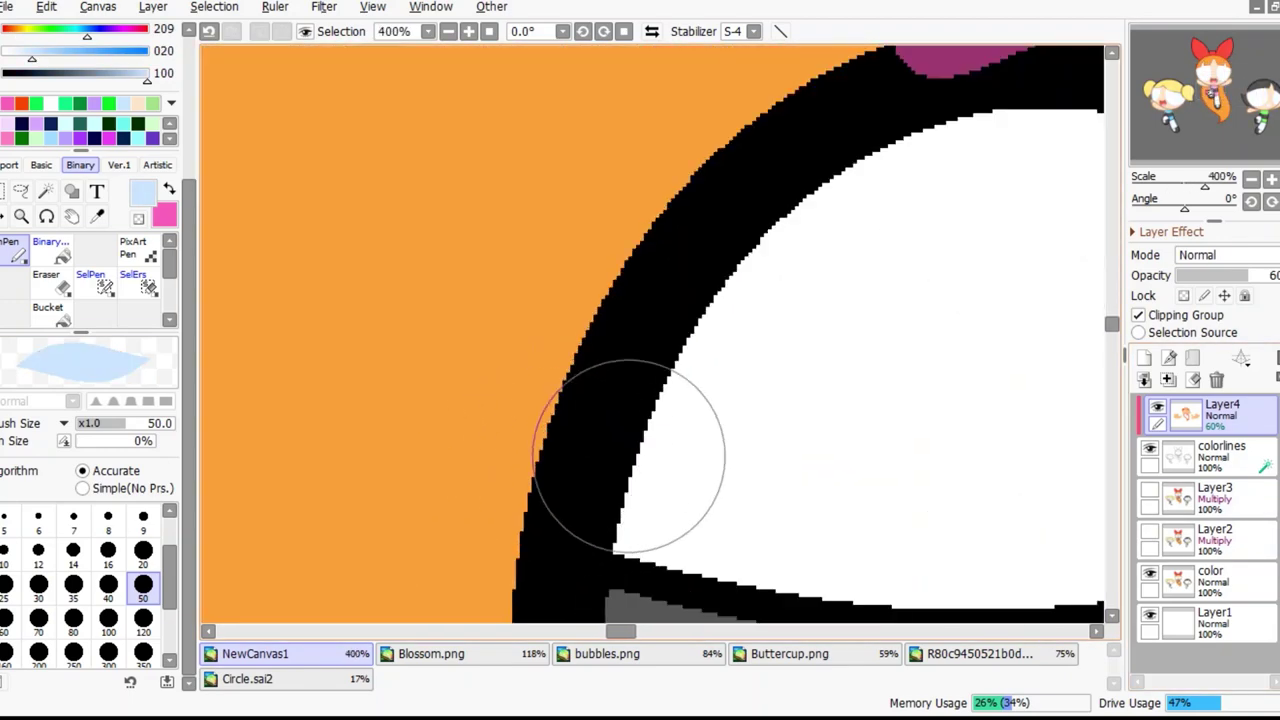
left_click_drag(630, 460, 643, 286)
scroll(643, 286, "down", 2)
scroll(810, 320, "up", 2)
left_click_drag(780, 330, 810, 320)
scroll(760, 312, "down", 2)
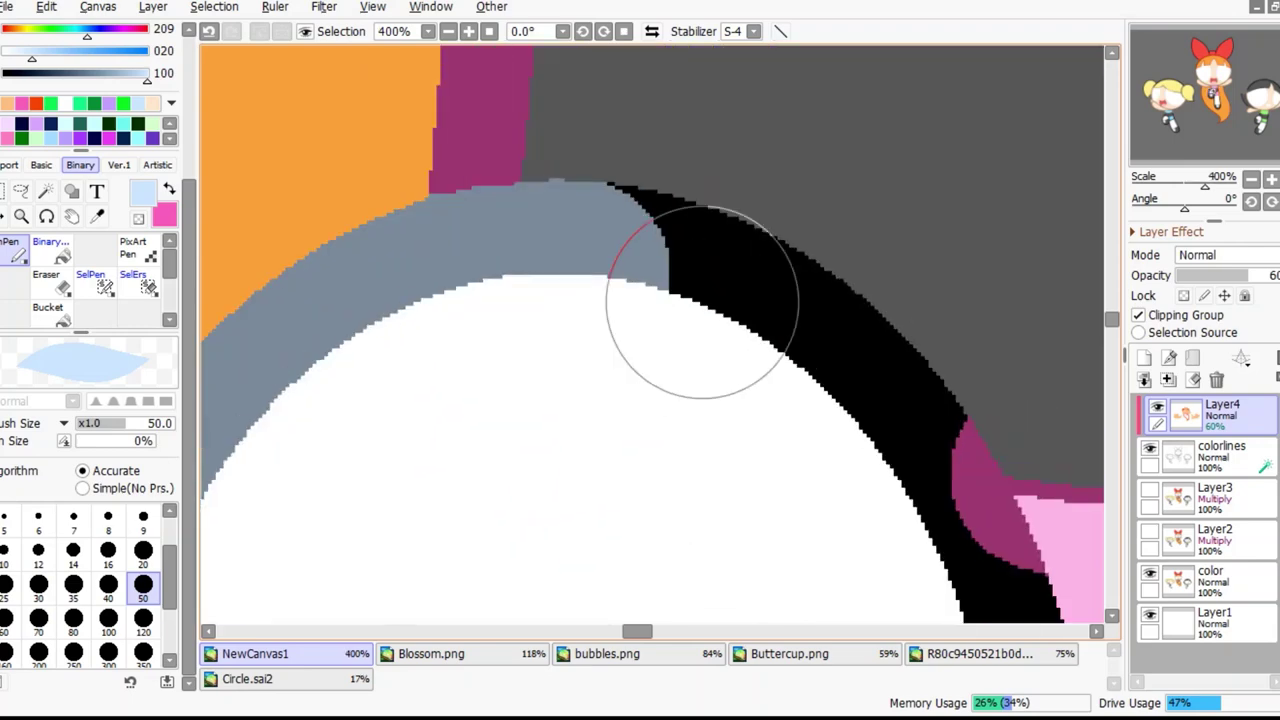
left_click_drag(700, 300, 780, 308)
Extend the light blue down the right side of the bent-leg sock and tidy where it meets the pink stripe line
scroll(960, 420, "up", 2)
left_click(1000, 470, "alt")
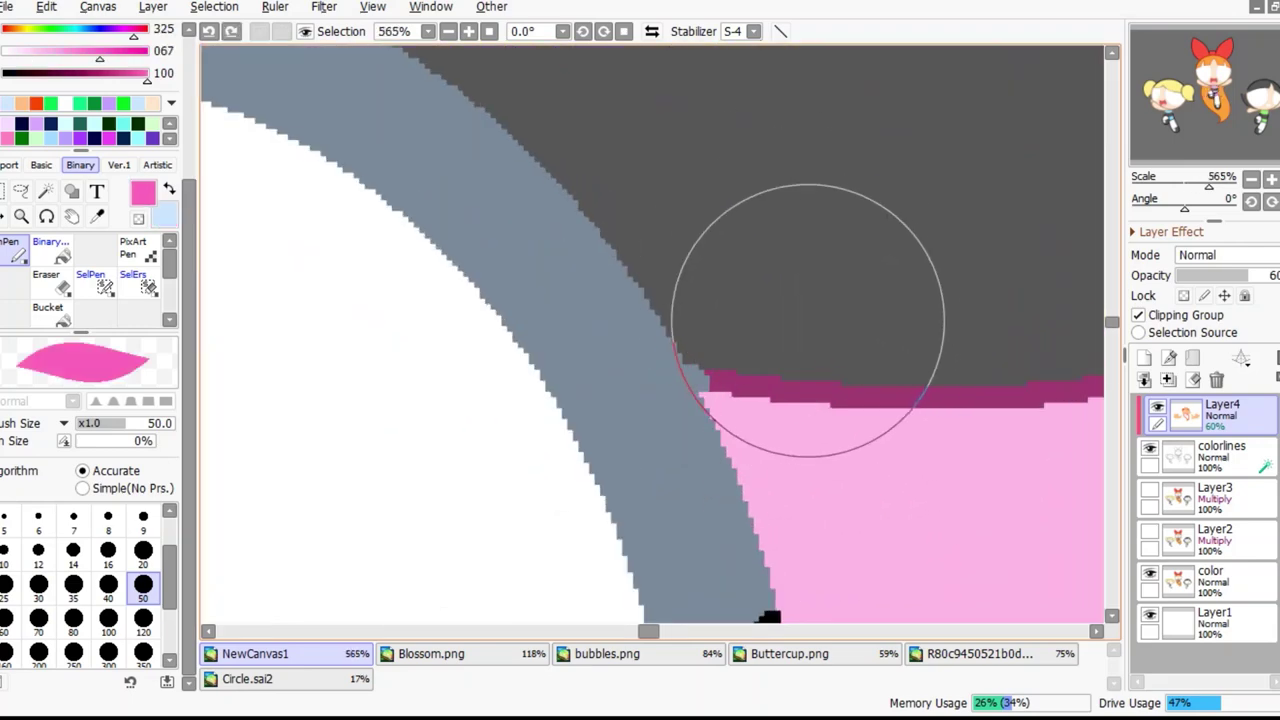
key("x")
scroll(571, 320, "down", 1)
left_click_drag(614, 471, 757, 371)
Recolour the left edge of the middle girl's extended sock with light blue and clear the overlap on the shoe outline
scroll(757, 371, "down", 8)
scroll(637, 341, "up", 8)
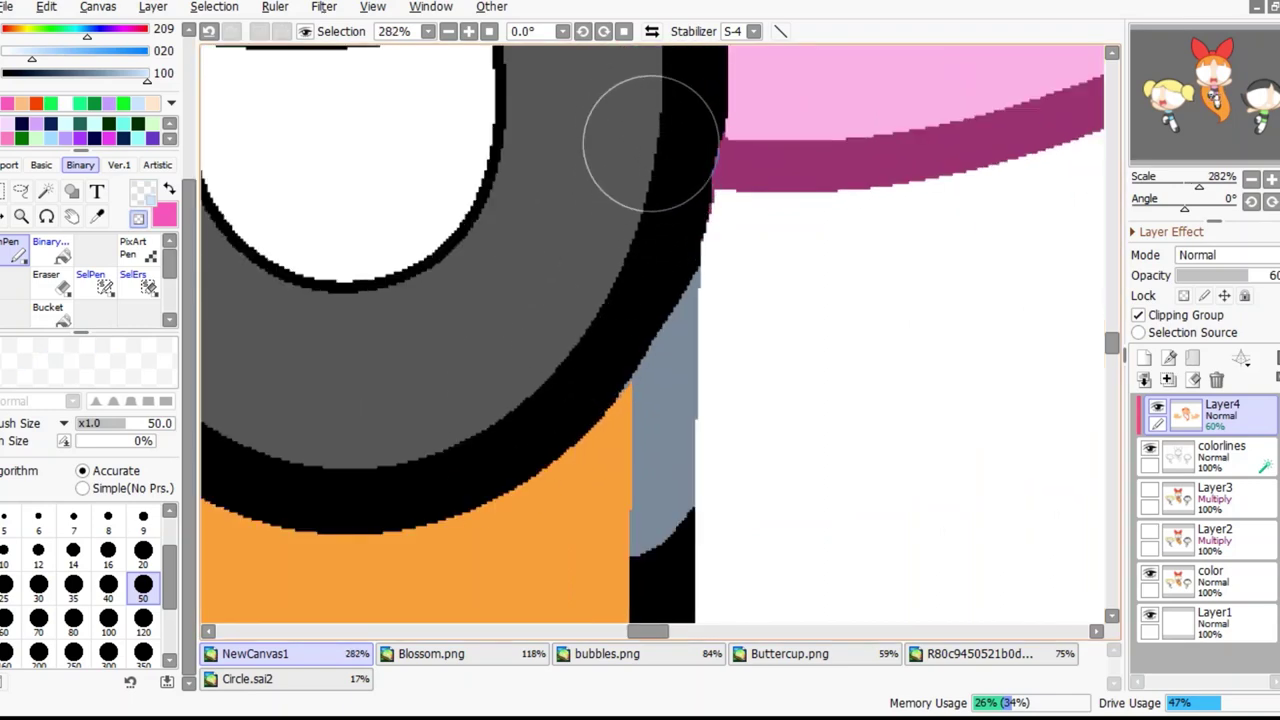
scroll(637, 309, "up", 2)
key("x")
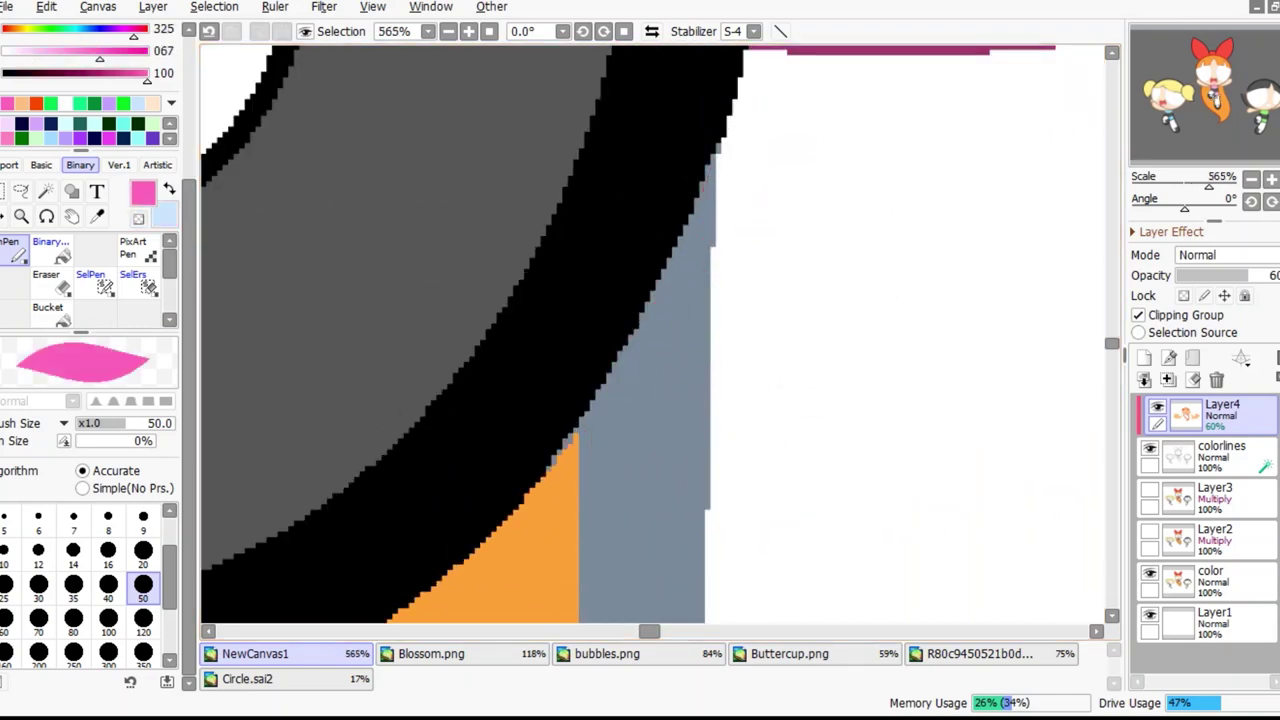
scroll(506, 534, "down", 4)
scroll(540, 520, "up", 3)
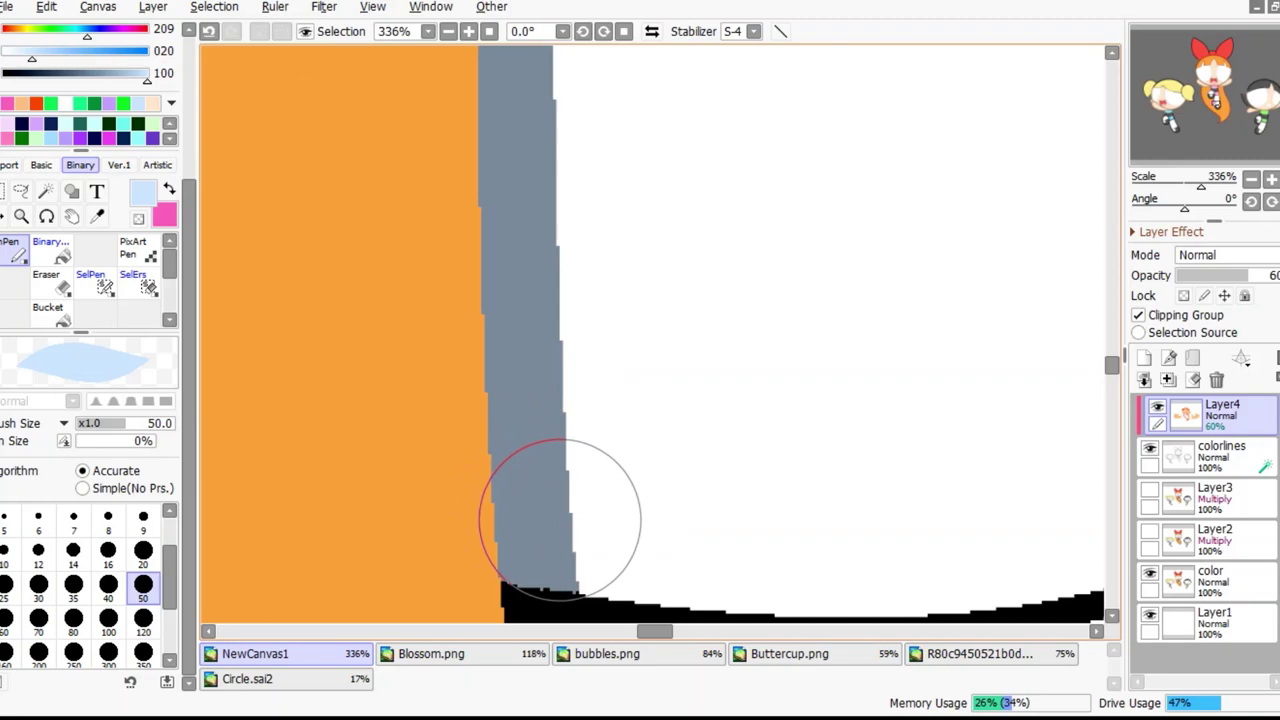
Recolour the right edge of the middle girl's extended sock with light blue, down to the shoe
scroll(576, 510, "up", 1)
left_click_drag(700, 457, 771, 171)
scroll(737, 309, "down", 3)
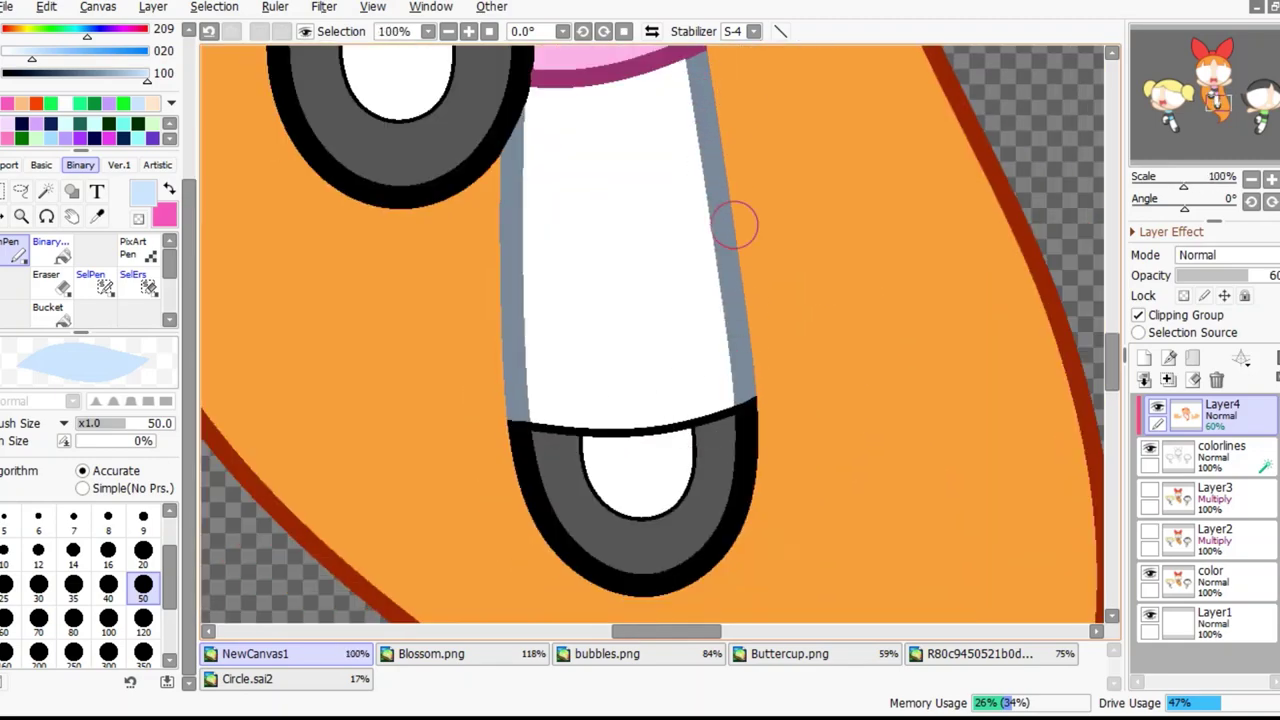
Show Layer3 and Layer2 again and paint the black gap in the middle girl's upper lip line light orange
scroll(737, 309, "down", 4)
scroll(700, 300, "up", 6)
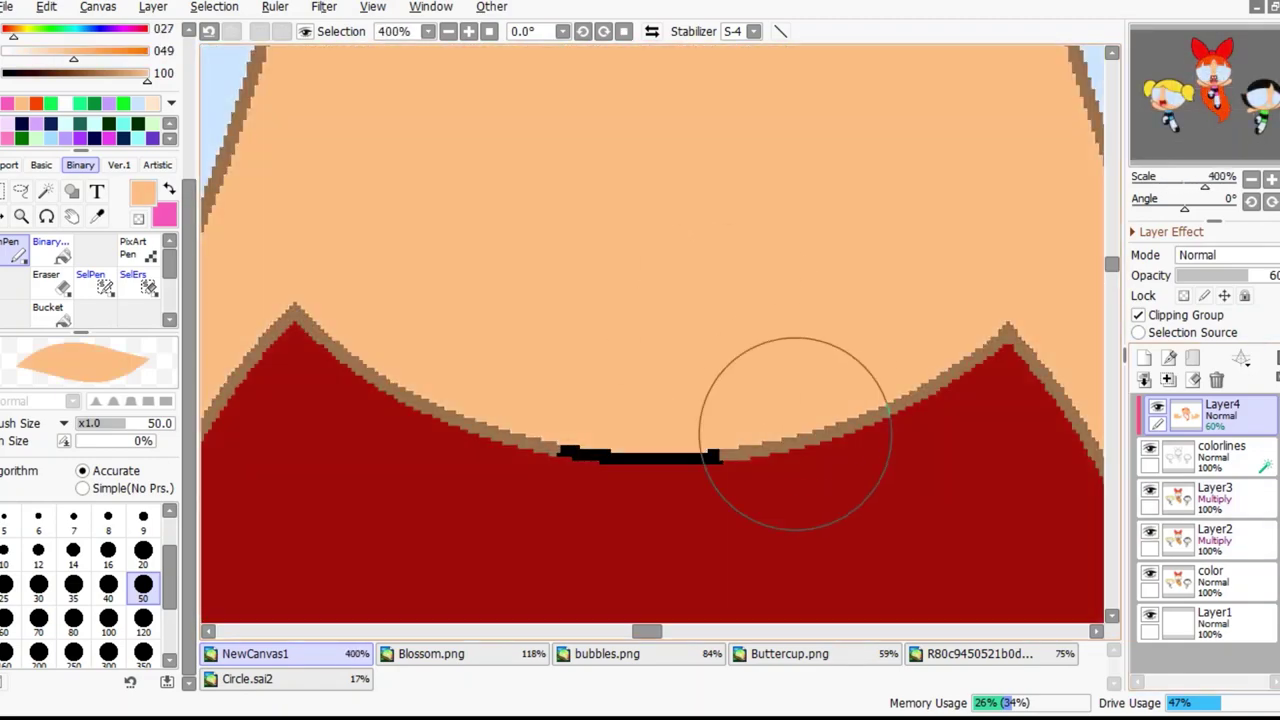
scroll(771, 471, "down", 1)
scroll(588, 405, "up", 2)
Recolour the tongue outlines of the middle and left girls with the salmon pink of the tongue
scroll(595, 400, "down", 1)
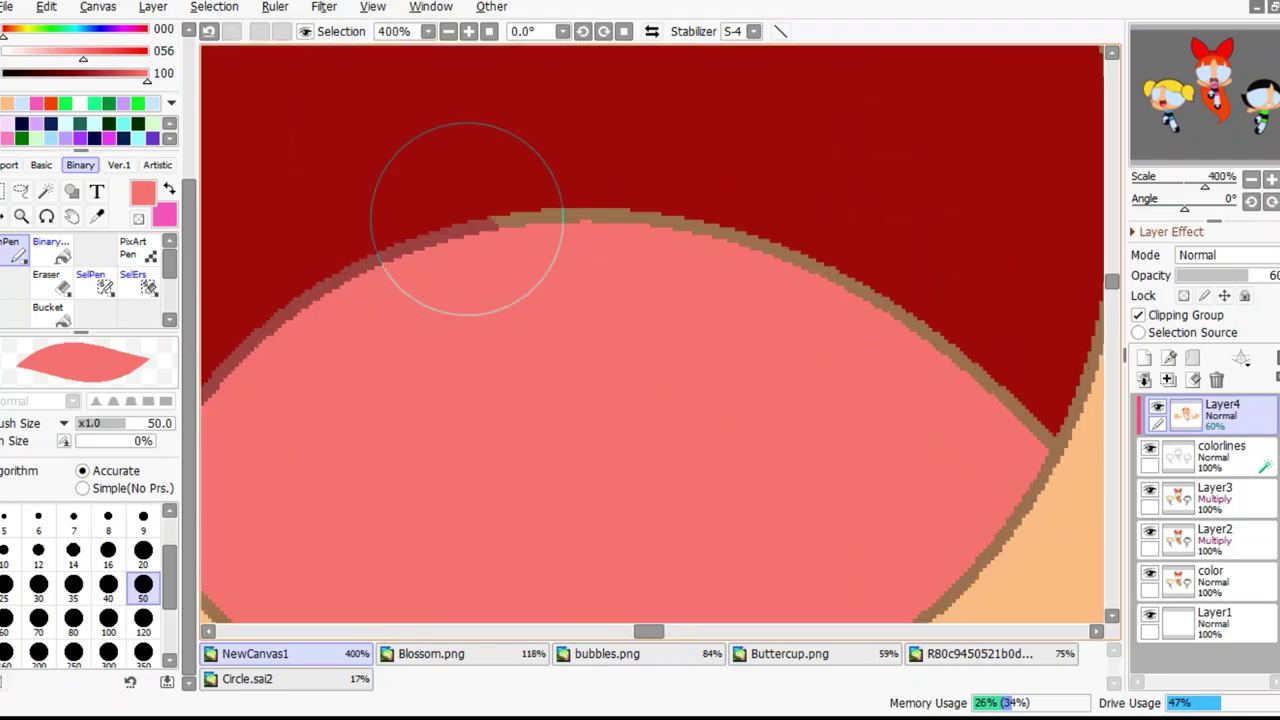
scroll(614, 320, "down", 5)
scroll(515, 390, "up", 4)
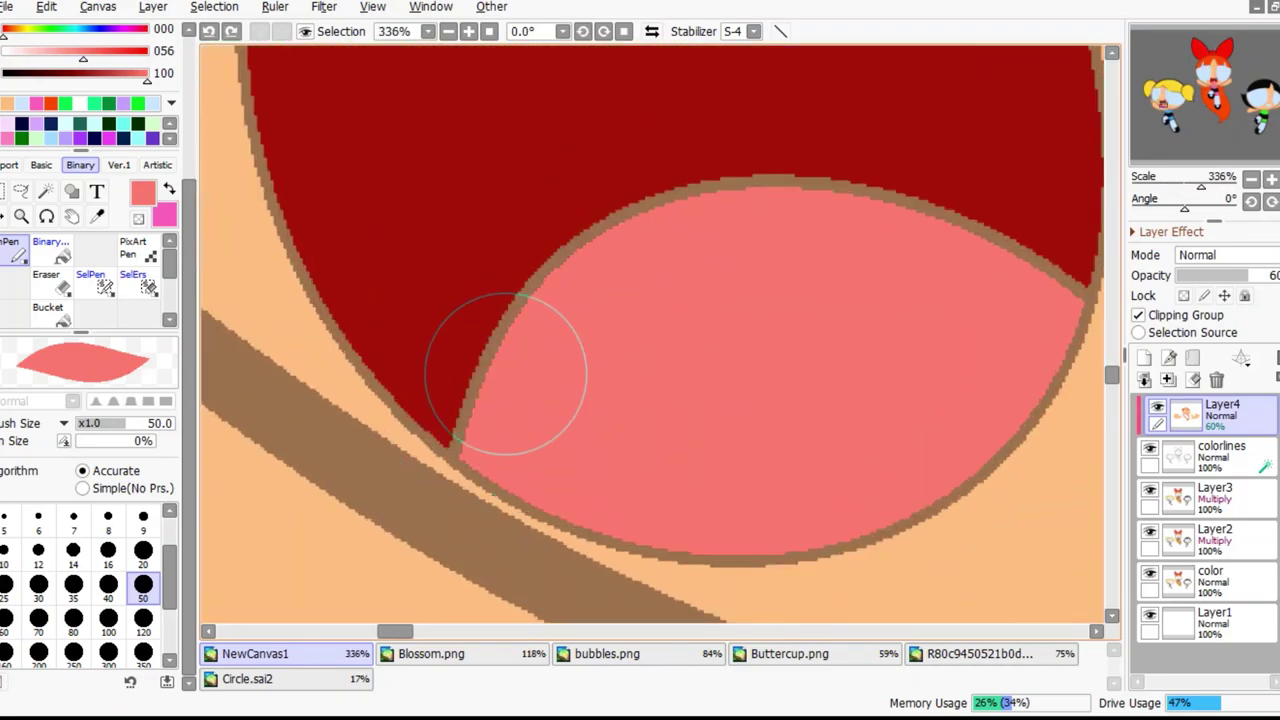
scroll(510, 330, "down", 2)
scroll(700, 200, "up", 5)
scroll(700, 300, "down", 9)
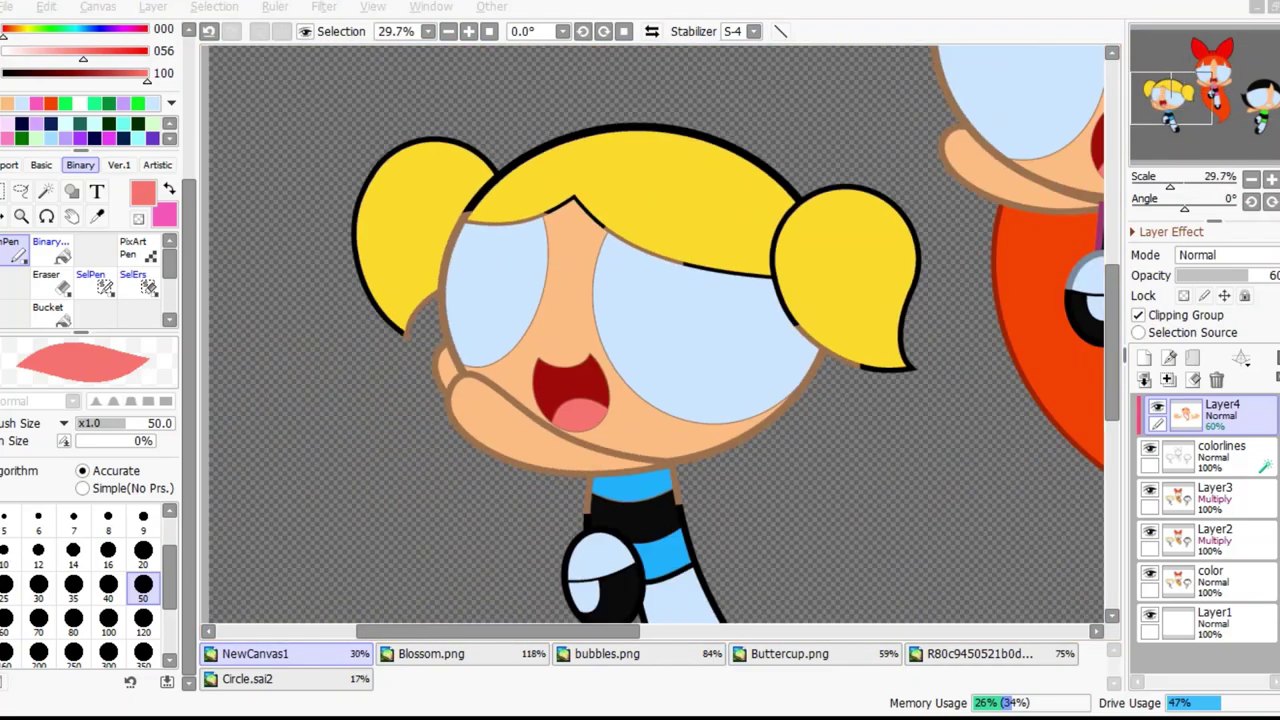
Recolour the lower edge of the left girl's left pigtail with yellow and clean the adjoining face outline with light orange
left_click(409, 261, "alt")
scroll(409, 261, "up", 4)
left_click_drag(365, 350, 514, 560)
scroll(749, 243, "up", 4)
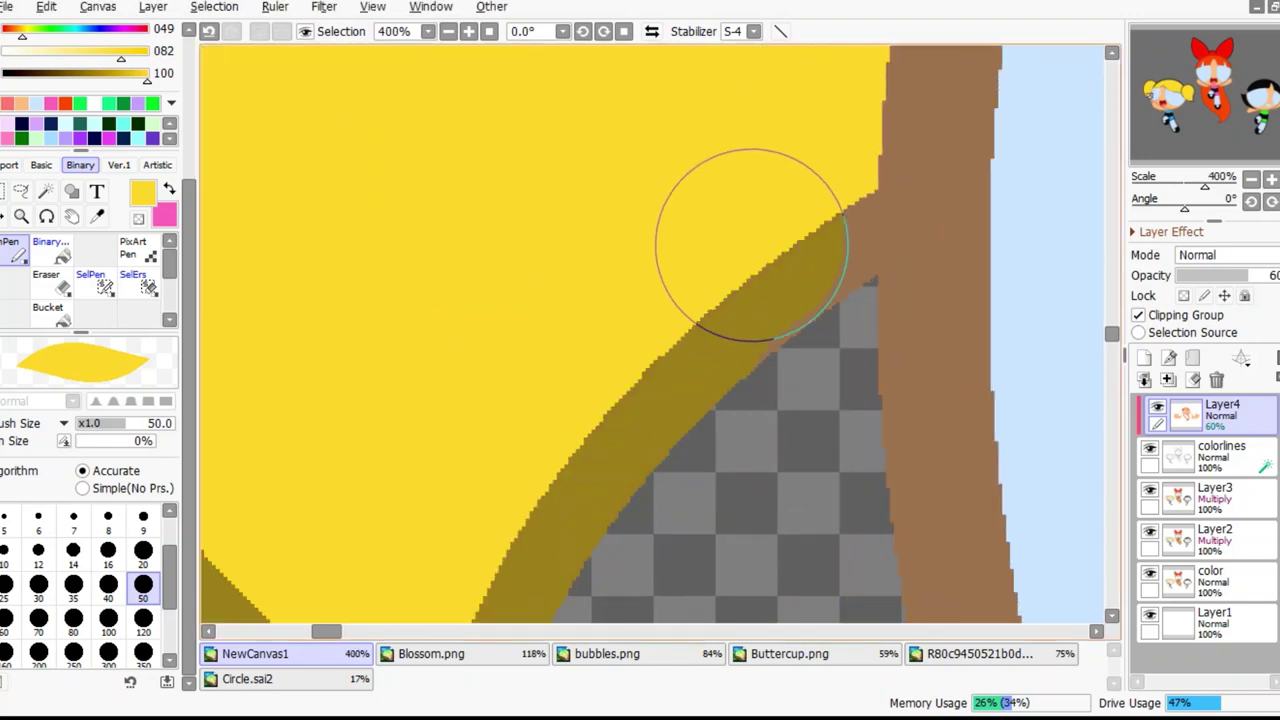
scroll(766, 336, "down", 6)
left_click(620, 430, "alt")
scroll(765, 428, "up", 6)
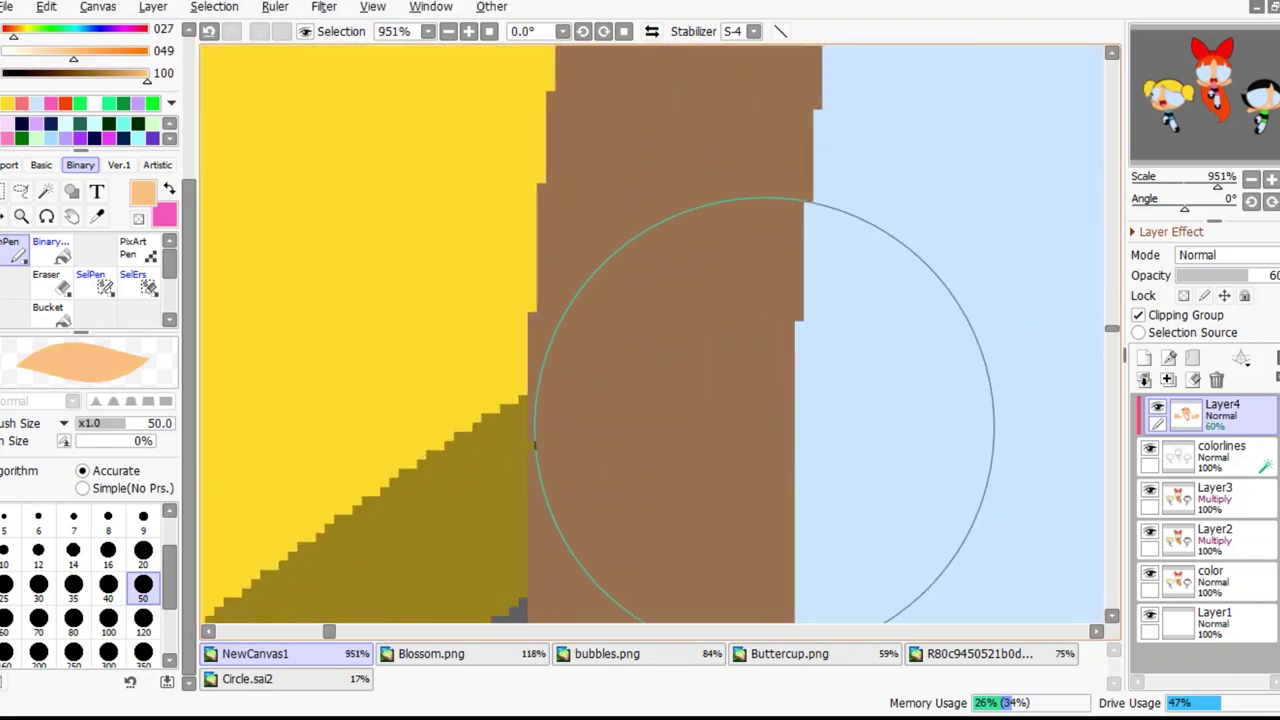
Recolour the outer outline of the left girl's left pigtail with yellow, using a 70 px pen
scroll(758, 430, "down", 4)
left_click(389, 229, "alt")
left_click(38, 618)
scroll(757, 337, "up", 4)
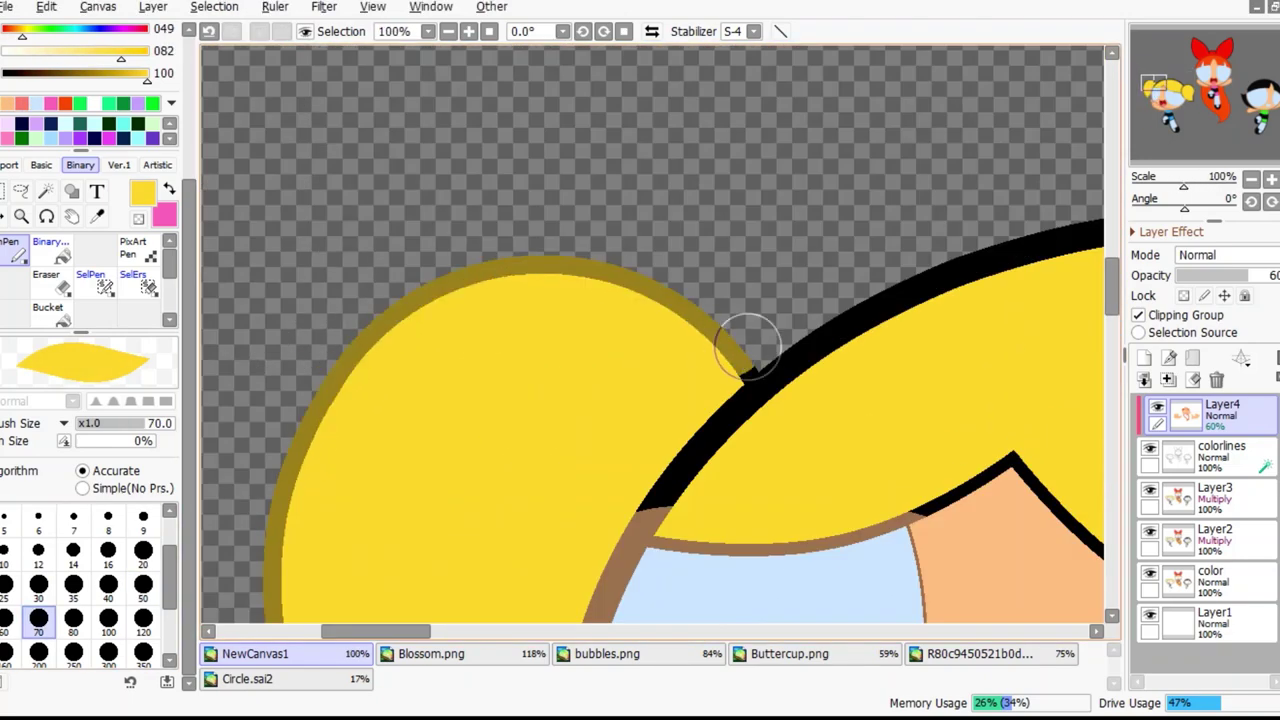
Recolour the left girl's left hairline and the lower edge of her fringe with yellow
scroll(722, 380, "down", 3)
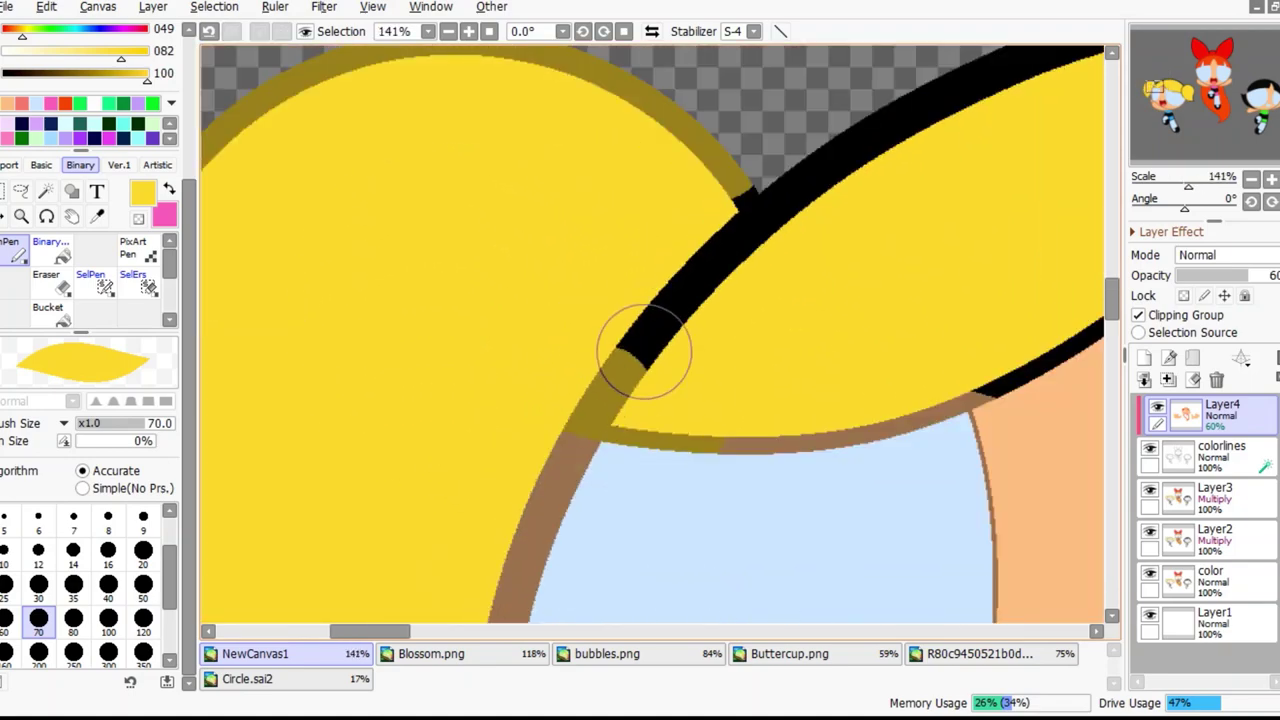
scroll(1027, 360, "up", 4)
scroll(886, 243, "down", 6)
scroll(517, 217, "up", 5)
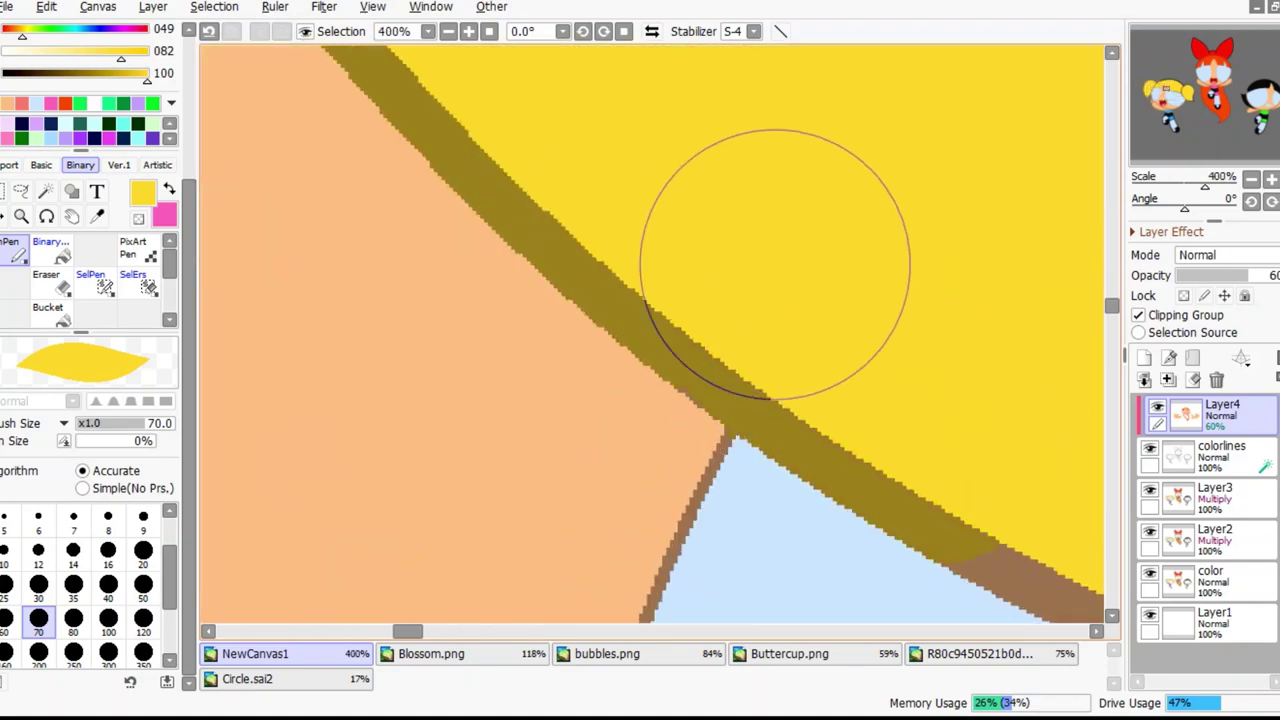
Recolour the outlines of the left girl's right pigtail and the top of her hair with yellow
scroll(771, 271, "down", 3)
scroll(523, 223, "up", 3)
scroll(494, 209, "down", 3)
scroll(502, 227, "up", 3)
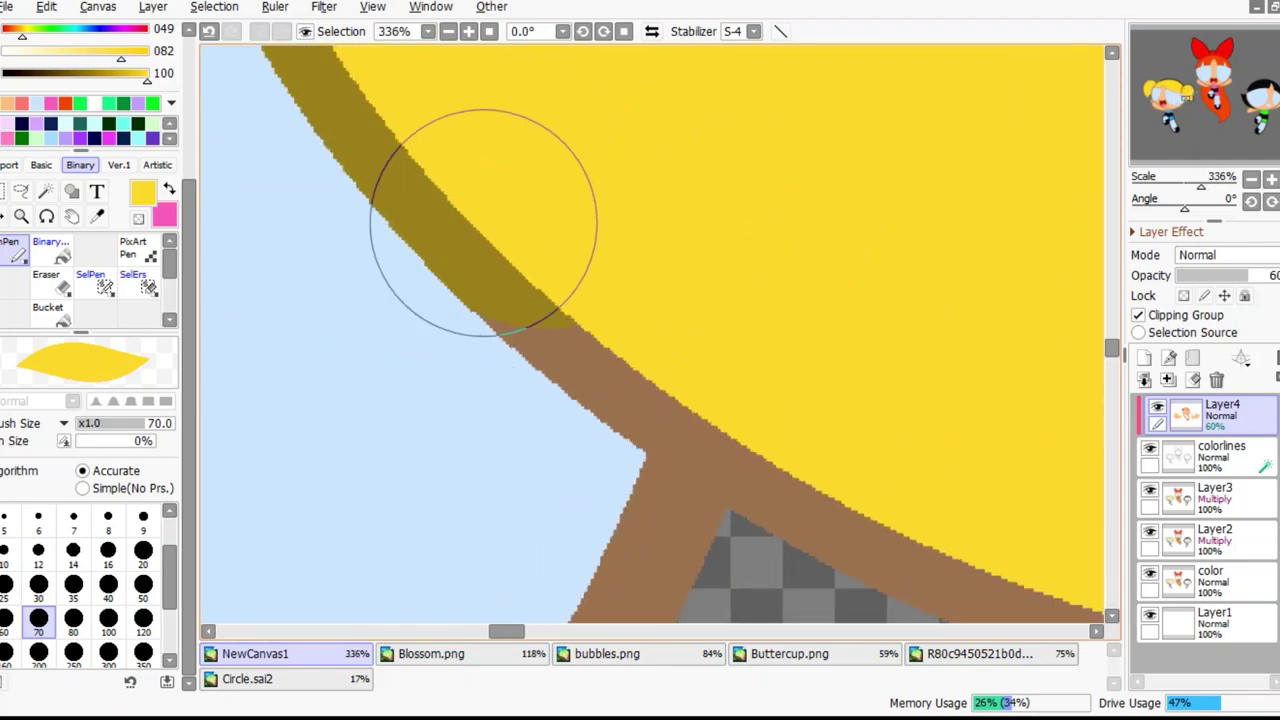
scroll(606, 234, "down", 5)
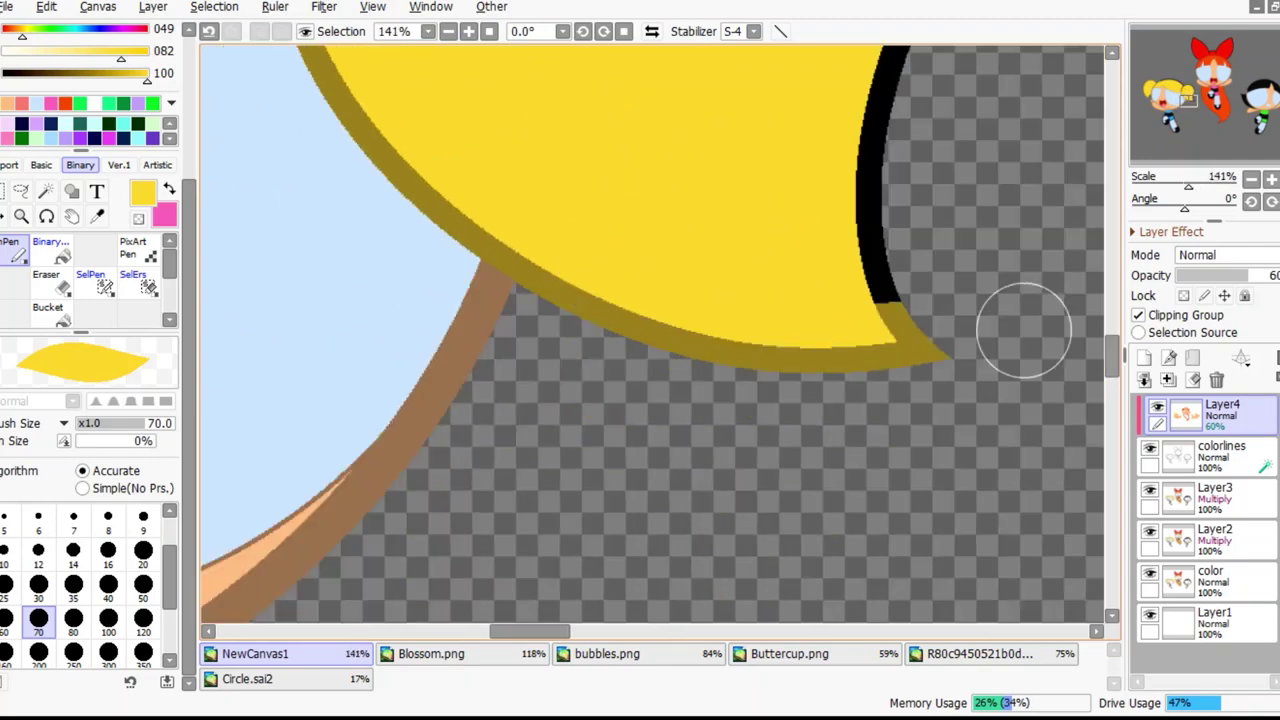
scroll(294, 300, "down", 3)
scroll(900, 449, "up", 1)
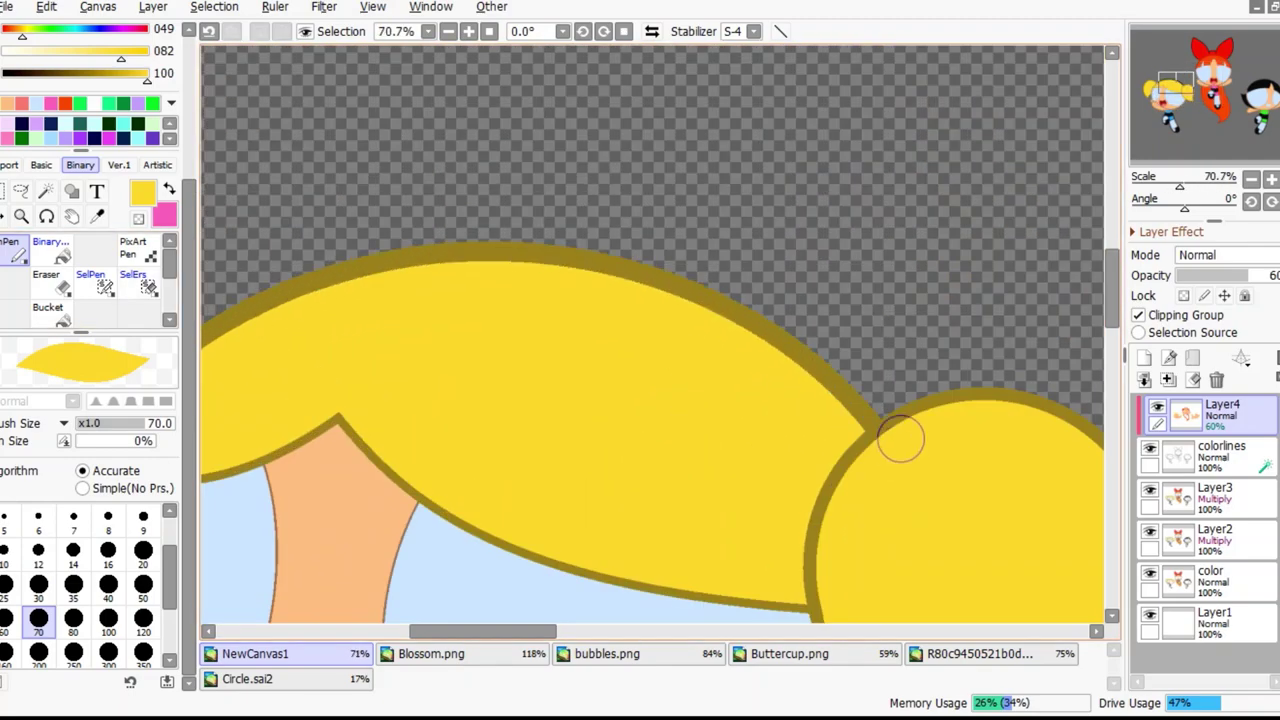
Recolour the side edges and stripe borders of the left girl's dress with the bright blue sampled from the dress
scroll(900, 449, "down", 3)
scroll(463, 289, "up", 5)
left_click(463, 289, "alt")
scroll(463, 289, "up", 3)
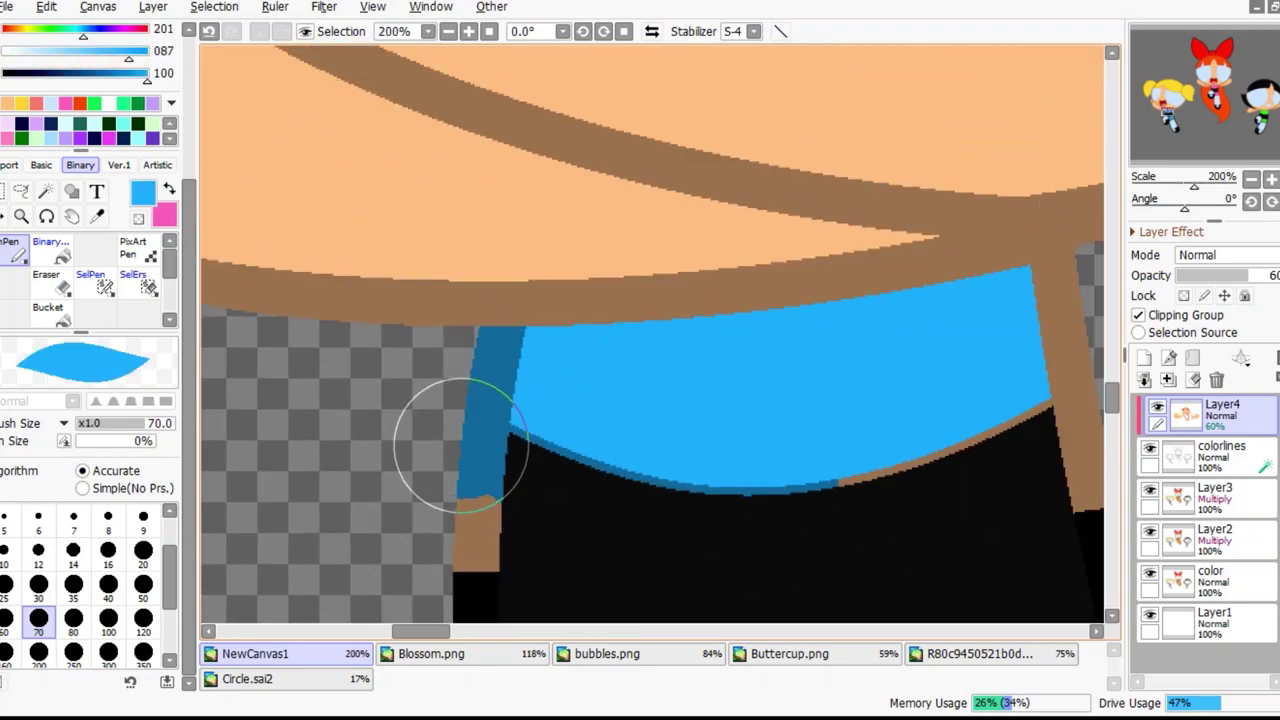
scroll(855, 392, "down", 3)
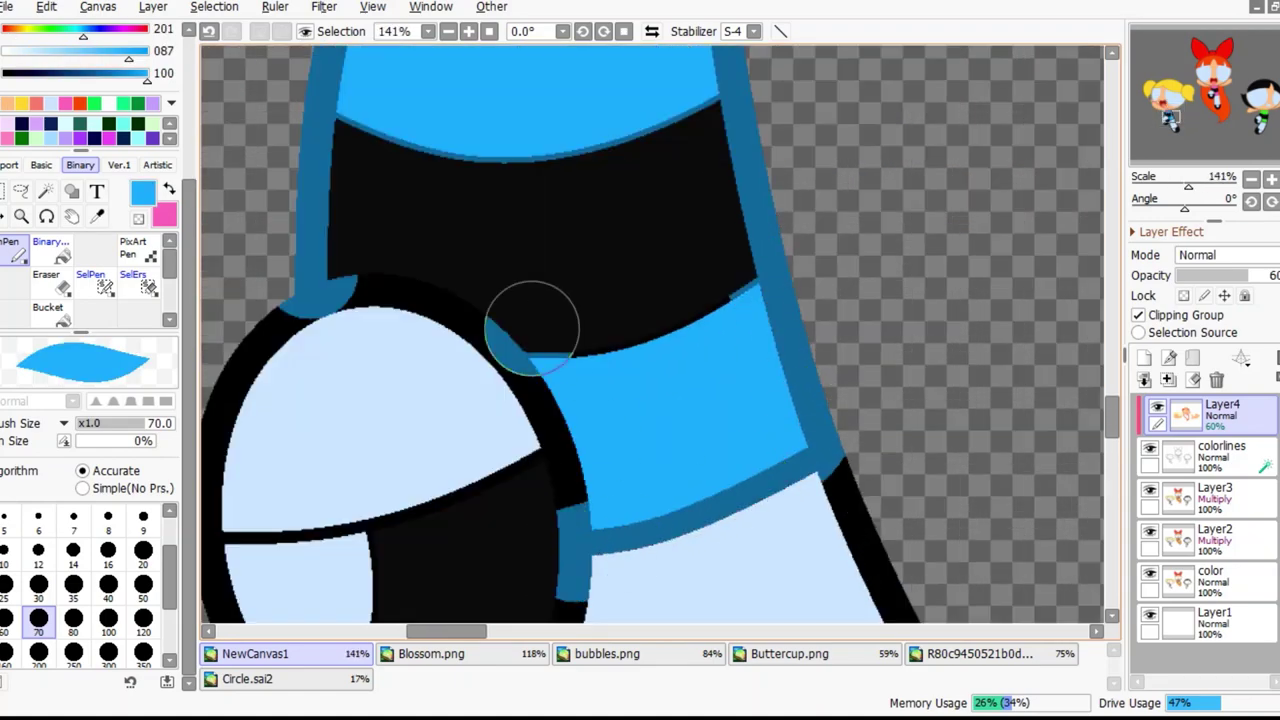
Recolour the outline of the left girl's raised sock with the light blue sampled from it, and erase the overlap on the shoe
scroll(598, 277, "up", 3)
left_click(509, 423, "alt")
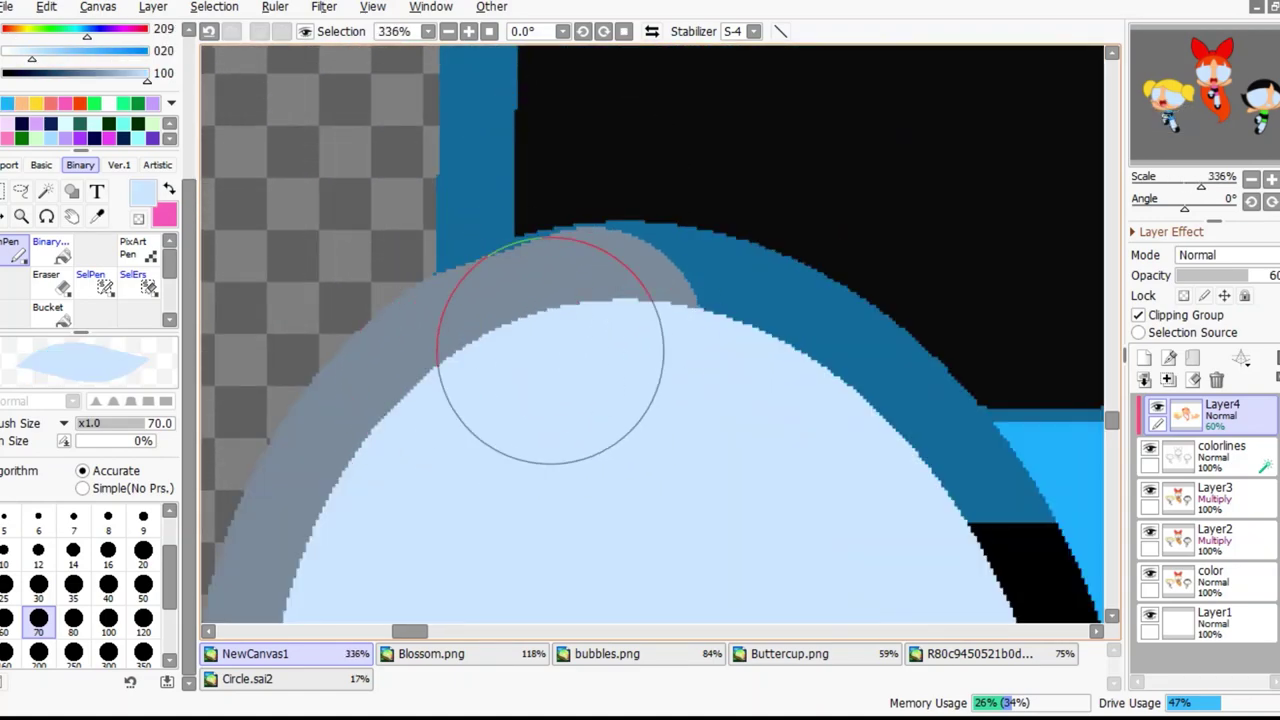
scroll(829, 367, "up", 1)
scroll(814, 500, "down", 3)
key("minus")
scroll(884, 406, "up", 2)
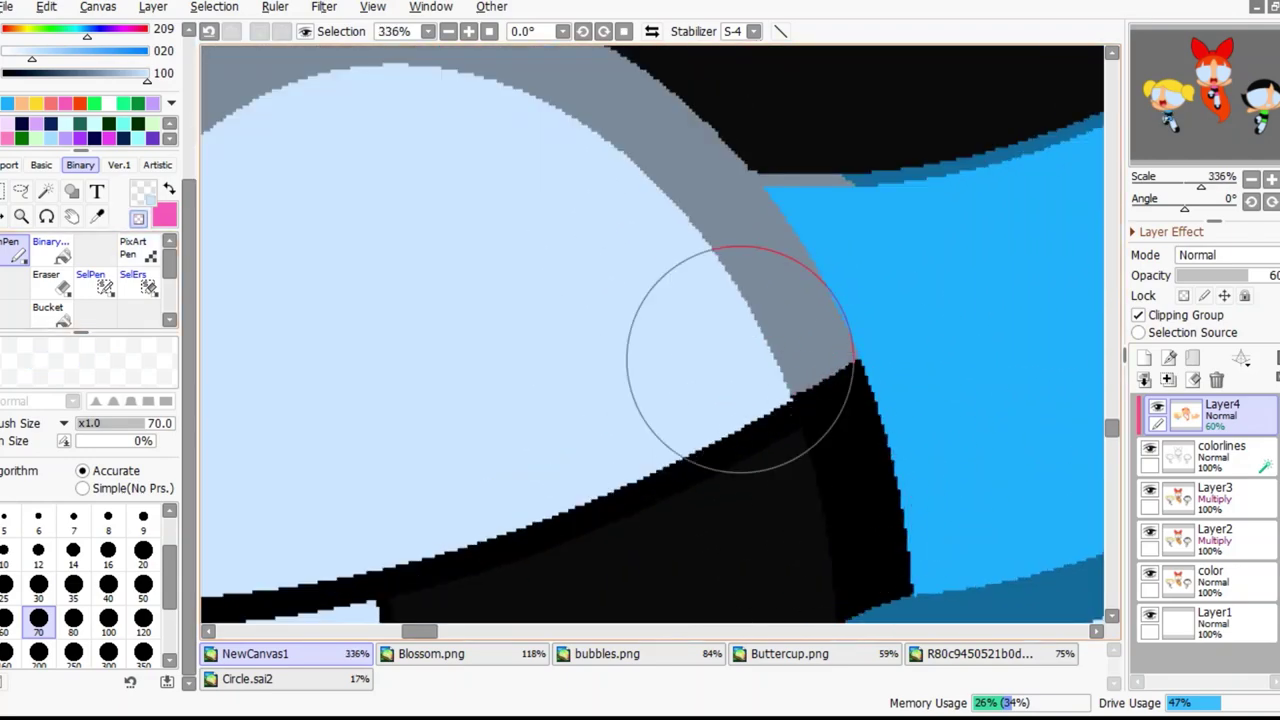
scroll(677, 420, "down", 2)
scroll(714, 500, "up", 3)
Recolour the side outlines of the left girl's straight leg with the sock's light blue, using the 70 px pen
left_click(714, 500, "alt")
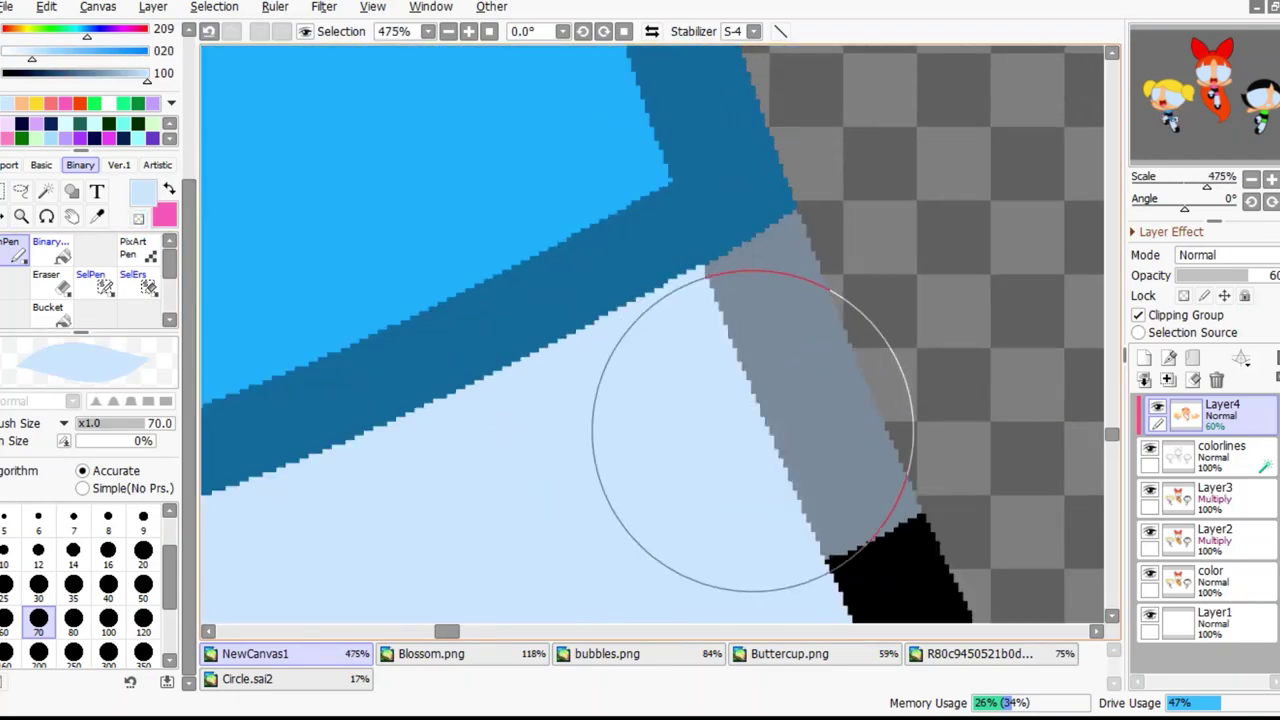
scroll(591, 449, "down", 6)
scroll(527, 333, "up", 6)
scroll(527, 333, "down", 1)
scroll(623, 371, "down", 5)
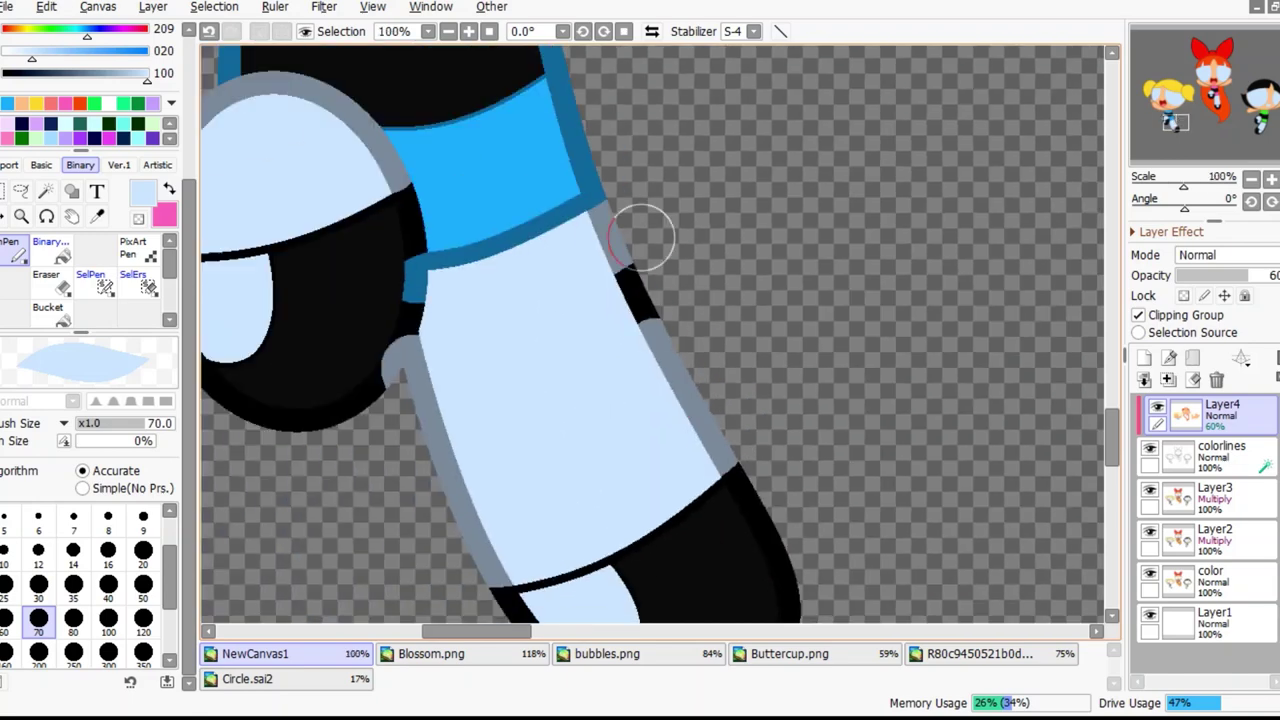
Complete the light-blue outline below the left girl's hem and erase its spill on the raised shoe's outline
left_click(650, 242, "alt")
scroll(650, 242, "up", 5)
left_click_drag(650, 242, 593, 382)
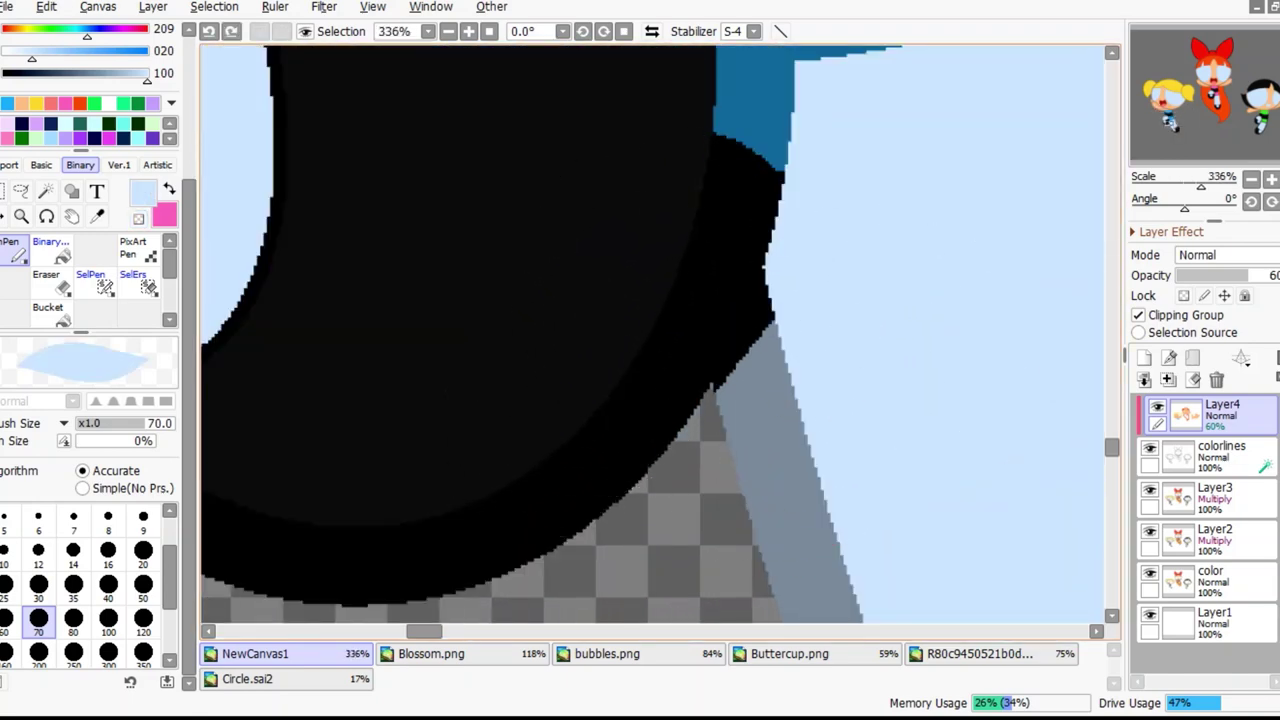
scroll(830, 405, "down", 4)
scroll(213, 275, "up", 4)
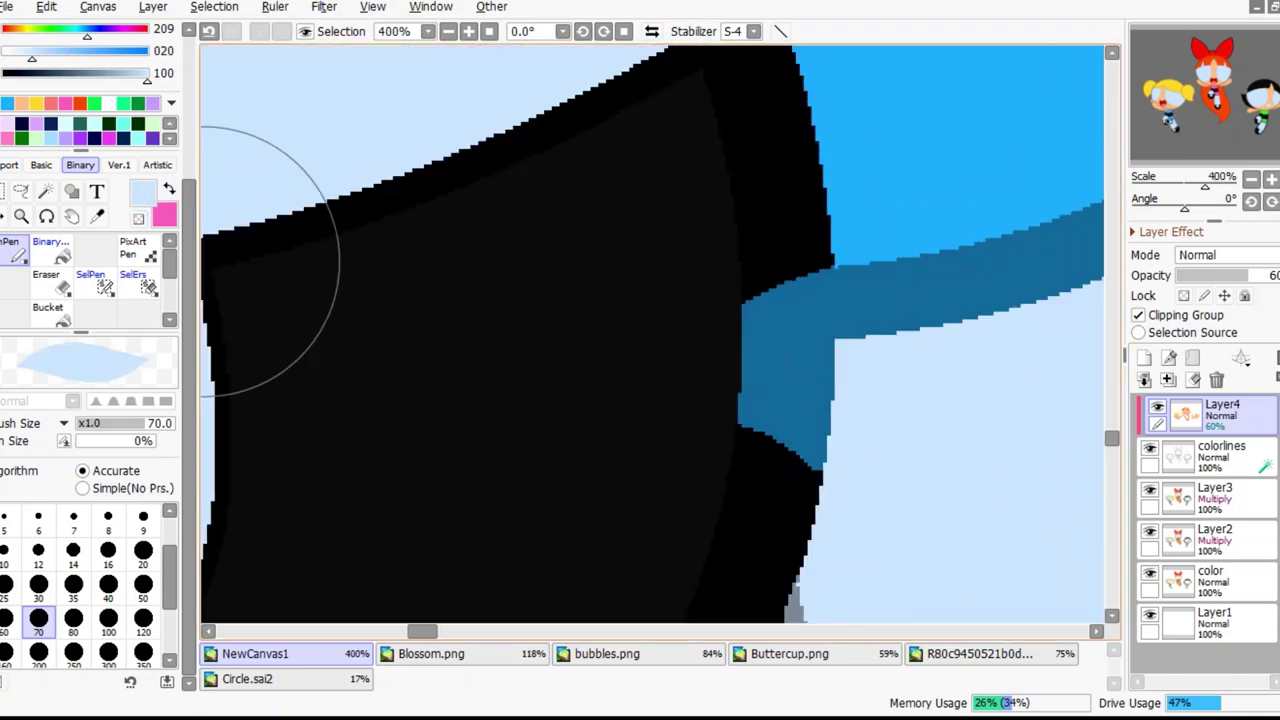
Clean the dress blue off the left girl's raised shoe outline and touch up the hem's end with a 9 px pen
scroll(657, 266, "down", 2)
left_click(651, 314, "alt")
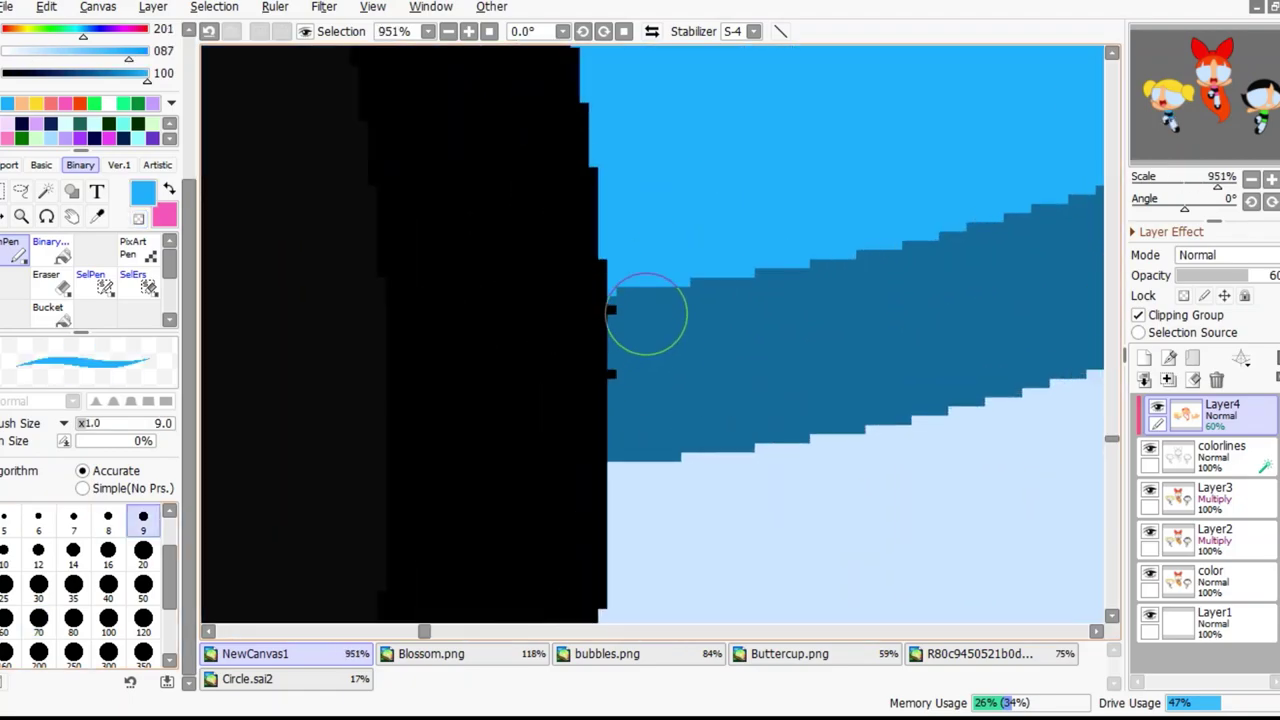
scroll(651, 314, "down", 5)
scroll(483, 57, "down", 3)
Recolour the upper left corner of the right girl's dress outline with its green, and retouch the chin line with skin colour at 9 px
scroll(829, 286, "up", 4)
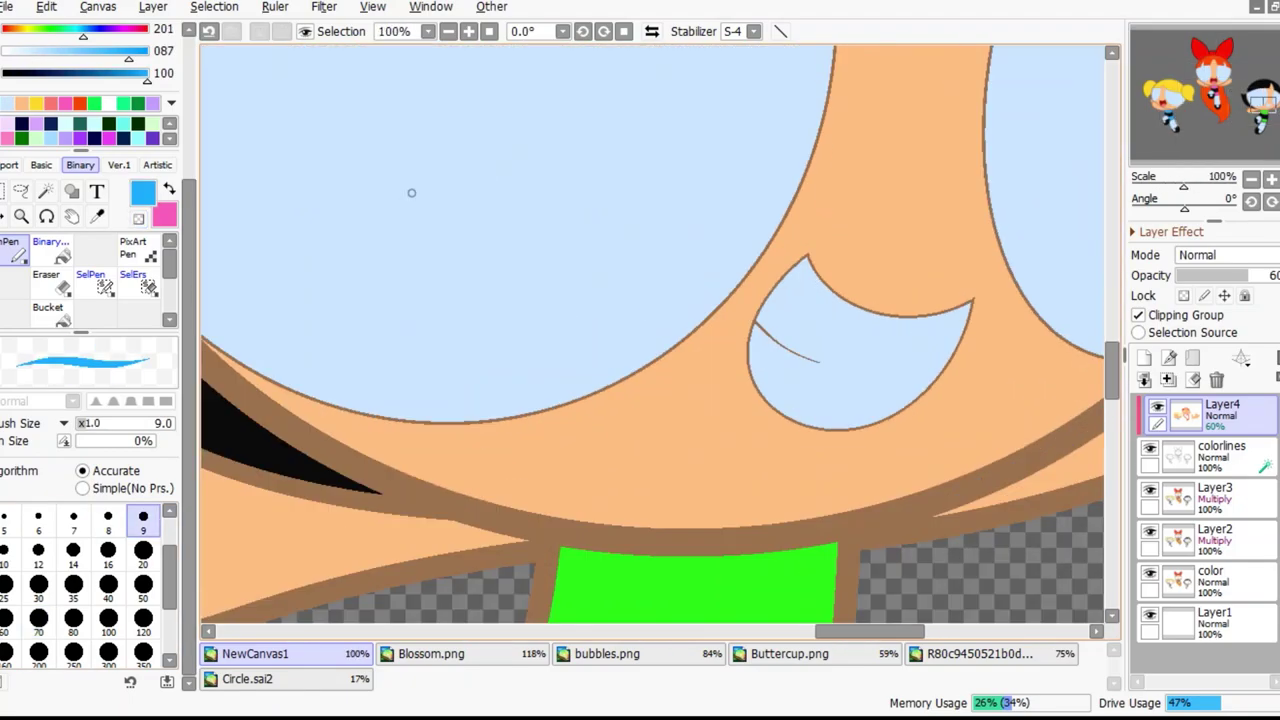
scroll(466, 243, "up", 5)
scroll(734, 346, "down", 3)
left_click(734, 346, "alt")
scroll(734, 346, "down", 5)
scroll(490, 340, "up", 5)
left_click(700, 400, "alt")
left_click_drag(508, 165, 490, 340)
scroll(520, 215, "up", 4)
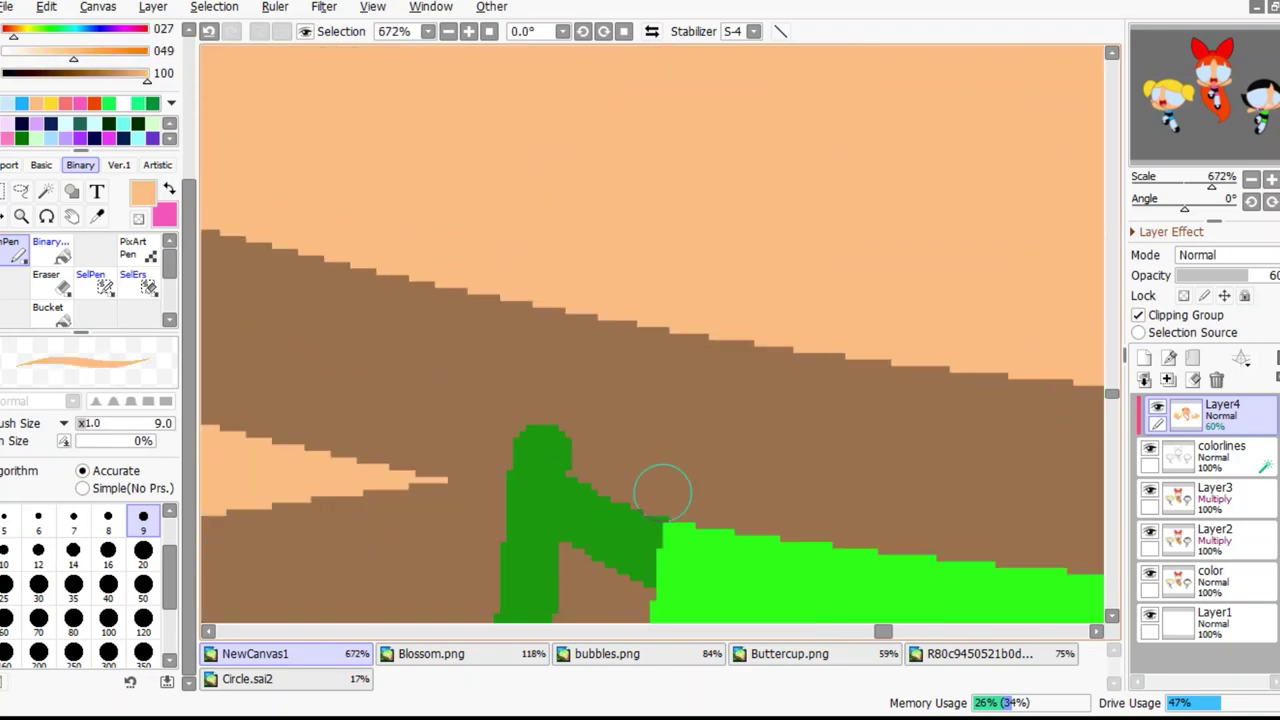
Recolour the upper side edges of the right girl's dress with green using a 50 px pen, and retouch the chin line with skin colour
scroll(570, 430, "down", 8)
scroll(537, 433, "down", 4)
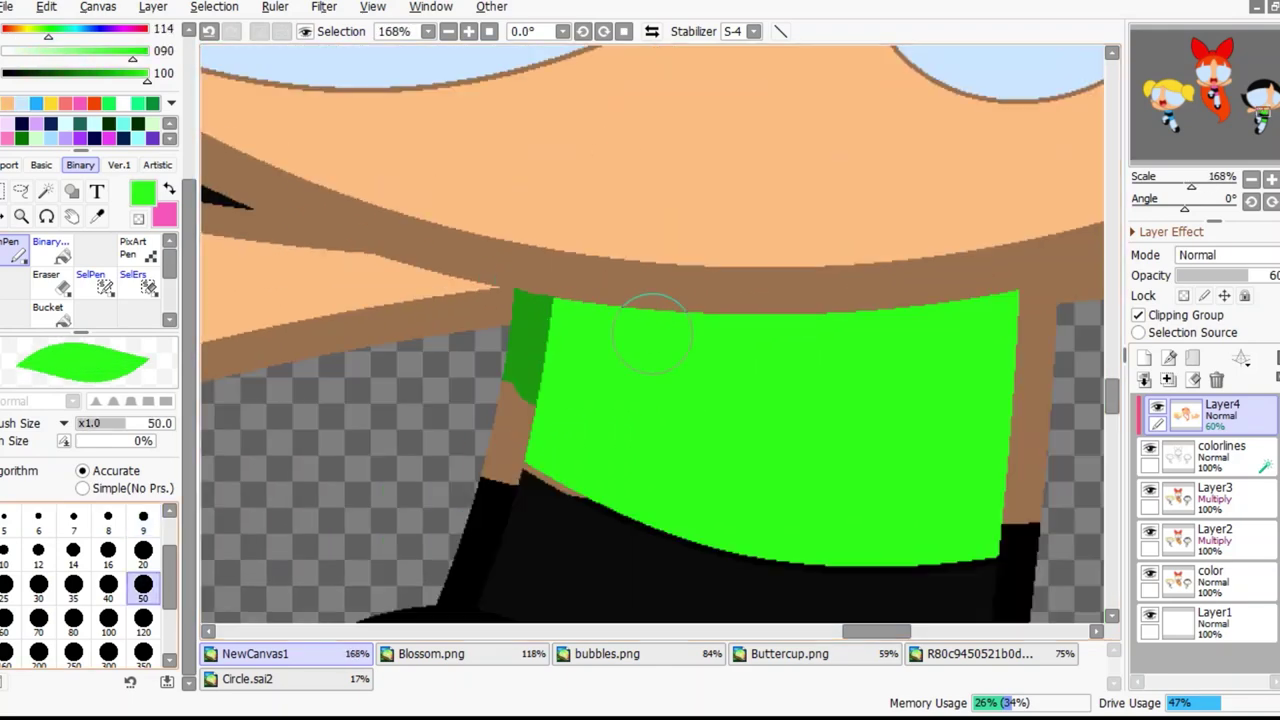
scroll(451, 423, "up", 5)
left_click(882, 248, "alt")
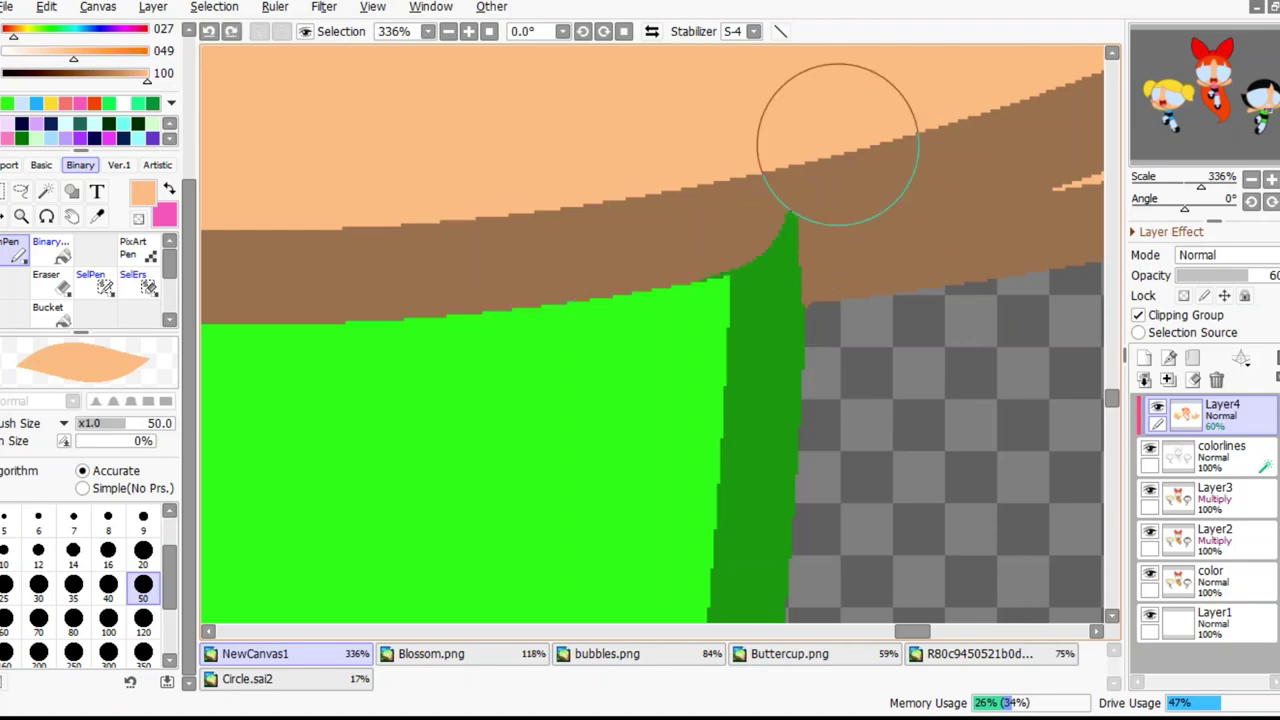
Recolour the lower side edge and hem of the right girl's dress with the sampled green
left_click(735, 290, "alt")
scroll(700, 300, "down", 5)
scroll(600, 300, "up", 6)
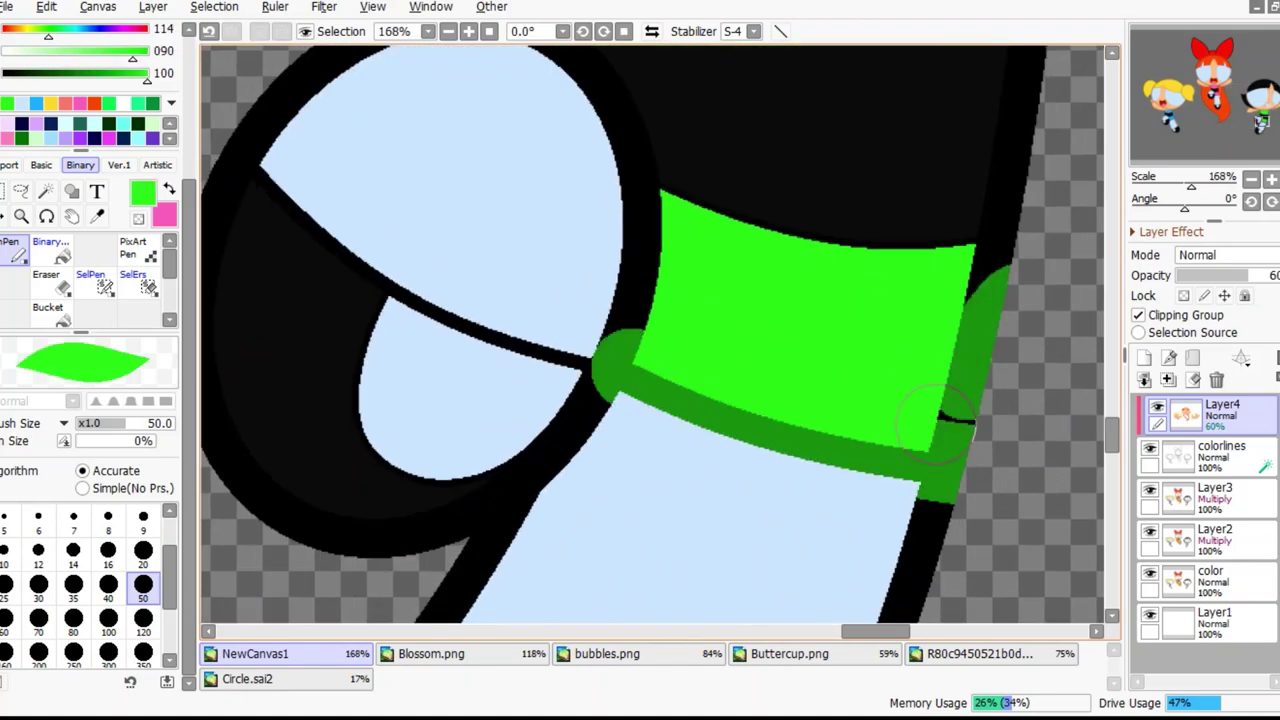
Recolour the outline of the right girl's raised sock with the light blue sampled from it, using the 50 px pen
scroll(560, 200, "down", 3)
left_click(530, 310, "alt")
scroll(530, 310, "up", 10)
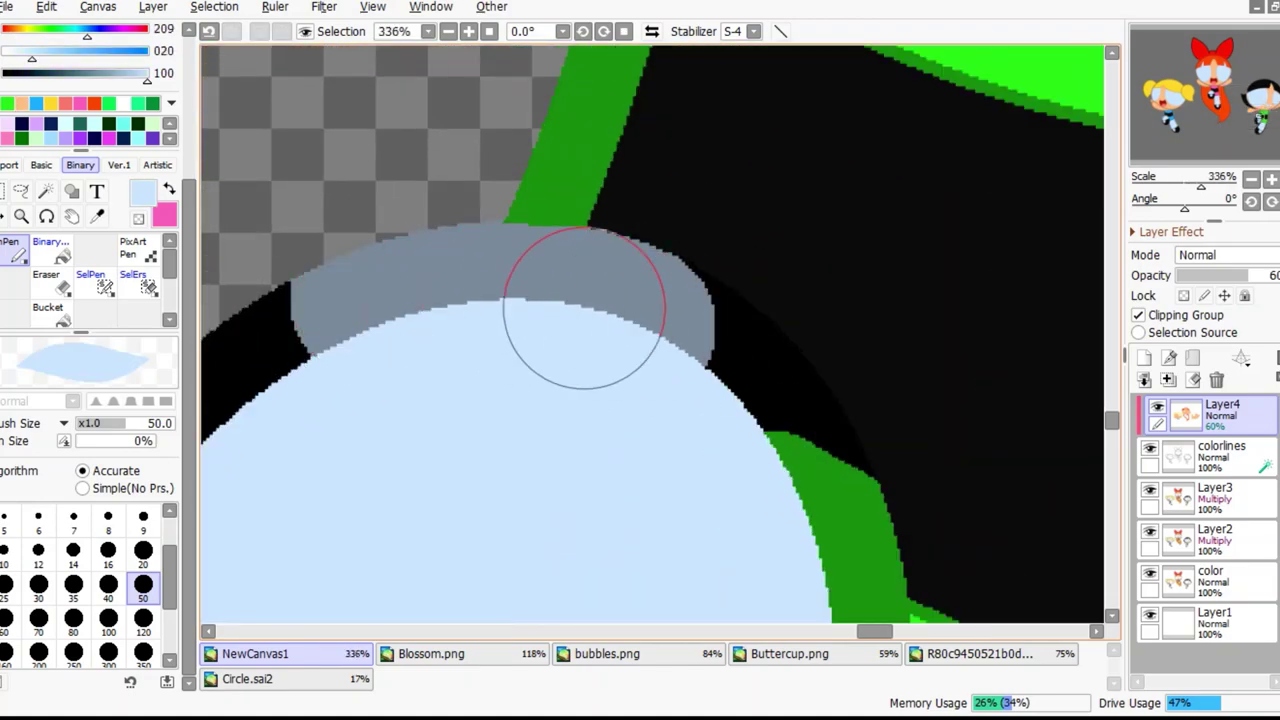
scroll(749, 251, "down", 4)
scroll(640, 289, "up", 6)
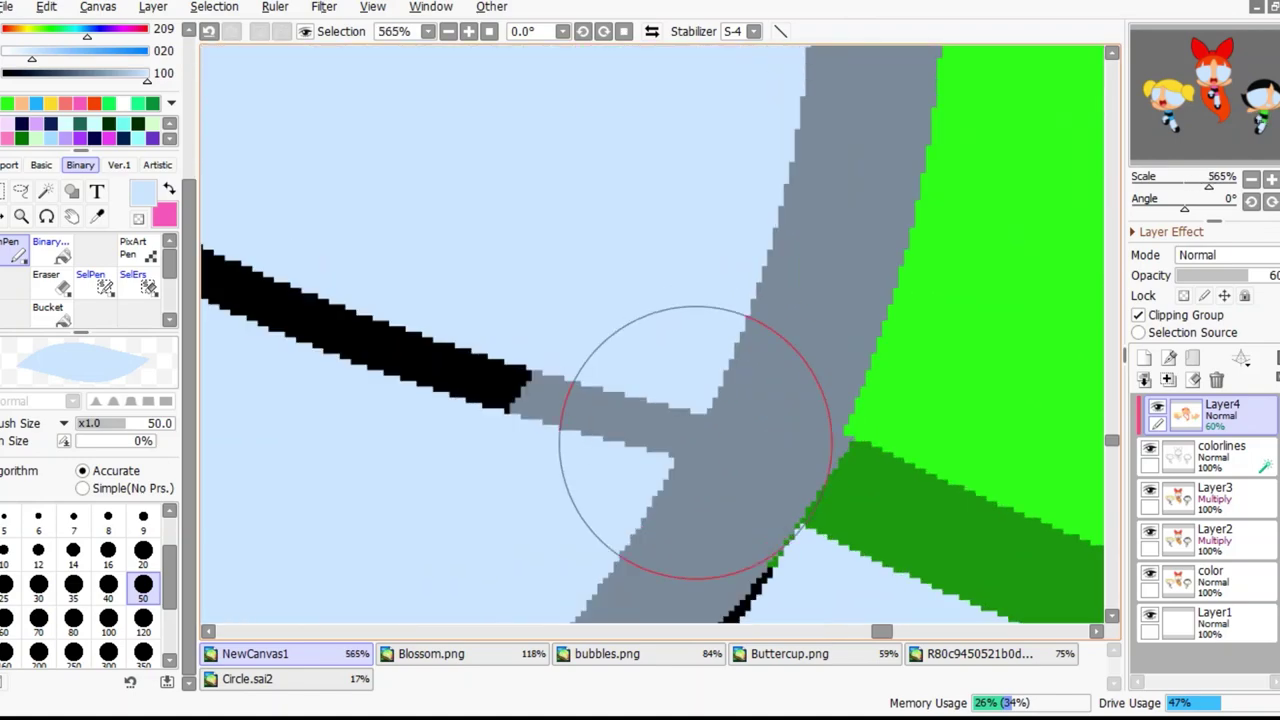
Recolour the side outlines of the right girl's straight leg with light blue and erase the overlap on the shoe outlines
scroll(720, 415, "down", 3)
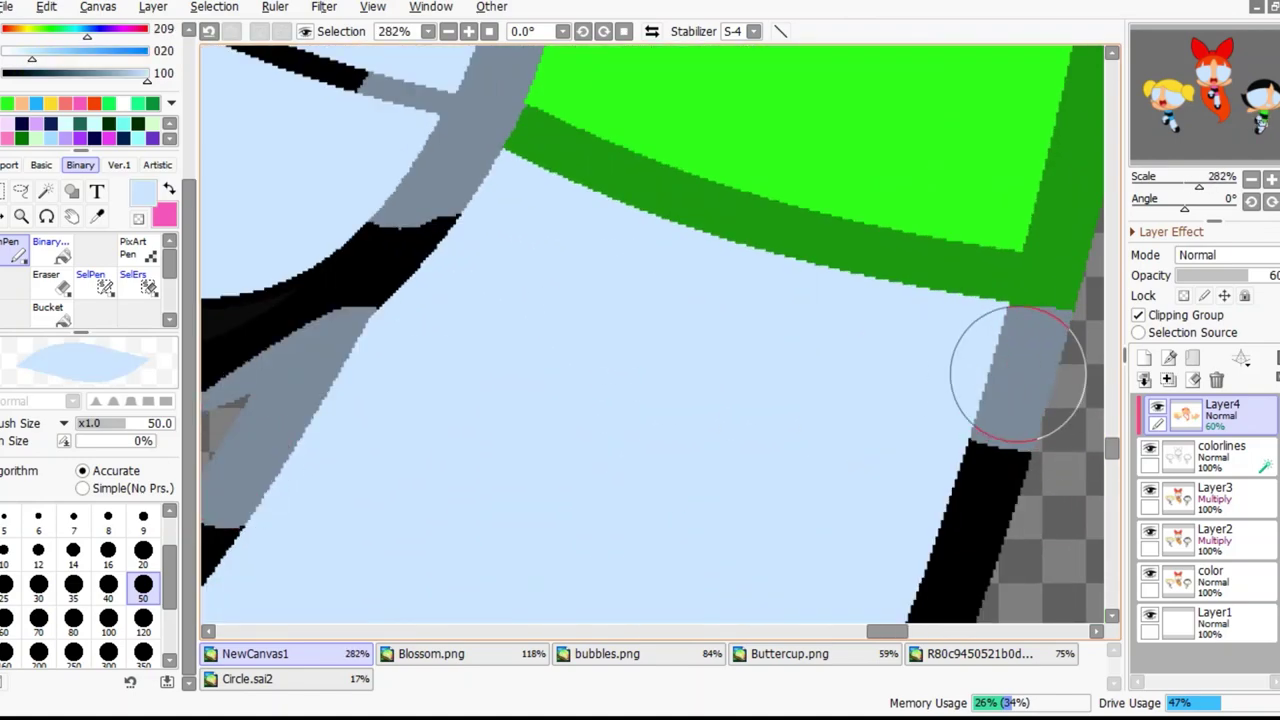
scroll(943, 271, "down", 2)
scroll(615, 560, "up", 4)
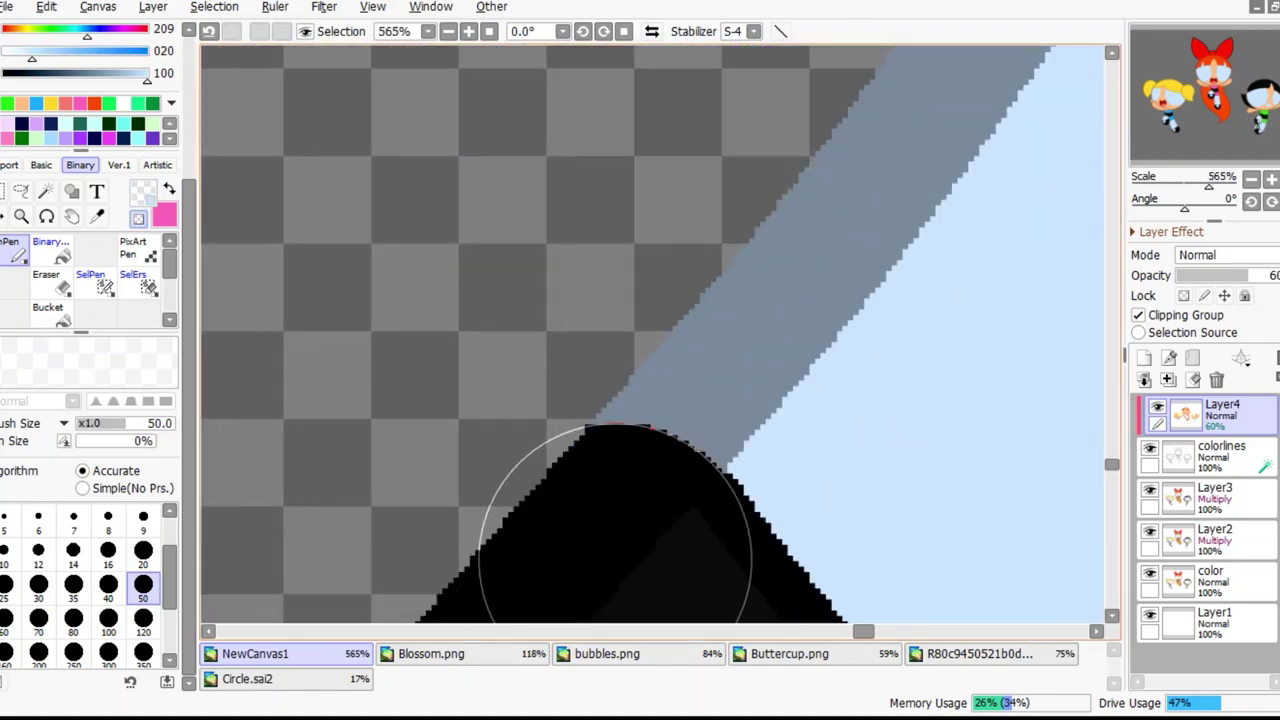
scroll(615, 525, "down", 3)
scroll(686, 543, "up", 2)
scroll(606, 374, "down", 3)
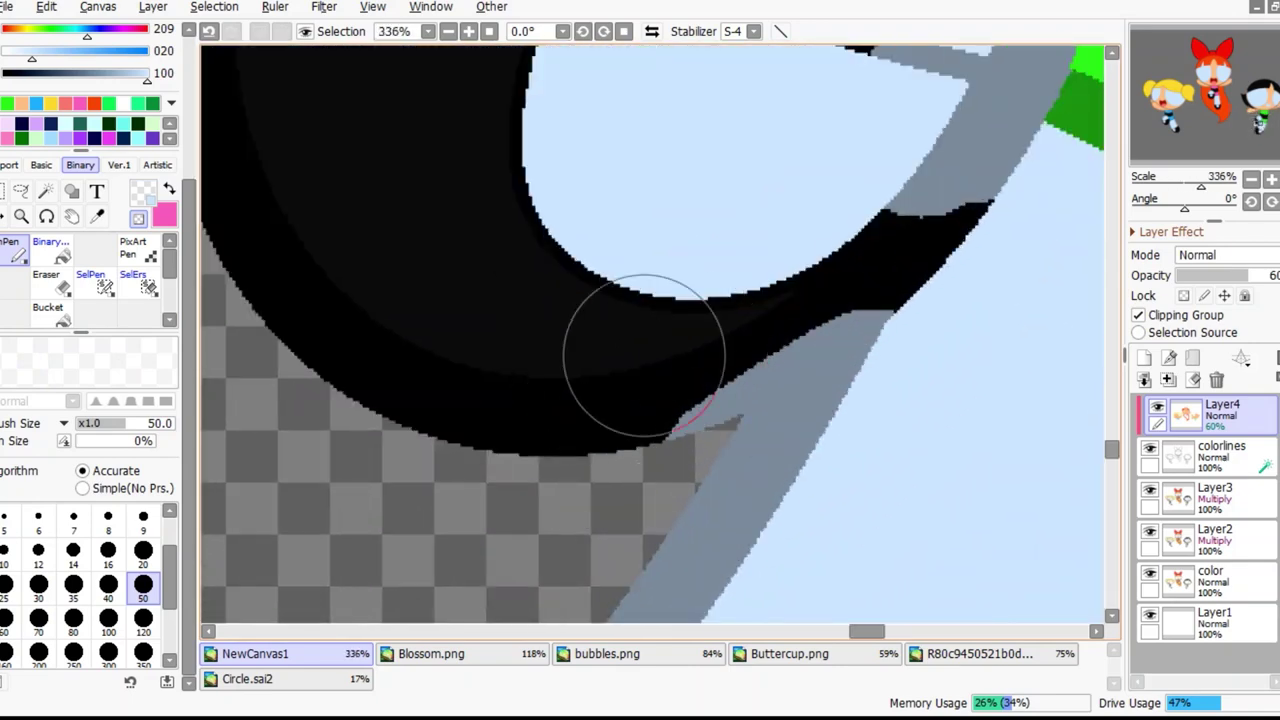
Clean up the light-blue outline where the right girl's raised sock meets the green hem, using a 4 px transparent pen
scroll(629, 391, "up", 2)
key("bracketleft")
key("bracketleft")
key("bracketleft")
key("bracketleft")
key("bracketleft")
key("bracketleft")
key("bracketleft")
key("bracketleft")
key("bracketleft")
key("bracketleft")
key("bracketleft")
key("bracketleft")
key("bracketleft")
key("bracketleft")
key("bracketleft")
scroll(954, 286, "up", 4)
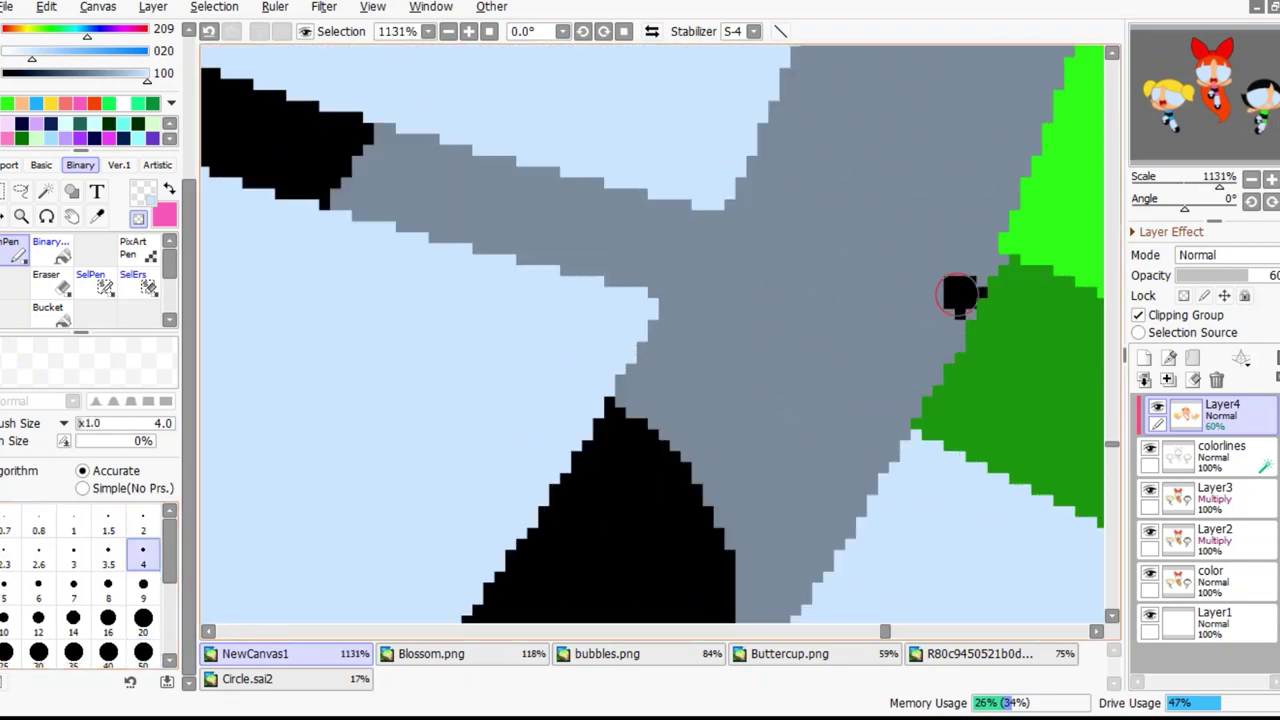
left_click_drag(954, 286, 905, 265)
Retouch the outline between the right girl's raised sock and straight leg with an 18 px pen, and undo the last stroke
key("bracketright")
key("bracketright")
key("bracketright")
key("bracketright")
key("bracketright")
key("bracketright")
key("bracketright")
key("bracketright")
key("bracketright")
mouse_move(690, 248)
left_mouse_down()
mouse_move(766, 337)
mouse_move(808, 534)
left_mouse_up()
scroll(808, 534, "down", 4)
scroll(535, 512, "up", 3)
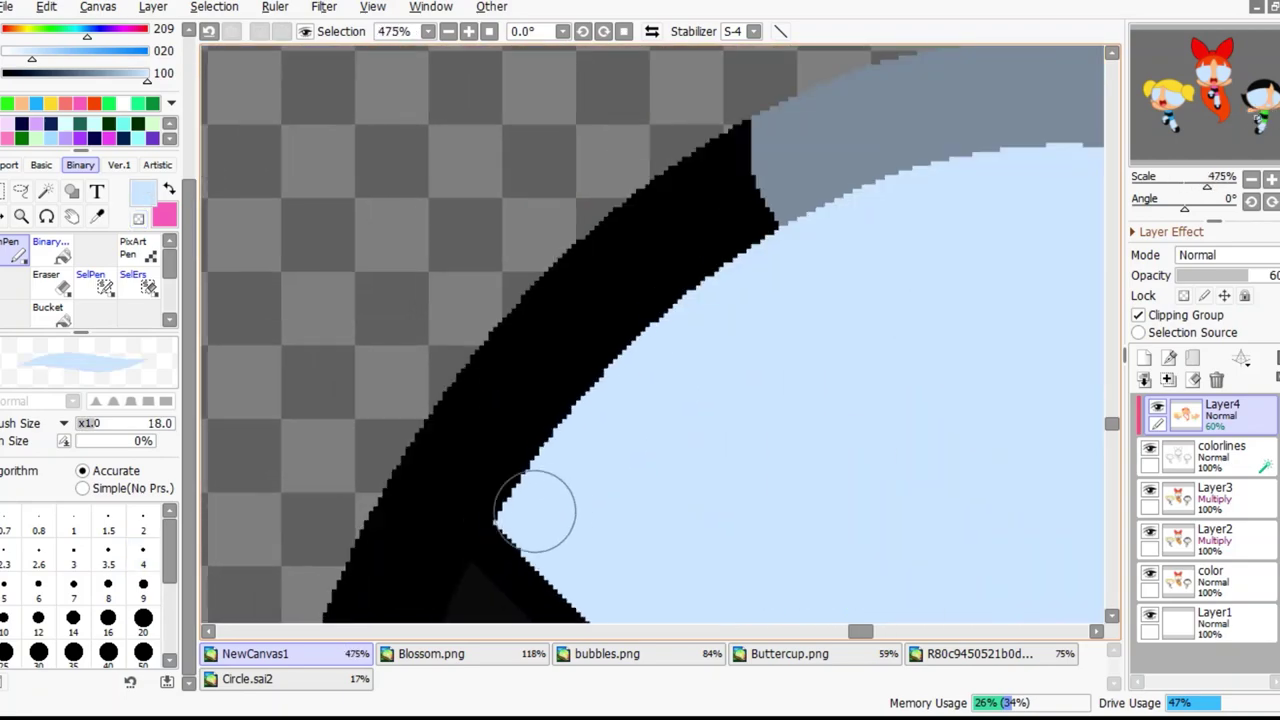
key("ctrl+z")
Erase the brown from the underside of the right girl's left hair flick with the 18 px transparent pen
scroll(715, 255, "down", 3)
scroll(471, 337, "up", 4)
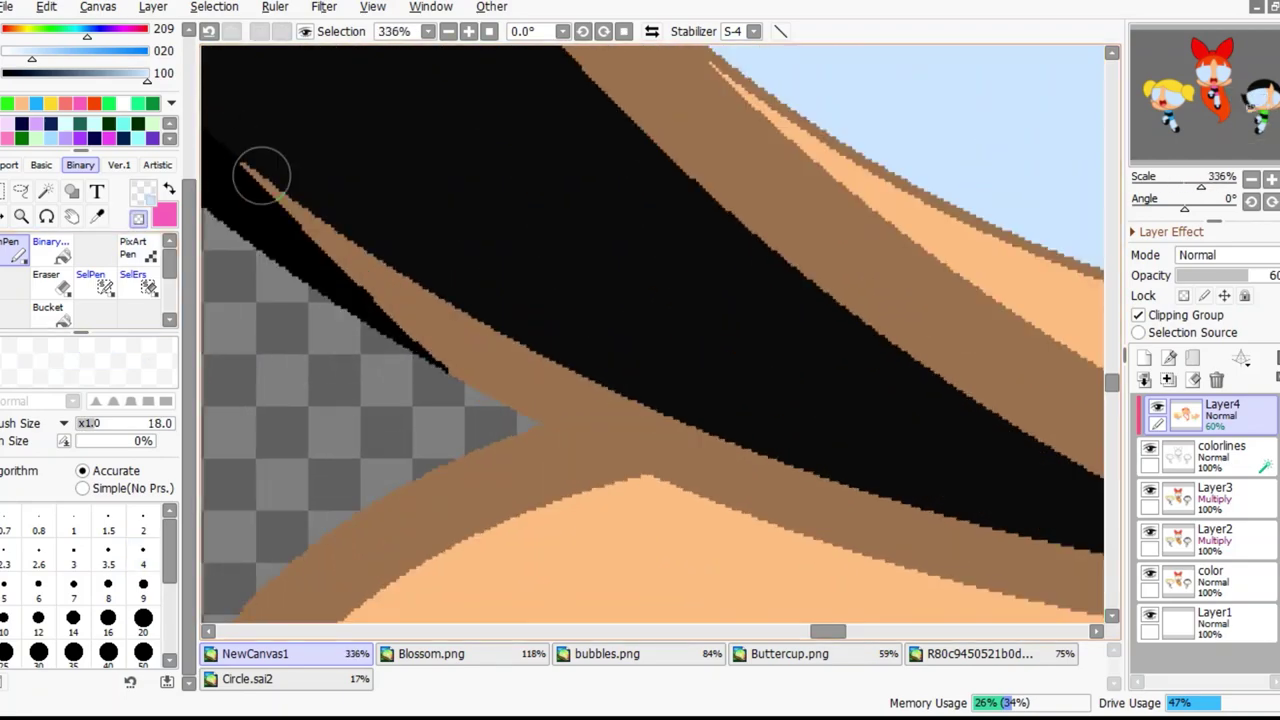
mouse_move(223, 126)
left_mouse_down()
mouse_move(338, 274)
mouse_move(800, 497)
left_mouse_up()
scroll(799, 497, "up", 3)
left_click(590, 497, "alt")
key("minus")
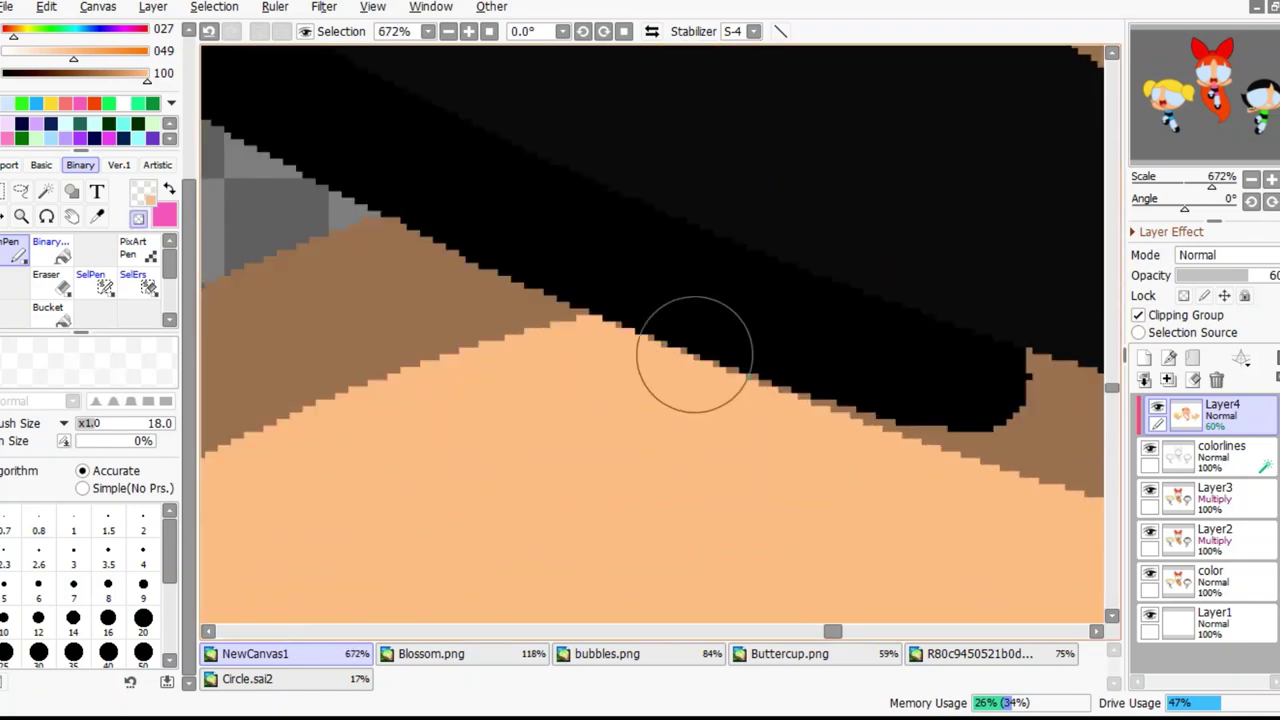
Erase the remaining brown along the lower edge of the right girl's left hair point, up to her chin line
scroll(691, 389, "down", 1)
left_click_drag(414, 186, 534, 323)
scroll(755, 355, "down", 1)
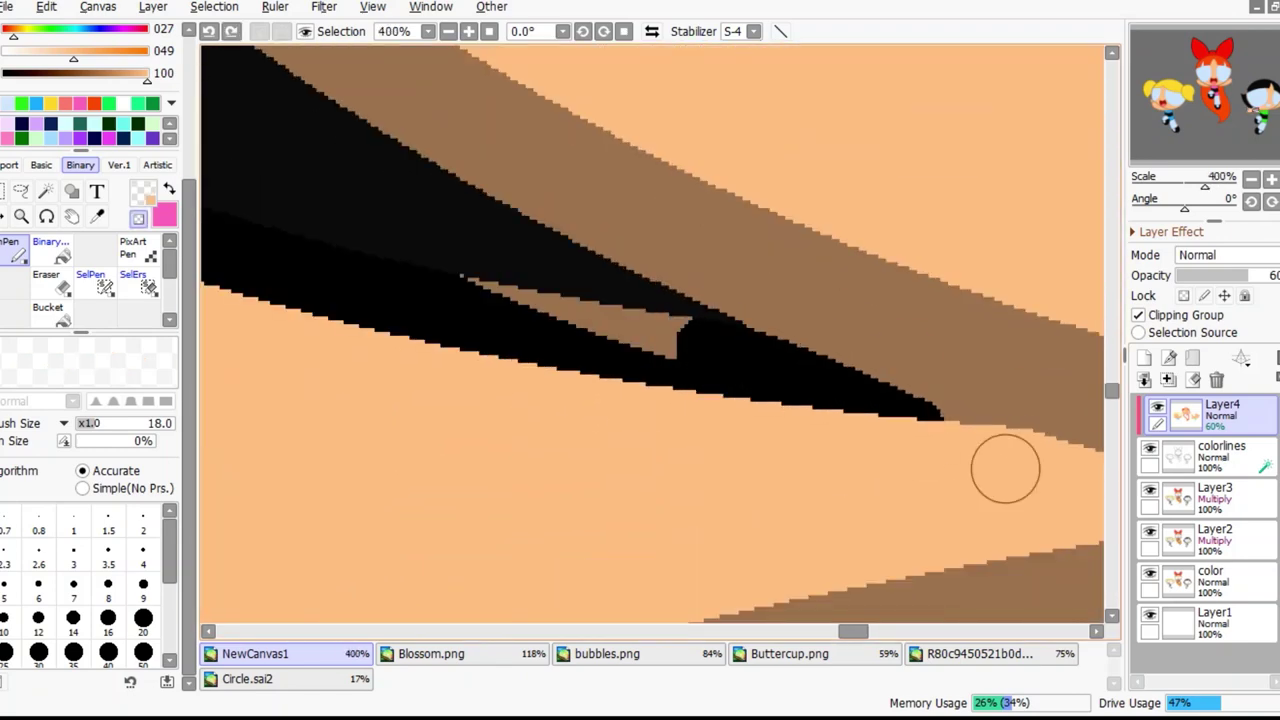
scroll(1004, 460, "down", 4)
Erase the brown from the top edge of the right girl's right hair flick and its junction with the hairline
scroll(780, 355, "up", 5)
scroll(815, 403, "down", 2)
scroll(886, 263, "up", 1)
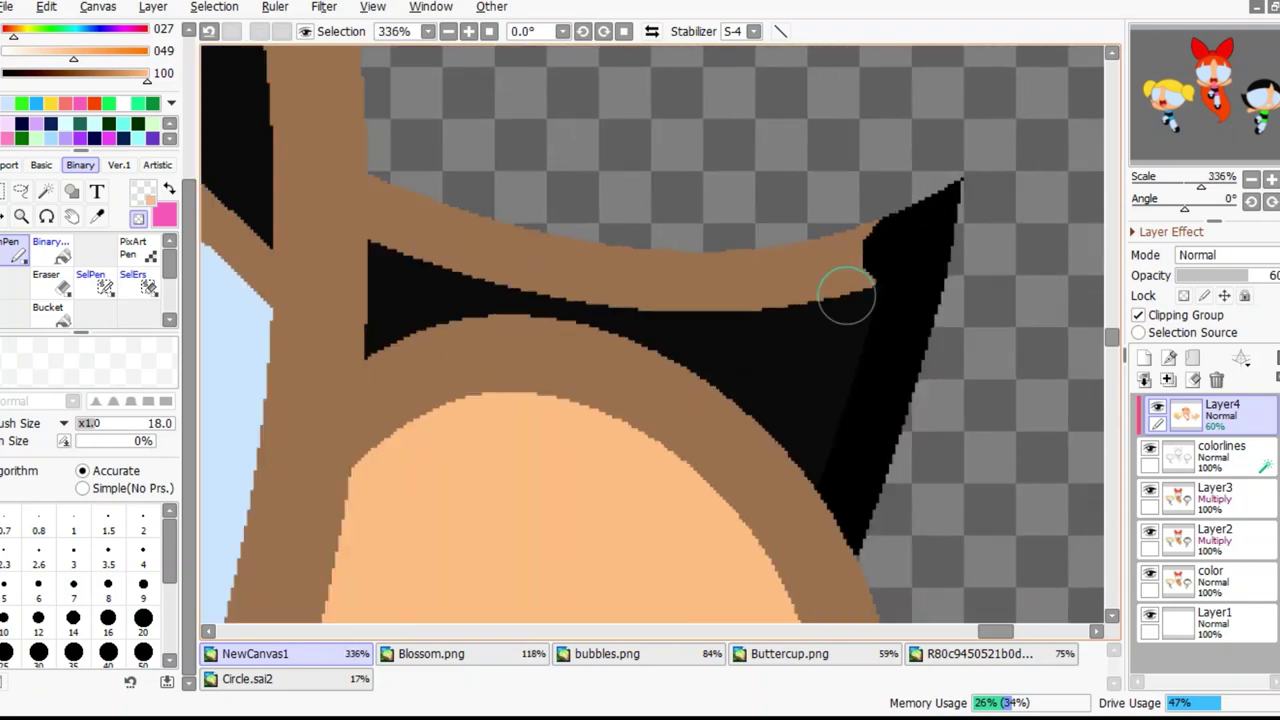
left_click_drag(886, 263, 915, 240)
scroll(963, 134, "up", 2)
scroll(492, 203, "down", 3)
scroll(492, 203, "up", 2)
left_click_drag(370, 312, 560, 470)
Restore the skin-toned outline below the right hair flick and erase the remaining brown along the flick's upper edge
key("minus")
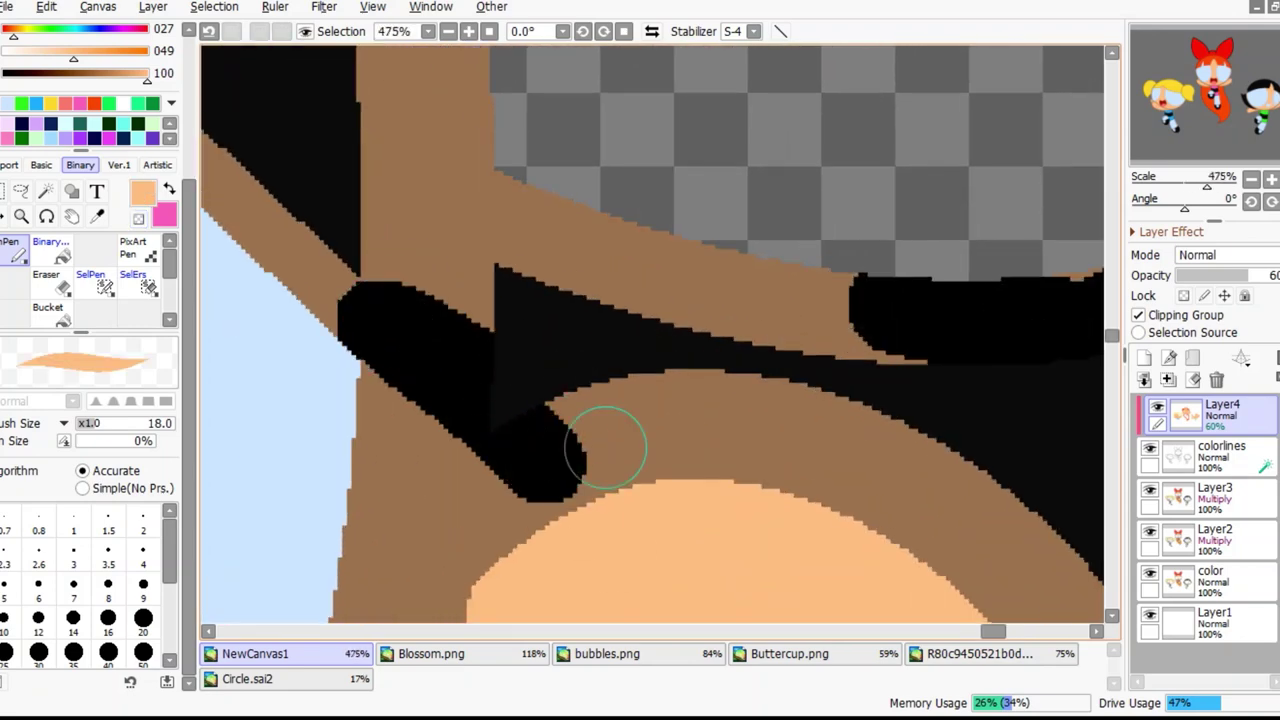
left_click(165, 215)
key("Escape")
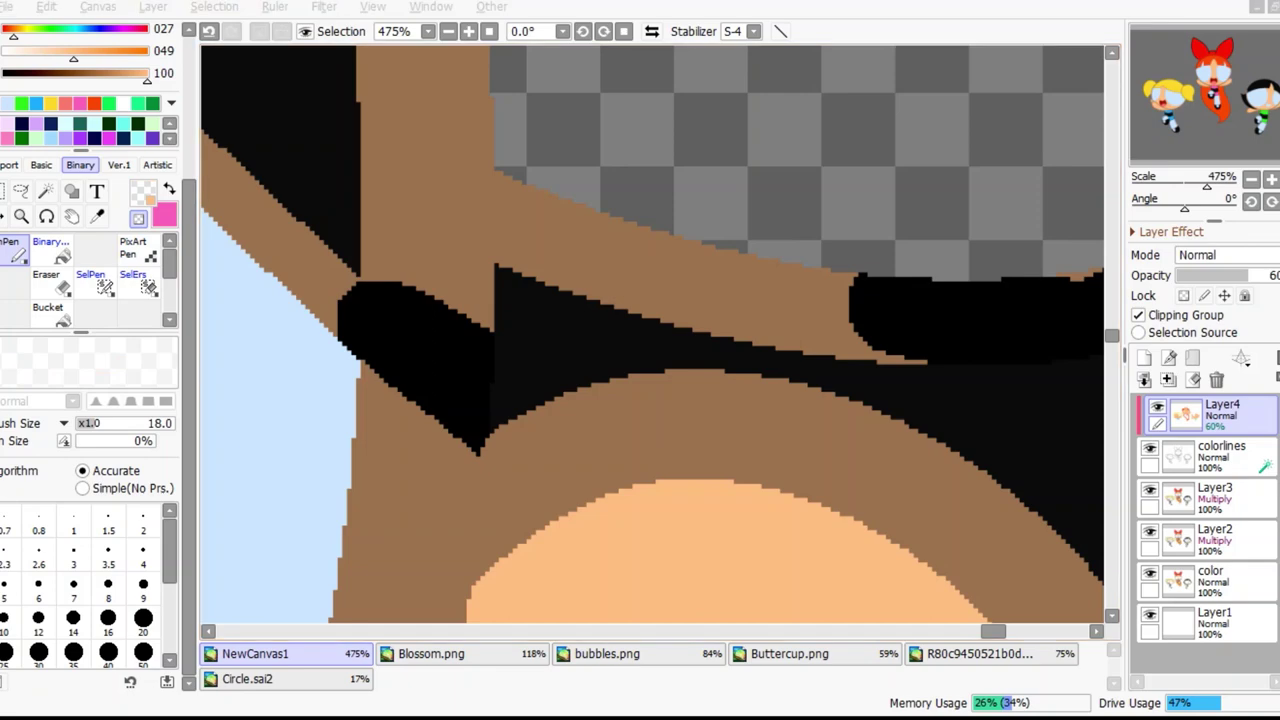
left_click_drag(920, 345, 457, 309)
scroll(457, 309, "down", 2)
Erase the brown from the right girl's hairline above her right-hand eye, enlarging the transparent pen to 50 px
scroll(271, 191, "up", 2)
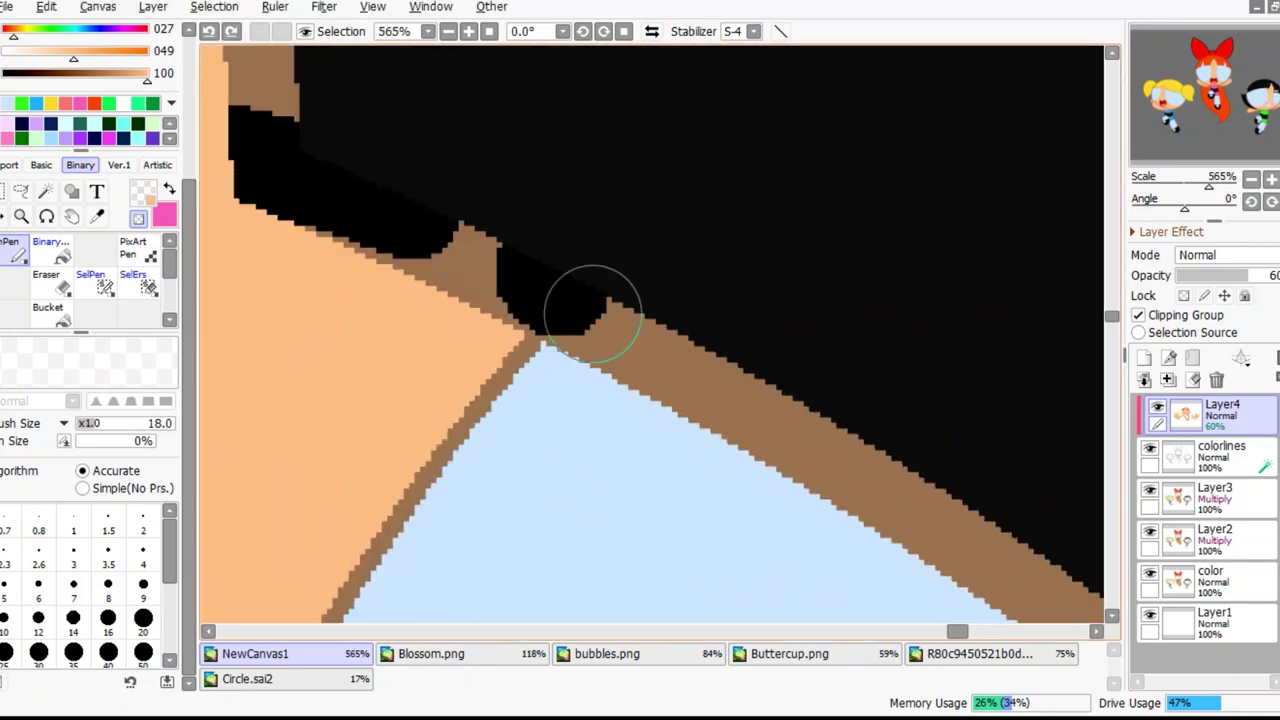
scroll(651, 331, "down", 3)
scroll(617, 303, "down", 2)
key("bracketright")
key("bracketright")
key("bracketright")
key("bracketright")
key("bracketright")
key("bracketright")
scroll(871, 463, "up", 2)
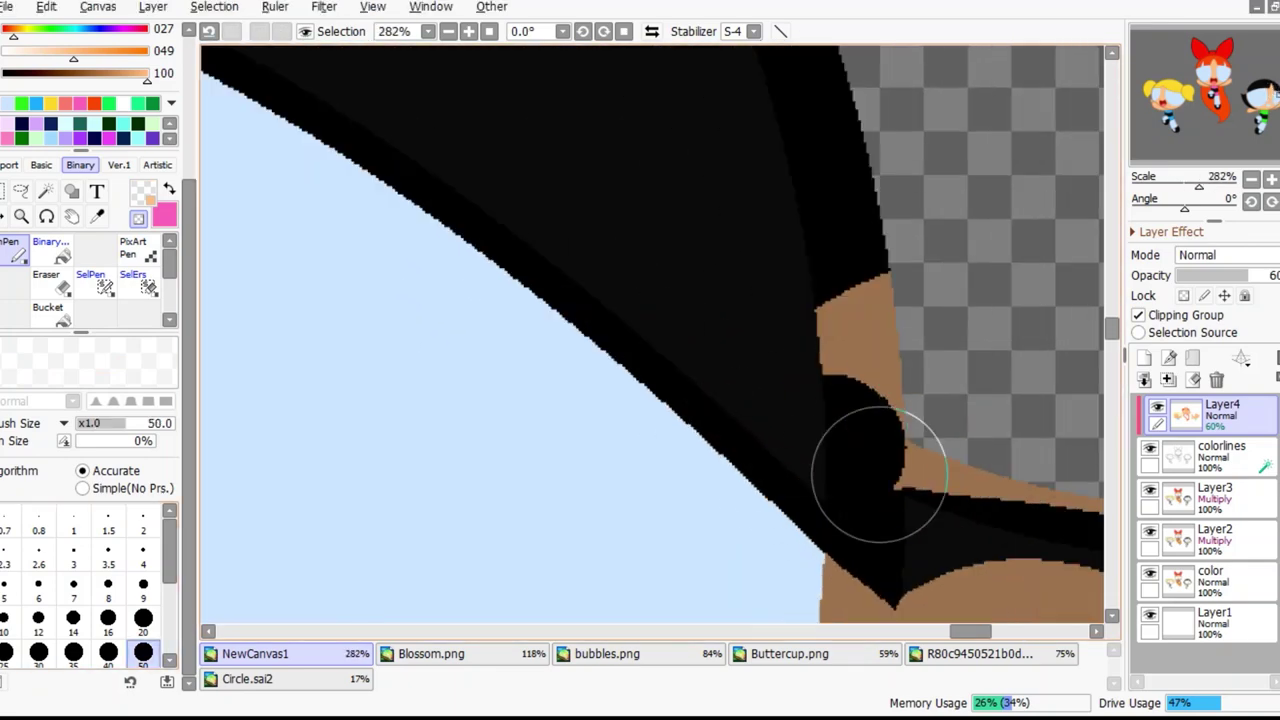
Erase the brown from the outer hair edge and from the fringe's lower edge beside the forehead gap
scroll(752, 330, "down", 1)
scroll(752, 330, "down", 5)
scroll(484, 404, "up", 4)
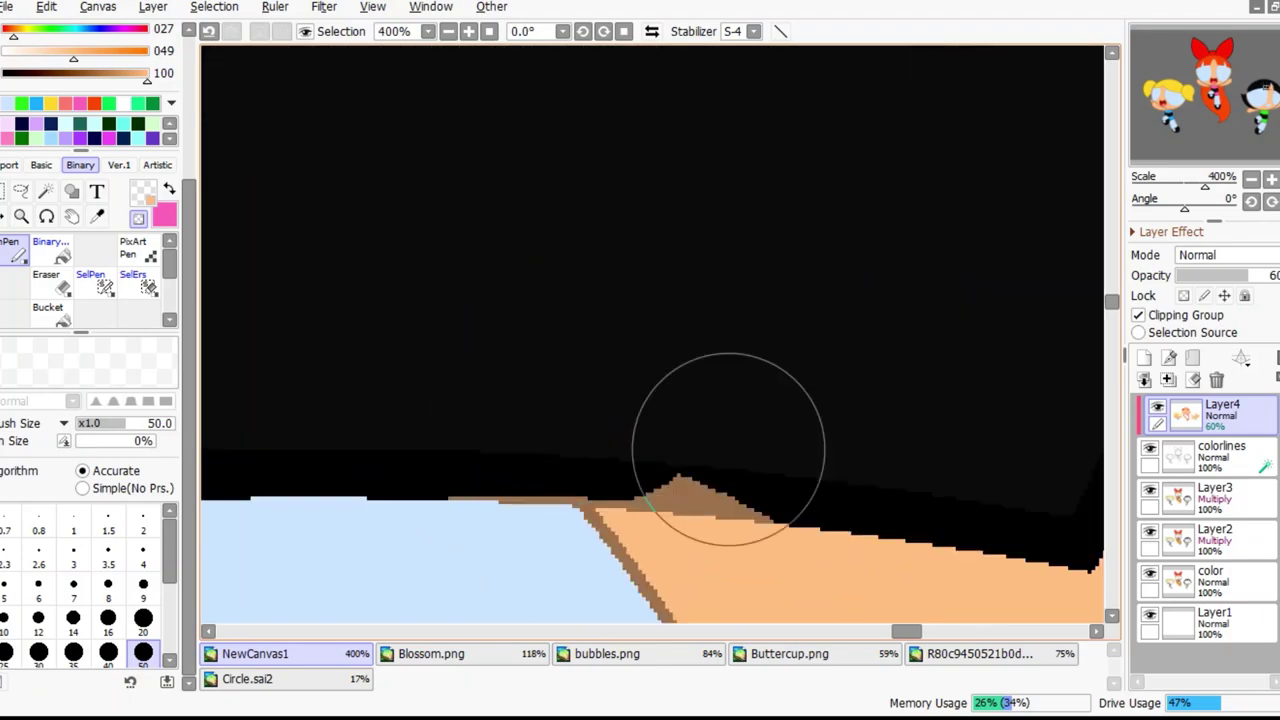
Erase the brown from the right girl's left outer hair edge and the hairline above her left-hand eye
scroll(495, 470, "down", 2)
scroll(481, 530, "up", 1)
left_click_drag(330, 575, 508, 465)
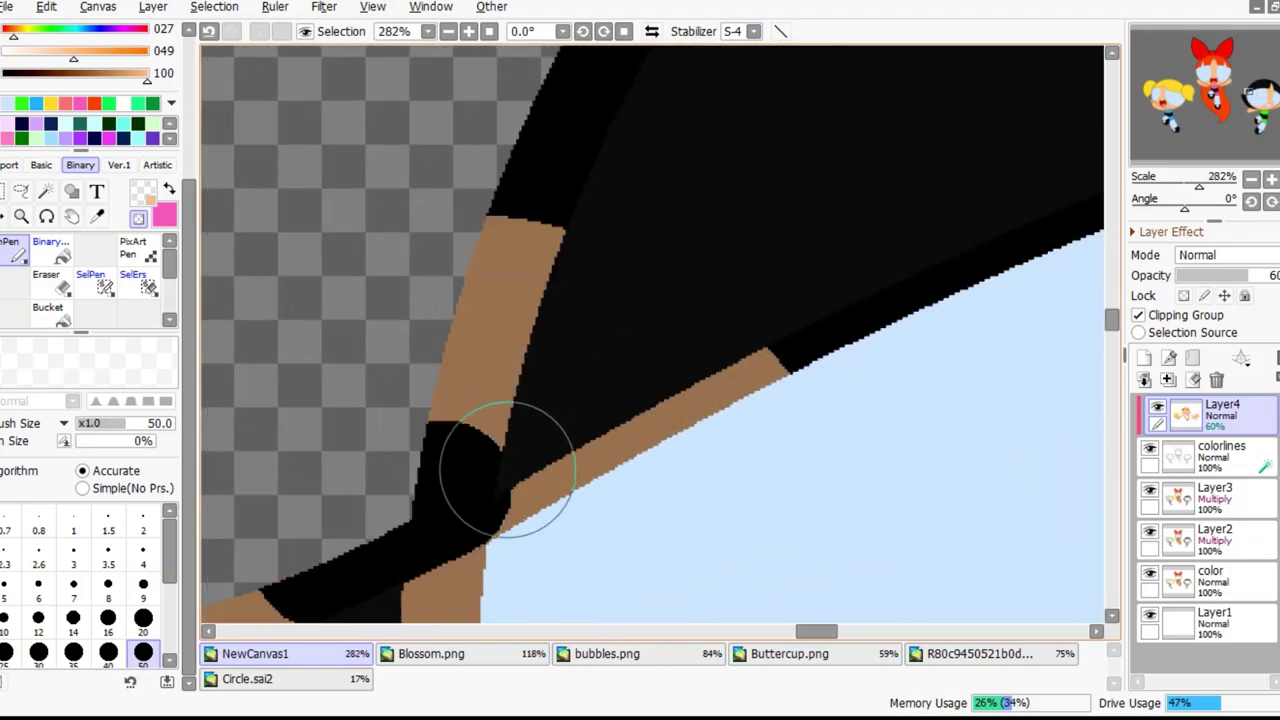
scroll(366, 263, "down", 8)
scroll(430, 150, "up", 6)
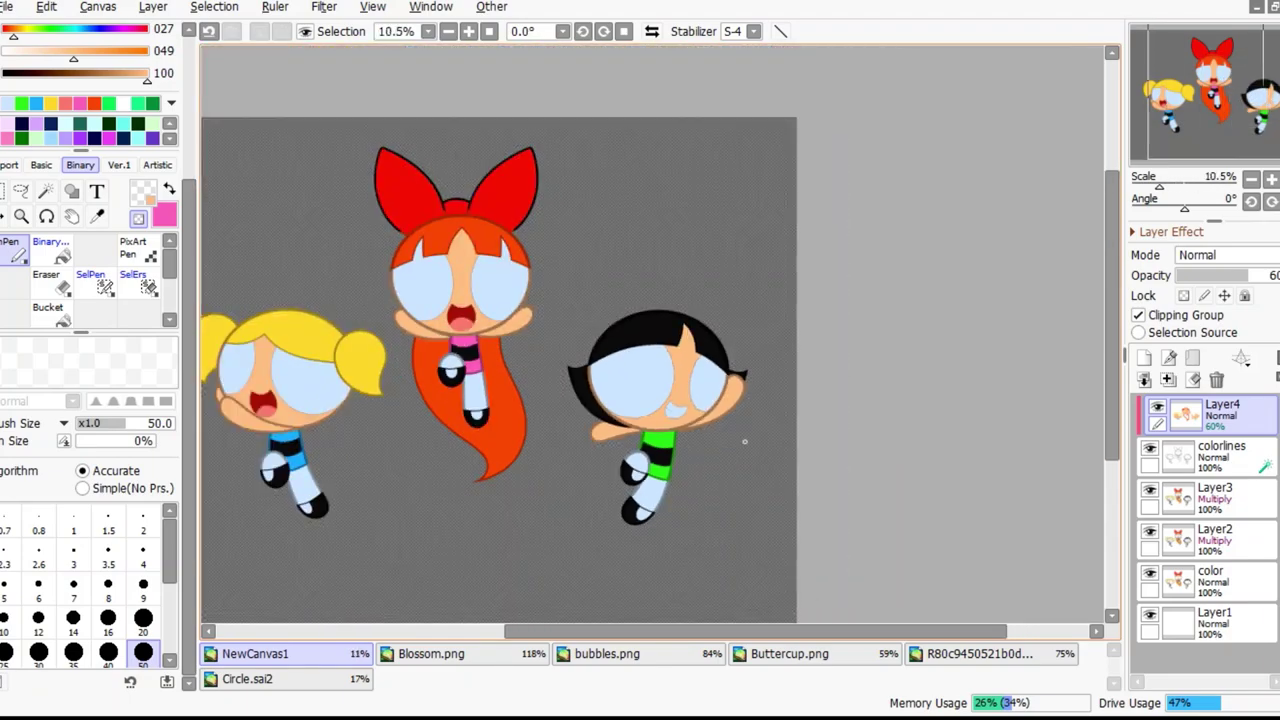
Recolour the outline of the middle girl's bow with the red sampled from it, using the 50 px pen
scroll(598, 442, "up", 4)
left_click(598, 442)
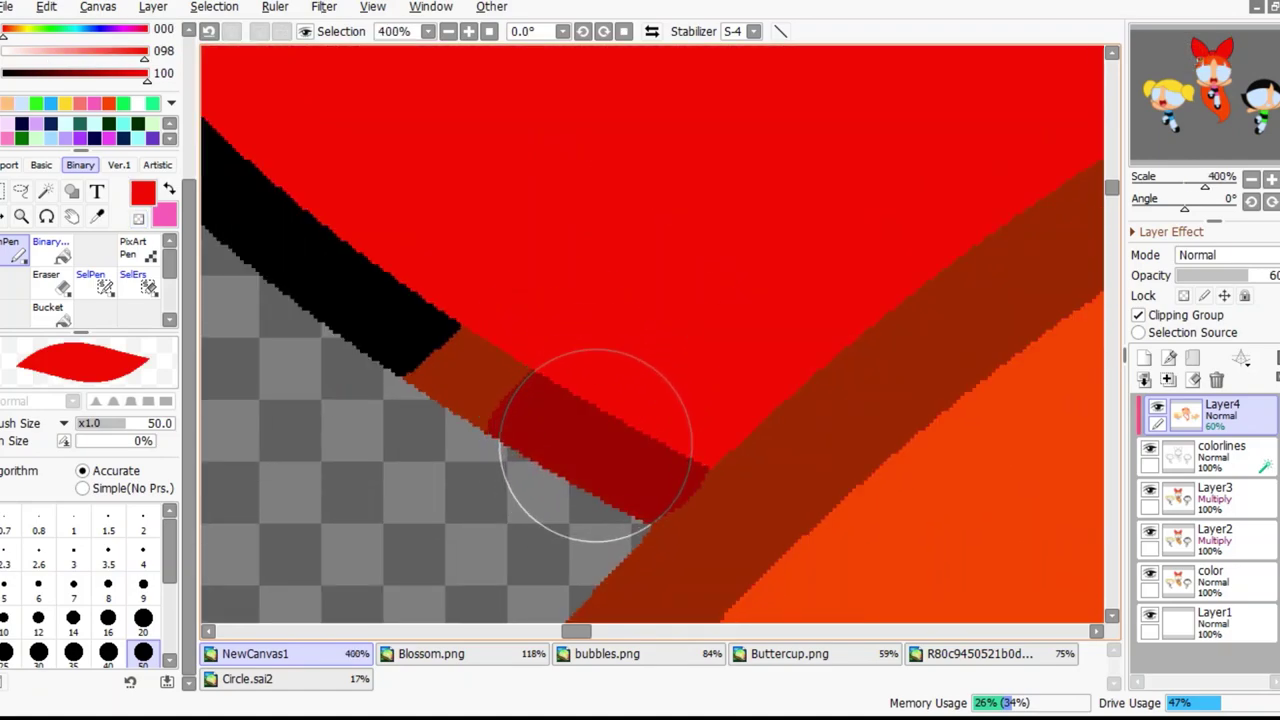
scroll(598, 442, "down", 5)
scroll(598, 340, "up", 5)
scroll(565, 330, "down", 6)
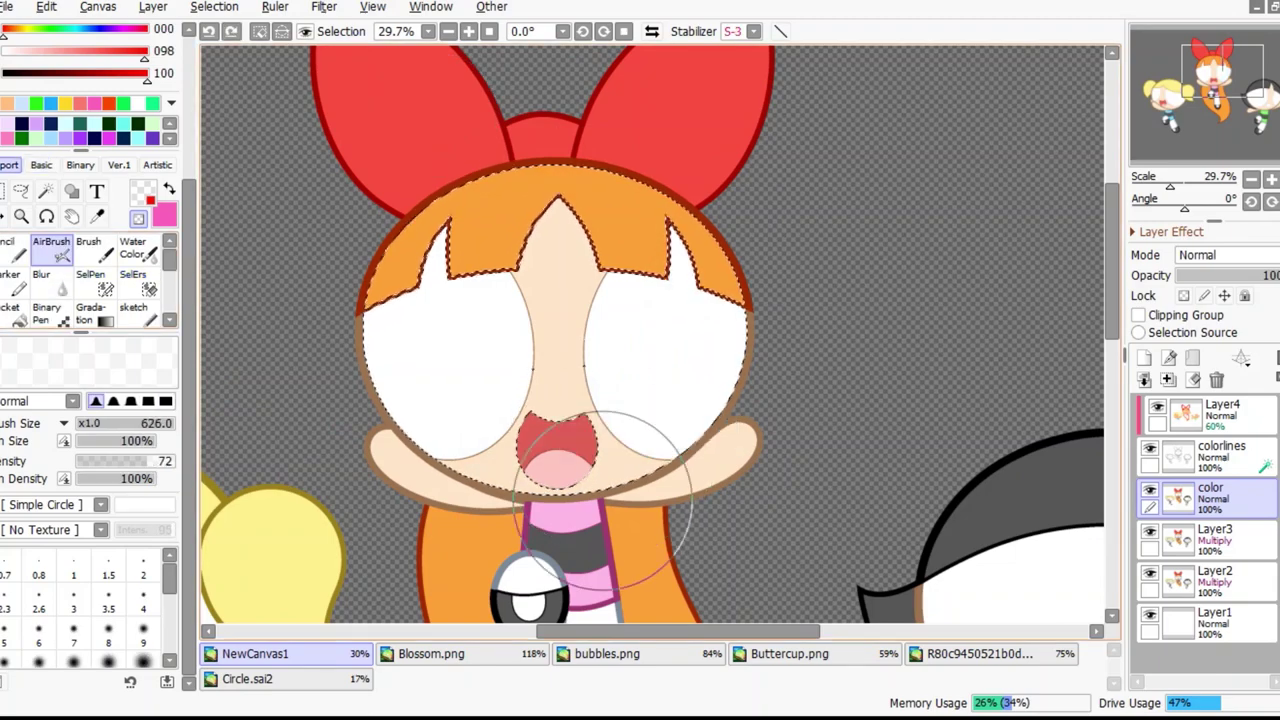
Redo the last airbrush strokes shading the middle girl's selected head on the color layer
key("ctrl+y")
key("ctrl+y")
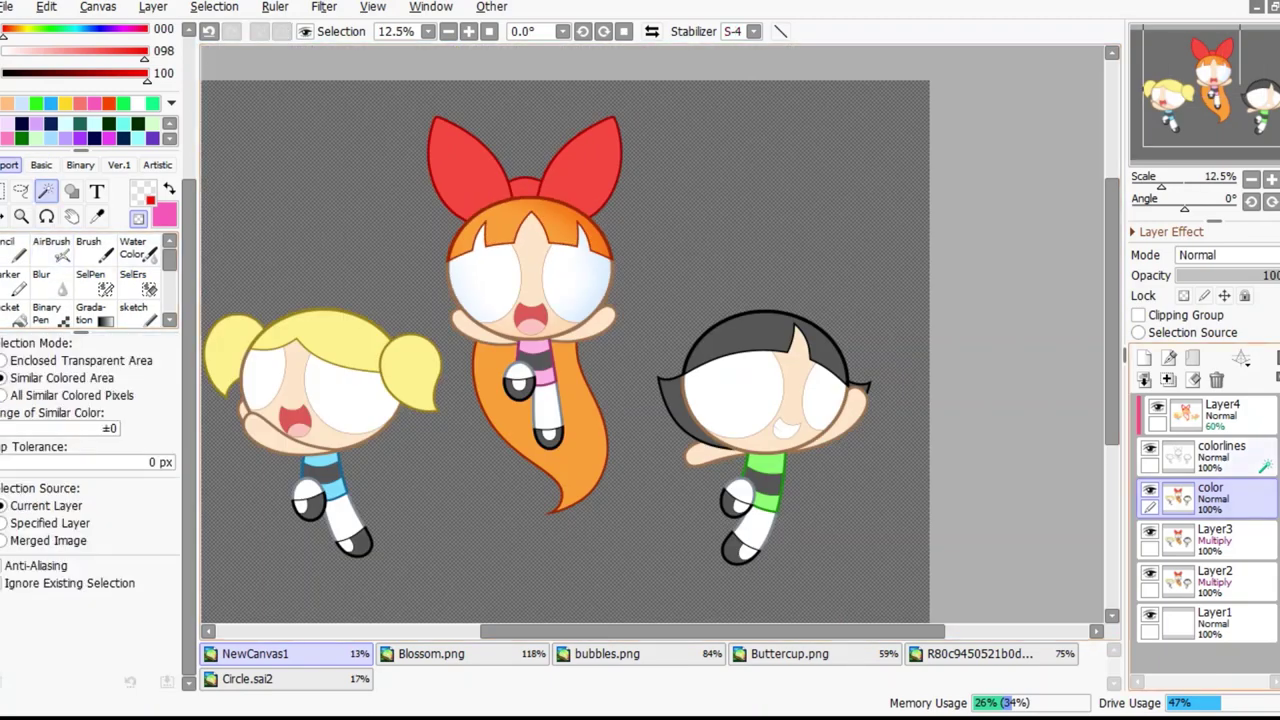
Select the middle girl's dress and straight leg from the colorlines layer and airbrush soft shading on the color layer at size 347
scroll(550, 350, "up", 8)
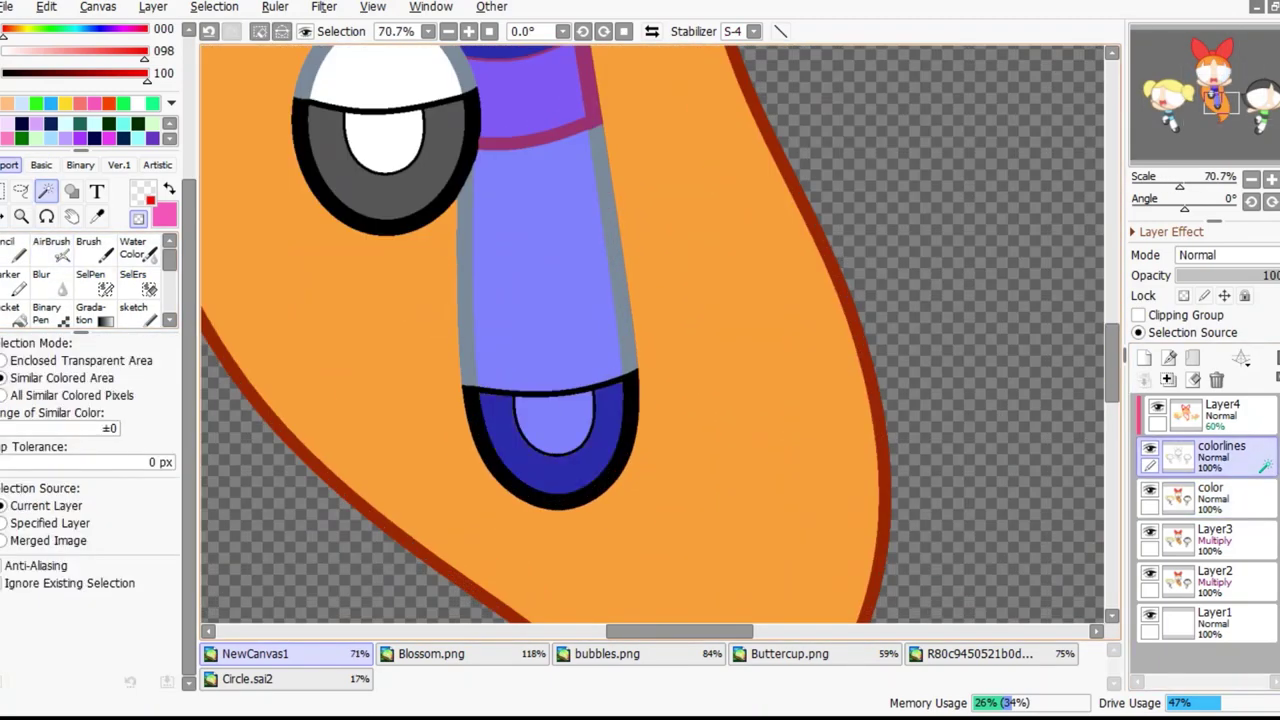
scroll(612, 505, "down", 5)
scroll(630, 130, "up", 3)
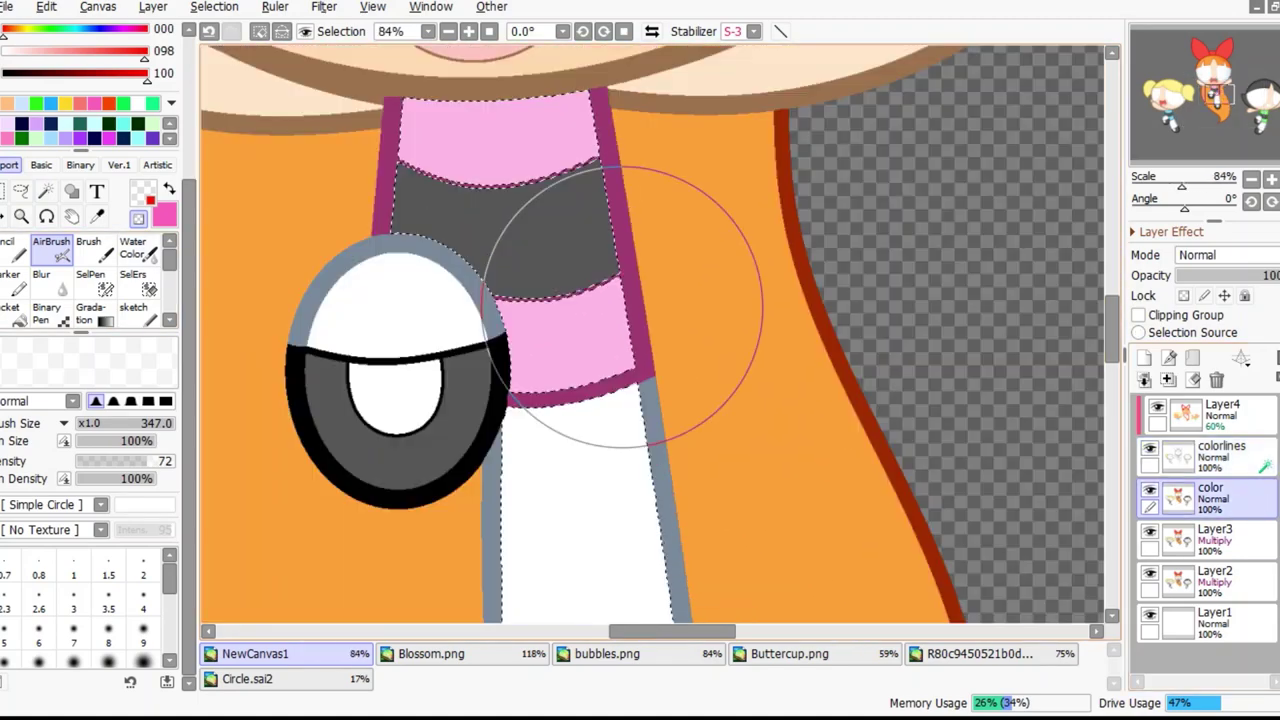
scroll(600, 514, "down", 4)
scroll(600, 500, "up", 3)
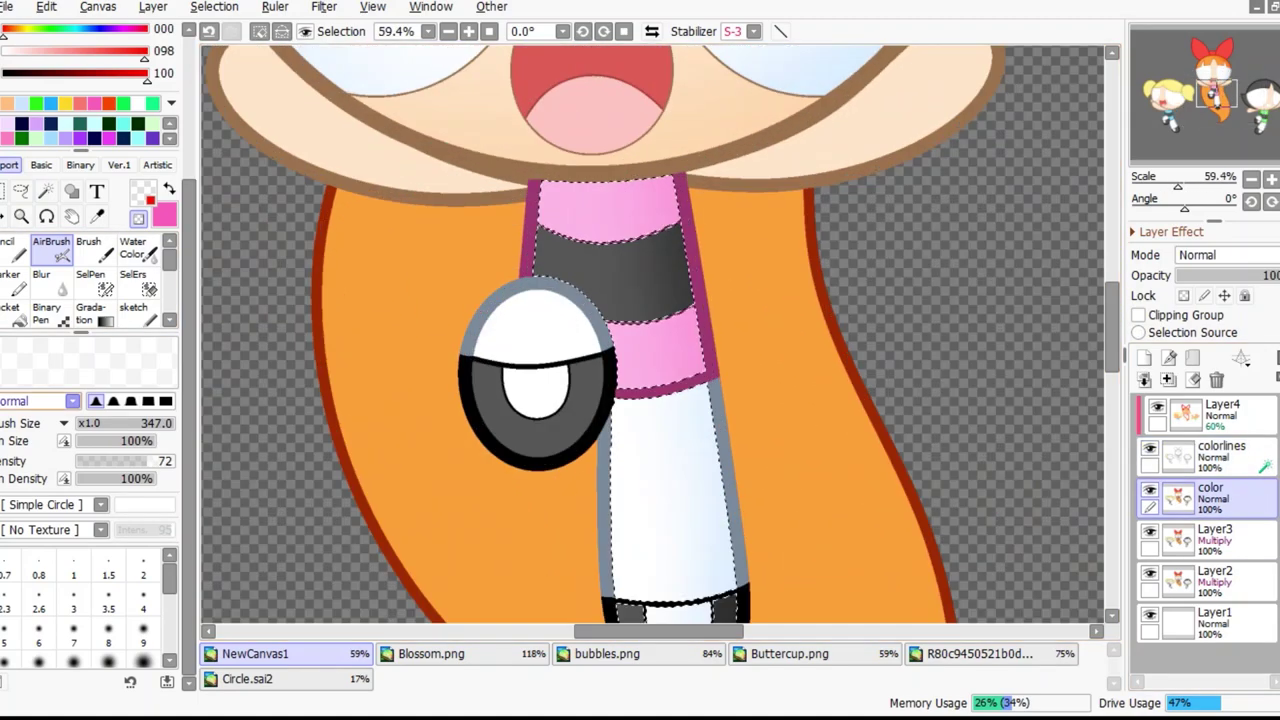
Select the middle girl's raised foot, both sock and shoe, from the colorlines layer and airbrush shading onto it
key("w")
left_click(1220, 450)
left_click(535, 320)
left_click(480, 400, "shift")
key("v")
left_click(1220, 410)
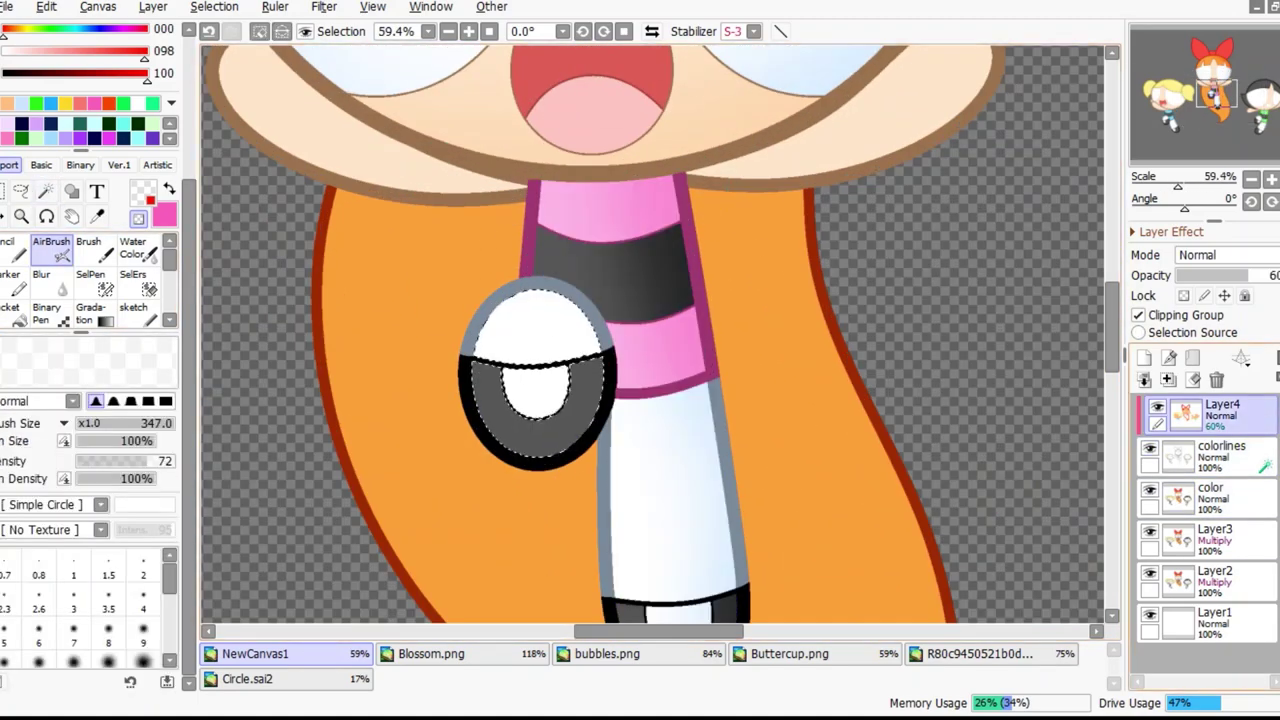
left_click(1220, 495)
Select the middle girl's long hair from the colorlines layer and airbrush darker orange around her body on the color layer
key("w")
left_click(1220, 450)
scroll(650, 340, "down", 3)
left_click(290, 430)
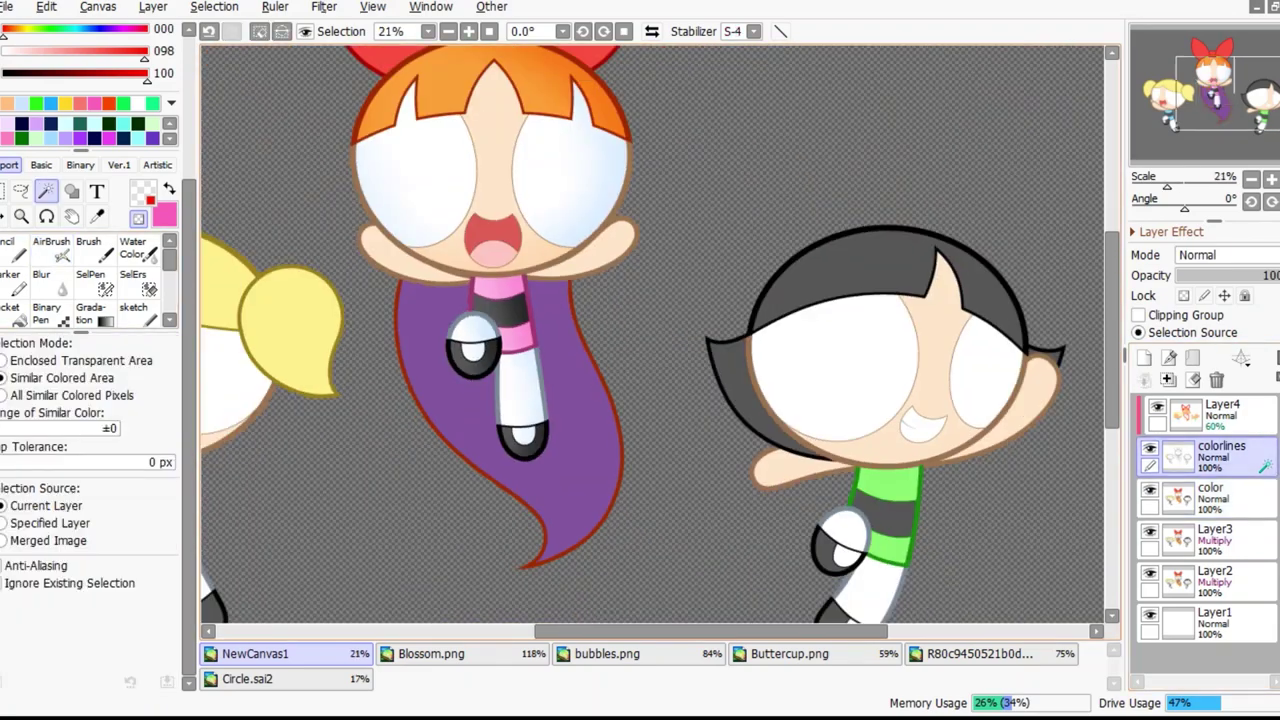
scroll(700, 400, "up", 1)
key("v")
left_click(1220, 495)
left_click_drag(820, 290, 790, 470)
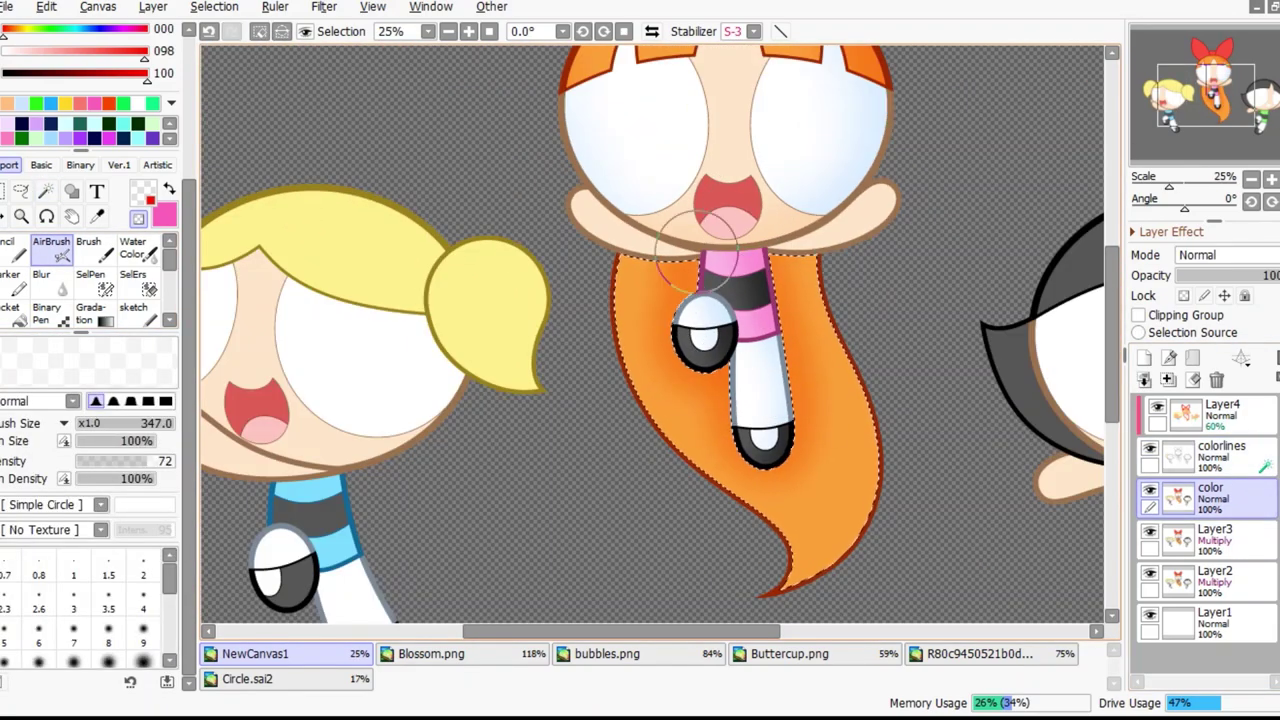
Select both of the middle girl's arms from the colorlines layer and airbrush soft skin shading on the color layer
key("w")
left_click(1220, 450)
scroll(826, 220, "up", 1)
left_click(826, 220)
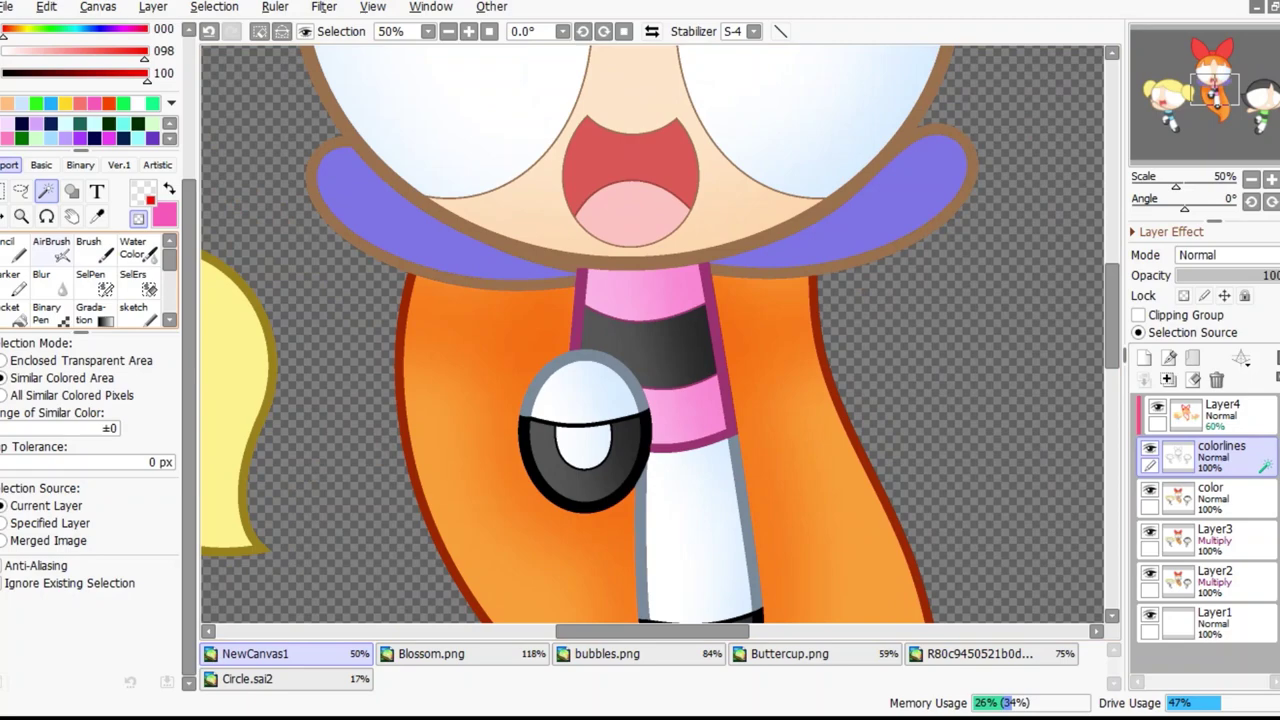
key("v")
left_click(1220, 495)
Select the middle girl's face skin and airbrush soft shading onto it at brush size 695
key("w")
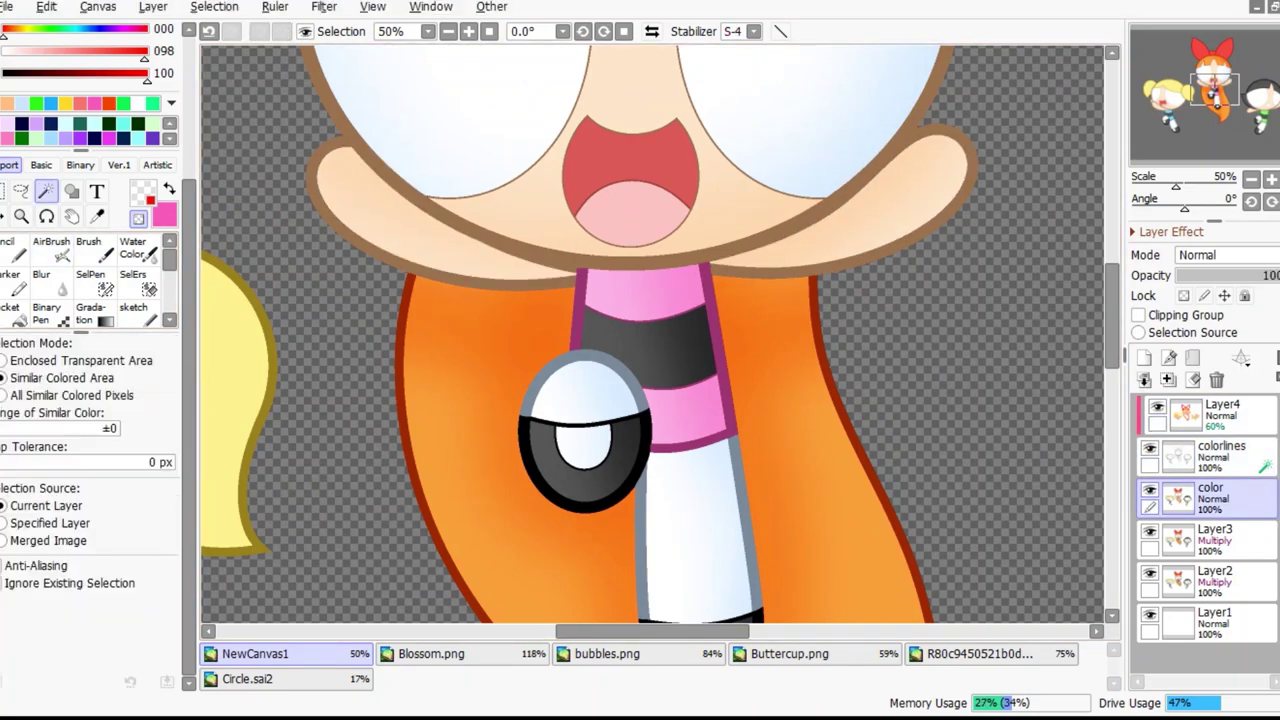
left_click(1220, 450)
scroll(660, 340, "down", 1)
left_click(668, 400)
key("v")
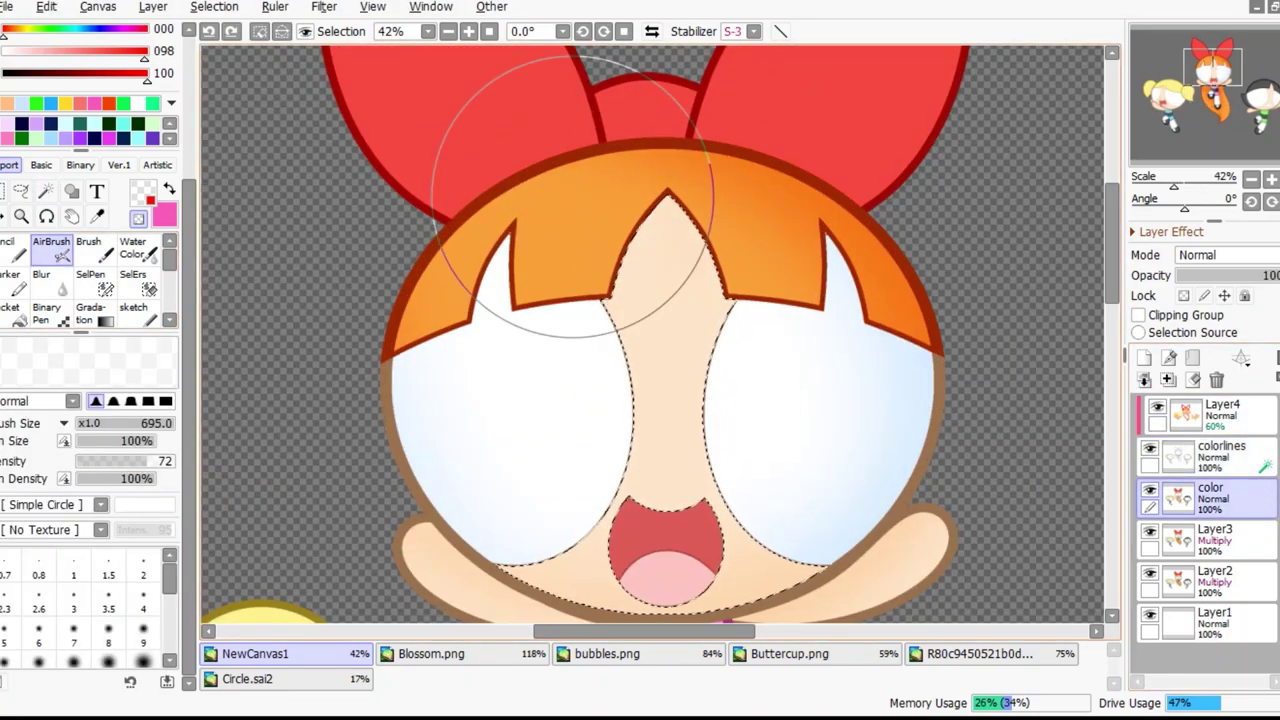
Select the loops and knot of the middle girl's bow and airbrush red shading on the color layer at brush size 695
key("w")
left_click(1215, 540)
left_click_drag(600, 300, 720, 530)
left_click(1215, 495)
left_click(590, 260)
key("v")
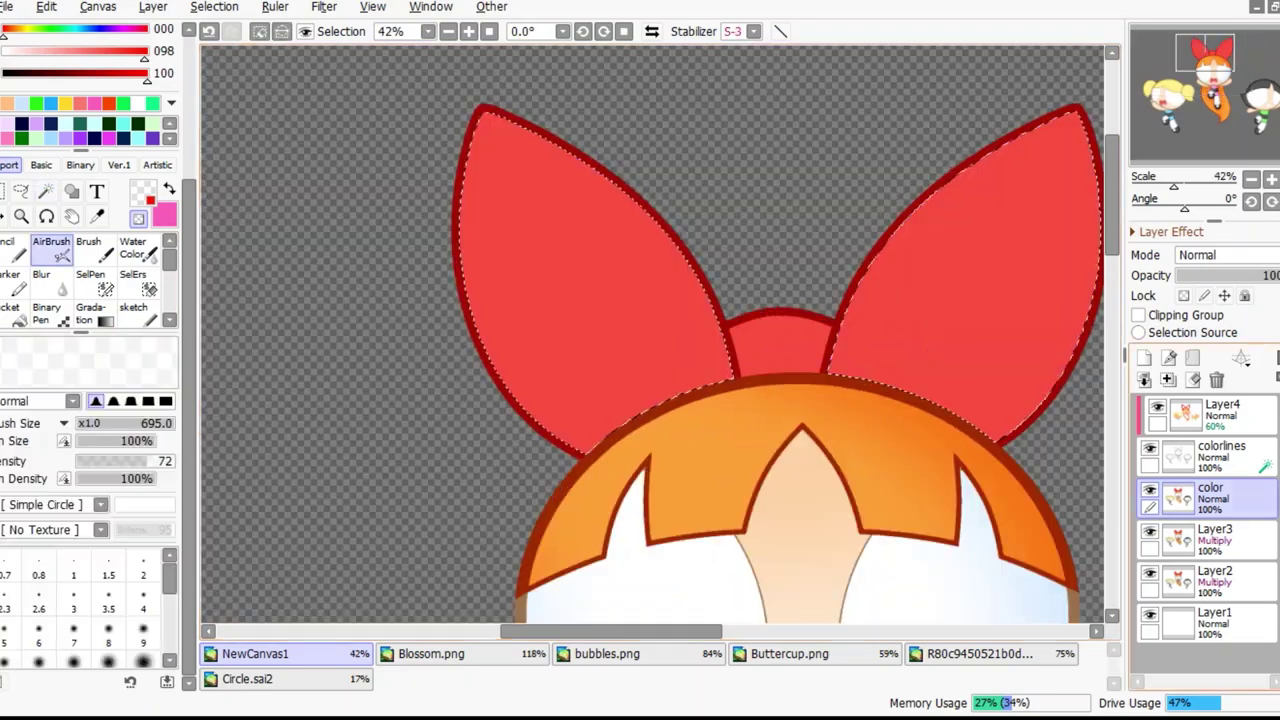
scroll(718, 440, "down", 2)
key("w")
scroll(740, 330, "up", 2)
left_click(643, 286)
key("v")
Select the left girl's head and airbrush soft shading over her face, eyes and hair, enlarging the brush to 739
key("w")
scroll(400, 330, "down", 2)
scroll(650, 300, "up", 2)
left_click(700, 300)
key("v")
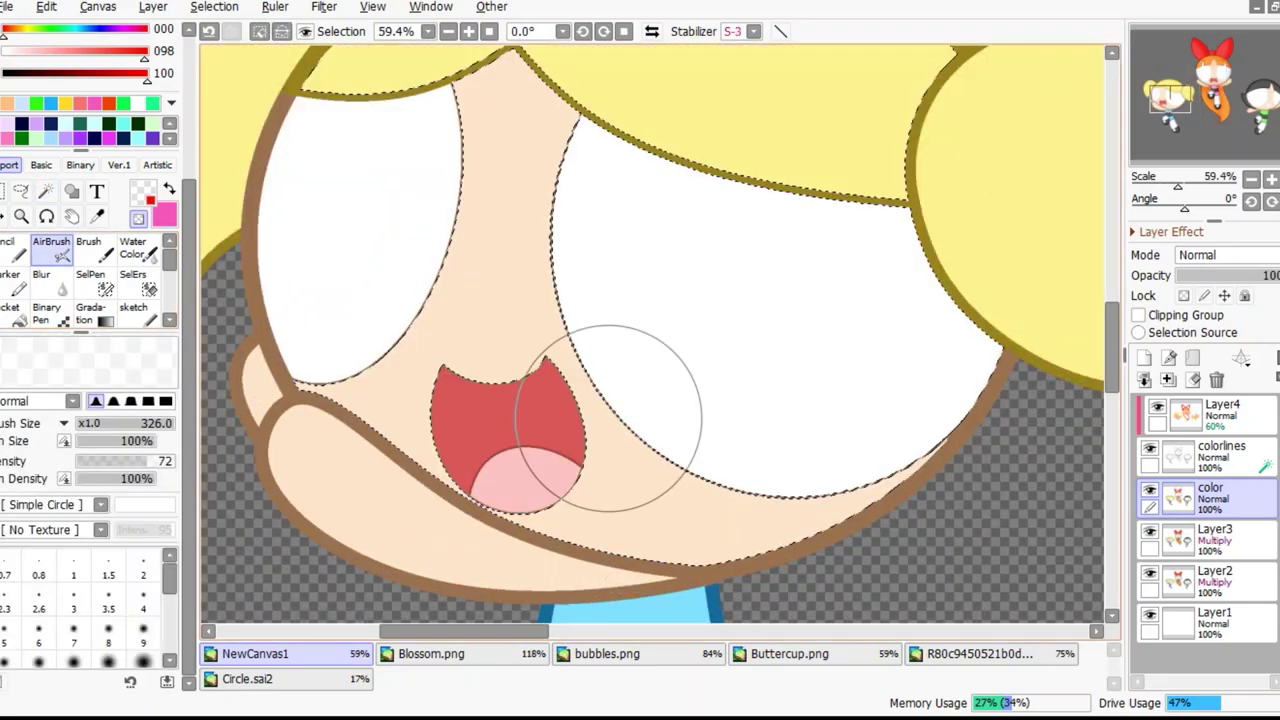
scroll(614, 443, "down", 5)
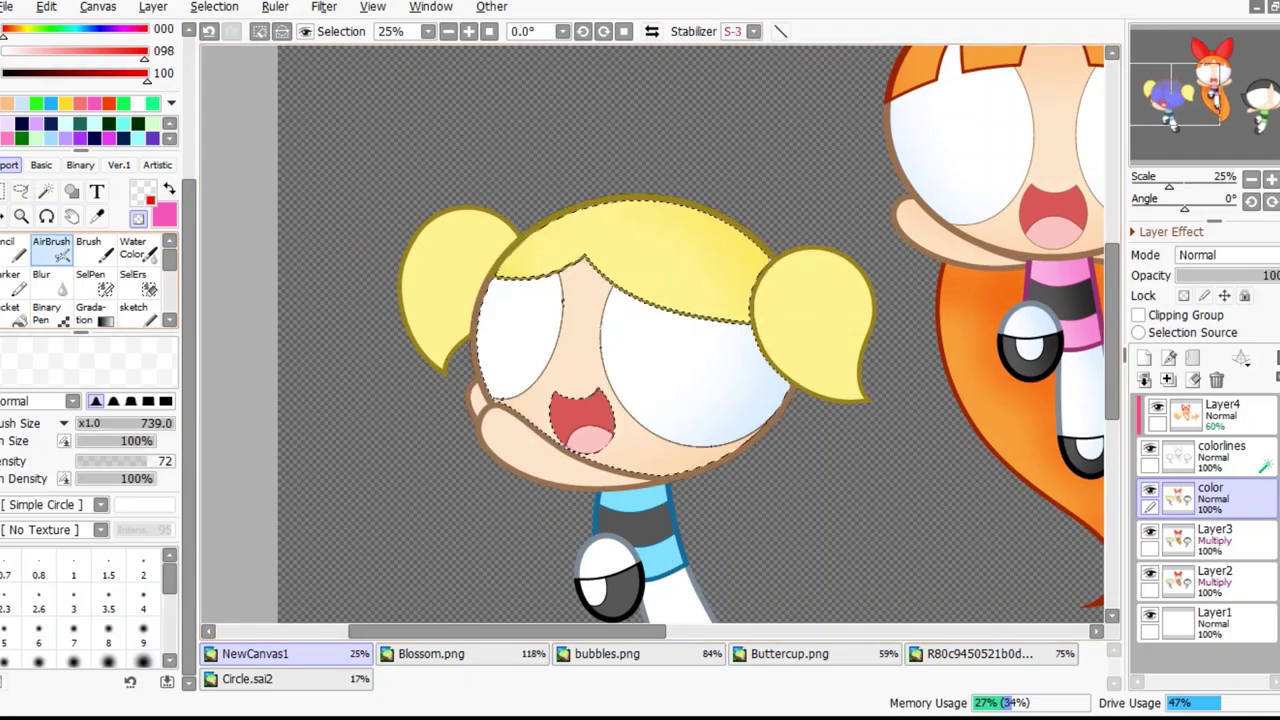
Select the mouths and tongues of the left and middle girls and airbrush darker red shading at brush size 151
key("w")
left_click(580, 412)
scroll(590, 415, "up", 6)
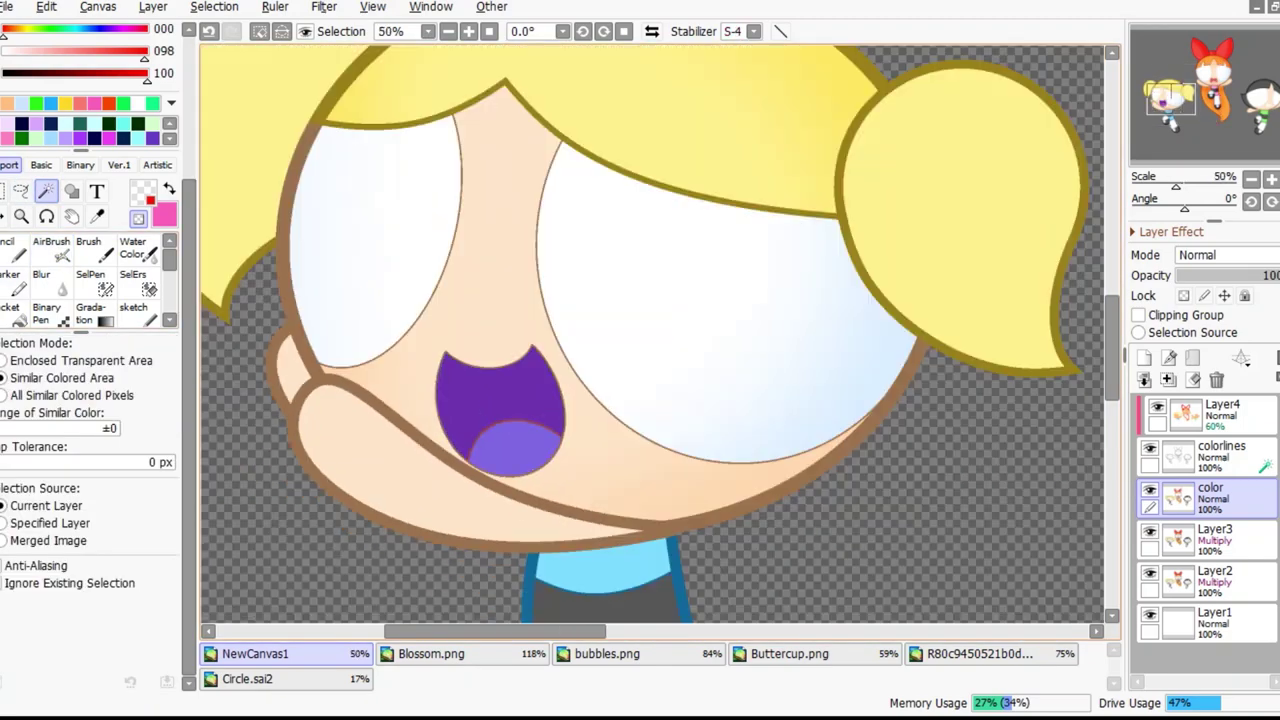
key("v")
scroll(718, 497, "up", 5)
scroll(718, 497, "down", 5)
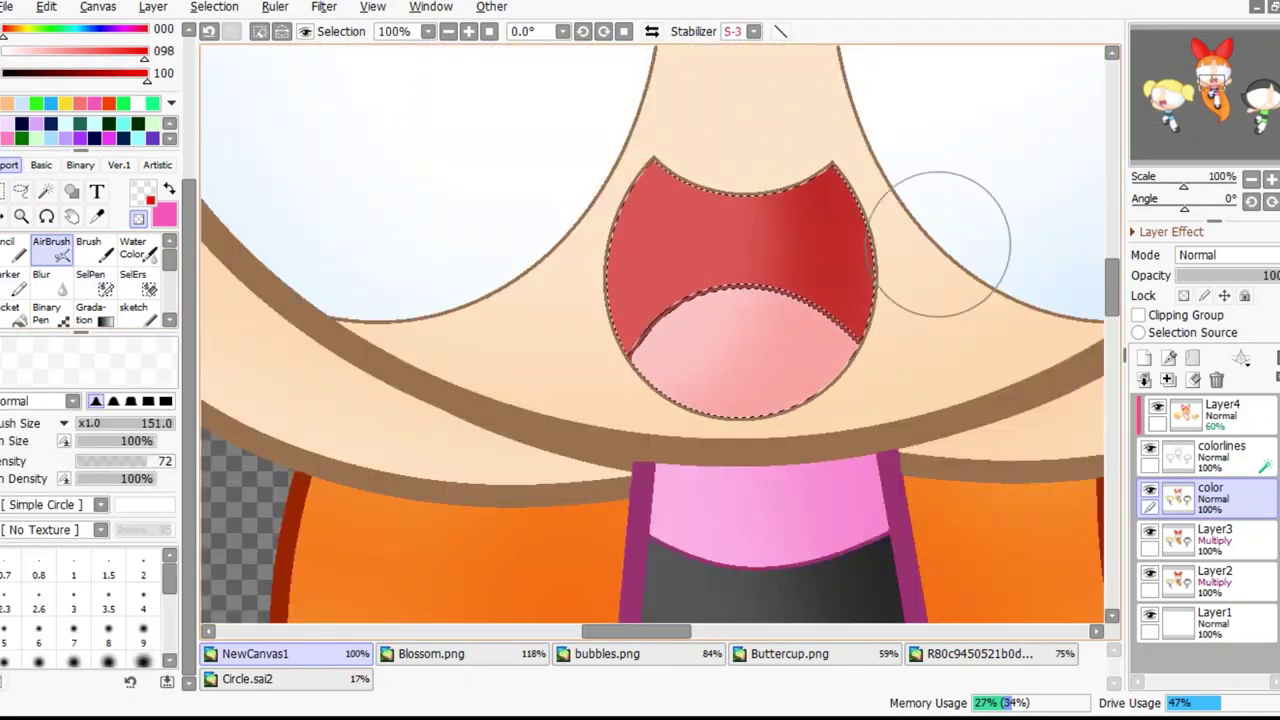
scroll(940, 244, "down", 5)
scroll(697, 114, "up", 7)
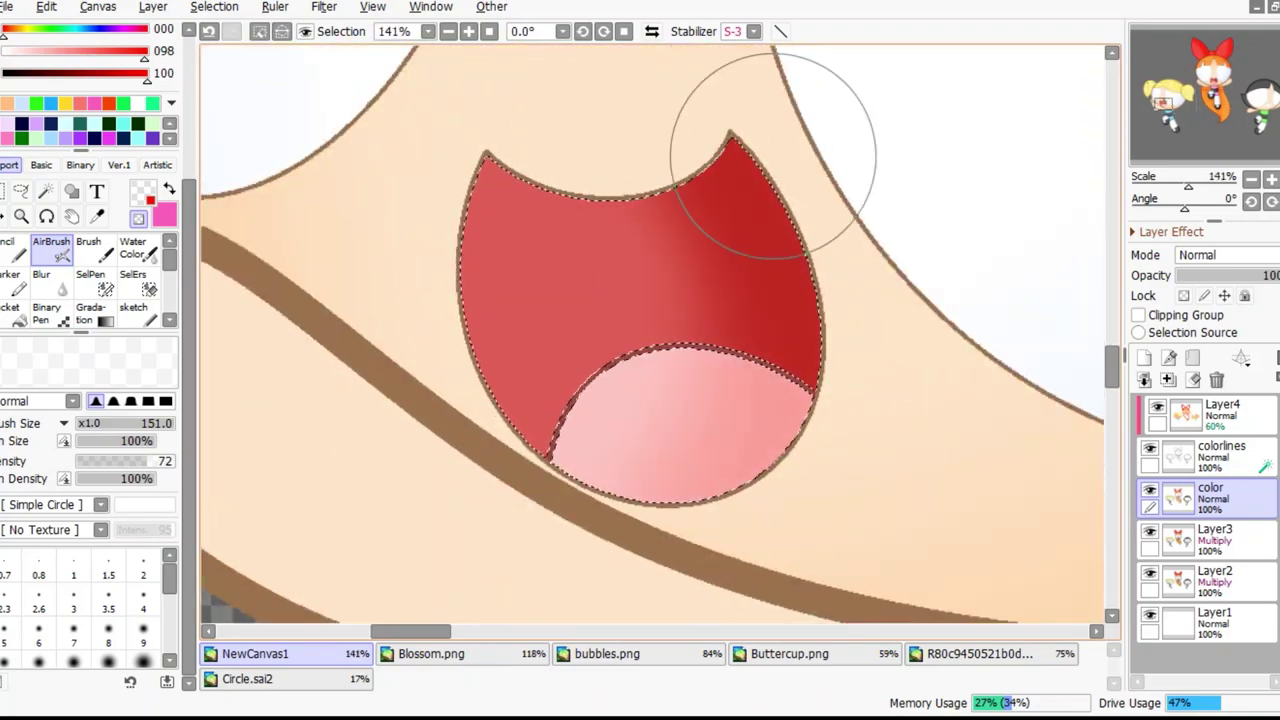
scroll(773, 155, "down", 5)
Select the left girl's right-hand pigtail and airbrush yellow shading onto it with the brush size at about 347
key("w")
scroll(860, 230, "up", 4)
left_click(860, 230)
key("v")
left_click_drag(613, 380, 700, 380)
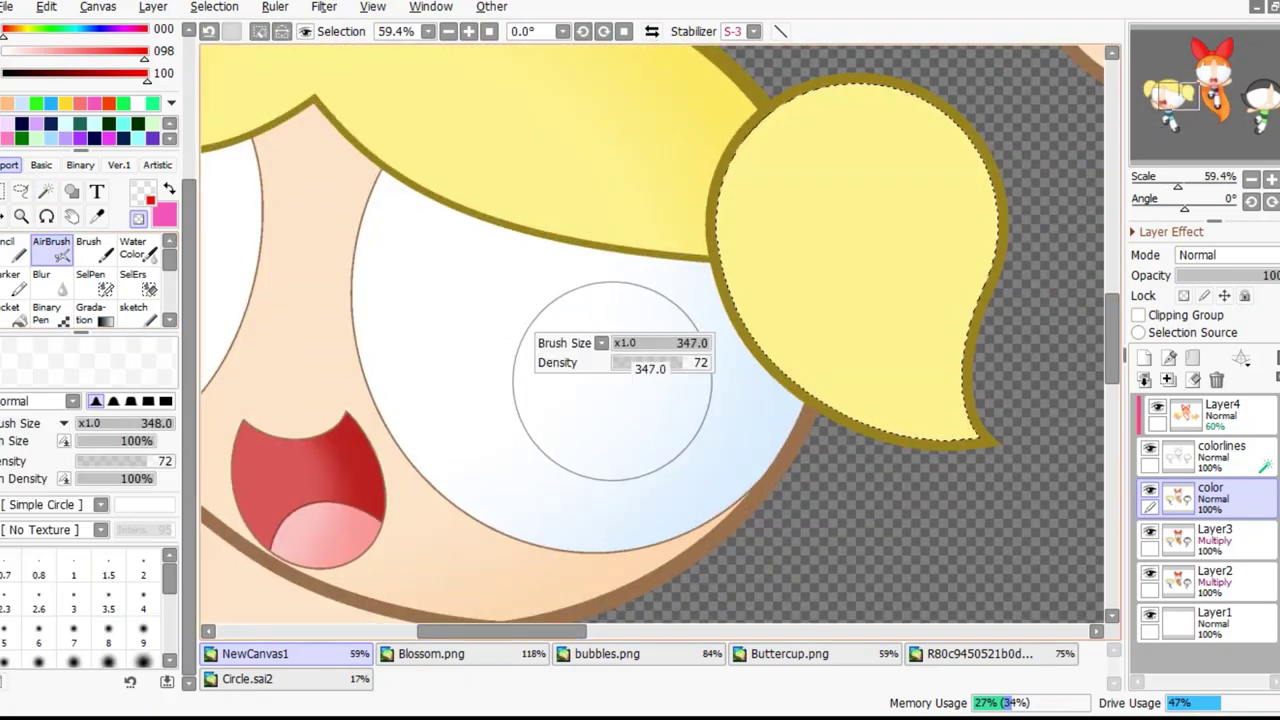
scroll(710, 370, "down", 1)
scroll(303, 163, "down", 4)
Select the left girl's left-hand pigtail and airbrush matching yellow shading onto it
key("w")
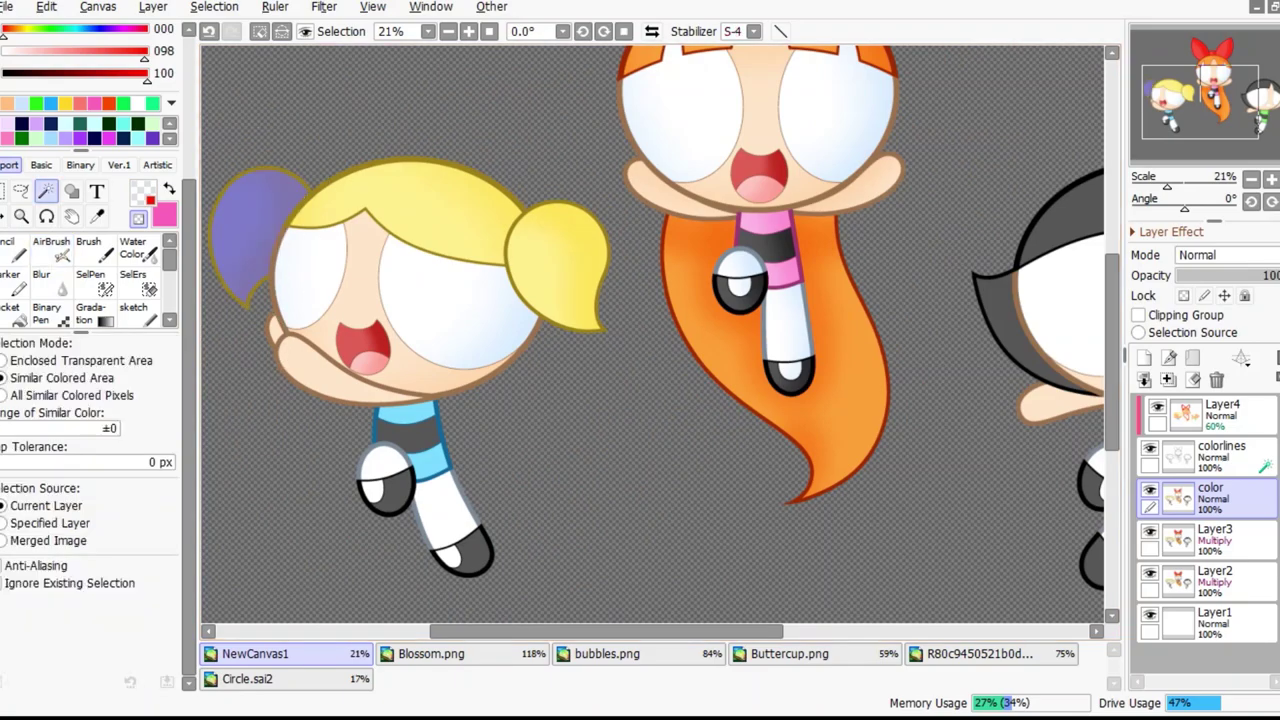
scroll(250, 290, "up", 4)
left_click(250, 295)
key("v")
scroll(266, 249, "down", 4)
Select the left girl's dress, leg and raised foot and airbrush soft shading onto them
key("w")
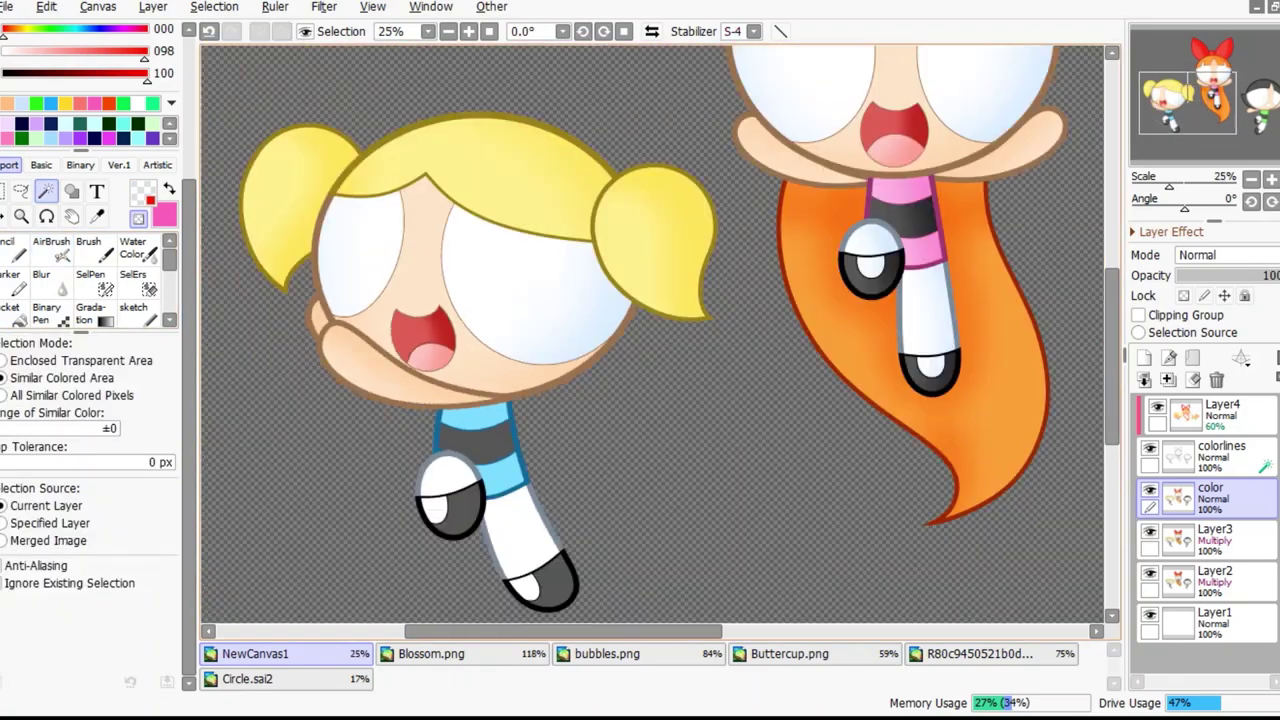
scroll(450, 450, "up", 4)
scroll(450, 450, "down", 1)
left_click(440, 420)
key("v")
key("w")
key("v")
Select the stray skin-coloured pixel in the left girl's face outline beside her eye and airbrush it to match the shading
scroll(300, 171, "up", 4)
scroll(343, 349, "down", 10)
scroll(778, 214, "up", 8)
key("w")
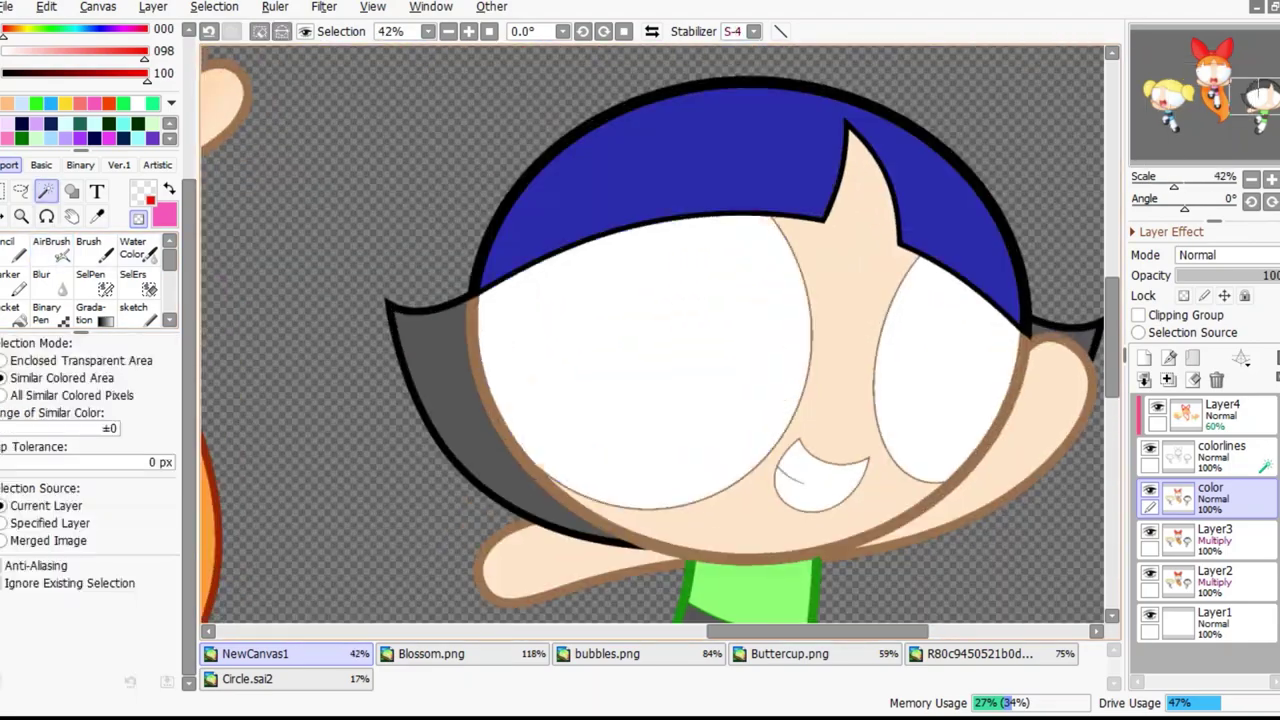
scroll(650, 330, "down", 4)
scroll(455, 297, "up", 8)
scroll(455, 297, "up", 4)
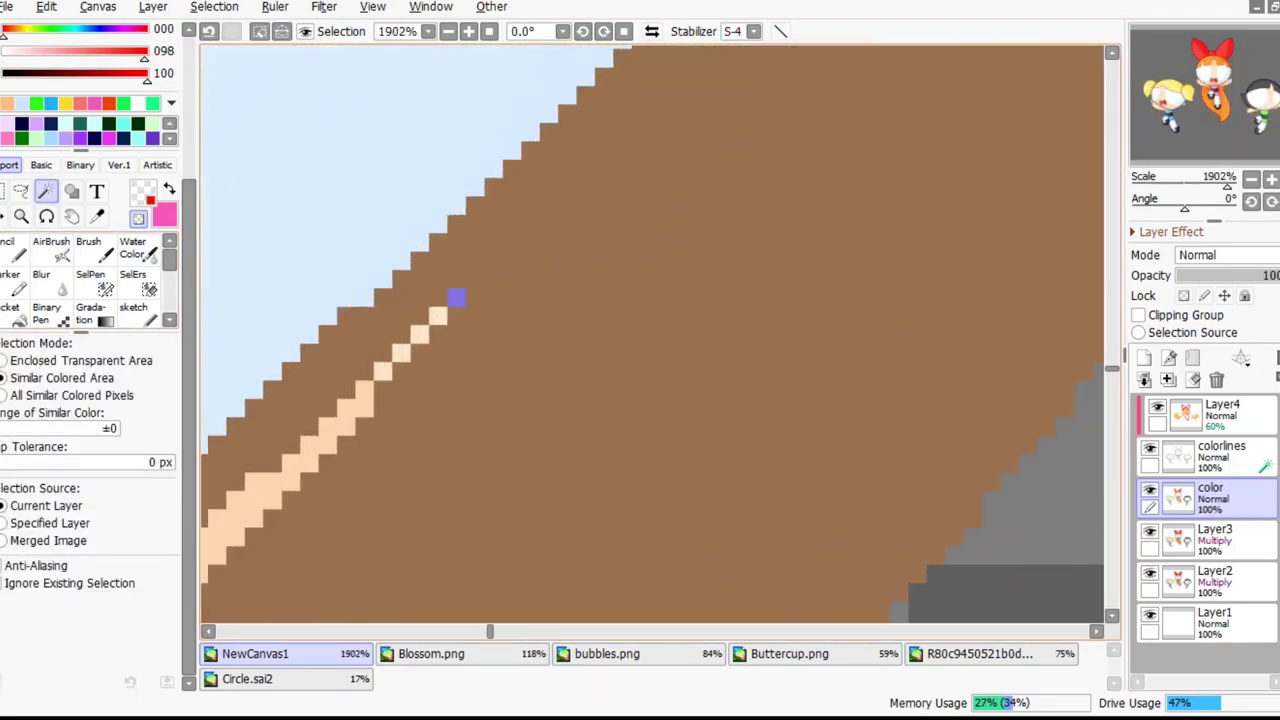
left_click(455, 297)
key("v")
scroll(650, 330, "down", 12)
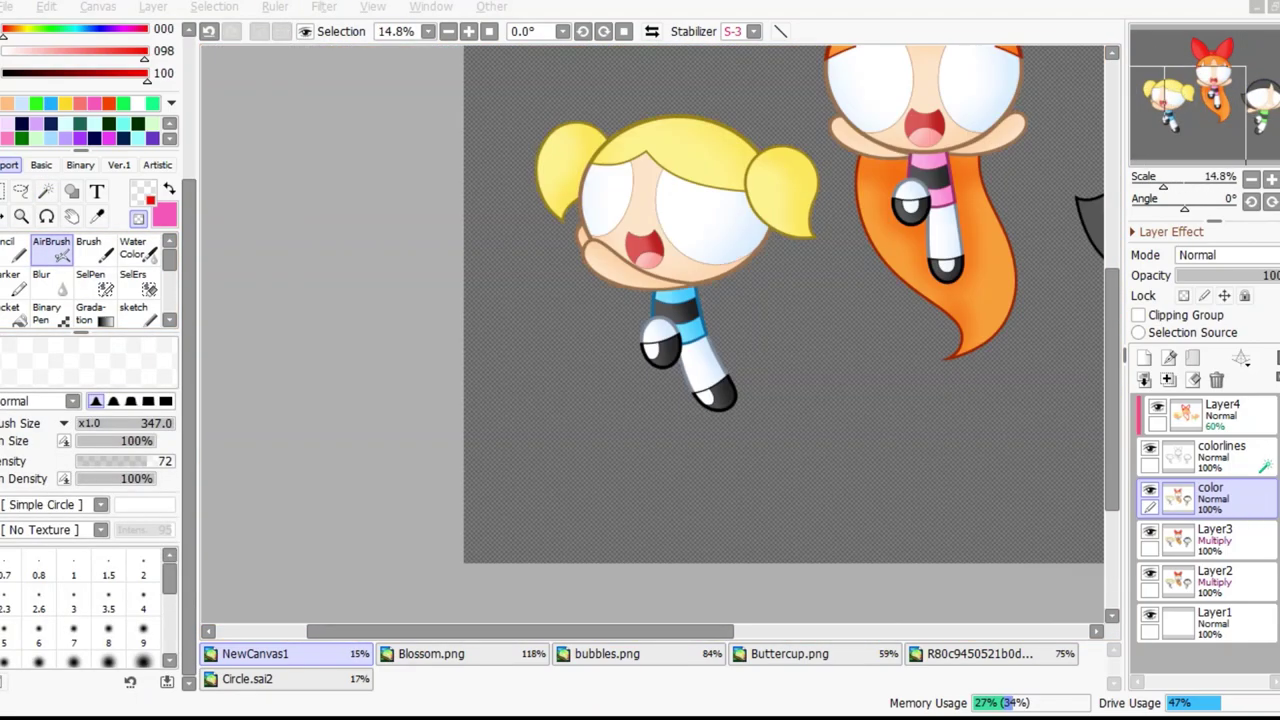
Select the right girl's head from the colorlines layer and airbrush her hair and eyes on the color layer at size 507
key("w")
scroll(943, 286, "up", 5)
left_click(1221, 452)
left_click(700, 380)
scroll(700, 380, "up", 6)
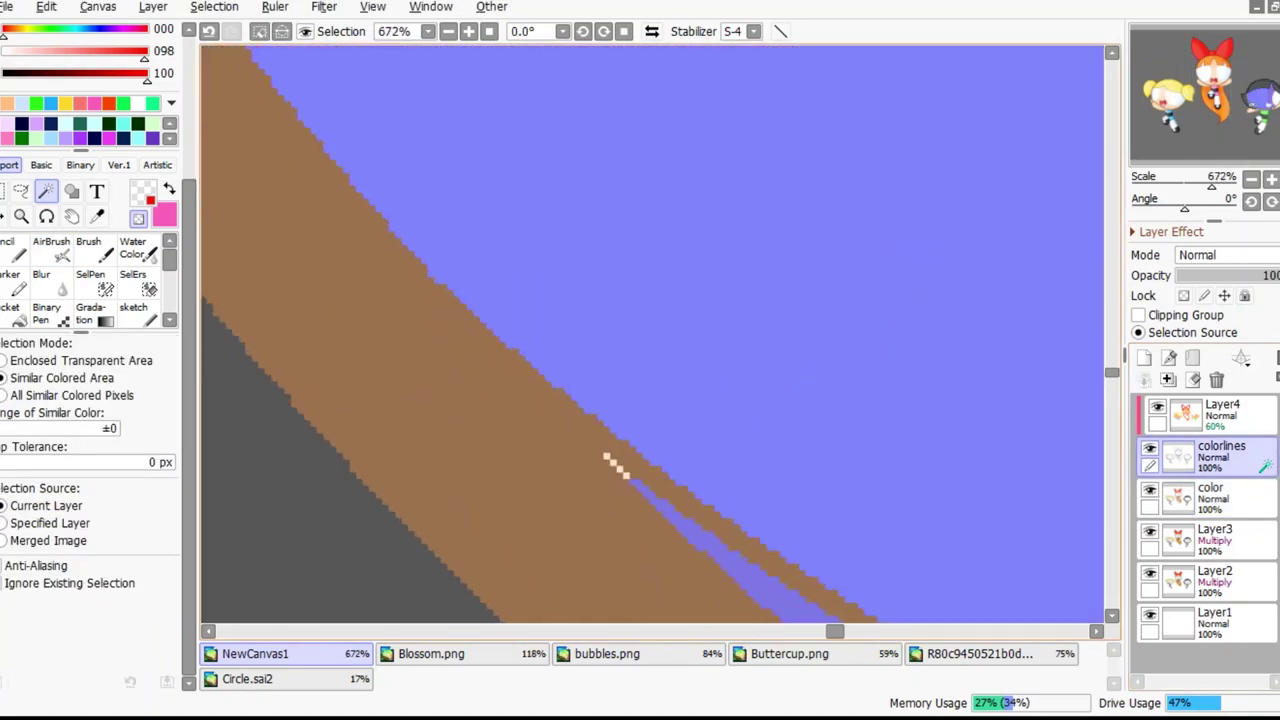
scroll(700, 380, "down", 9)
key("v")
scroll(490, 240, "down", 3)
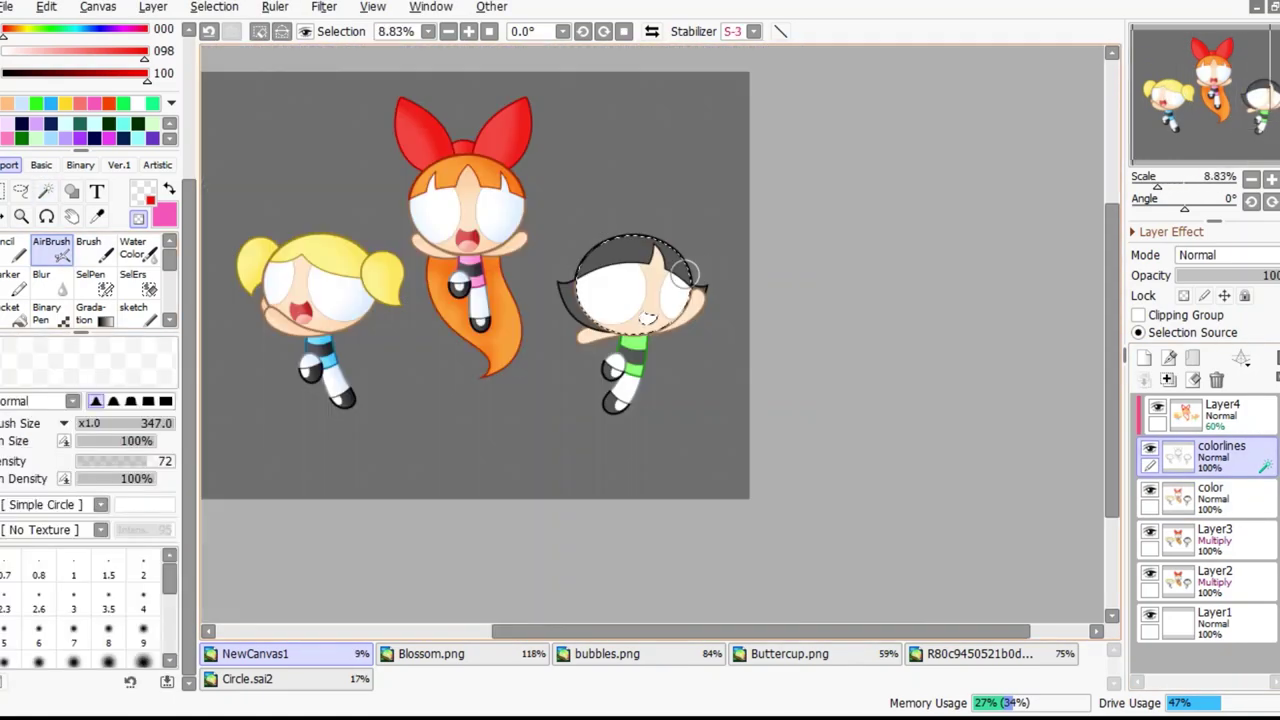
scroll(490, 240, "up", 2)
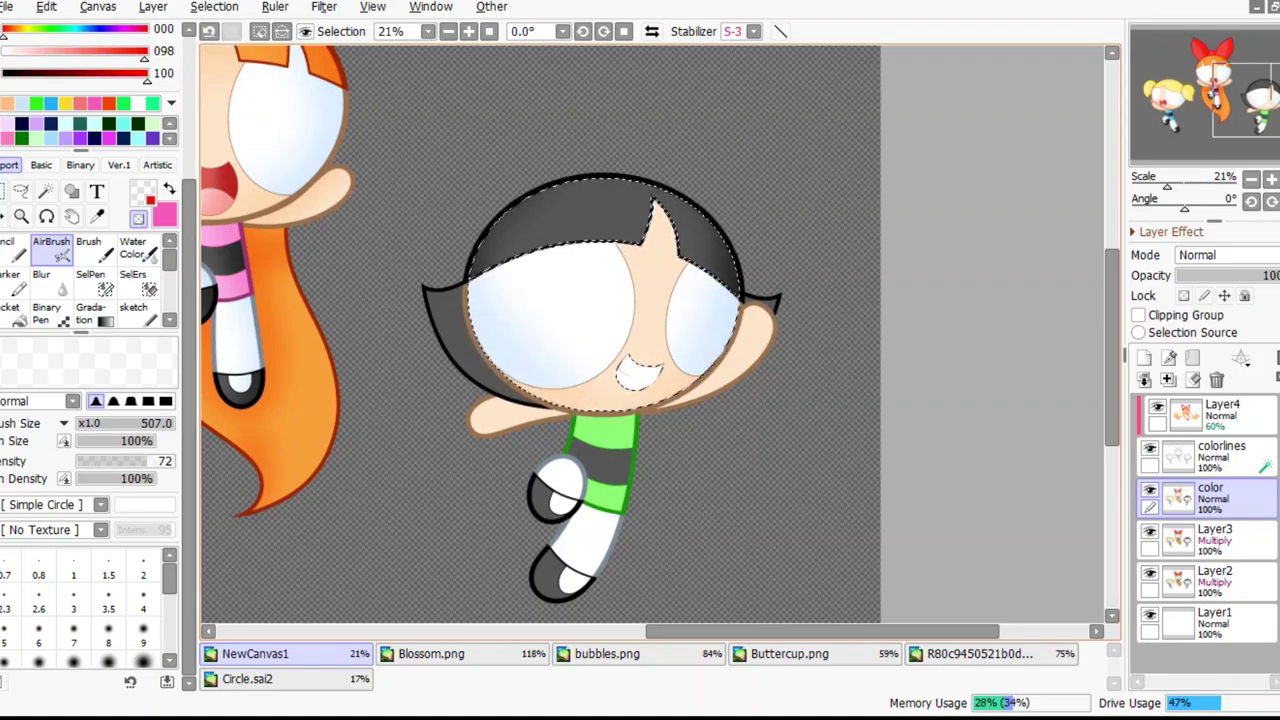
Select the right girl's face skin from the colorlines layer and airbrush soft shading onto it on the color layer
key("w")
scroll(655, 205, "up", 7)
scroll(655, 205, "down", 8)
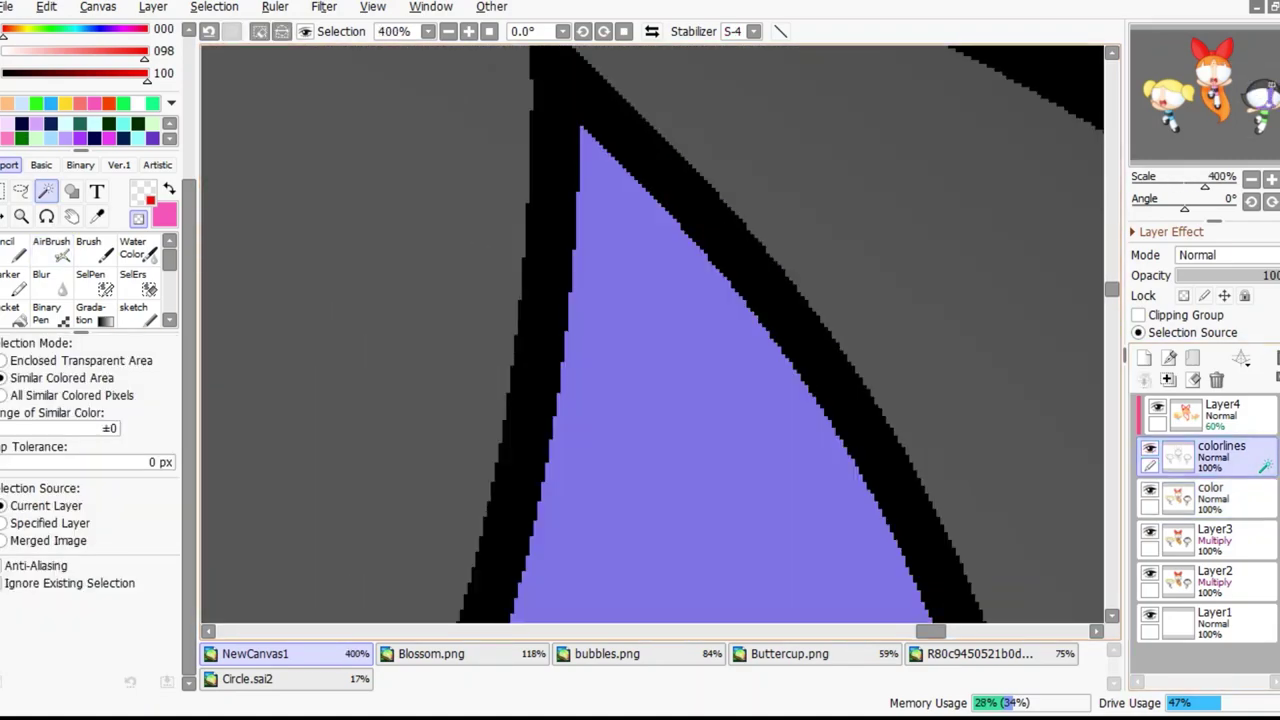
key("v")
scroll(550, 203, "up", 3)
scroll(550, 203, "down", 4)
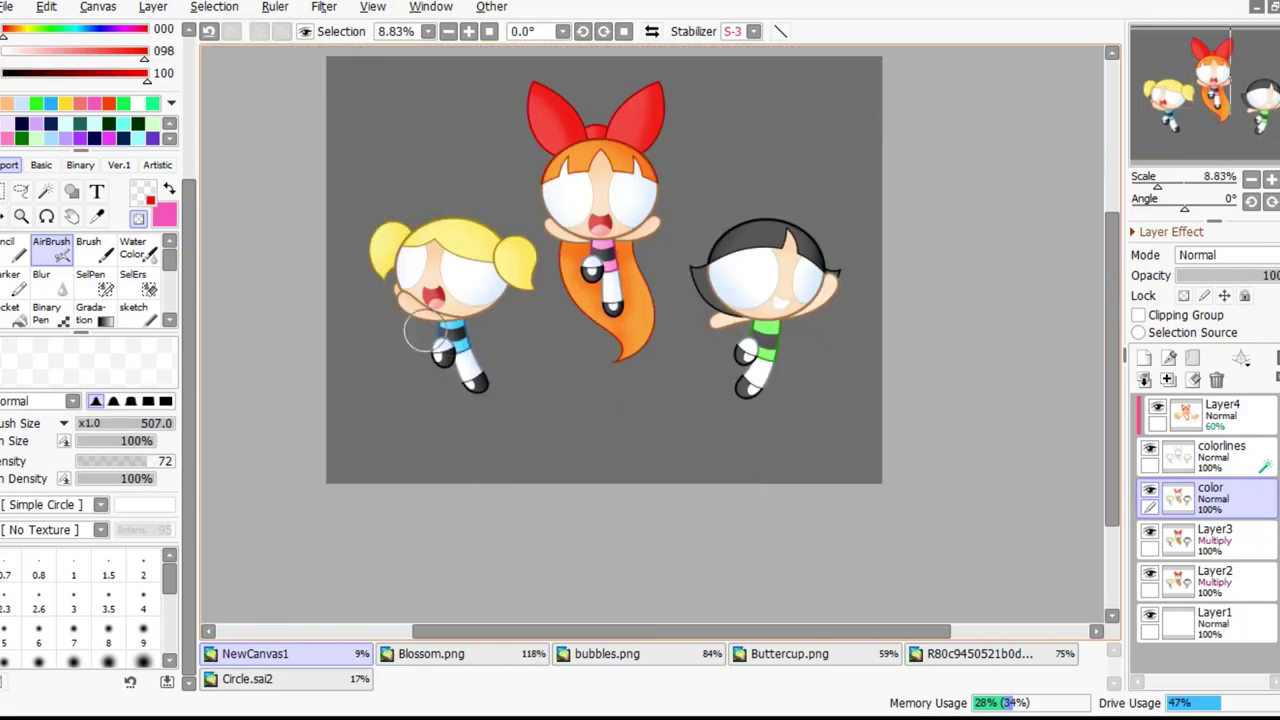
Select the right girl's dress and straight leg, including stray outline pixels, and airbrush shading at brush size 507
key("w")
scroll(550, 203, "up", 8)
key("v")
key("w")
scroll(550, 203, "up", 4)
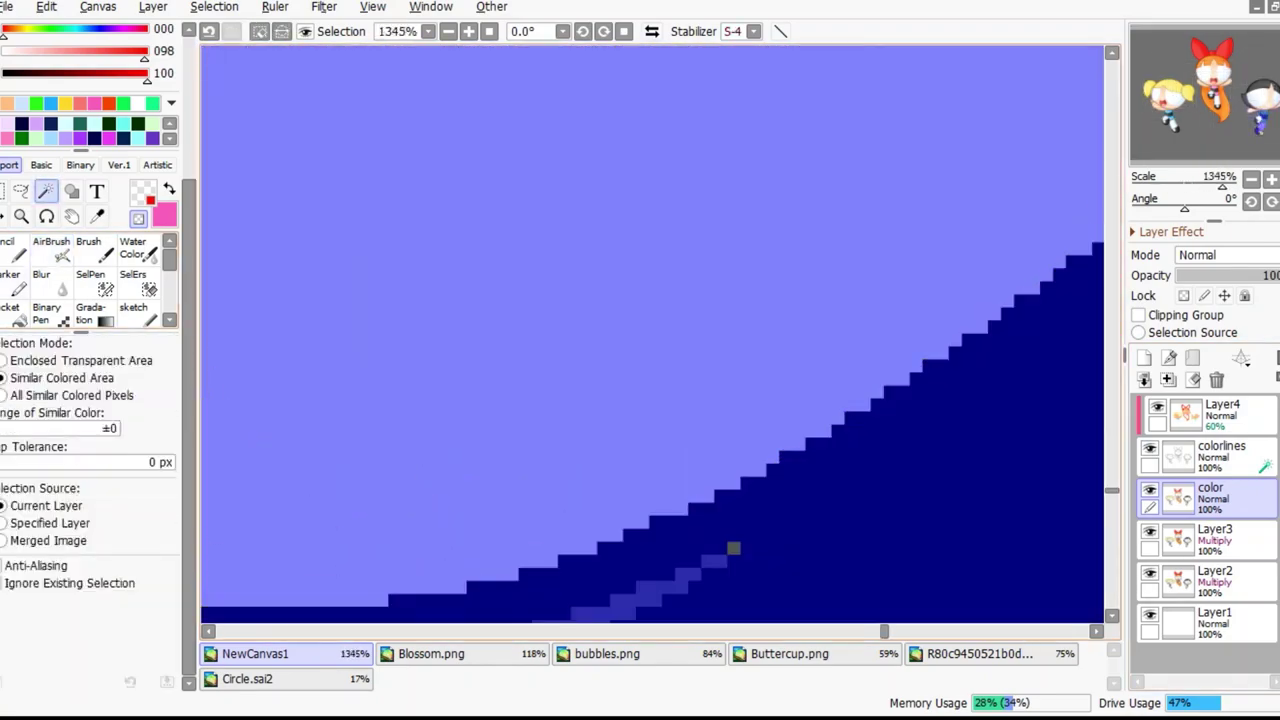
scroll(550, 203, "down", 5)
scroll(550, 203, "up", 3)
scroll(550, 203, "down", 7)
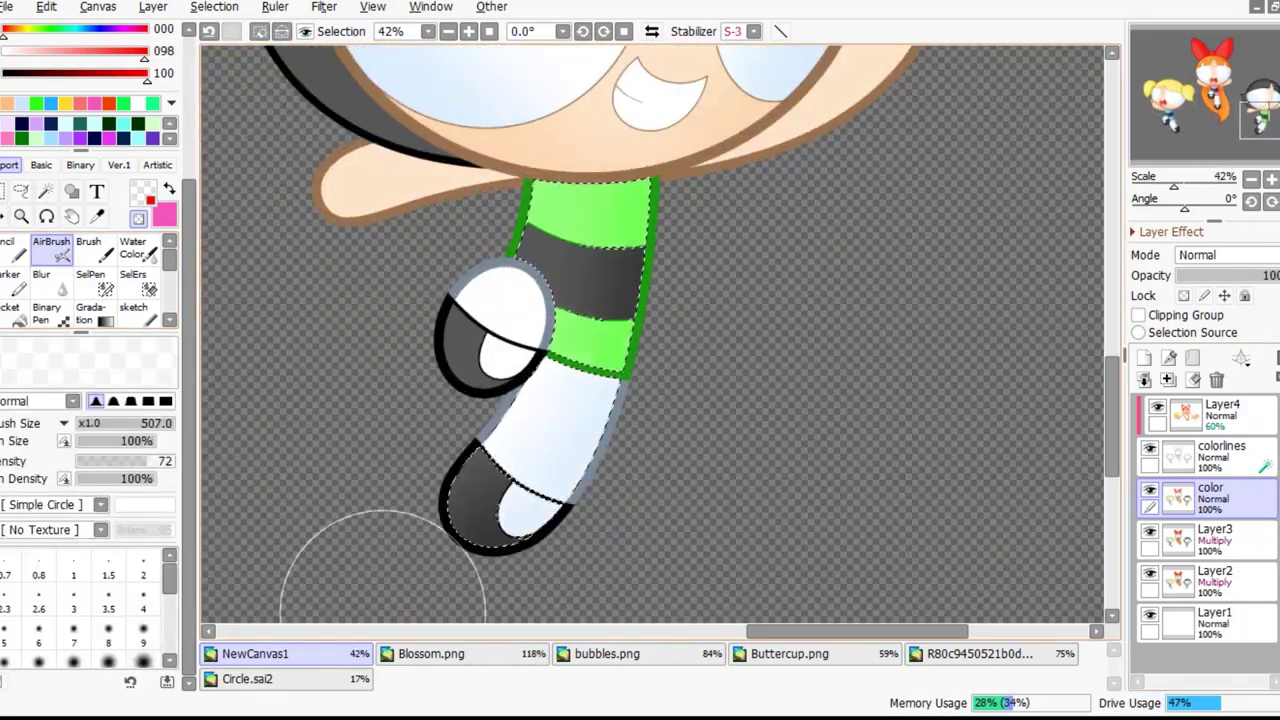
Select the right girl's raised foot, both sock and shoe, and airbrush soft shading onto it
key("w")
left_click(500, 300)
key("a")
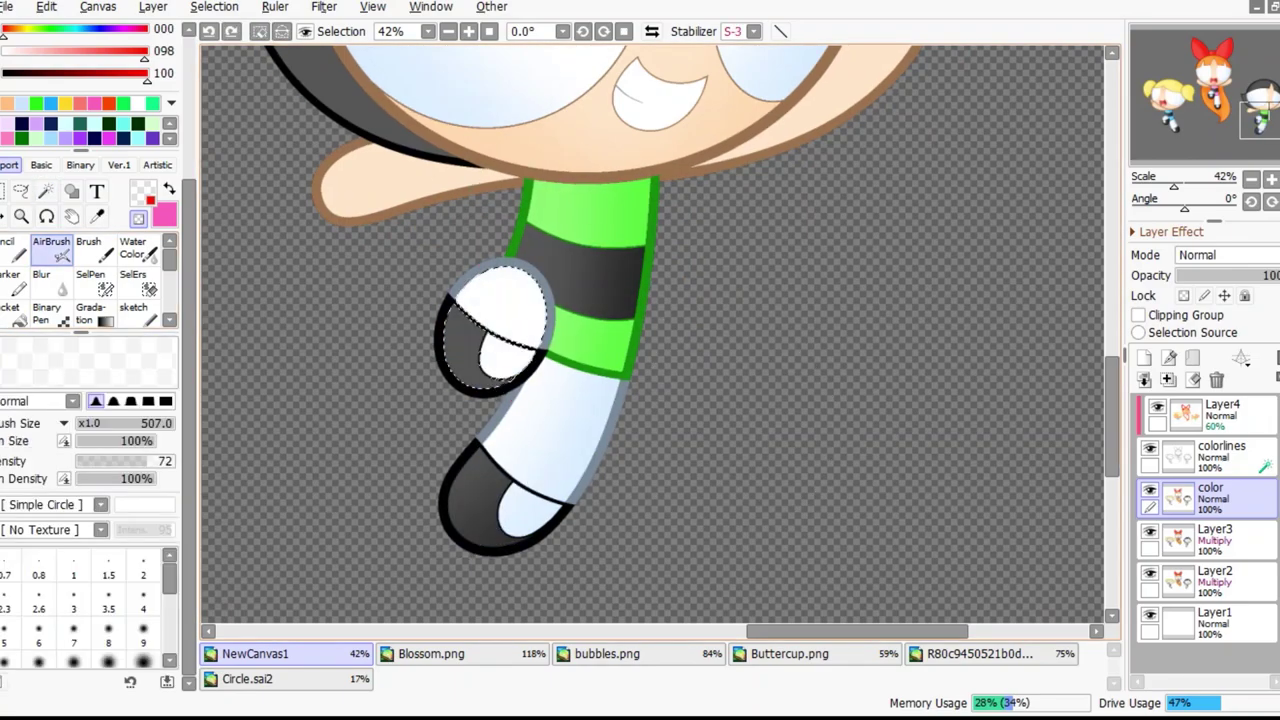
scroll(610, 540, "down", 2)
Select the right girl's side hair beside her cheek and airbrush dark shading onto it
key("w")
scroll(660, 330, "up", 5)
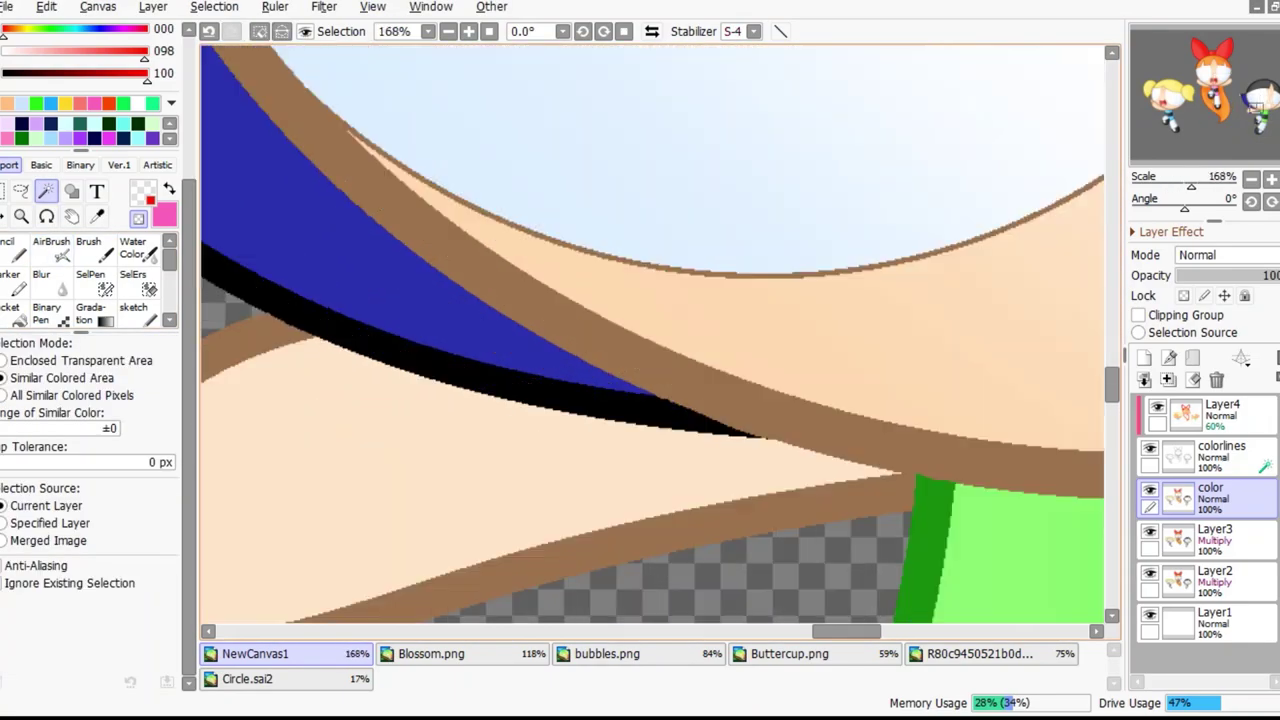
scroll(660, 330, "down", 3)
key("a")
scroll(740, 314, "up", 3)
scroll(660, 330, "down", 4)
Airbrush soft shading onto the right girl's arms and teeth on the color layer
key("w")
scroll(640, 330, "up", 1)
key("a")
key("Delete")
key("Escape")
key("w")
key("a")
scroll(660, 330, "up", 2)
scroll(660, 330, "down", 4)
Select the right girl's eyes and brighten their inner areas with a white airbrush at size 507
key("w")
scroll(555, 215, "up", 4)
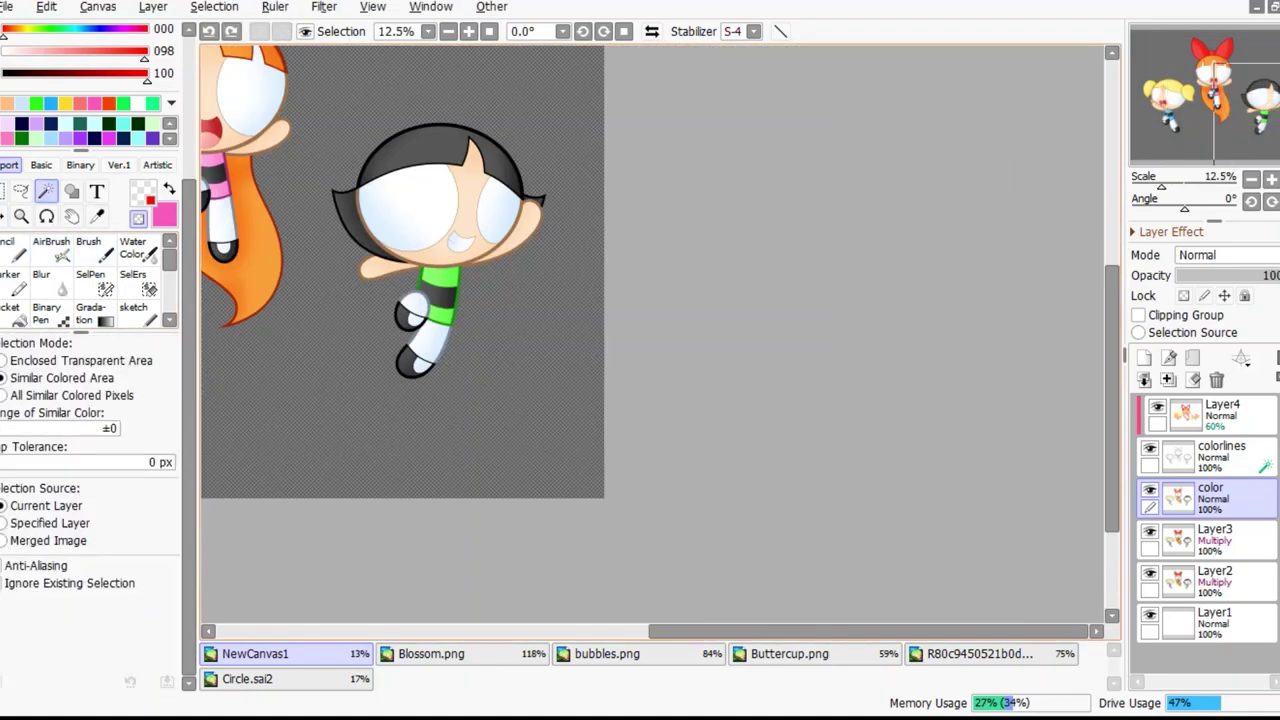
left_click(555, 215)
key("a")
scroll(555, 215, "up", 3)
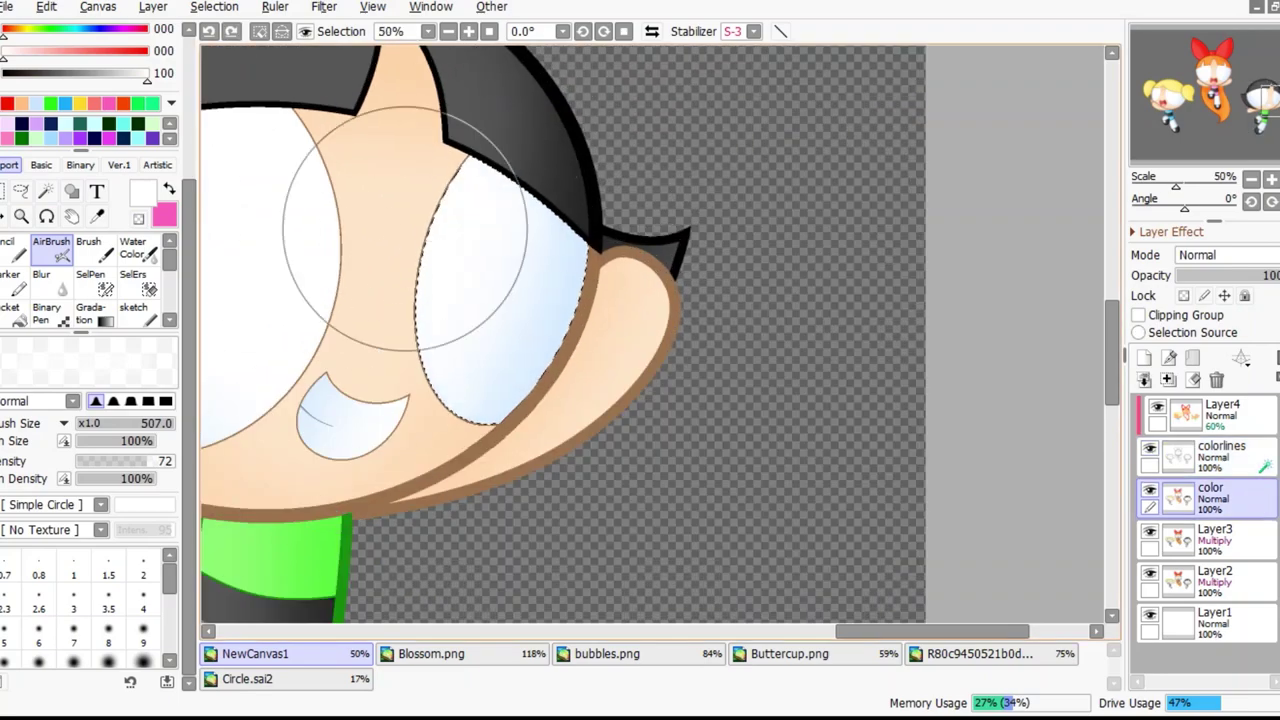
scroll(814, 263, "down", 9)
key("w")
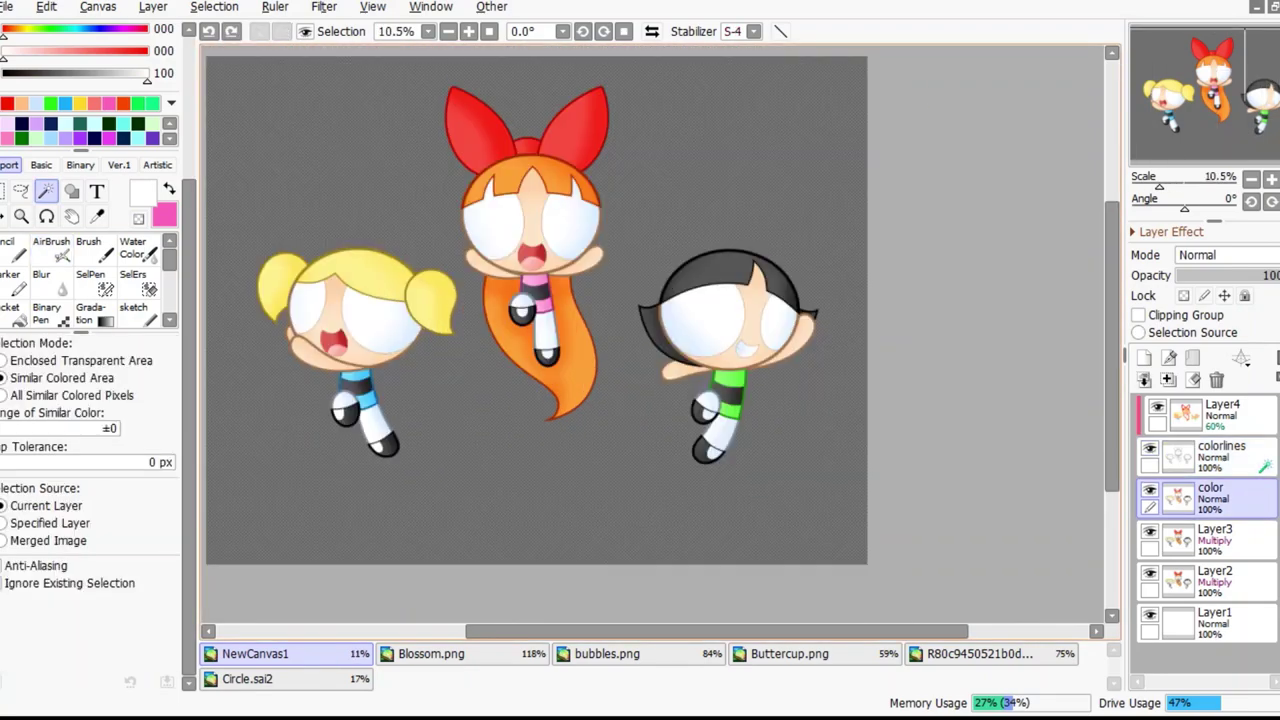
Try airbrushing a pale pink glow behind the middle girl on Layer1 at brush size 507
key("a")
scroll(496, 241, "up", 3)
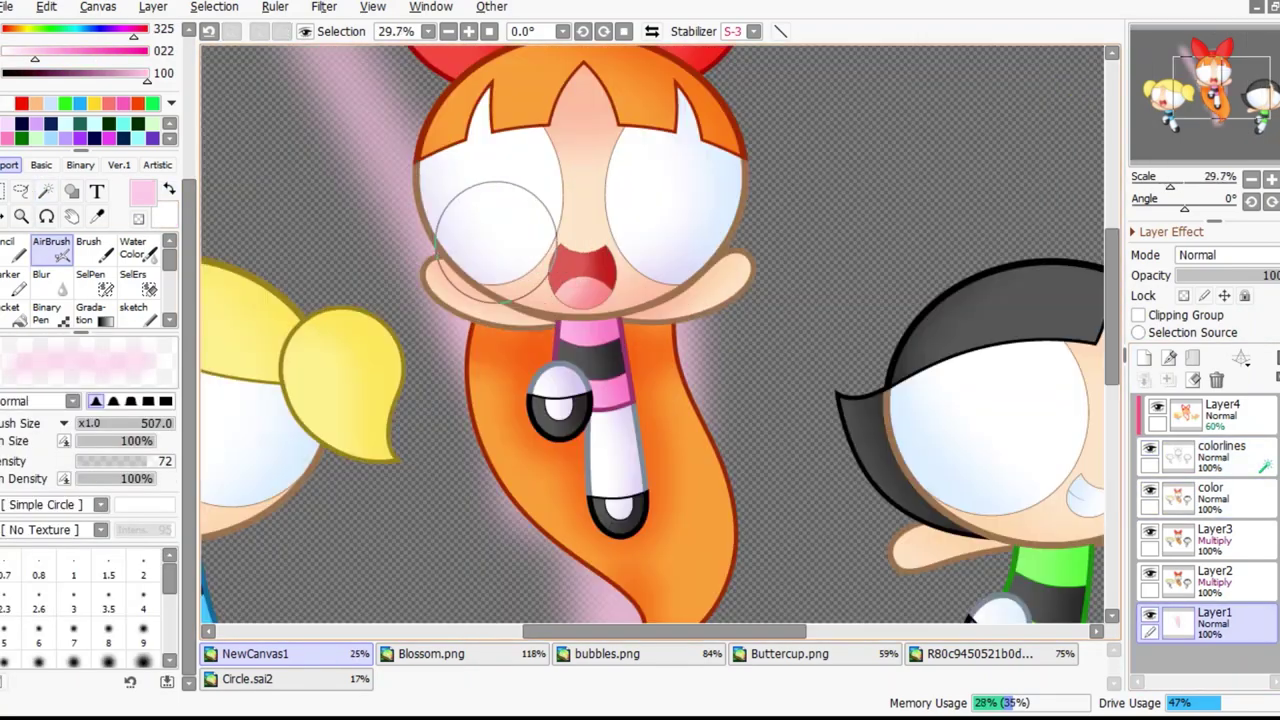
scroll(643, 238, "down", 5)
scroll(457, 251, "up", 5)
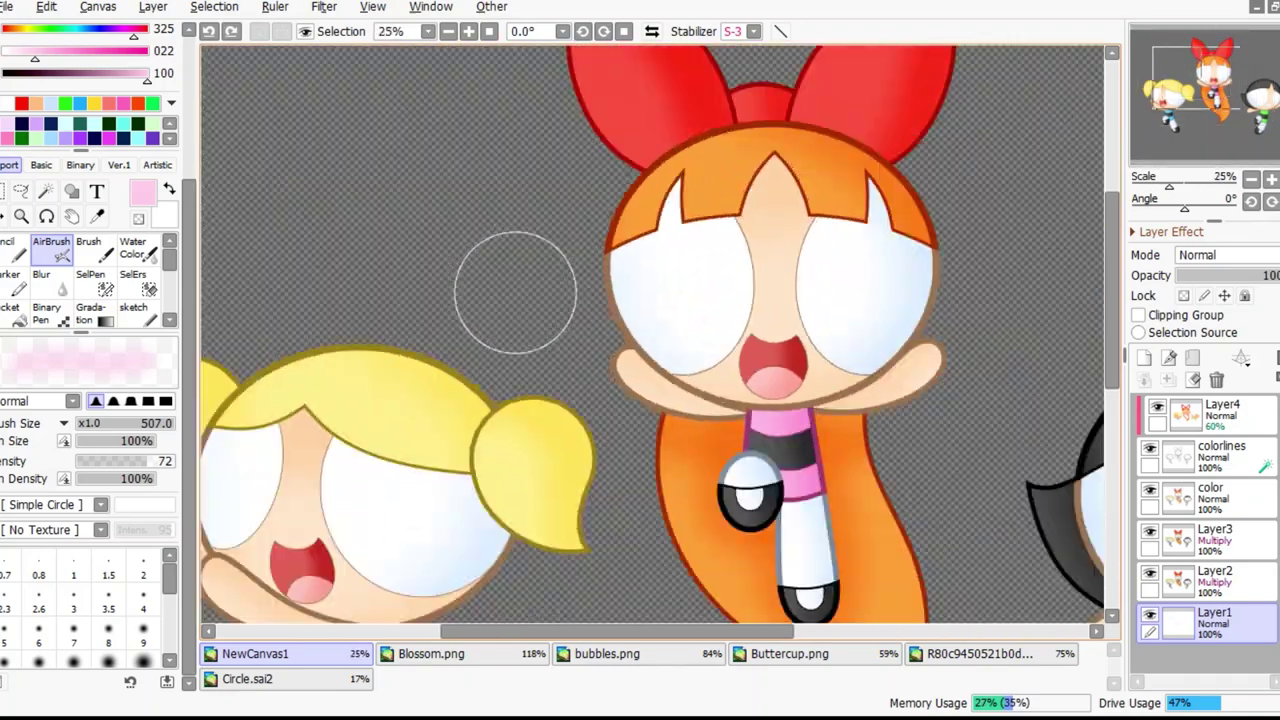
Select the area of the three girls from the colorlines layer and dilate the selection with a width of 15
scroll(457, 251, "down", 2)
left_click(1215, 455)
key("w")
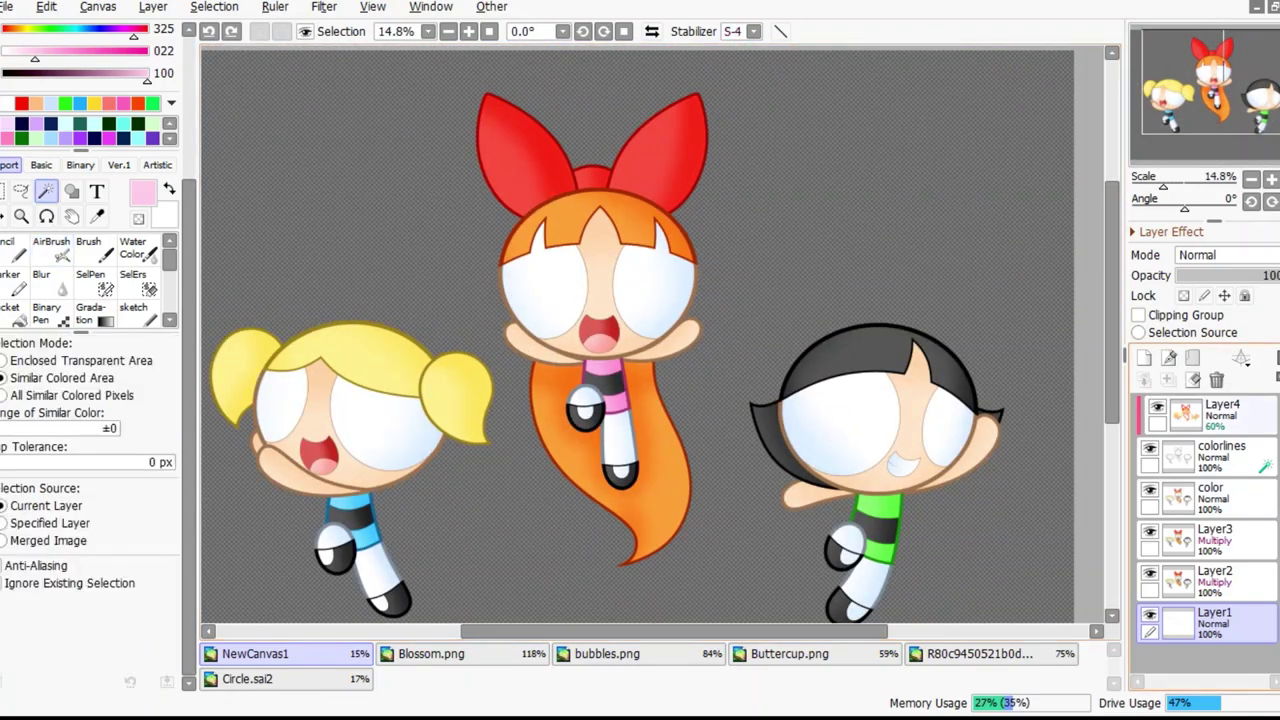
scroll(640, 340, "up", 5)
scroll(640, 340, "down", 7)
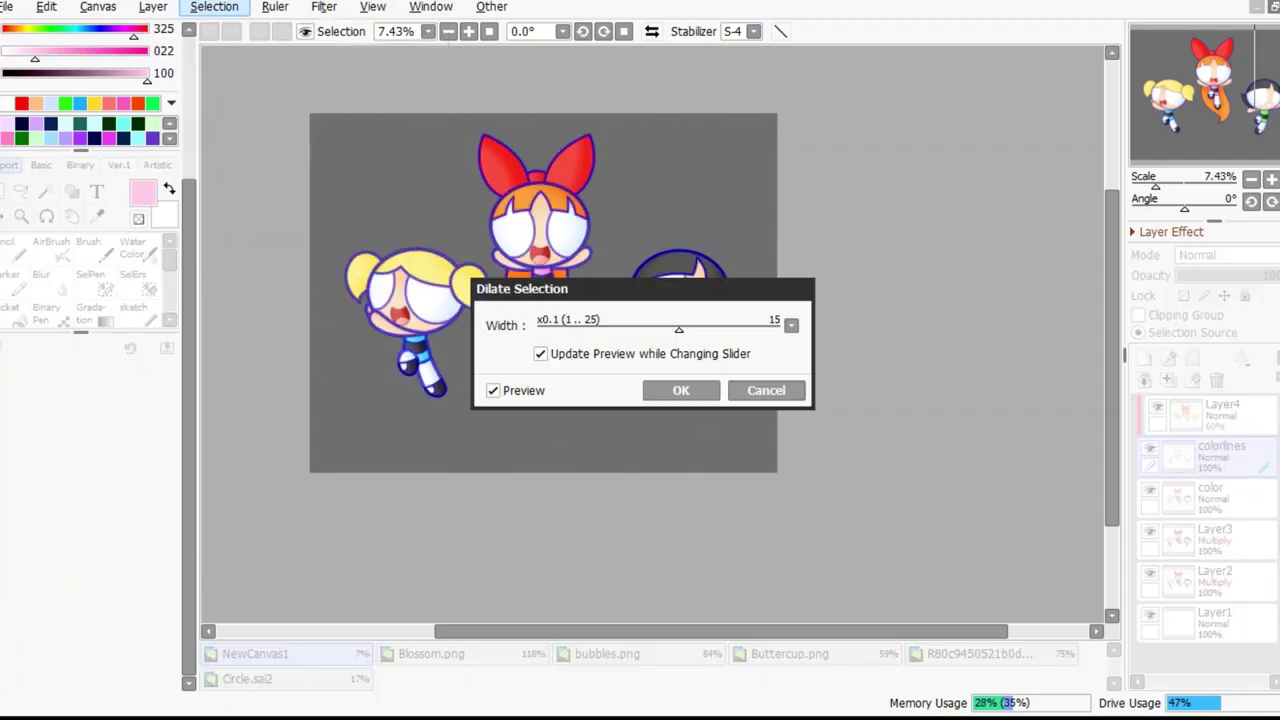
scroll(650, 330, "up", 6)
key("n")
scroll(640, 340, "down", 6)
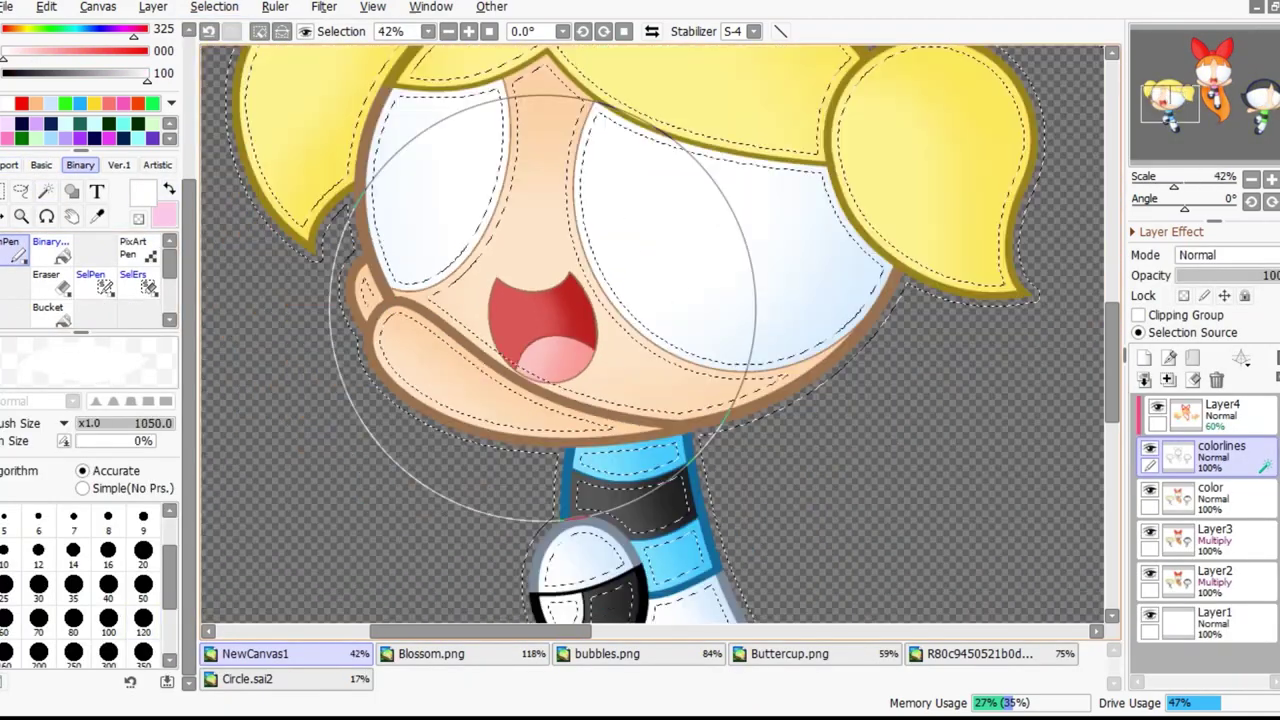
Paint a white border around the three girls on Layer1 within the dilated selection
scroll(643, 400, "up", 4)
left_click(1210, 620)
scroll(530, 290, "up", 1)
scroll(530, 290, "down", 5)
Add a new layer beneath Layer1 and try a pale green background stroke at brush size 5000
key("ctrl+shift+n")
mouse_move(970, 200)
left_mouse_down()
mouse_move(1080, 370)
mouse_move(957, 471)
mouse_move(880, 500)
mouse_move(435, 508)
left_mouse_up()
scroll(435, 508, "down", 1)
key("ctrl+z")
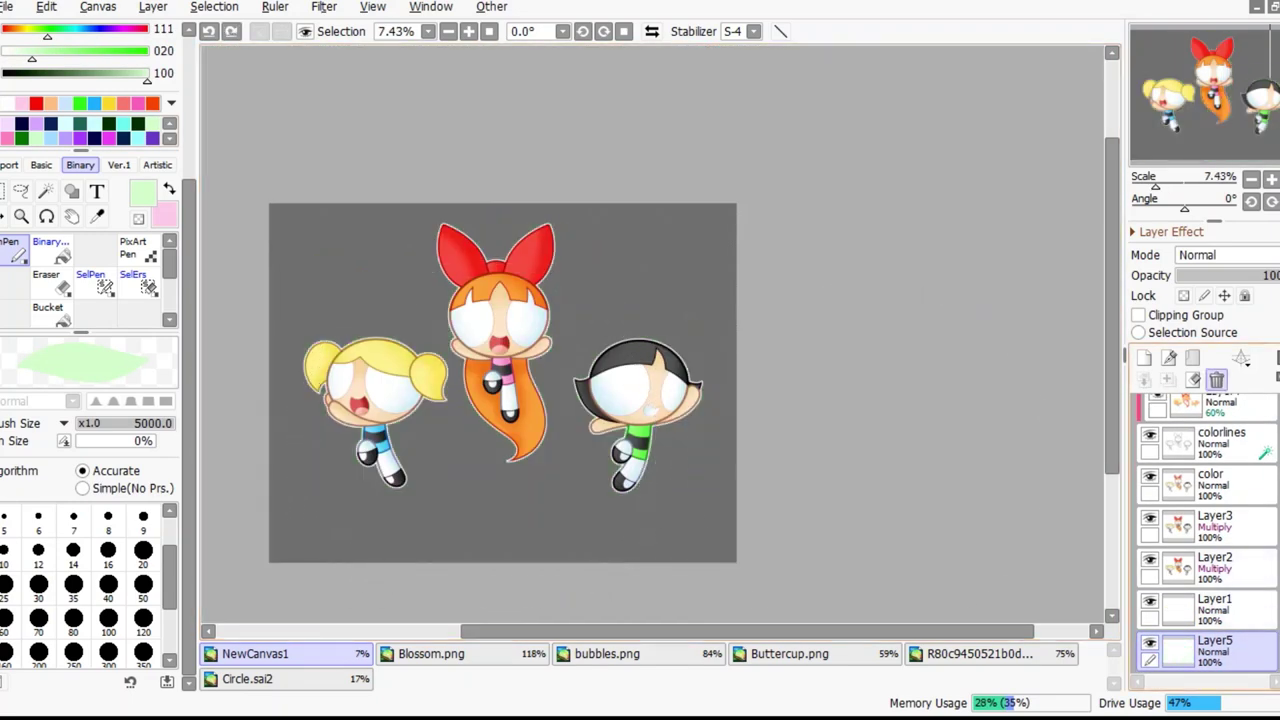
Airbrush bright highlights onto the left girl's yellow hair and the middle girl's orange hair on Layer7 in Shine mode, brush size 121
scroll(1010, 392, "up", 4)
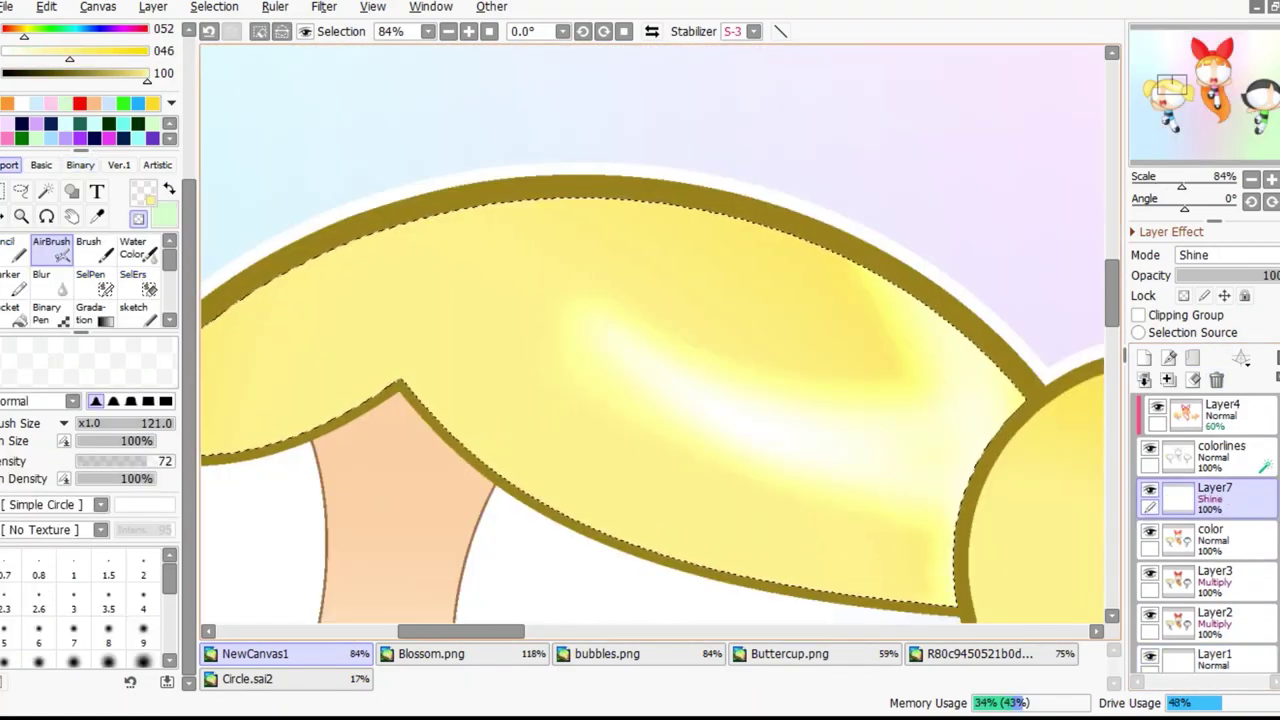
scroll(669, 490, "down", 5)
scroll(568, 277, "up", 3)
left_click(568, 277, "alt")
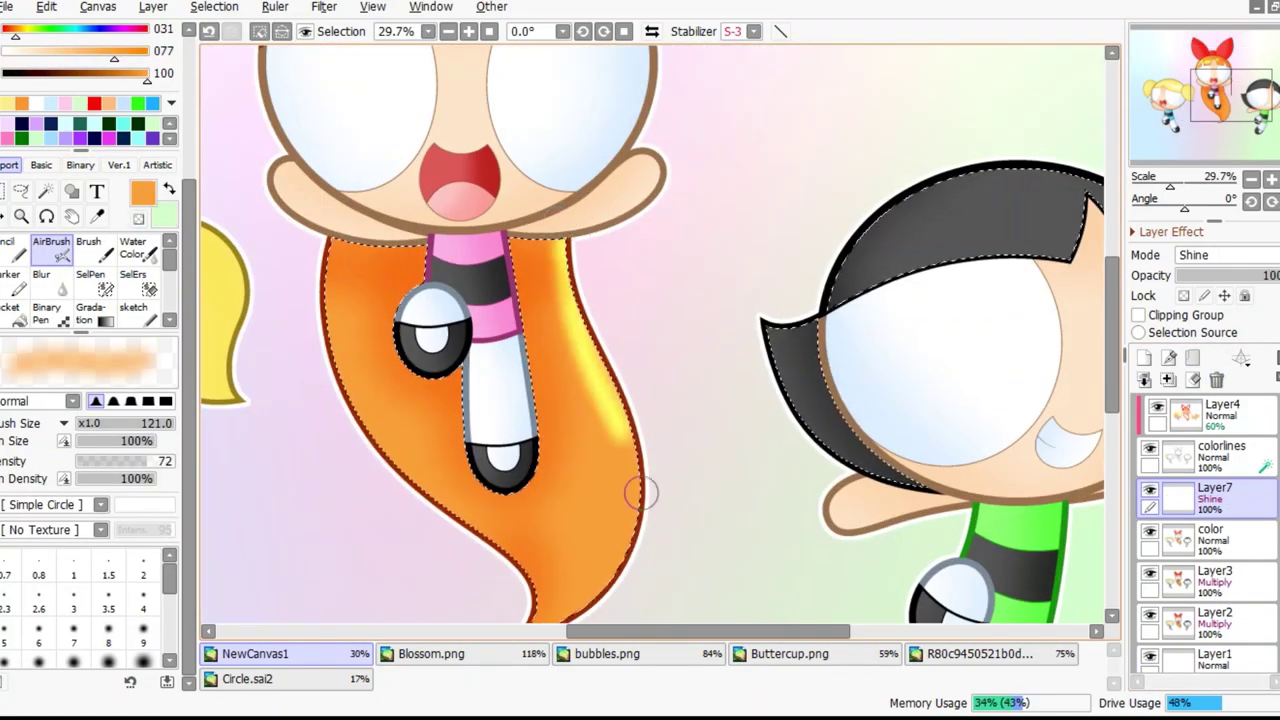
scroll(433, 393, "up", 1)
Airbrush pale lavender highlights onto the right girl's black hair on the Shine layer
scroll(634, 506, "down", 1)
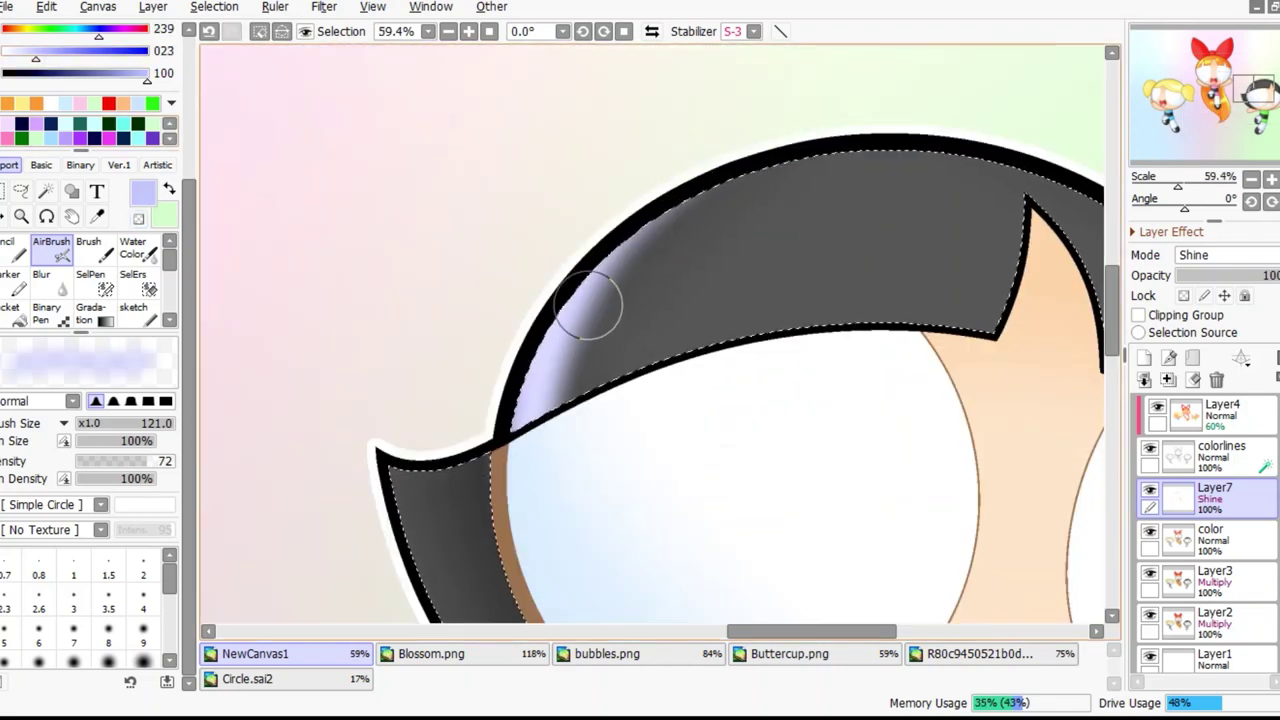
left_click_drag(590, 320, 838, 263)
scroll(284, 140, "down", 1)
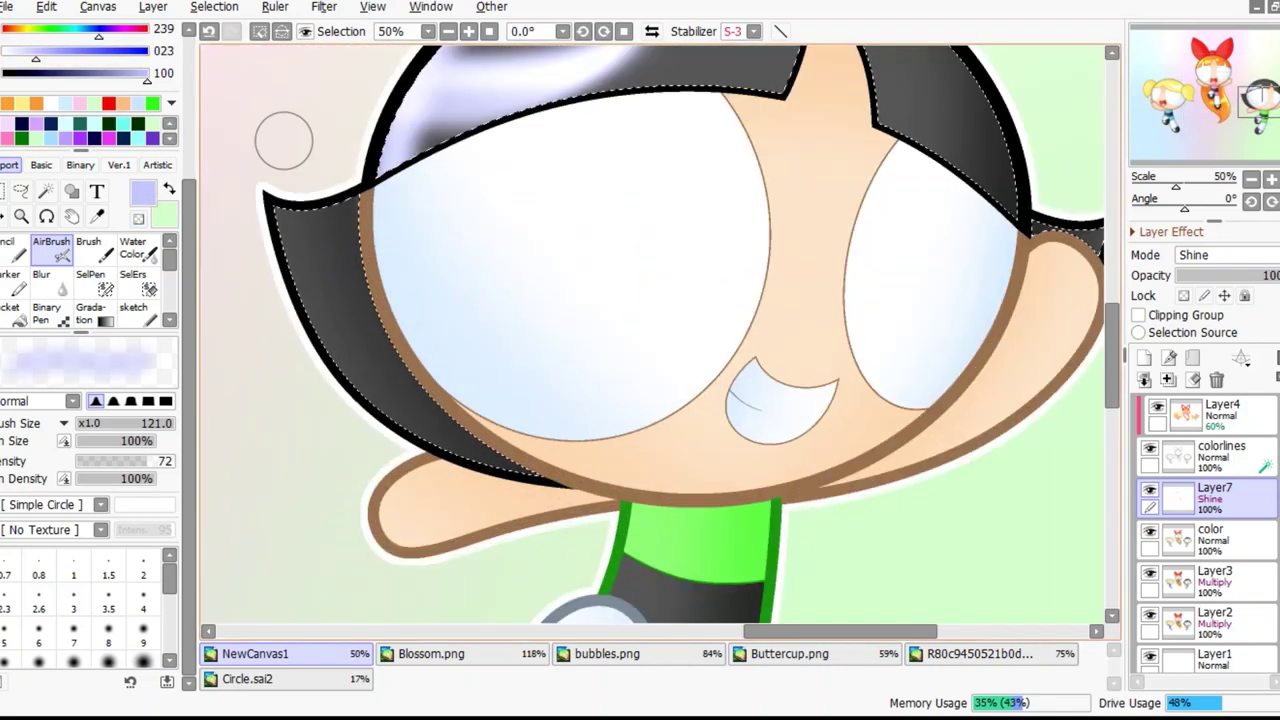
key("w")
scroll(650, 330, "down", 3)
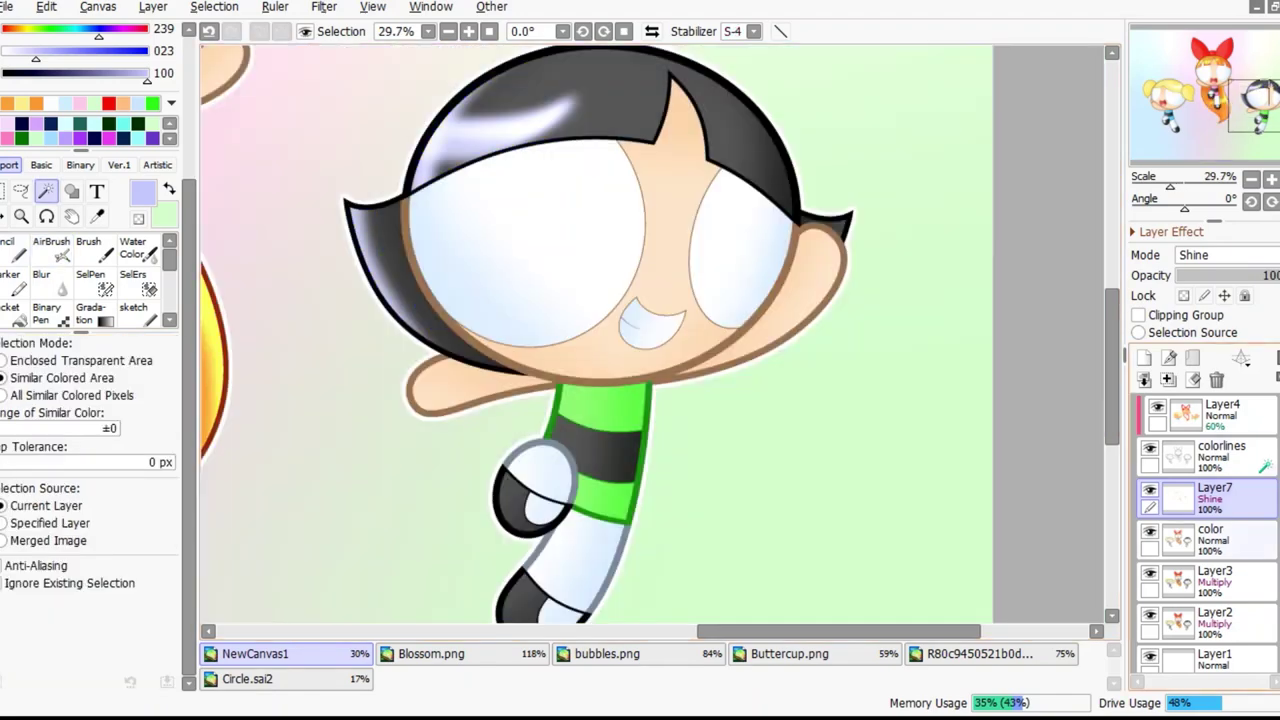
Select the right girl's black dress stripe and shoes on colorlines and airbrush lavender highlights onto them on Layer7
left_click(1220, 452)
scroll(650, 330, "up", 1)
key("a")
left_click(1215, 495)
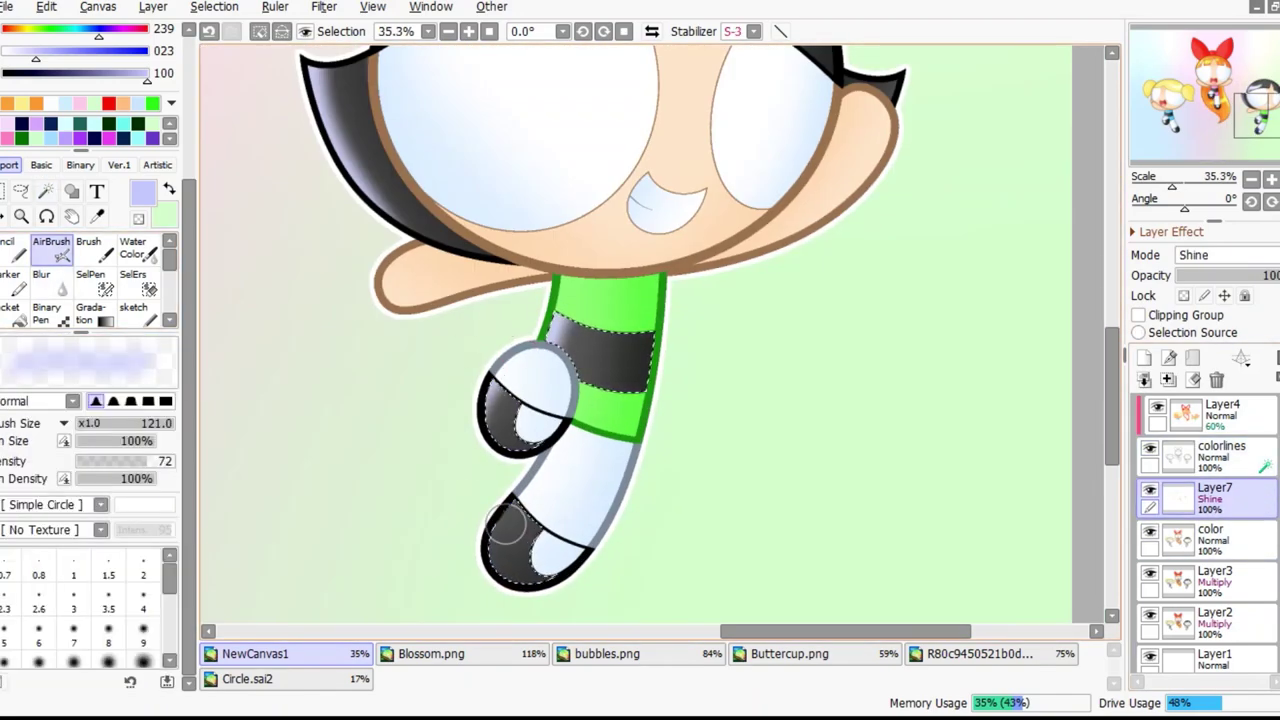
Select the left and middle girls' black stripes and shoes and airbrush lavender highlights onto them on Layer7
scroll(508, 530, "down", 4)
key("w")
left_click(1220, 452)
scroll(521, 343, "up", 5)
key("a")
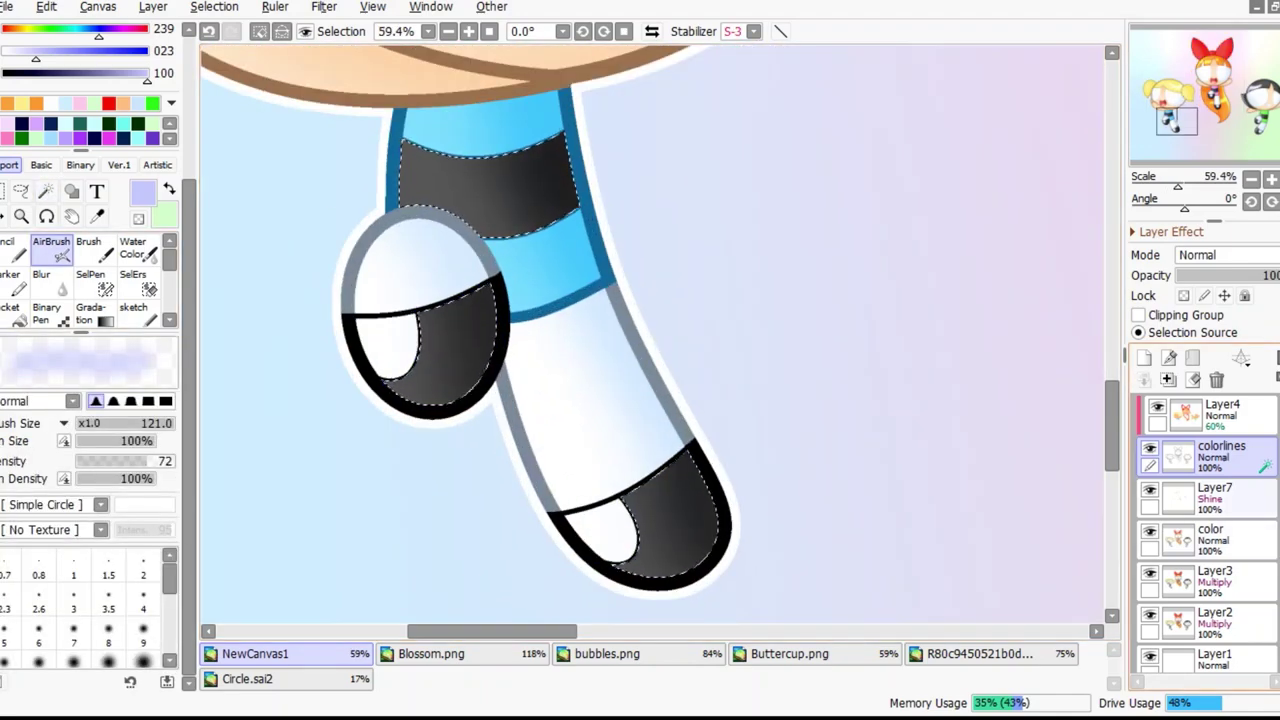
left_click(1215, 495)
left_click_drag(650, 548, 740, 595)
scroll(415, 148, "down", 1)
left_click_drag(900, 420, 430, 430)
scroll(520, 240, "up", 2)
scroll(885, 315, "down", 1)
Airbrush pale yellow highlights onto the left girl's two pigtails on Layer7, using a colour sampled from her hair
left_click_drag(260, 160, 704, 229)
left_click(704, 229, "alt")
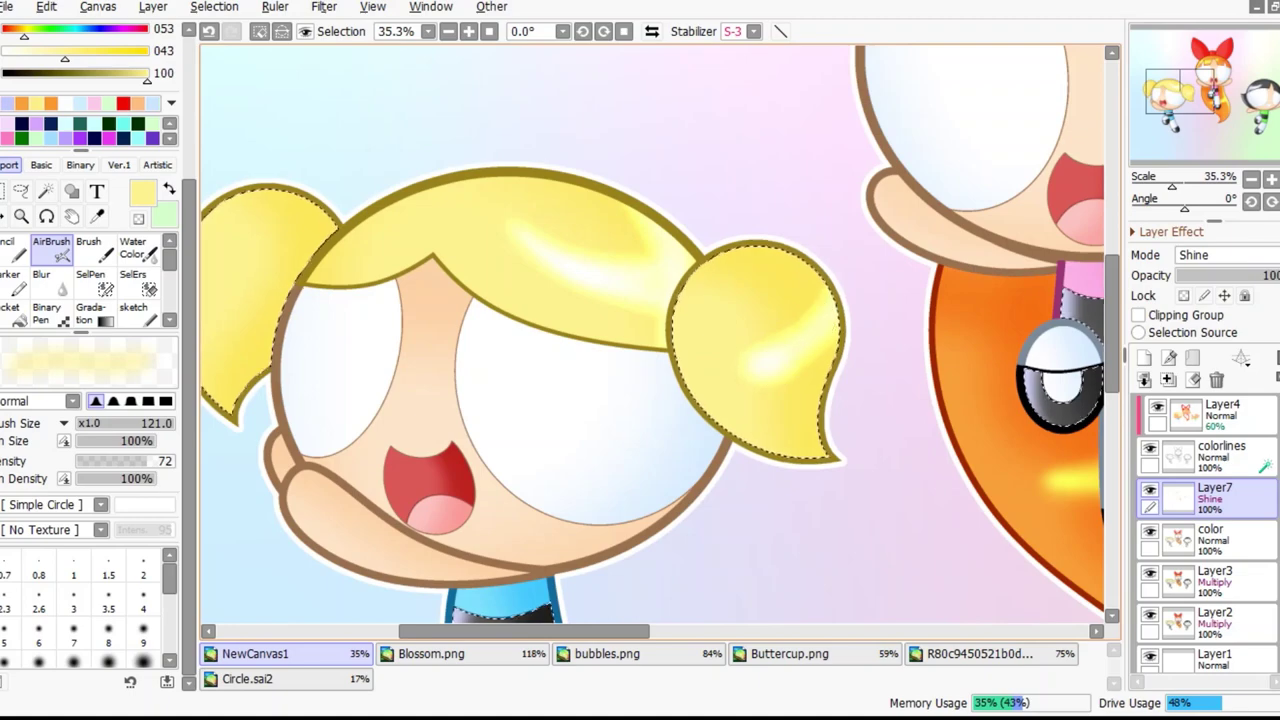
scroll(815, 320, "up", 4)
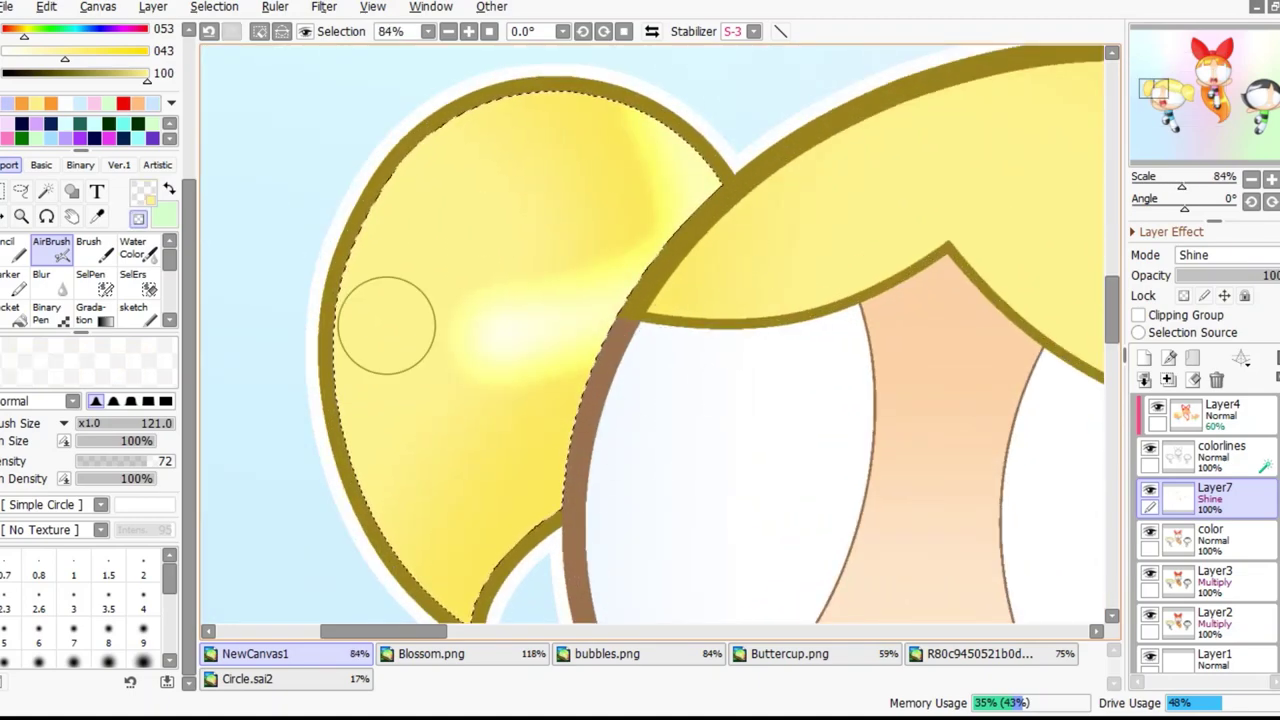
scroll(400, 298, "up", 2)
Airbrush light pink highlights across both sides of the middle girl's red bow on Layer7
scroll(1045, 440, "down", 10)
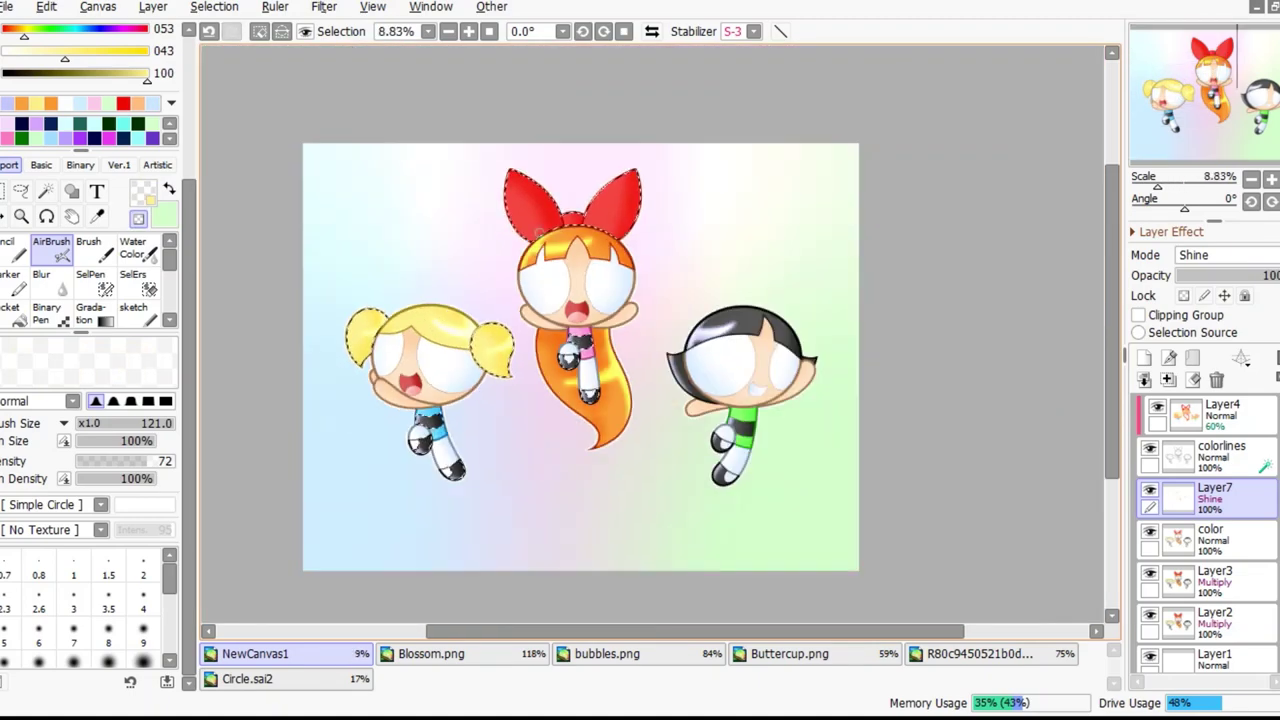
scroll(1020, 240, "up", 6)
left_click(800, 309, "alt")
left_click_drag(928, 293, 770, 215)
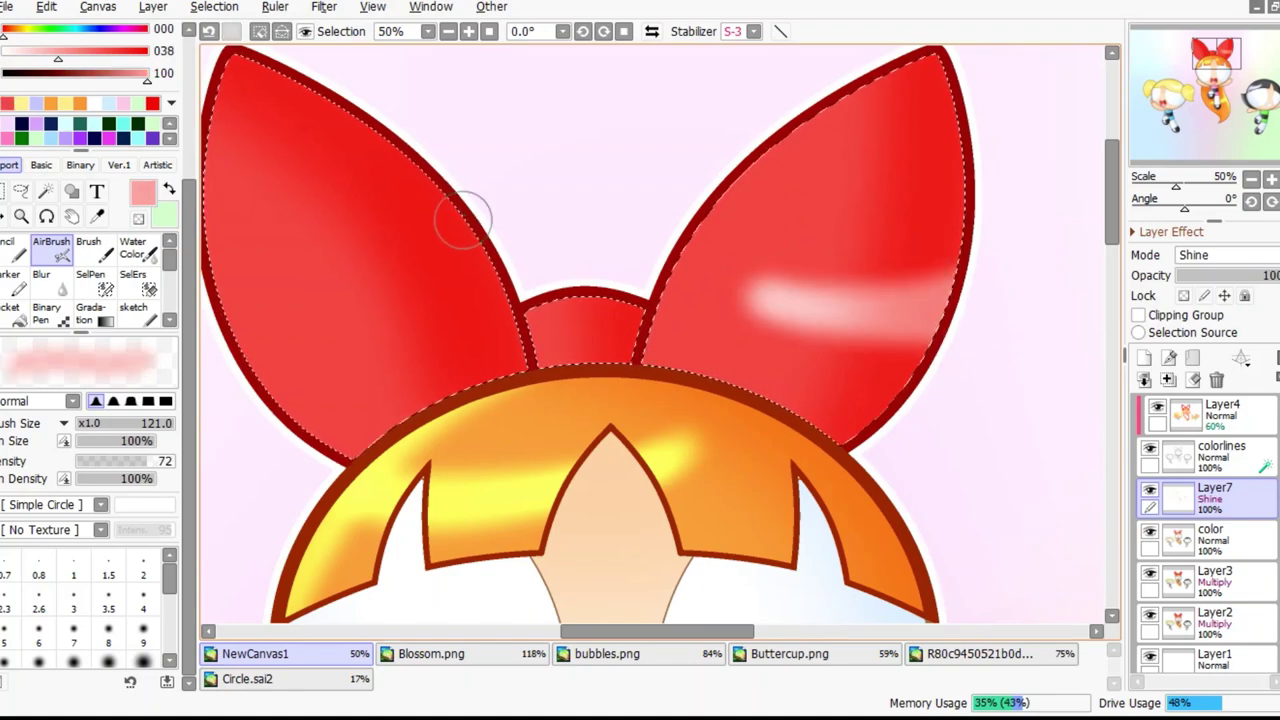
left_click_drag(480, 189, 330, 230)
scroll(1054, 229, "down", 6)
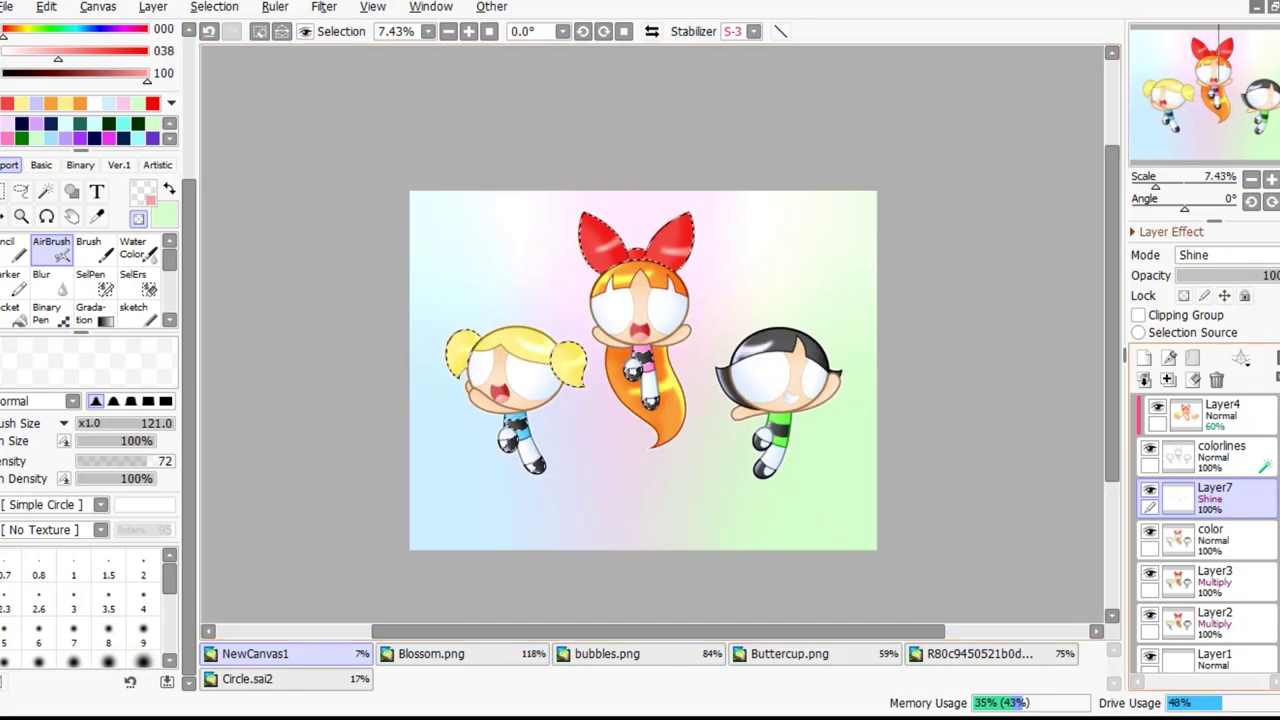
Clear the selection and lower the opacity of the Shine layer Layer7 to 35%
scroll(745, 355, "up", 8)
scroll(417, 251, "down", 9)
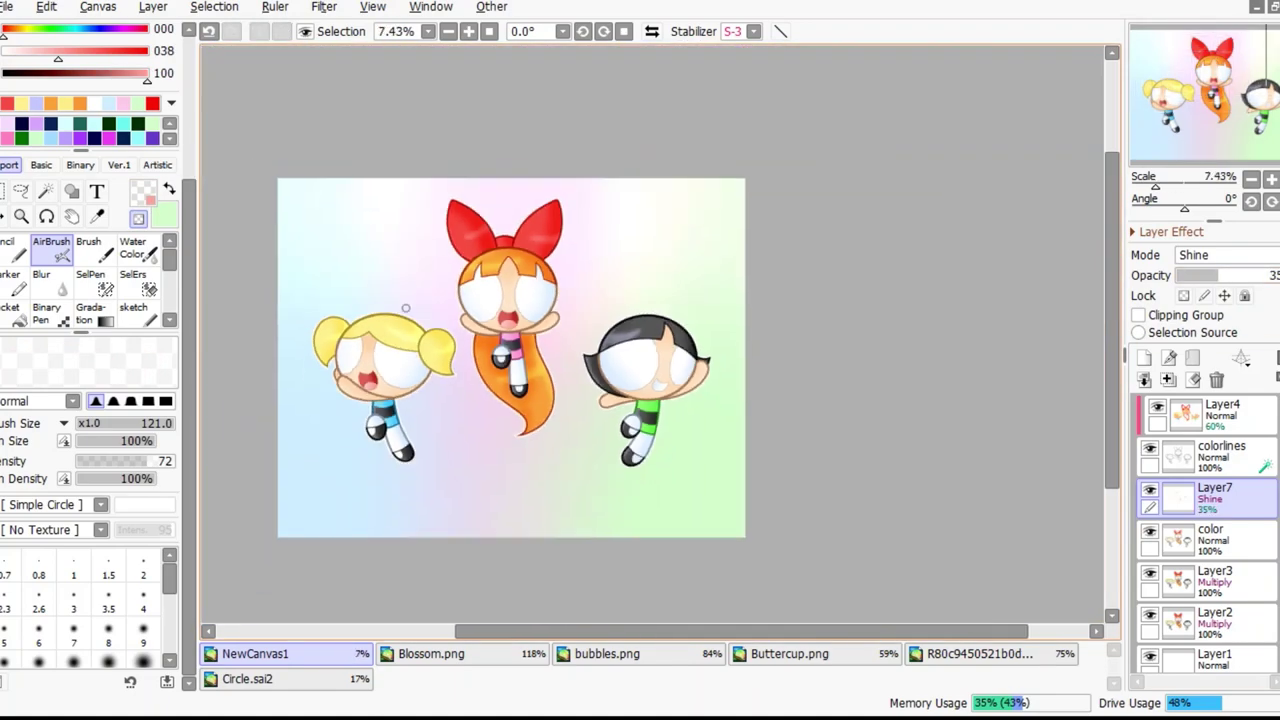
scroll(718, 337, "up", 3)
Move Layer3 above the color layer and set its blending mode to Normal
left_click(1215, 455)
scroll(677, 394, "up", 5)
scroll(677, 394, "down", 2)
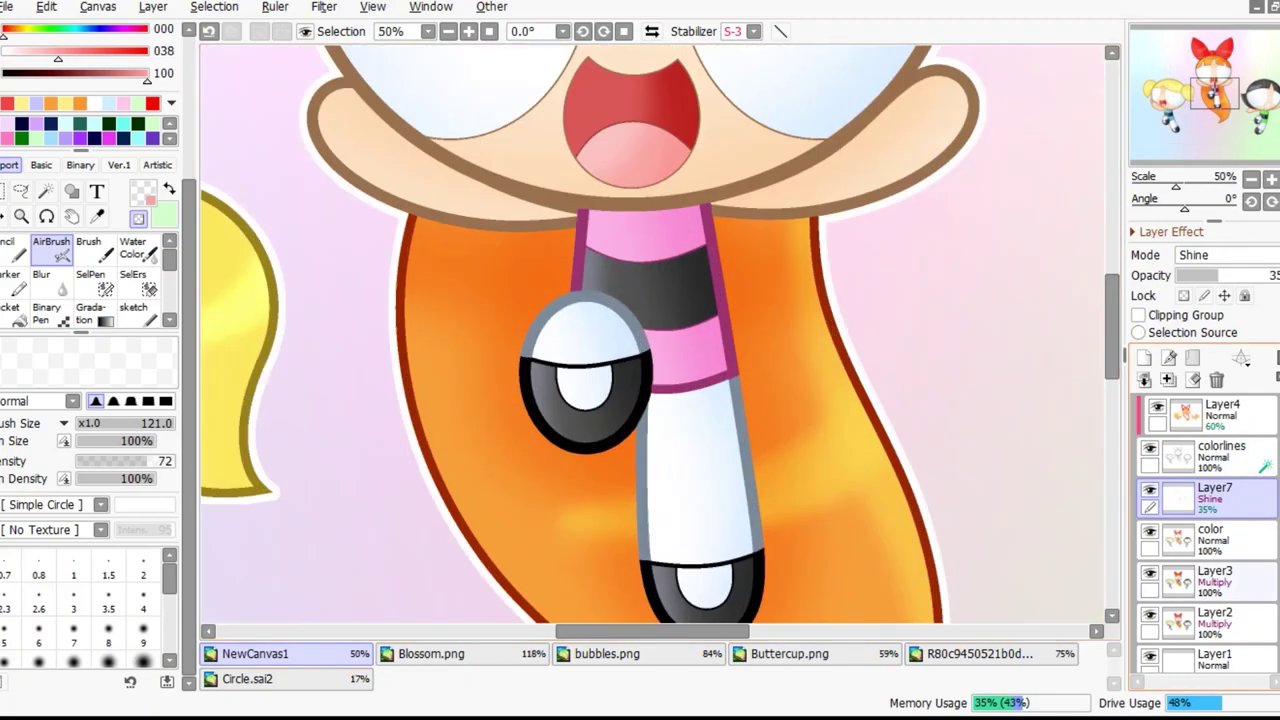
left_click(1215, 580)
left_click(1225, 255)
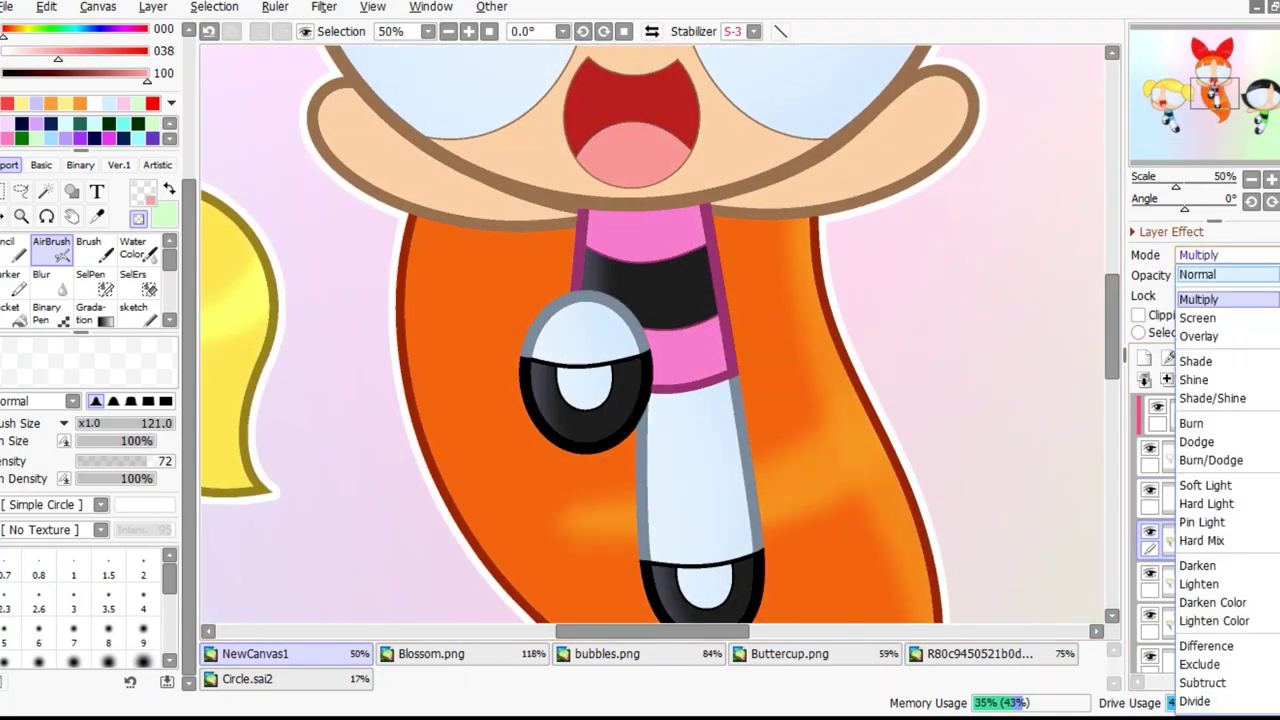
left_click(1215, 240)
scroll(650, 330, "down", 3)
Draw a pink ellipse on a new shape layer over the middle girl's left-hand eye and transform it to fit
left_click(1215, 495)
scroll(600, 250, "up", 4)
key("ctrl+v")
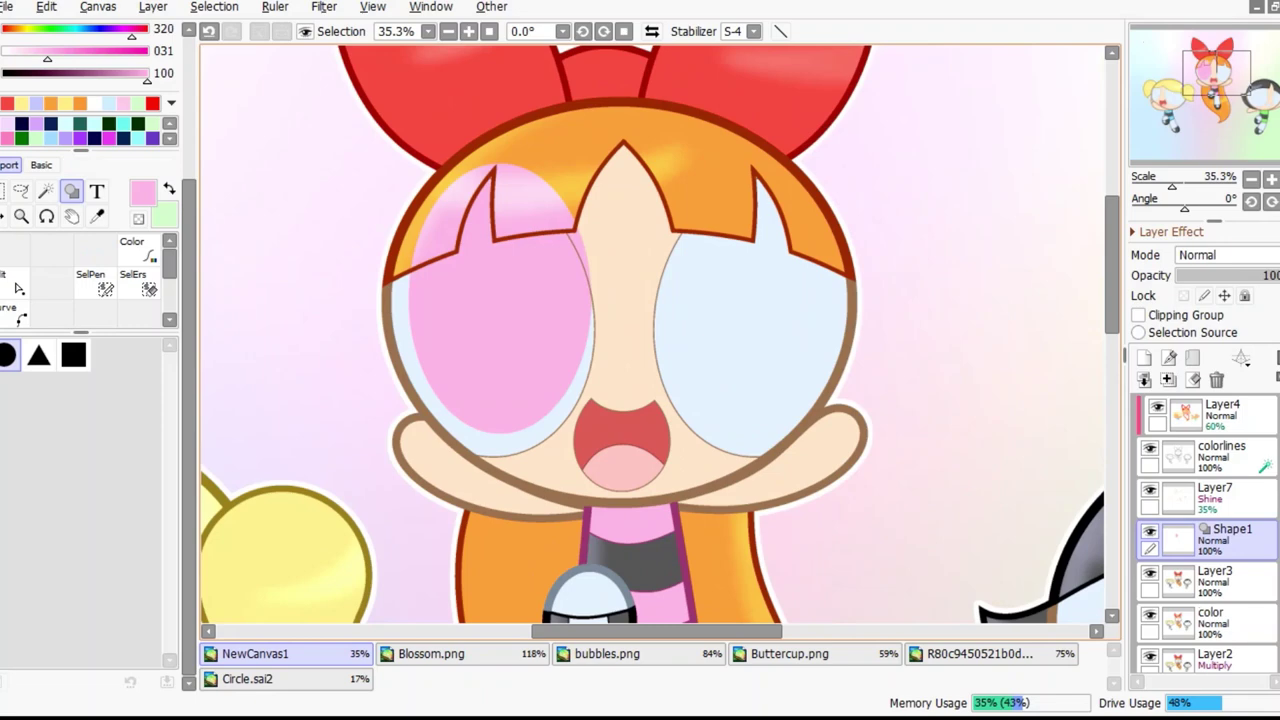
key("ctrl+t")
scroll(520, 370, "up", 2)
left_click_drag(525, 377, 520, 354)
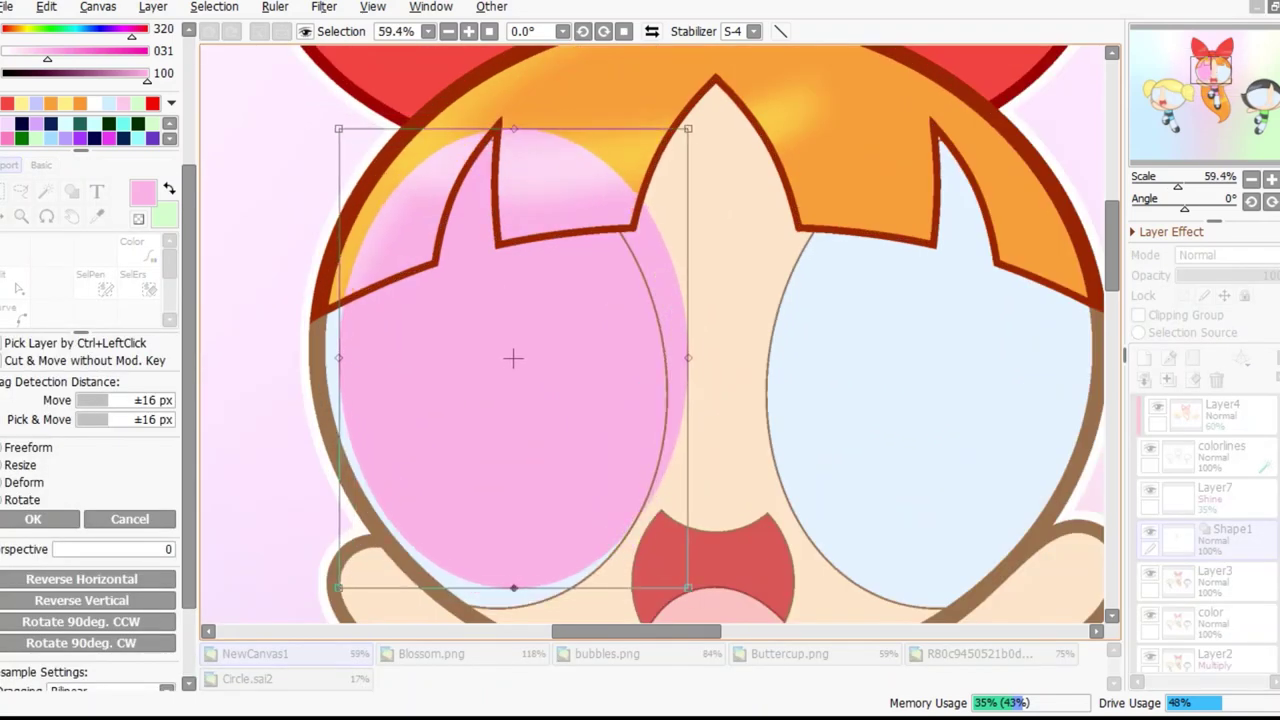
key("Return")
Duplicate the pink ellipse and place the copy over the middle girl's right-hand eye
left_click(15, 284)
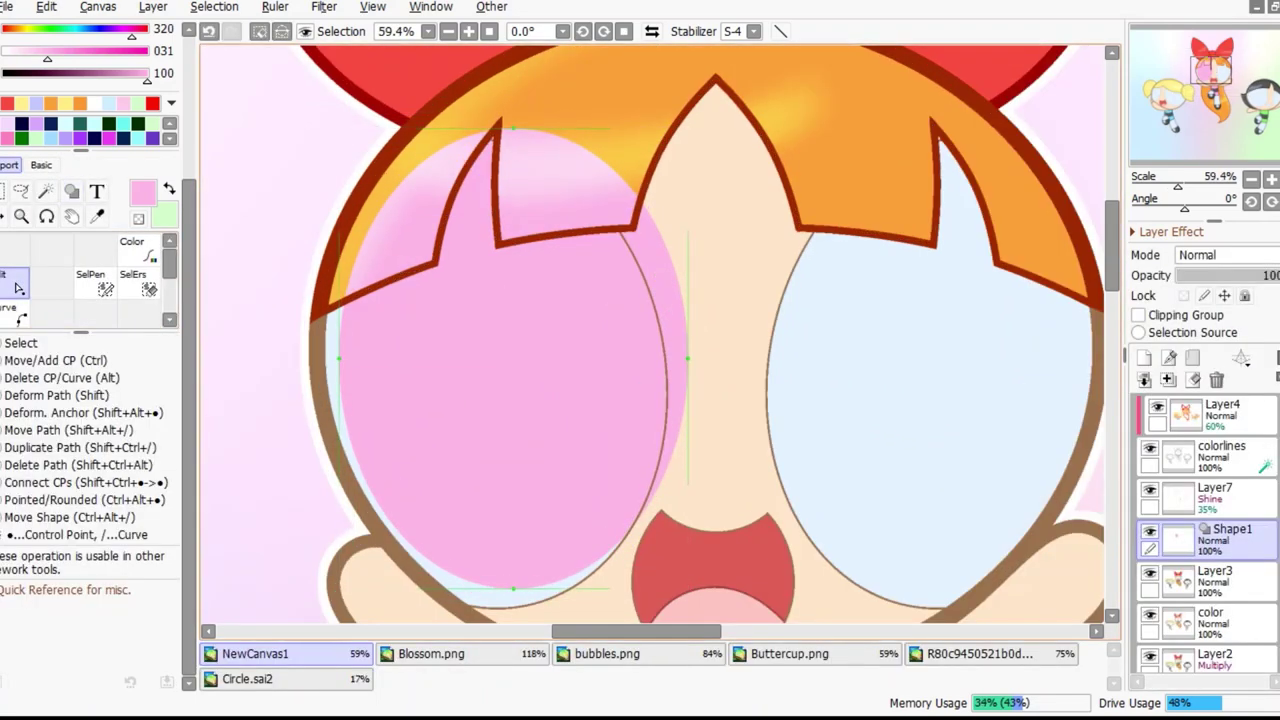
key("ctrl+t")
left_click_drag(513, 357, 906, 357)
key("Return")
scroll(660, 340, "down", 4)
scroll(660, 340, "up", 1)
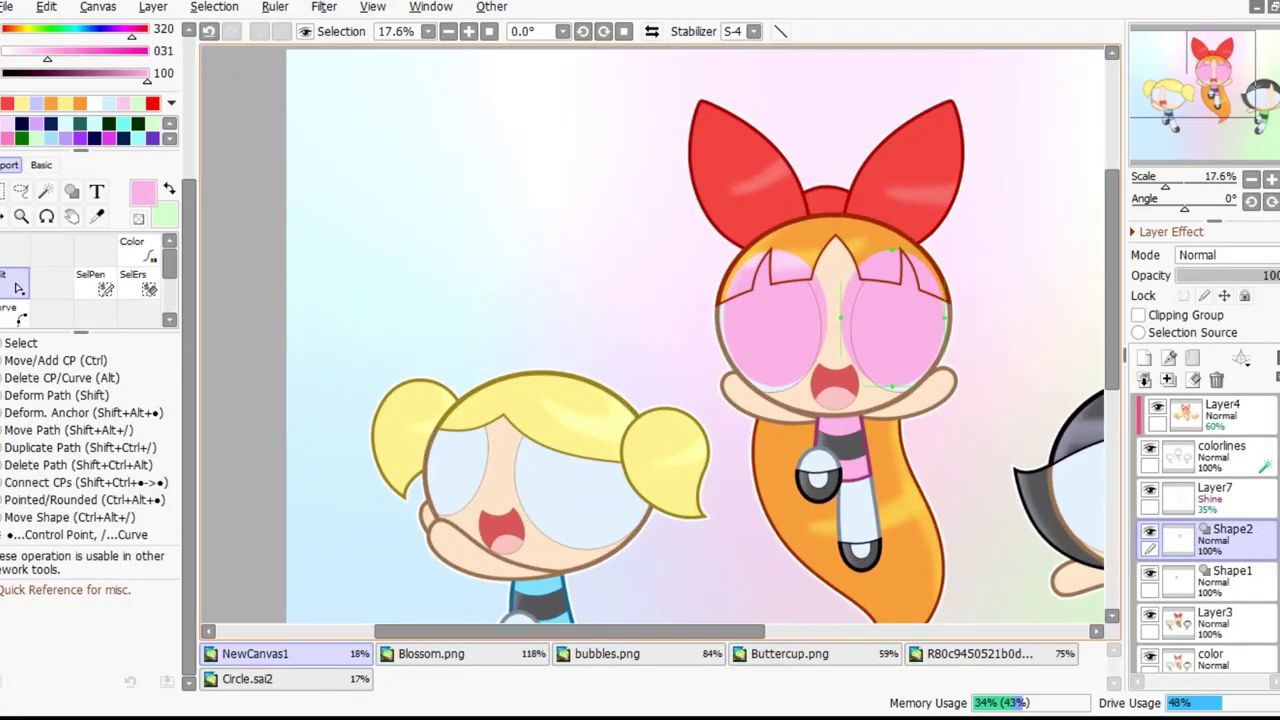
Draw a light blue ellipse over the left girl's large eye and transform it into position
scroll(660, 340, "up", 1)
scroll(660, 340, "up", 3)
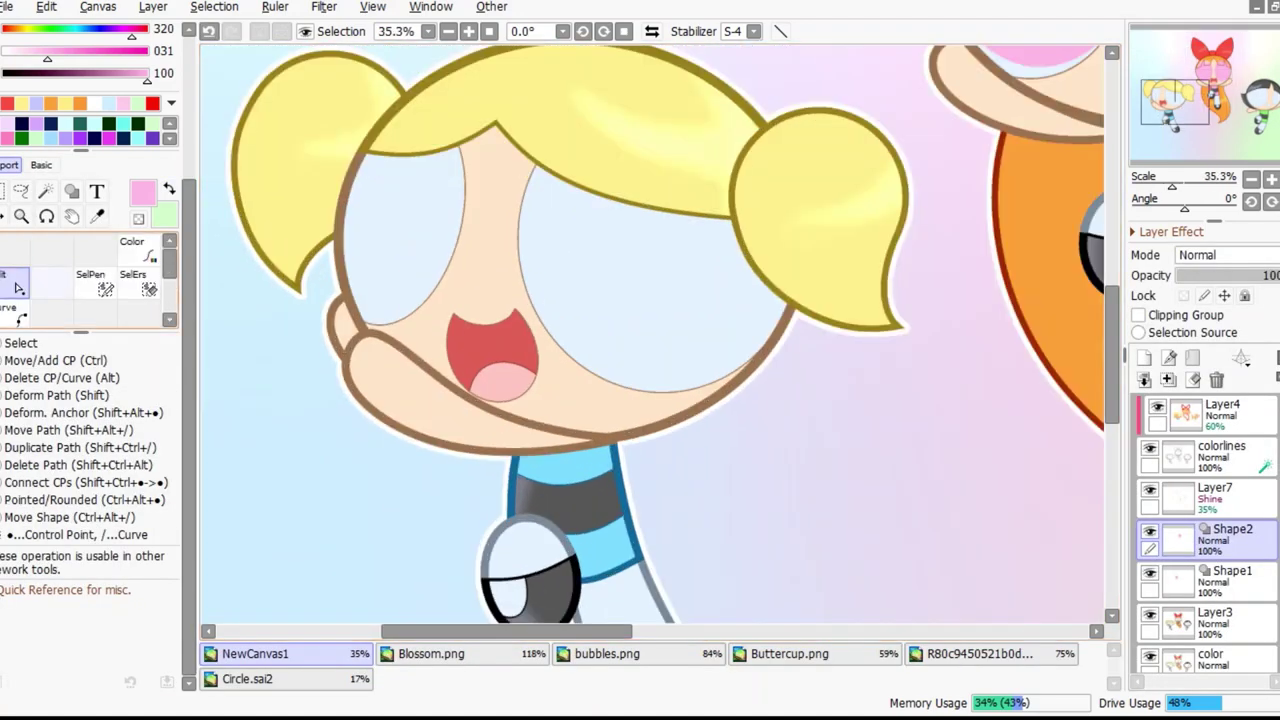
scroll(660, 340, "down", 1)
scroll(660, 340, "up", 3)
left_click_drag(445, 112, 810, 460)
key("ctrl+t")
left_click_drag(437, 100, 466, 100)
key("Return")
Draw a narrow light blue ellipse over the left girl's small eye and rotate and fit it to the eye's tilt
scroll(660, 340, "down", 3)
left_click_drag(352, 226, 480, 422)
key("ctrl+t")
scroll(660, 340, "up", 3)
left_click_drag(470, 190, 487, 186)
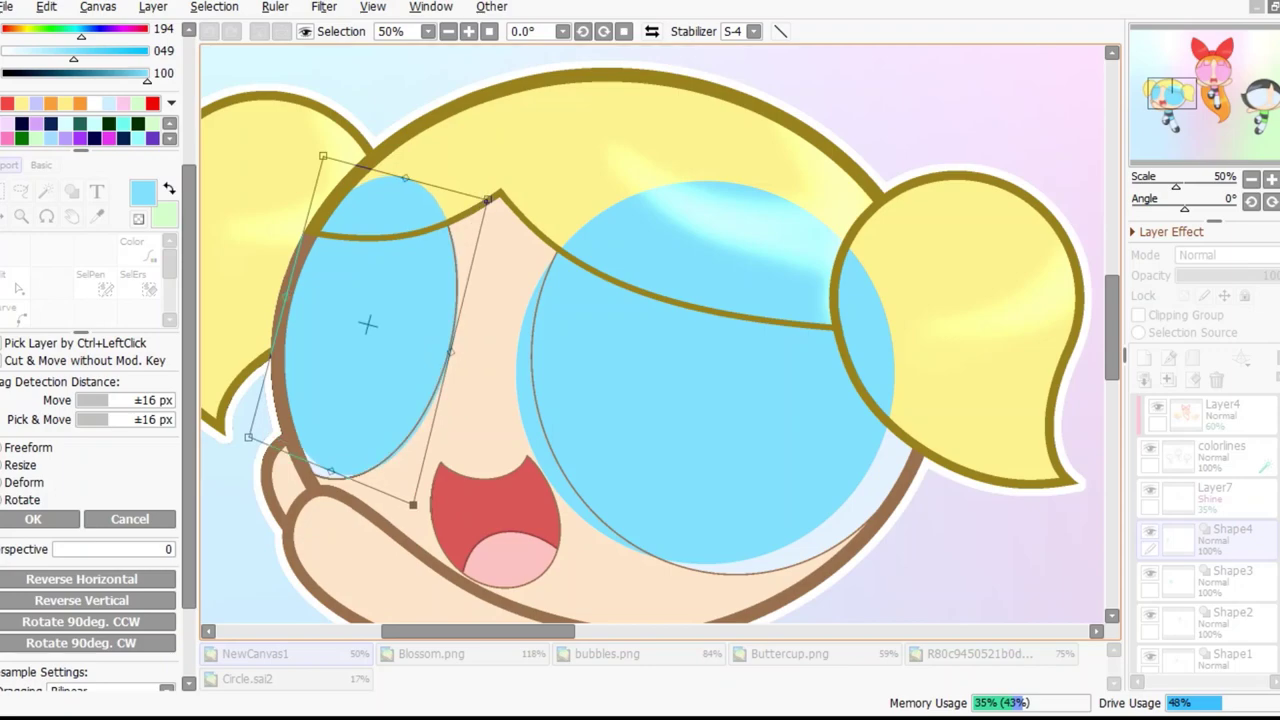
key("Return")
scroll(366, 319, "down", 3)
scroll(366, 319, "up", 2)
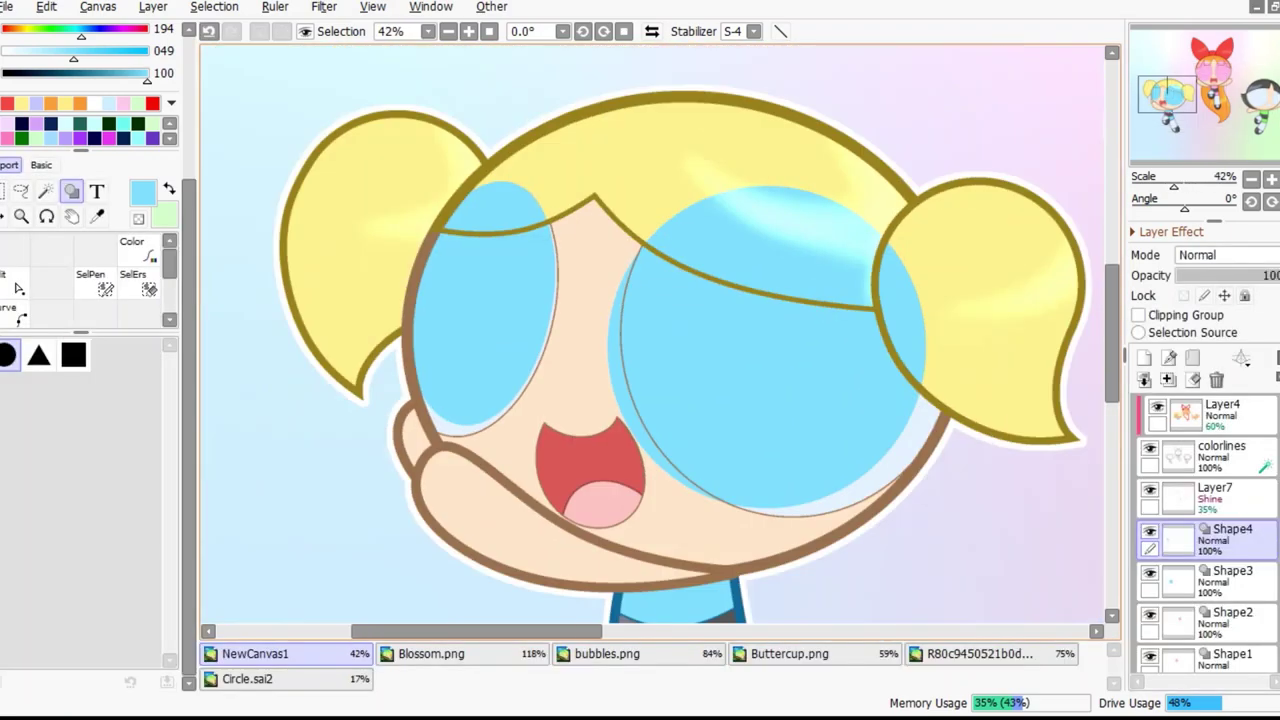
Draw green ellipses over both of the right girl's eyes and rotate the narrow one to match the eye's tilt
scroll(366, 319, "down", 8)
scroll(980, 330, "up", 4)
left_click(46, 28)
mouse_move(548, 122)
left_mouse_down()
mouse_move(857, 460)
mouse_move(870, 450)
left_mouse_up()
left_click_drag(908, 182, 1072, 448)
key("ctrl+t")
scroll(990, 315, "up", 1)
left_click_drag(826, 194, 866, 233)
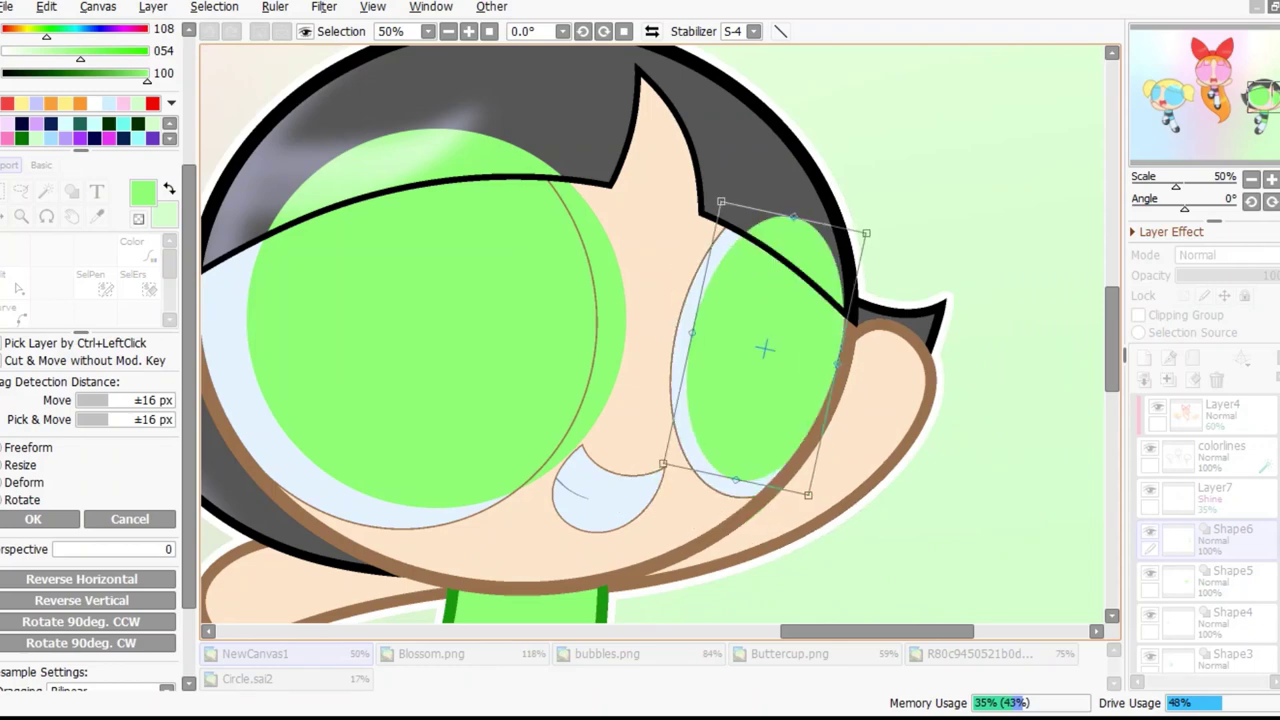
key("Return")
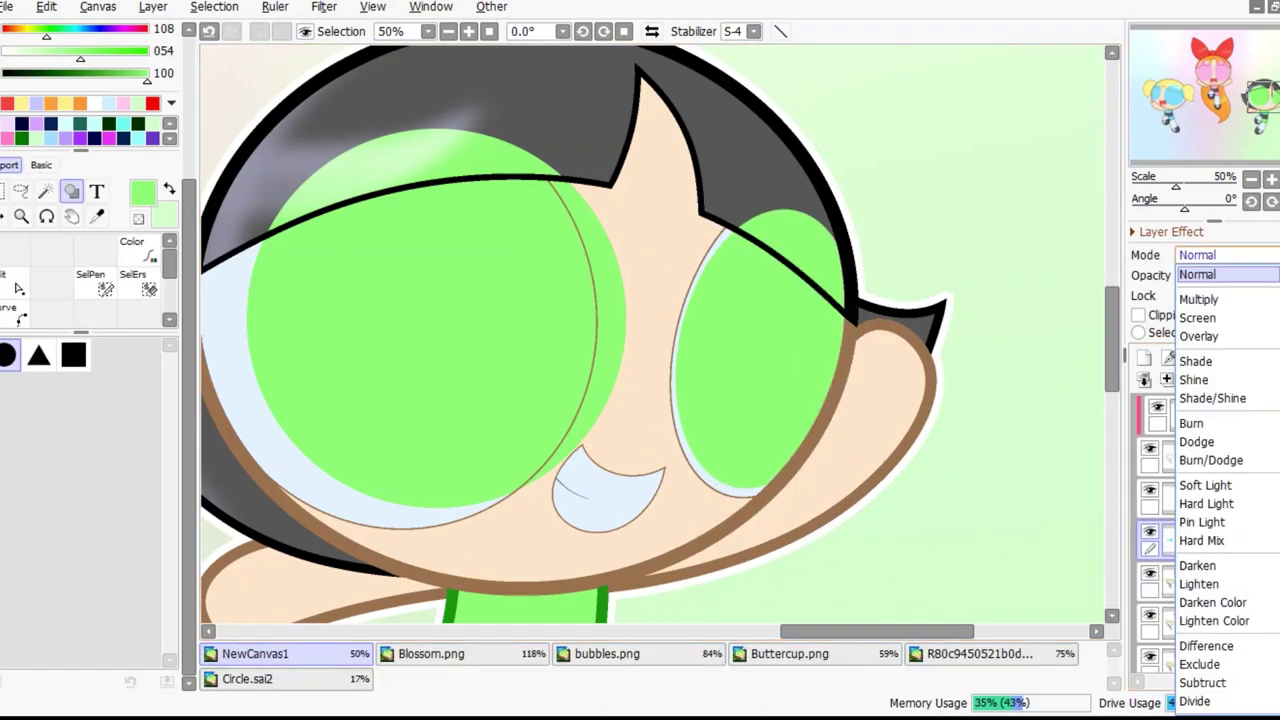
Merge the eye ellipses into one shape layer and duplicate that layer
left_click(1170, 231)
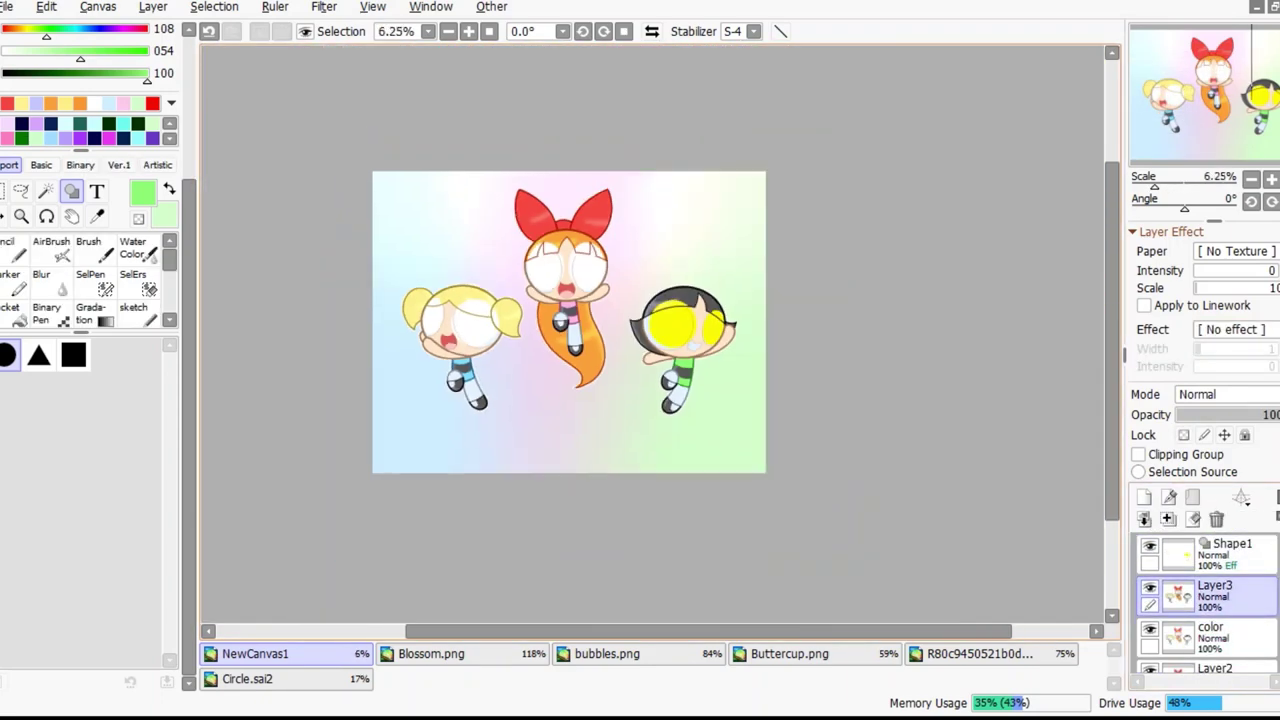
left_click(1225, 553)
left_click(18, 288)
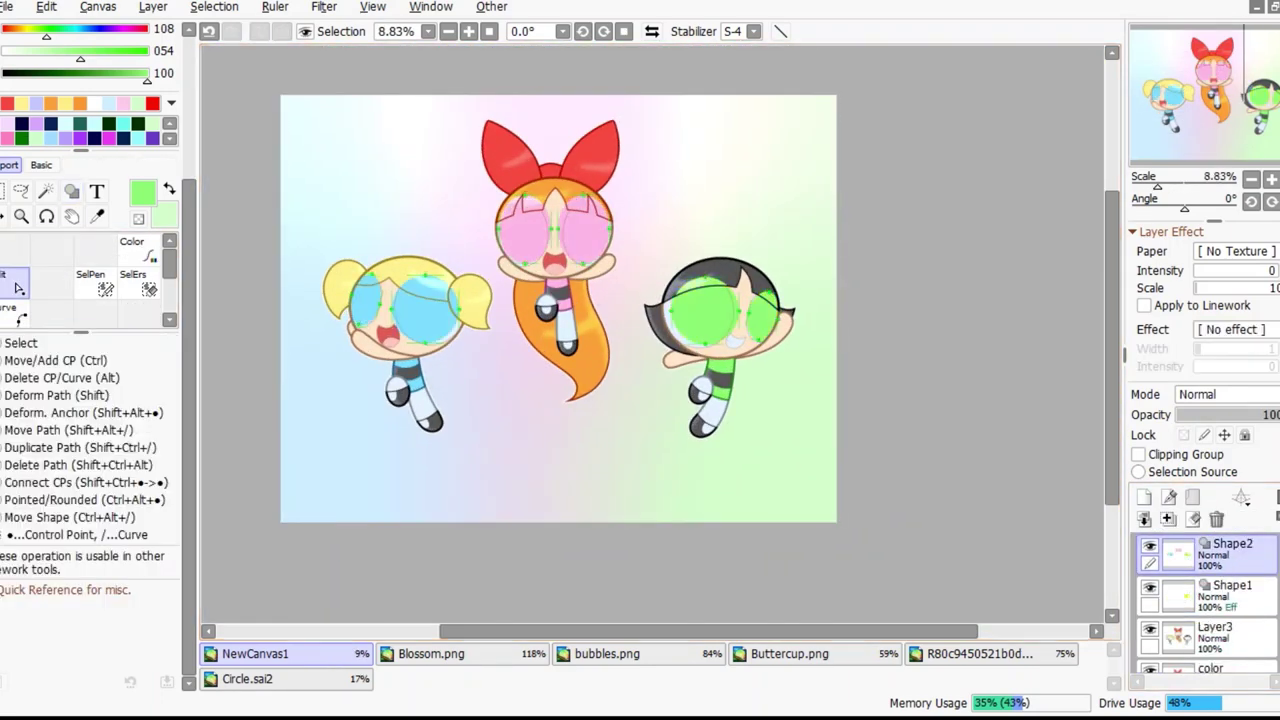
Recolour all the eye ellipses on the duplicate Shape2 layer black
left_click(4, 73)
left_click(138, 248)
left_click(425, 310)
left_click(555, 230)
left_click(705, 315)
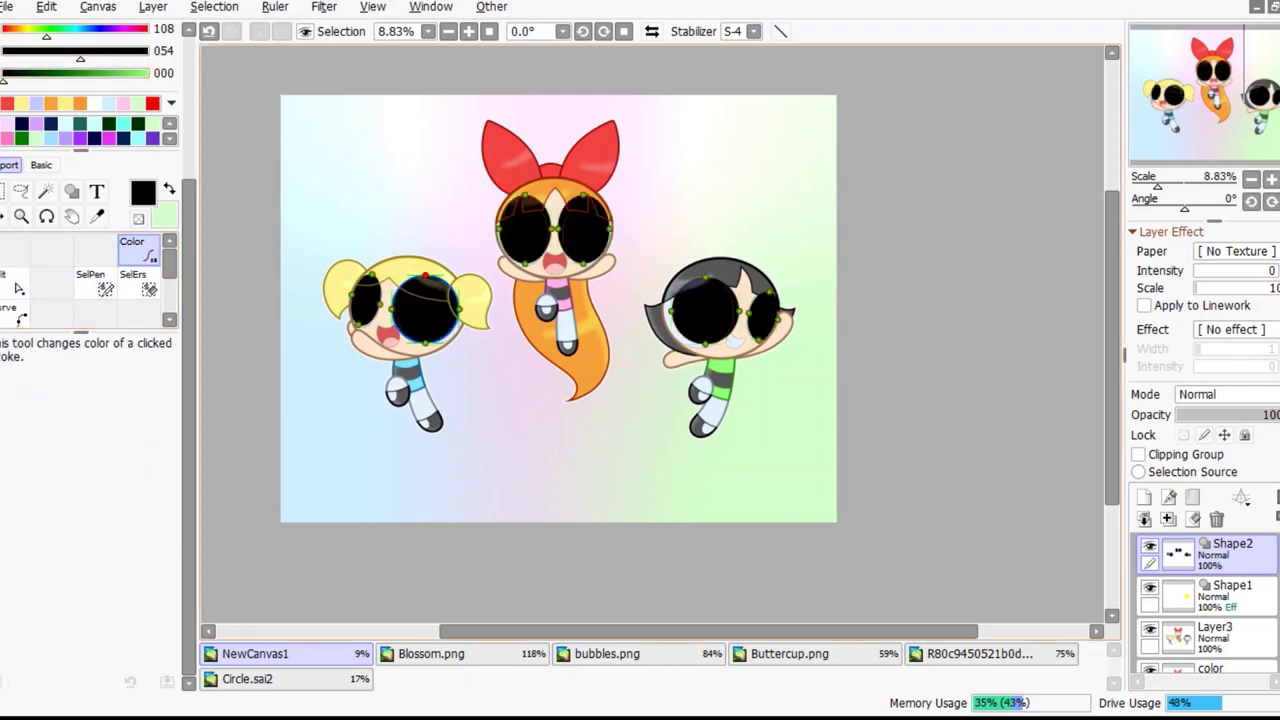
key("ctrl+t")
key("Escape")
scroll(605, 180, "up", 2)
scroll(571, 192, "up", 3)
key("ctrl+t")
key("Escape")
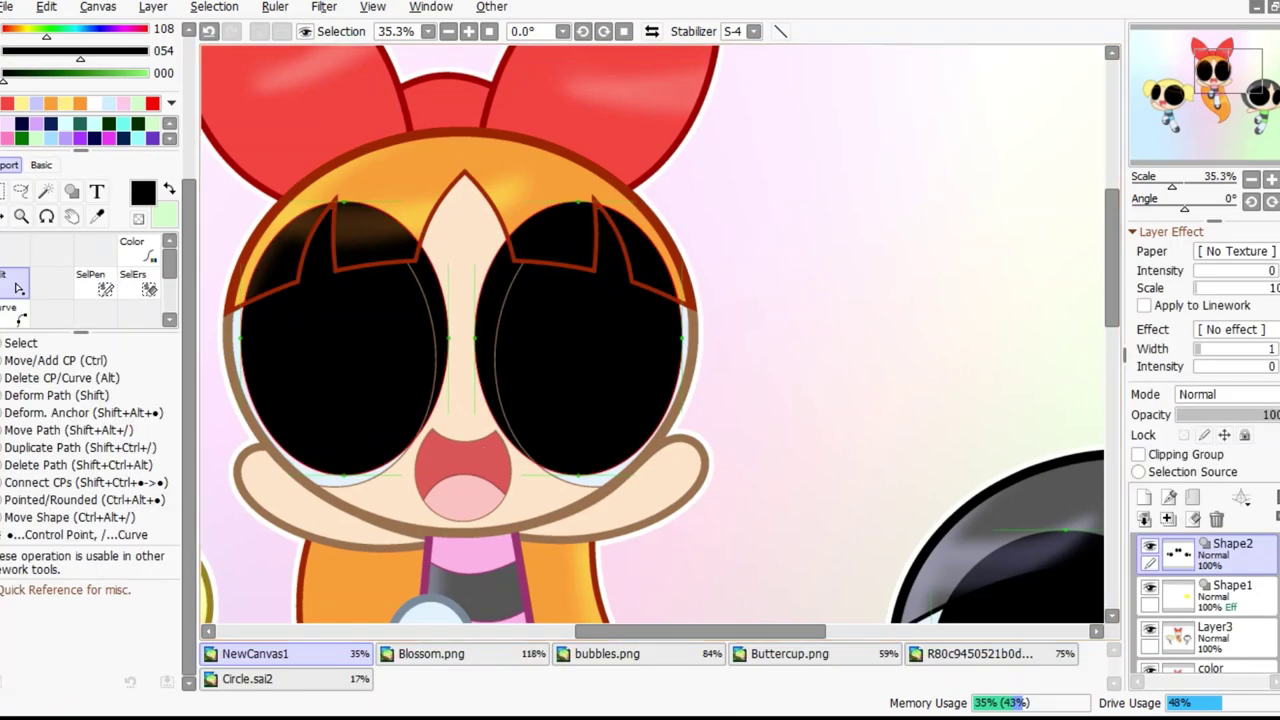
Remove the layer effect from Shape1 and try scaling down the middle girl's two black ellipses together on Shape2
left_click(1230, 591)
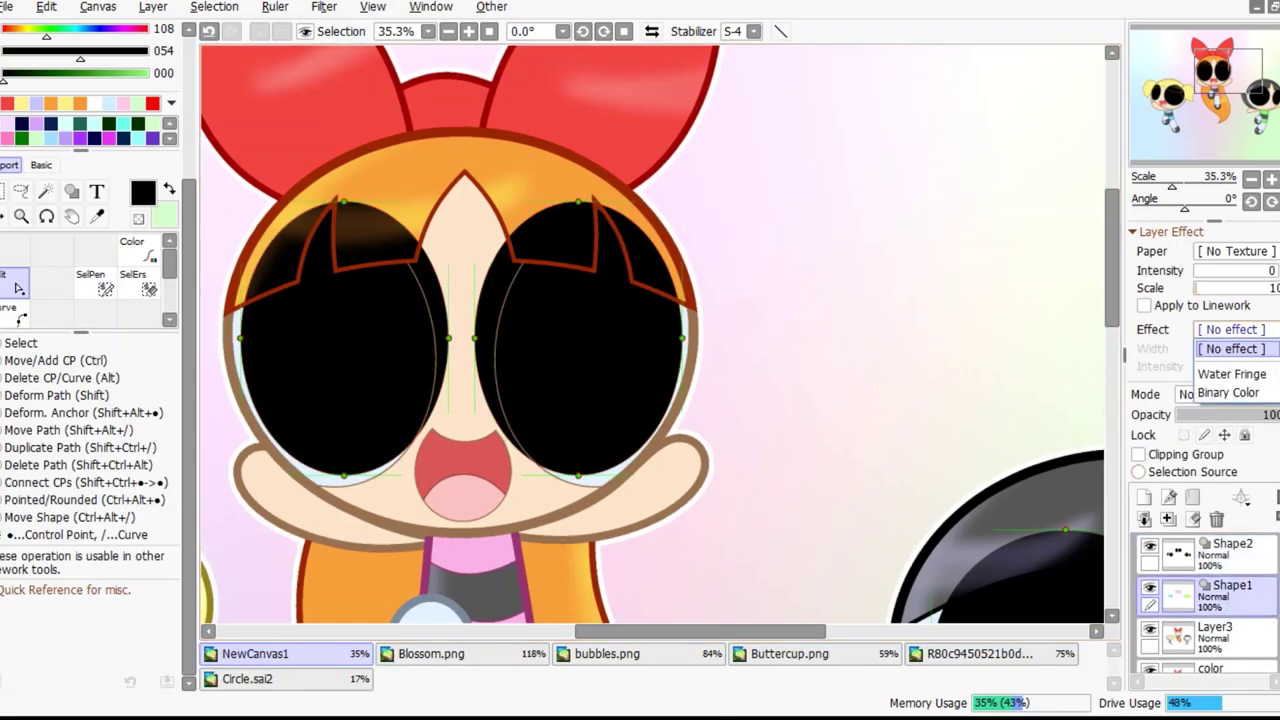
left_click(1230, 550)
key("ctrl+t")
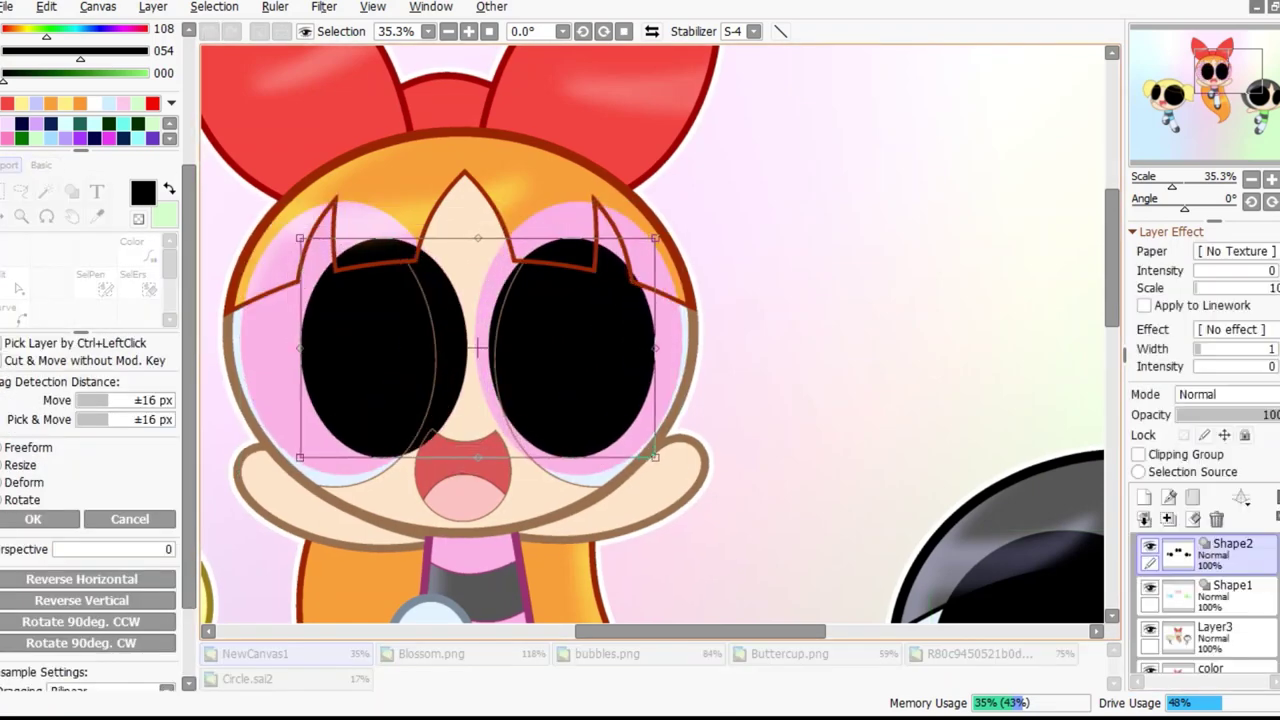
key("Escape")
Scale down the middle girl's black ellipses one at a time and centre each as a pupil within its pink iris
key("ctrl+t")
left_click_drag(440, 470, 357, 357)
key("Return")
key("ctrl+t")
mouse_move(580, 330)
left_mouse_down()
mouse_move(544, 292)
mouse_move(577, 349)
left_mouse_up()
key("Return")
scroll(700, 350, "down", 2)
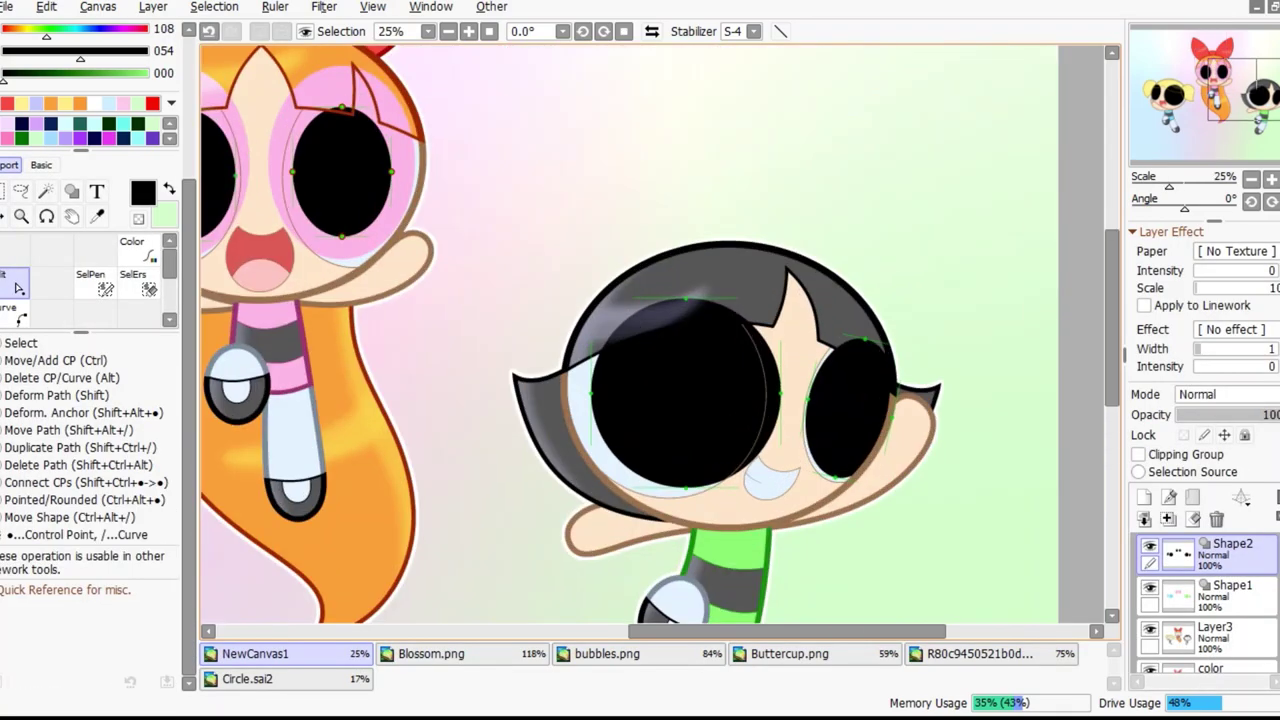
Scale down the black-haired girl's two black ellipses on Shape2 and place each as a pupil within its green iris
key("ctrl+t")
scroll(863, 412, "up", 2)
key("Return")
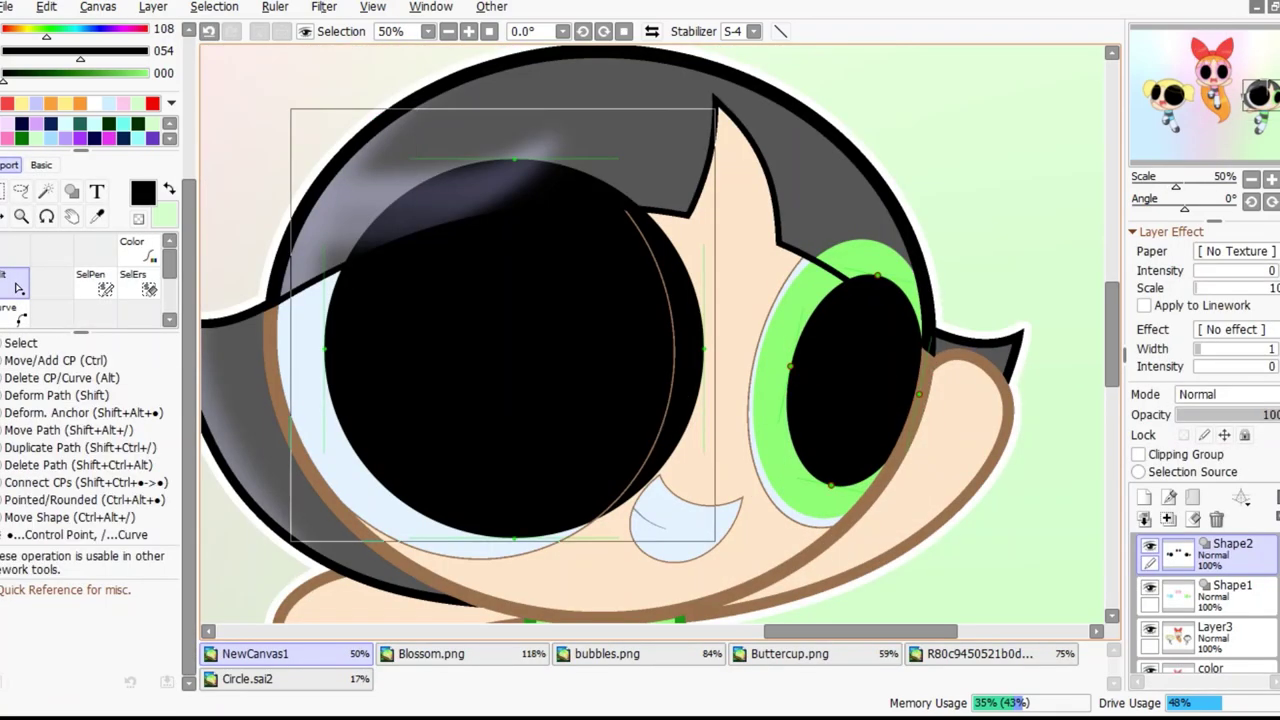
key("ctrl+t")
mouse_move(525, 353)
left_mouse_down()
mouse_move(543, 357)
mouse_move(543, 323)
mouse_move(546, 349)
left_mouse_up()
key("Return")
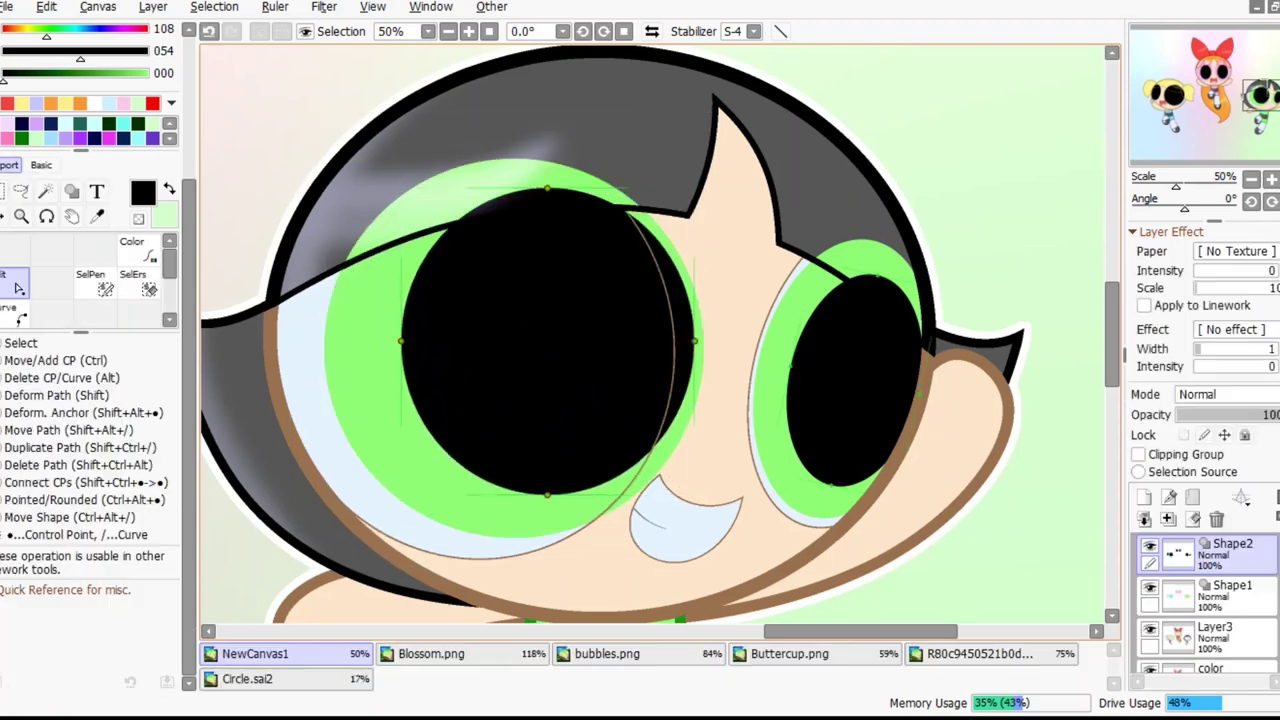
Scale down the blonde girl's two black ellipses on Shape2 and place them as pupils toward the inner side of the larger eye and outer side of the smaller
key("ctrl+t")
scroll(660, 340, "down", 3)
scroll(660, 340, "up", 3)
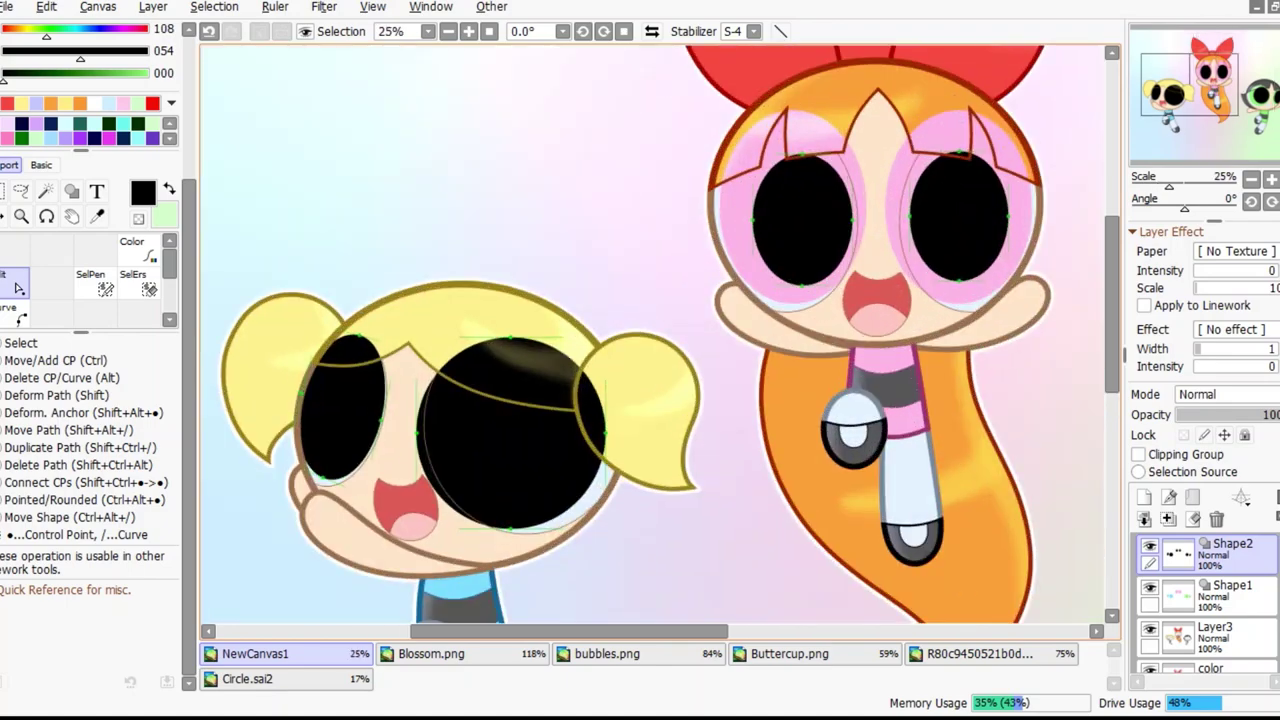
scroll(660, 340, "up", 2)
key("Return")
scroll(660, 340, "down", 3)
scroll(660, 340, "up", 3)
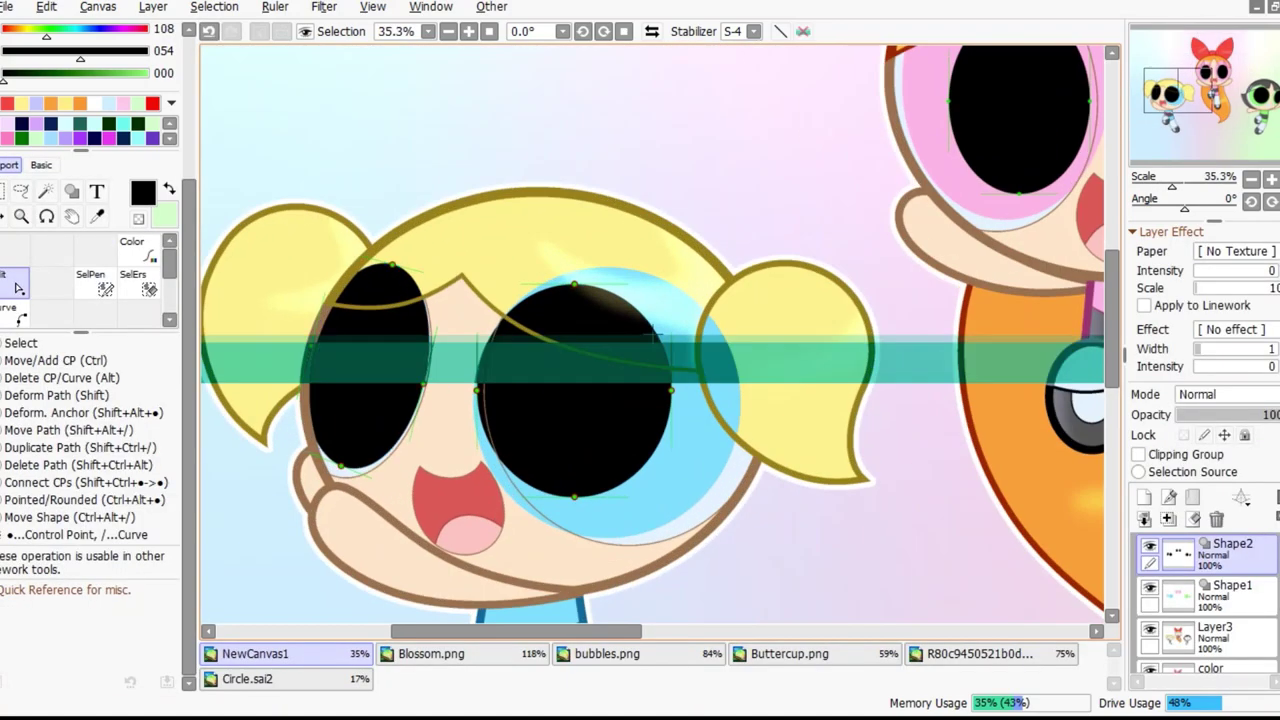
key("ctrl+t")
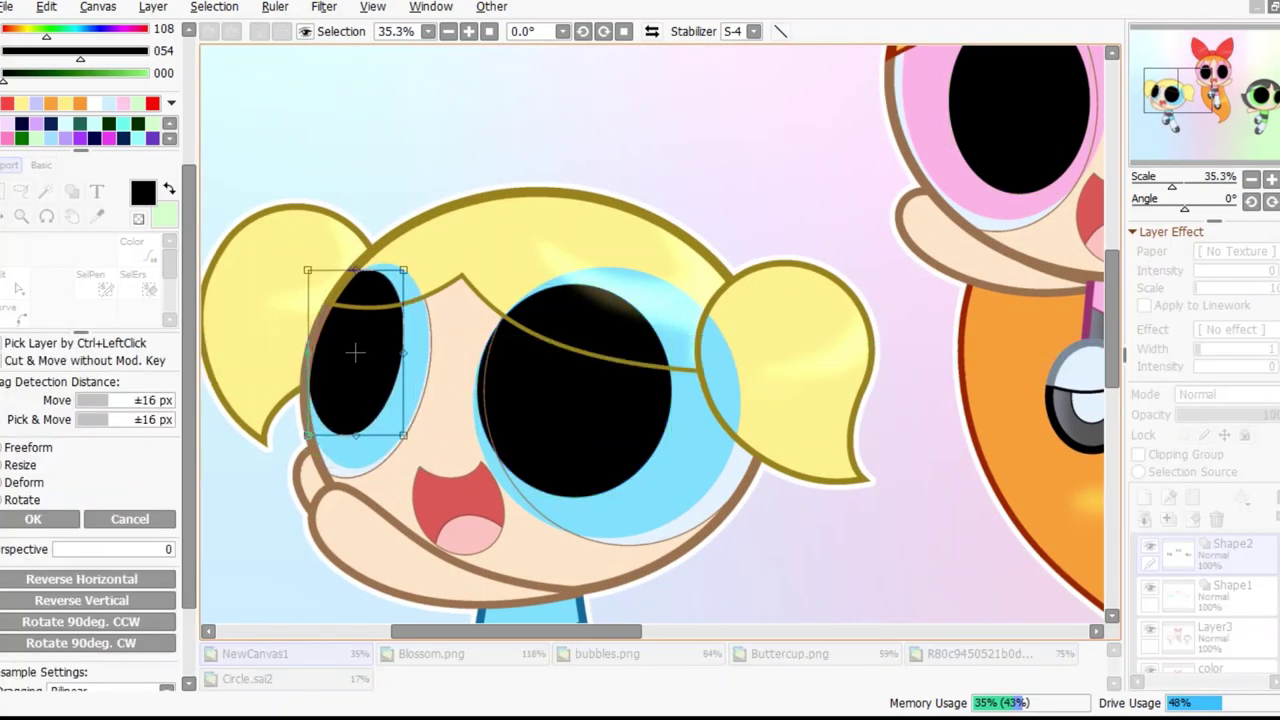
key("Return")
Duplicate the pupil shape layer as Shape3 and recolour all its ellipses white
key("ctrl+v")
left_click(132, 248)
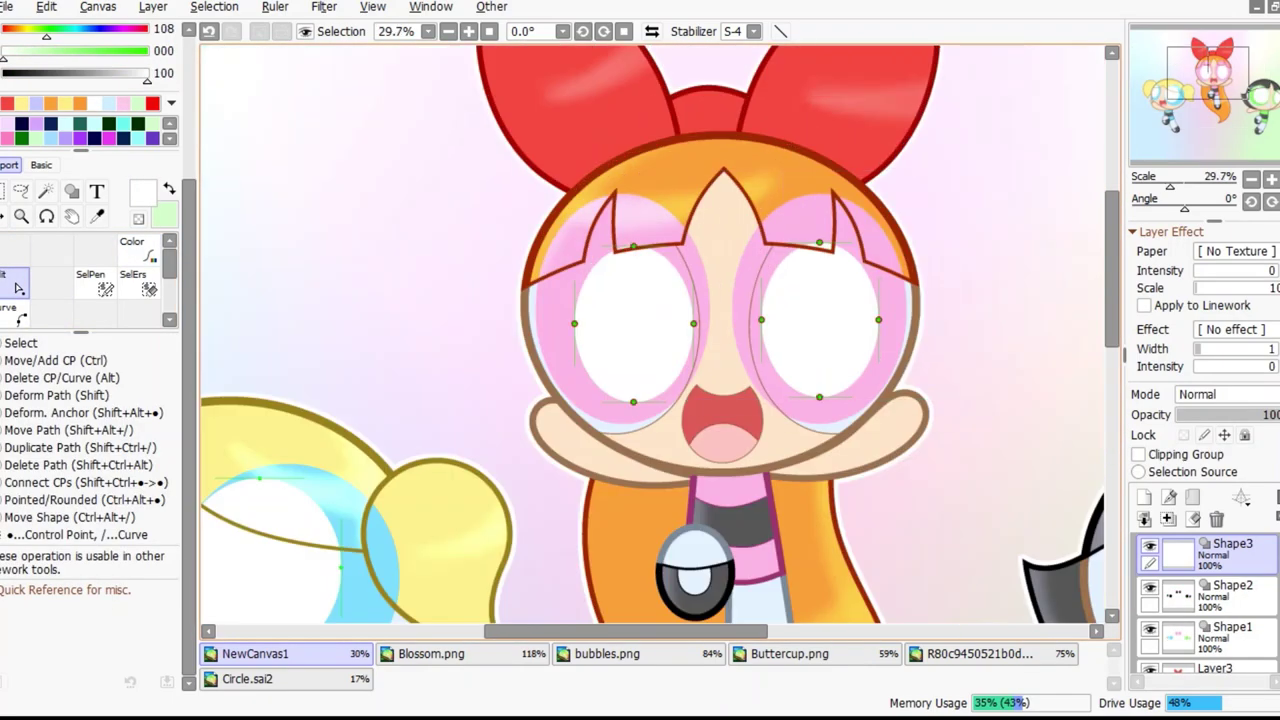
key("ctrl+t")
key("Escape")
Scale the middle girl's two white ellipses down to small highlights inside her pupils
scroll(690, 331, "up", 5)
key("ctrl+t")
key("Escape")
key("ctrl+t")
key("Return")
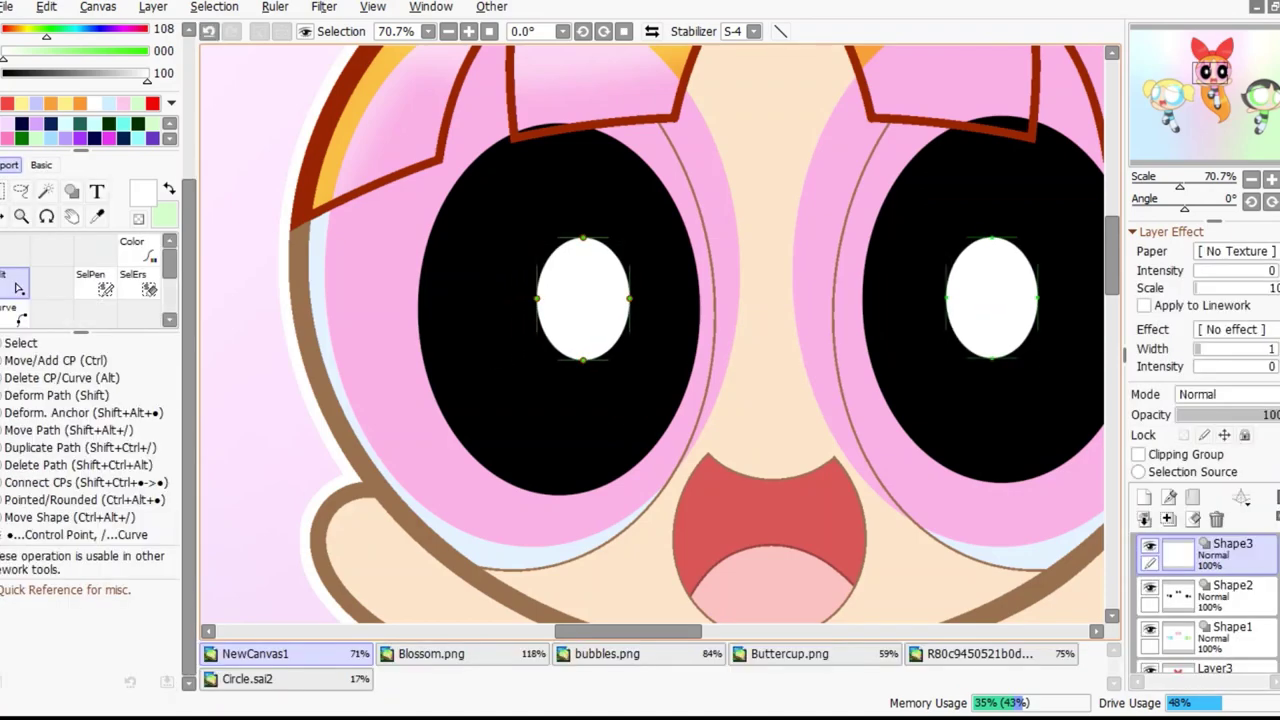
Shrink the blonde girl's two white ellipses into highlights and place each at the upper left of its pupil
scroll(655, 330, "down", 6)
scroll(655, 330, "down", 2)
scroll(357, 386, "up", 3)
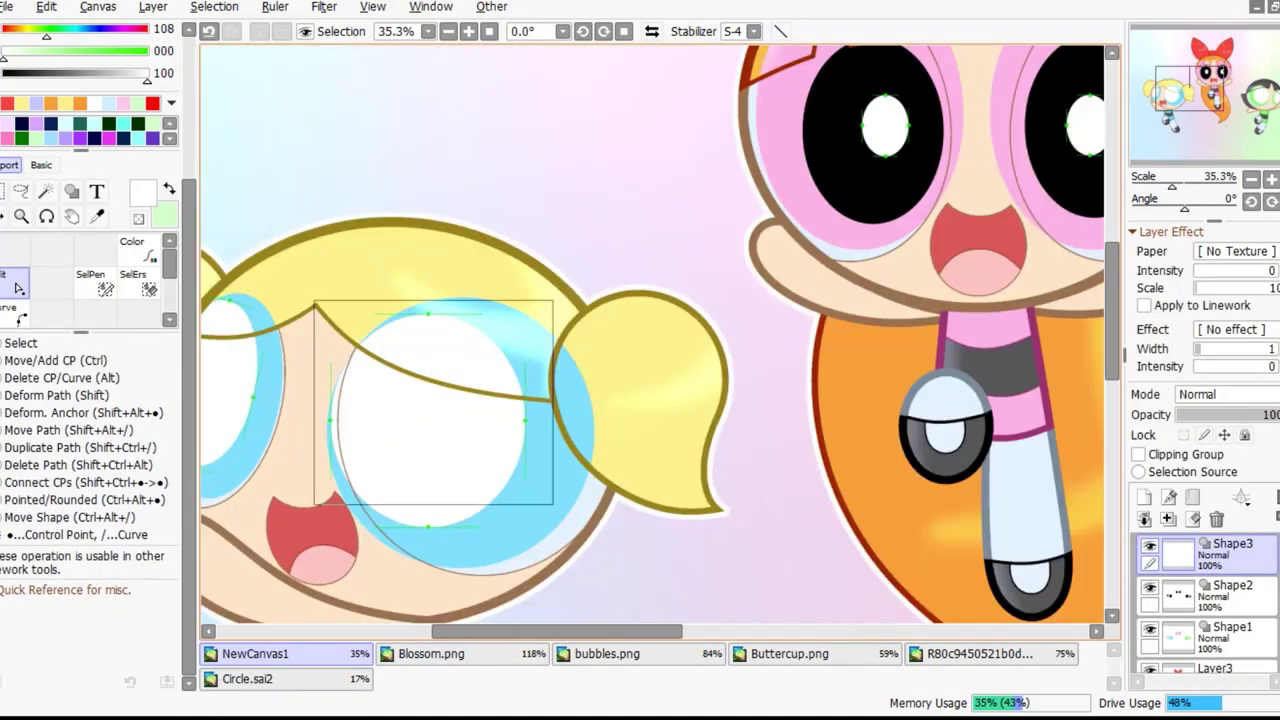
scroll(357, 386, "up", 2)
key("ctrl+t")
left_click_drag(543, 443, 385, 323)
key("Return")
scroll(655, 330, "down", 3)
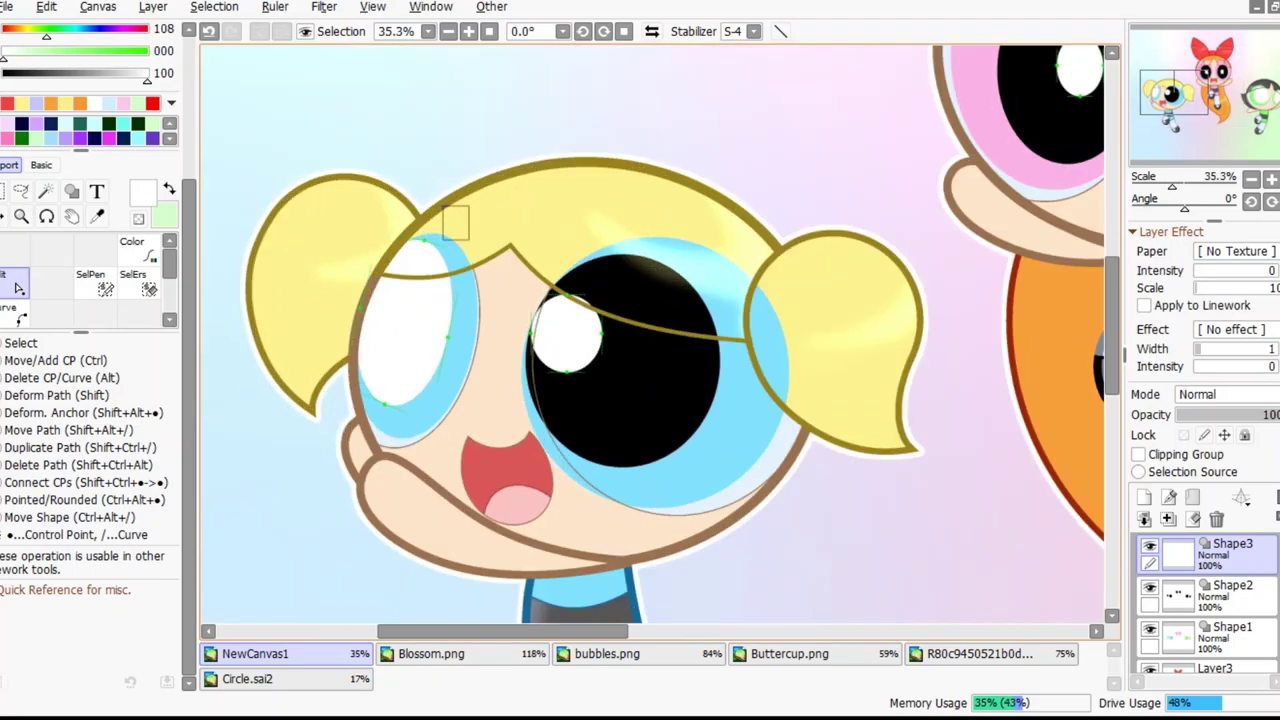
scroll(655, 330, "up", 4)
key("ctrl+t")
scroll(655, 330, "down", 3)
key("Return")
Shrink the black-haired girl's white ellipses into highlights and place each at the upper right of its pupil
scroll(391, 315, "down", 5)
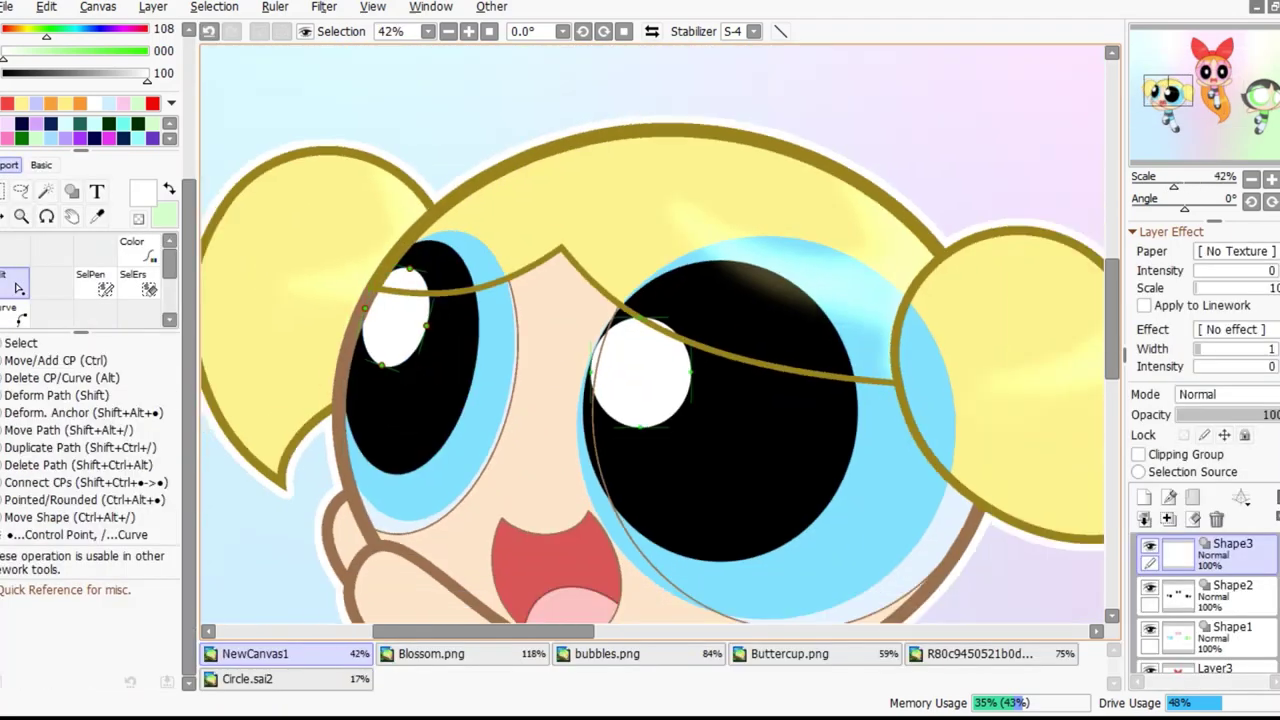
scroll(835, 420, "up", 4)
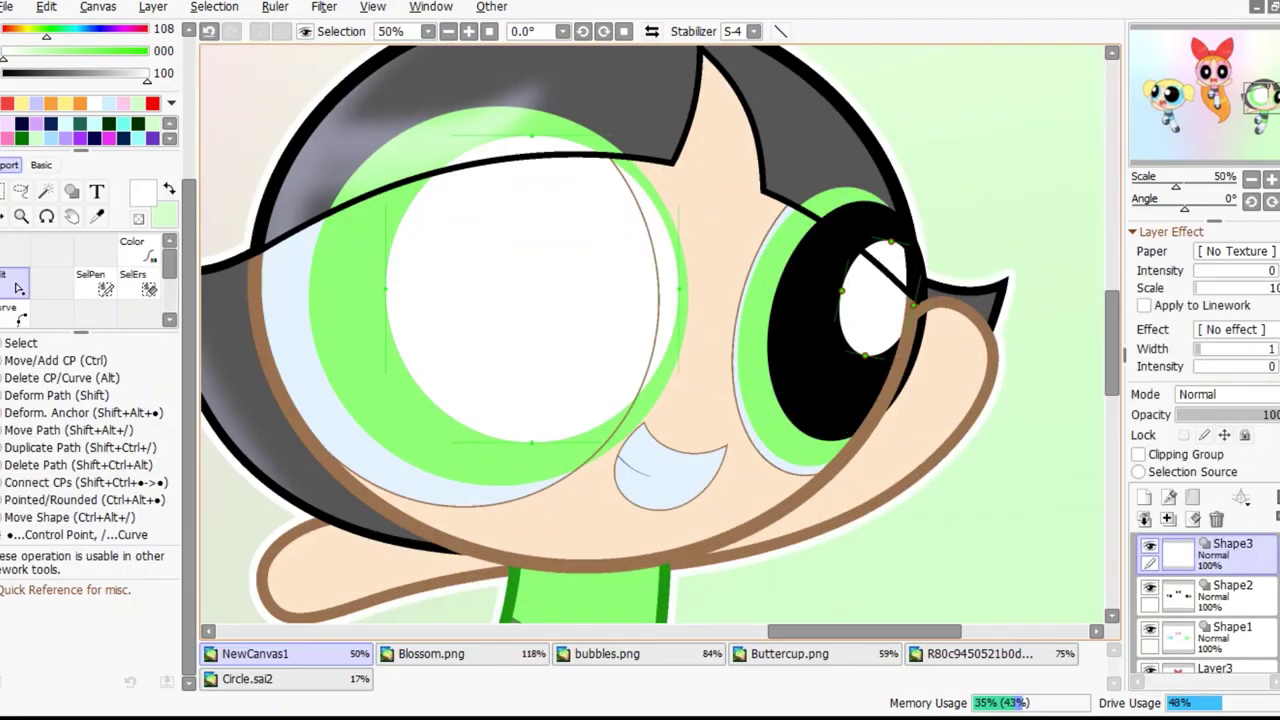
key("ctrl+t")
left_click_drag(679, 442, 591, 242)
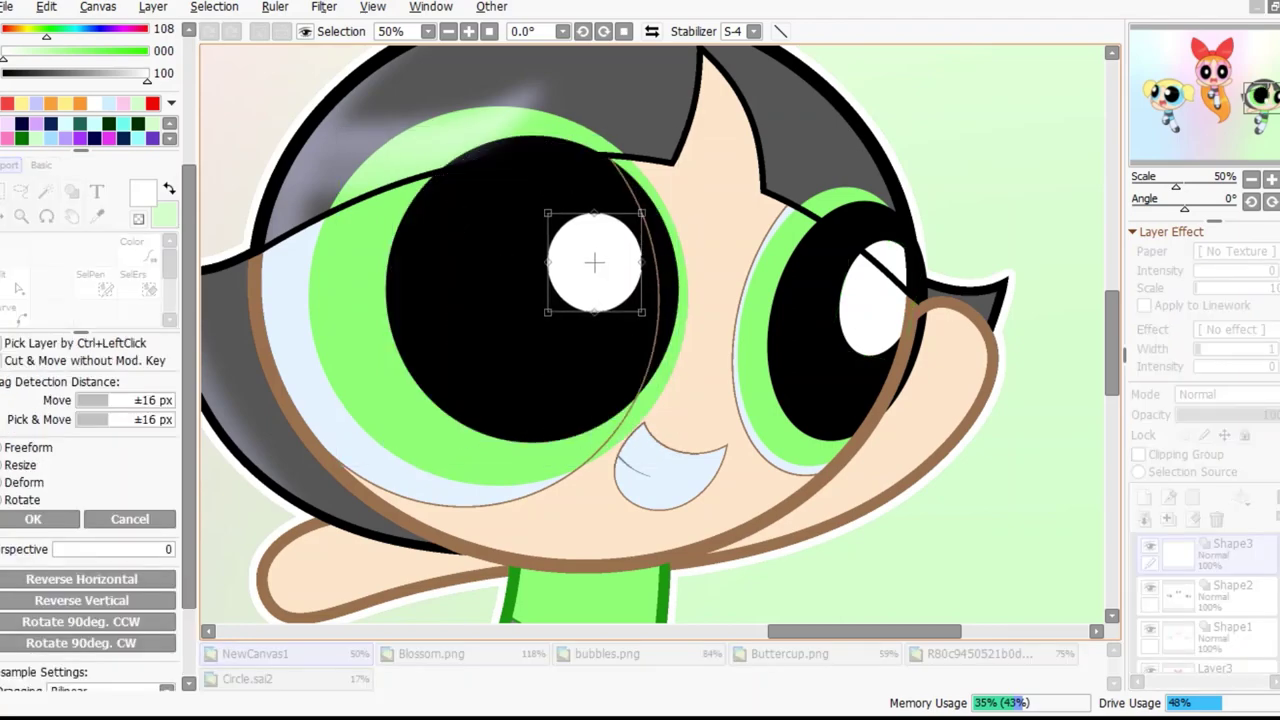
key("Return")
Reshape the middle girl's two white highlights to be rounder and keep them matching within her pupils
scroll(591, 262, "down", 5)
scroll(540, 260, "up", 3)
key("ctrl+t")
key("Return")
key("ctrl+t")
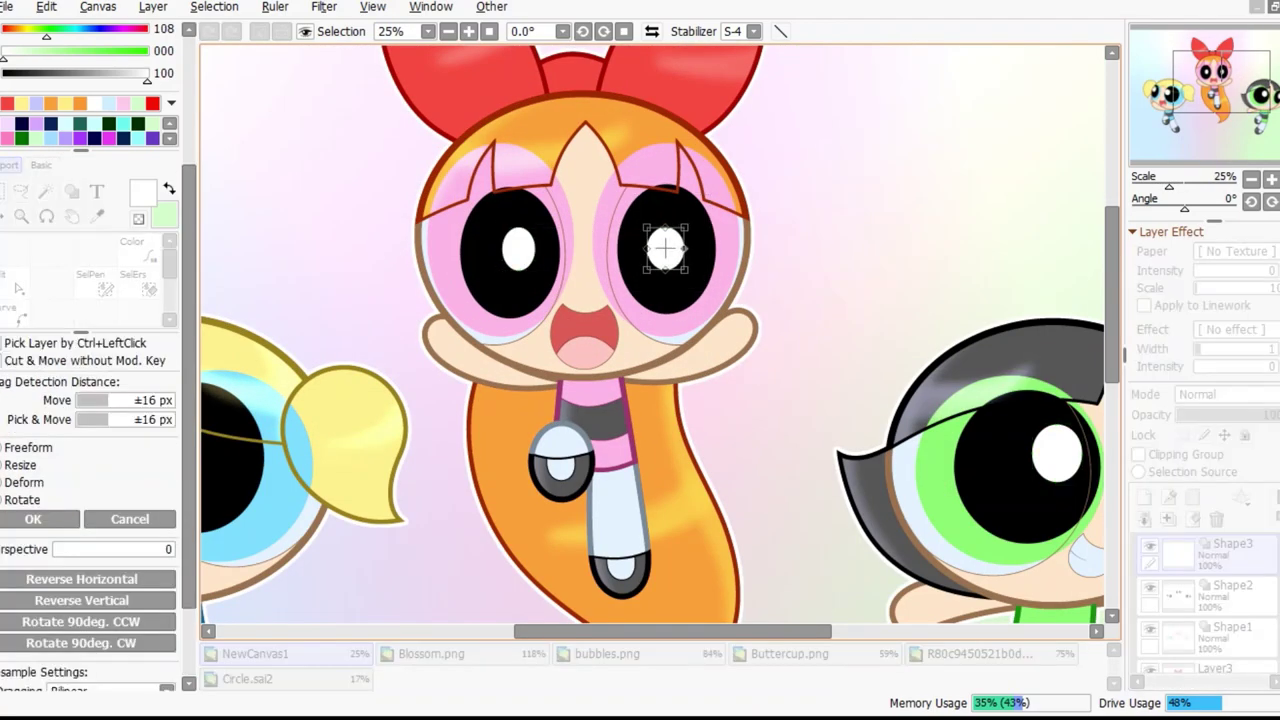
key("Return")
scroll(662, 248, "up", 2)
key("ctrl+t")
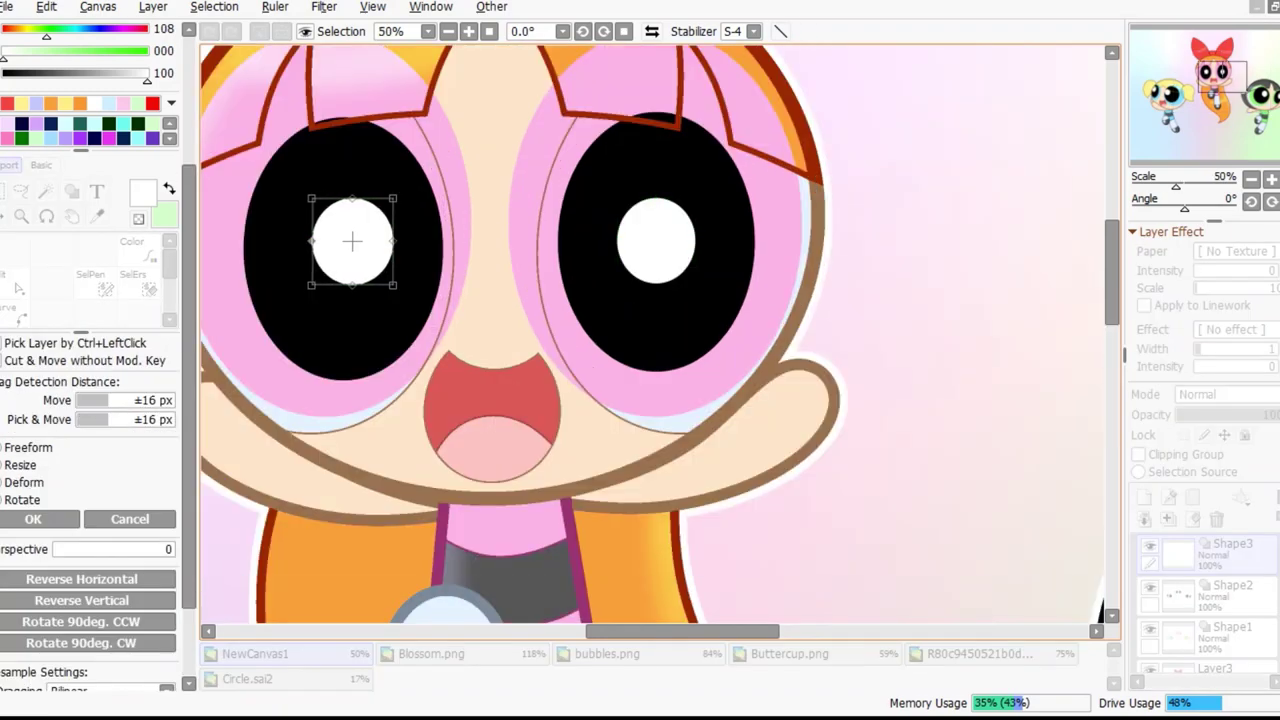
key("Return")
Apply the Binary Color effect to the eye shape layers and transfer the pupils to Layer8 and the irises to Layer9
scroll(351, 240, "down", 5)
left_click(1232, 592)
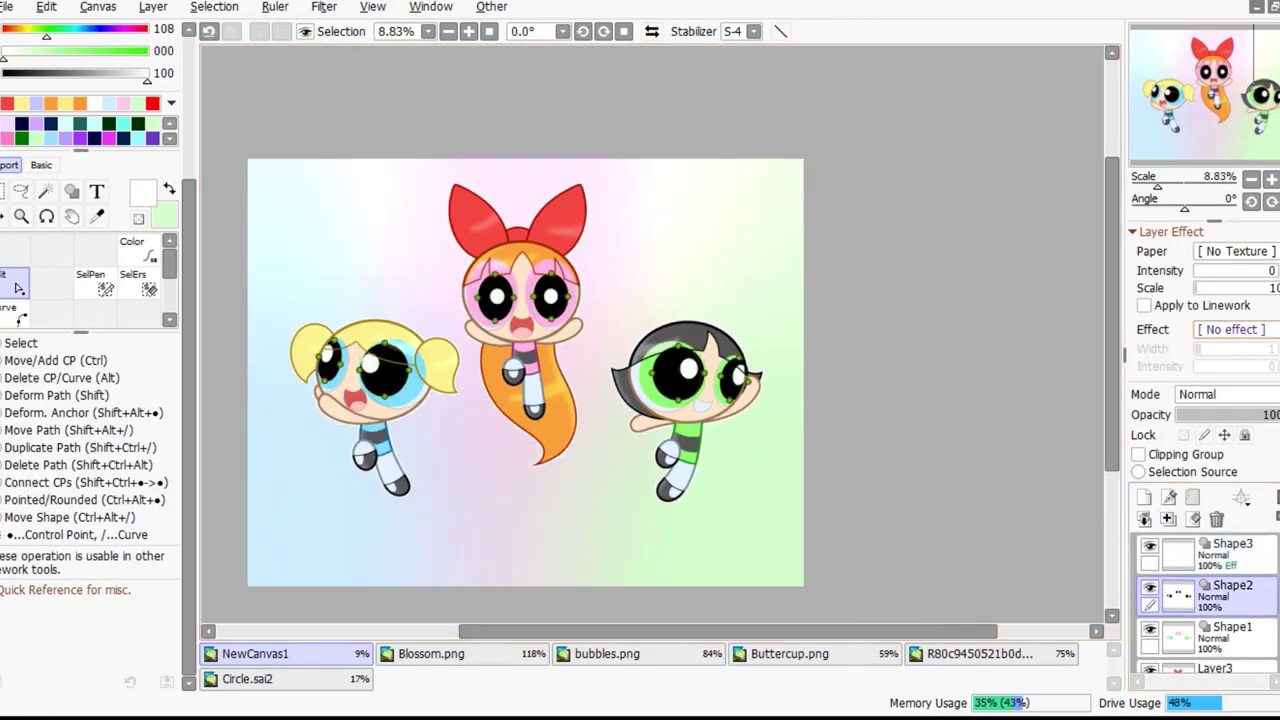
scroll(488, 293, "up", 10)
scroll(520, 332, "down", 4)
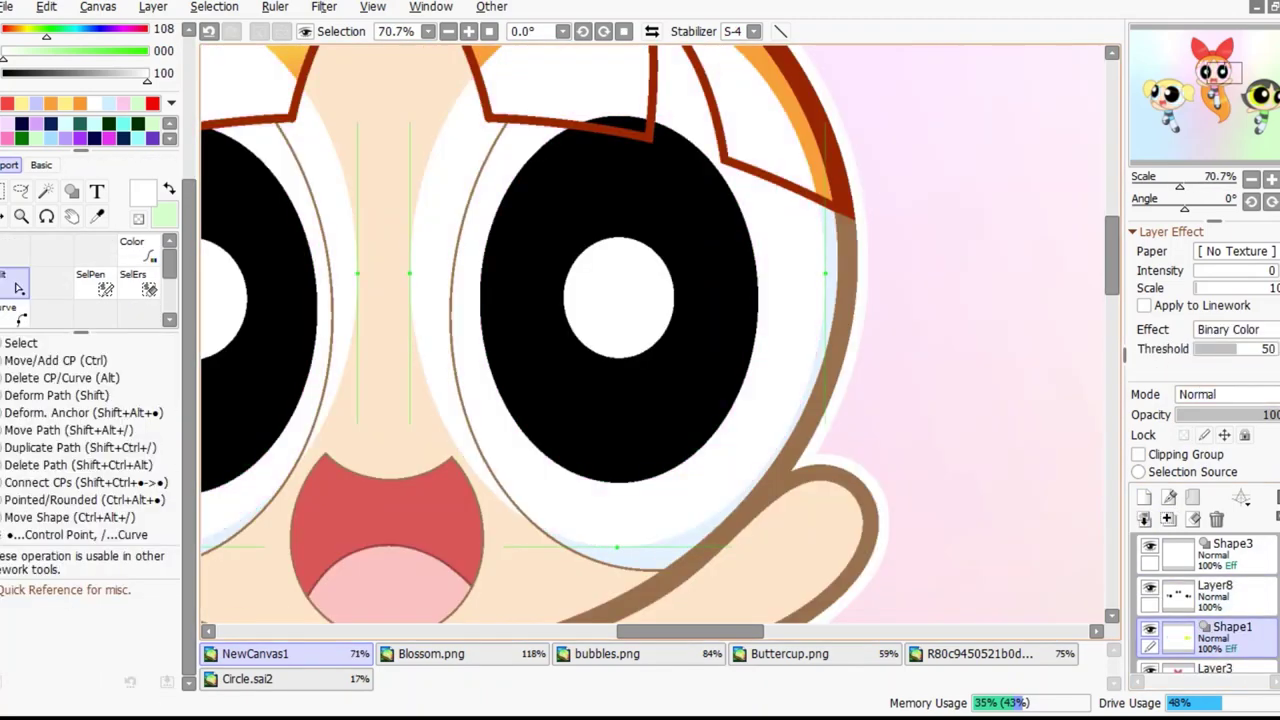
scroll(650, 335, "down", 5)
scroll(660, 330, "up", 10)
scroll(660, 330, "down", 6)
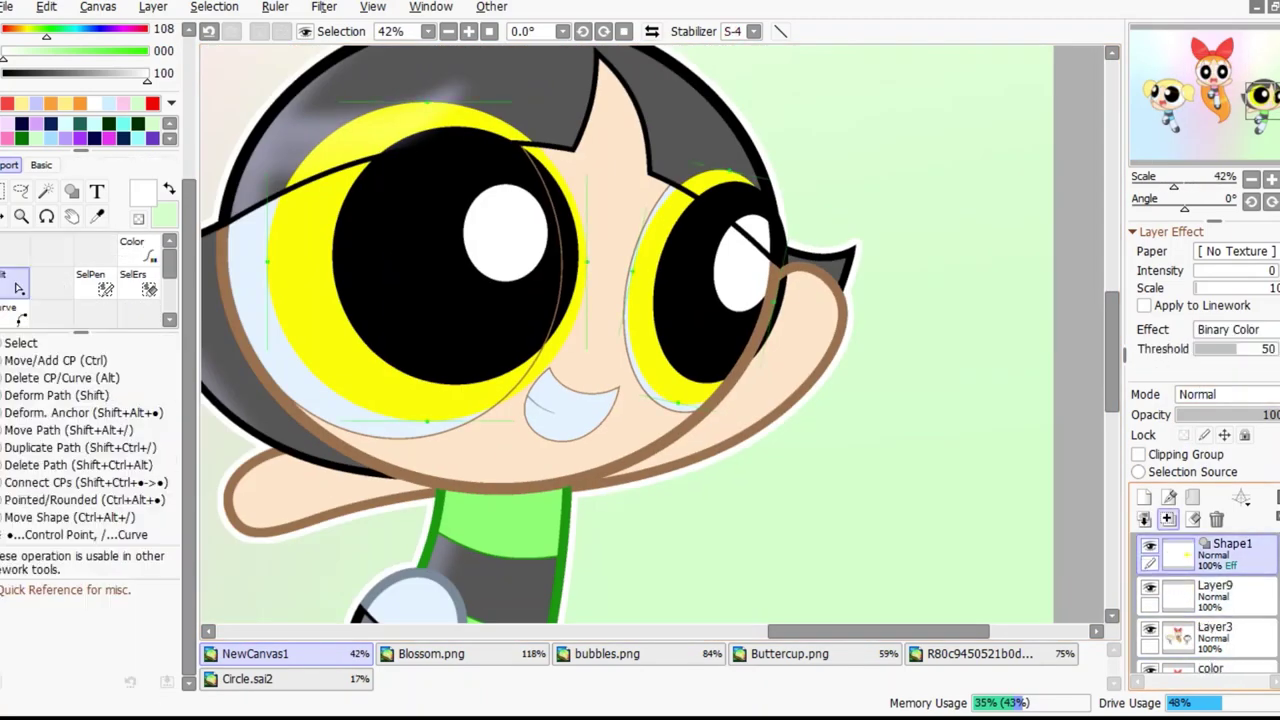
left_click(1215, 592)
Fill the irises on Layer9 light blue for the blonde girl, pink for the middle girl and green for the black-haired girl
scroll(492, 525, "down", 4)
scroll(492, 525, "up", 4)
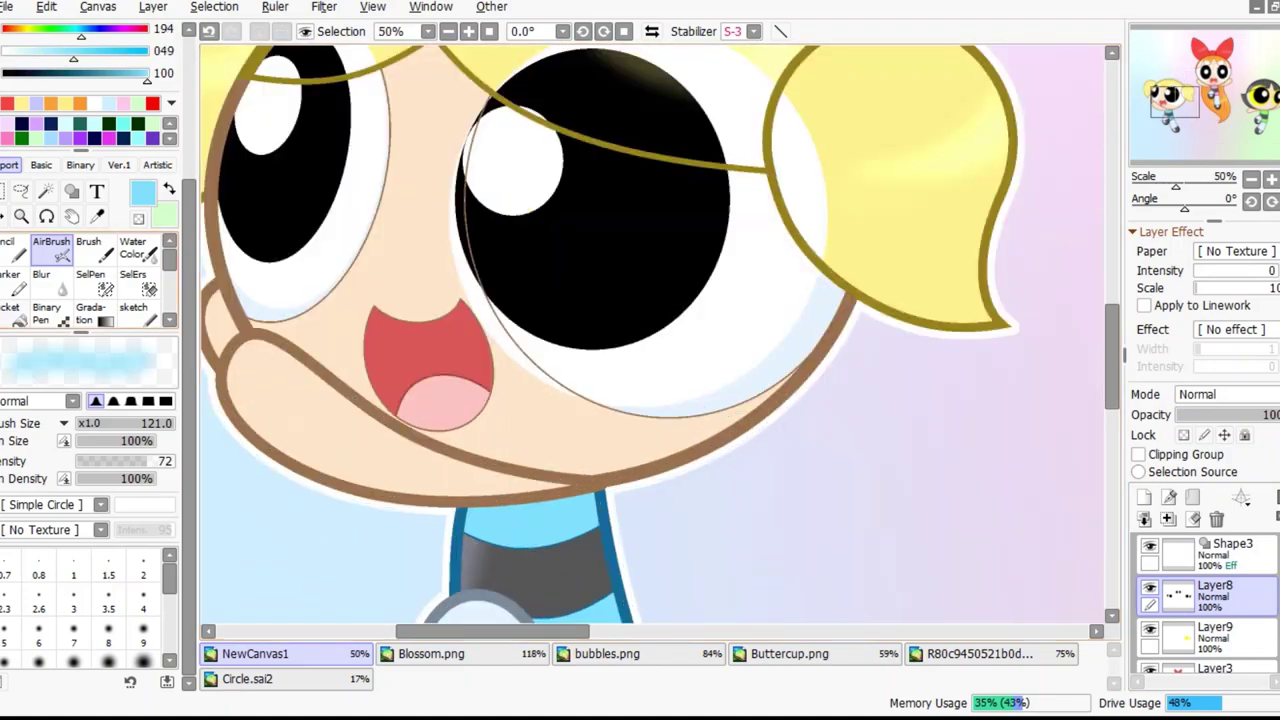
key("f")
scroll(660, 335, "down", 4)
scroll(660, 335, "up", 2)
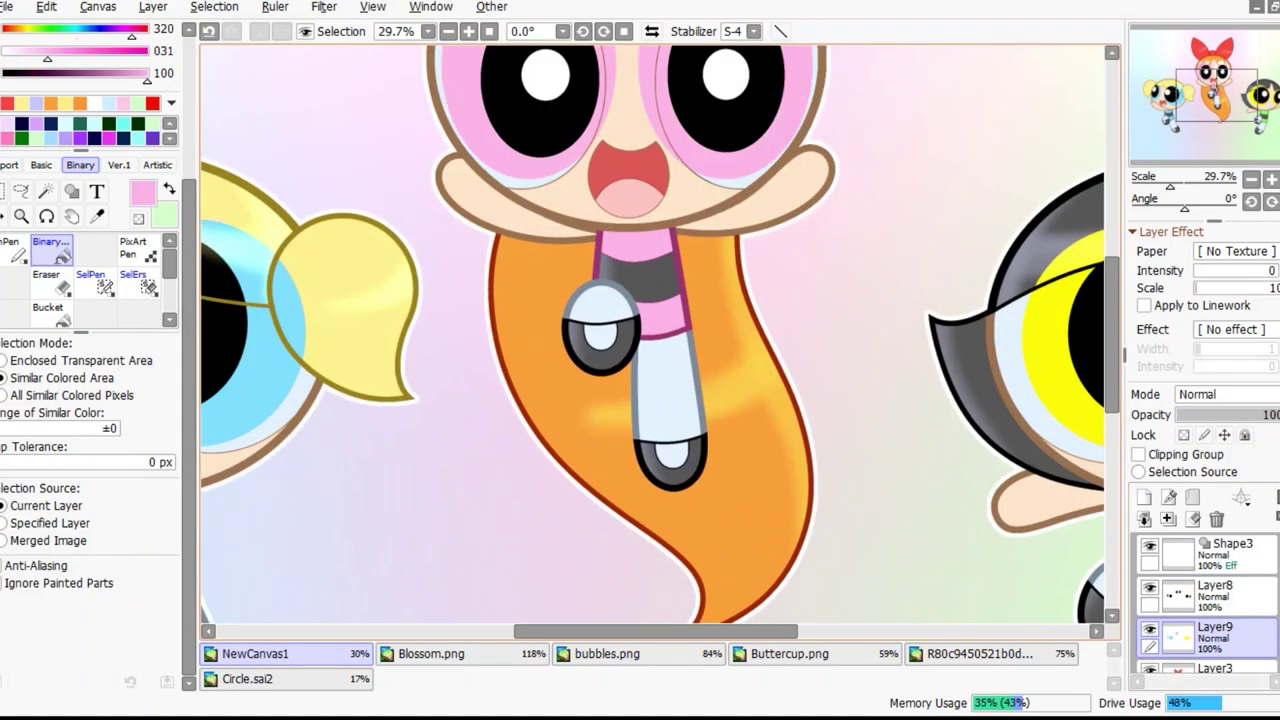
scroll(460, 320, "up", 1)
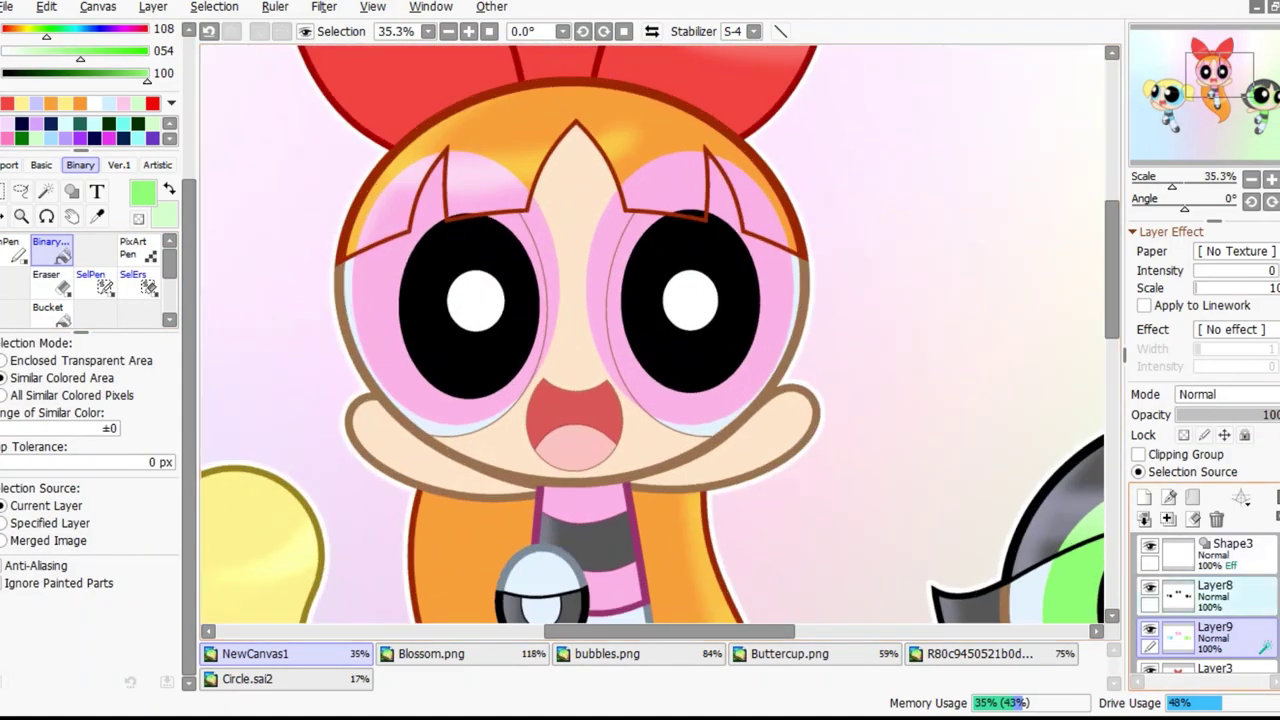
Airbrush vertical gradients over the eyes on clipped layers above Layer8, one in Shade mode and one in Shine mode at 65% opacity
left_click(1215, 590)
left_click(1227, 394)
left_click(1195, 503)
key("a")
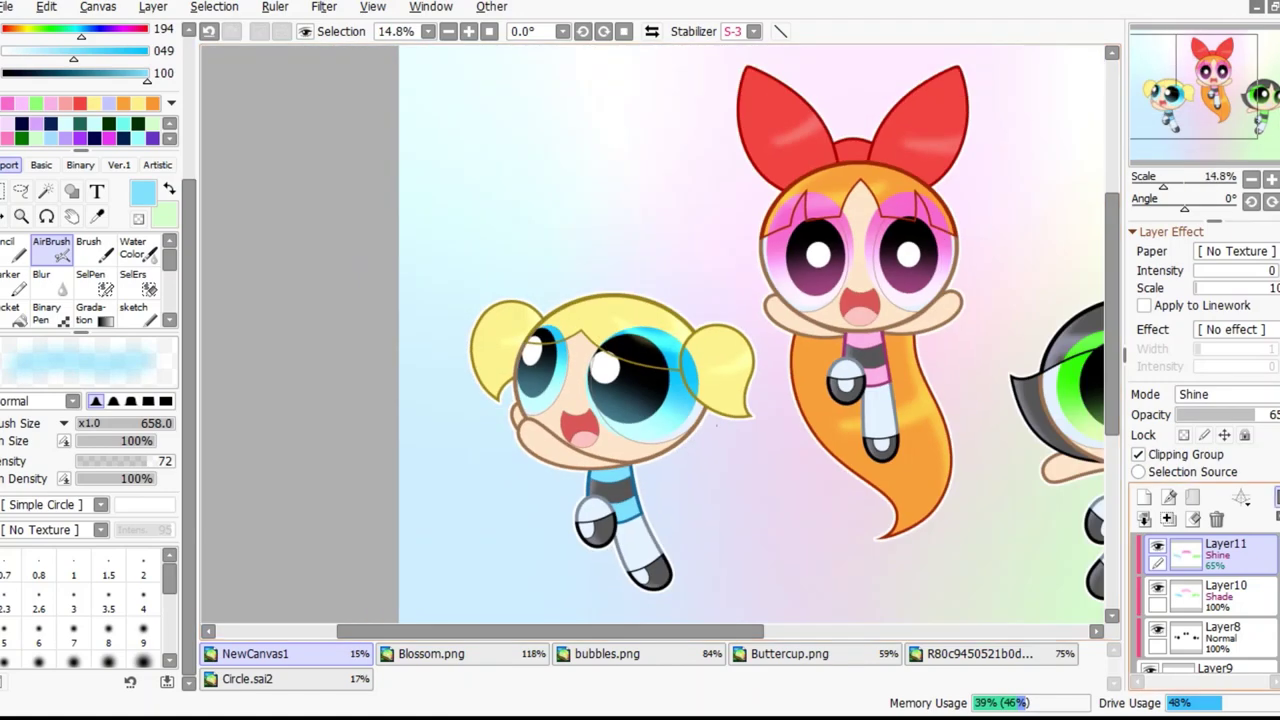
Airbrush soft curved glows in each iris colour inside the pupils on clipped Layer12, using brush size 126
scroll(720, 530, "up", 5)
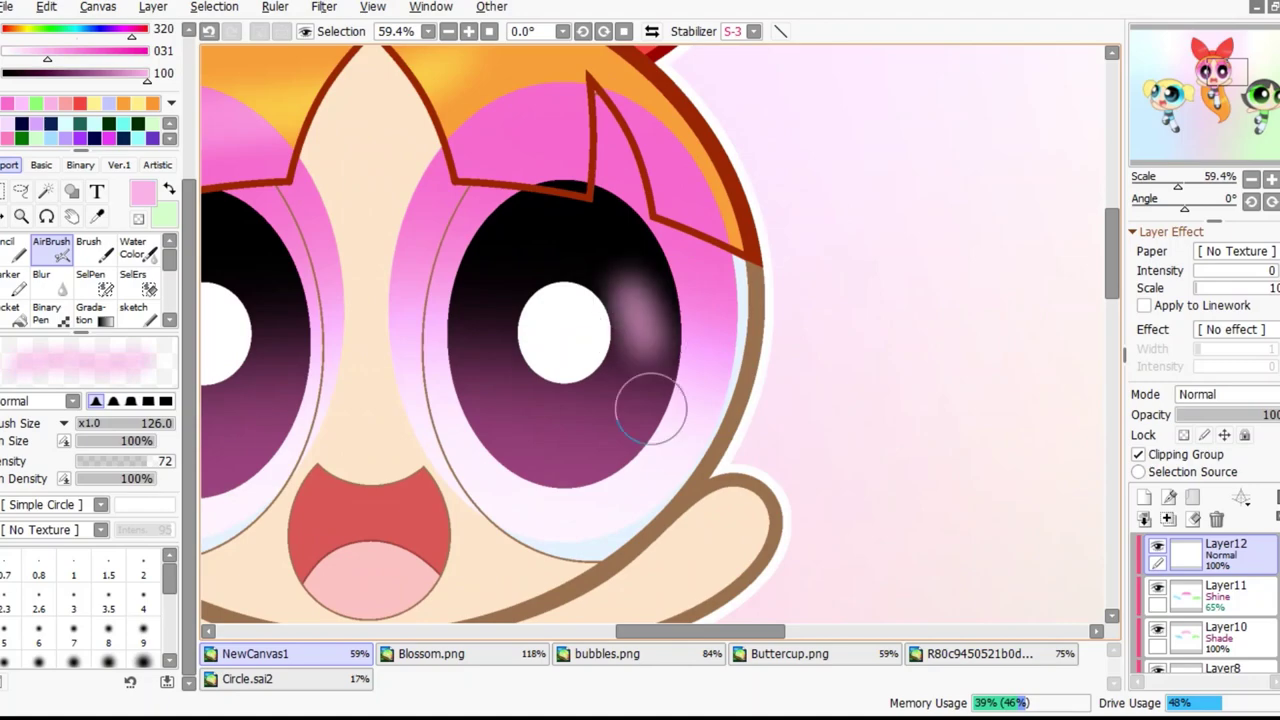
scroll(640, 315, "down", 4)
scroll(665, 470, "up", 4)
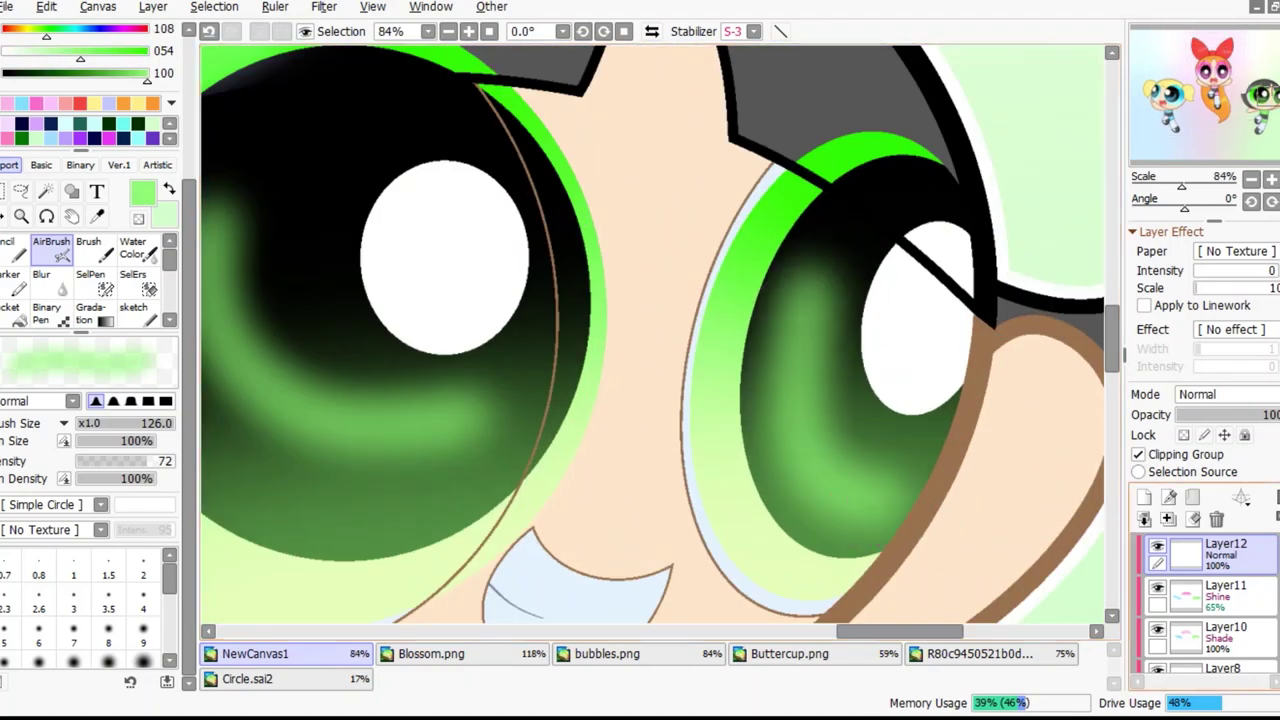
Copy the starry night image from its own document, paste it into NewCanvas1 and fit it over the middle girl's left-hand eye
left_click(969, 653)
key("ctrl+c")
left_click(255, 653)
key("ctrl+v")
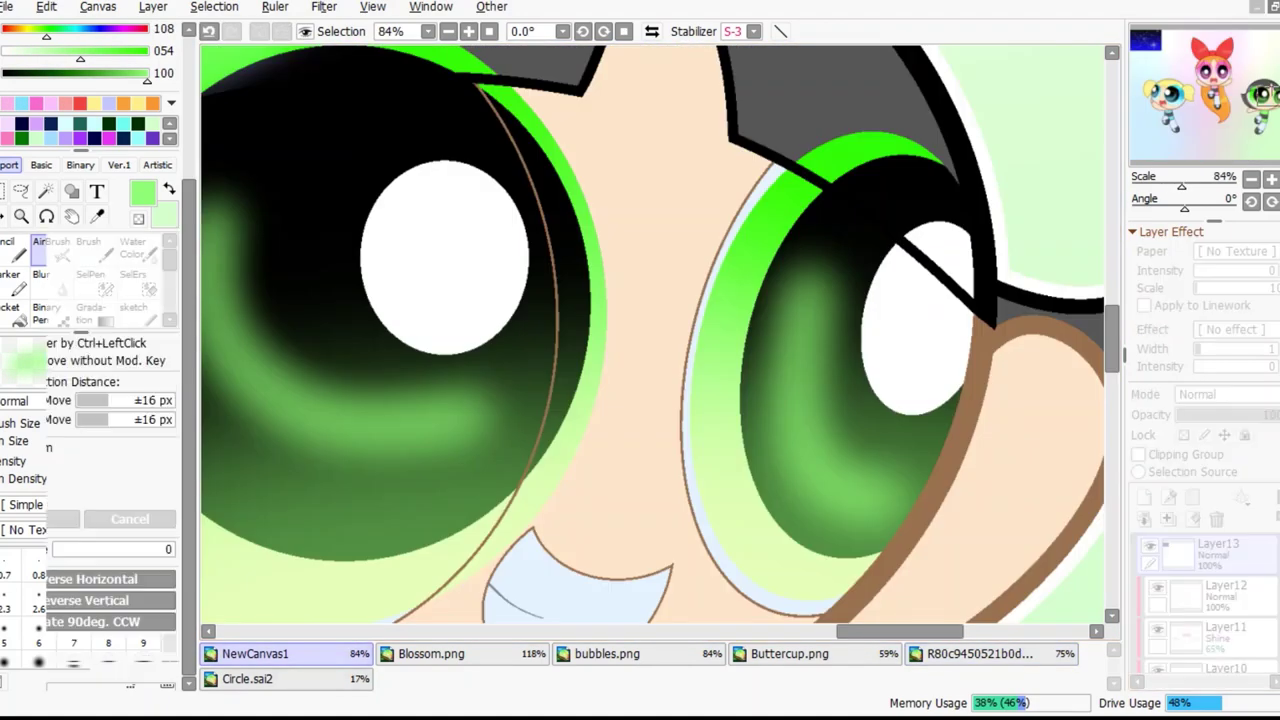
scroll(822, 385, "down", 4)
scroll(822, 385, "up", 3)
left_click_drag(975, 320, 903, 320)
left_click_drag(700, 320, 597, 371)
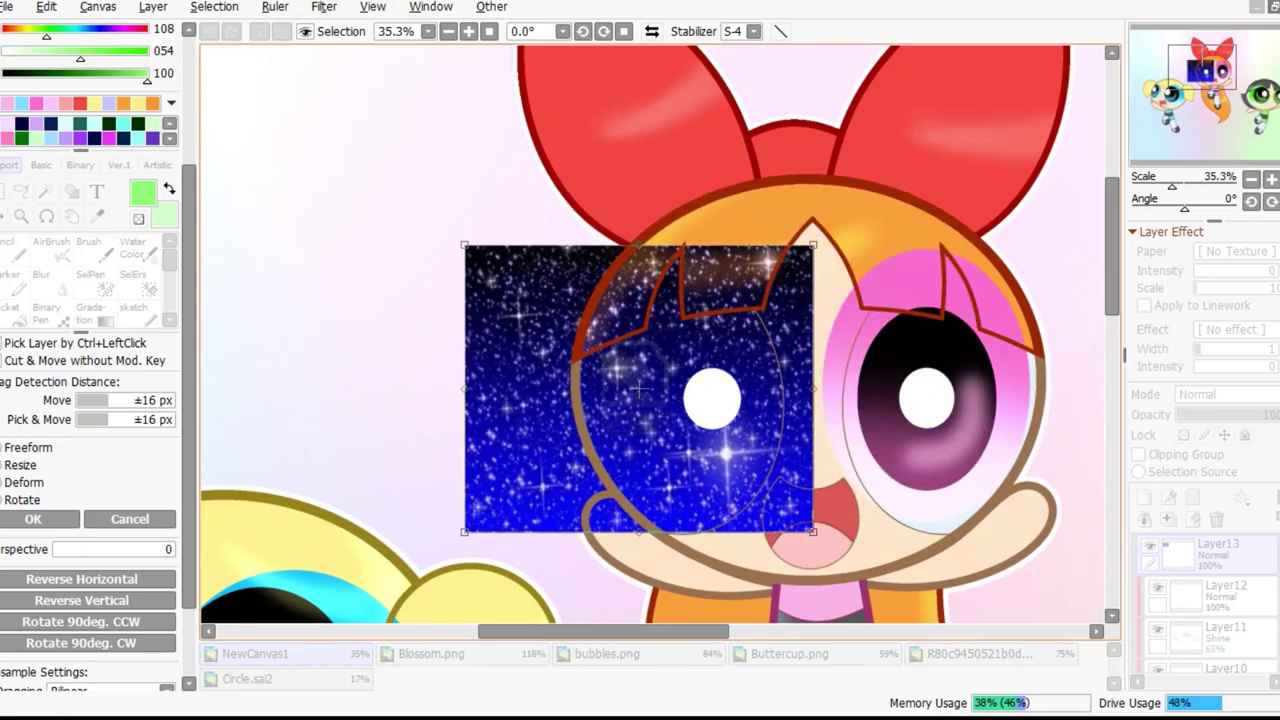
key("Return")
Place a second starry copy over the middle girl's other eye and clip both patches to the eyes
scroll(655, 335, "down", 3)
key("ctrl+t")
key("Return")
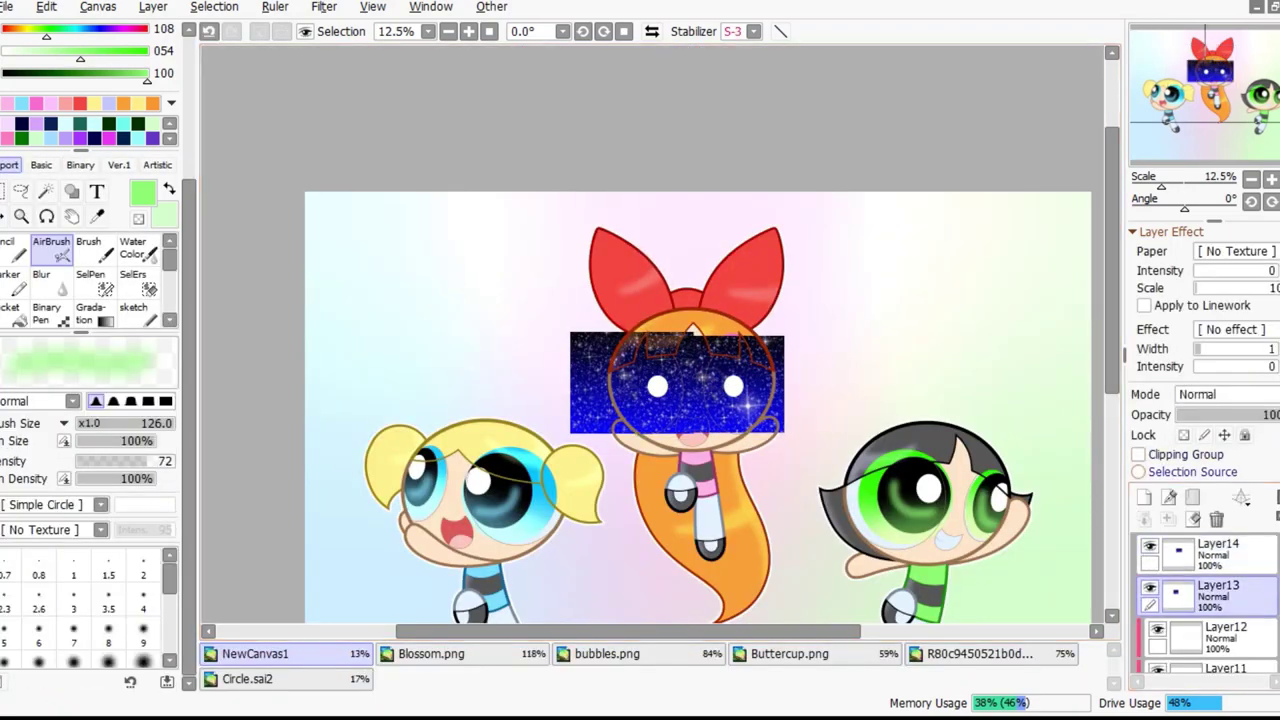
scroll(677, 383, "up", 4)
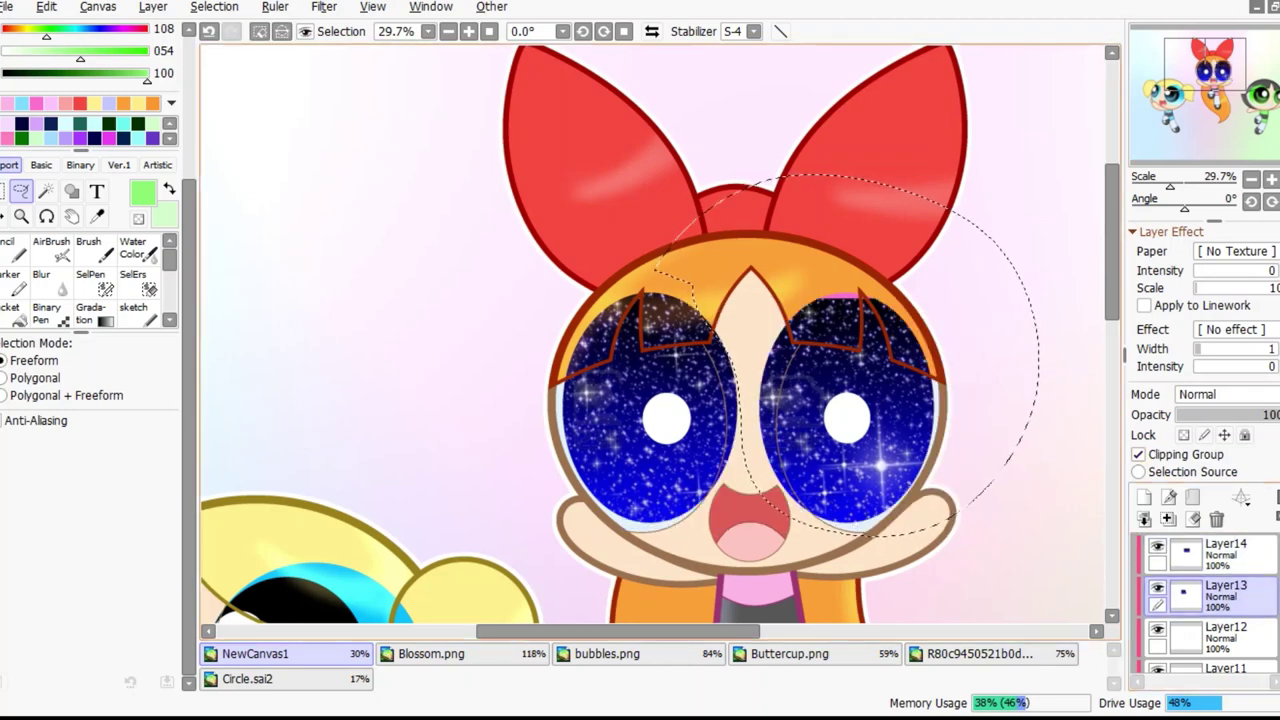
key("ctrl+z")
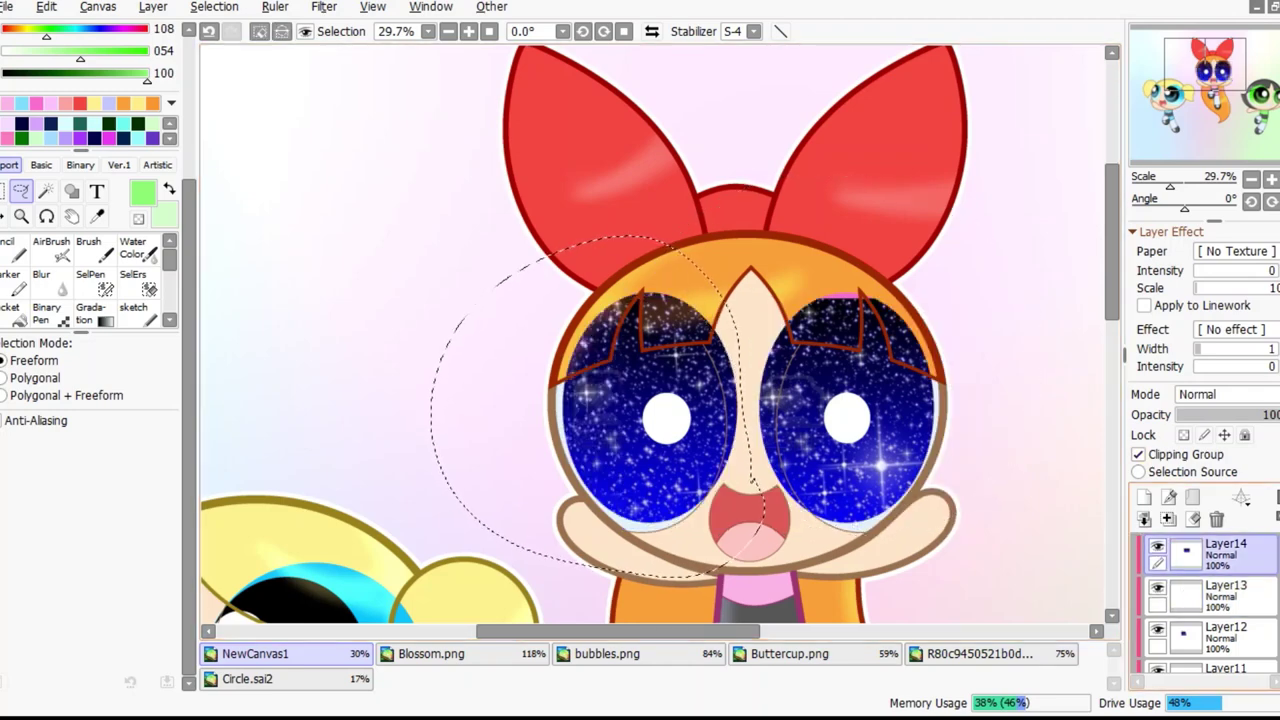
Paste the starry image again, fit it over the blonde girl's eyes and clip it to them
key("ctrl+v")
key("ctrl+t")
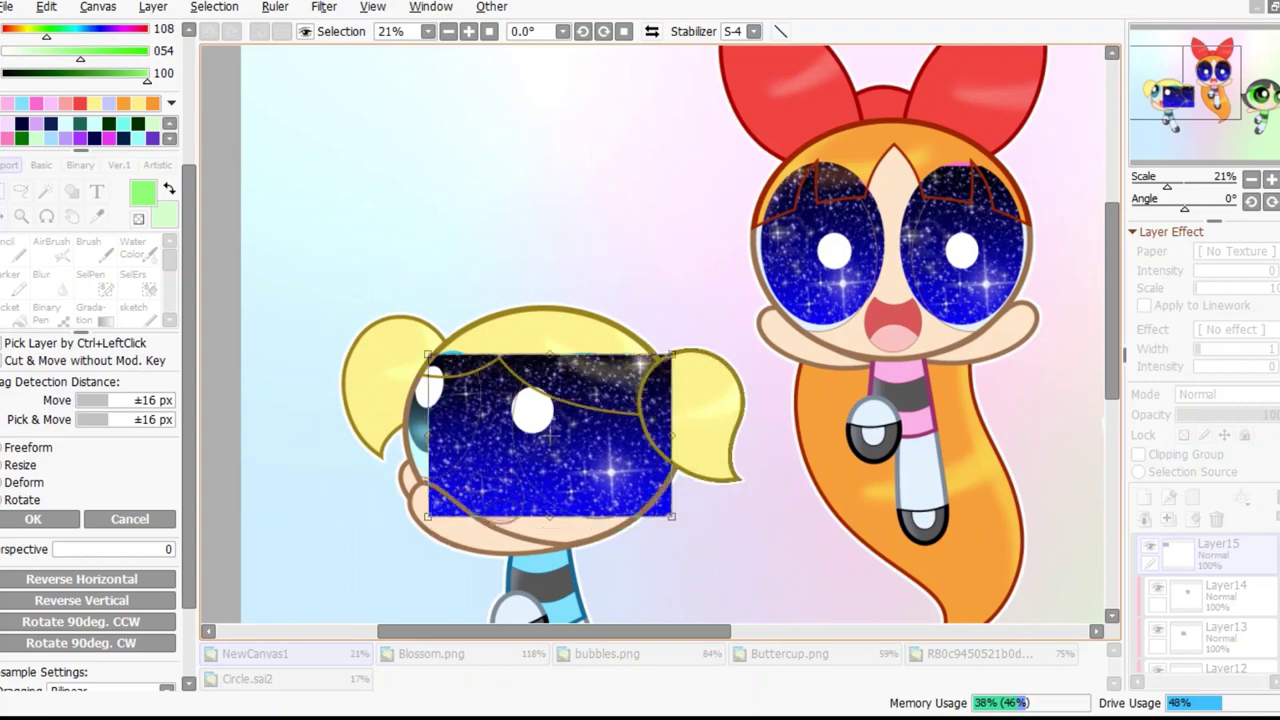
key("Return")
scroll(540, 430, "up", 3)
scroll(650, 340, "down", 5)
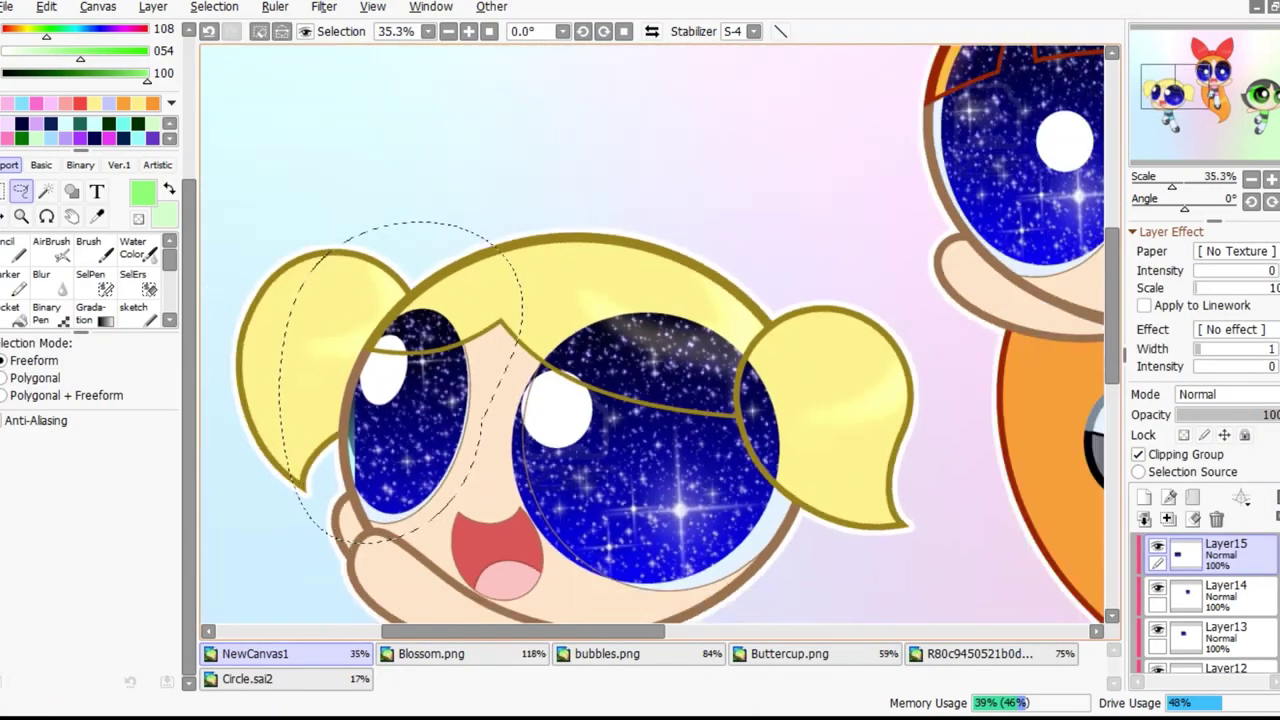
Cover the black-haired girl's eyes with fitted copies of the starry image and combine all starry patches into one clipped Layer13
left_click(1216, 519)
left_click(1216, 519)
key("ctrl+v")
key("ctrl+t")
left_click_drag(383, 160, 673, 283)
left_click_drag(560, 200, 599, 243)
key("Return")
key("ctrl+v")
key("ctrl+t")
left_click_drag(383, 160, 443, 408)
left_click_drag(540, 330, 565, 348)
key("Return")
key("ctrl+v")
key("ctrl+t")
left_click_drag(383, 160, 934, 409)
key("Return")
left_click(1138, 454)
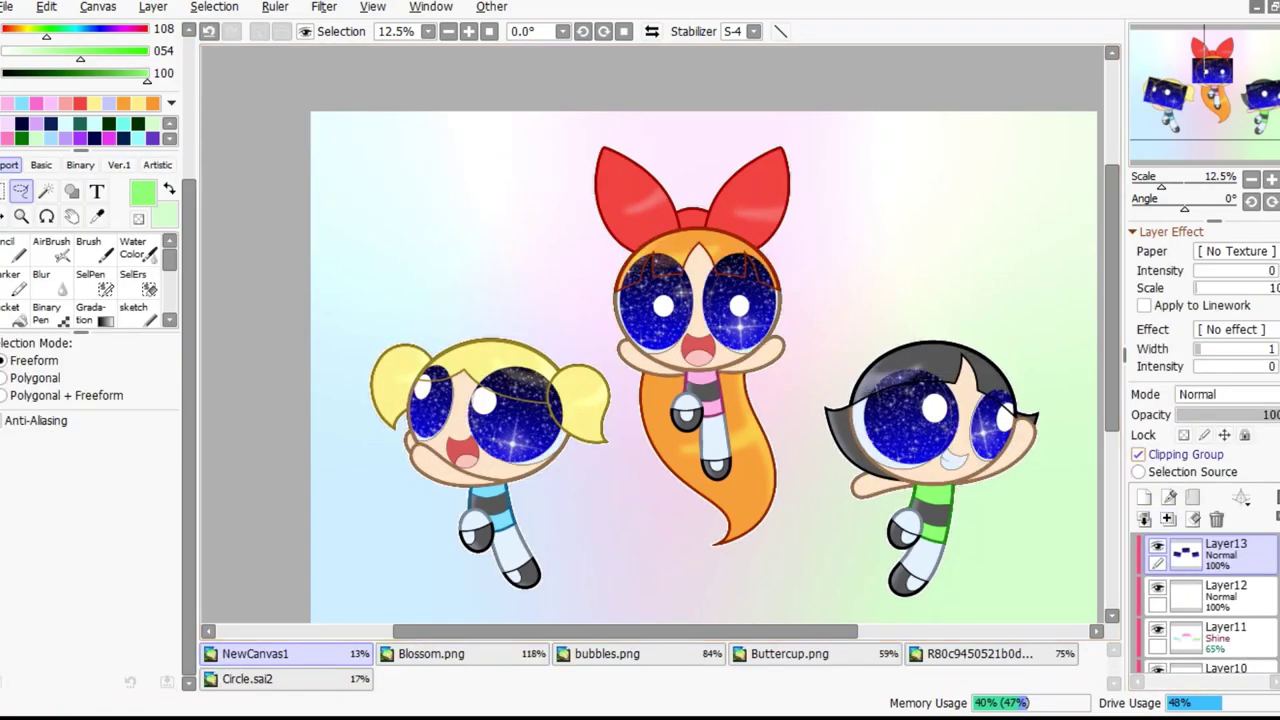
Set the starry Layer13 to Shine blending mode at 69% opacity
left_click(1228, 394)
left_click(1193, 519)
scroll(515, 476, "up", 4)
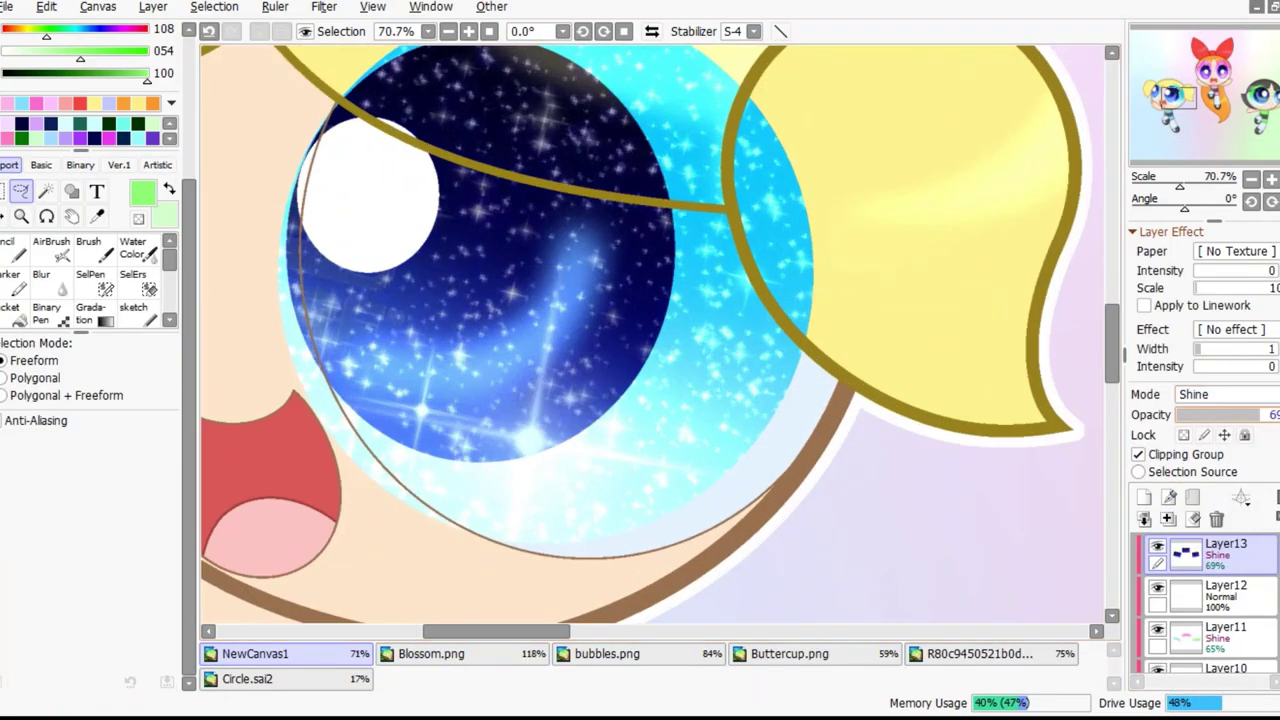
Select the visible eye areas with the Magic Wand, invert the selection and erase the eye artwork that overlaps the hair and faces
scroll(396, 341, "down", 5)
key("w")
left_click(1220, 592)
scroll(577, 153, "up", 4)
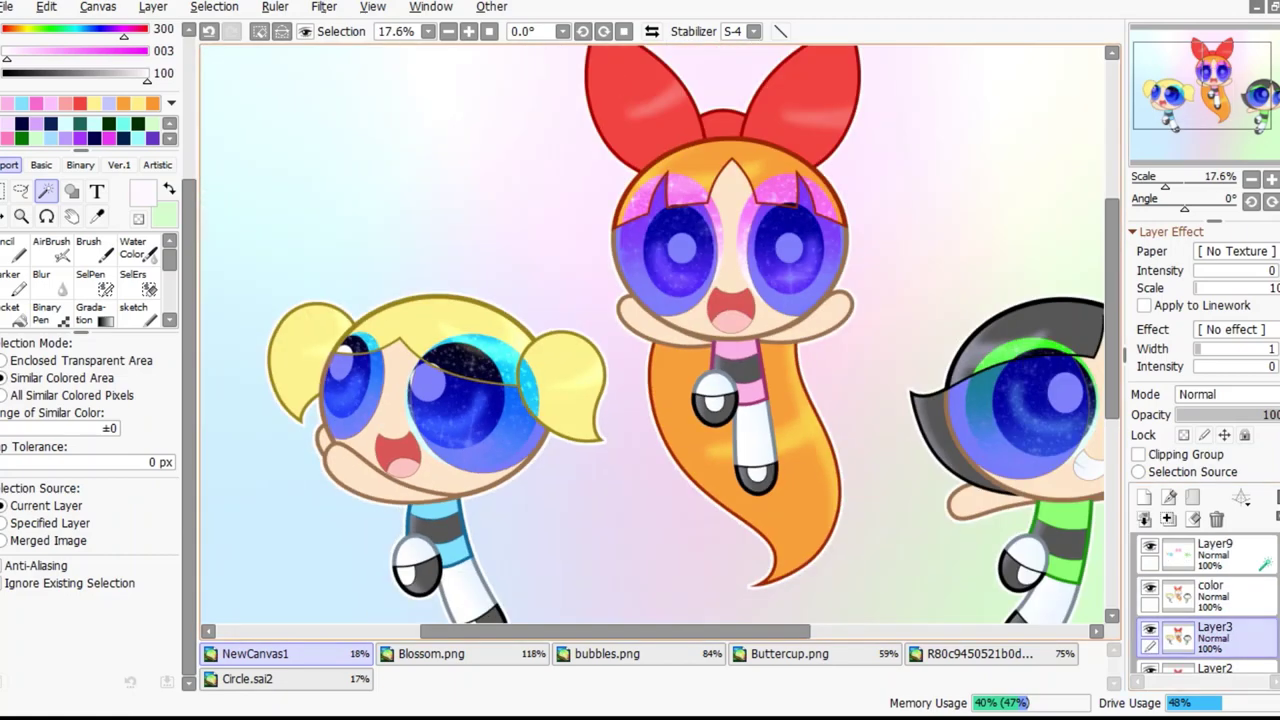
scroll(811, 400, "up", 3)
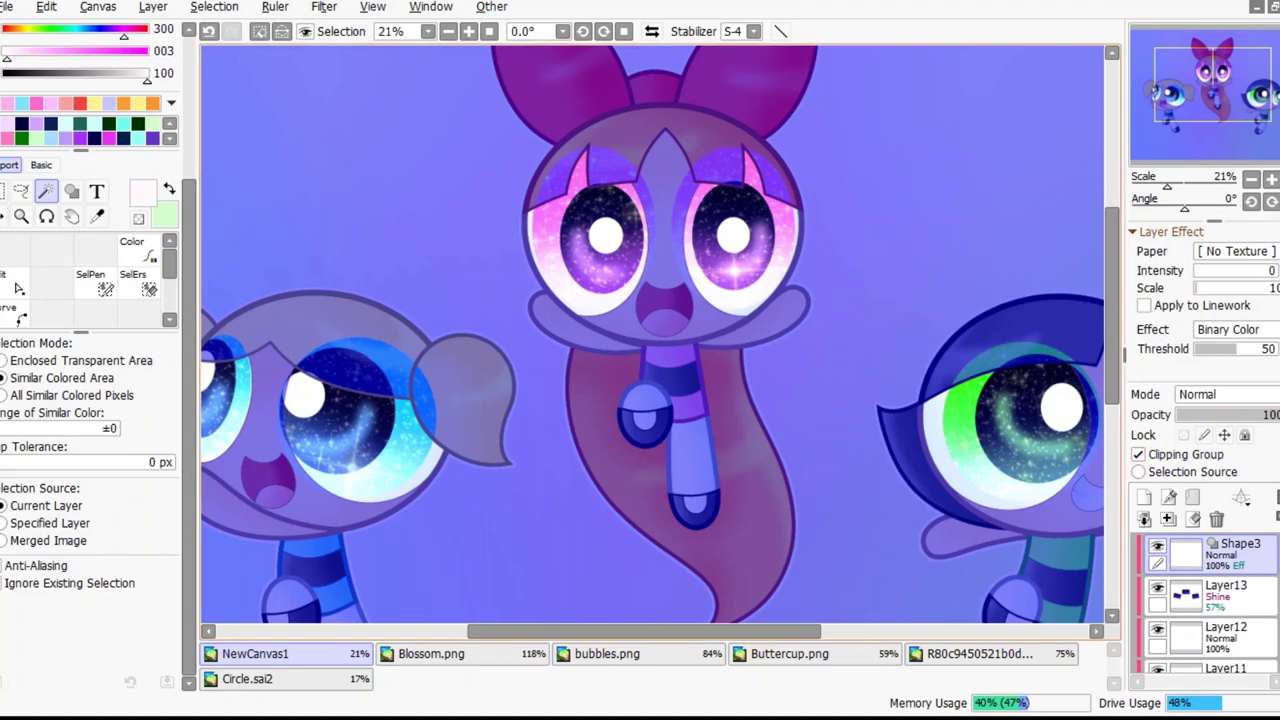
scroll(650, 340, "down", 2)
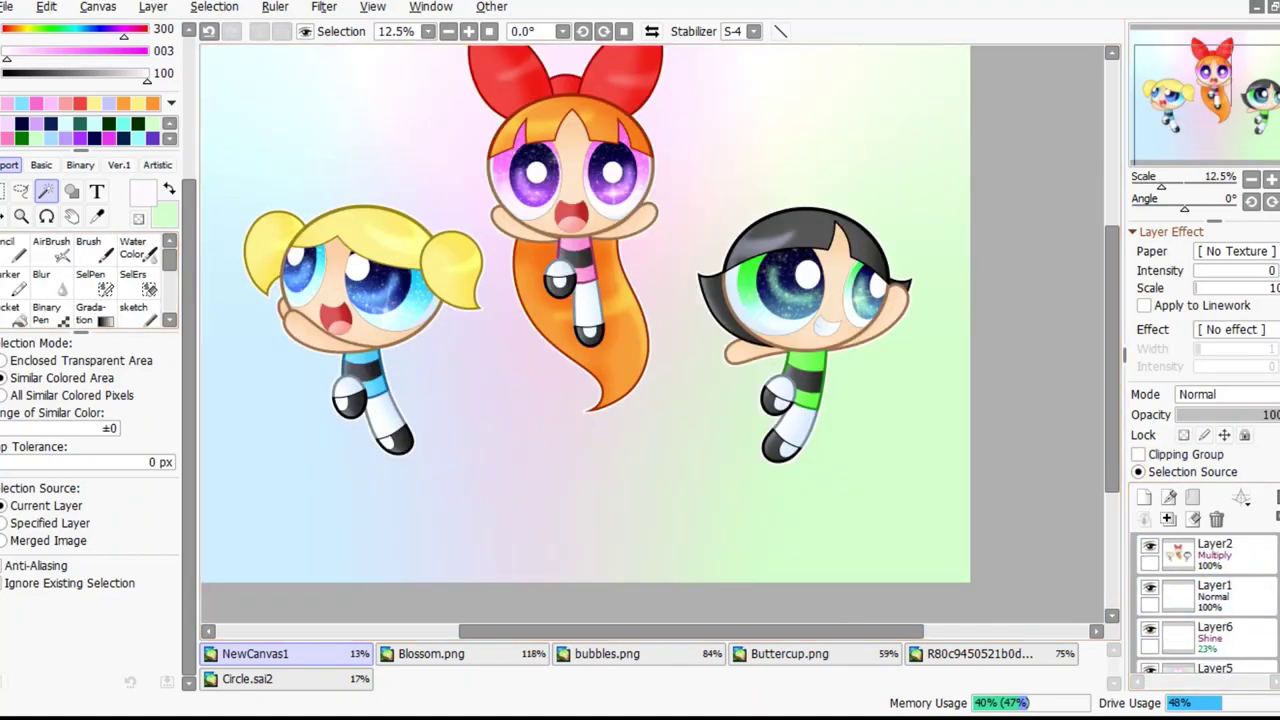
Select the background area outside the three girls with the Magic Wand and add a linework layer above Layer6
scroll(660, 340, "up", 1)
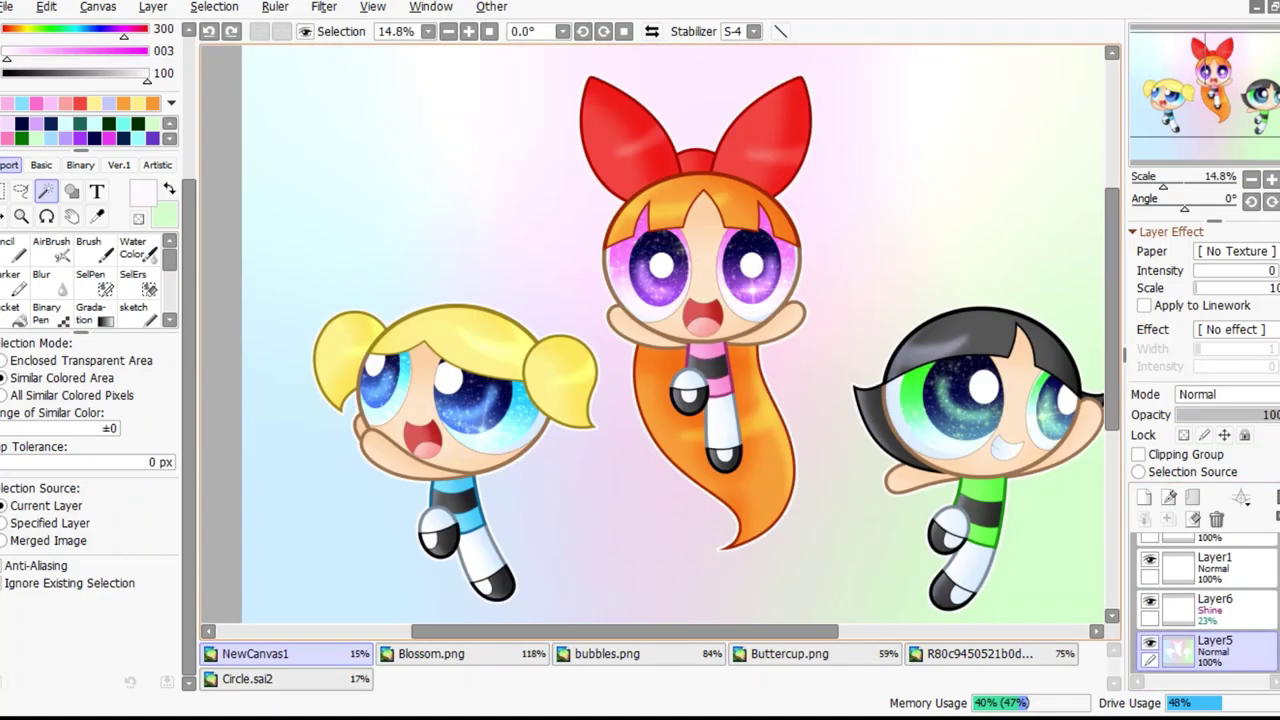
scroll(660, 340, "down", 3)
key("ctrl+a")
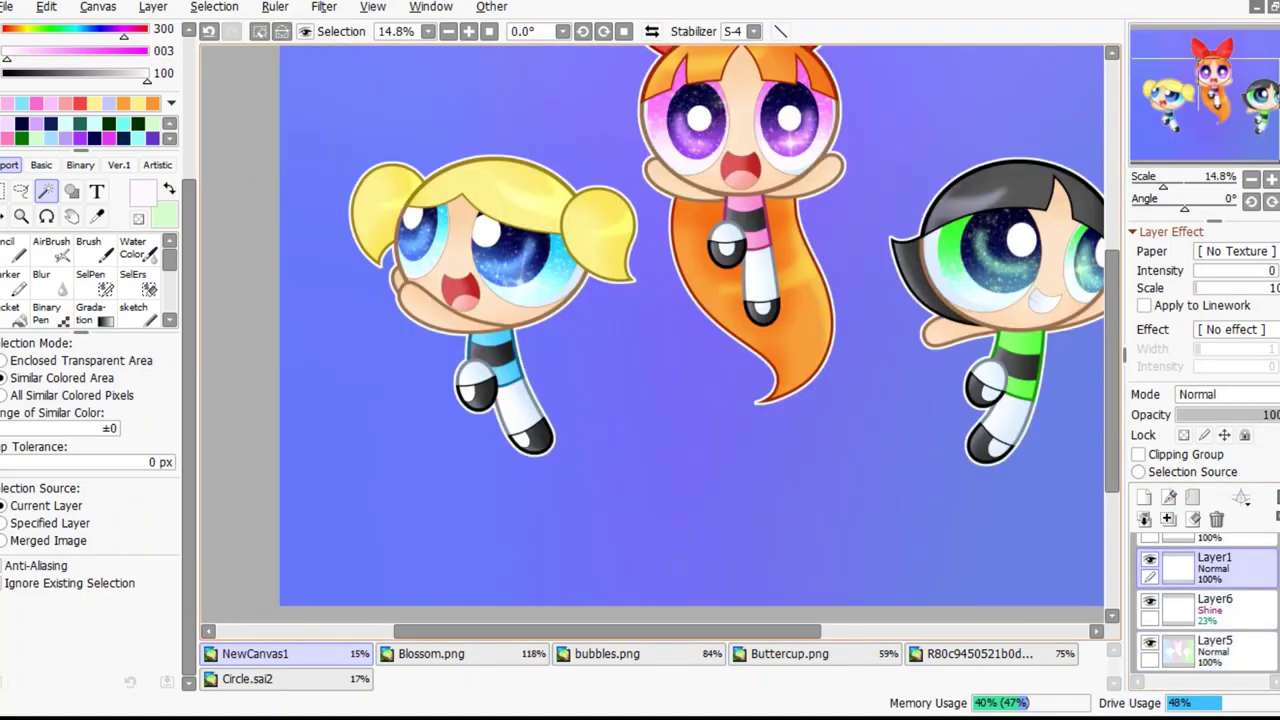
scroll(660, 340, "up", 3)
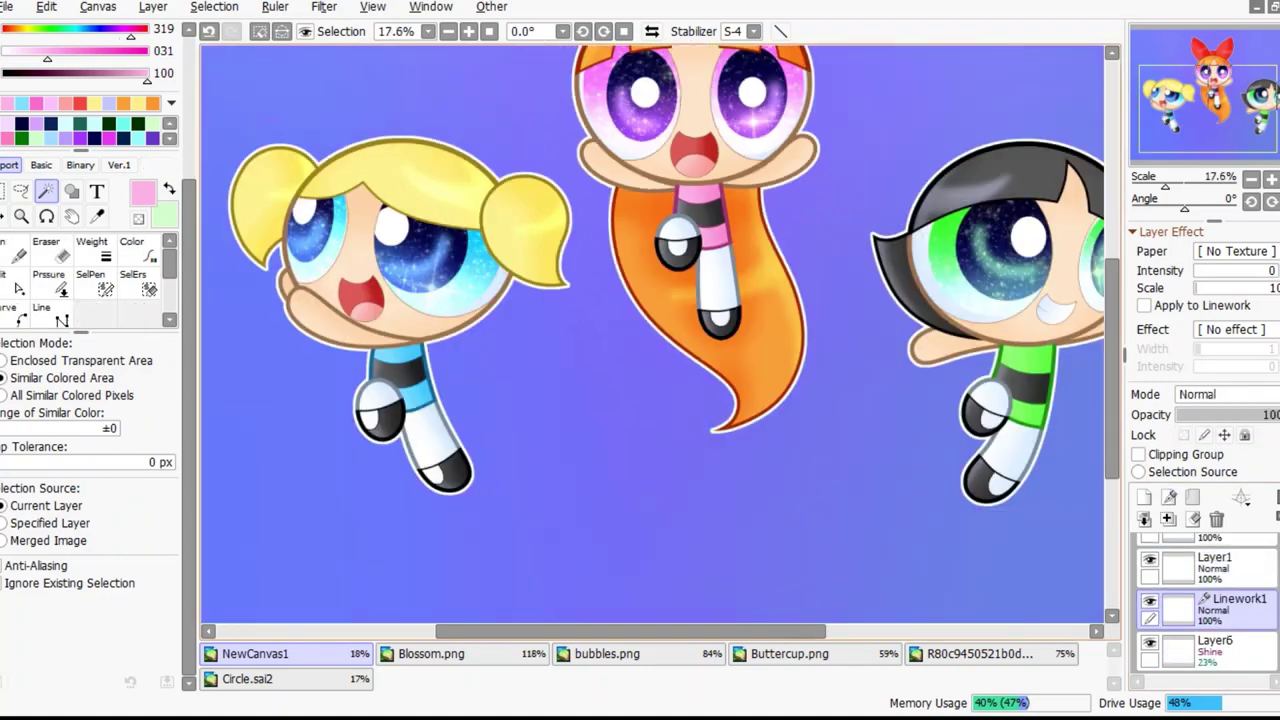
Try to draw straight pink and blue trail lines below the red-haired and blonde girls with the size 9 Line tool
scroll(660, 340, "down", 2)
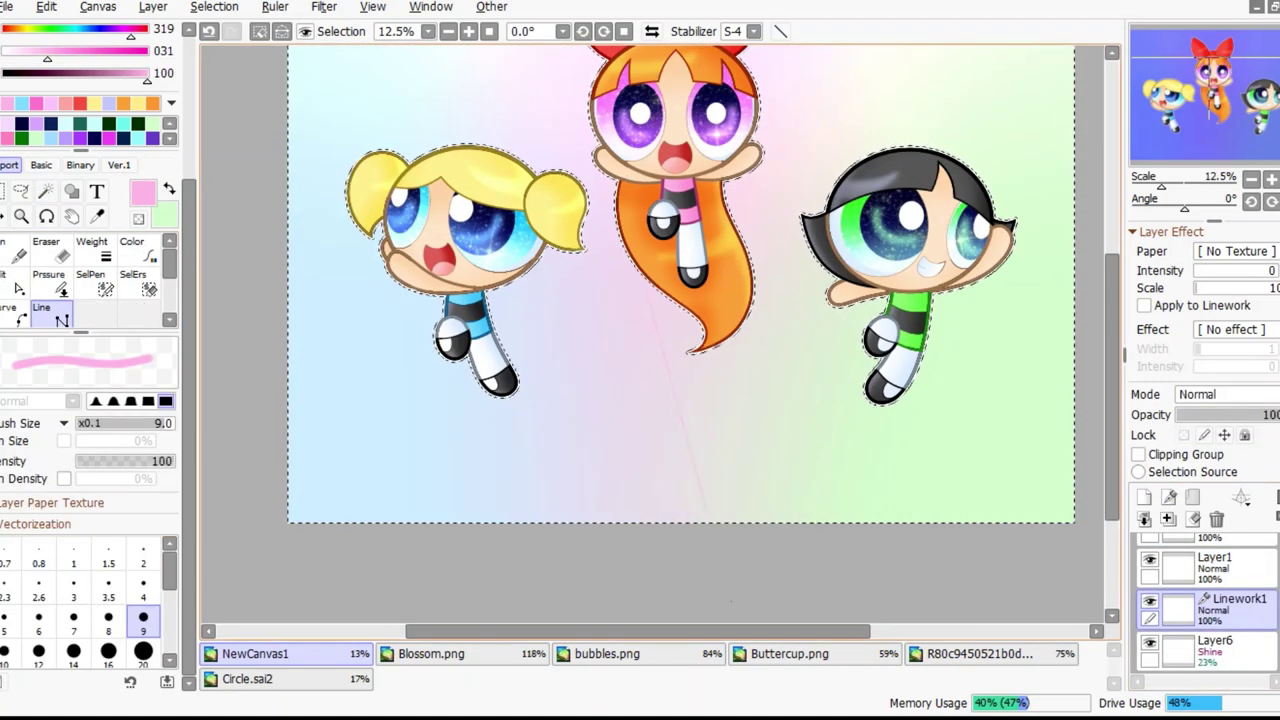
scroll(660, 340, "up", 5)
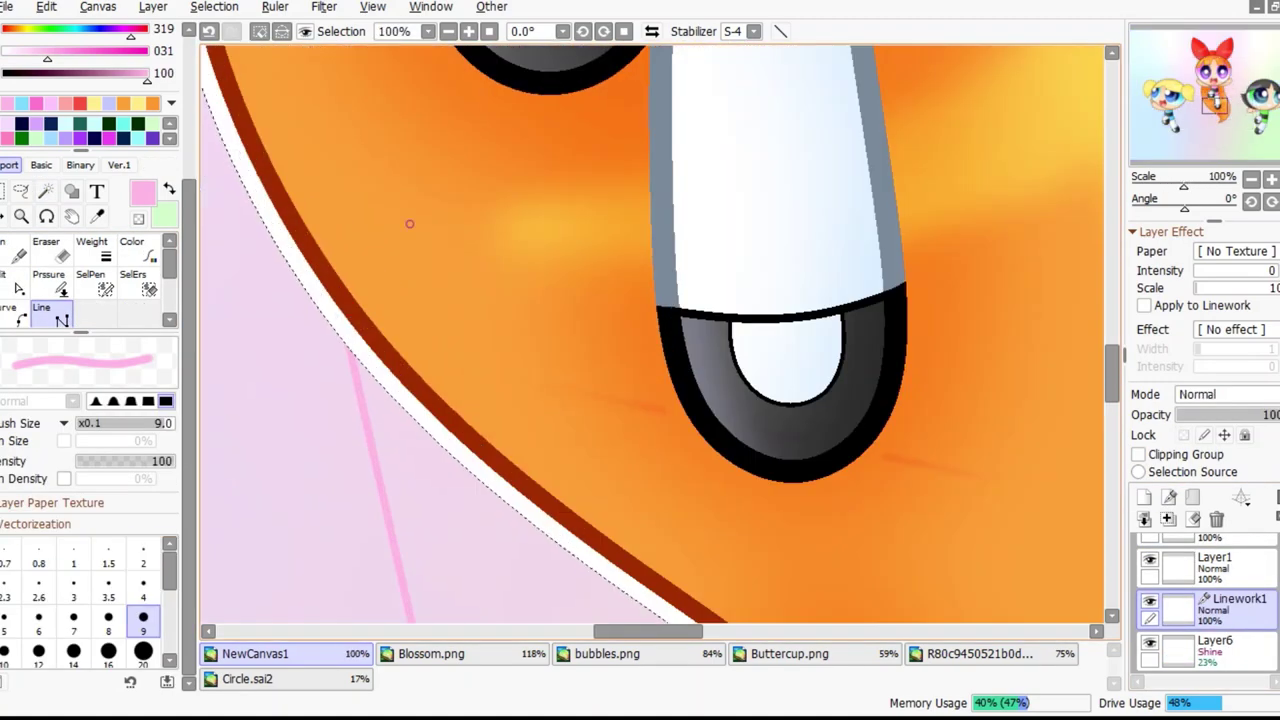
scroll(660, 340, "down", 4)
scroll(660, 340, "down", 3)
scroll(660, 340, "up", 4)
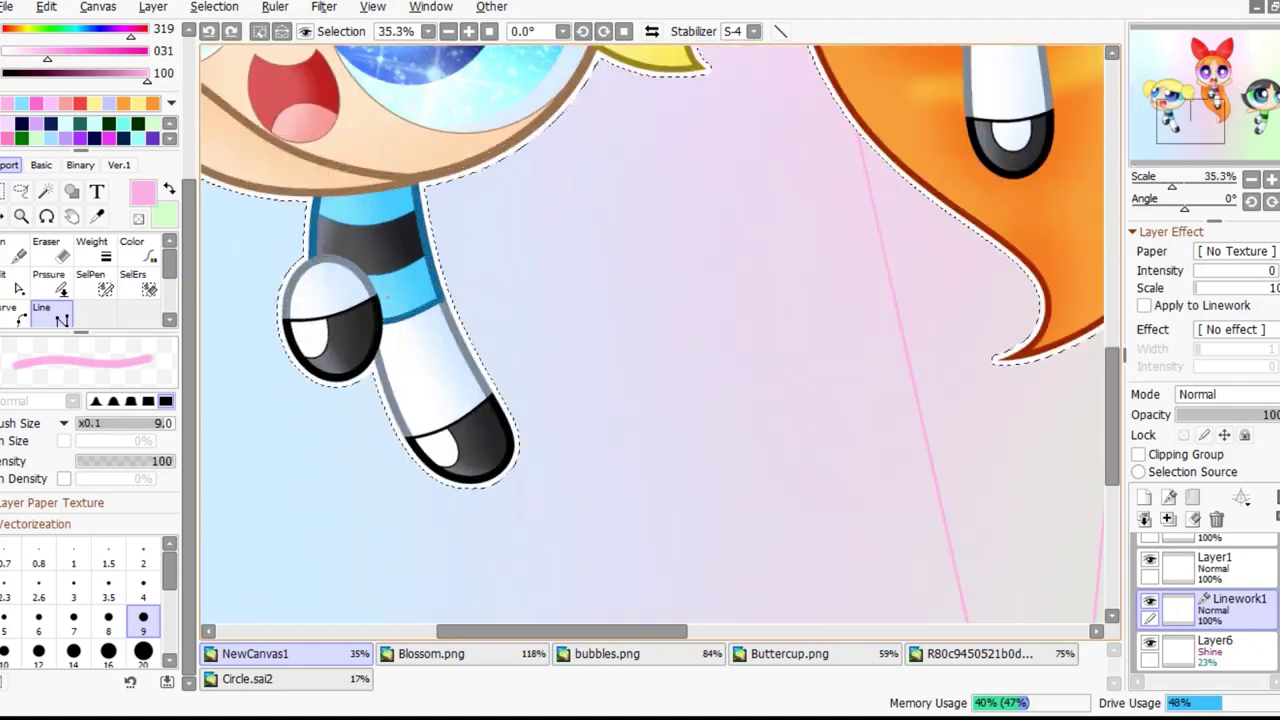
scroll(660, 340, "down", 2)
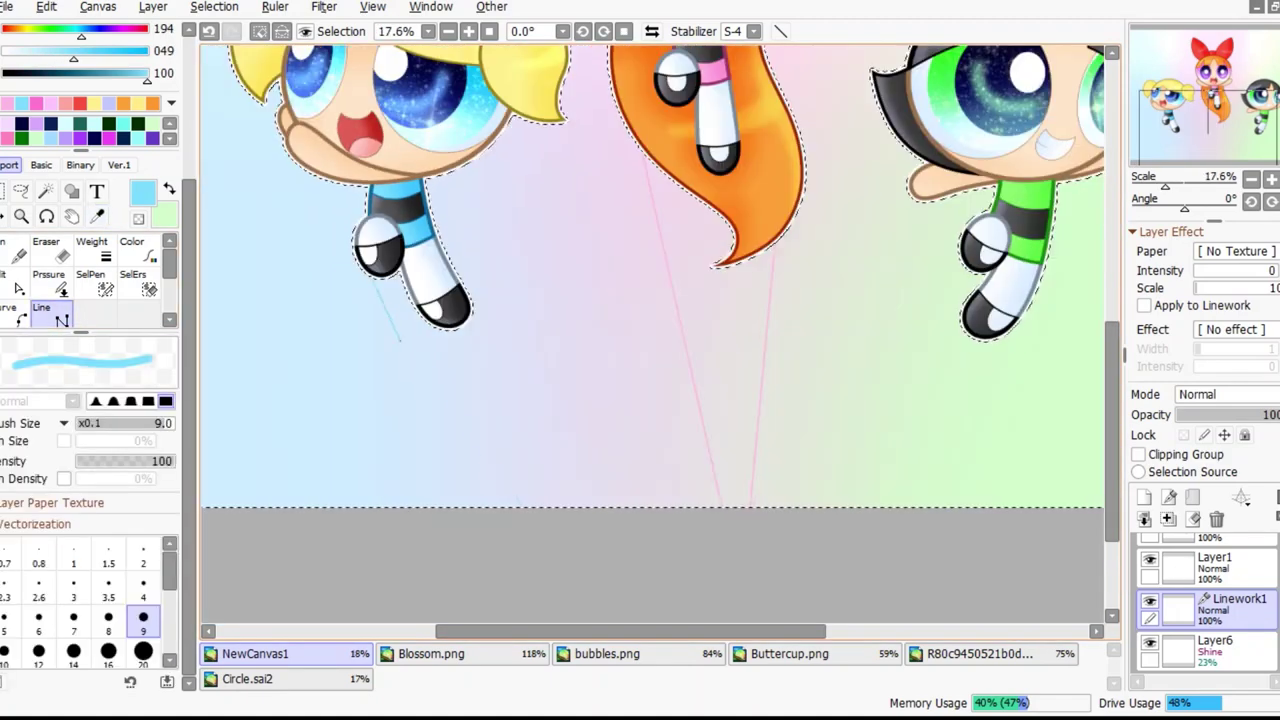
scroll(990, 250, "up", 3)
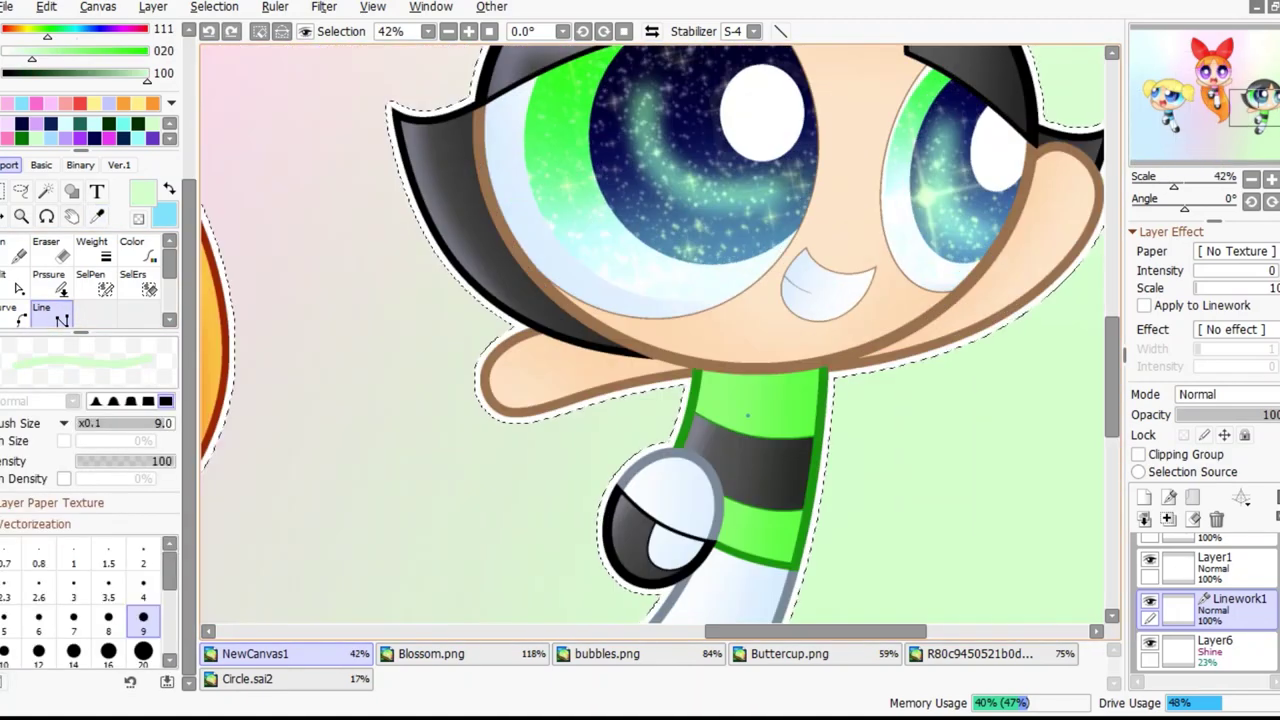
Draw two straight green trail lines from the black-haired girl down to the lower canvas edge
scroll(650, 340, "down", 5)
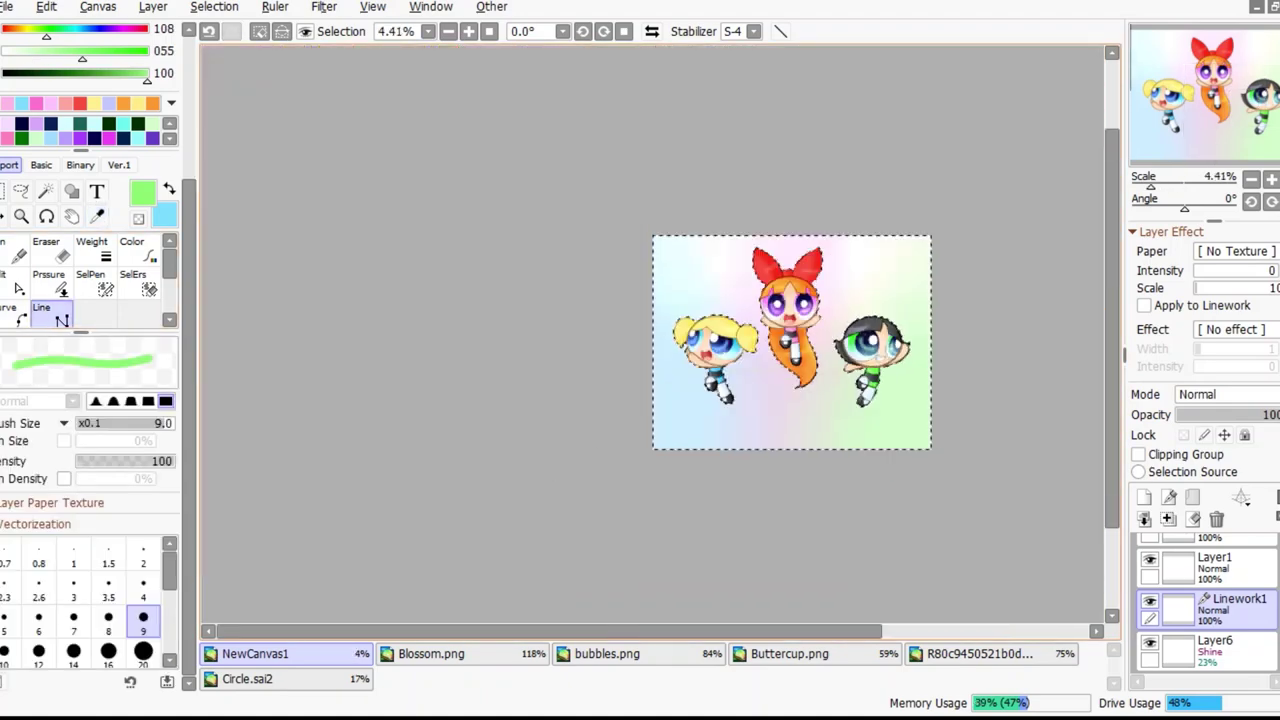
scroll(650, 340, "up", 2)
left_click_drag(850, 296, 836, 394)
scroll(650, 340, "up", 4)
scroll(650, 340, "down", 4)
Add a new normal layer, Layer14, directly below the Linework1 layer
left_click(1215, 645)
left_click(51, 247)
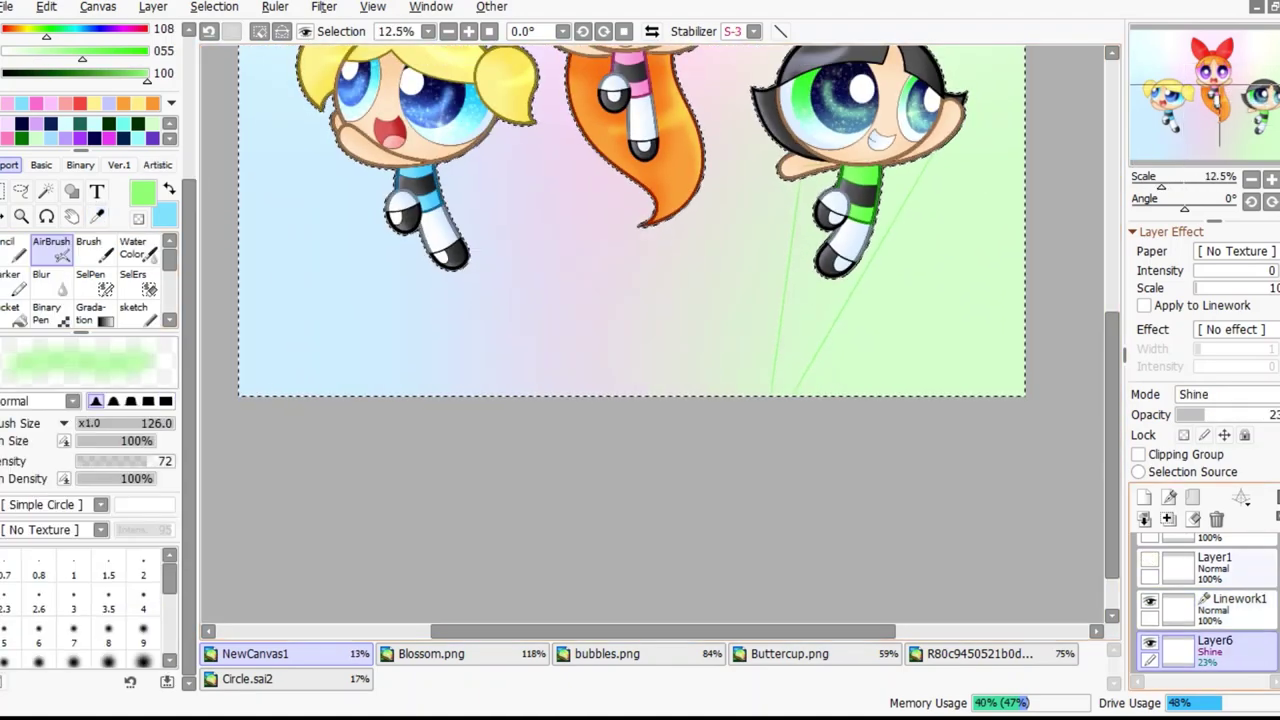
scroll(837, 194, "up", 4)
scroll(650, 340, "down", 5)
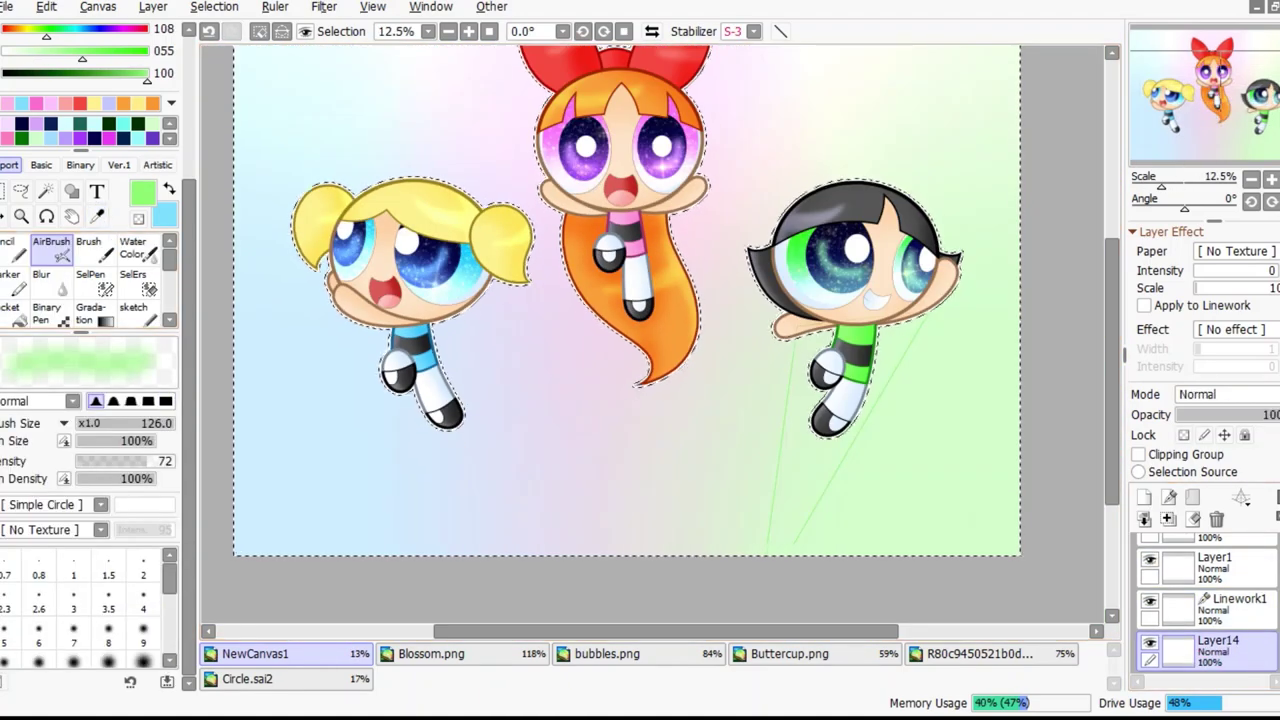
Draw straight blue trail lines on Linework1 from the blonde girl down to the lower canvas edge
left_click(1215, 605)
scroll(385, 300, "up", 4)
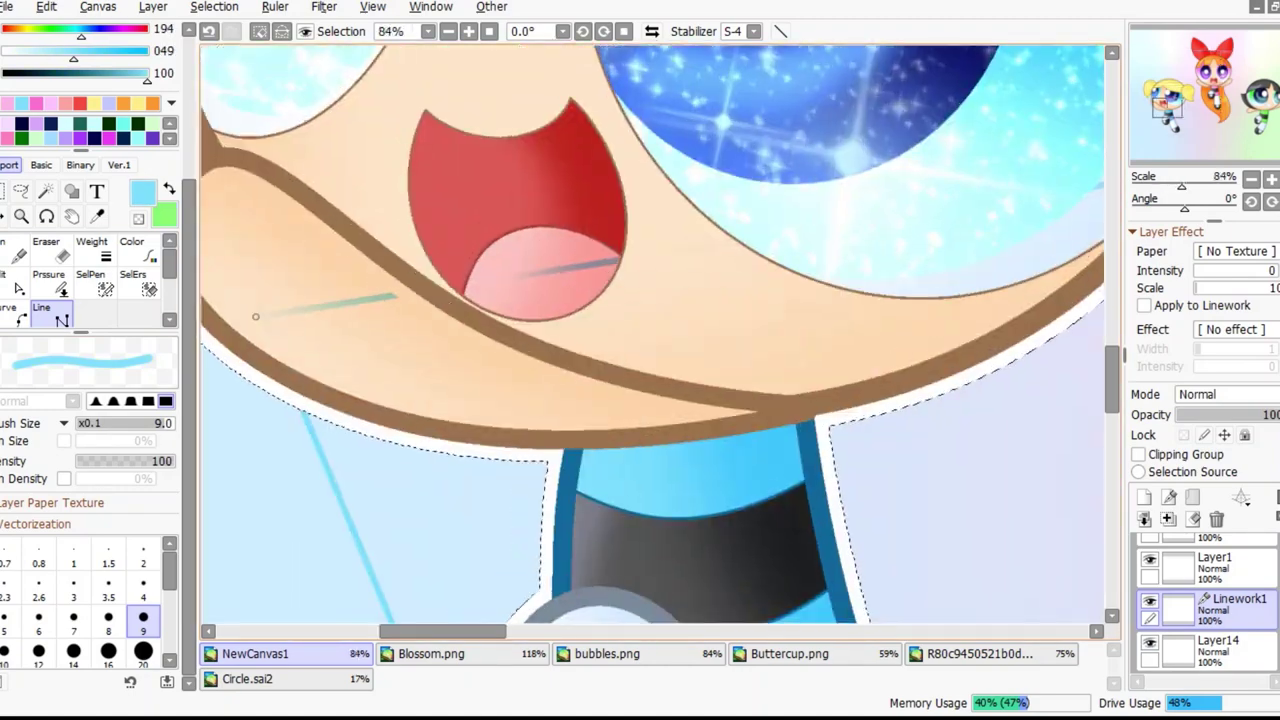
scroll(650, 340, "down", 3)
Pick pink and draw straight trail lines on Linework1 from the red-haired girl's arms down to the lower canvas edge
left_click(1016, 370, "alt")
scroll(650, 340, "down", 2)
scroll(300, 250, "up", 2)
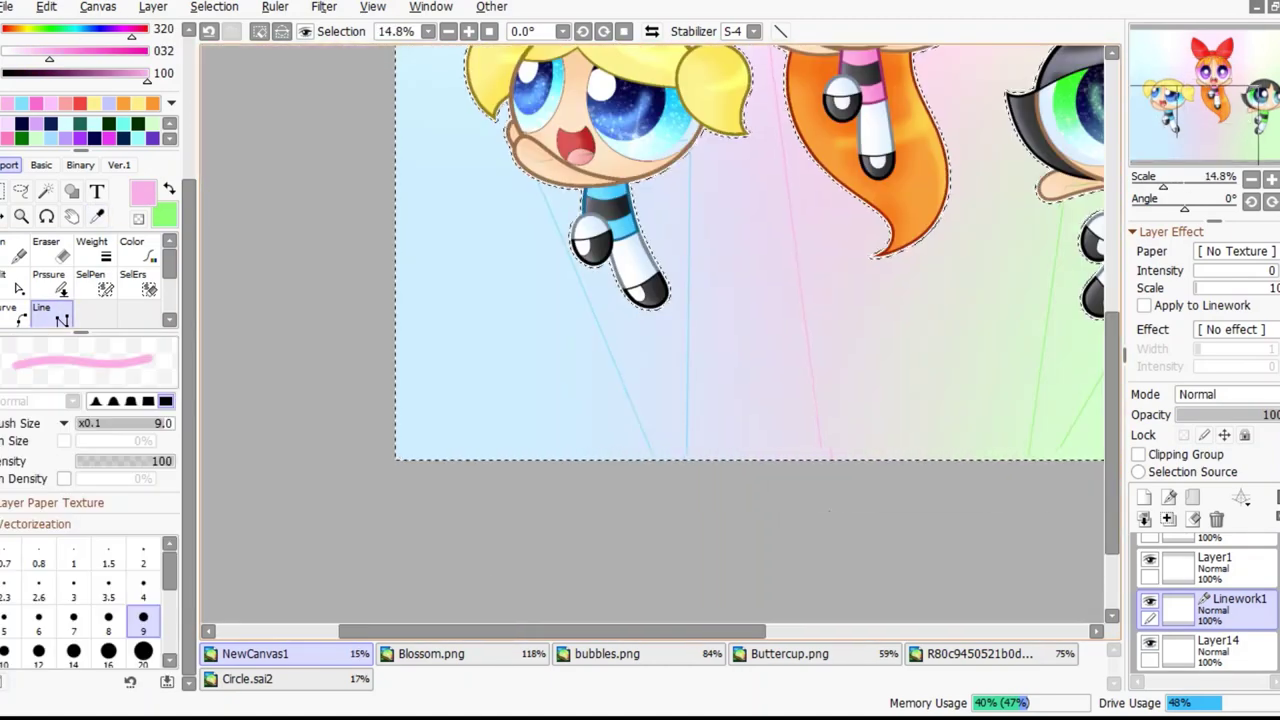
scroll(650, 340, "down", 4)
scroll(547, 308, "up", 6)
scroll(547, 308, "up", 5)
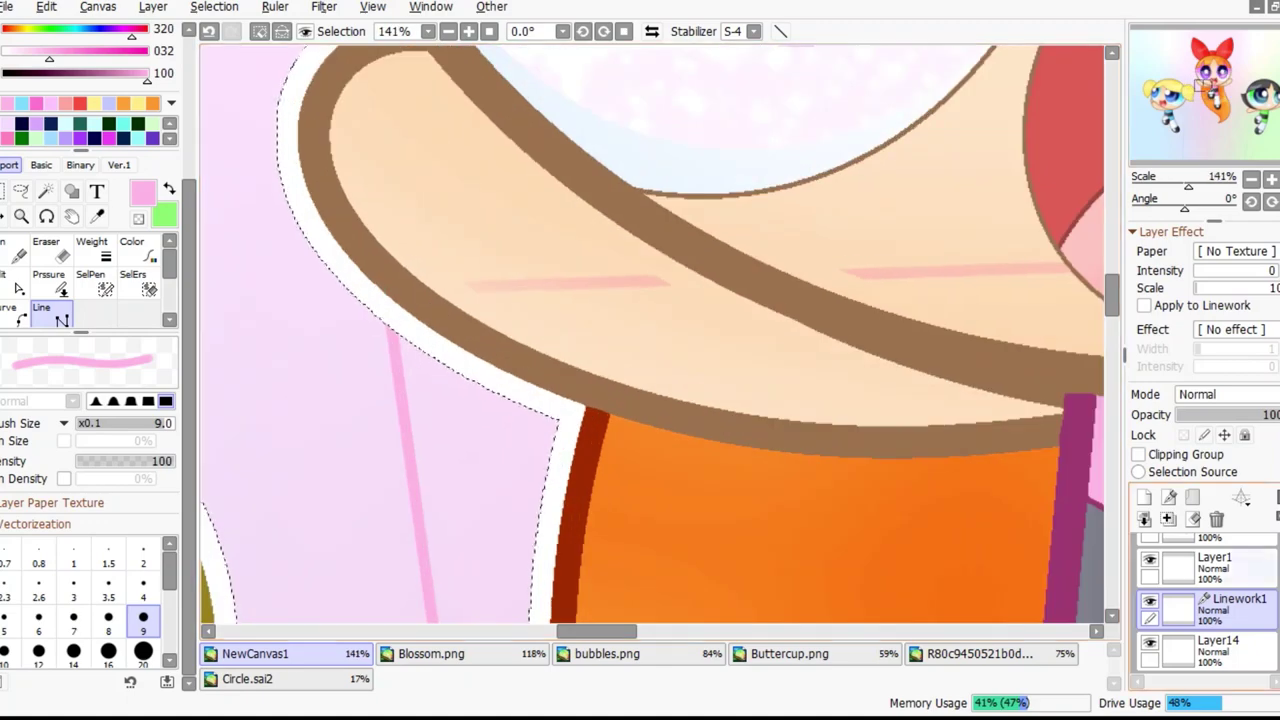
Merge the linework into Layer14, deselect the background and move Layer14 above Layer4
key("b")
scroll(650, 330, "down", 9)
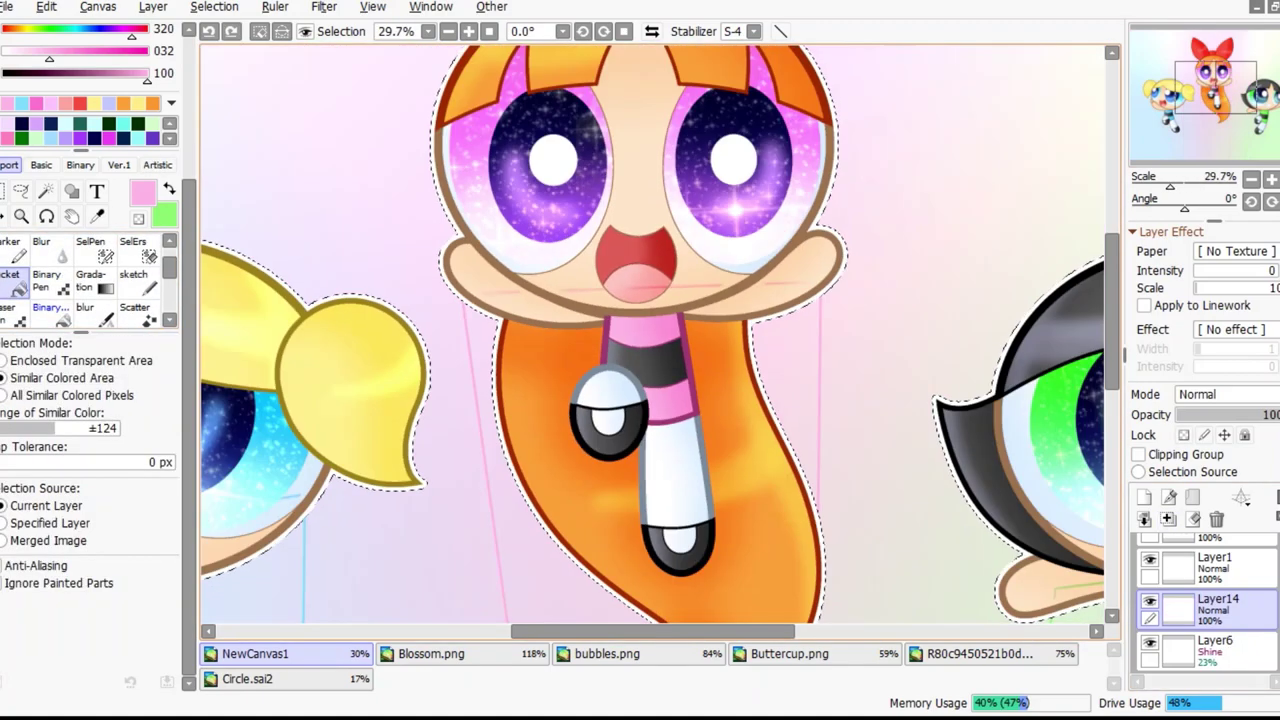
scroll(579, 283, "down", 3)
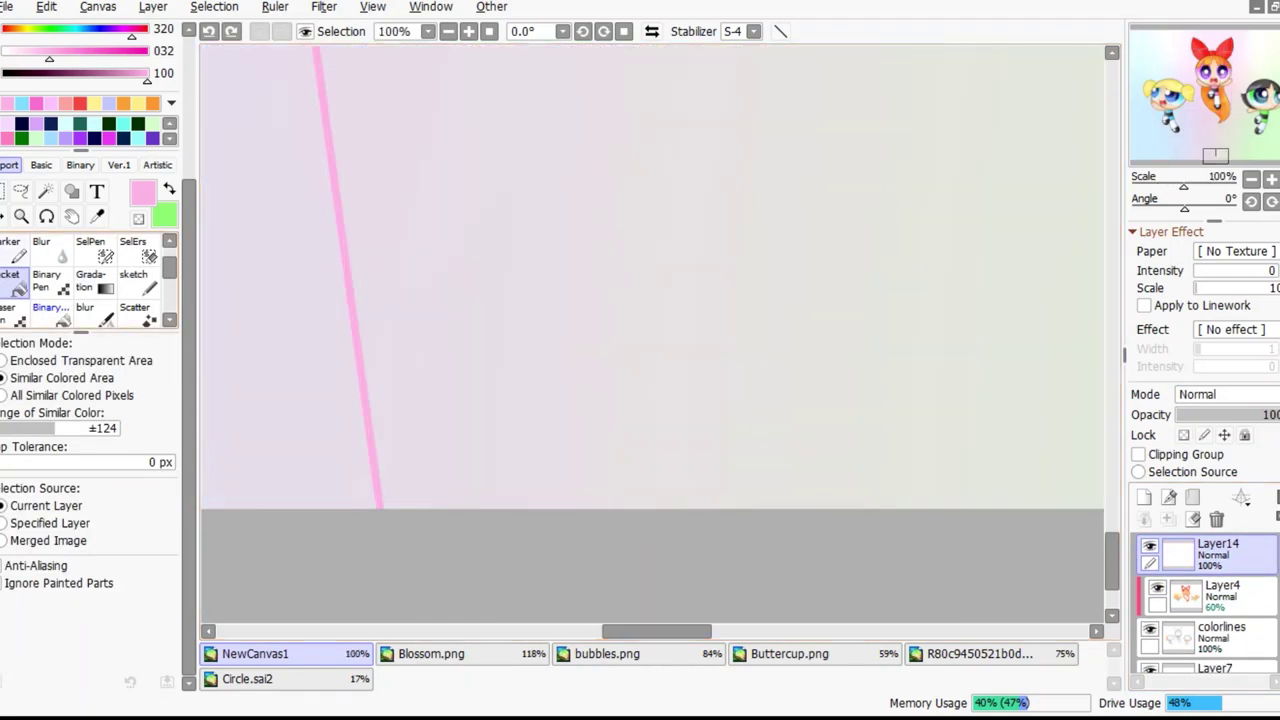
Close the open trail outlines across the girls' bodies and along the lower canvas edge
key("n")
mouse_move(767, 500)
left_mouse_down()
mouse_move(620, 621)
mouse_move(570, 507)
left_mouse_up()
scroll(296, 421, "down", 2)
scroll(656, 313, "up", 5)
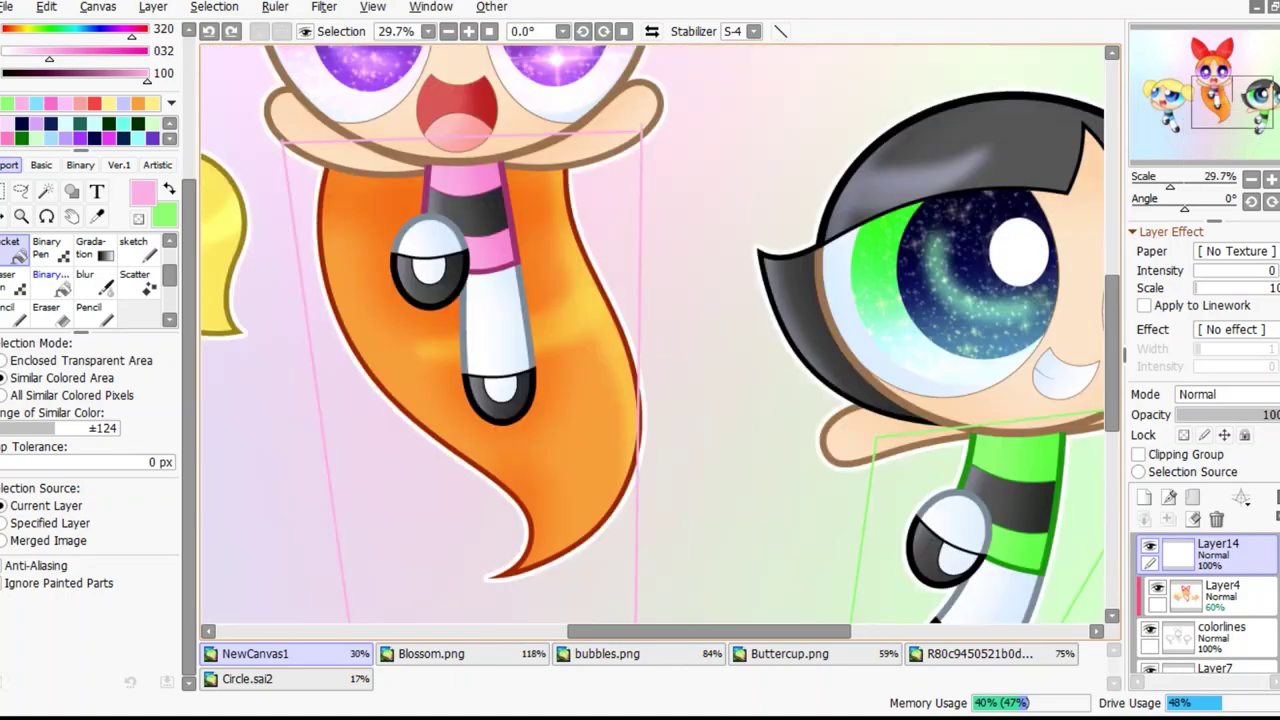
Fill the red-haired girl's trail outline with pink using the Bucket
key("g")
left_click(620, 420)
scroll(650, 340, "down", 5)
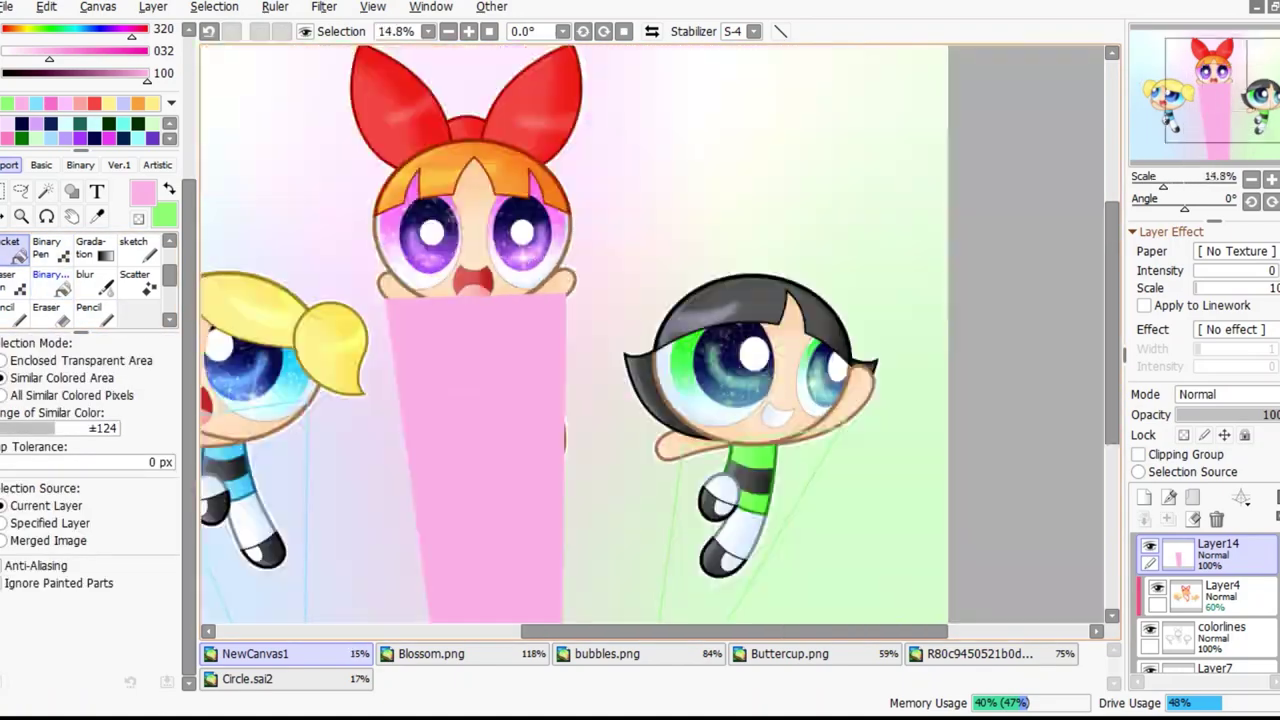
Fill the black-haired girl's trail outline with green, including the gaps beside the outline
scroll(700, 400, "up", 6)
key("n")
key("g")
left_click(739, 455)
scroll(739, 455, "down", 5)
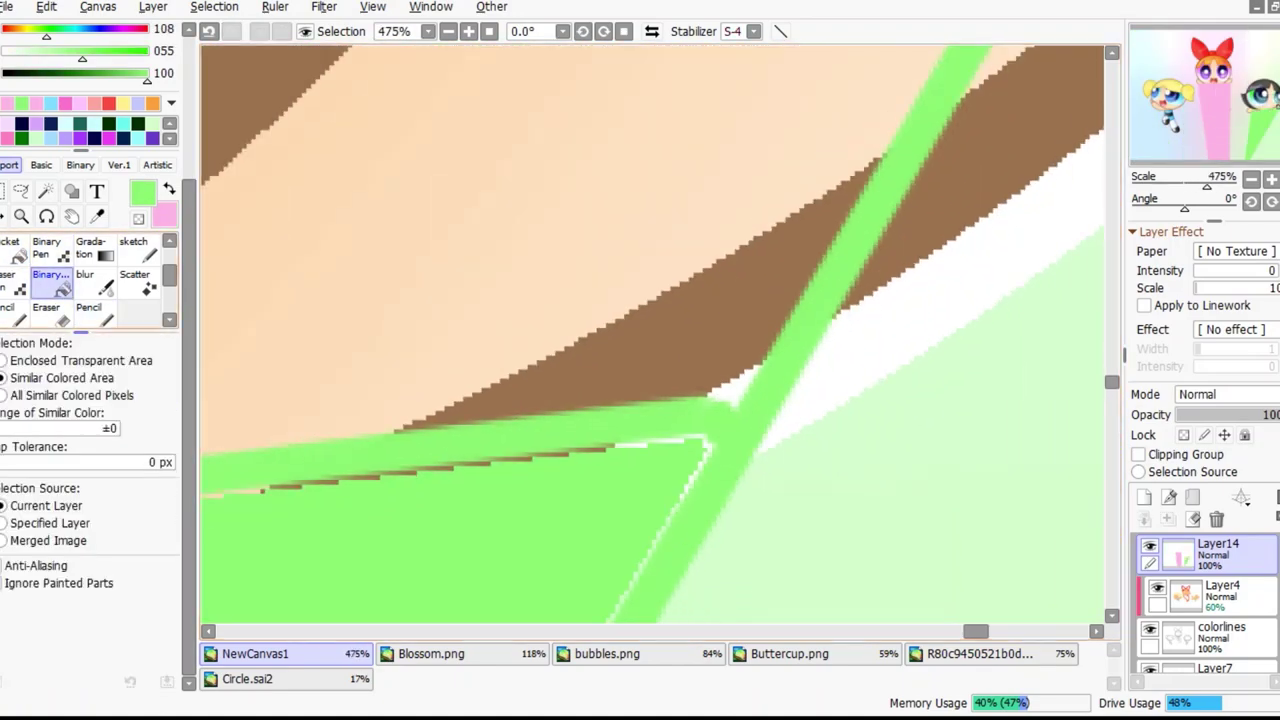
Fill the blonde girl's trail outline with light blue
scroll(650, 400, "up", 6)
left_click(640, 450)
scroll(650, 330, "down", 5)
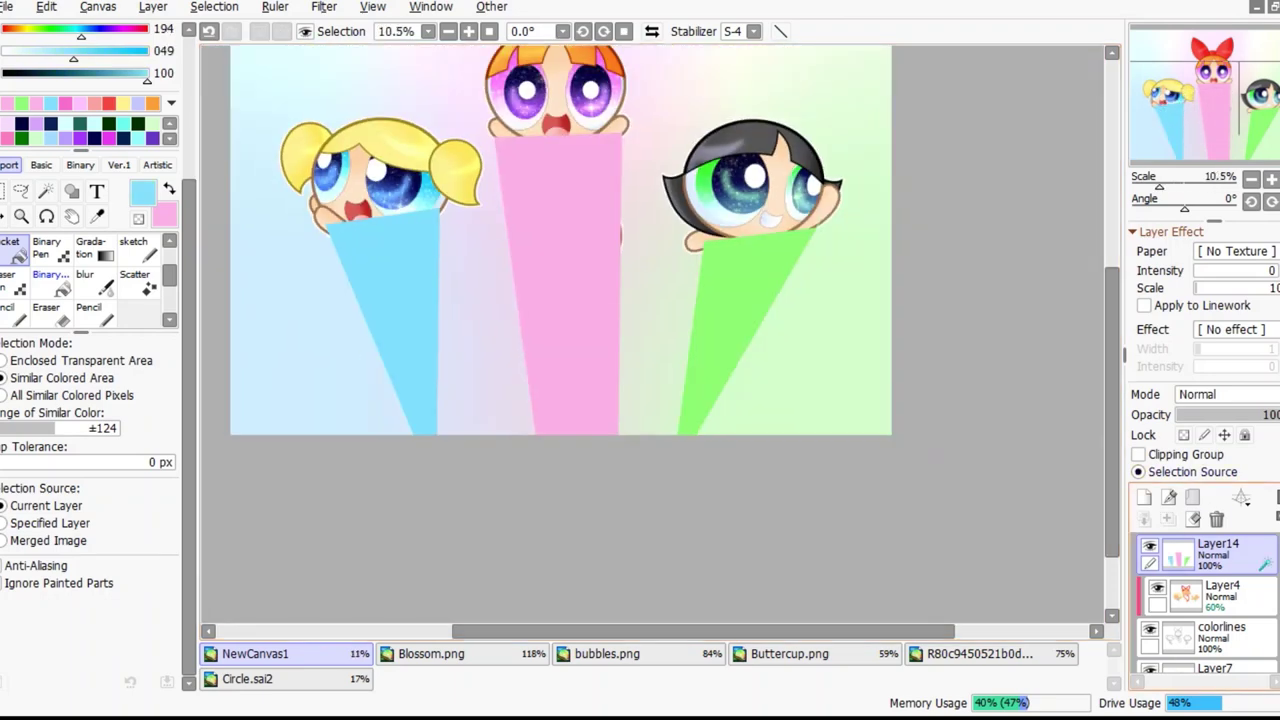
Airbrush light streaks down all three trails on a clipped Shine layer at 48% opacity and blur them
key("v")
left_click(1225, 394)
left_click(1215, 480)
left_click_drag(400, 180, 420, 400)
key("bracketleft")
left_click(573, 203, "alt")
mouse_move(573, 203)
left_mouse_down()
mouse_move(532, 178)
mouse_move(570, 430)
left_mouse_up()
left_click(740, 300, "alt")
left_click_drag(740, 260, 700, 430)
left_click_drag(1270, 414, 1228, 414)
key("b")
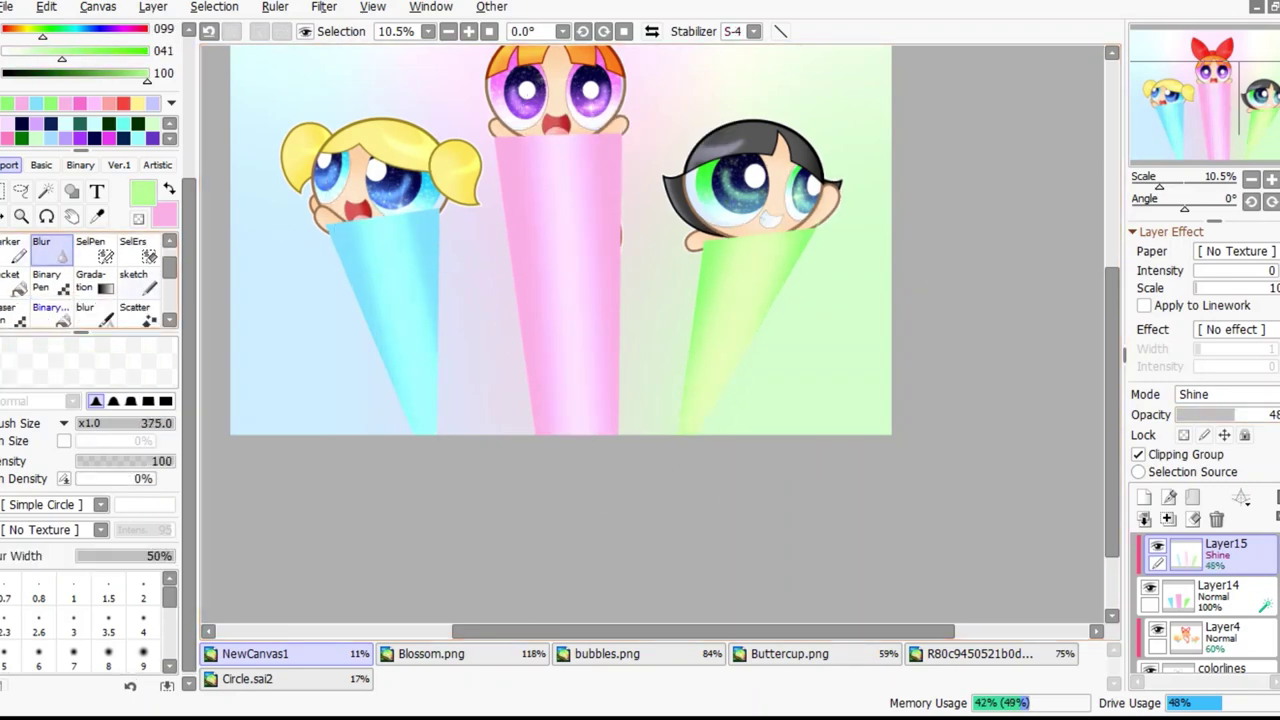
Try to whiten the lower ends of the trails on the Shine layer with a size 3226 AirBrush
key("v")
left_click_drag(560, 355, 714, 471)
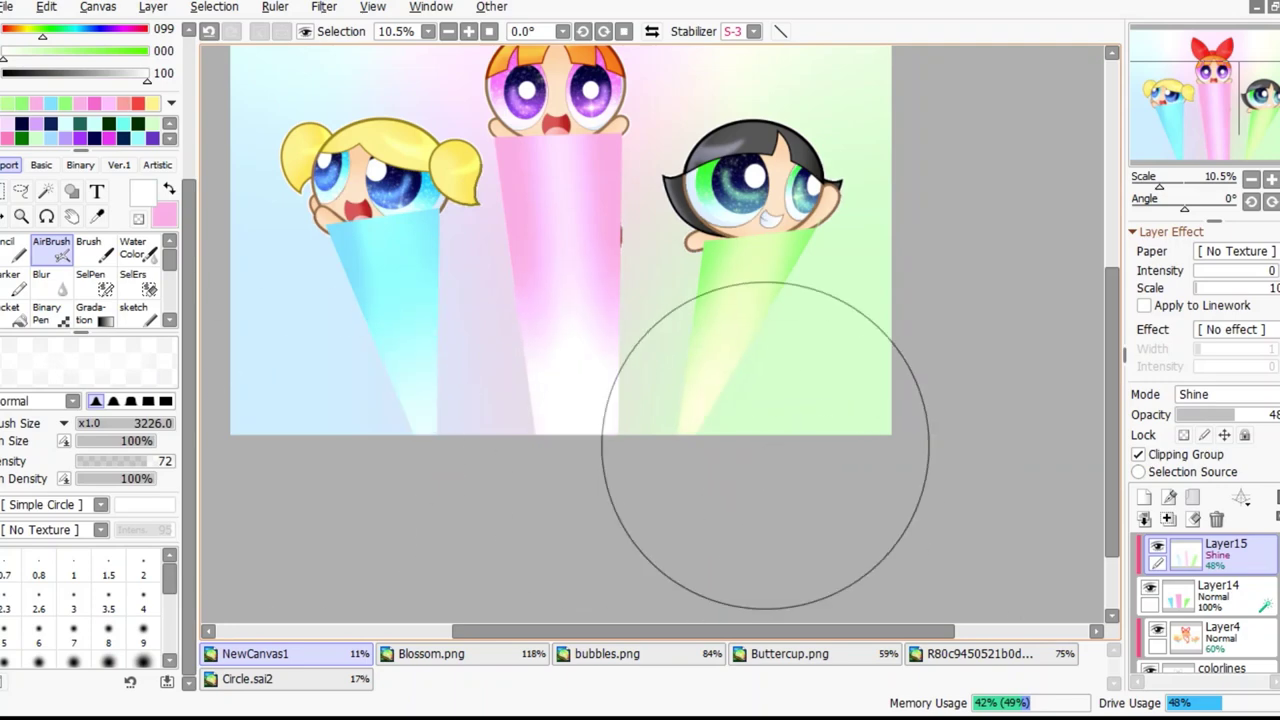
left_click_drag(560, 330, 565, 425)
key("ctrl+shift+n")
left_click(1145, 519)
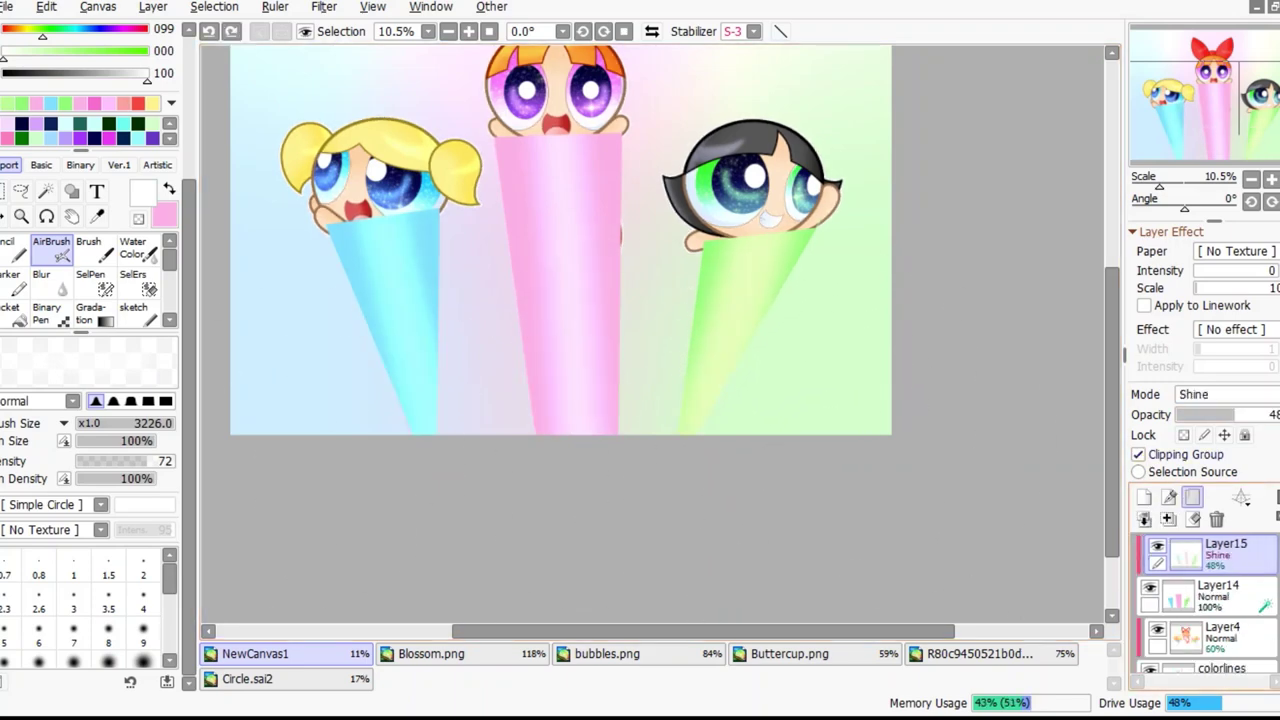
Fade the lower ends of the trails with the large white AirBrush and merge the shading into Layer14
left_click_drag(677, 409, 400, 390)
left_click(1145, 519)
key("ctrl+z")
key("ctrl+z")
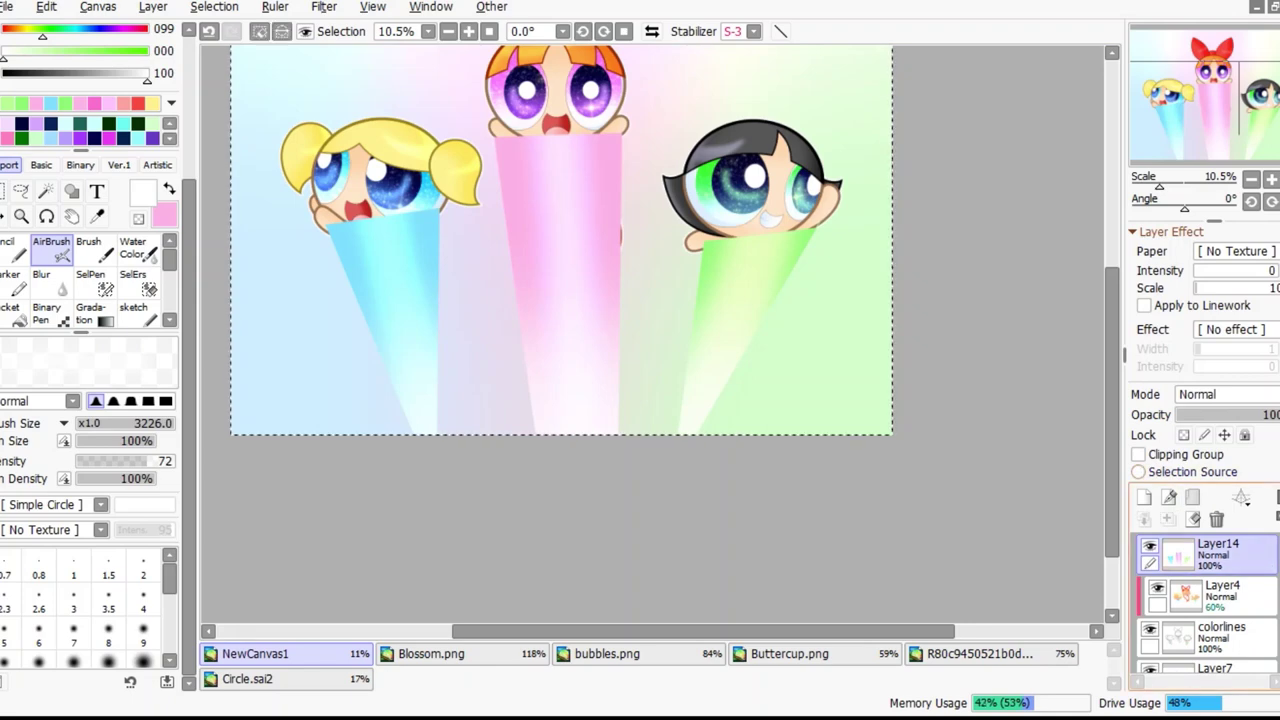
Clear the selection and move Layer14 behind the girls, between Layer6 and the background Layer5
key("ctrl+z")
key("ctrl+z")
left_click(1212, 605)
key("w")
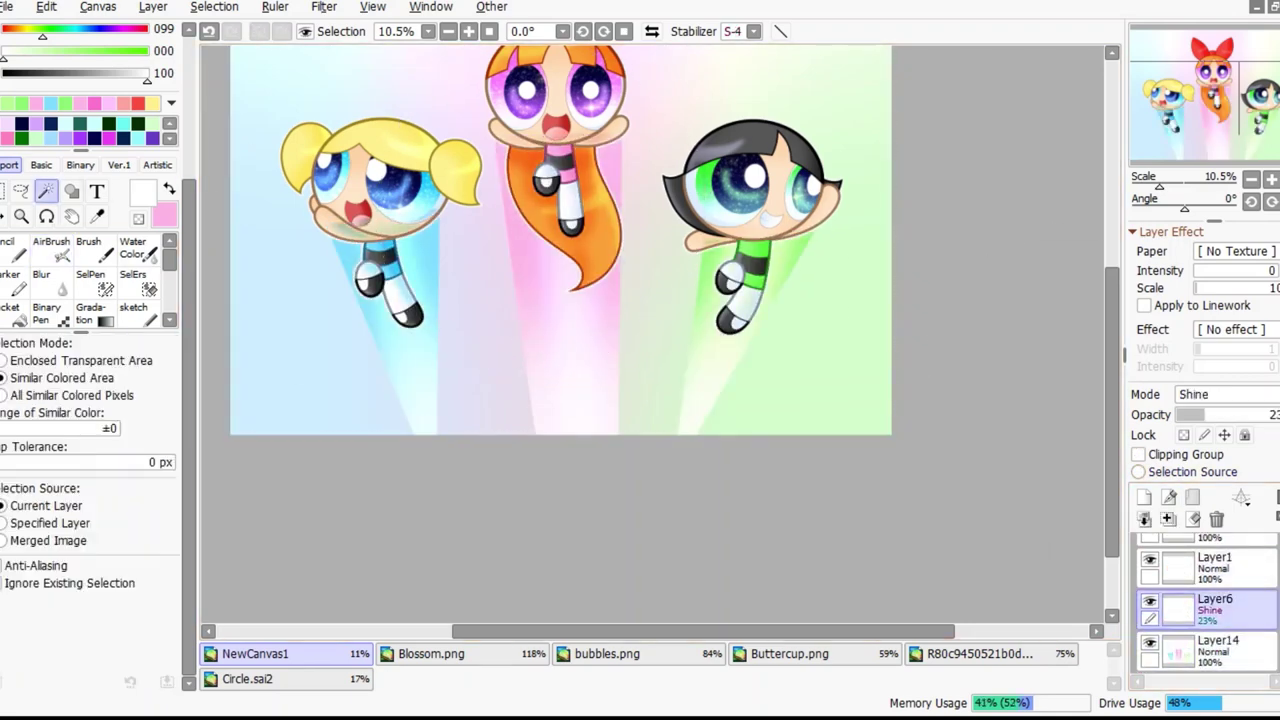
left_click(1215, 605)
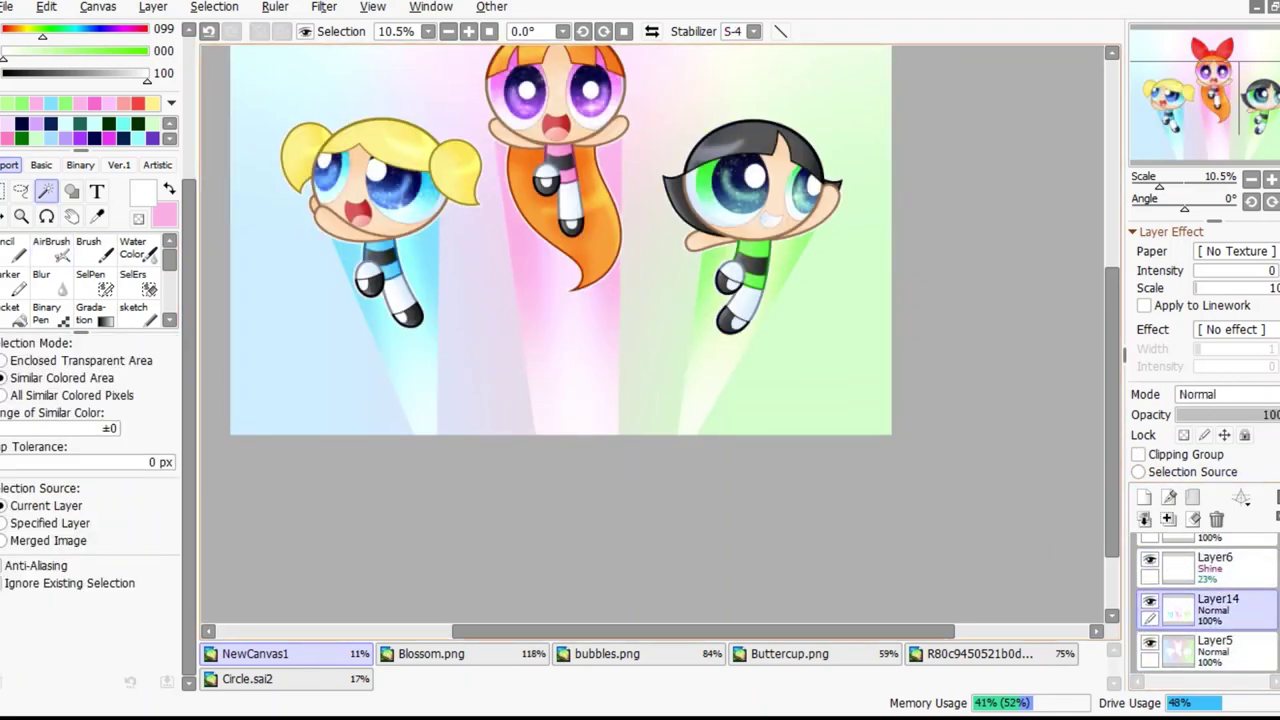